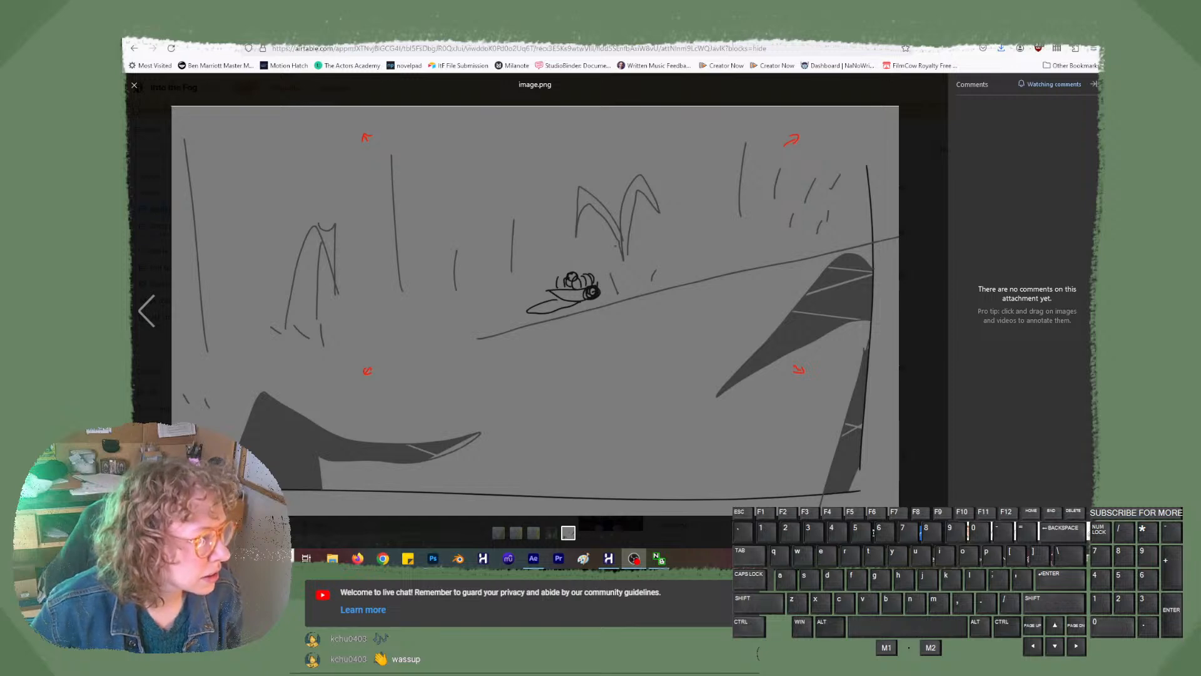
- Set the Luma Min of the YouTube Chat source's Luma Key filter to 0.0080 and close its filter settings
drag(125, 110, 561, 127)
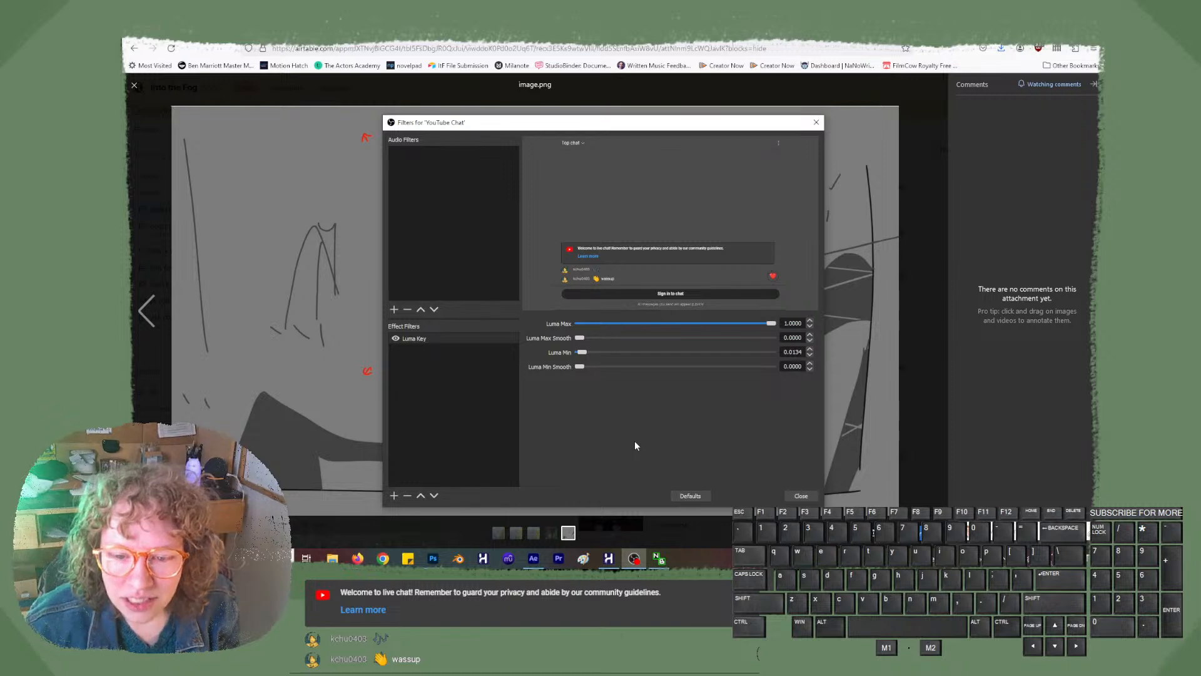
drag(584, 354, 583, 354)
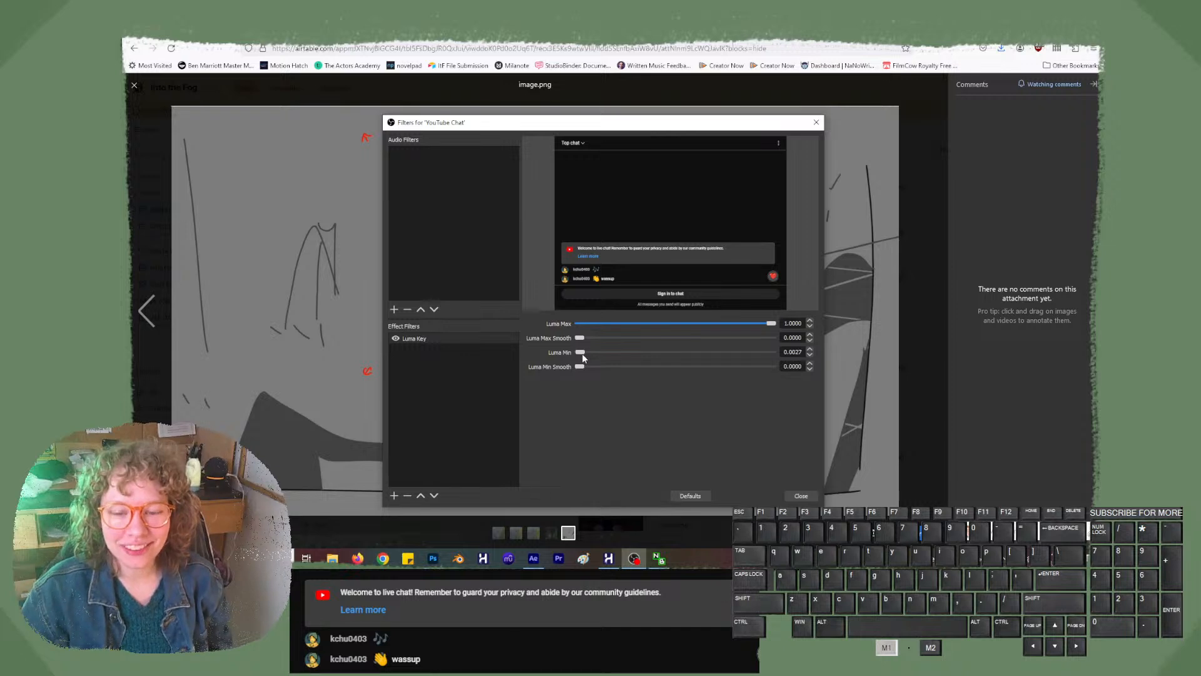
drag(583, 354, 583, 355)
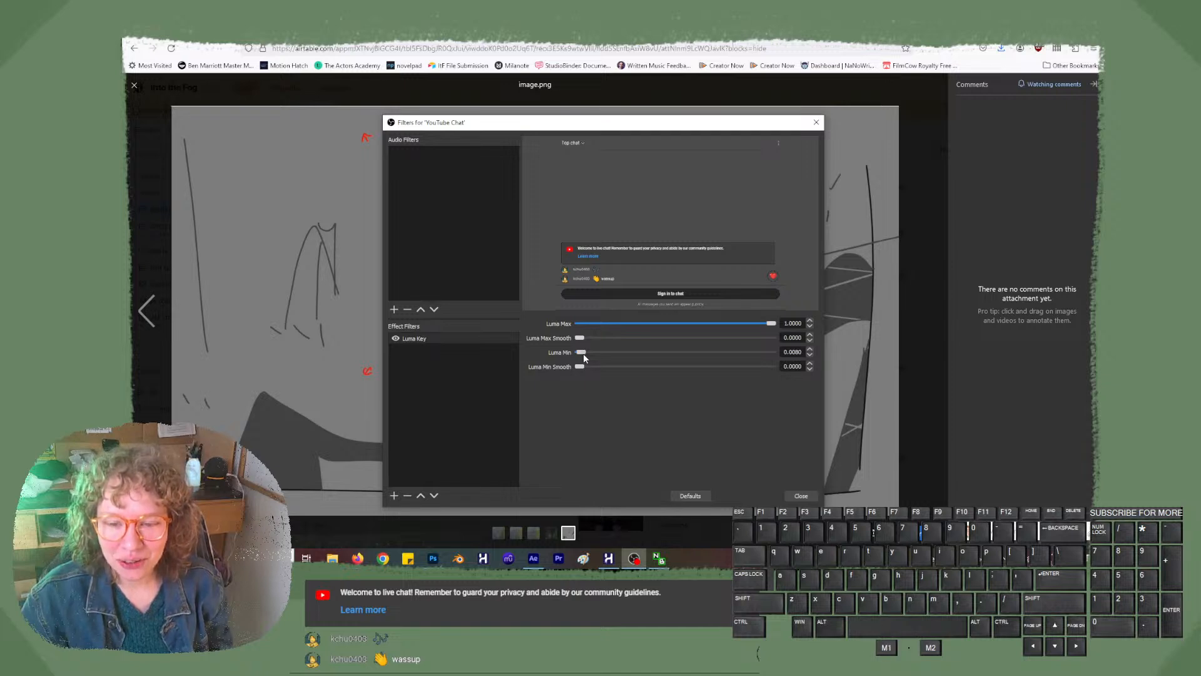
click(800, 496)
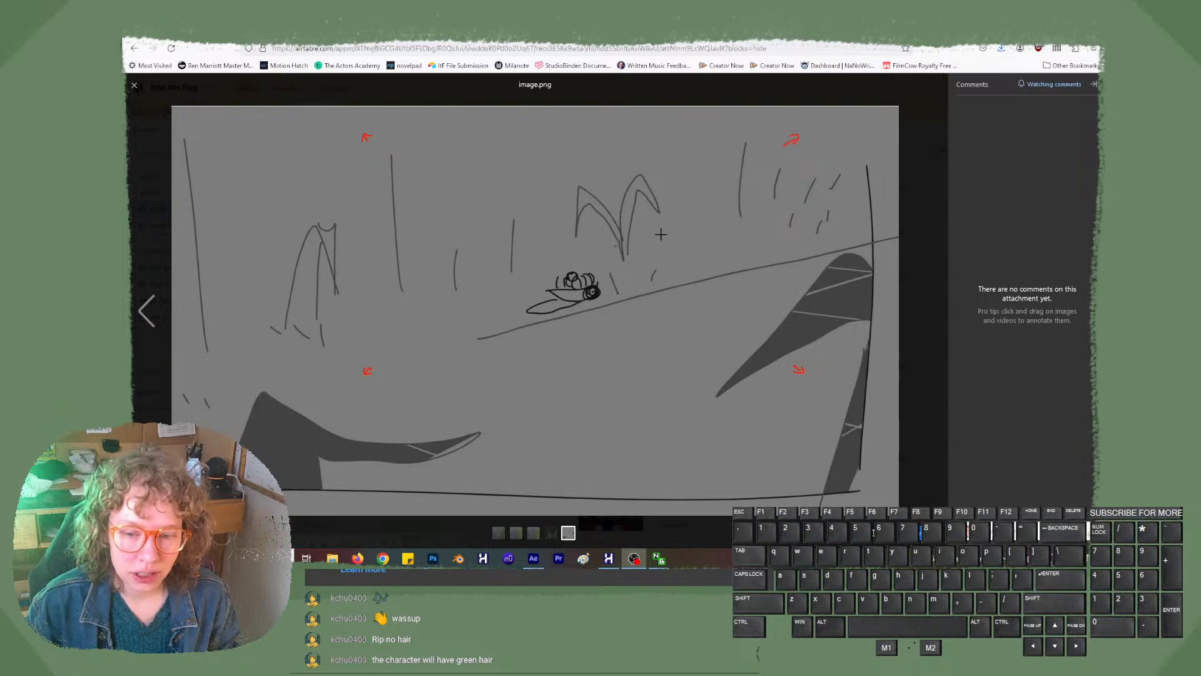
- Frame the character area and the dark foreground shape on the storyboard image with temporary annotation boxes
drag(518, 254, 665, 383)
click(717, 344)
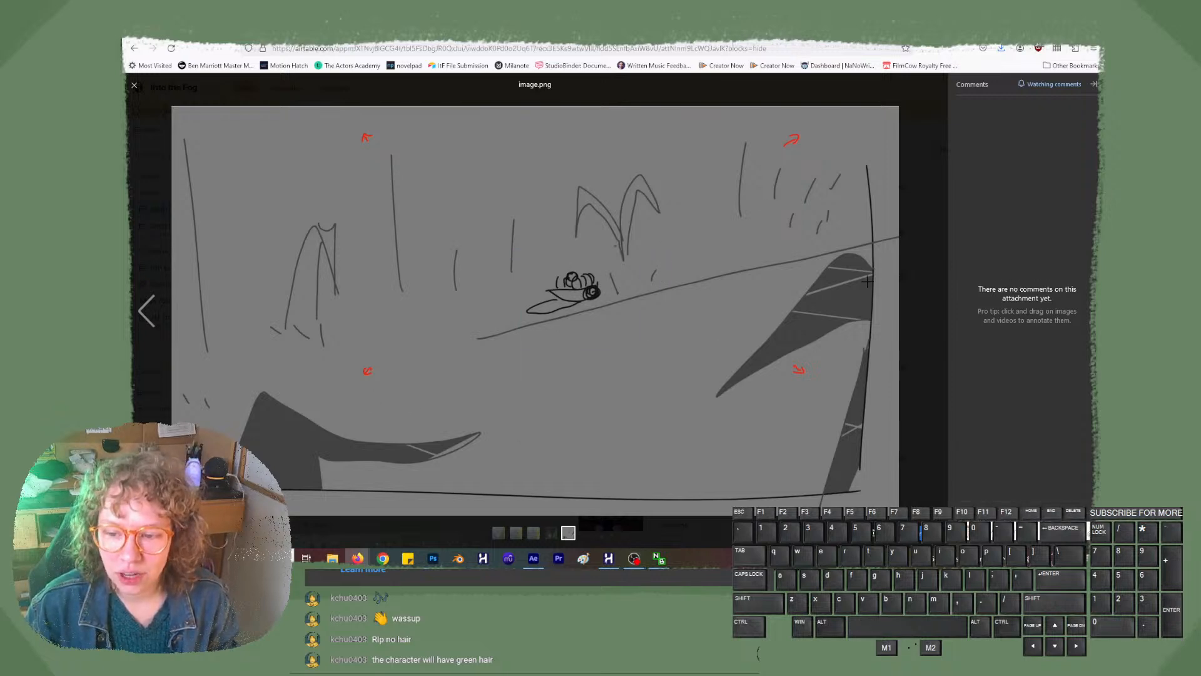
drag(824, 259, 866, 378)
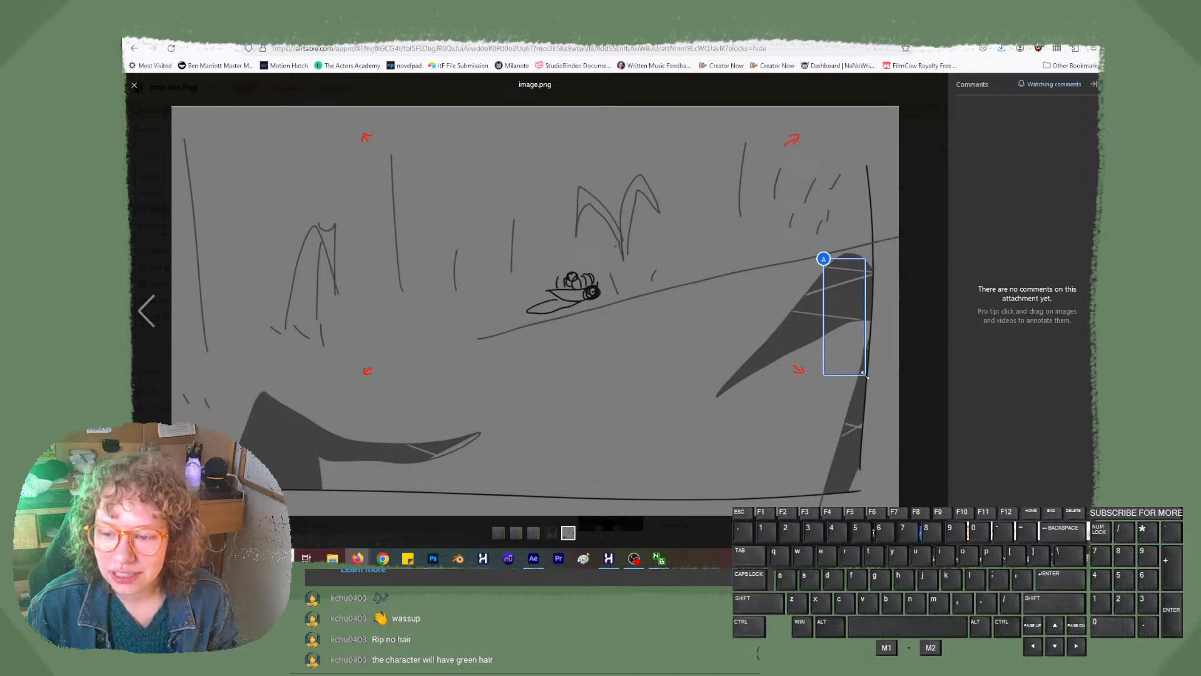
click(666, 354)
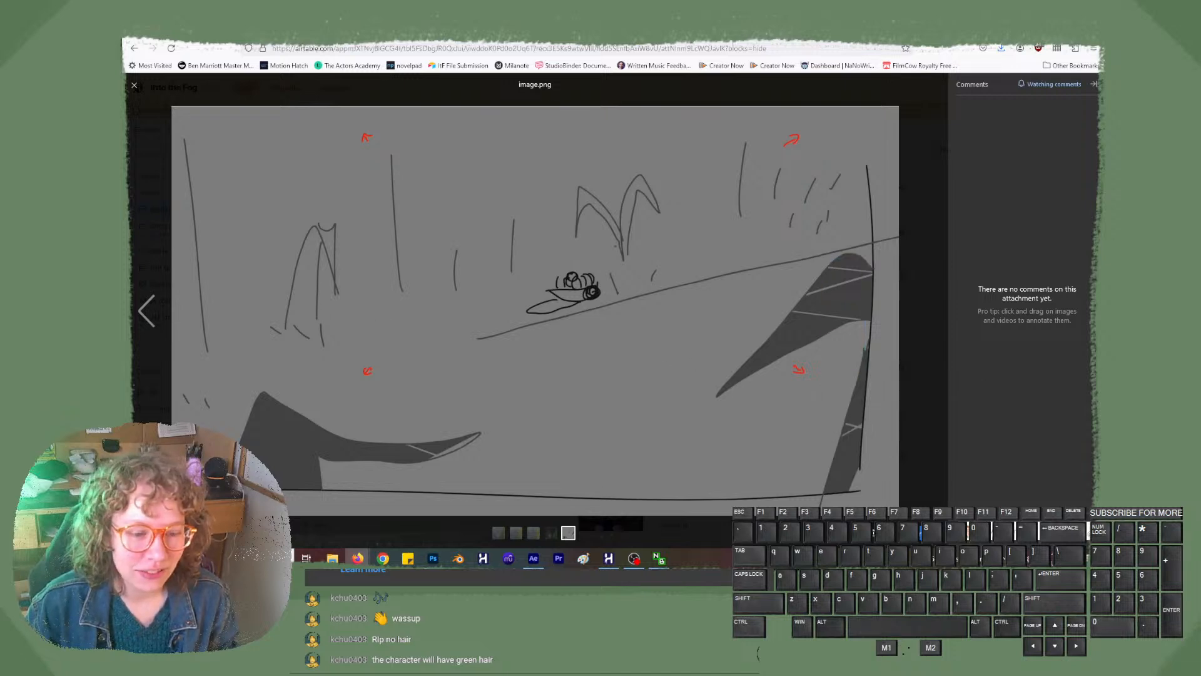
- Look back through the shot's earlier attachment images and examine the first ladybird frame enlarged
click(148, 311)
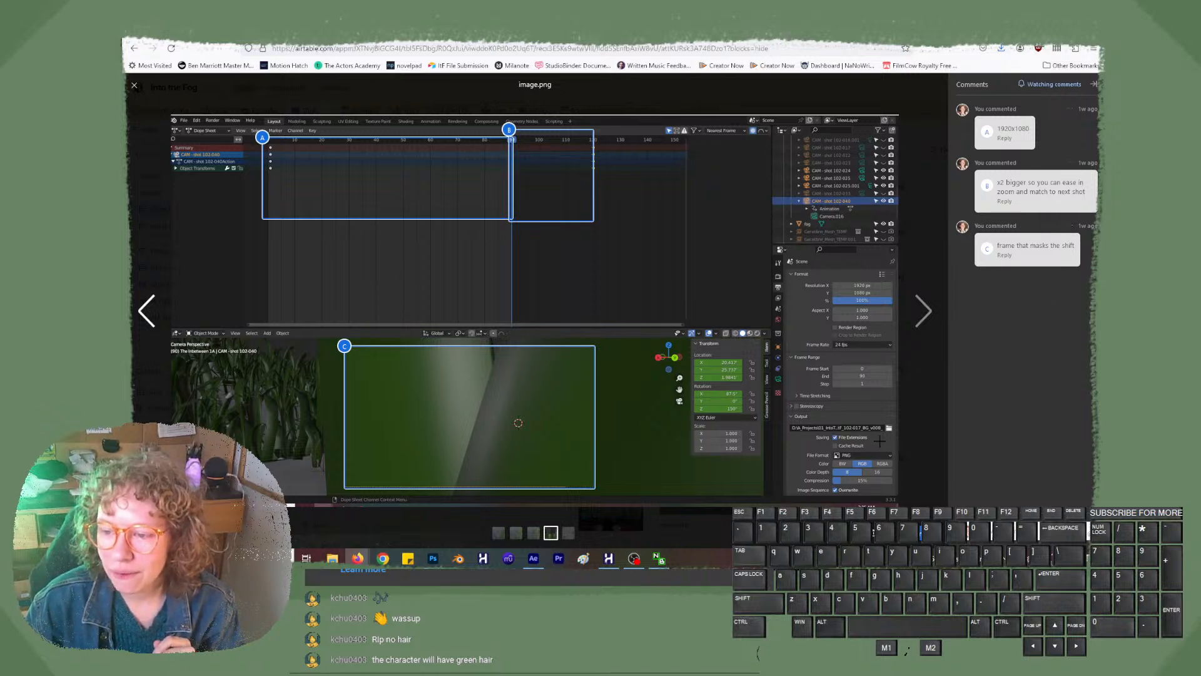
click(145, 311)
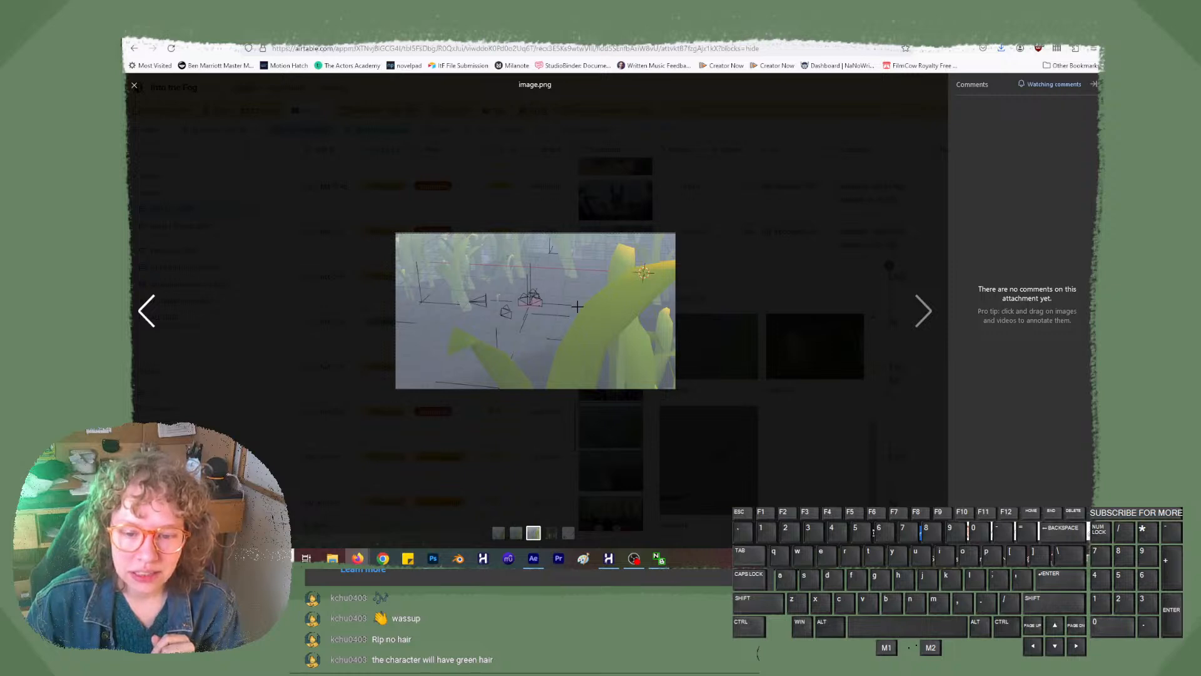
click(146, 311)
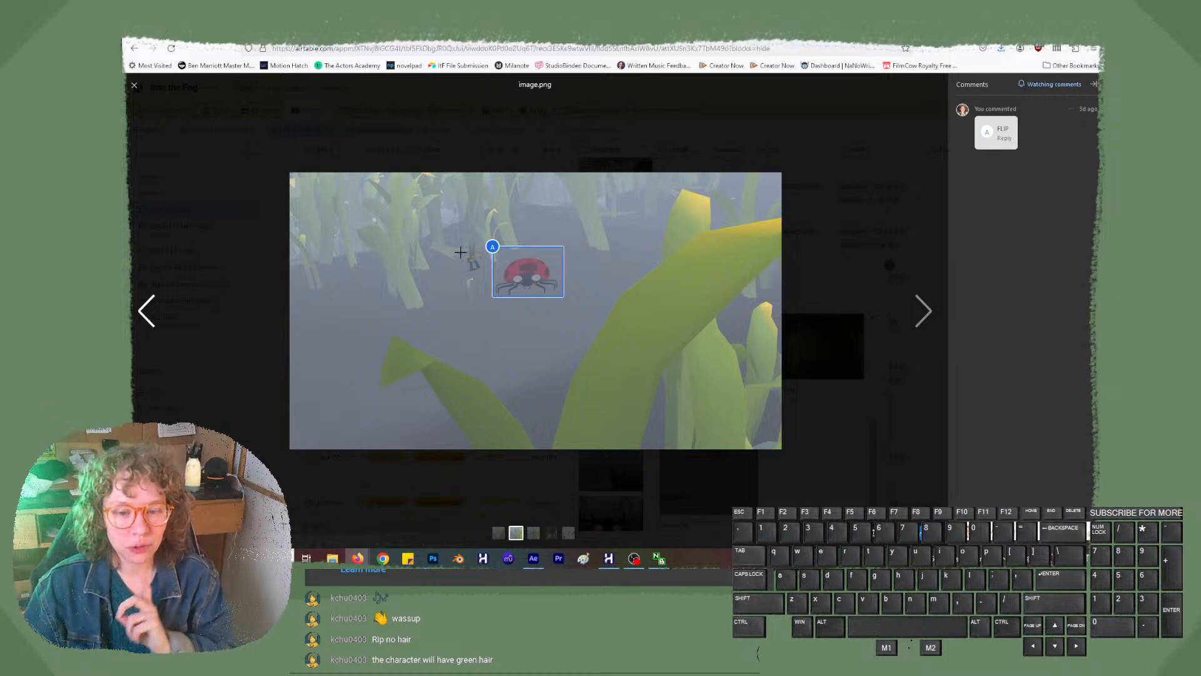
drag(459, 241, 502, 292)
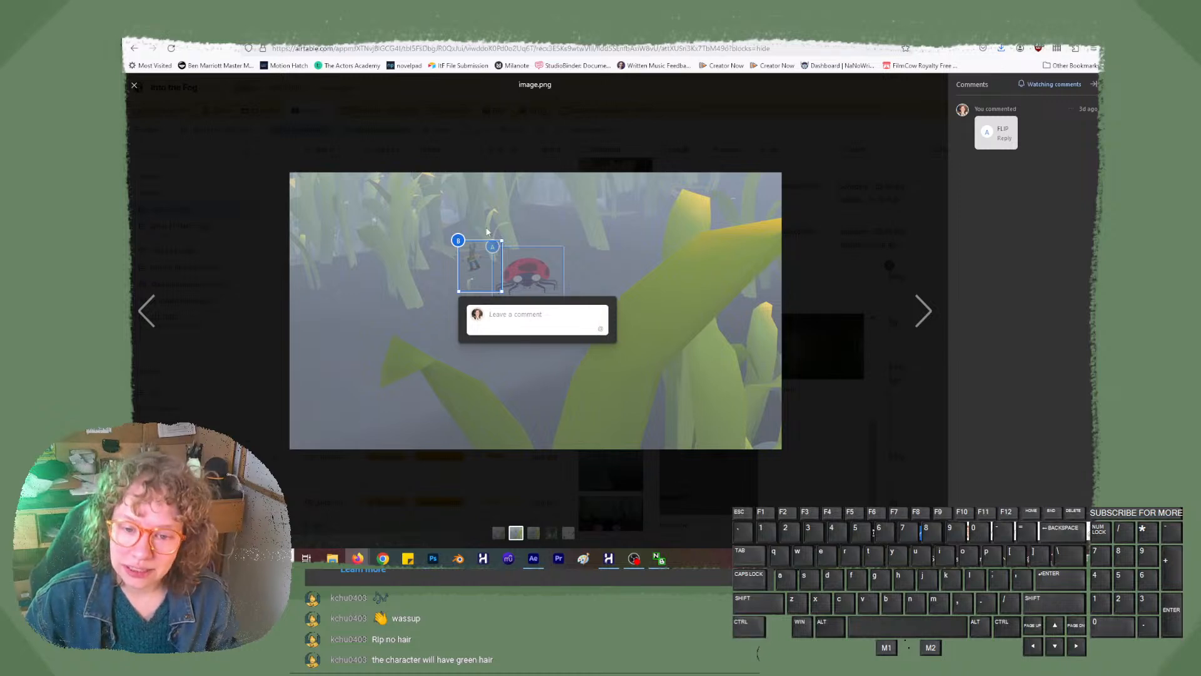
click(346, 208)
click(148, 311)
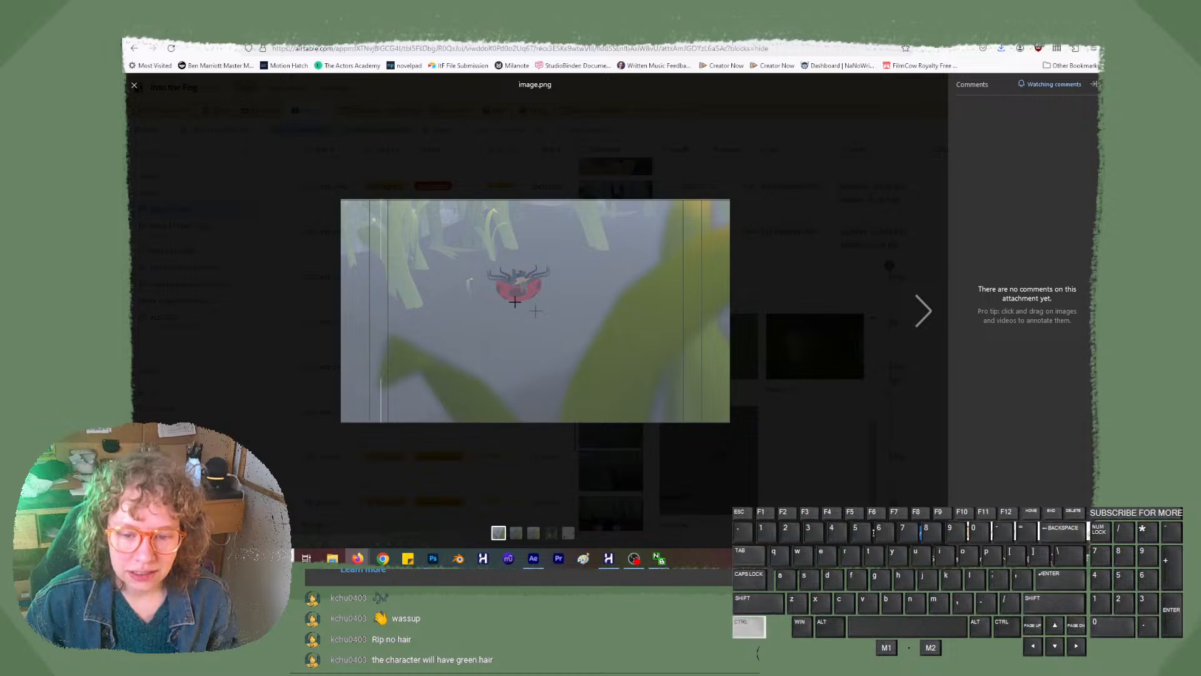
ctrl+scroll(515, 301, up, 1)
ctrl+scroll(514, 302, up, 4)
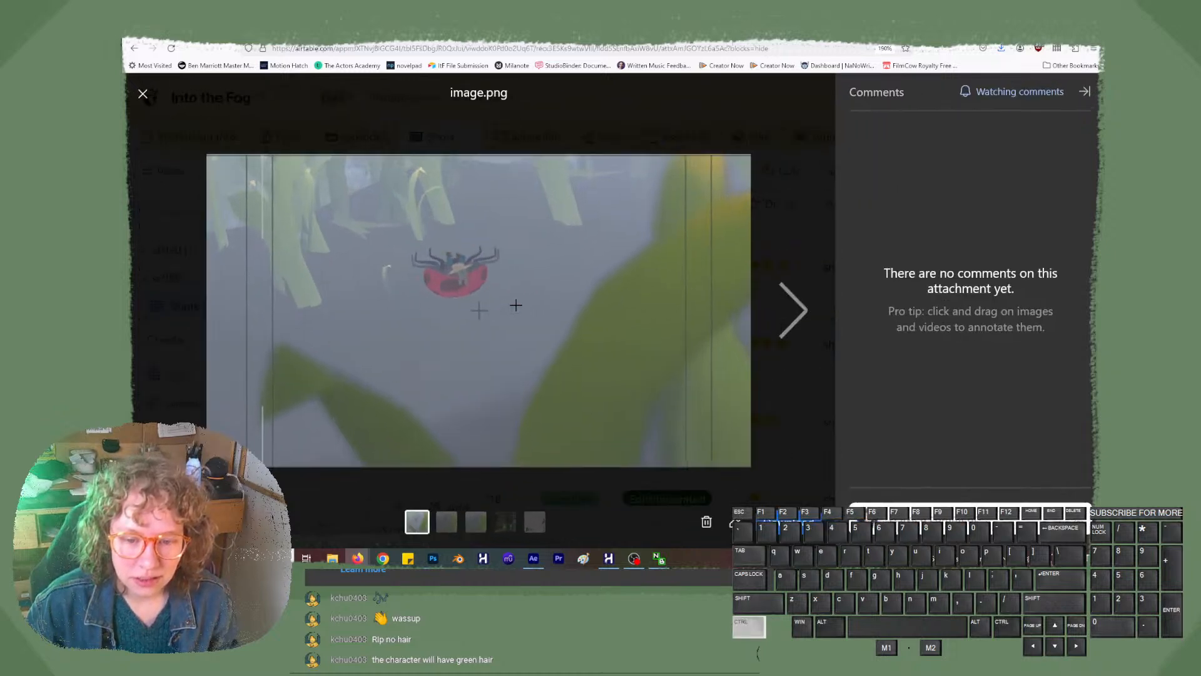
ctrl+scroll(517, 314, down, 6)
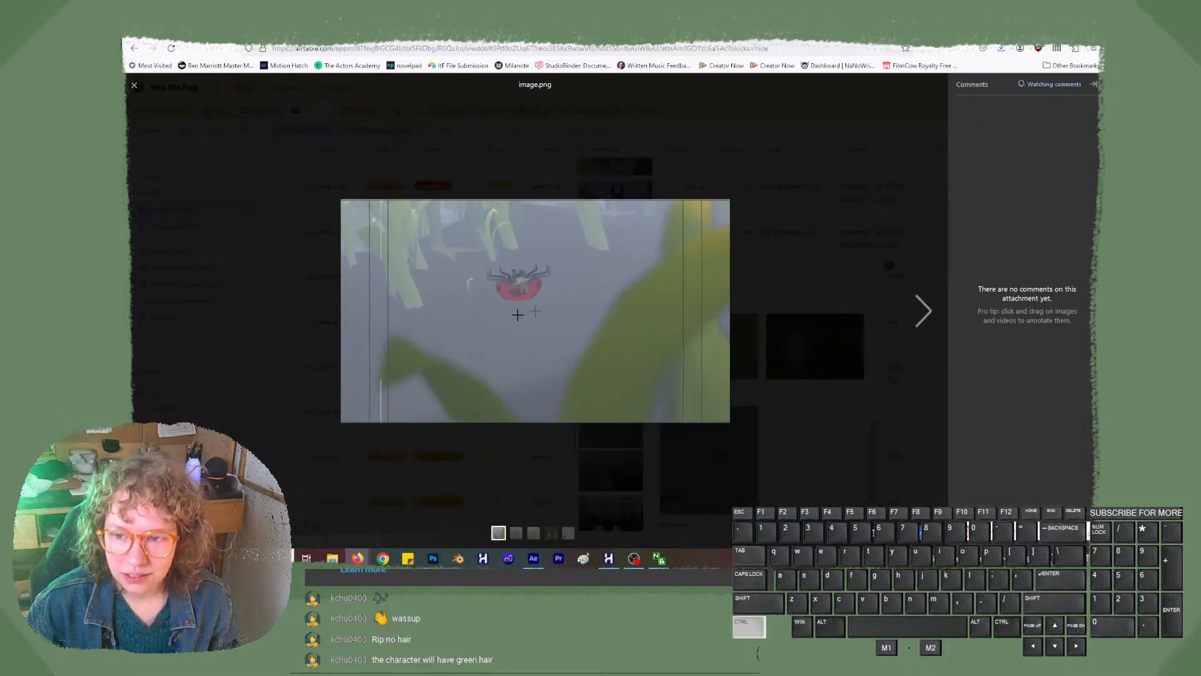
click(887, 48)
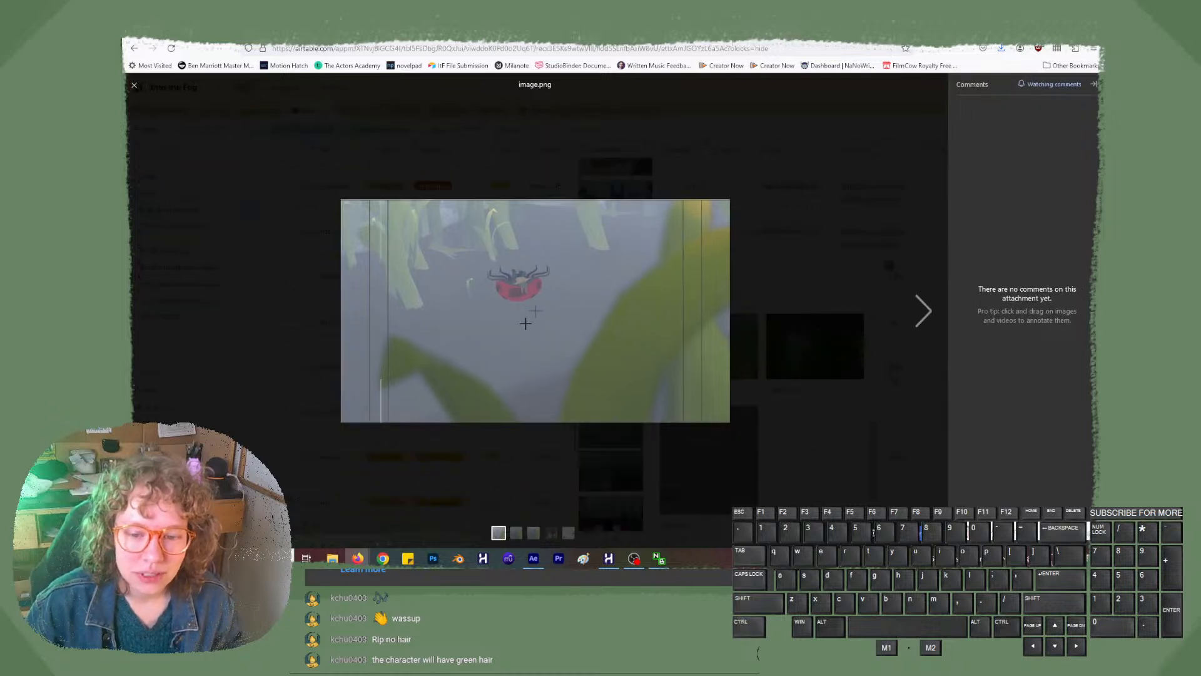
- Switch to After Effects, review the ladybird shot in a widened ITF_102-020_v001 viewer, and restore the side-by-side viewers
mouse_move(533, 559)
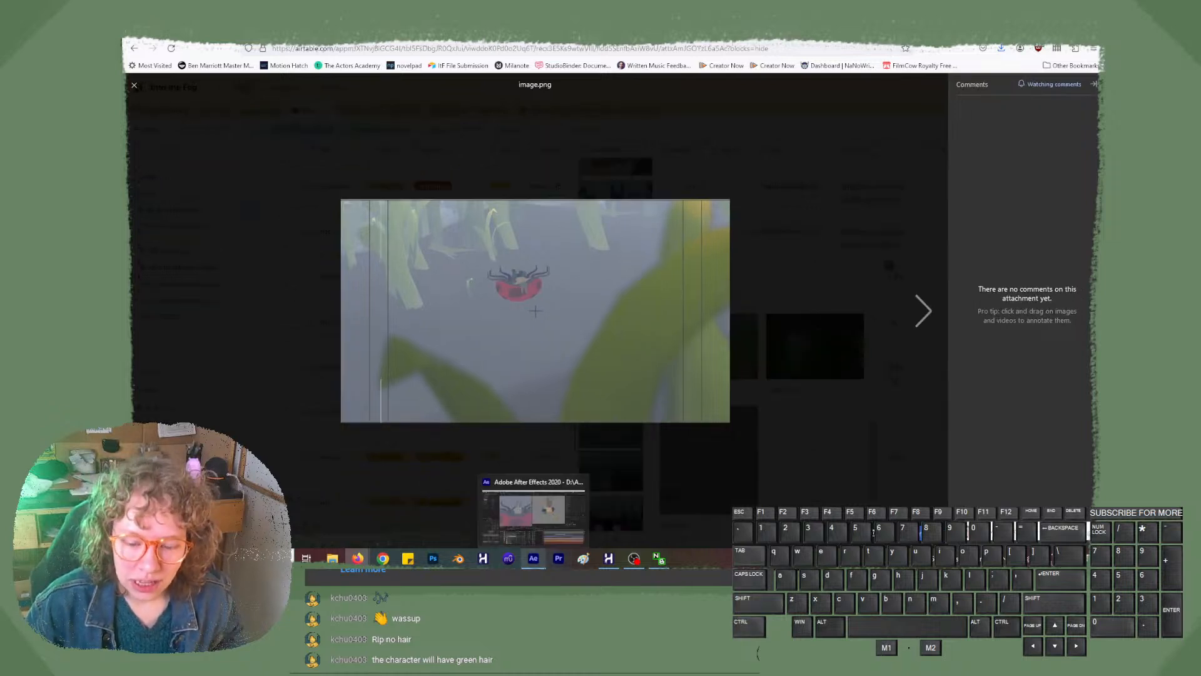
click(533, 565)
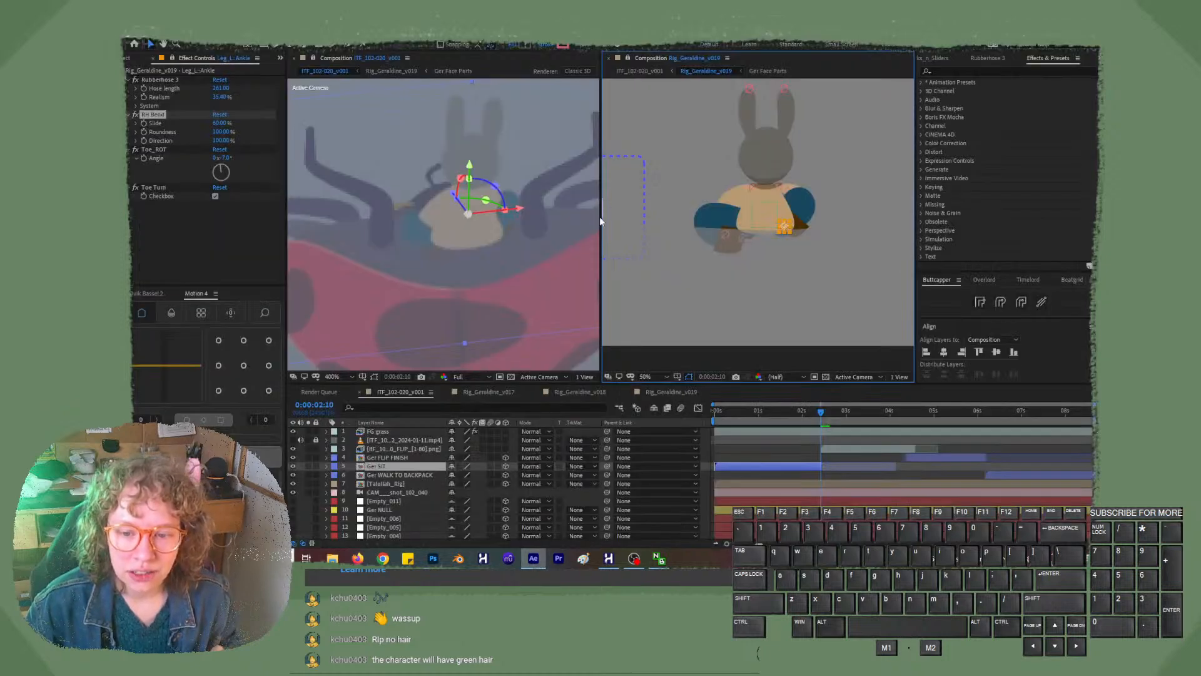
drag(600, 220, 871, 233)
scroll(704, 239, down, 1)
scroll(705, 243, down, 3)
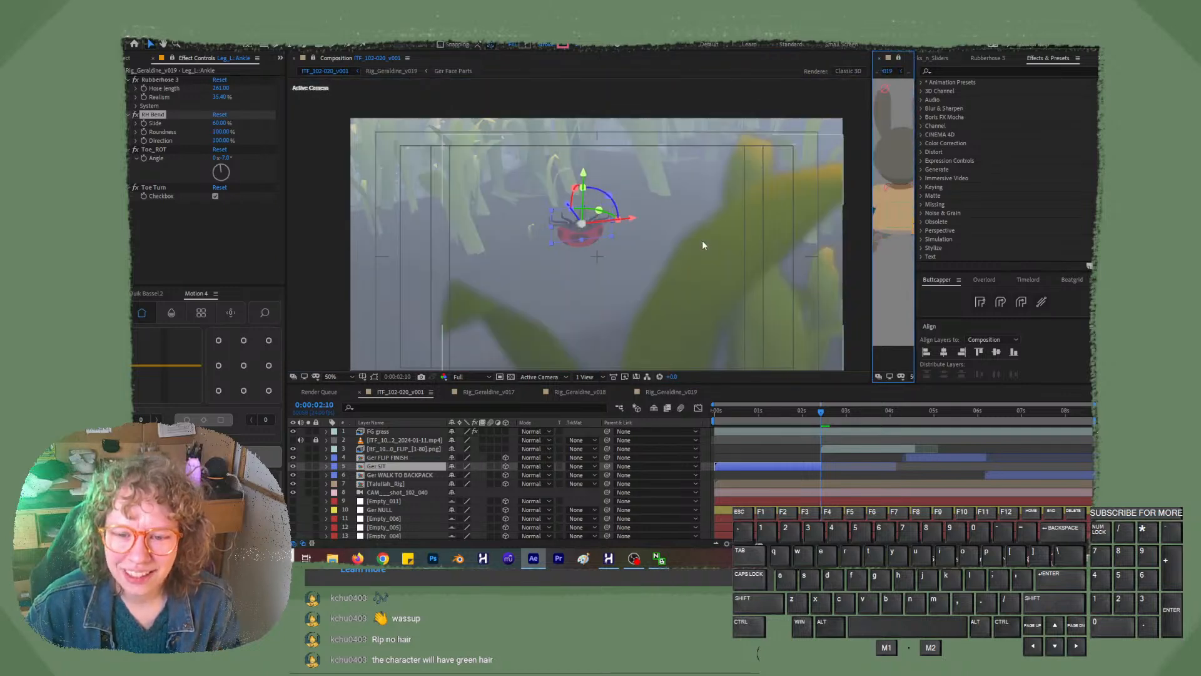
scroll(702, 242, up, 1)
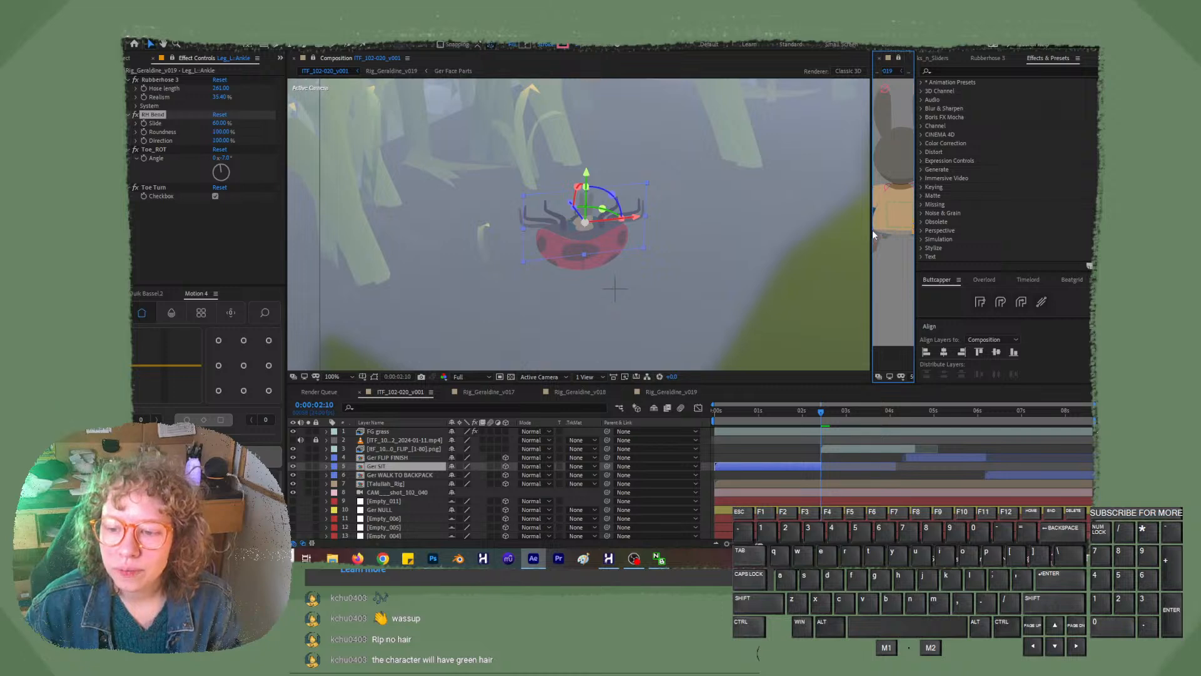
drag(872, 233, 625, 238)
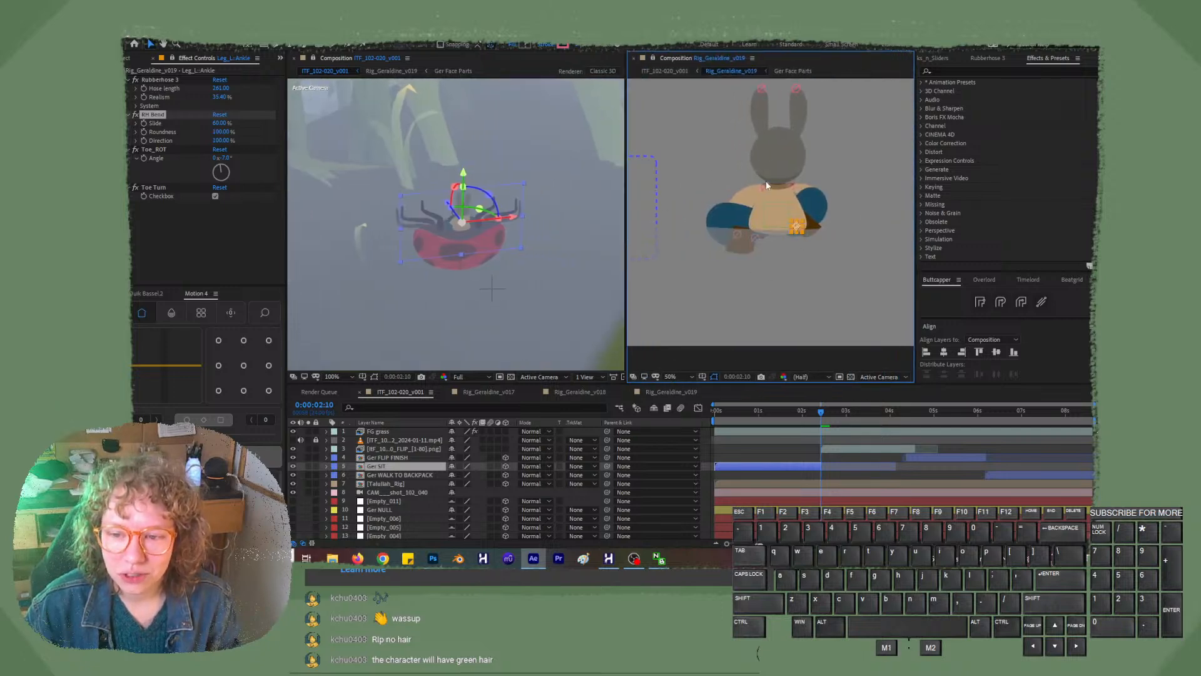
- Switch to Toon Boom Harmony and scrub through the ladybird shot's animation
click(609, 562)
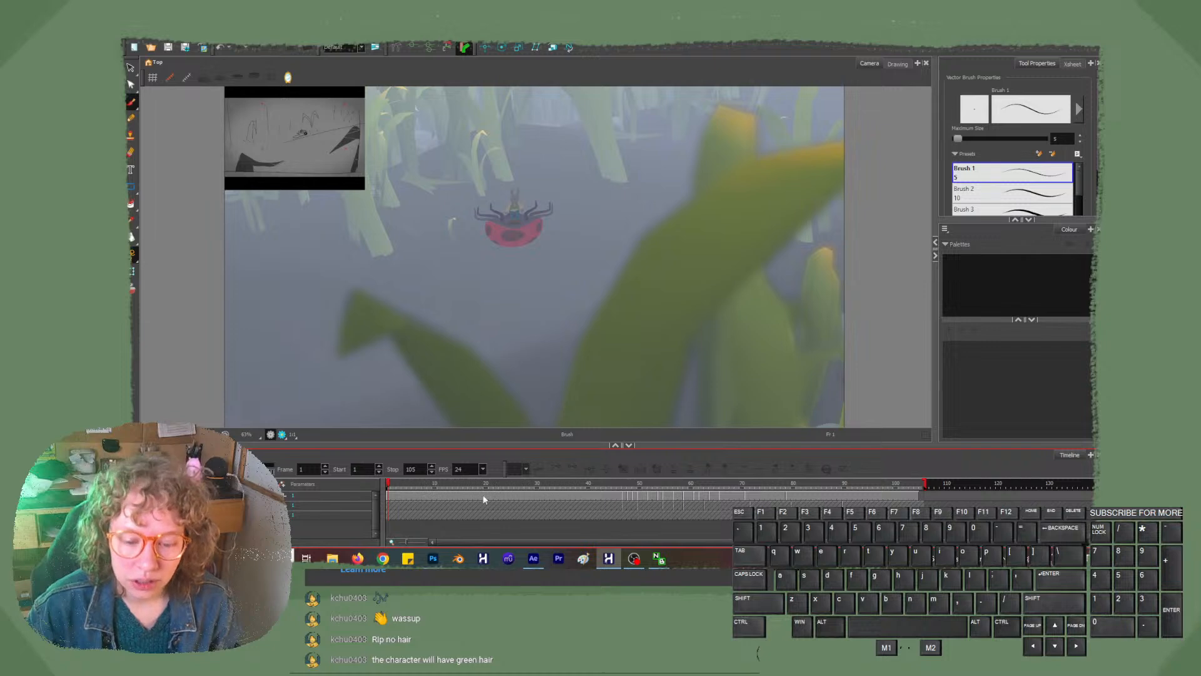
drag(405, 486, 506, 488)
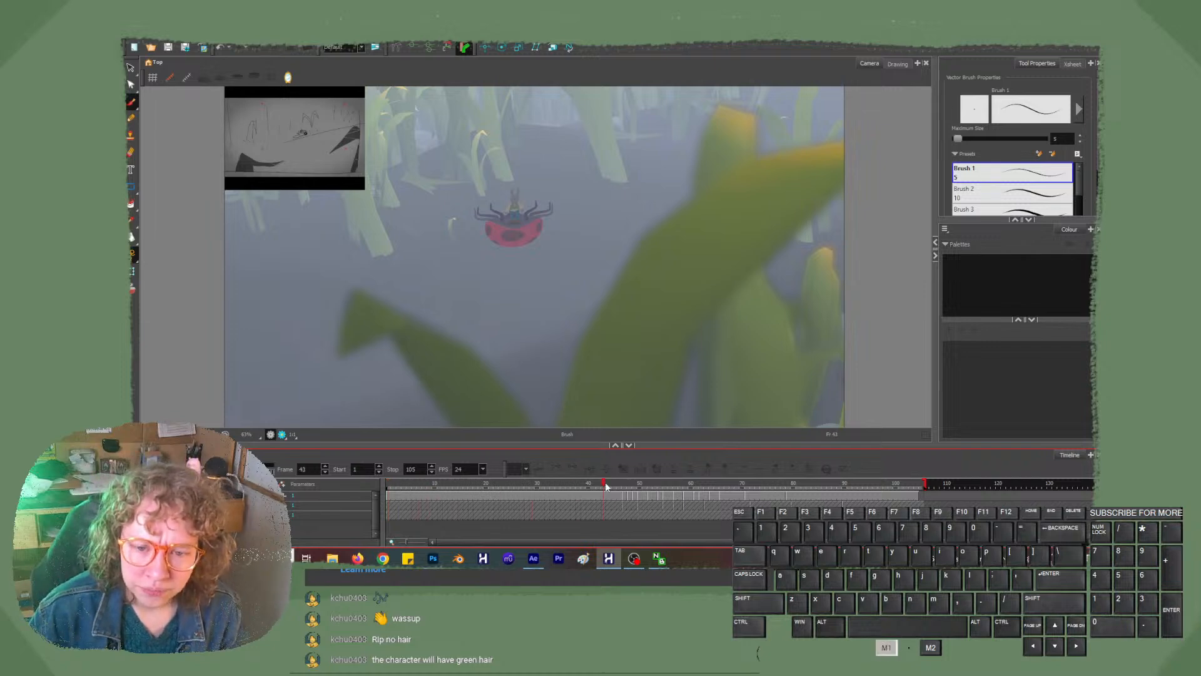
drag(682, 486, 702, 491)
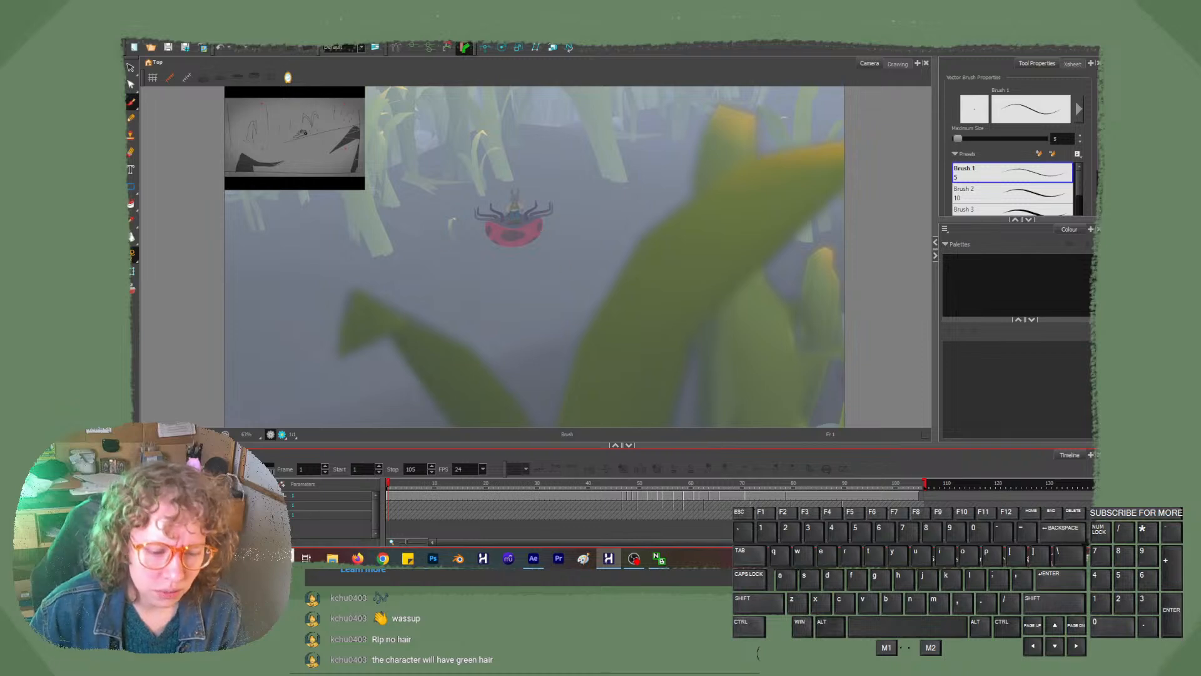
- Show the rough black rabbit drawing over the ladybird and scrub through its animation up close
click(231, 505)
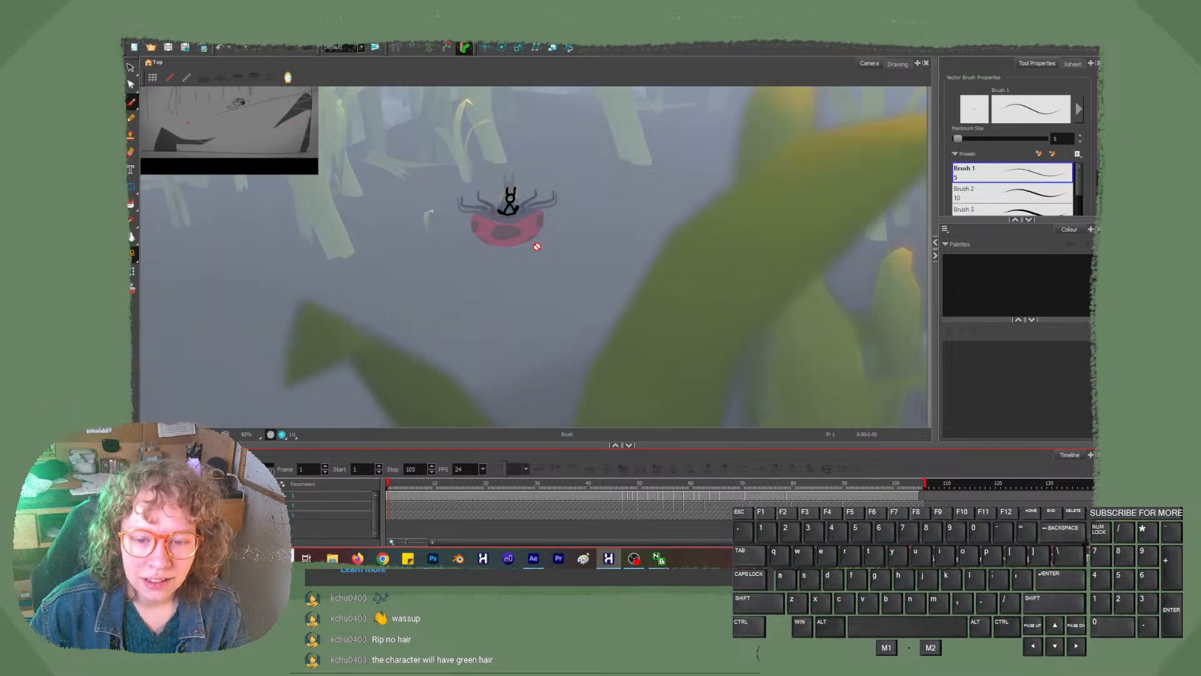
scroll(536, 247, up, 4)
click(529, 221)
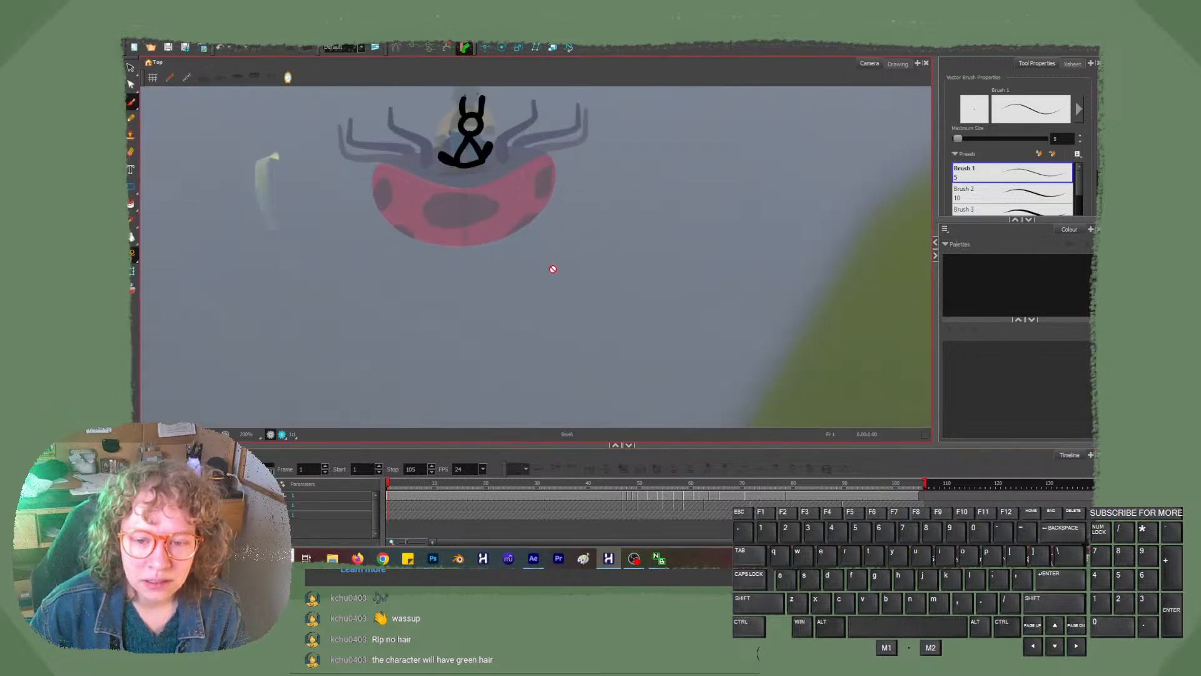
mouse_move(531, 201)
mouse_down()
mouse_move(566, 271)
mouse_move(620, 290)
mouse_move(598, 305)
mouse_up()
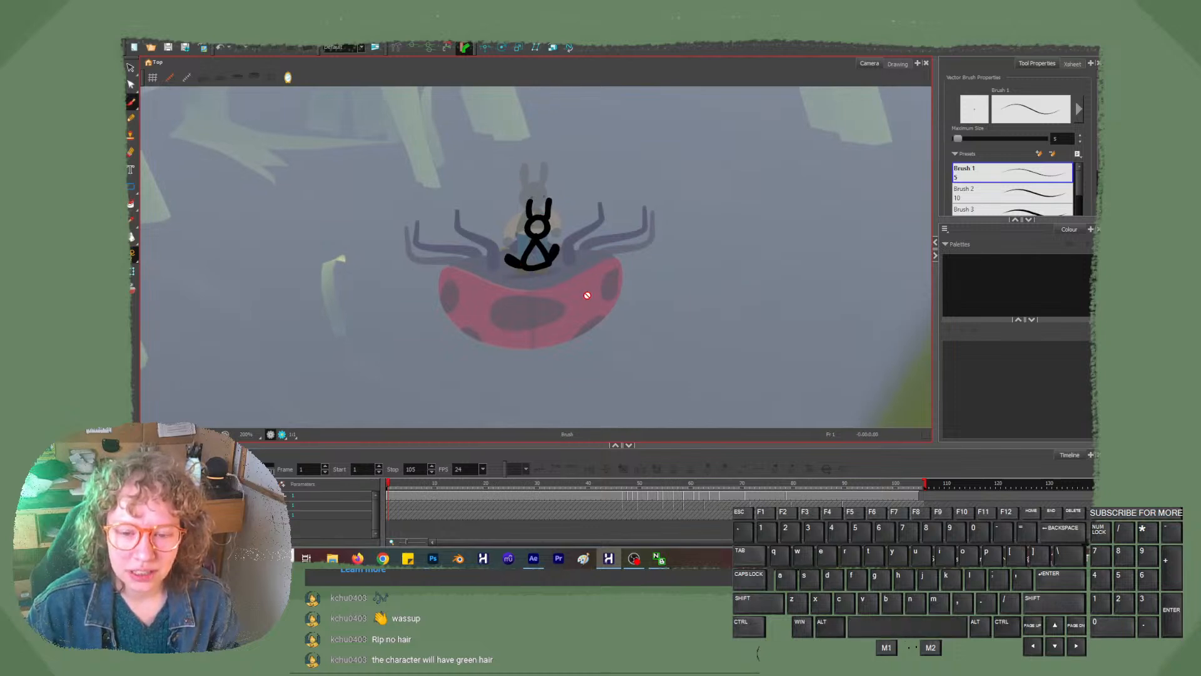
mouse_move(400, 488)
mouse_down()
mouse_move(891, 493)
mouse_move(598, 498)
mouse_up()
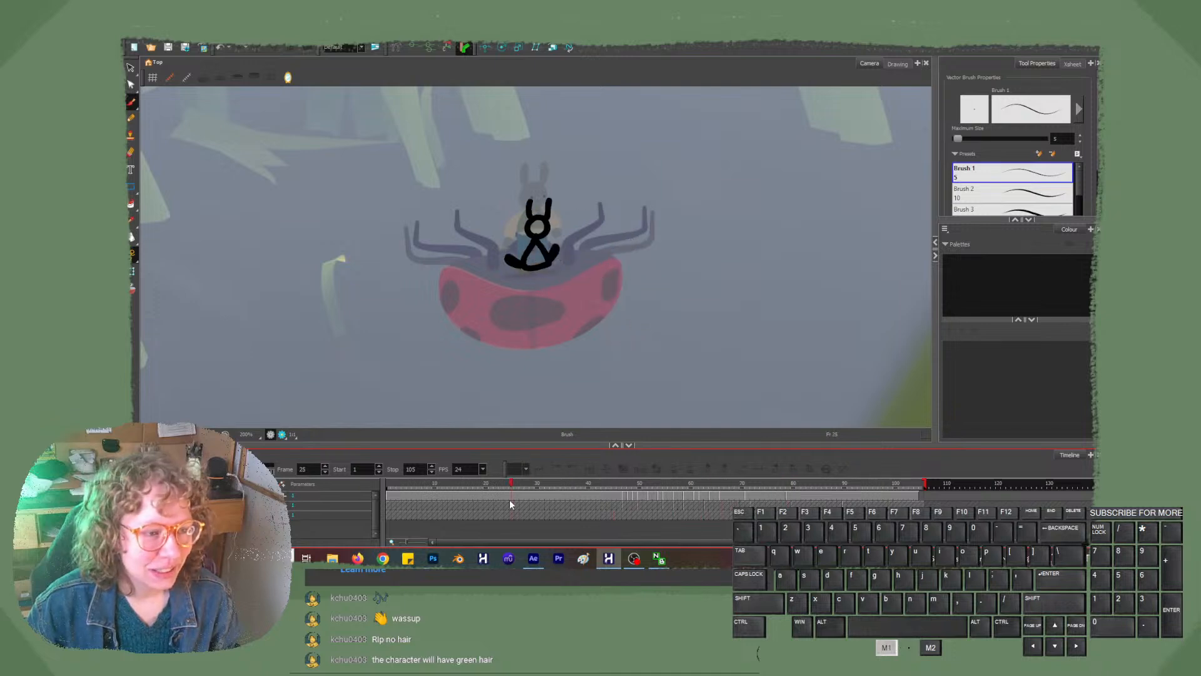
mouse_move(510, 504)
mouse_down()
mouse_move(850, 496)
mouse_move(483, 490)
mouse_move(812, 471)
mouse_move(513, 476)
mouse_move(772, 467)
mouse_move(378, 482)
mouse_up()
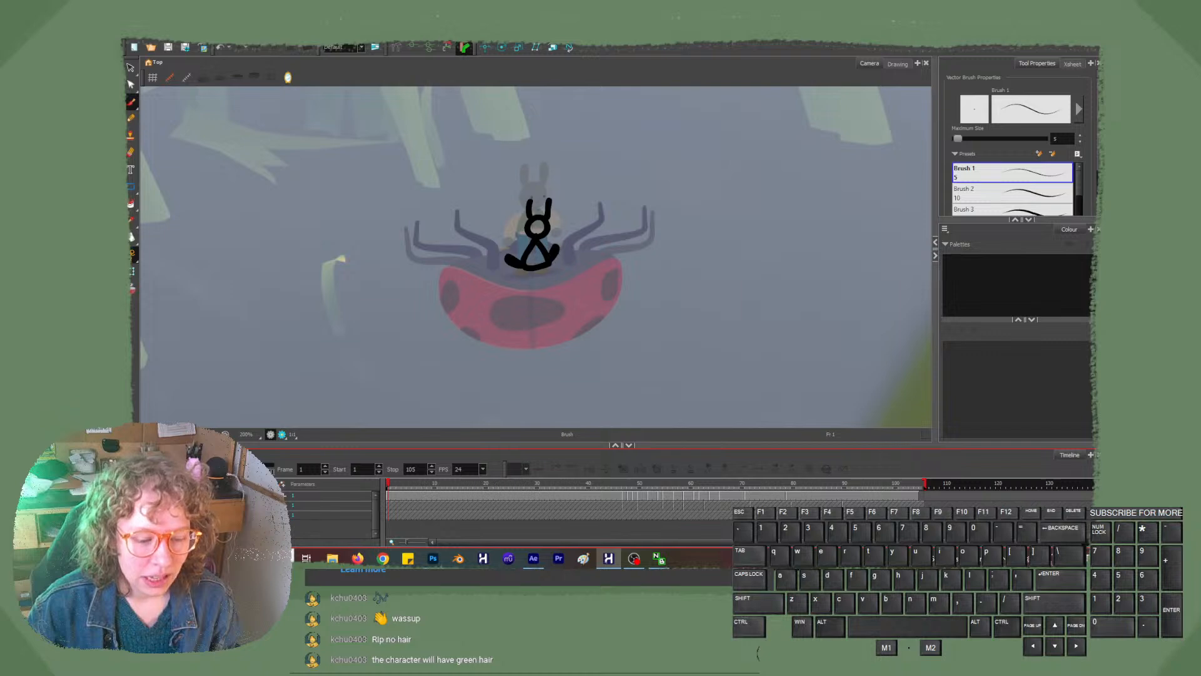
- Swap the rough rabbit drawing for the coloured character layer and scrub through its poses on the ladybird
click(145, 495)
click(145, 495)
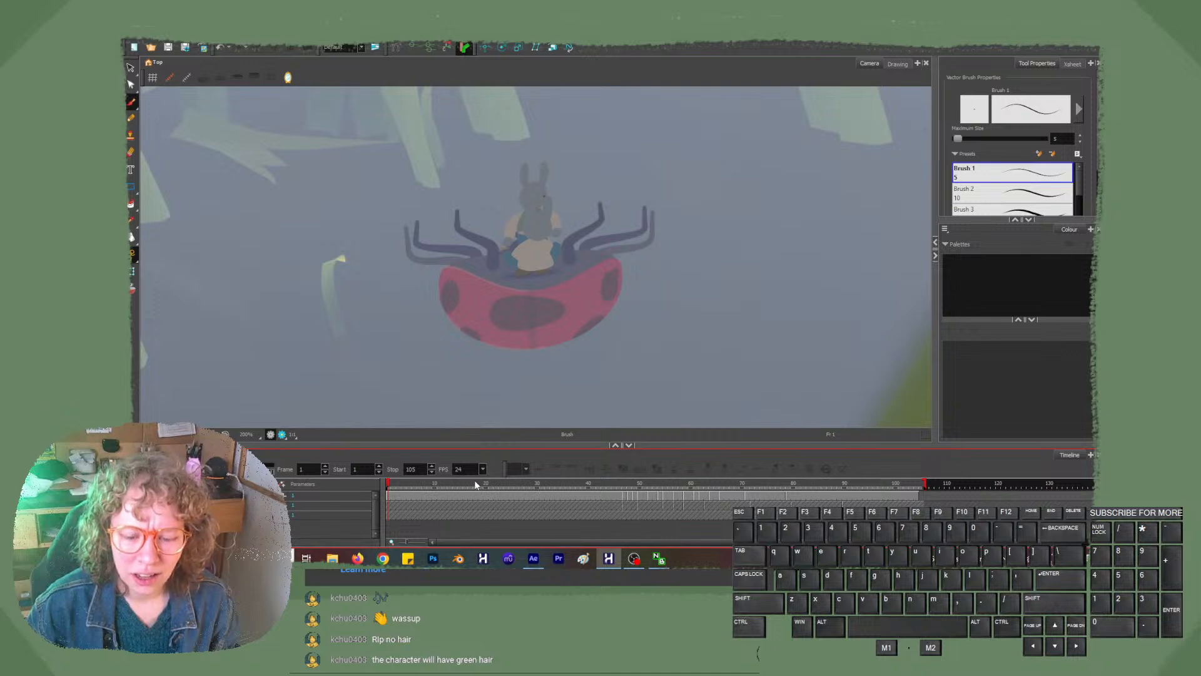
drag(588, 485, 684, 477)
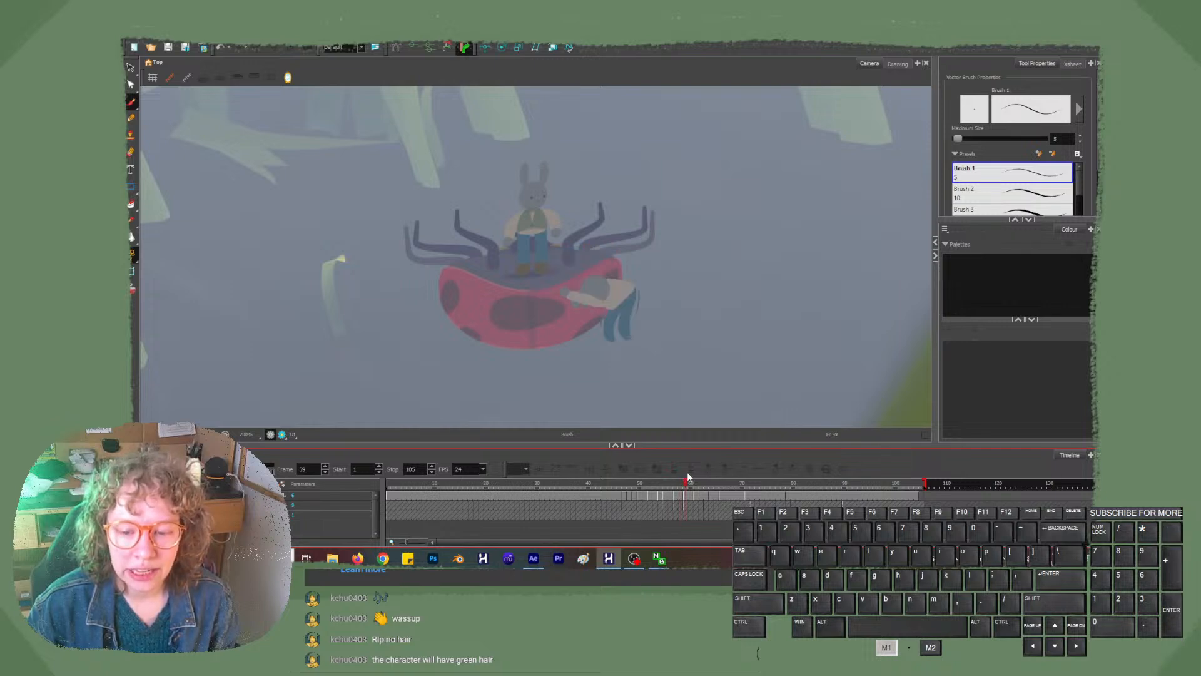
drag(688, 474, 547, 476)
scroll(539, 292, up, 1)
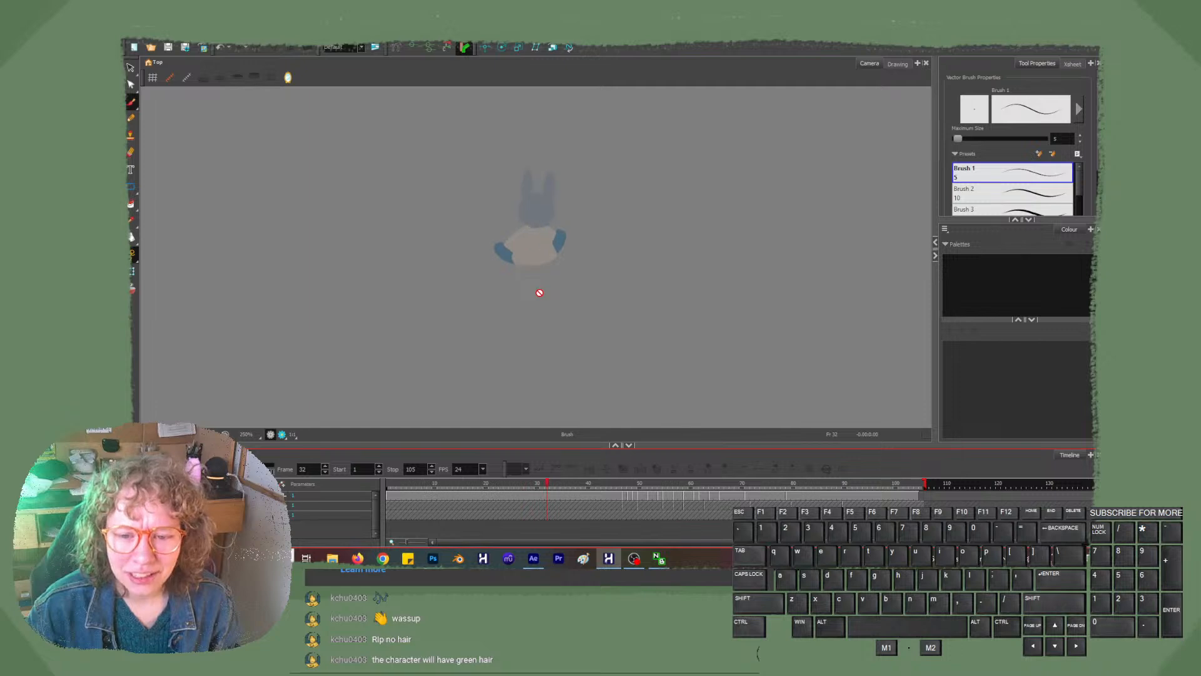
- Review the isolated coloured rabbit animation from frame 1 and switch back to After Effects
drag(589, 484, 385, 501)
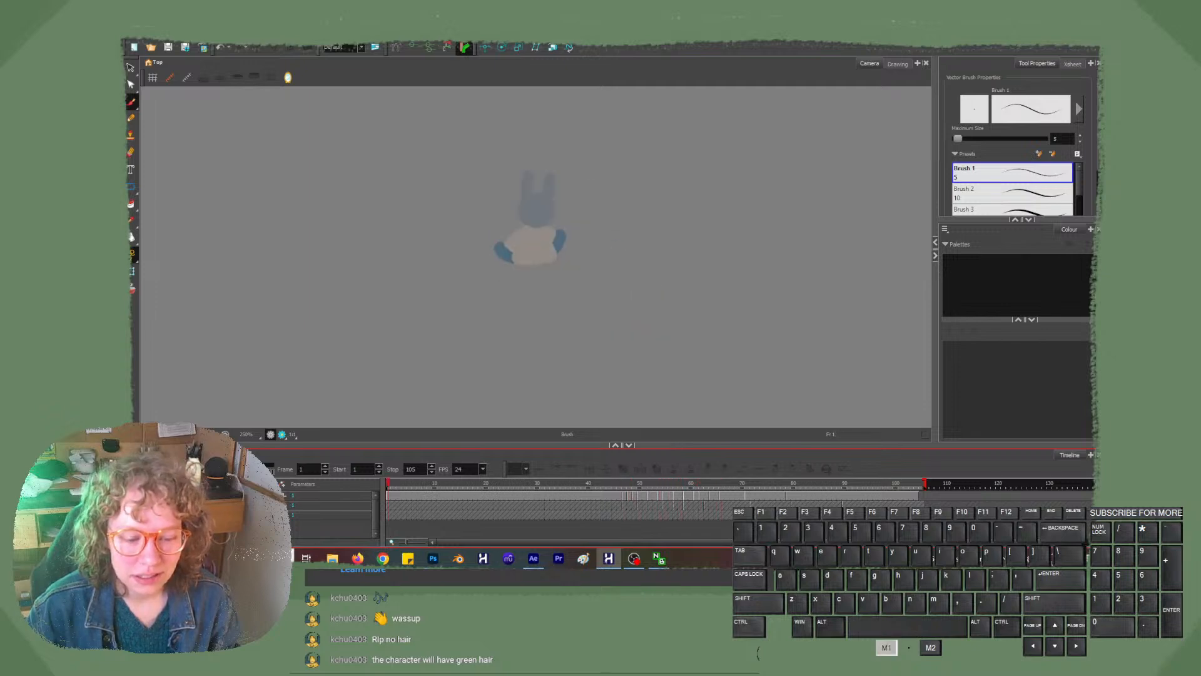
click(186, 469)
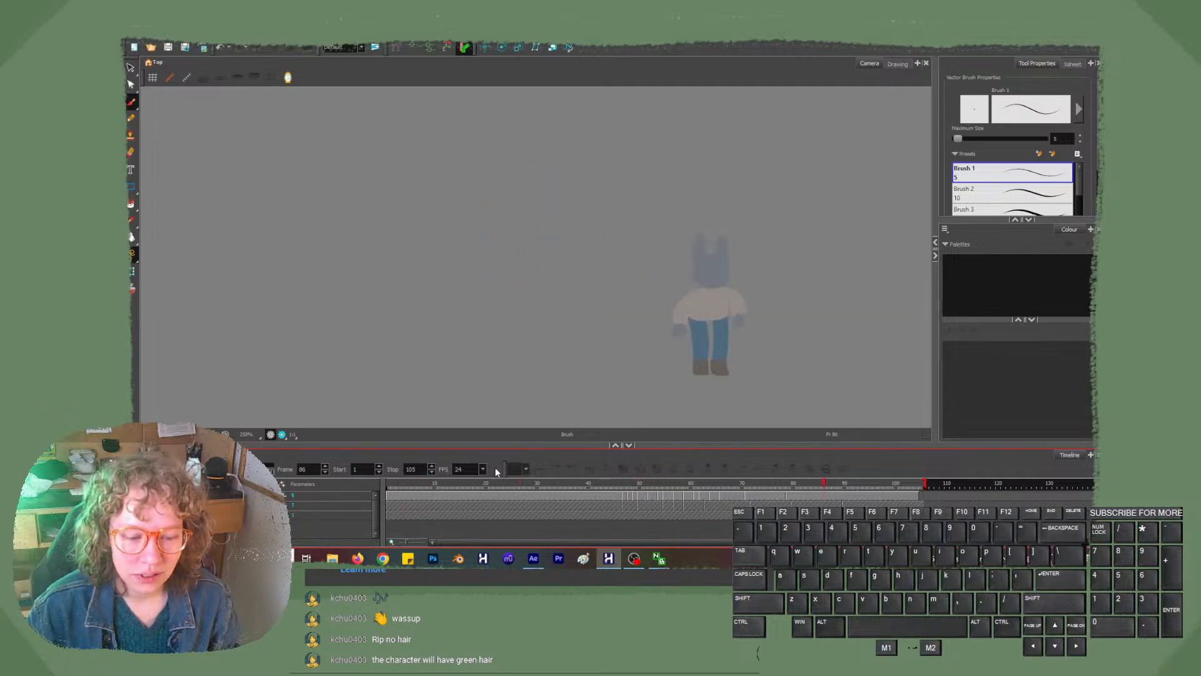
click(1095, 20)
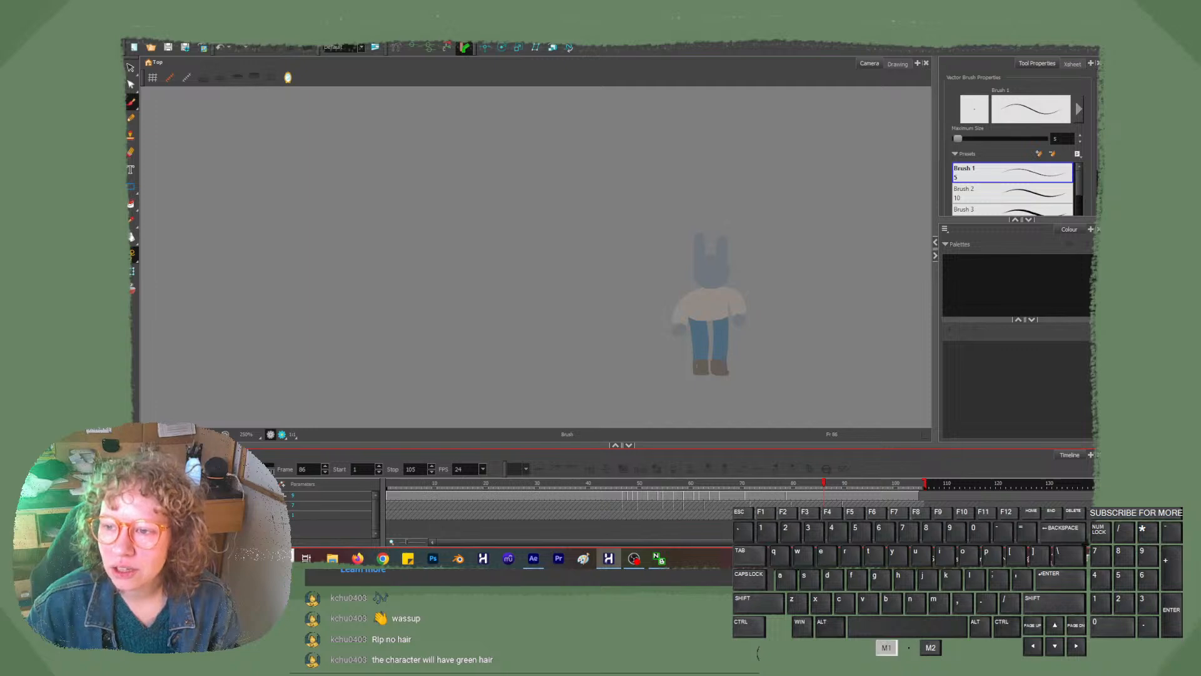
click(645, 299)
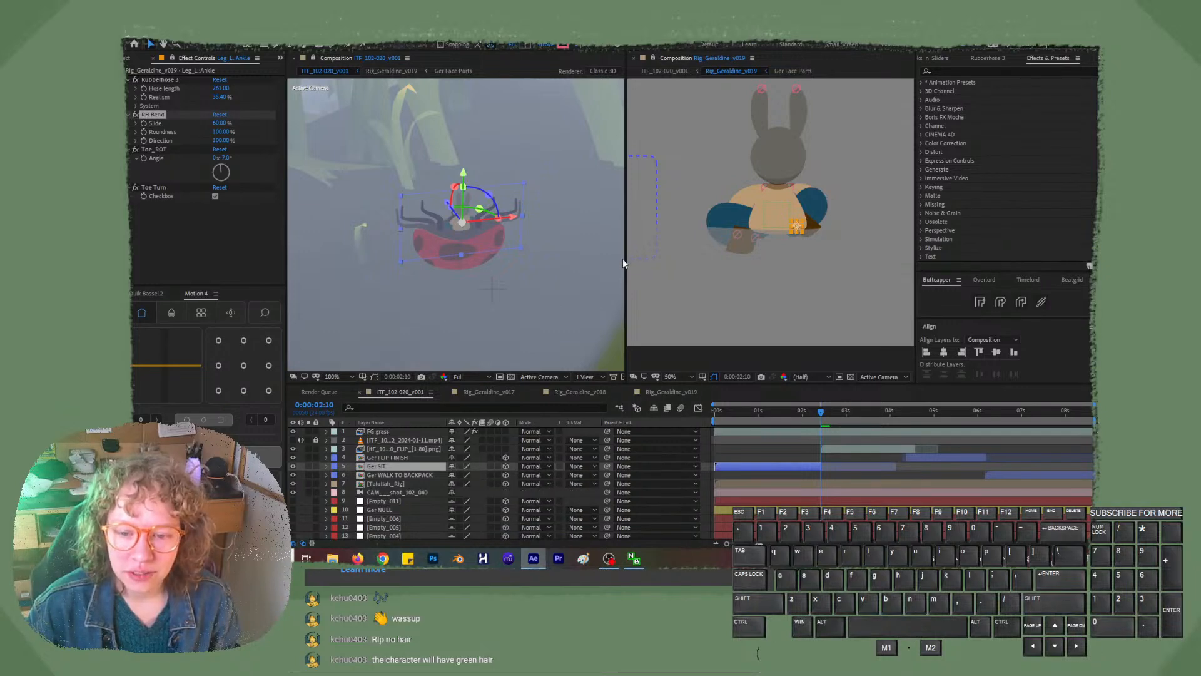
- Enlarge the ITF_102-020_v001 composition view over the neighbouring rig view and timeline, and return the shot to its first frame
drag(626, 259, 959, 266)
drag(730, 384, 734, 415)
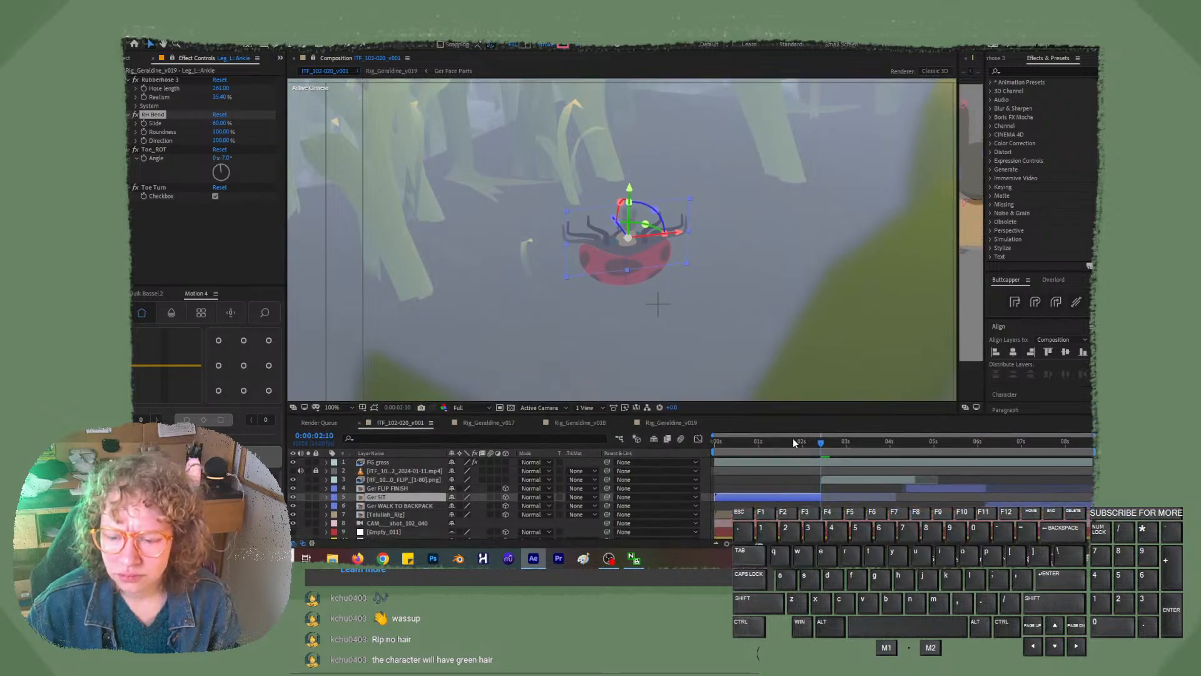
drag(794, 440, 700, 438)
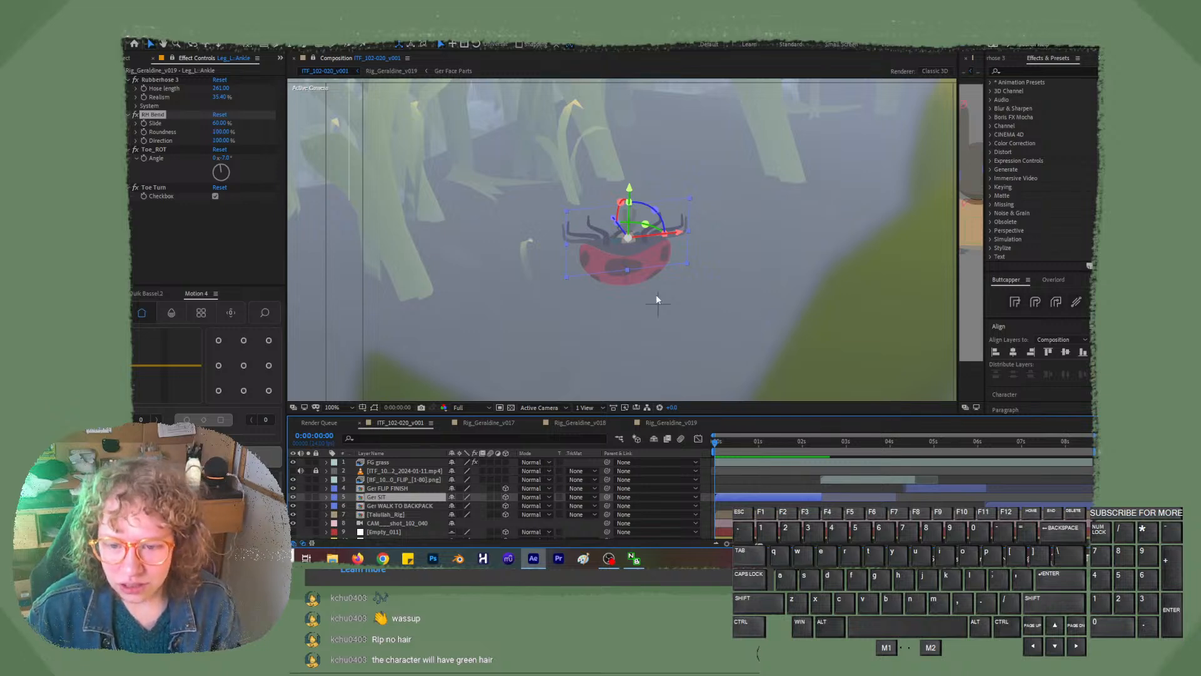
- Scrub back and forth through the rabbit's sitting section over the first two seconds, and clear the Ger SIT layer selection
drag(838, 449, 817, 464)
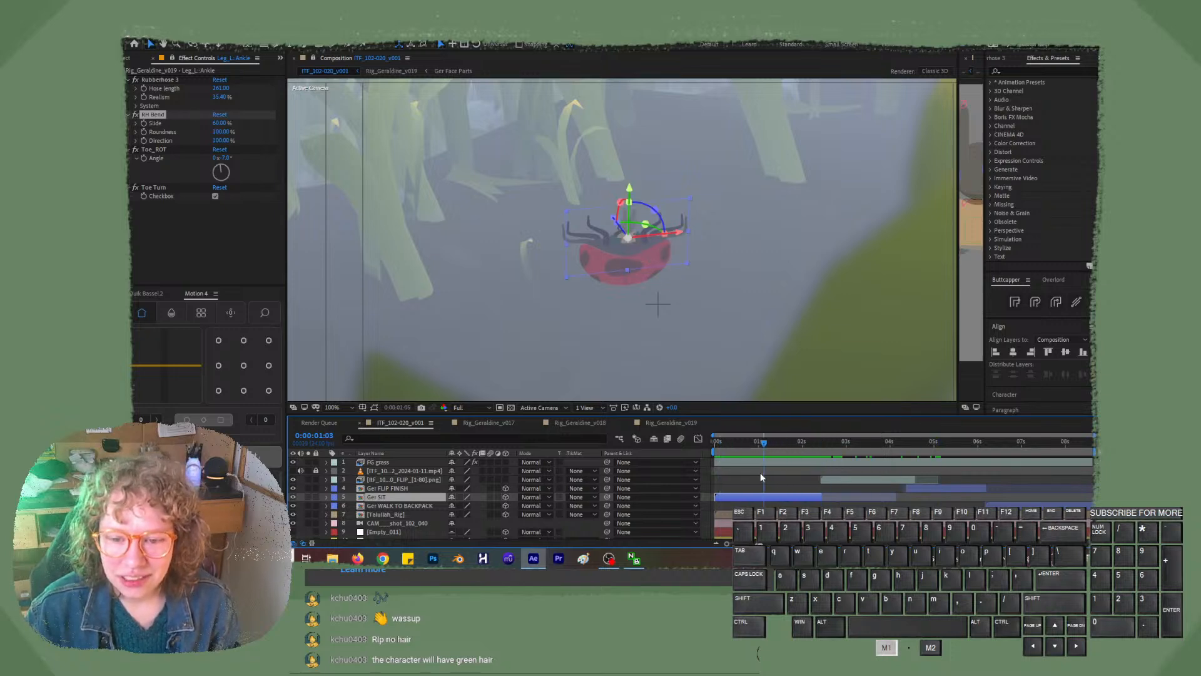
drag(733, 470, 820, 473)
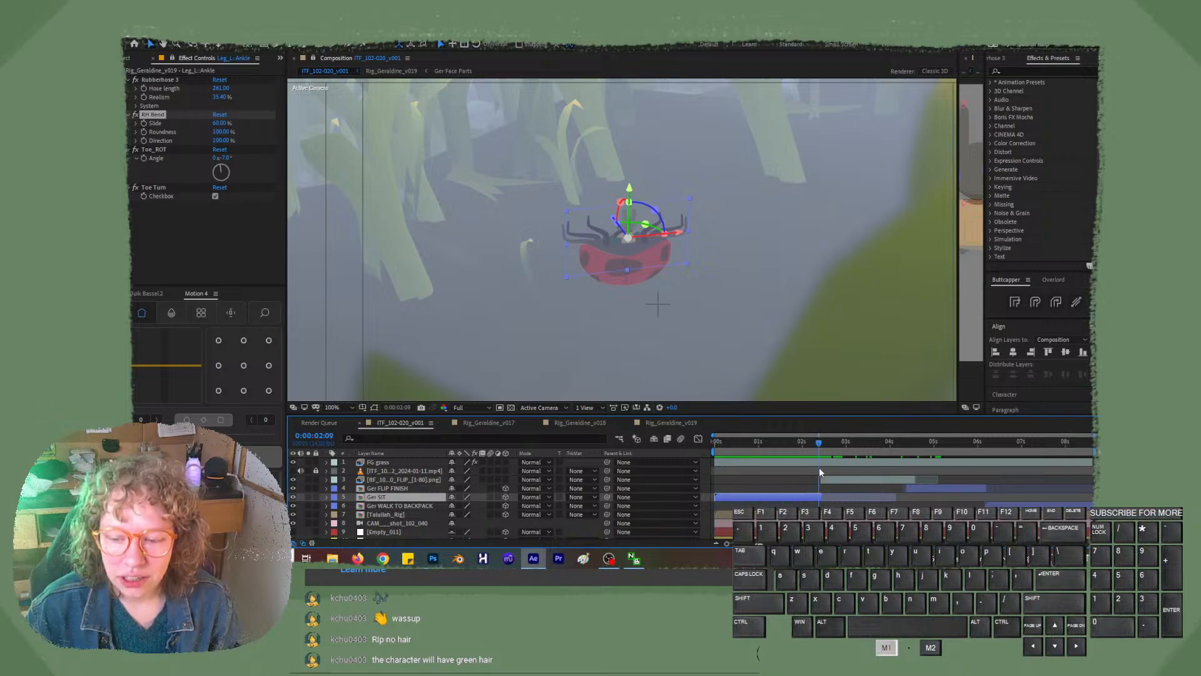
drag(718, 469, 696, 468)
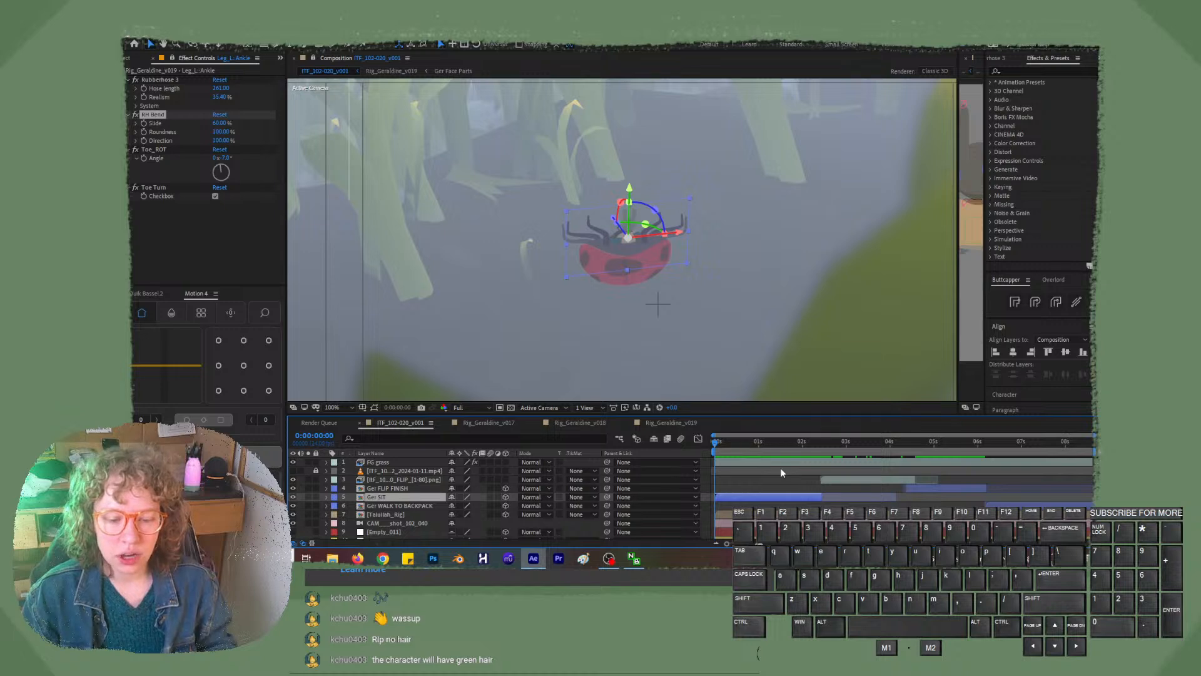
drag(769, 445, 719, 457)
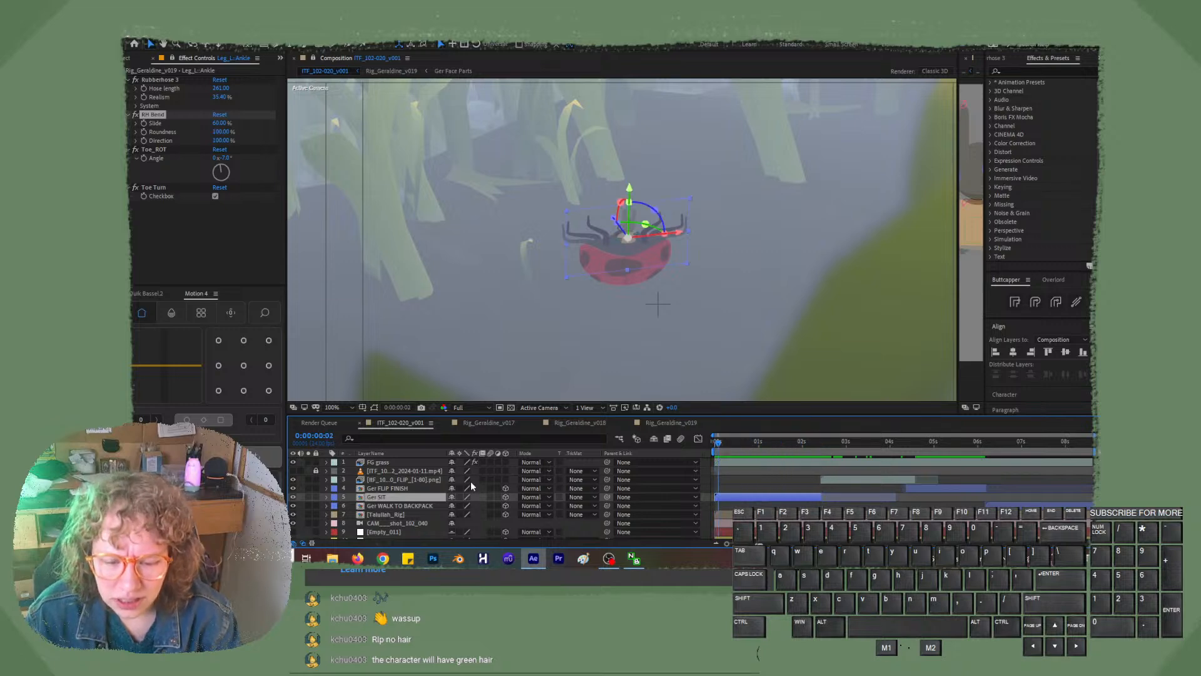
click(444, 473)
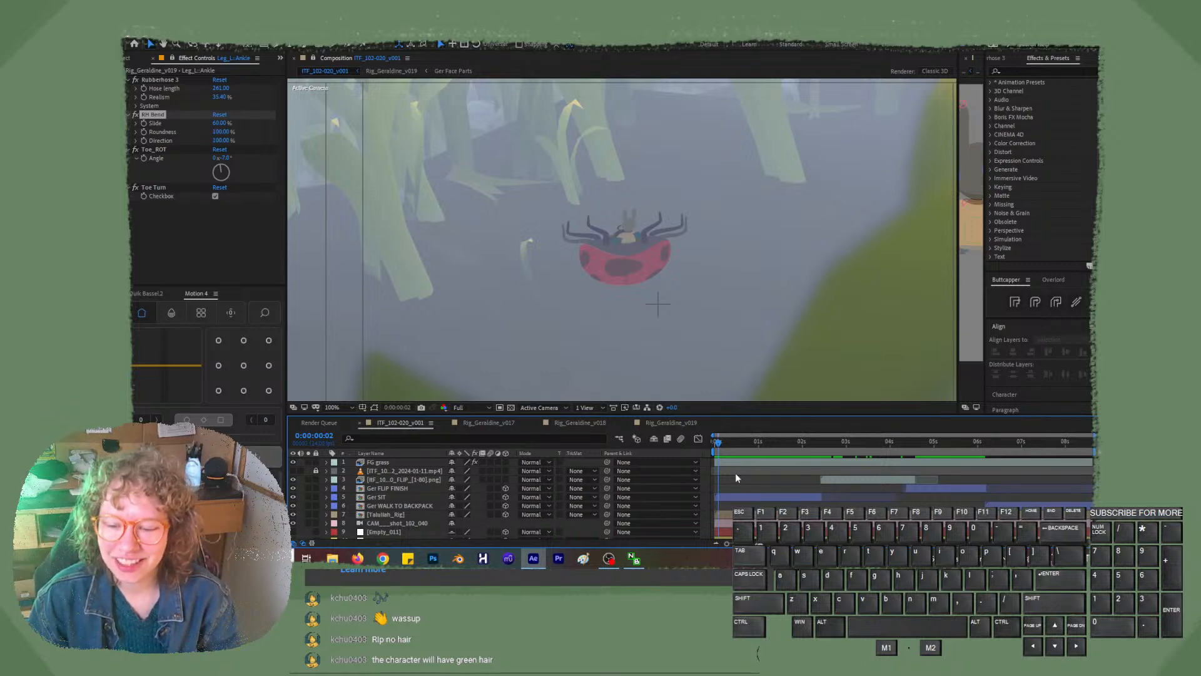
- Scrub through the whole shot to review the rabbit sitting, flipping and walking off the ladybird, and return to the first frame
drag(726, 445, 796, 461)
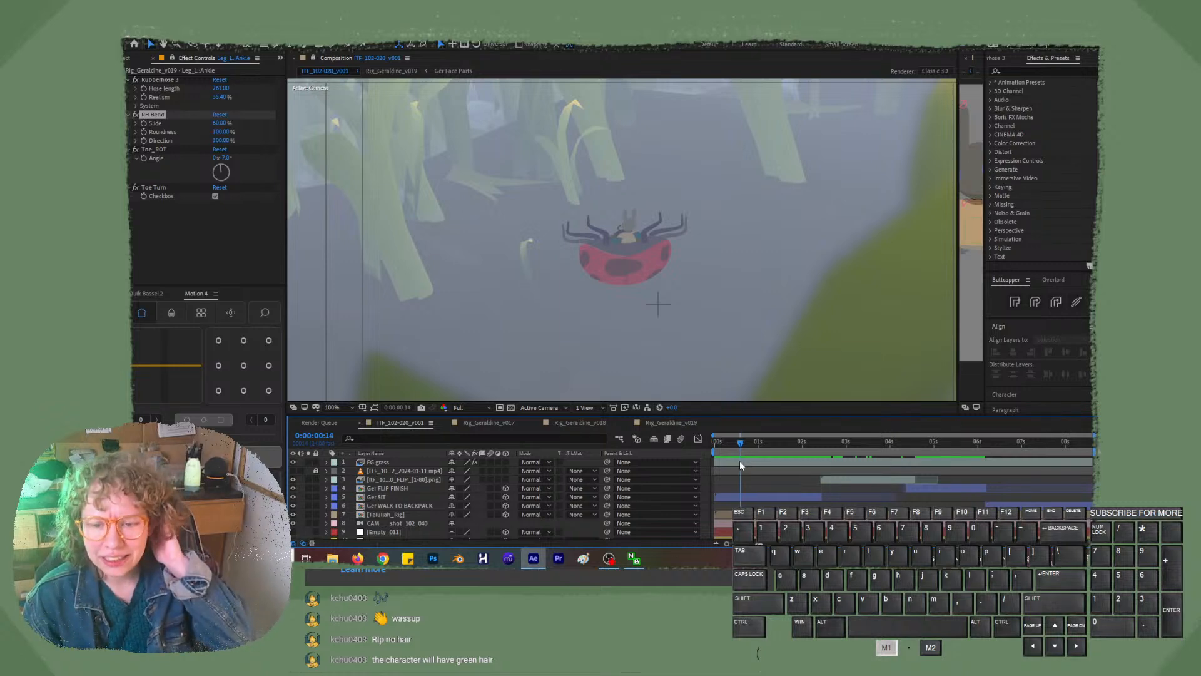
drag(722, 470, 843, 472)
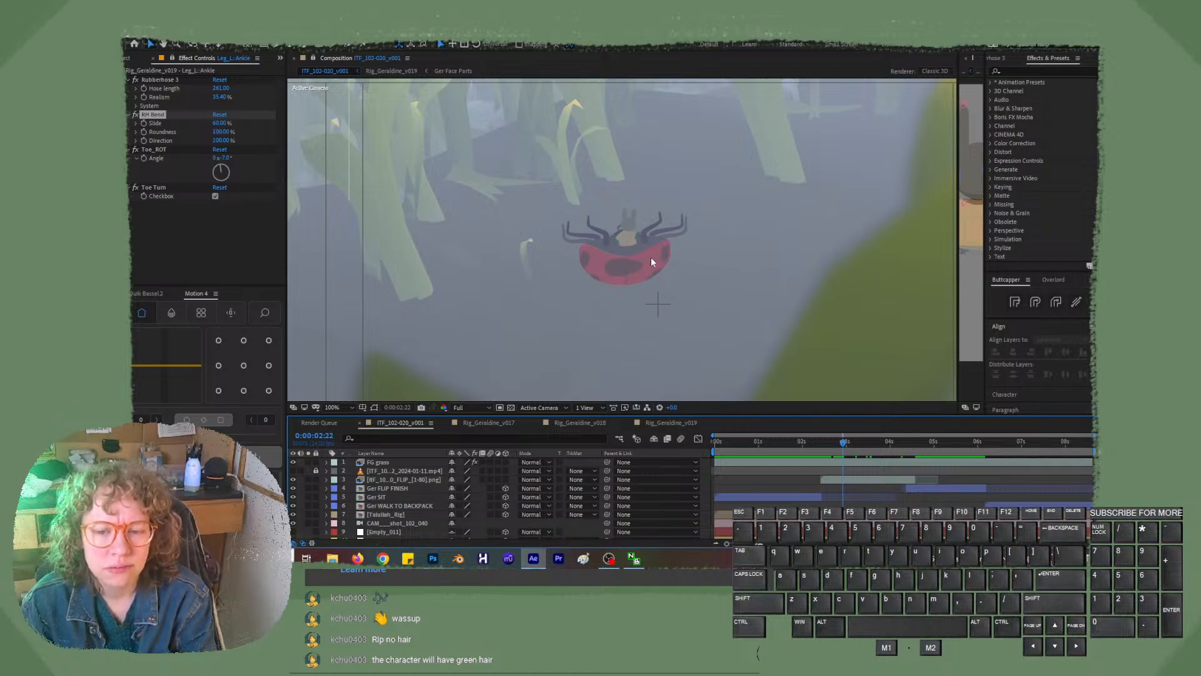
drag(814, 442, 811, 449)
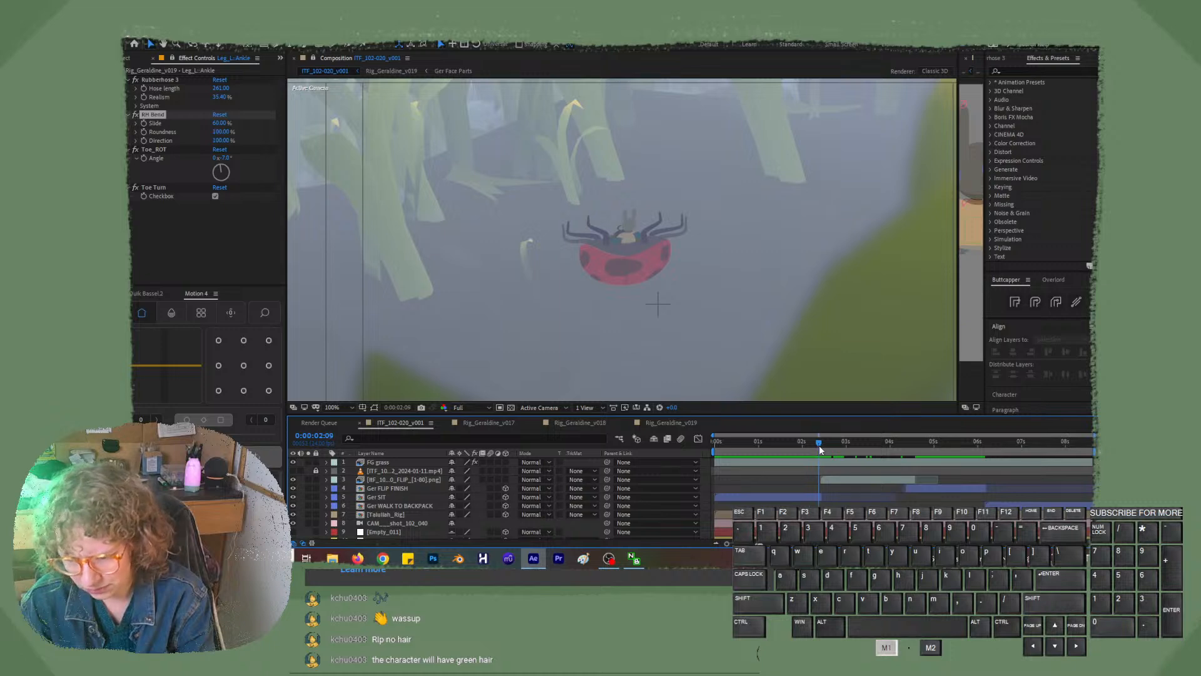
drag(819, 444, 996, 456)
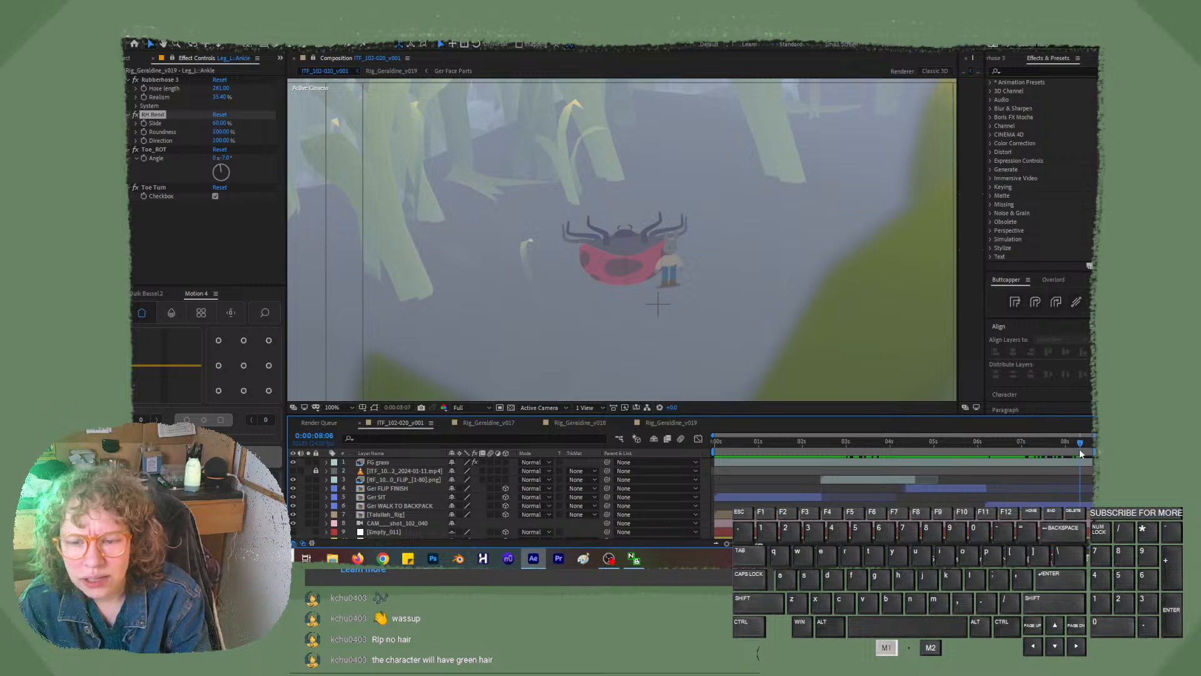
drag(1080, 448, 671, 460)
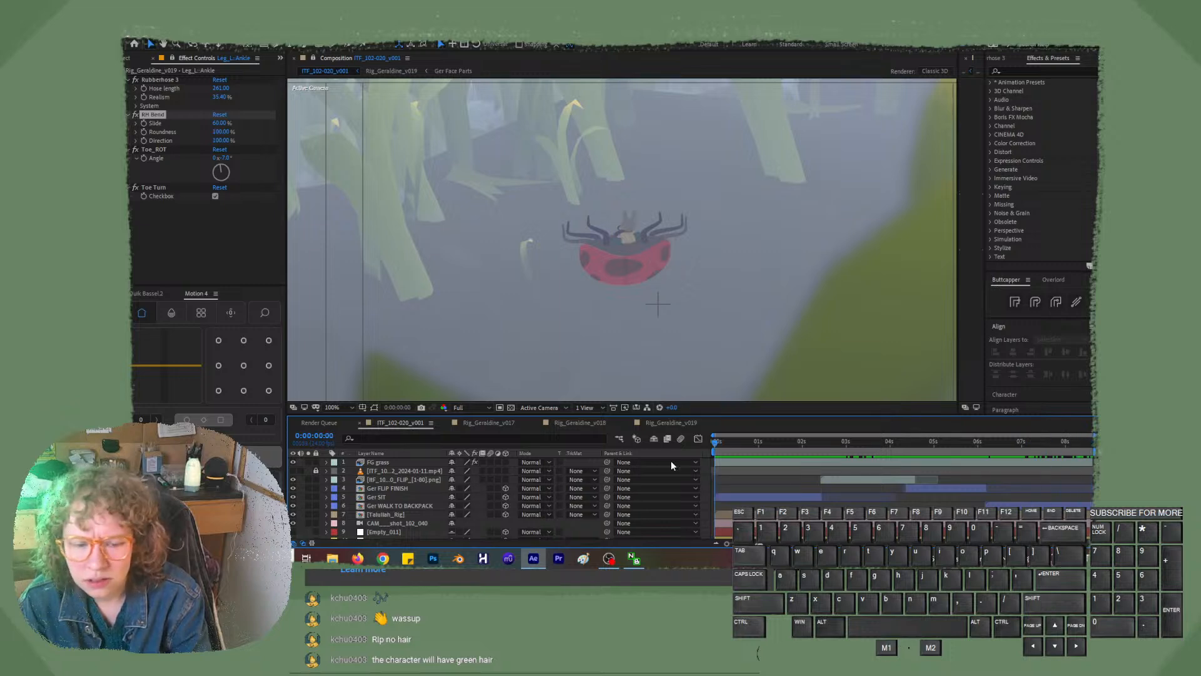
- Show the storyboard video layer, scrub through its reference, hide it again and bring the ladybird back into view
click(292, 471)
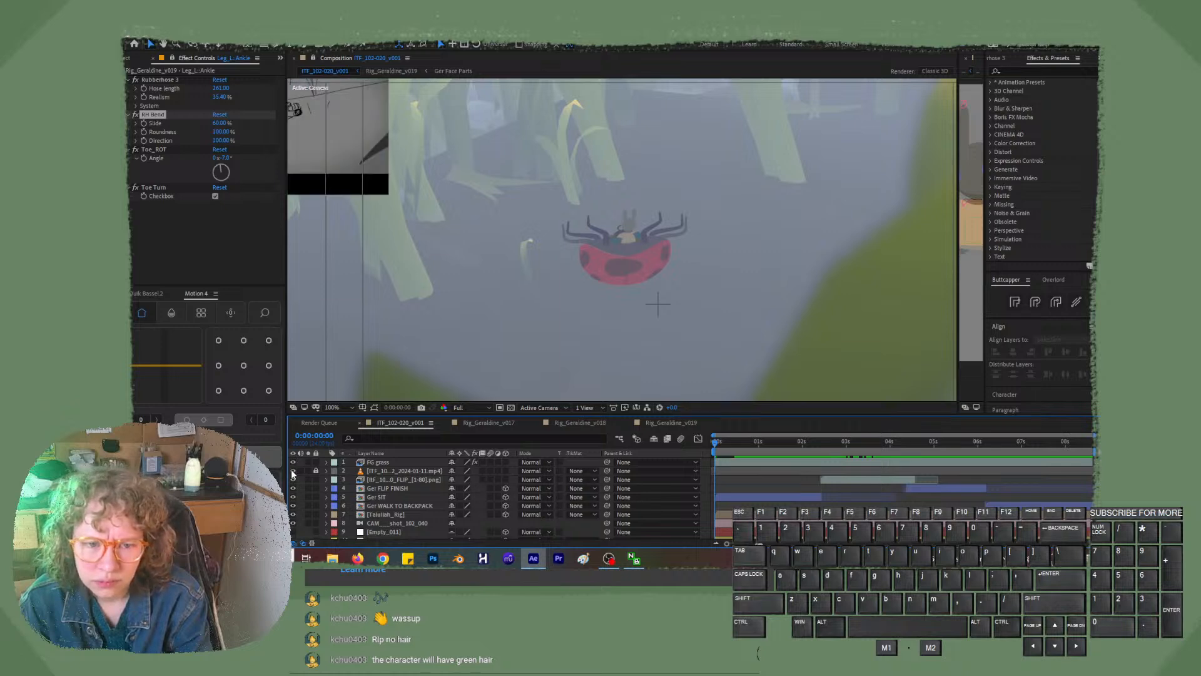
drag(413, 269, 662, 379)
drag(760, 444, 652, 478)
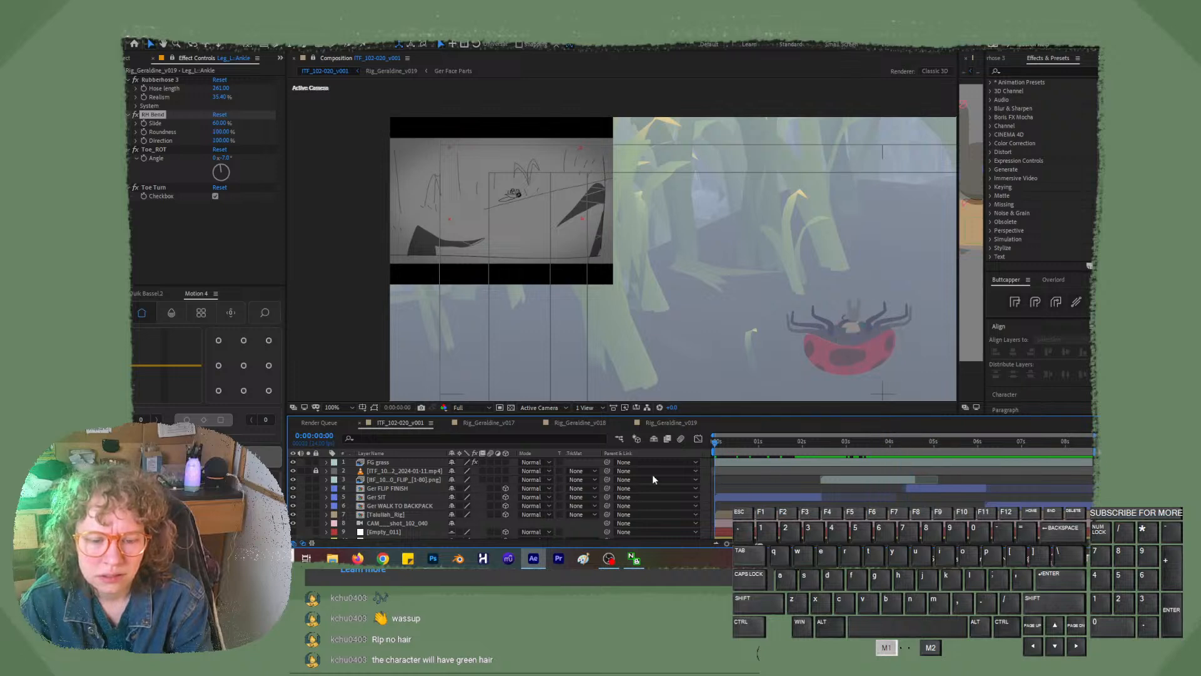
click(294, 471)
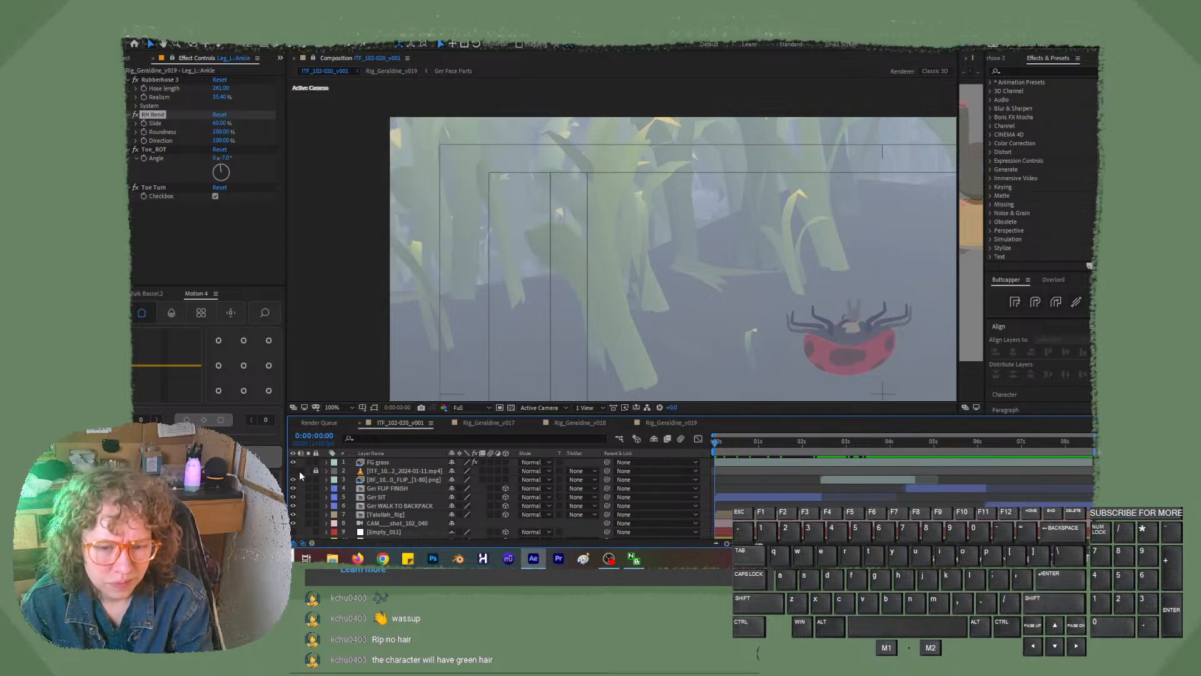
key(h)
drag(816, 340, 563, 240)
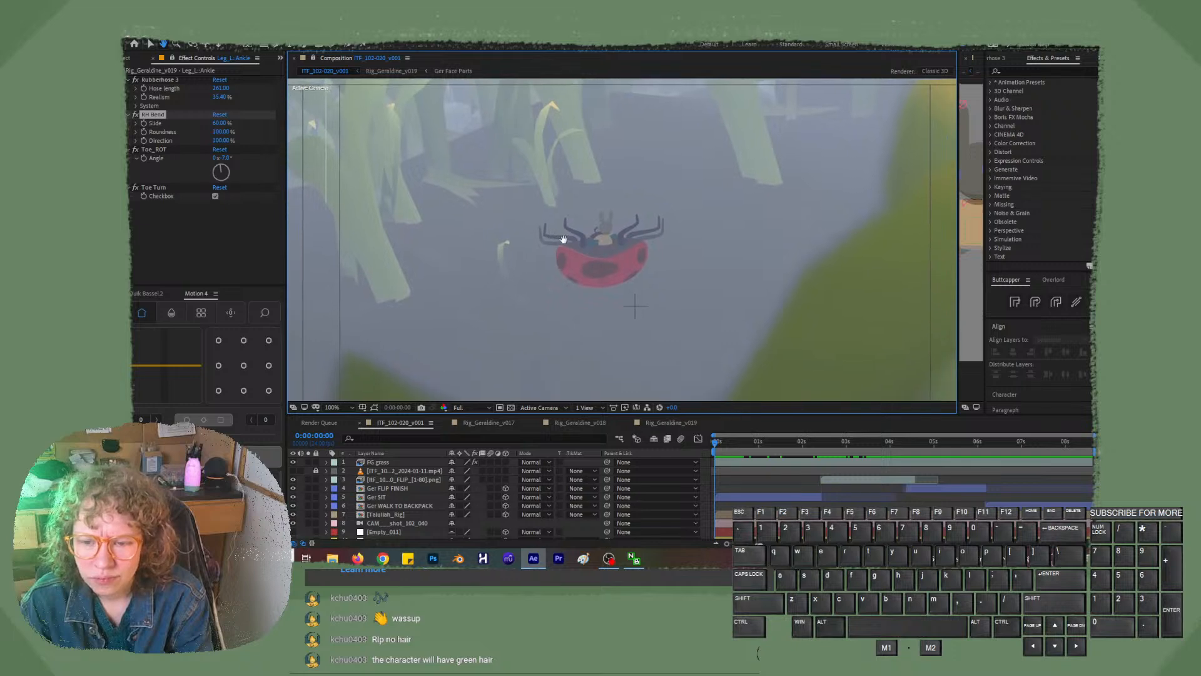
- Try shifting the BG layer slightly within the full frame and undo the move
key(v)
key(comma)
key(comma)
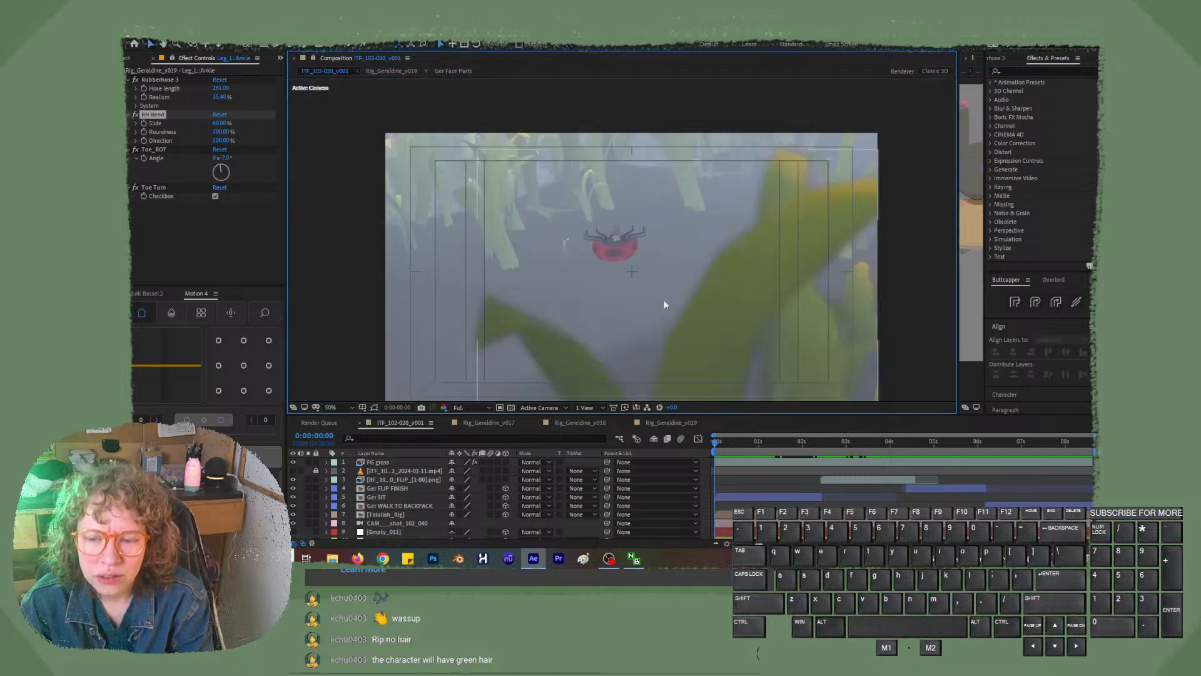
key(comma)
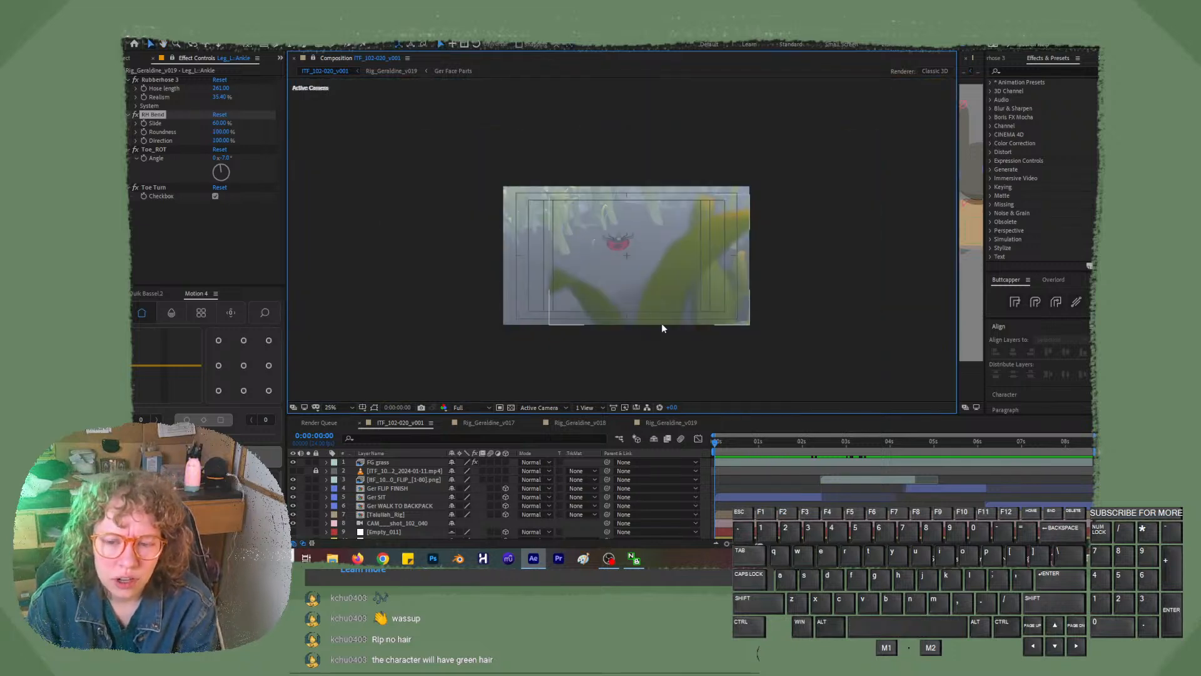
key(period)
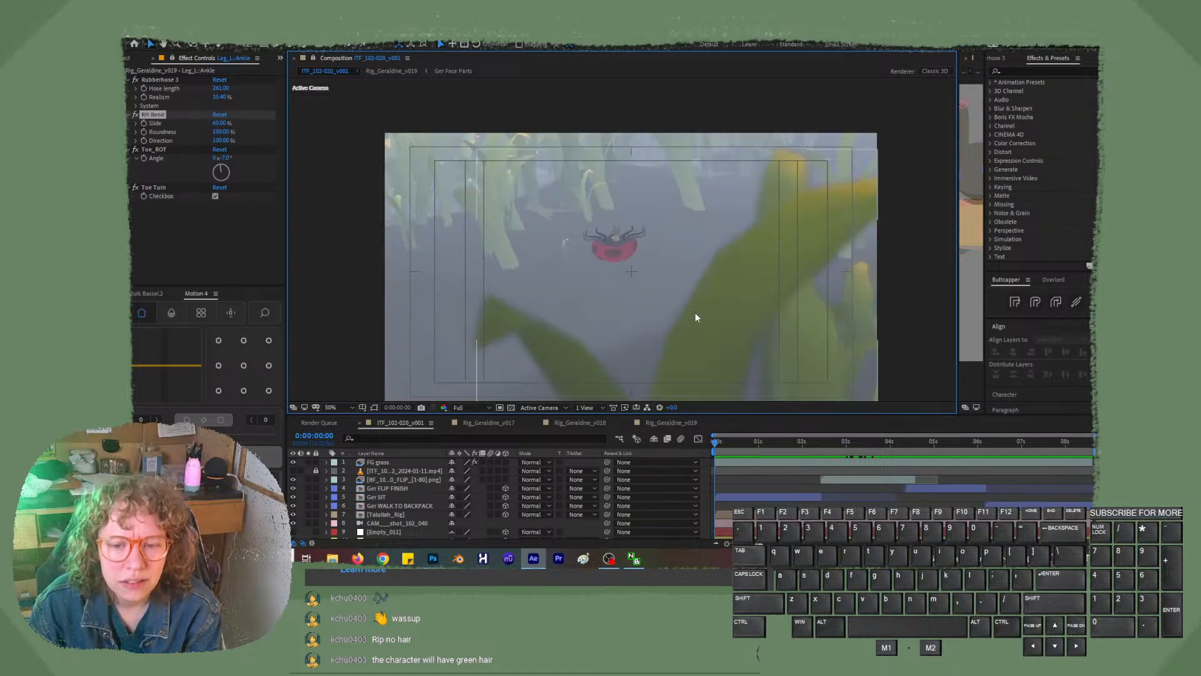
key(period)
key(comma)
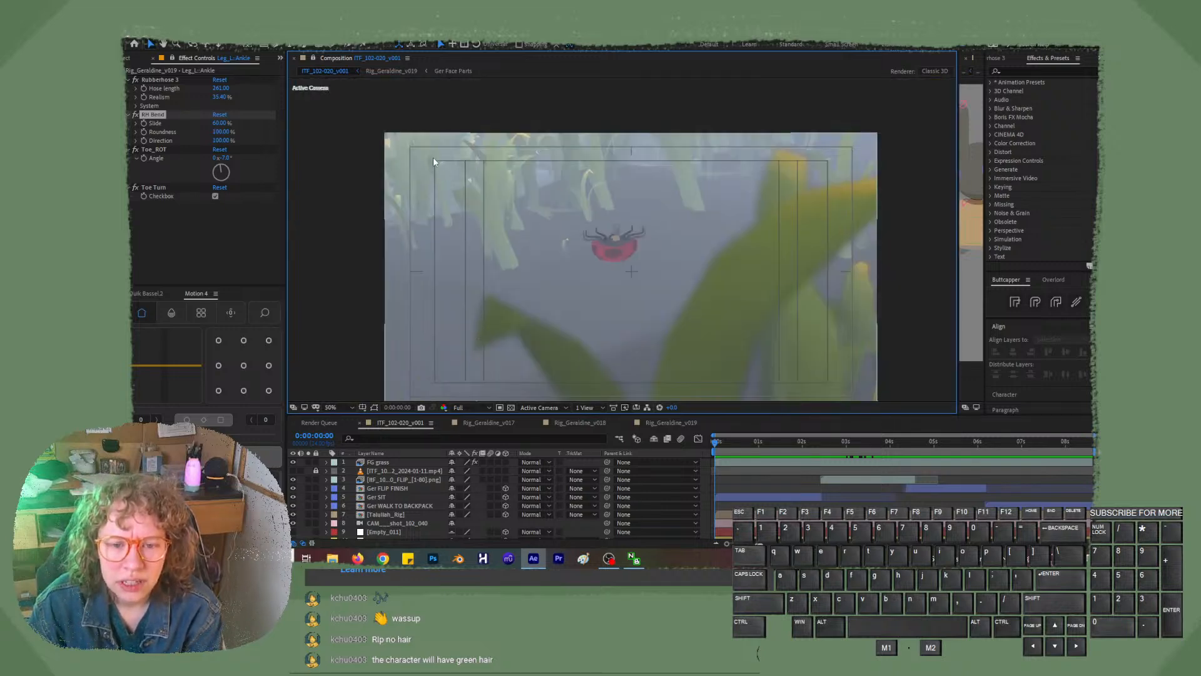
drag(433, 157, 443, 166)
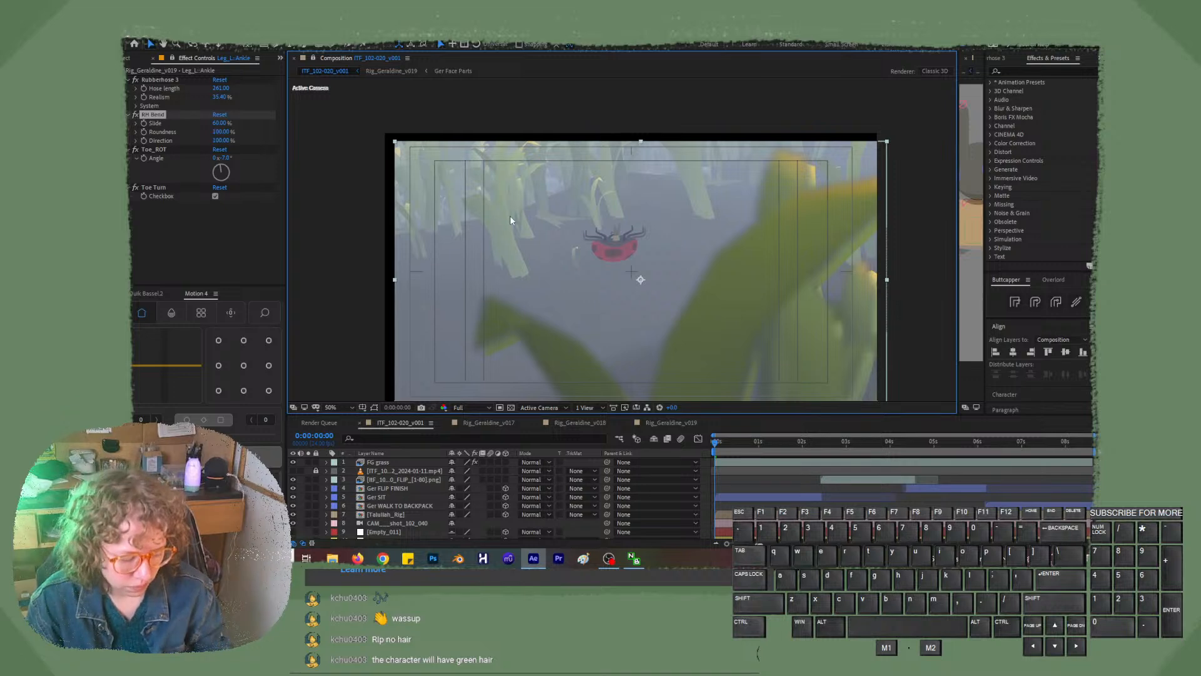
key(ctrl+z)
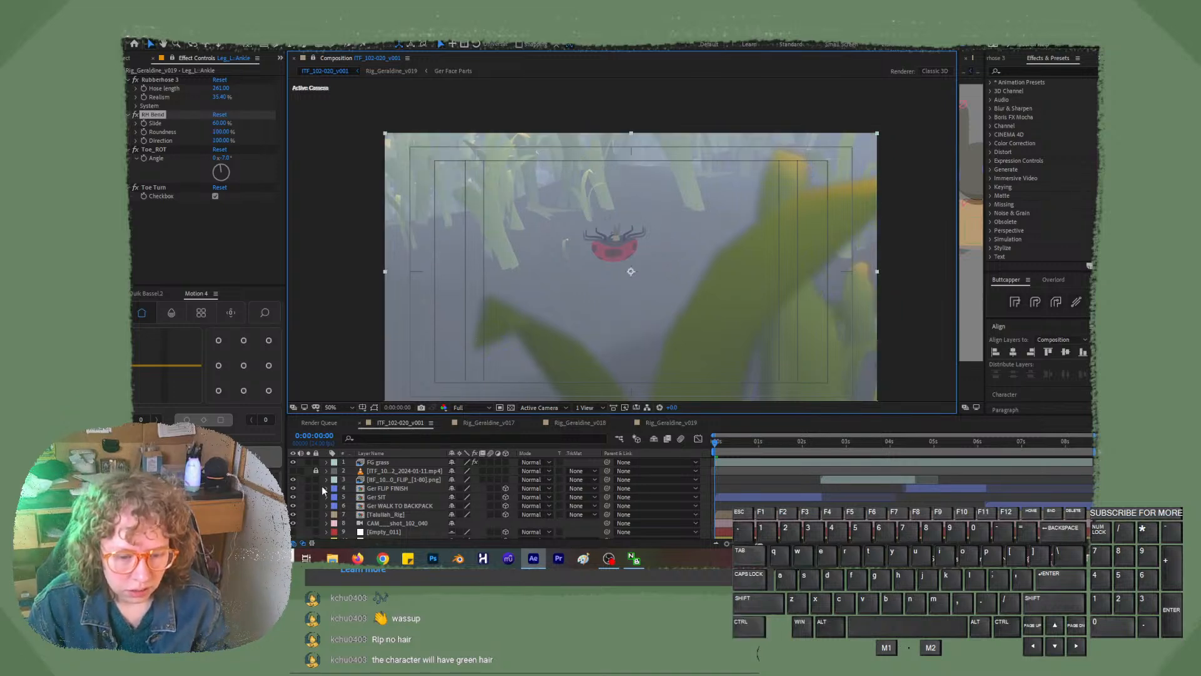
- Lock the FG grass, FLIP image sequence, camera, null and BG layers against accidental changes
click(316, 479)
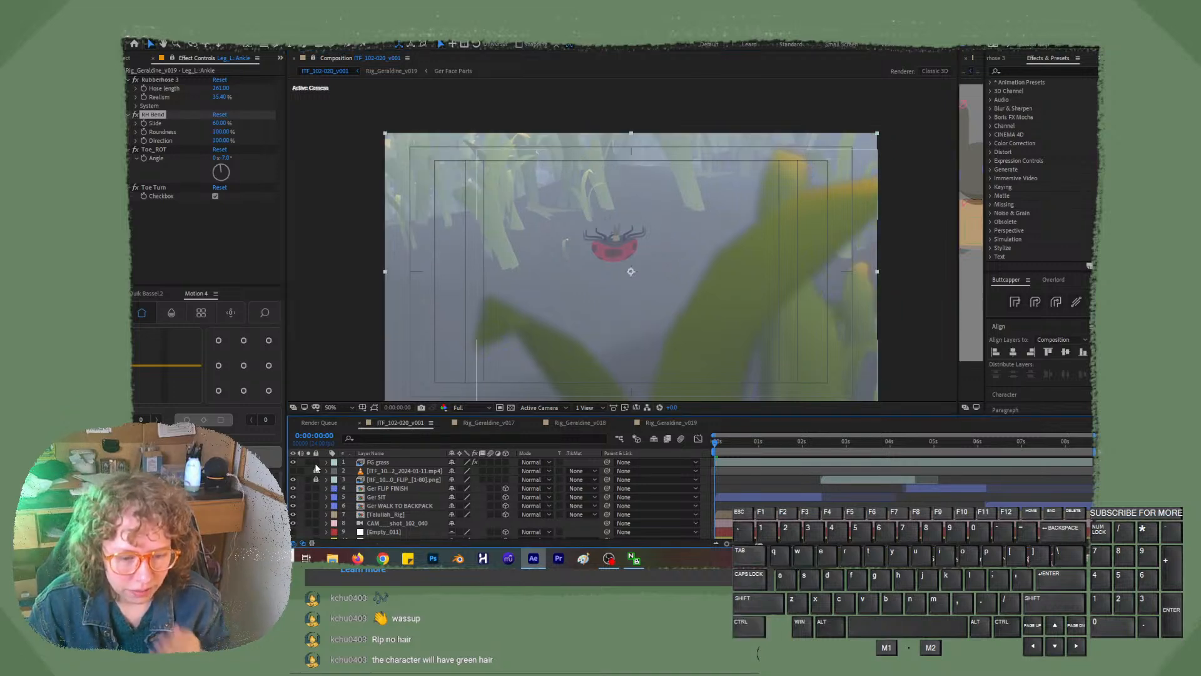
scroll(351, 504, down, 3)
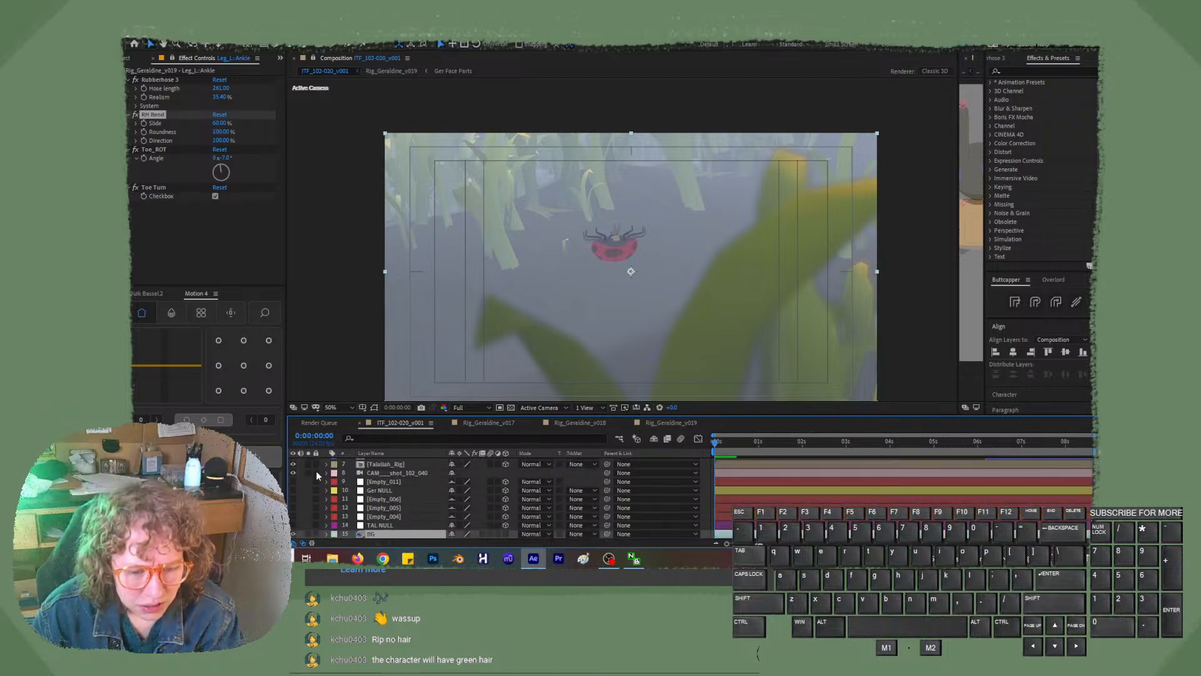
drag(318, 476, 323, 536)
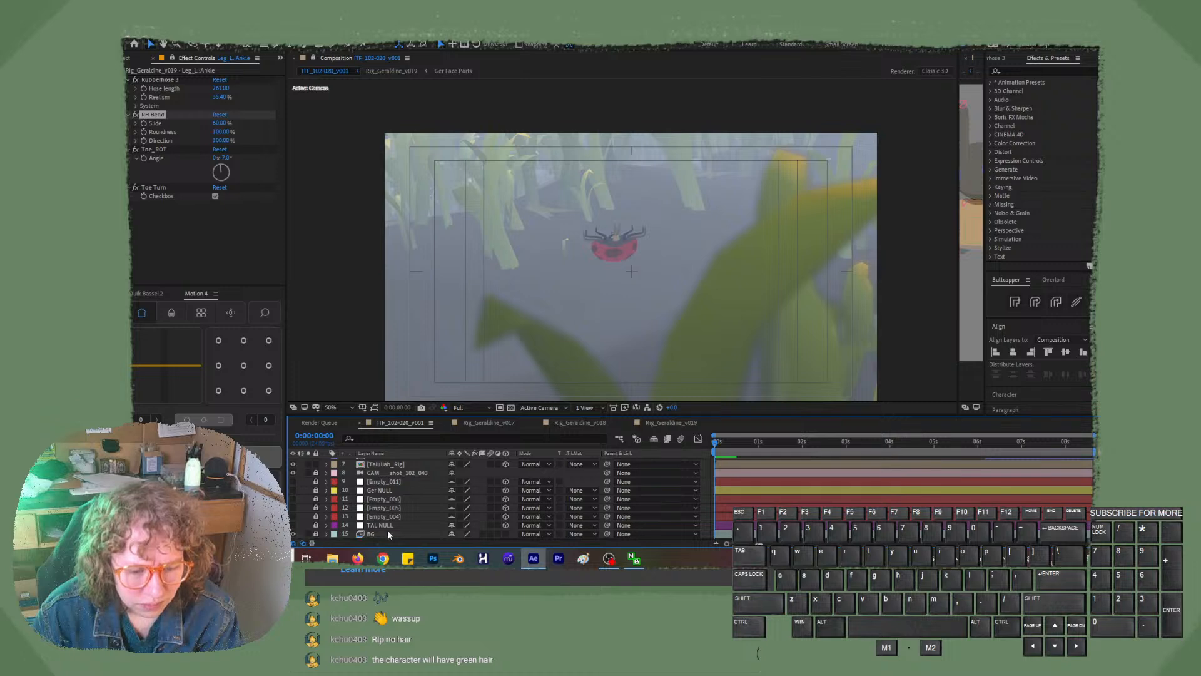
scroll(407, 529, up, 3)
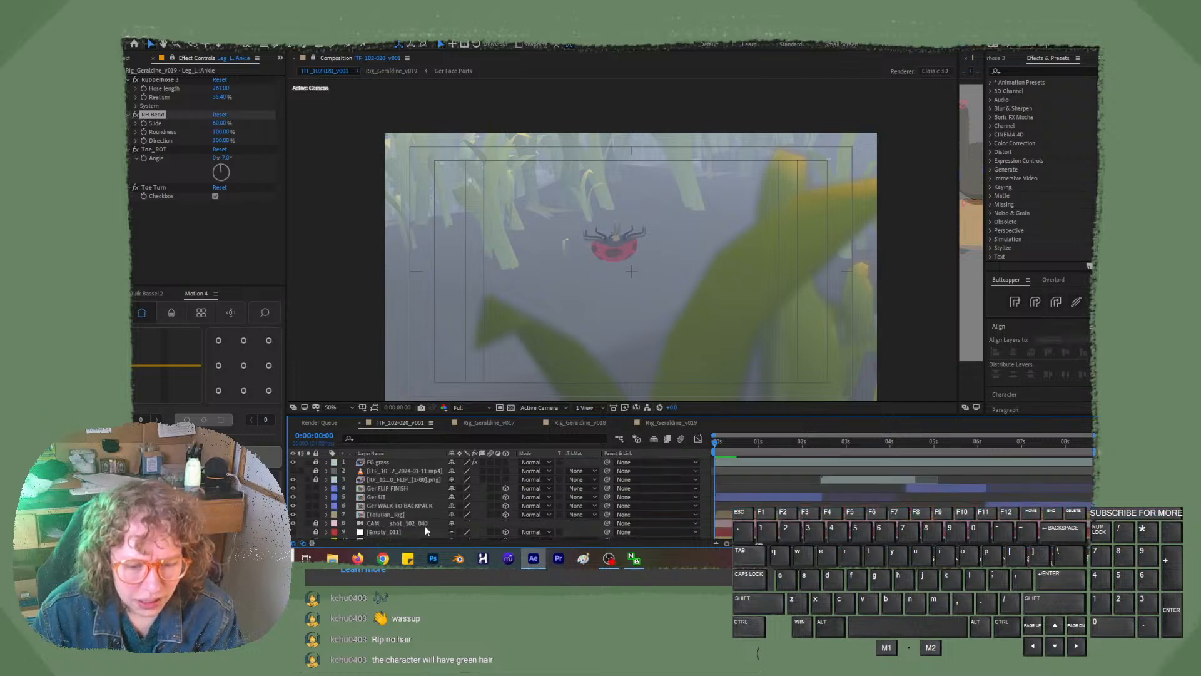
- Mark FG grass, the FLIP sequence, camera, Empty layers, Ger NULL and BG as shy, unlock TAL NULL, and hide shy layers
click(451, 463)
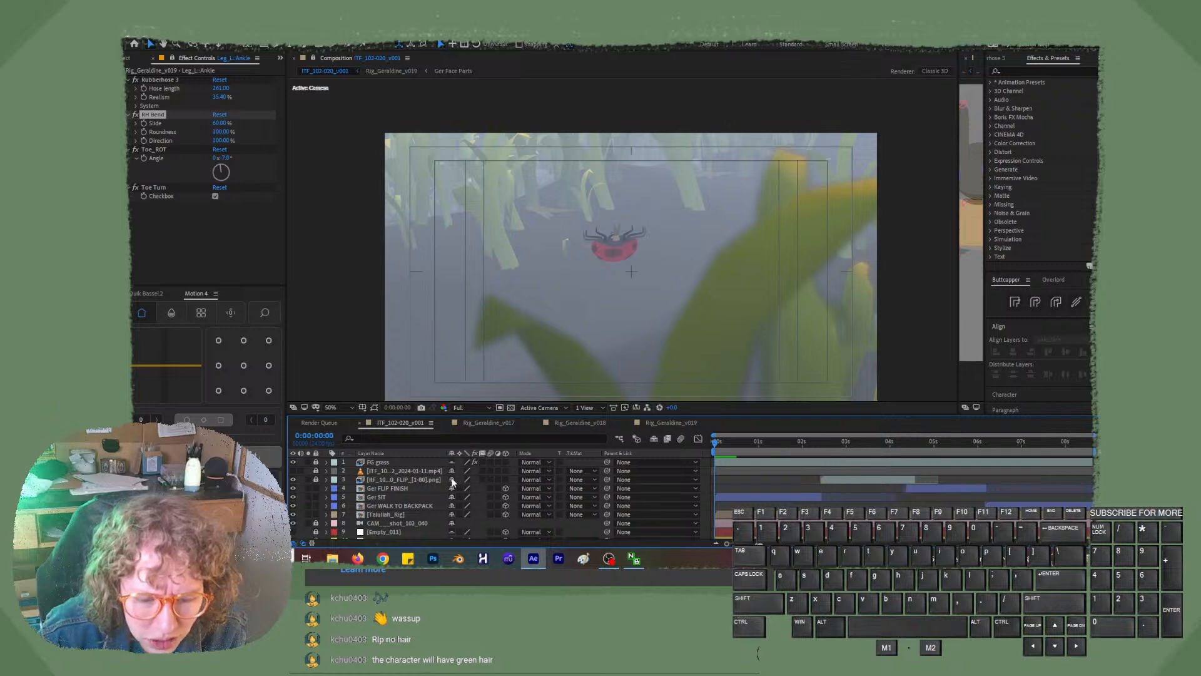
click(453, 480)
drag(451, 523, 452, 537)
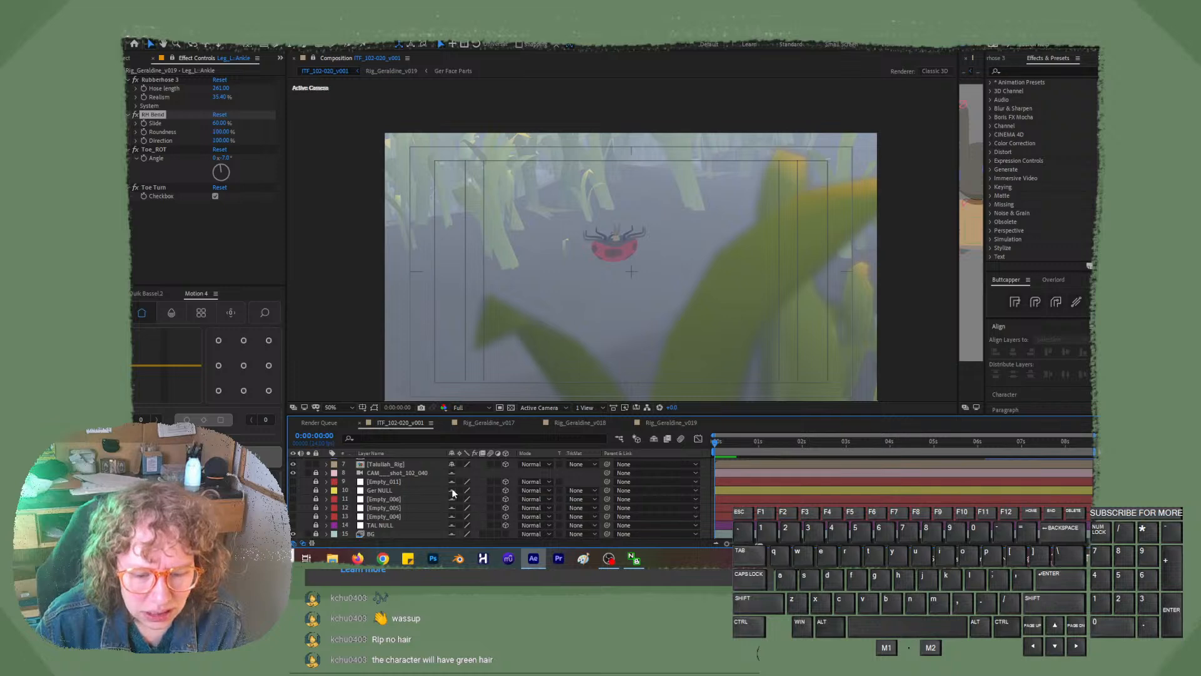
drag(453, 492, 452, 534)
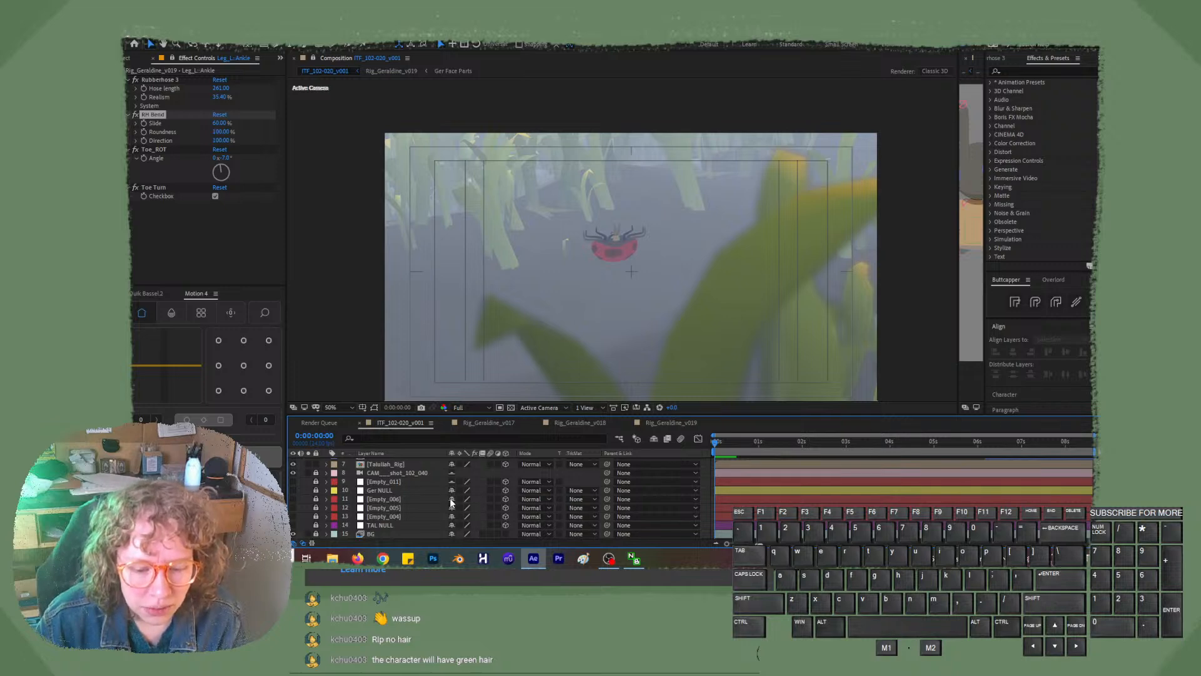
drag(452, 491, 451, 538)
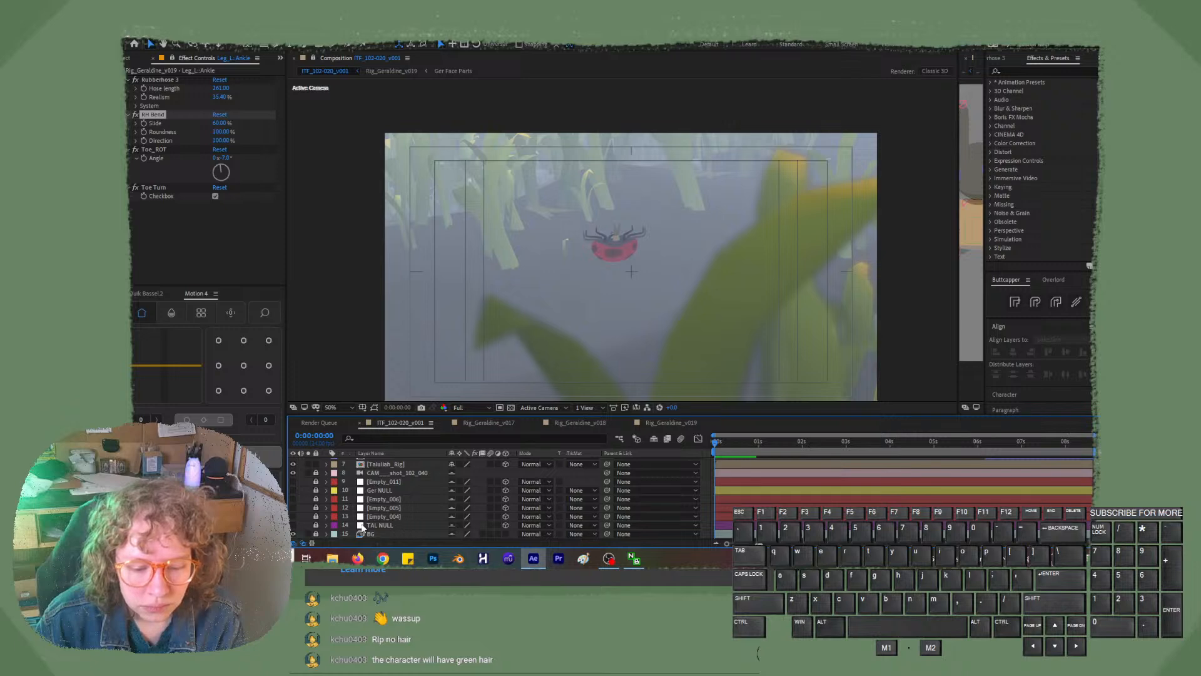
click(452, 527)
click(317, 527)
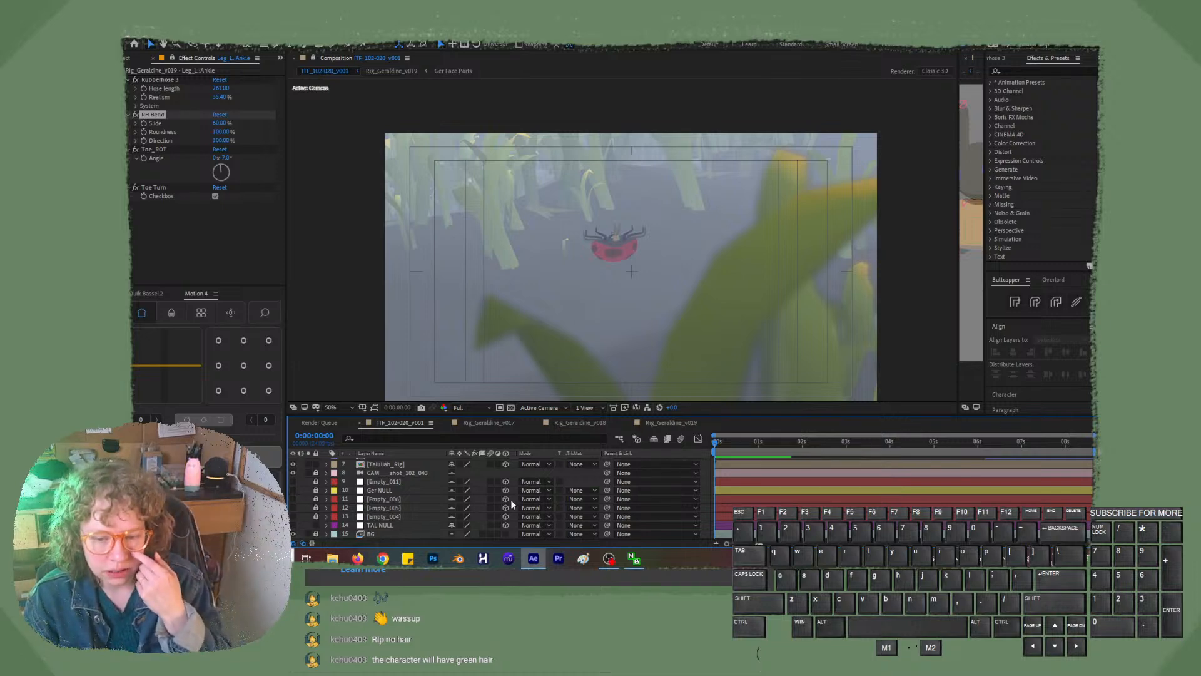
click(653, 440)
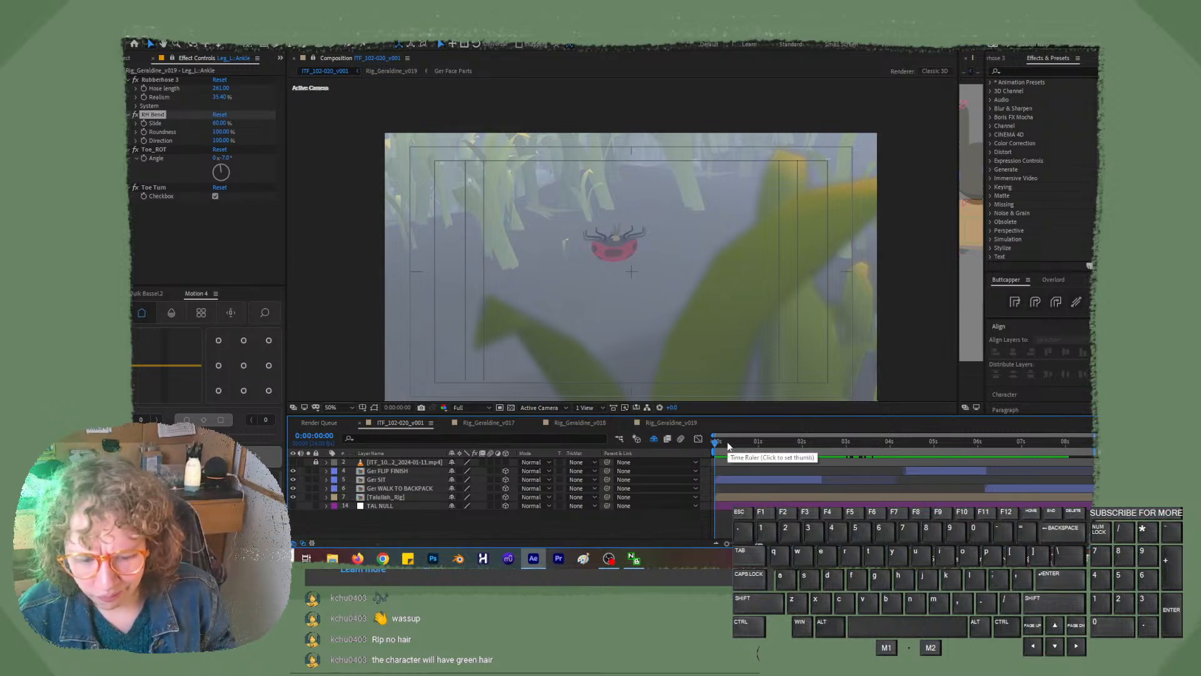
- Scrub to the rabbit's flip around 0:00:04:08, inspect it at 100% zoom, and return to the first frame
drag(728, 446, 1010, 453)
mouse_move(914, 454)
mouse_down()
mouse_move(828, 452)
mouse_move(989, 452)
mouse_move(899, 456)
mouse_move(921, 460)
mouse_move(894, 460)
mouse_move(903, 467)
mouse_move(905, 445)
mouse_up()
key(period)
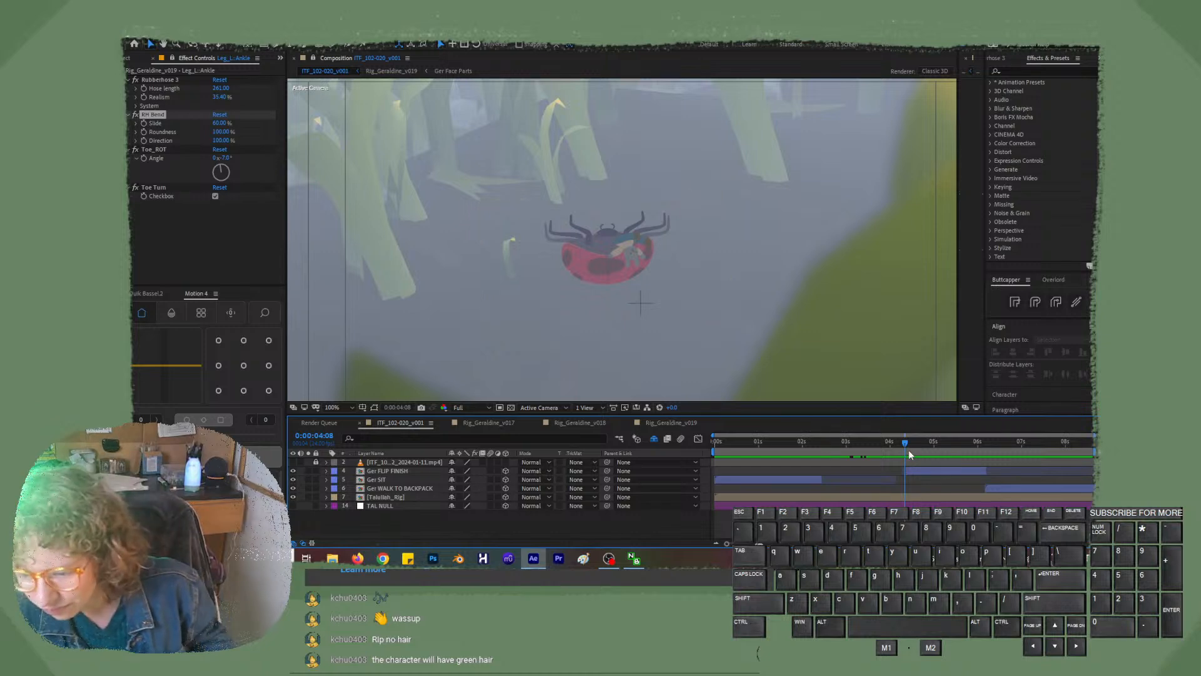
drag(904, 445, 688, 447)
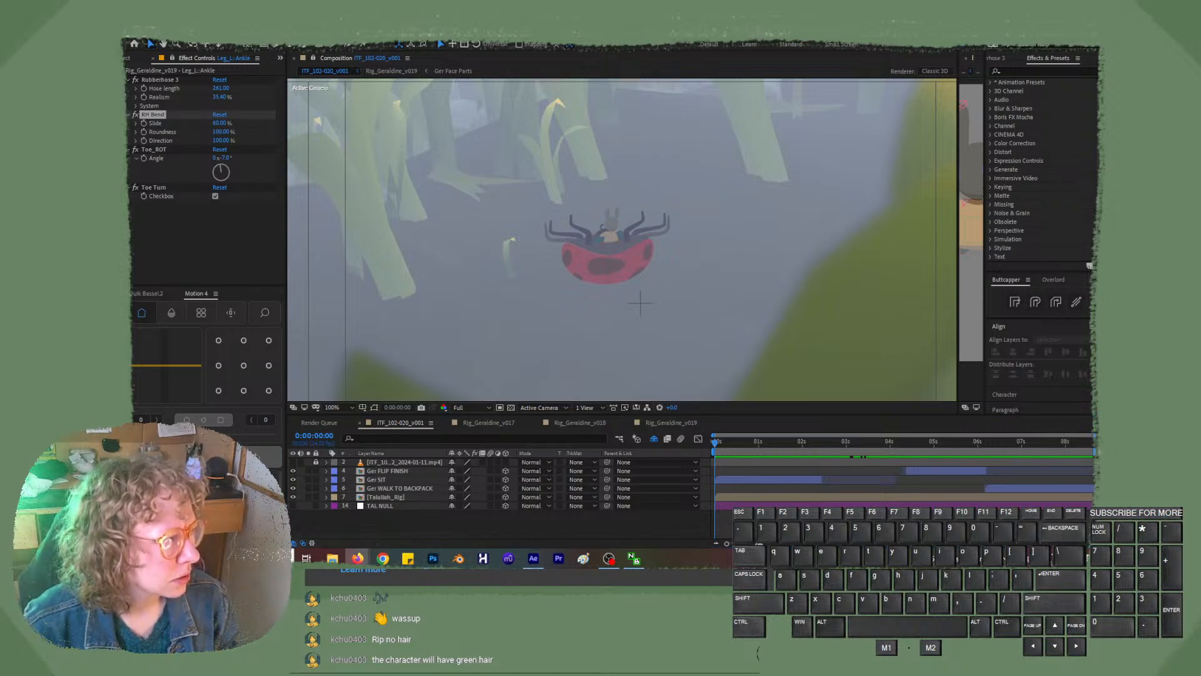
click(640, 303)
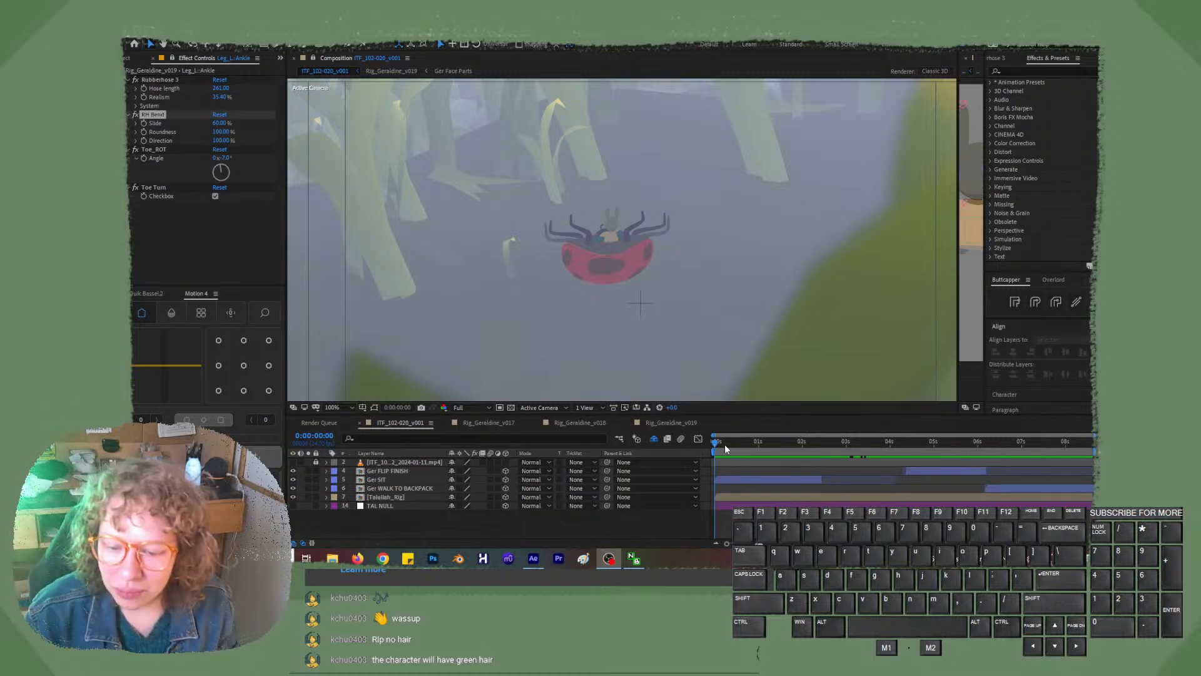
- Take the FLIP image sequence out of the shy layers at 0:00:02:03, keep it locked, and hide shy layers again
drag(725, 445, 808, 450)
click(652, 439)
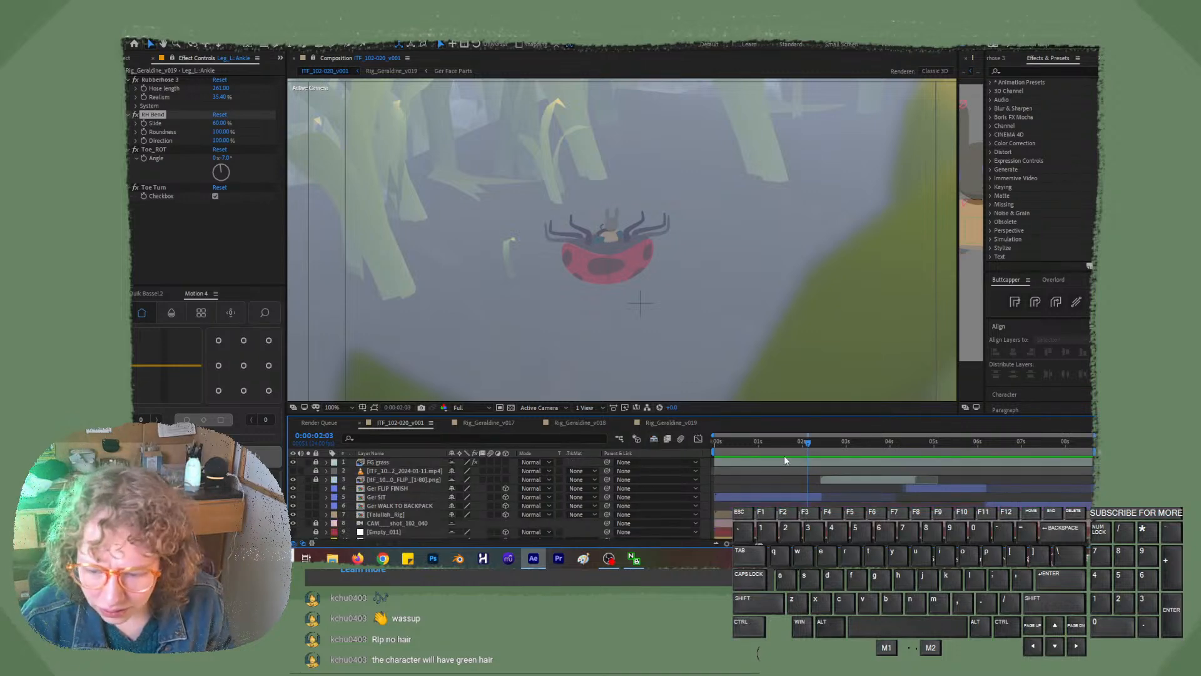
click(317, 479)
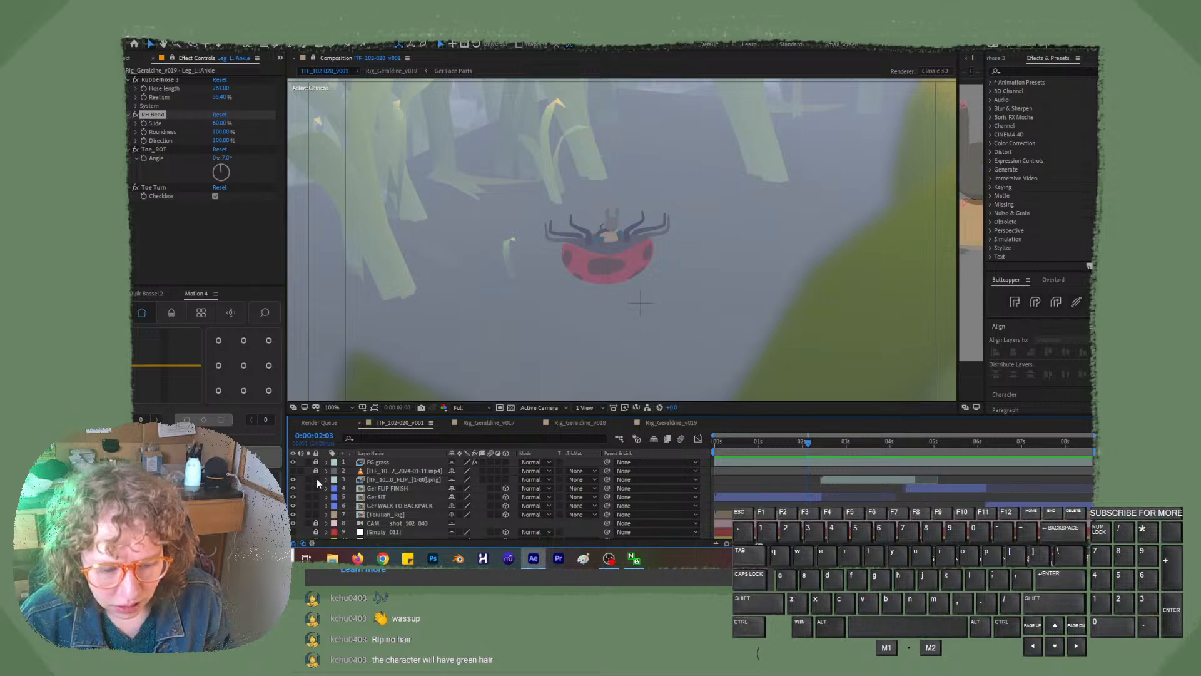
click(488, 454)
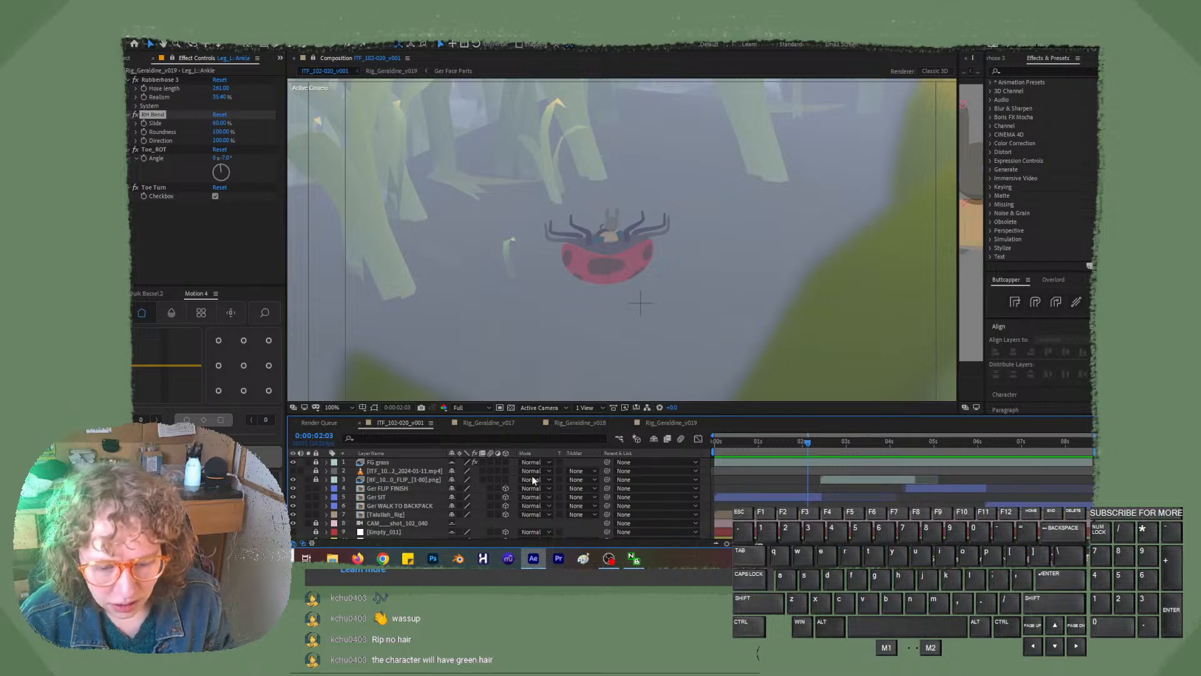
click(655, 438)
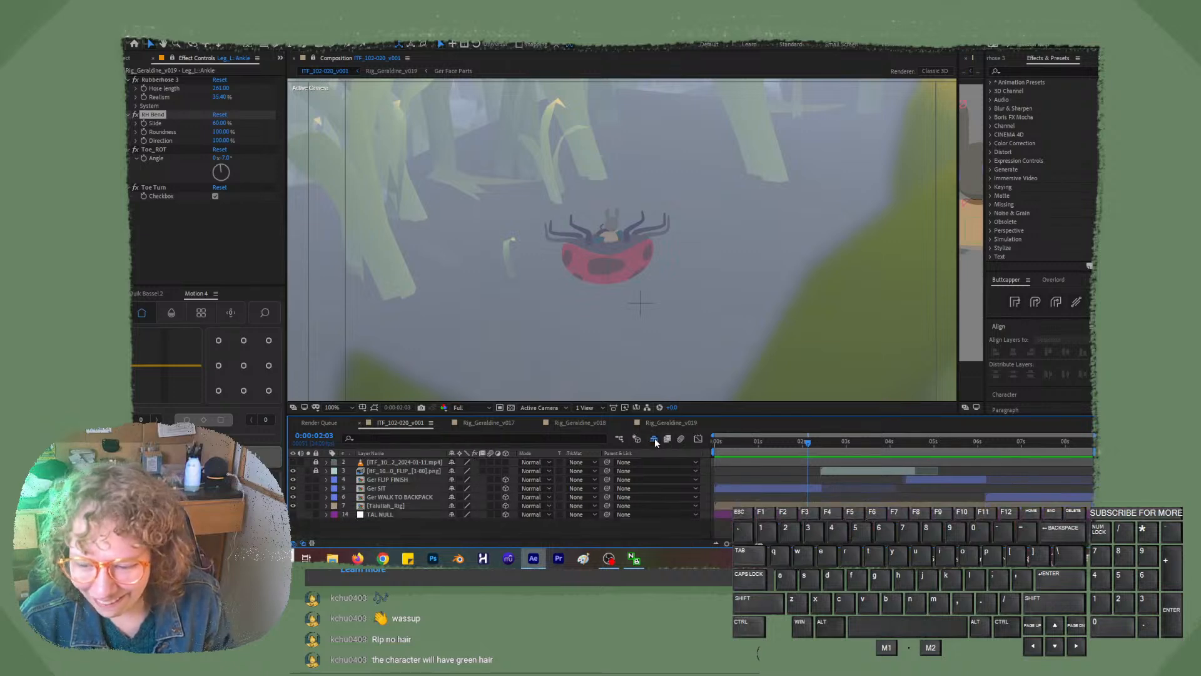
- Scrub to the start of the flip finish at 0:00:04:11 and inspect the rabbit beside the ladybird at 200% zoom
drag(804, 441, 908, 446)
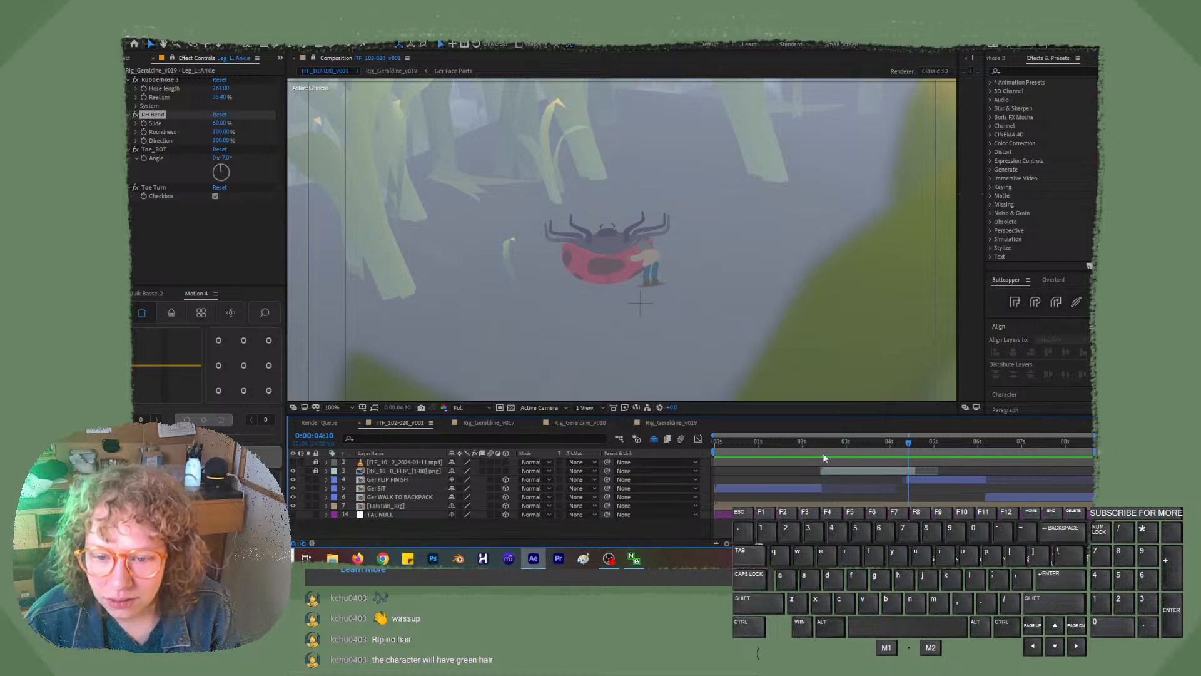
mouse_move(909, 443)
mouse_down()
mouse_move(937, 446)
mouse_move(910, 445)
mouse_up()
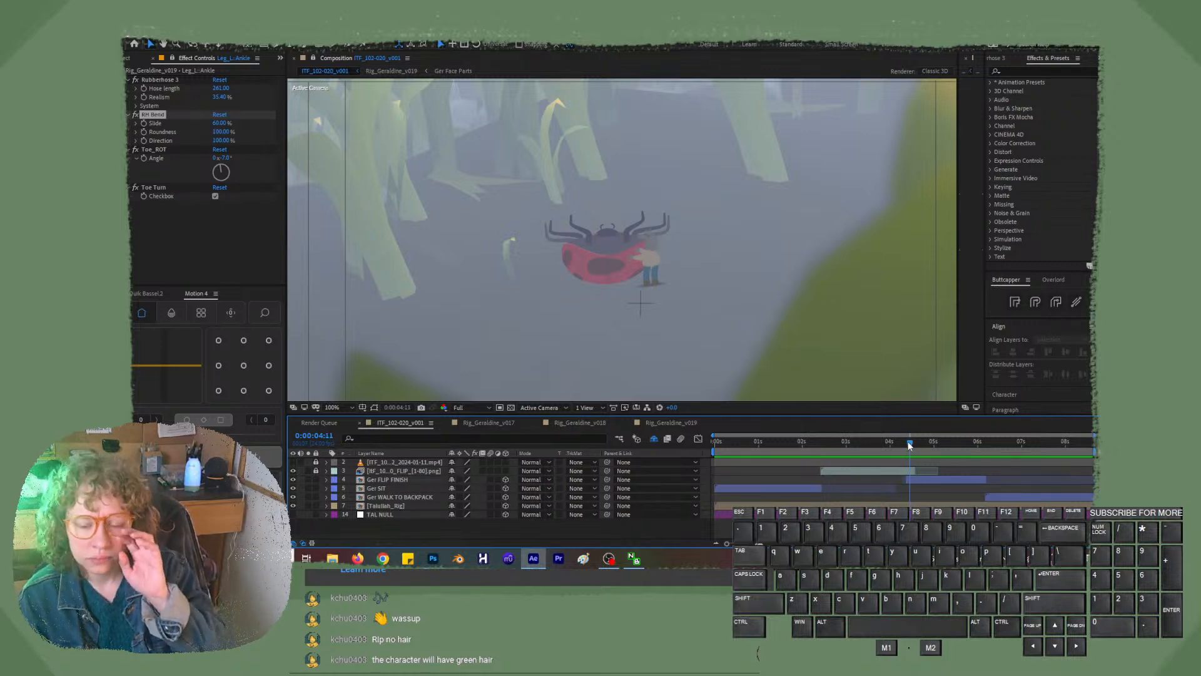
key(period)
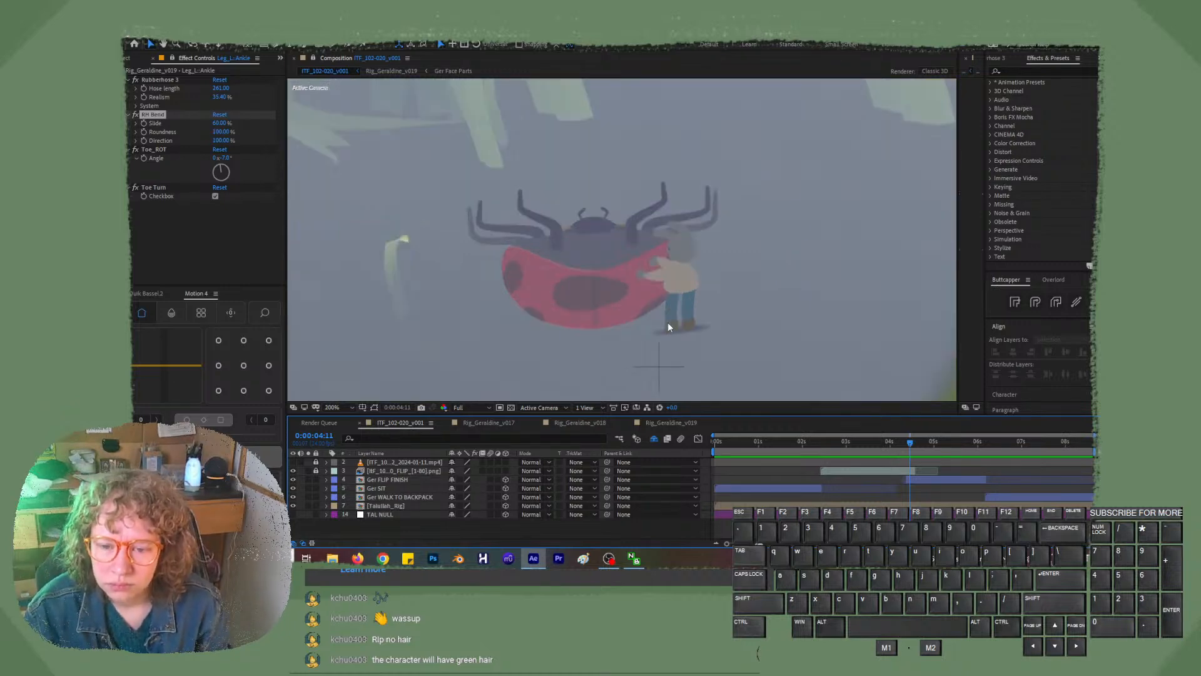
click(667, 321)
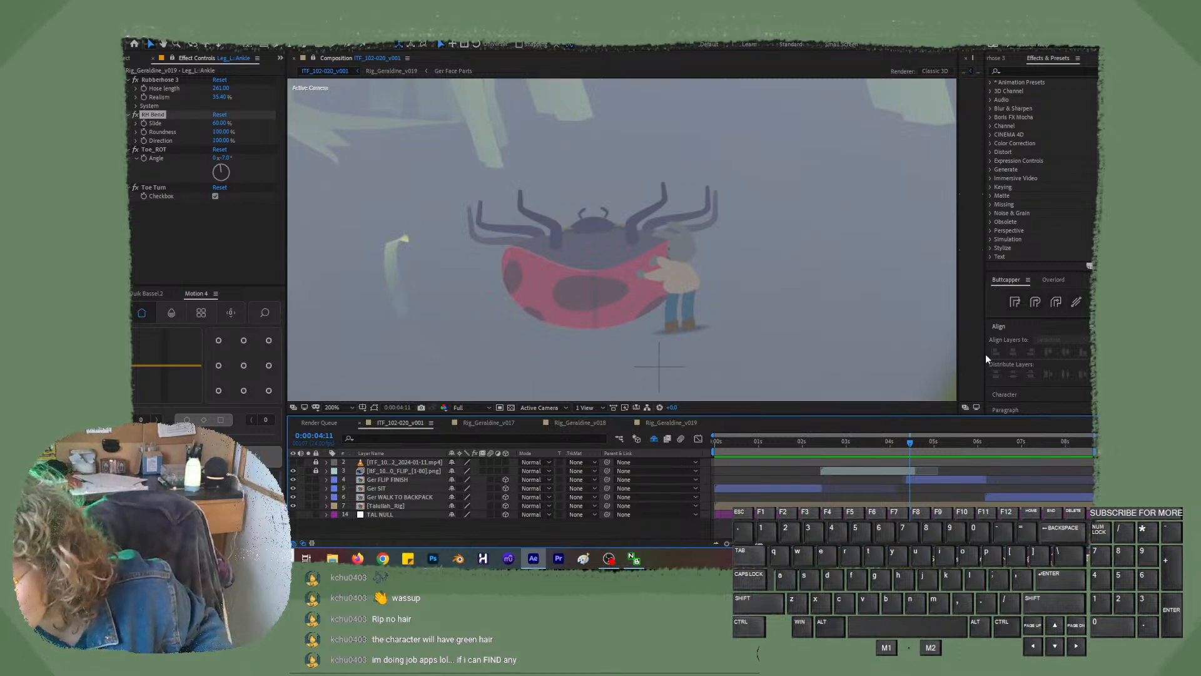
- Enlarge the Rig_Geraldine_v019 viewer beside the shot viewer and display the rig at 0:00:00:10
drag(983, 354, 1038, 355)
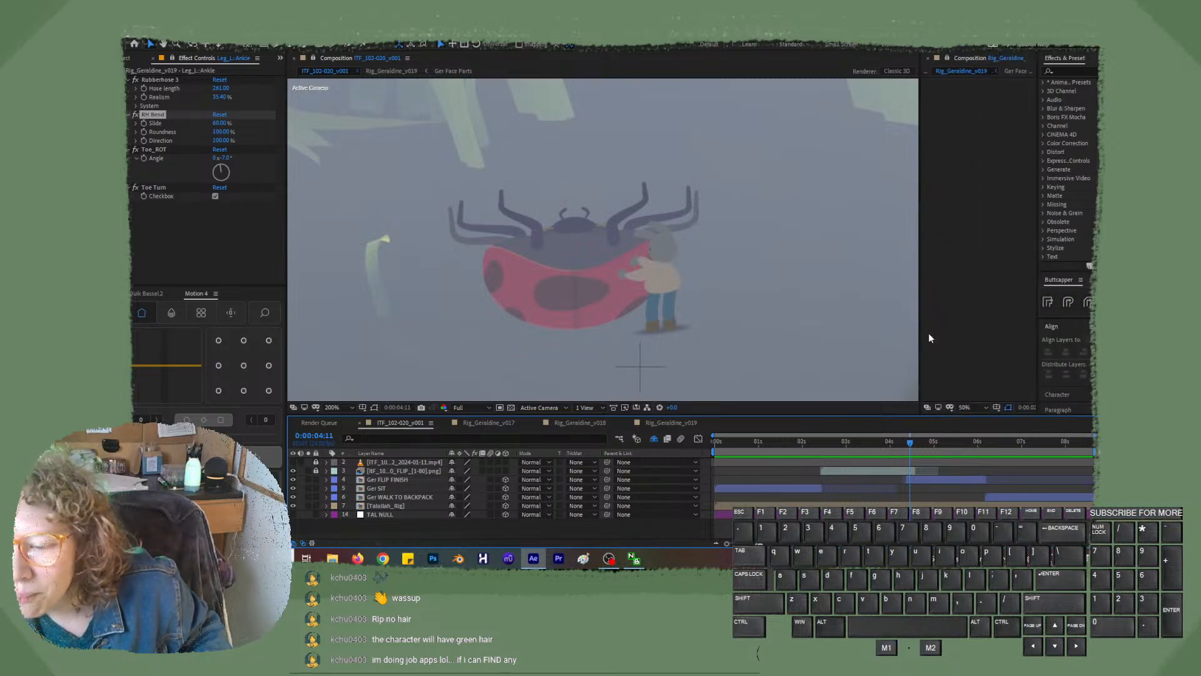
drag(920, 330, 548, 330)
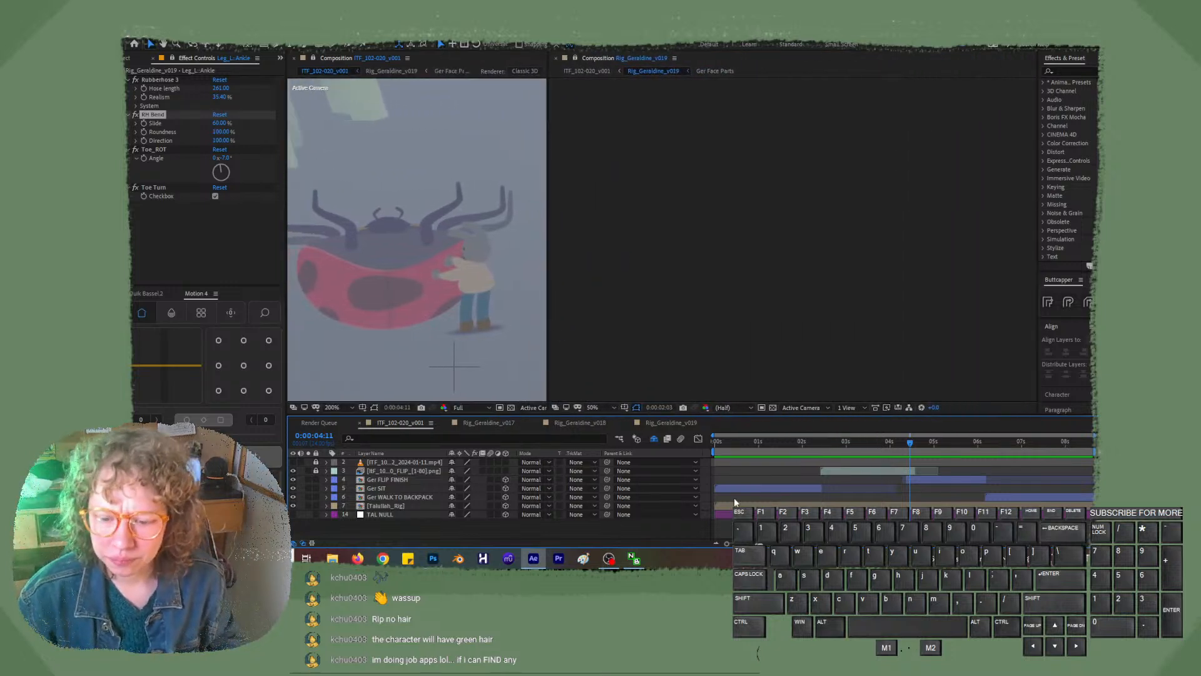
click(665, 423)
click(783, 443)
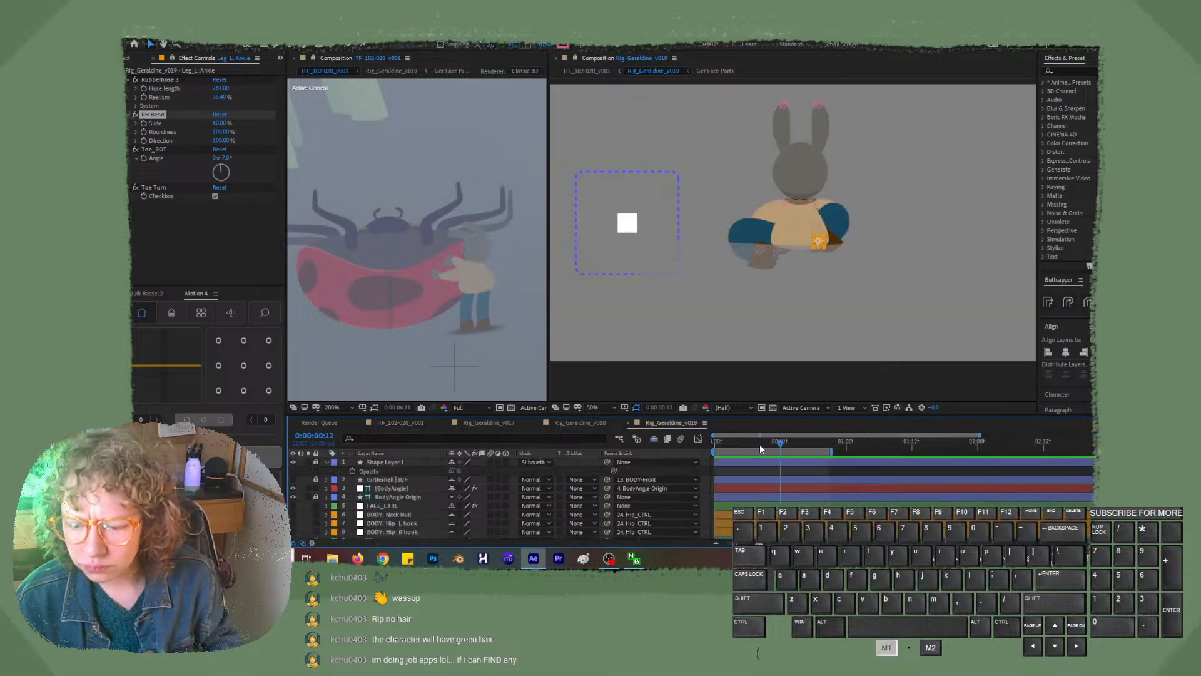
drag(760, 444, 769, 443)
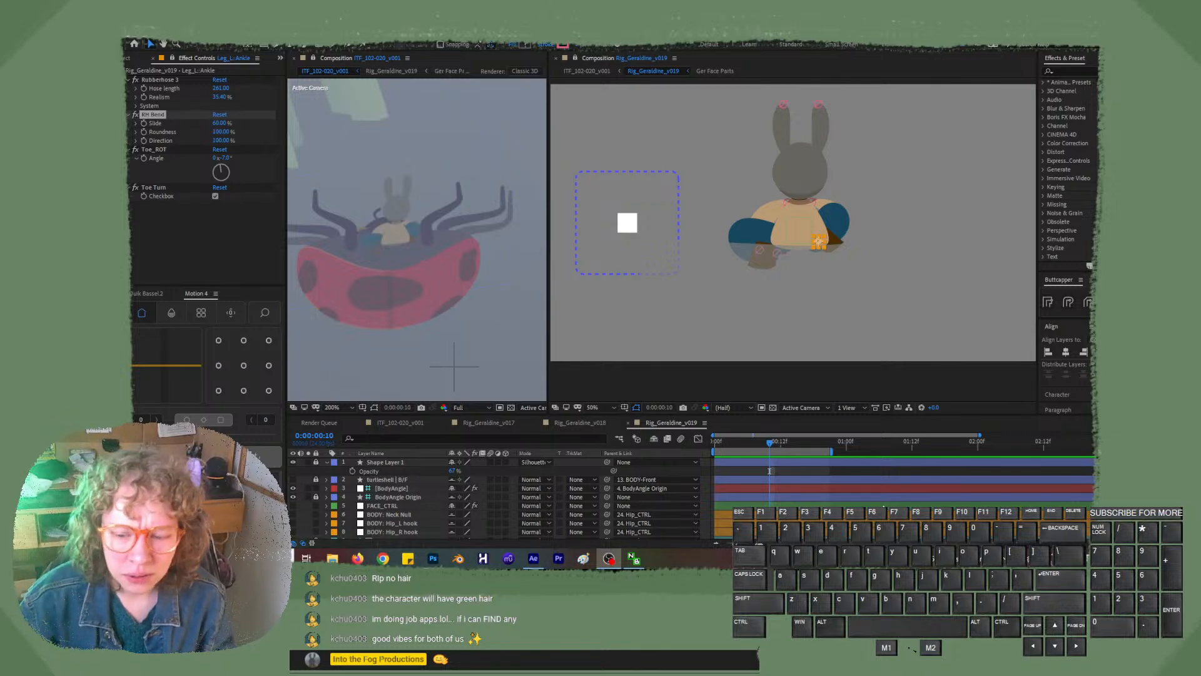
- Set the ITF_102-020_v001 shot to 0:00:02:10, zoom its viewer to 400% on the sitting rabbit, and deselect the rig's controller
click(418, 423)
click(820, 446)
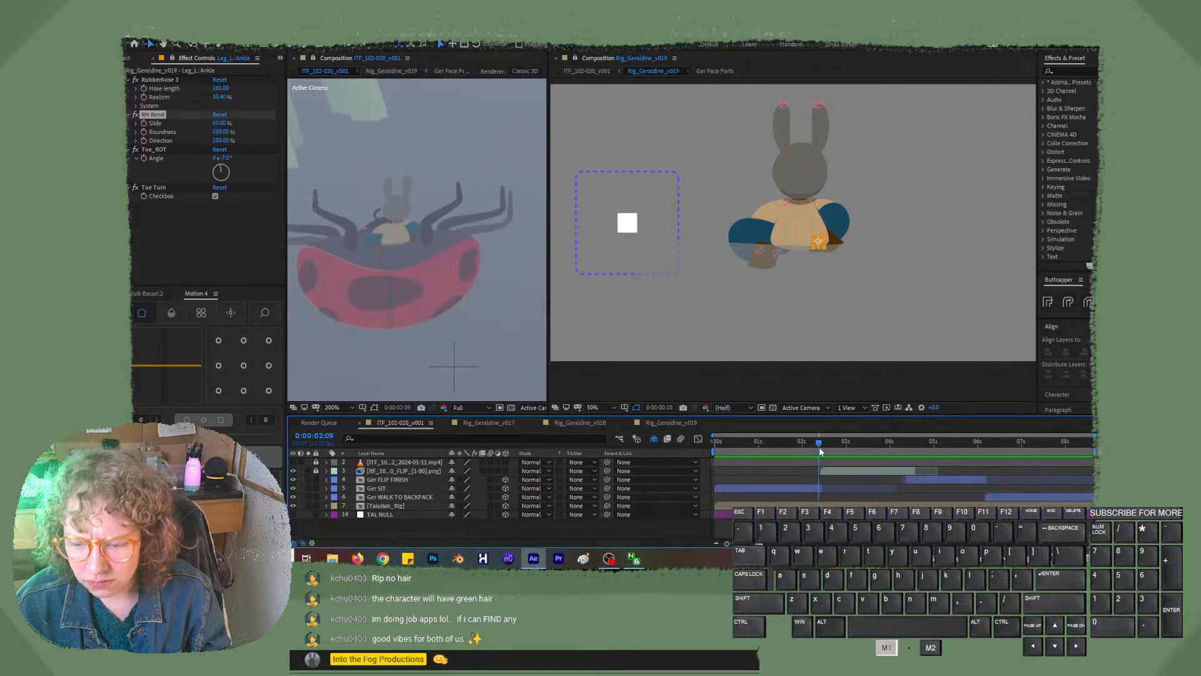
drag(821, 448, 822, 451)
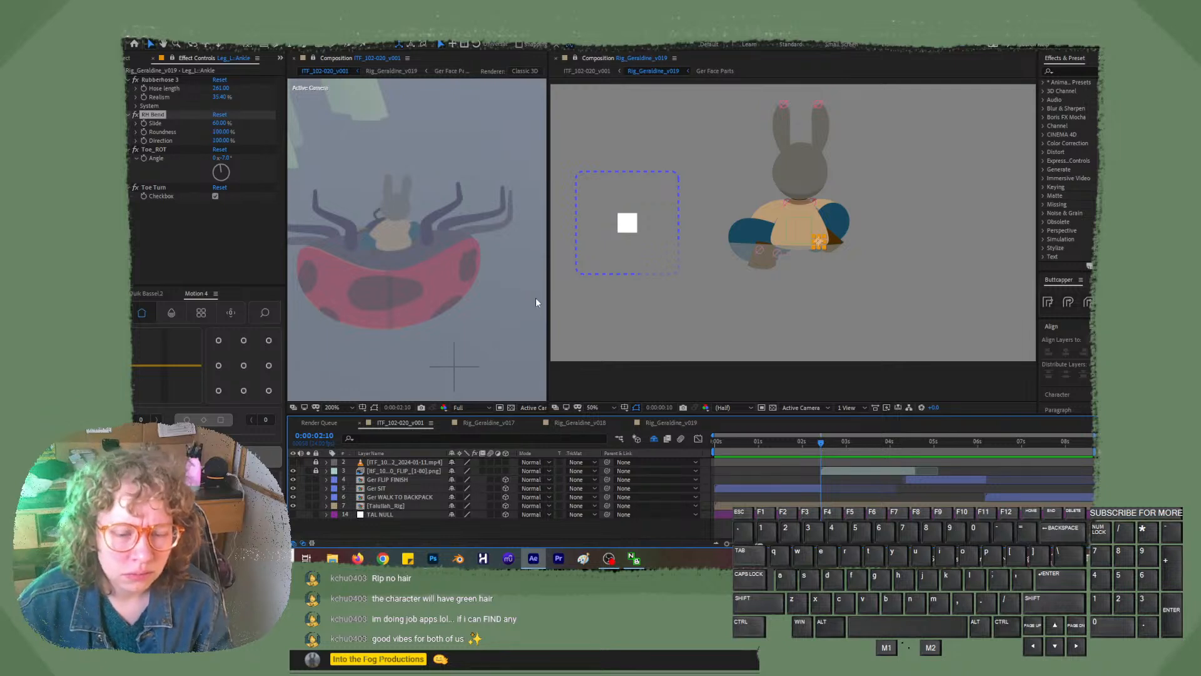
scroll(435, 294, up, 2)
drag(453, 295, 520, 316)
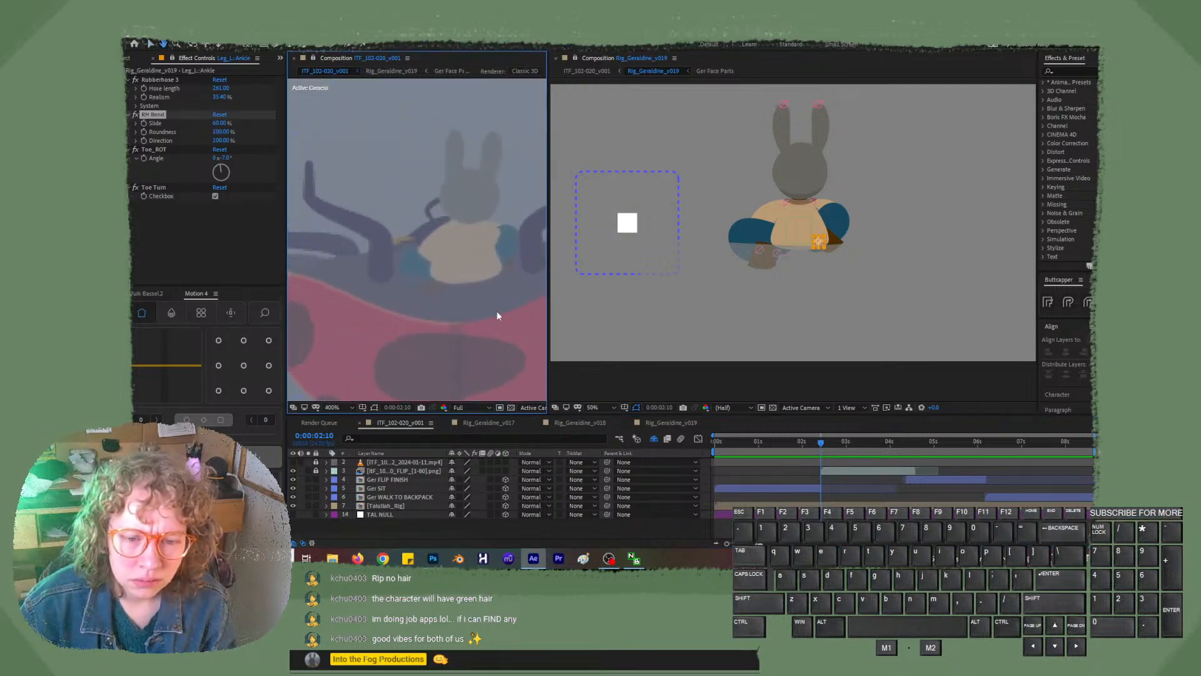
mouse_move(819, 446)
mouse_down()
mouse_move(830, 444)
mouse_move(819, 447)
mouse_up()
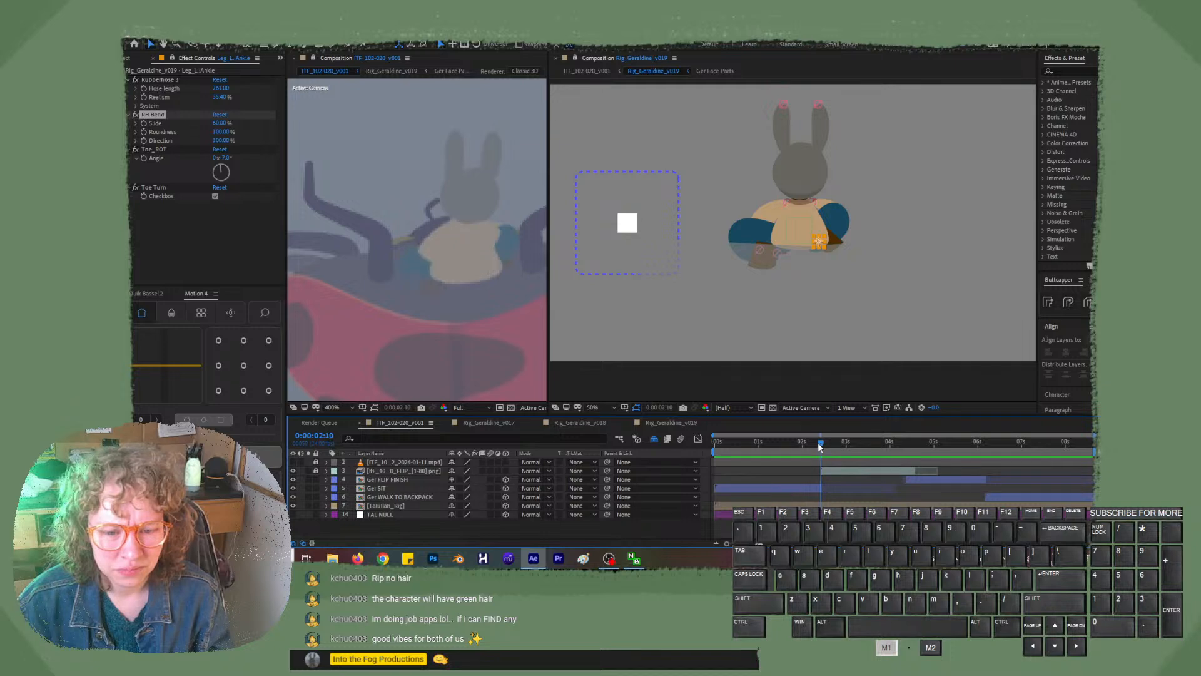
mouse_move(820, 448)
mouse_down()
mouse_move(832, 448)
mouse_move(820, 448)
mouse_up()
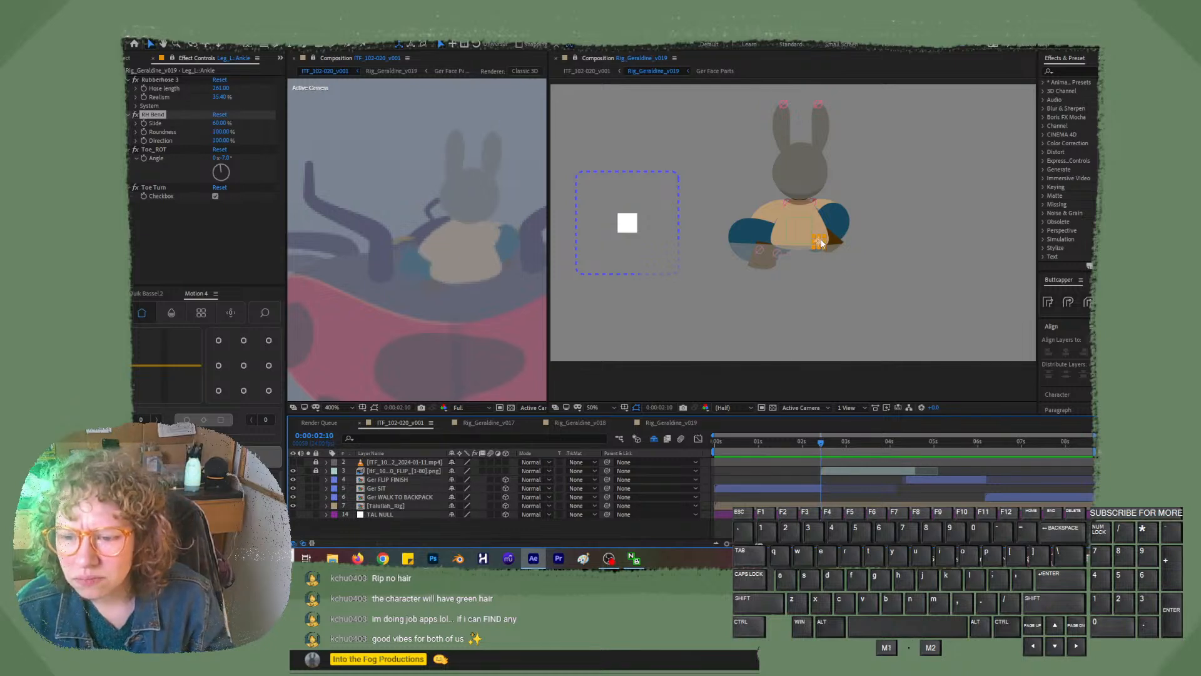
click(868, 238)
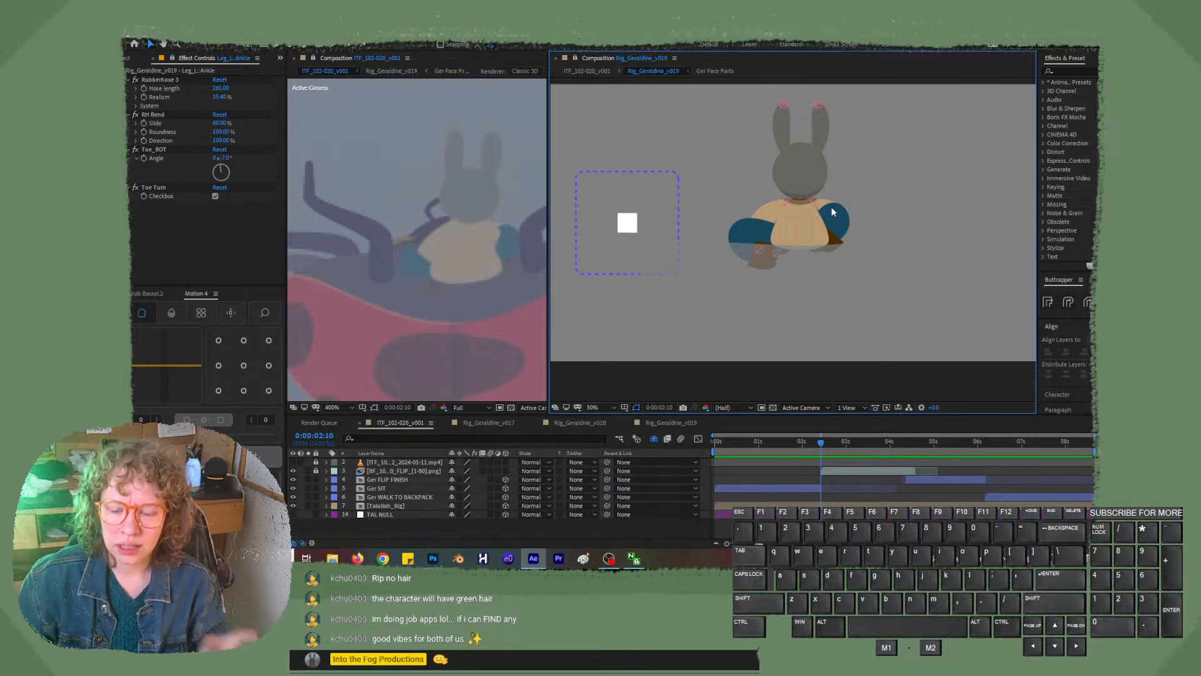
- Hide the shy layers in the Rig_Geraldine_v019 composition so its timeline lists mainly the rig controllers
click(654, 438)
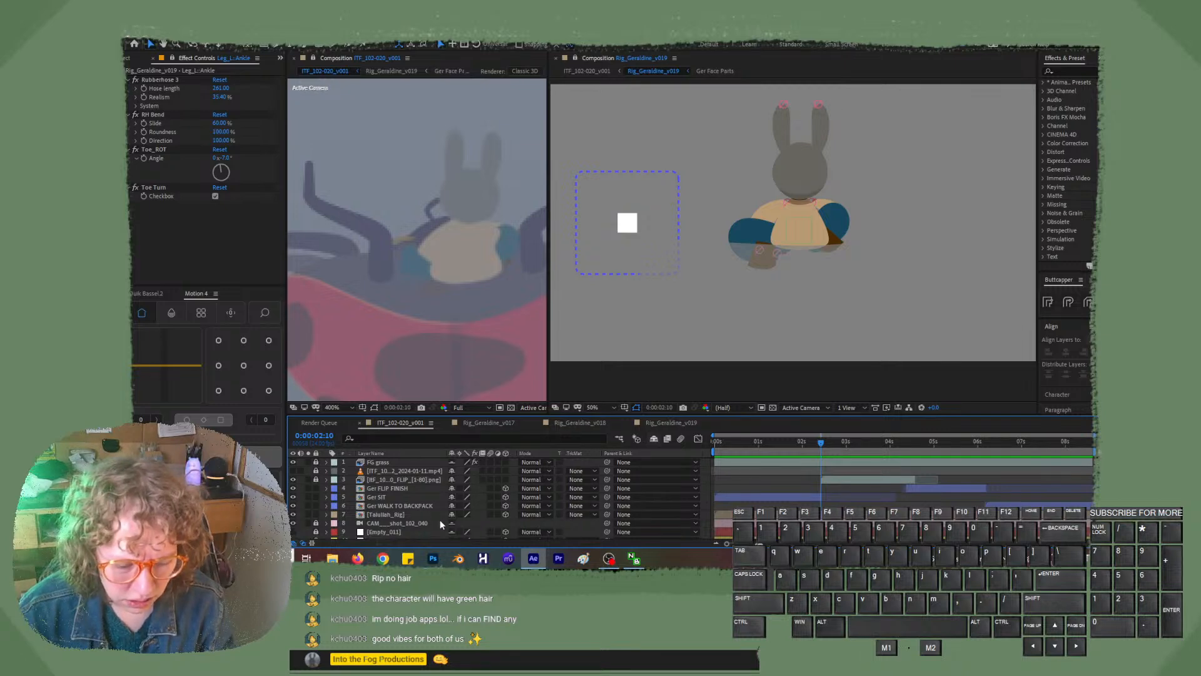
scroll(440, 524, down, 3)
scroll(439, 524, up, 3)
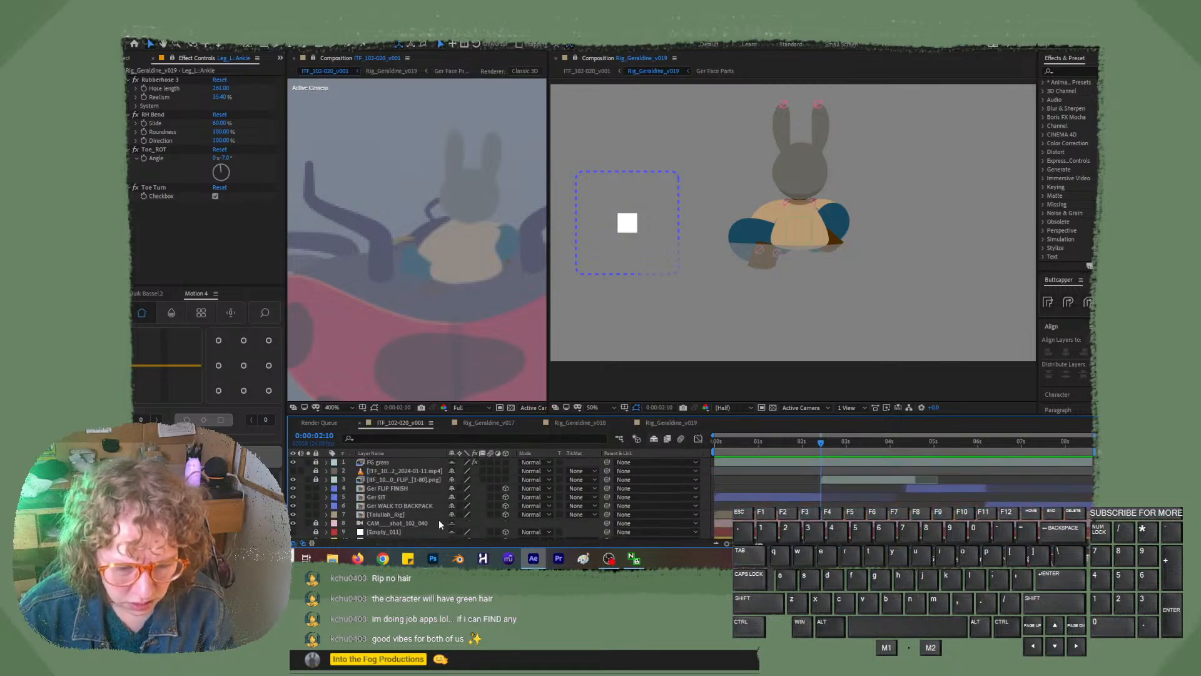
click(660, 424)
scroll(425, 519, down, 3)
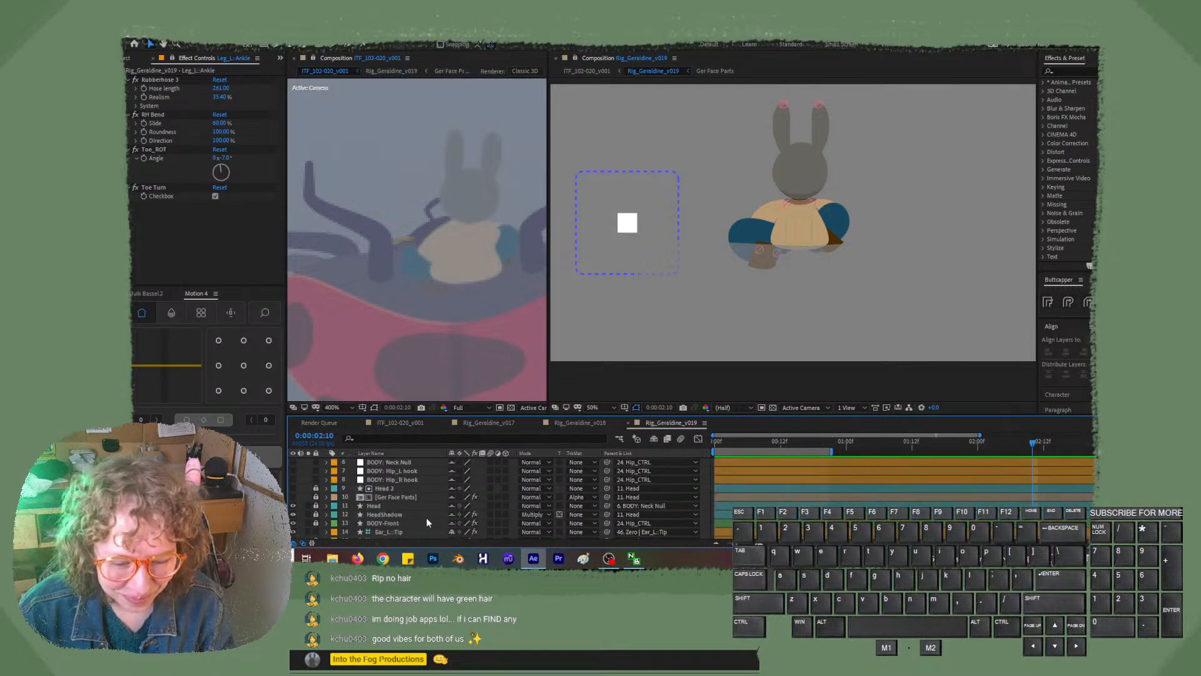
click(654, 439)
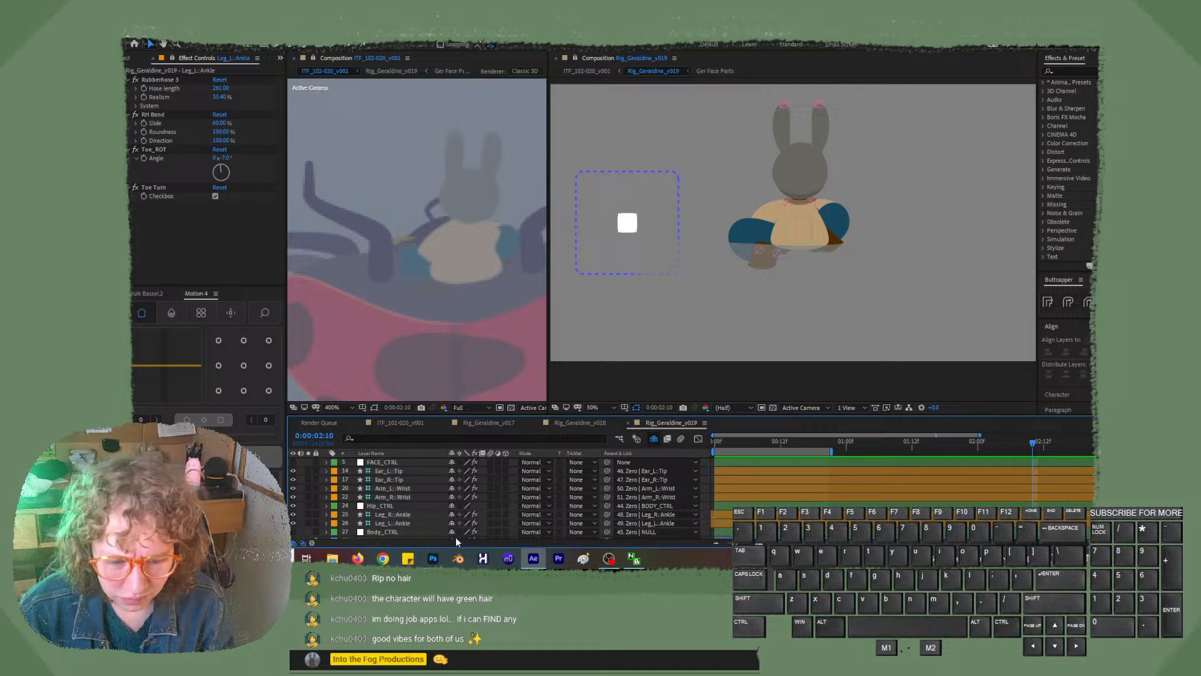
- Nudge the Arm_L::Wrist controller sideways and back, and lower it slightly at 0:00:02:10
click(401, 489)
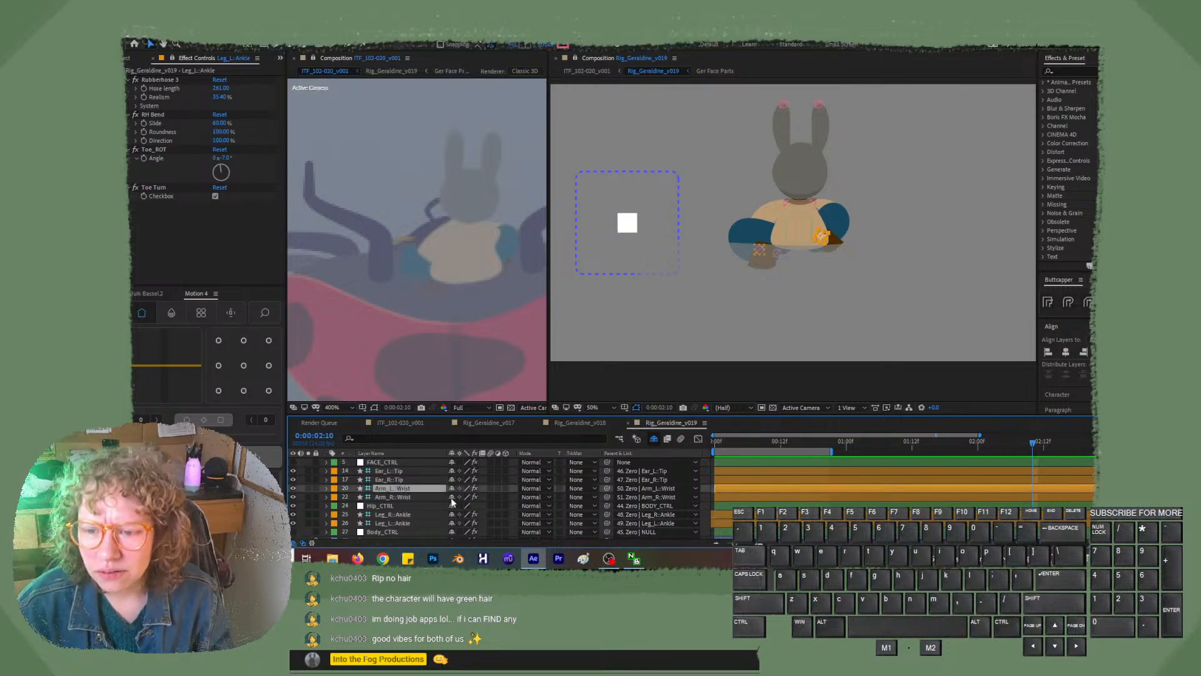
key(shift+Right)
key(shift+Right)
key(shift+Right)
key(shift+Right)
key(shift+Right)
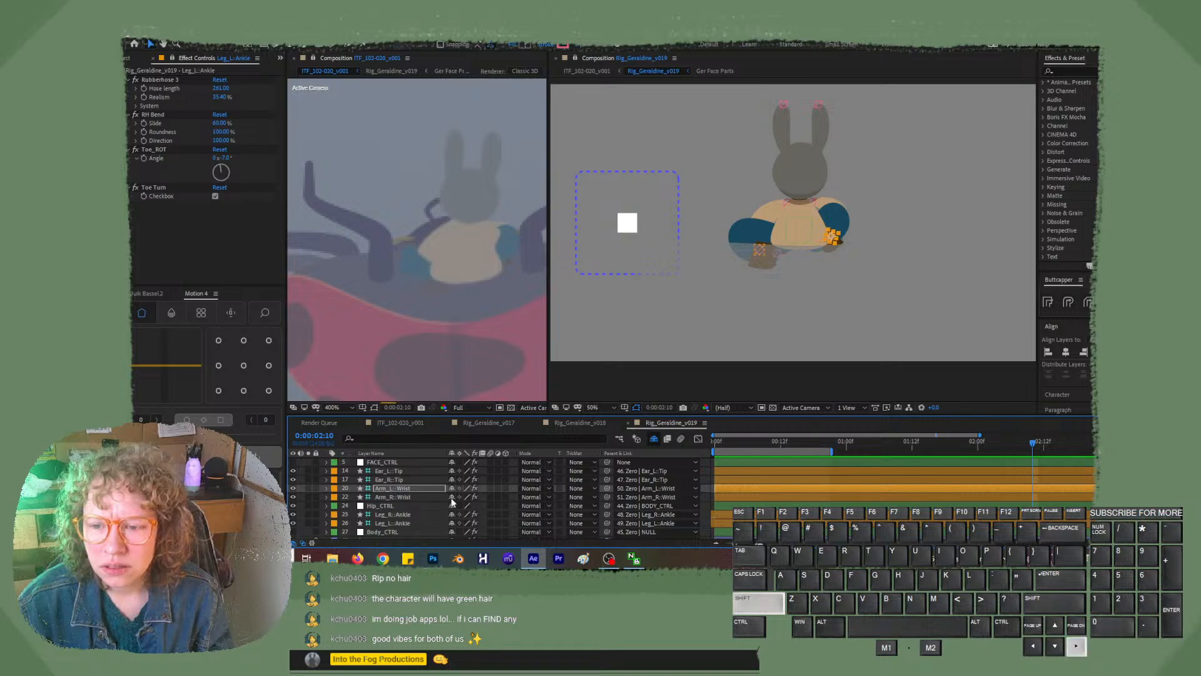
key(shift+Left)
key(shift+Left)
key(shift+Left)
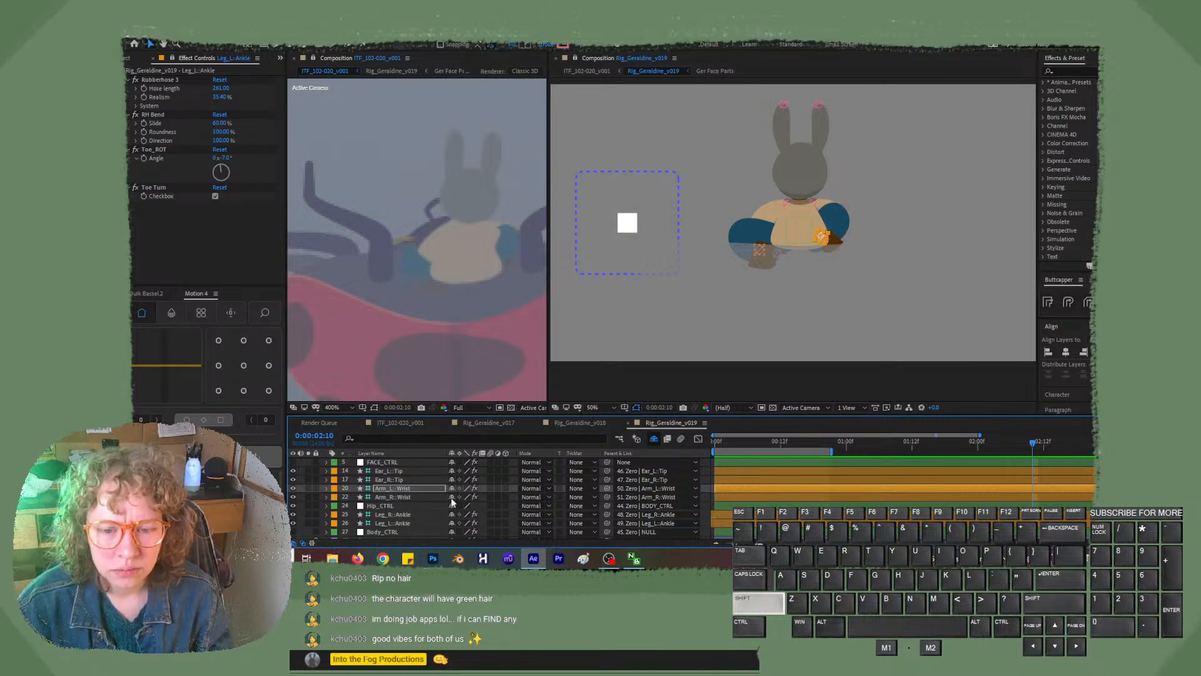
key(shift+Down)
key(shift+Down)
key(shift+Down)
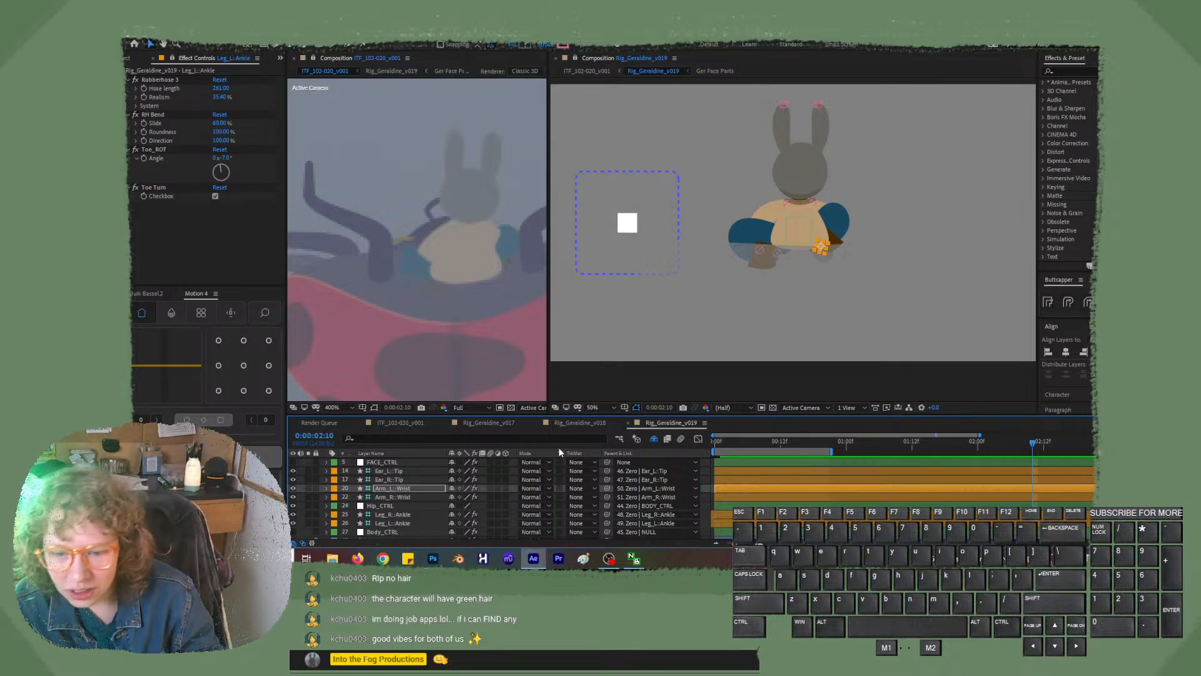
- Unlock Shape Layer 1 in the rig composition and set its opacity to 100%
scroll(441, 508, up, 2)
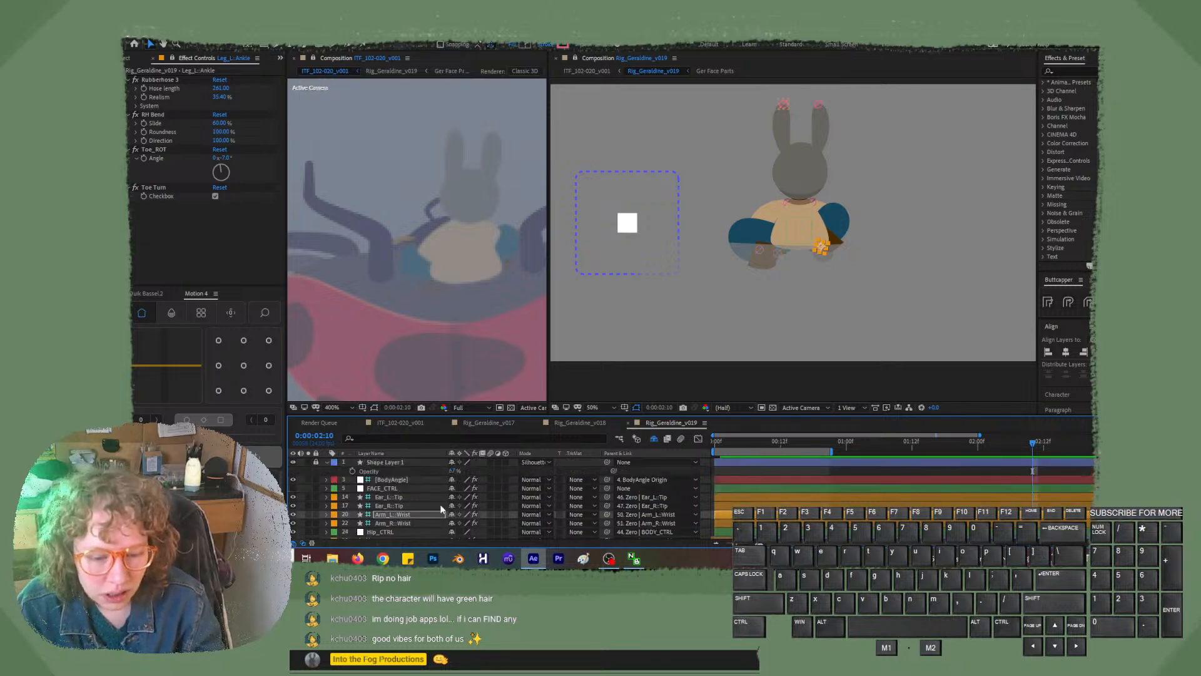
drag(452, 471, 522, 479)
click(316, 463)
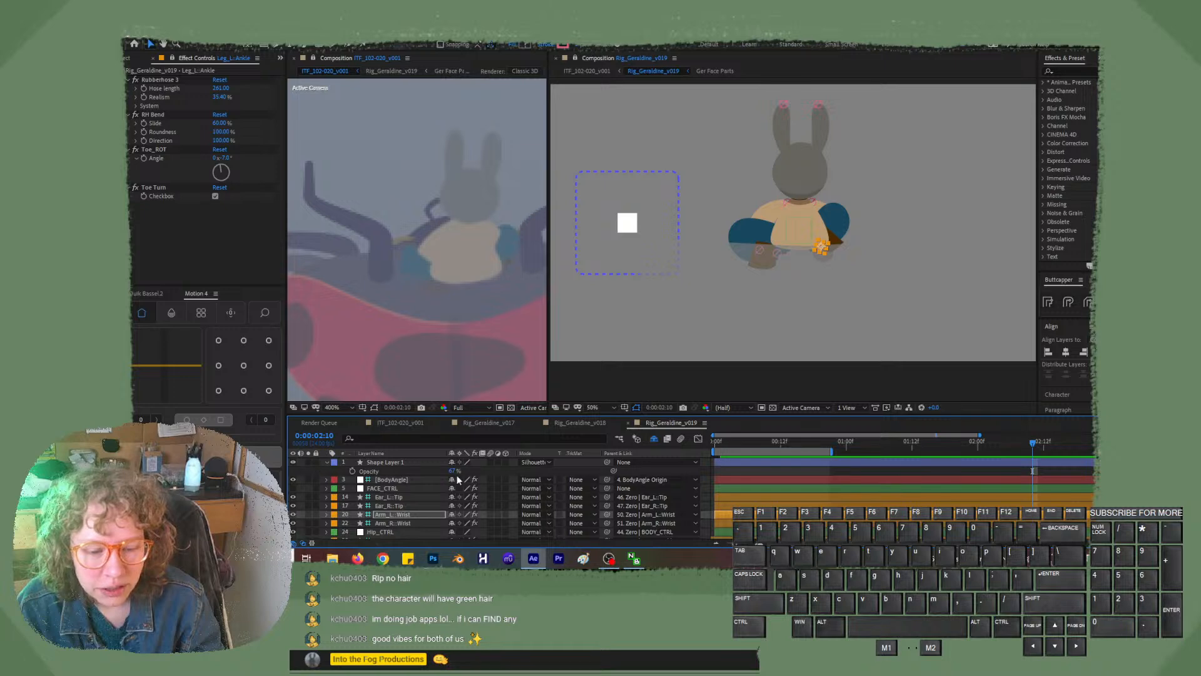
drag(446, 466, 558, 480)
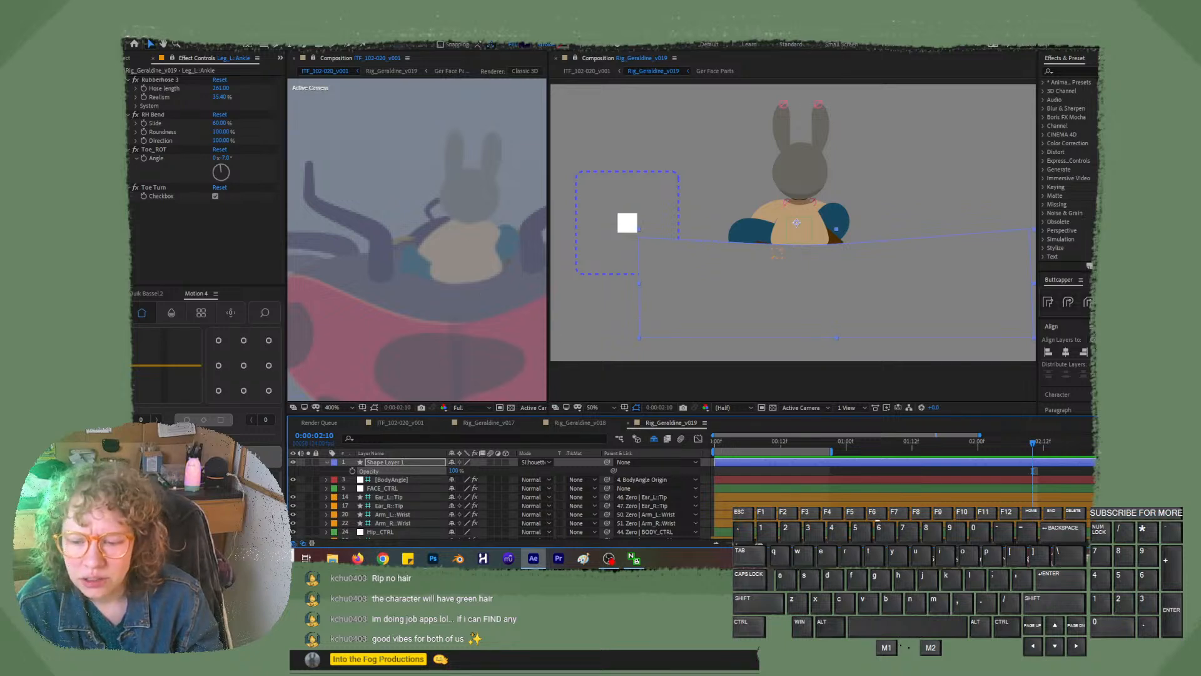
click(840, 244)
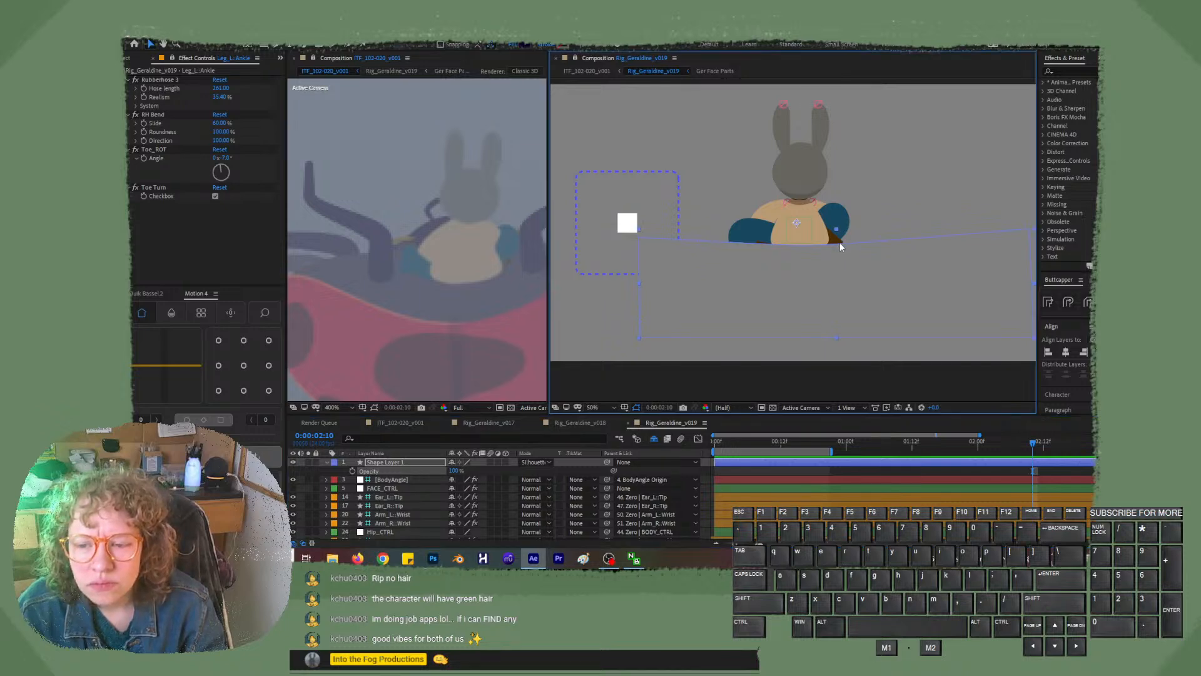
- Dock the Rig_Geraldine_v019 timeline as its own panel beside the other composition timelines
click(414, 423)
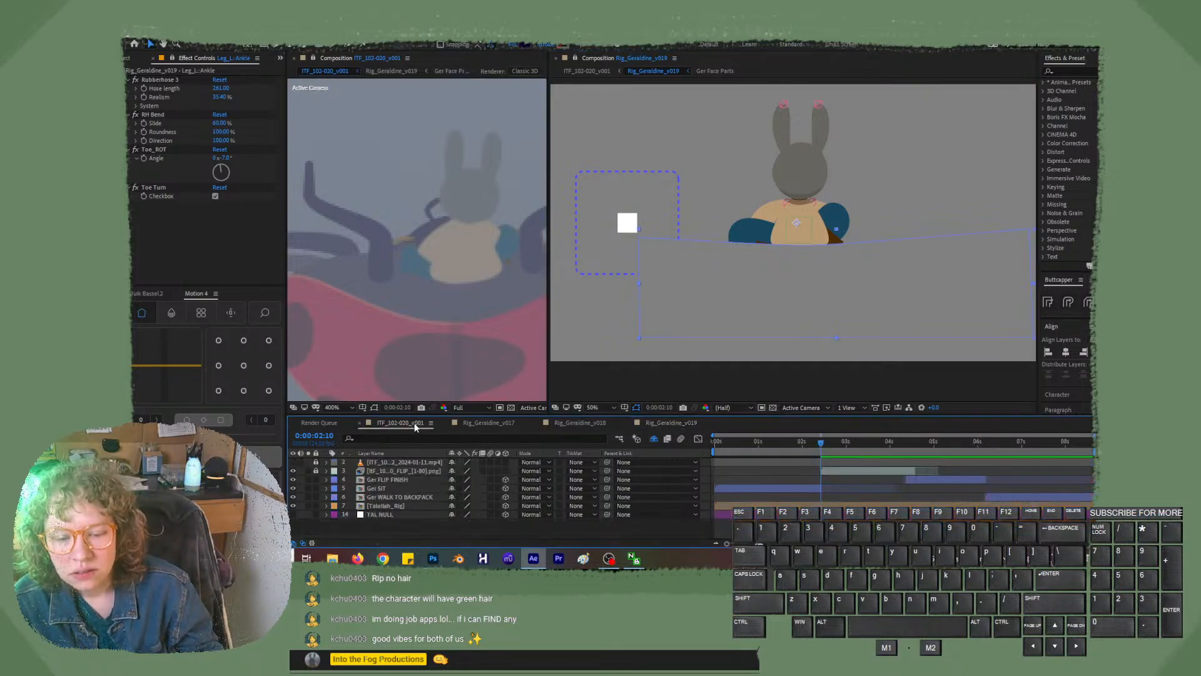
click(663, 423)
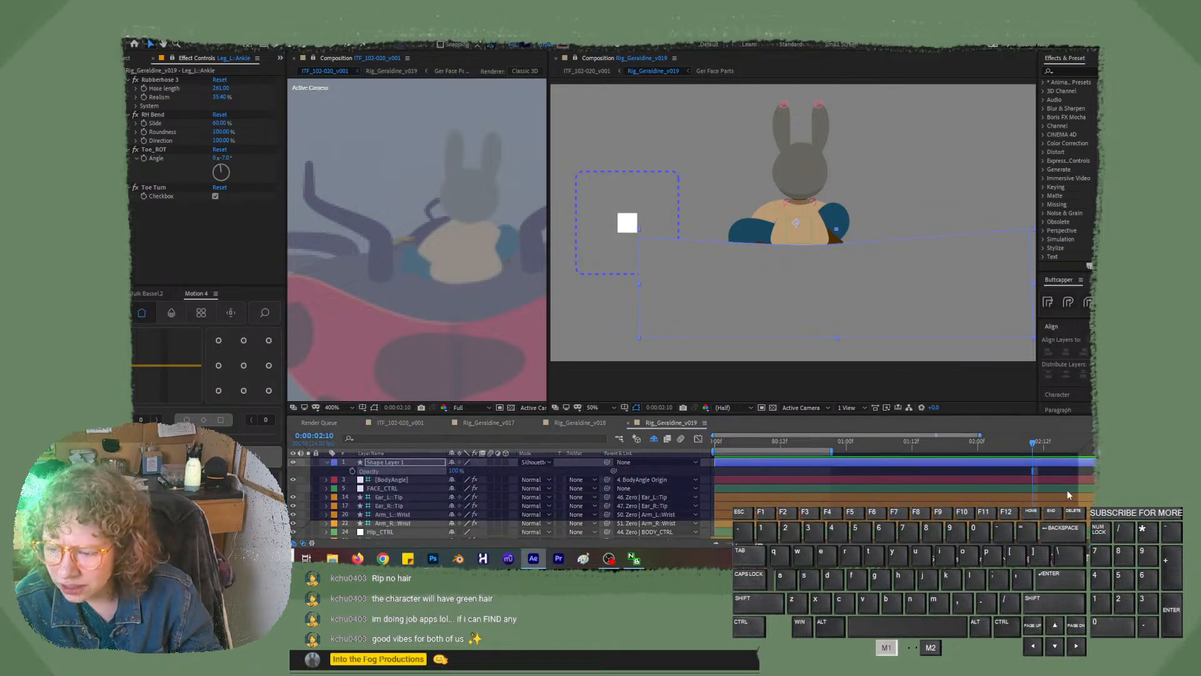
drag(1068, 489, 1058, 489)
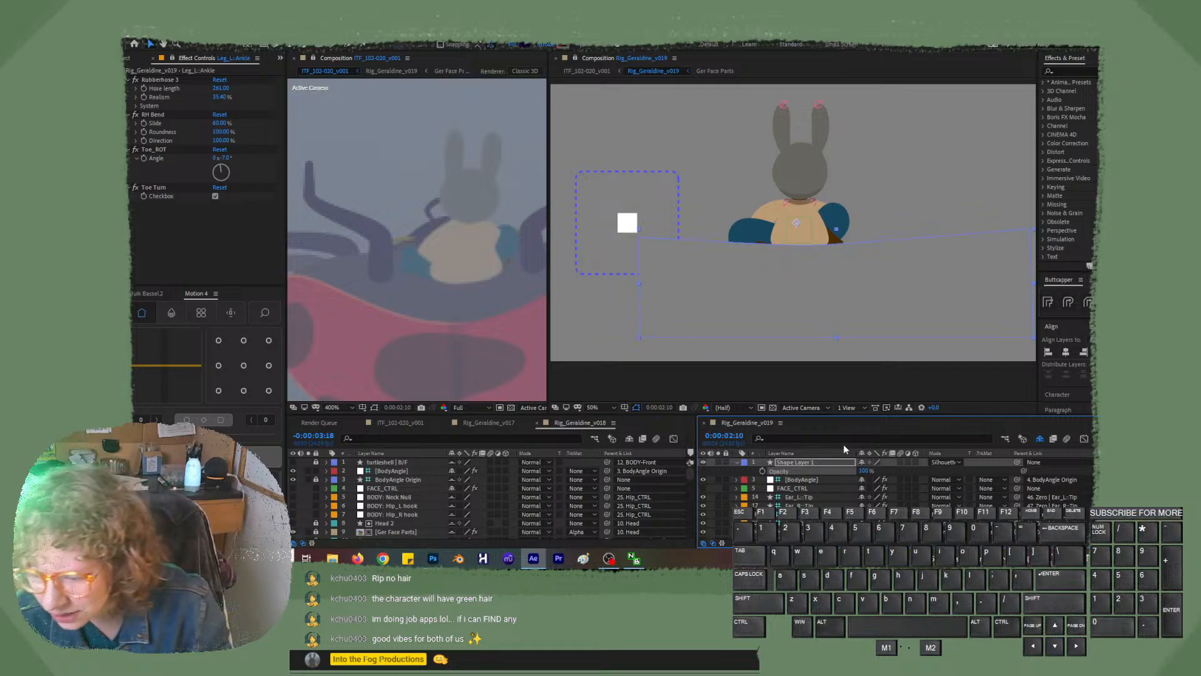
- Hide the Switches, Modes, and Parent & Link columns in the Rig_Geraldine_v019 timeline
right_click(824, 451)
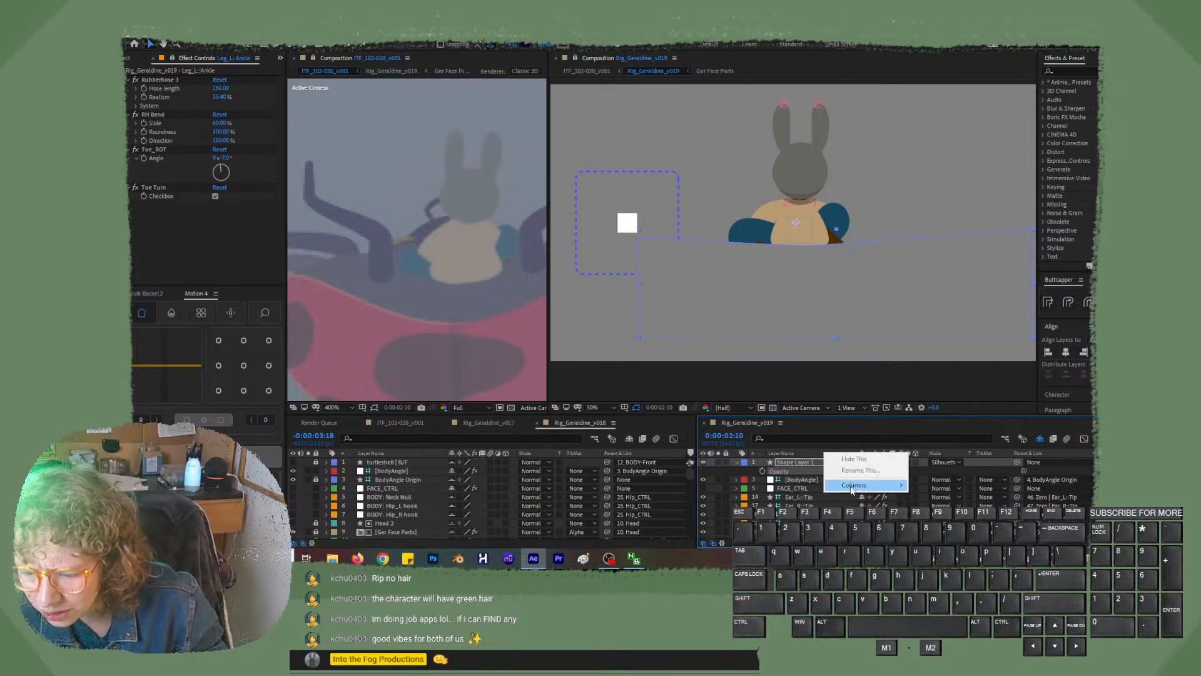
mouse_move(851, 487)
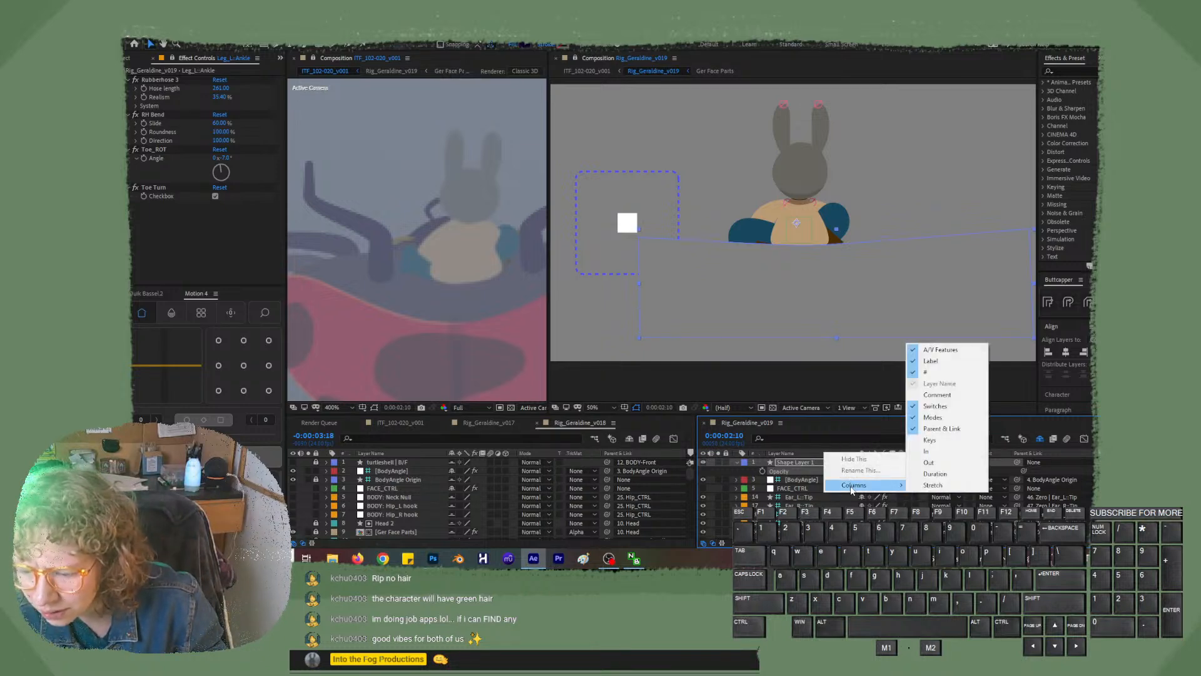
click(936, 407)
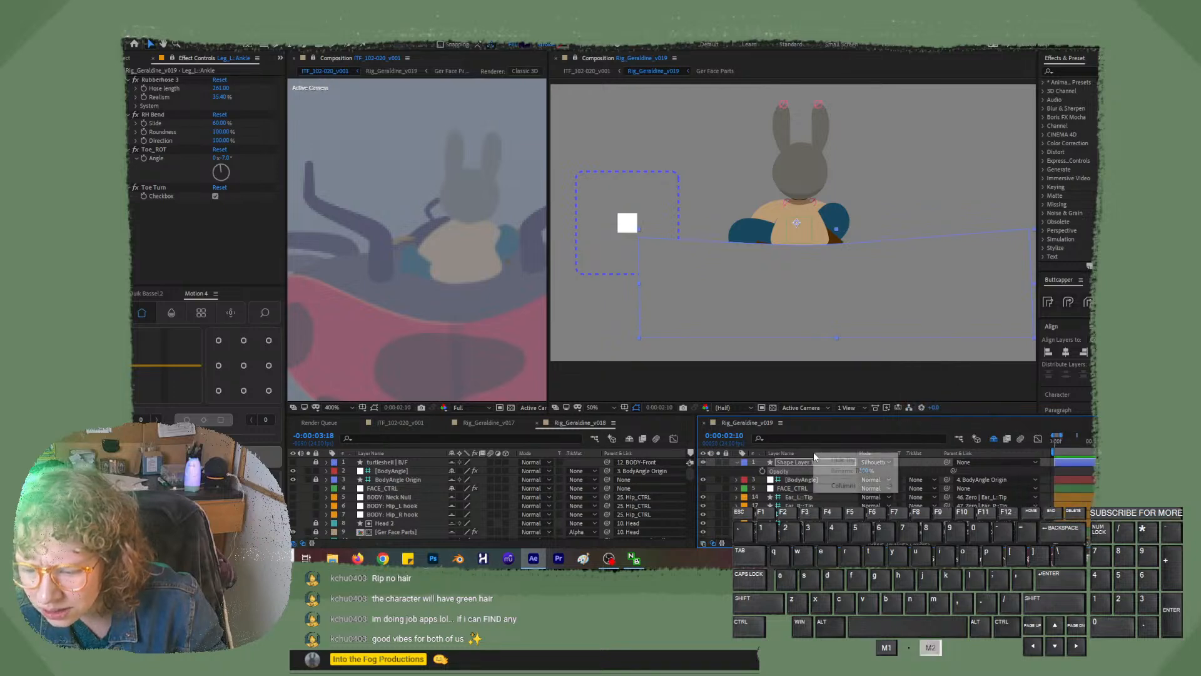
mouse_move(844, 485)
click(934, 417)
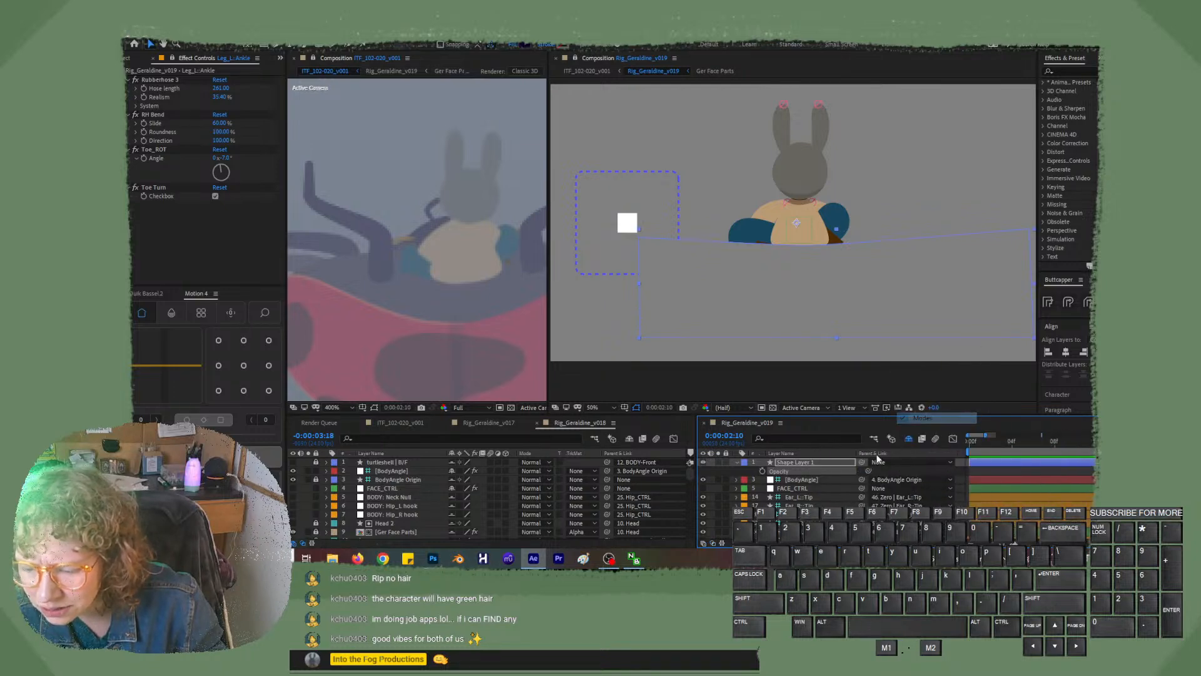
right_click(814, 453)
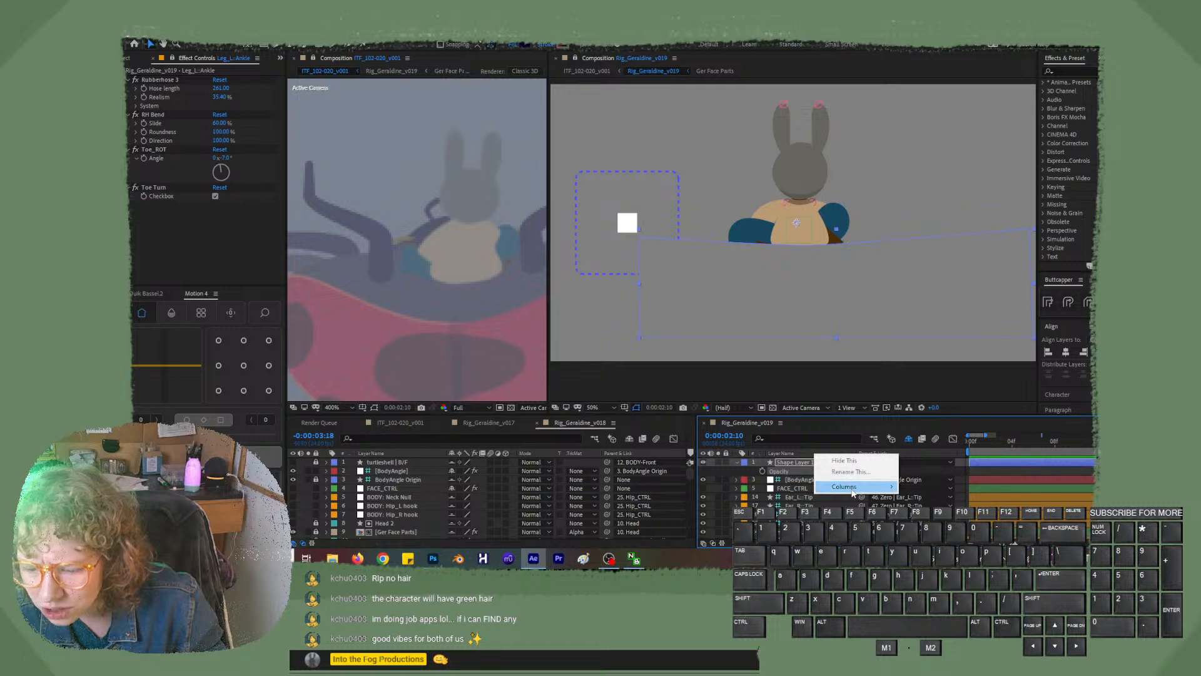
mouse_move(852, 493)
click(906, 433)
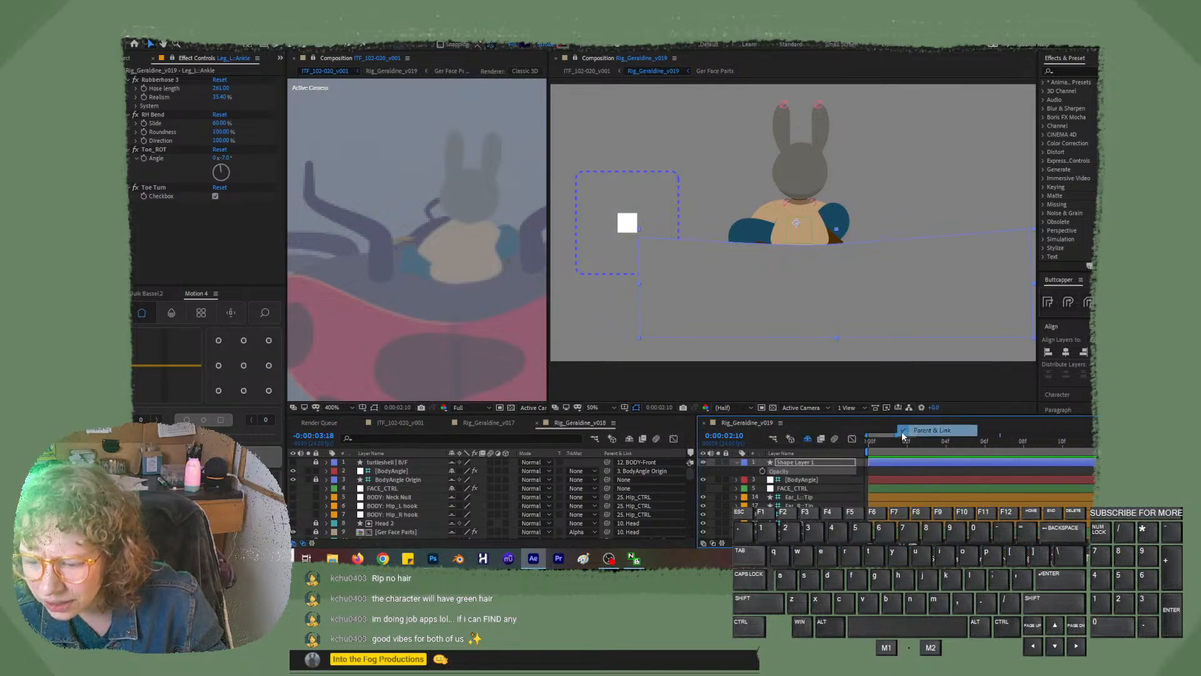
right_click(820, 458)
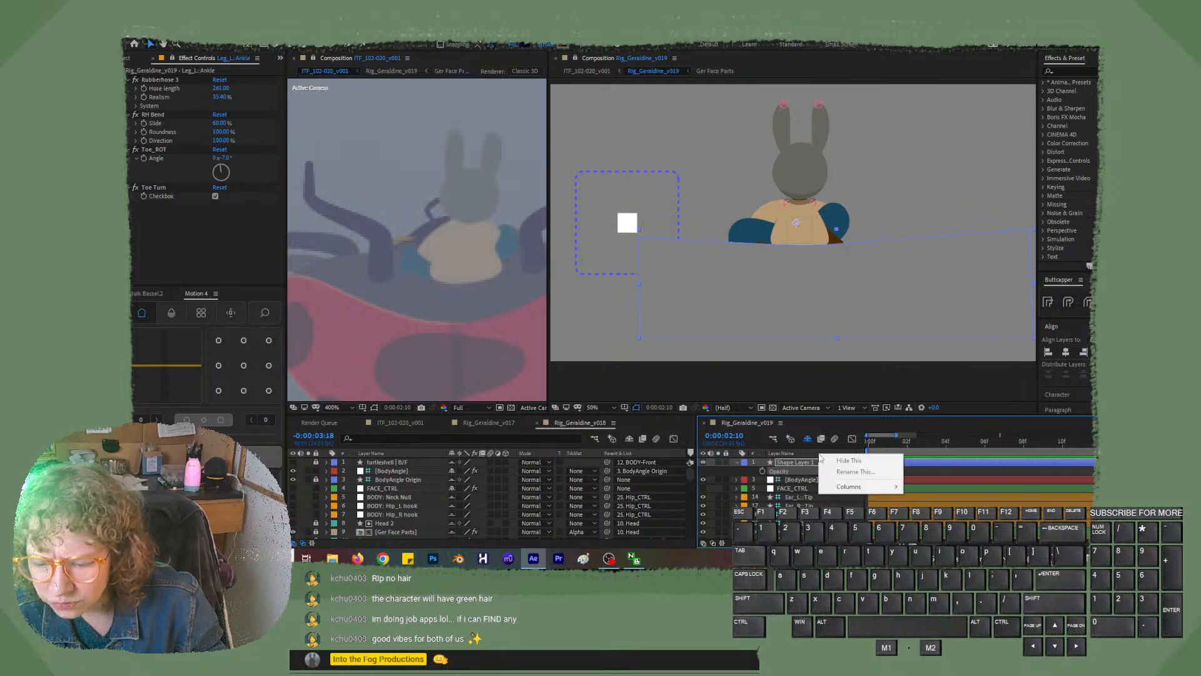
- Hide the Parent & Link, Modes and Switches columns in the Rig_Geraldine_v018 timeline
right_click(437, 450)
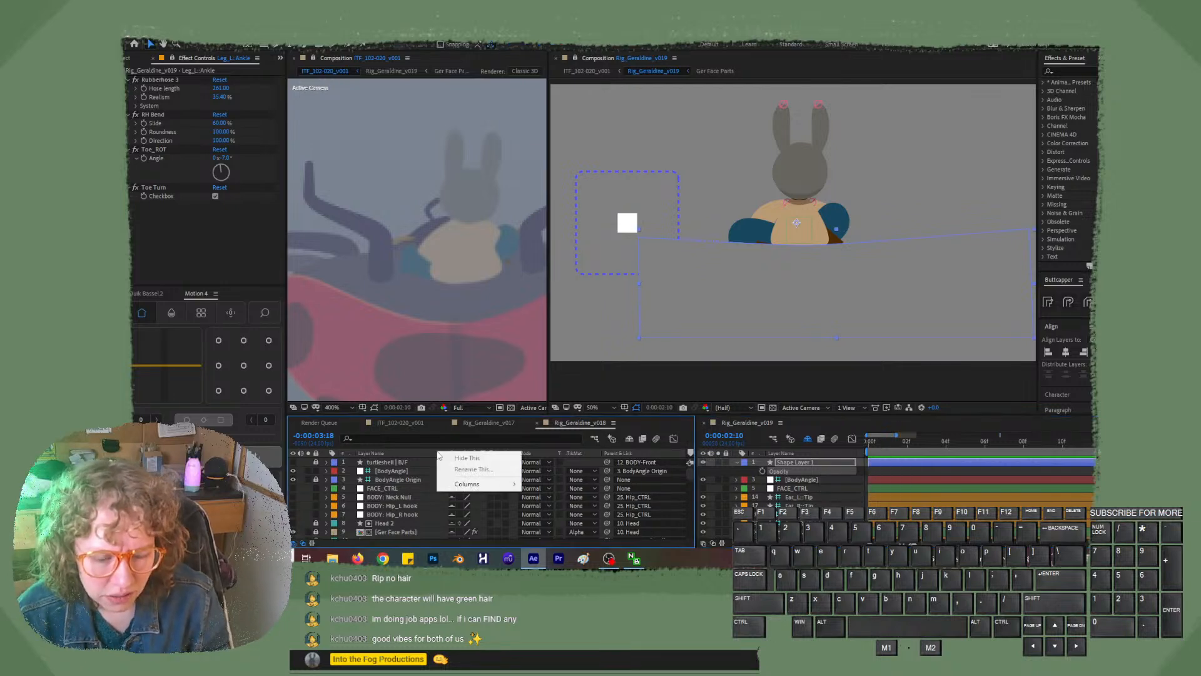
mouse_move(476, 484)
click(550, 429)
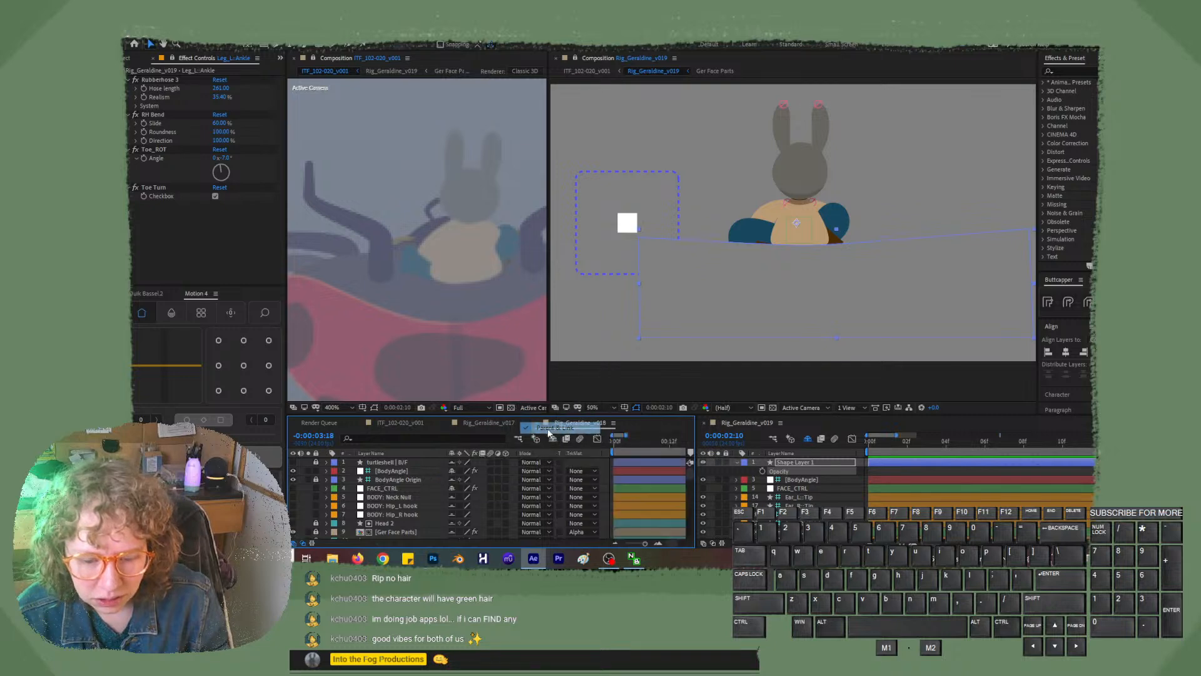
right_click(412, 455)
mouse_move(458, 487)
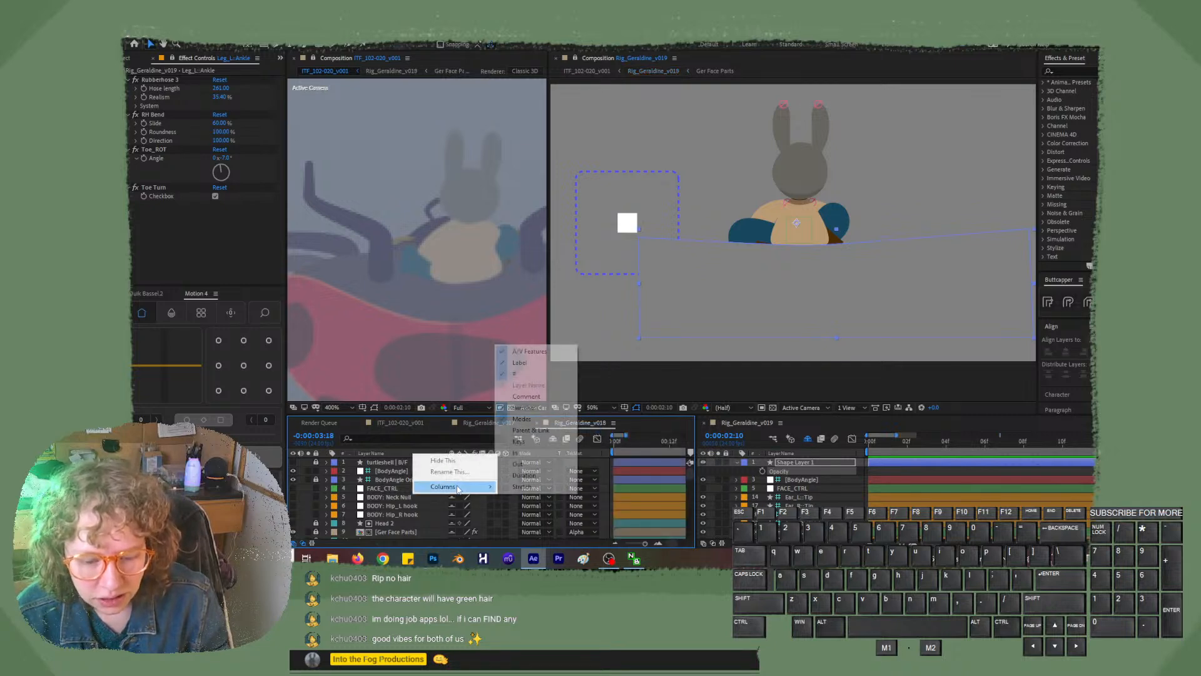
click(529, 418)
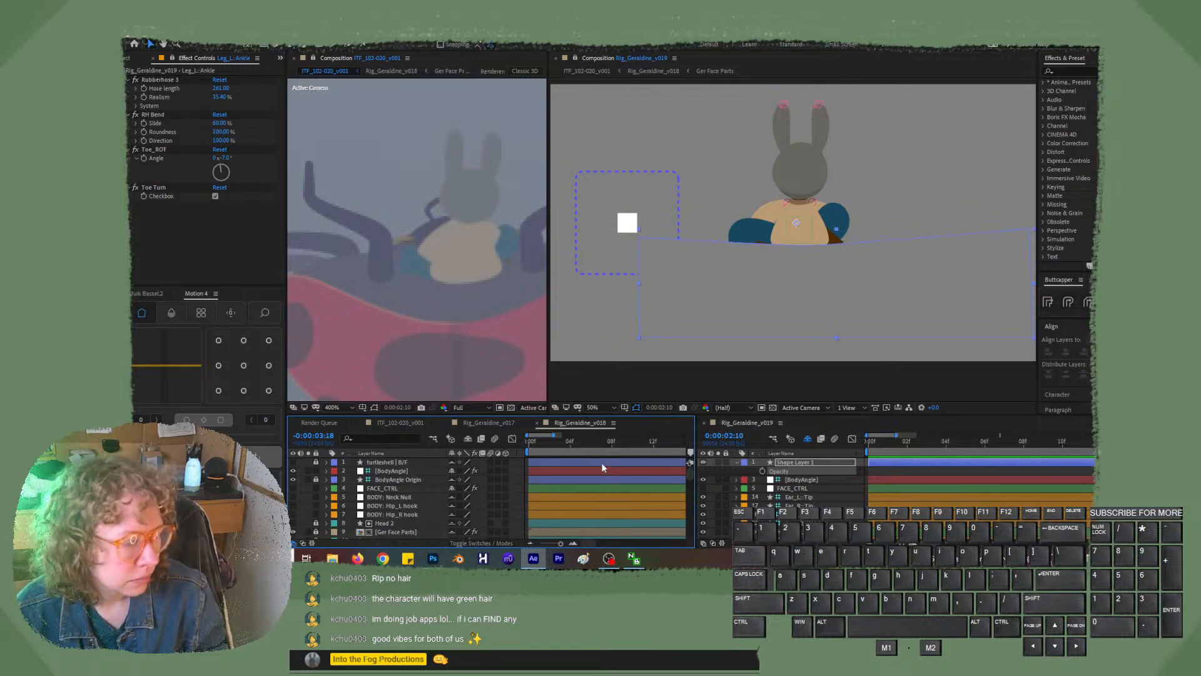
right_click(423, 449)
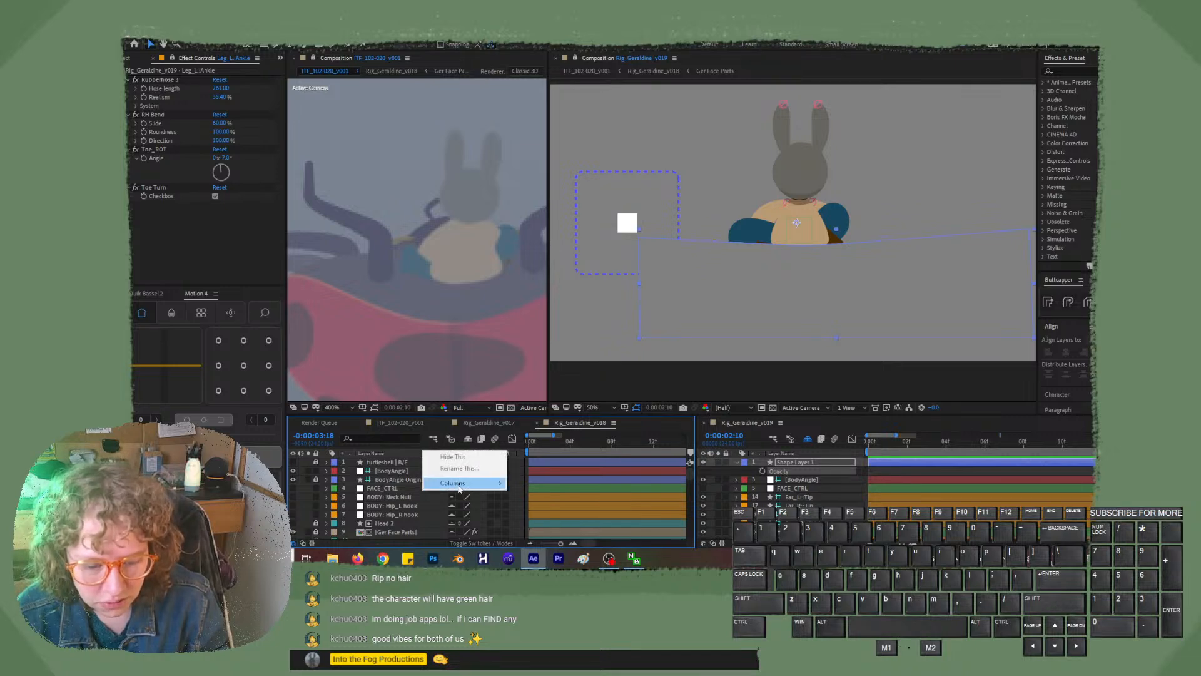
mouse_move(459, 486)
click(536, 405)
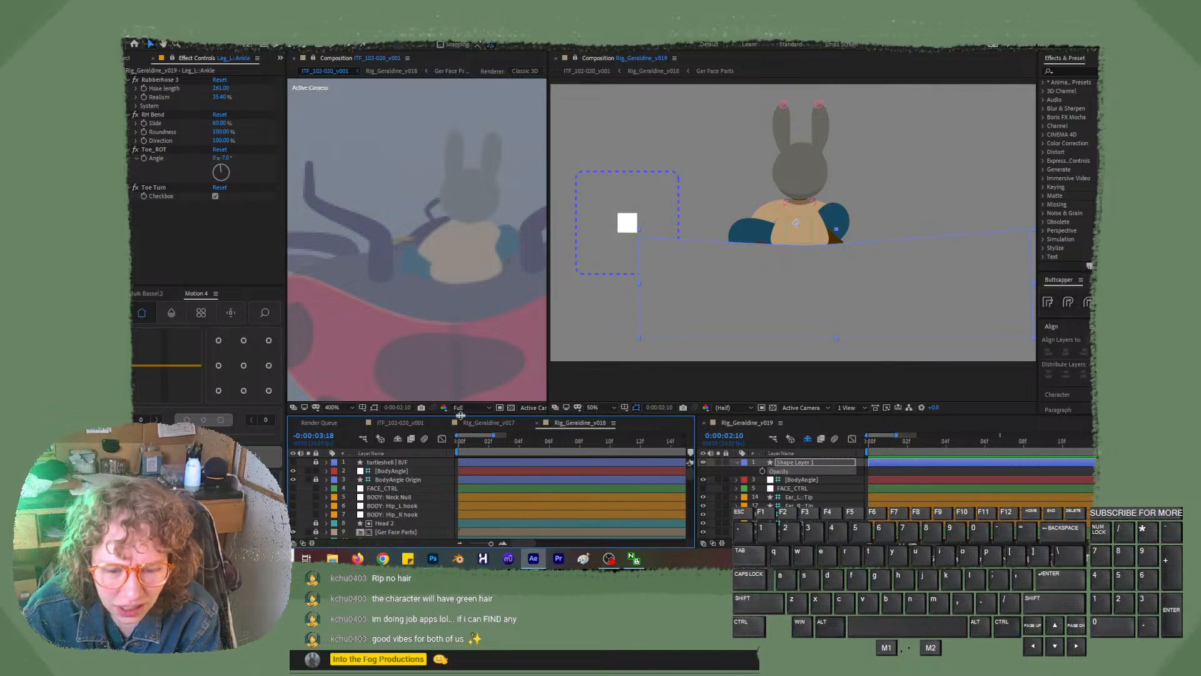
- Hide the Parent & Link, Modes and Switches columns in the ITF_102-020_v001 timeline
click(400, 422)
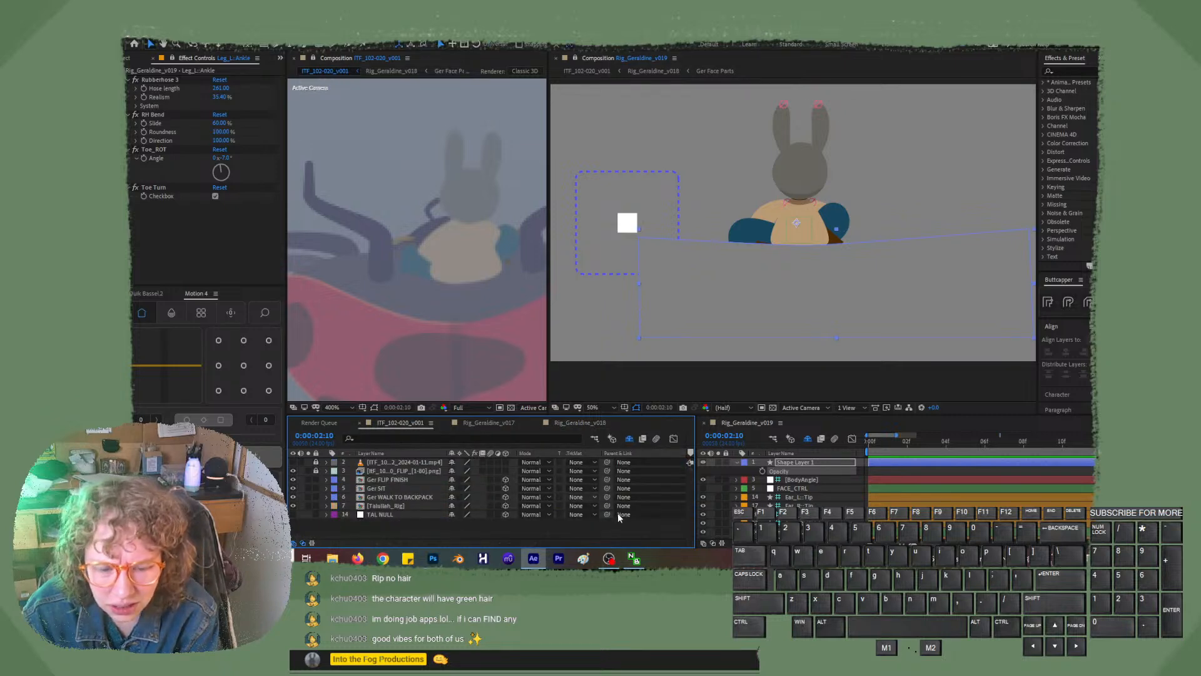
right_click(429, 458)
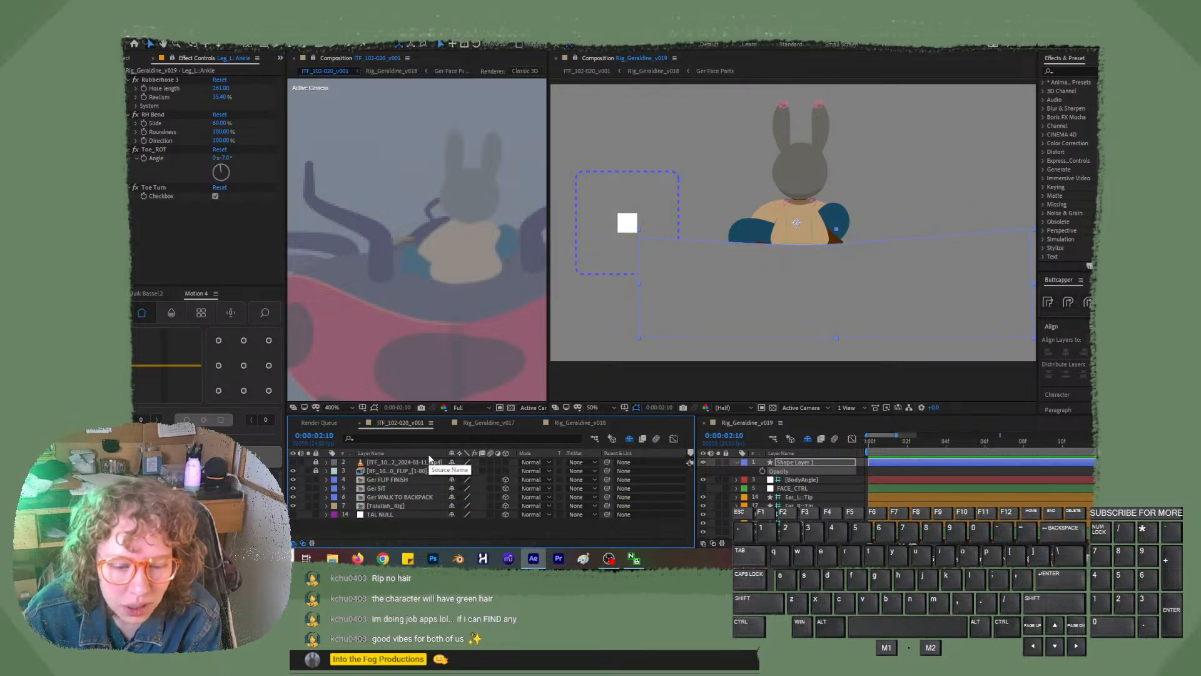
mouse_move(488, 487)
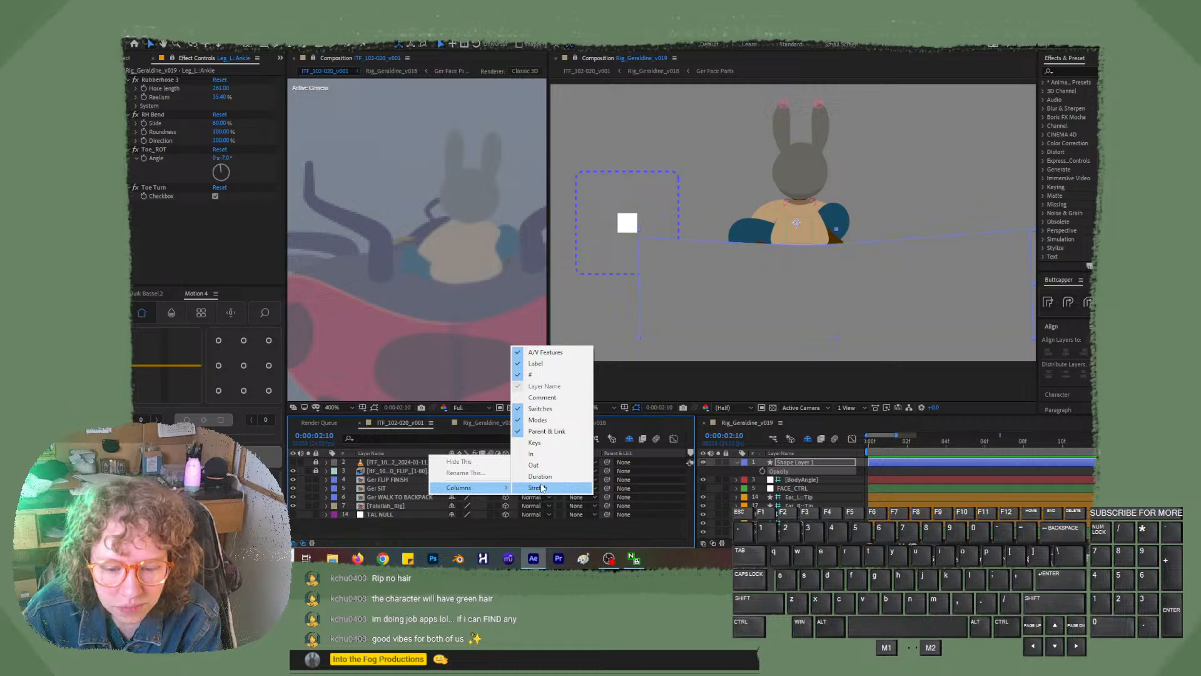
click(546, 431)
right_click(426, 452)
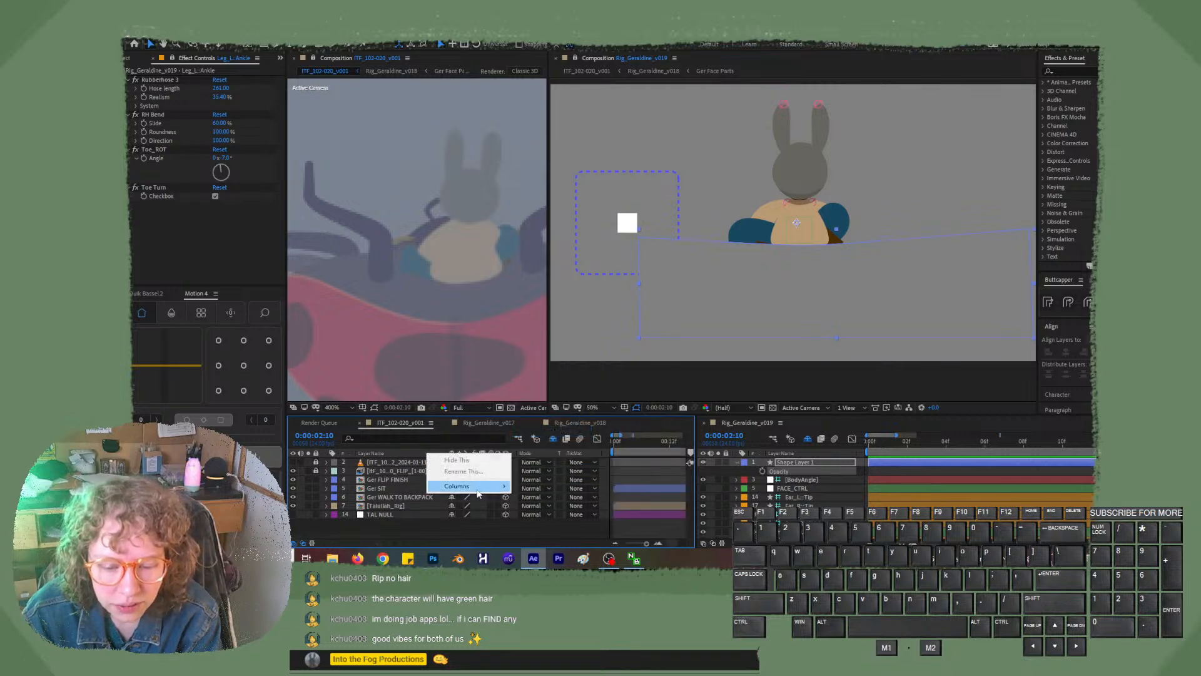
mouse_move(476, 486)
click(538, 420)
right_click(399, 457)
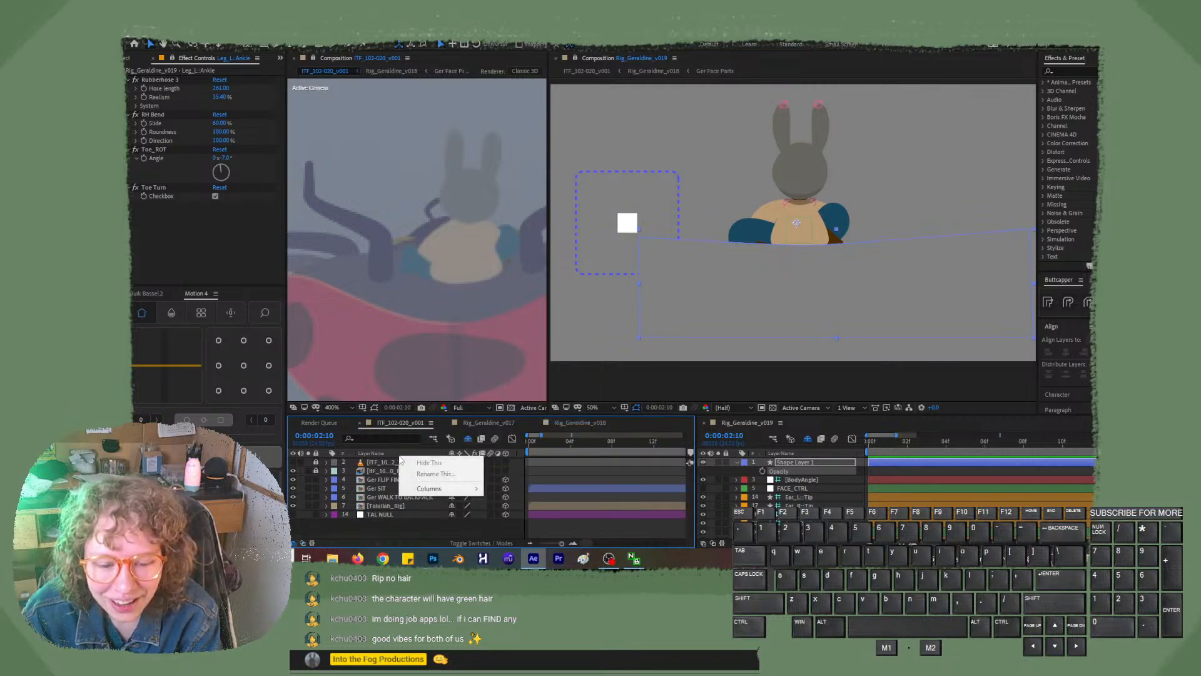
mouse_move(438, 488)
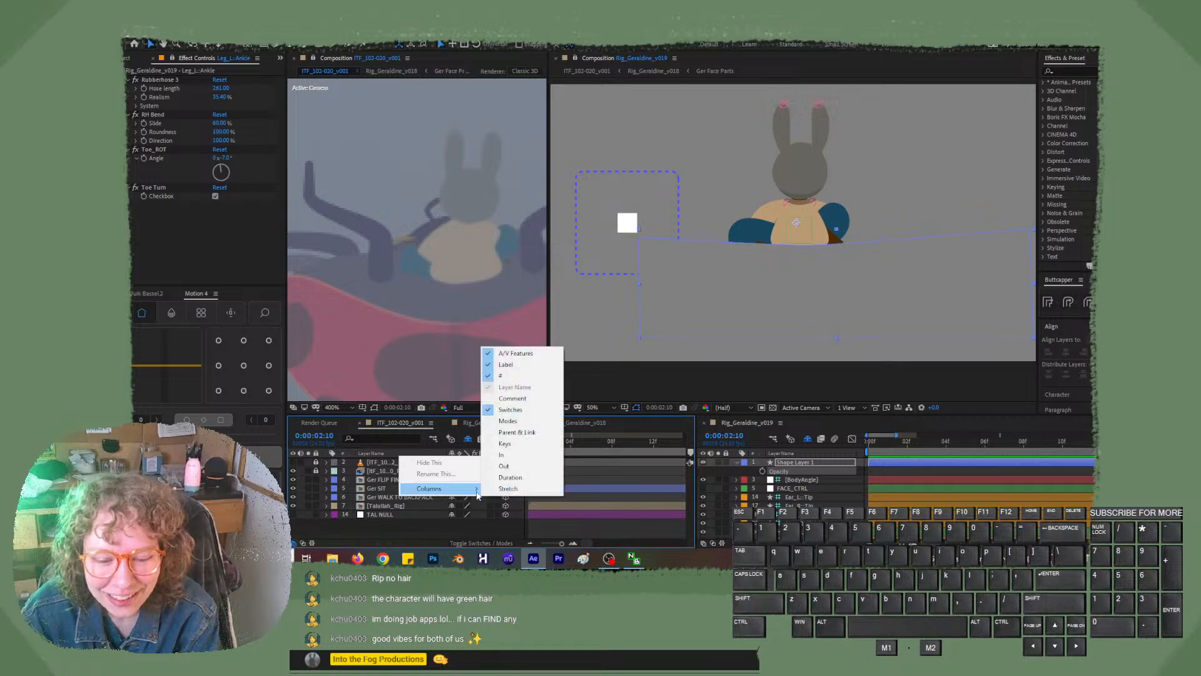
click(519, 412)
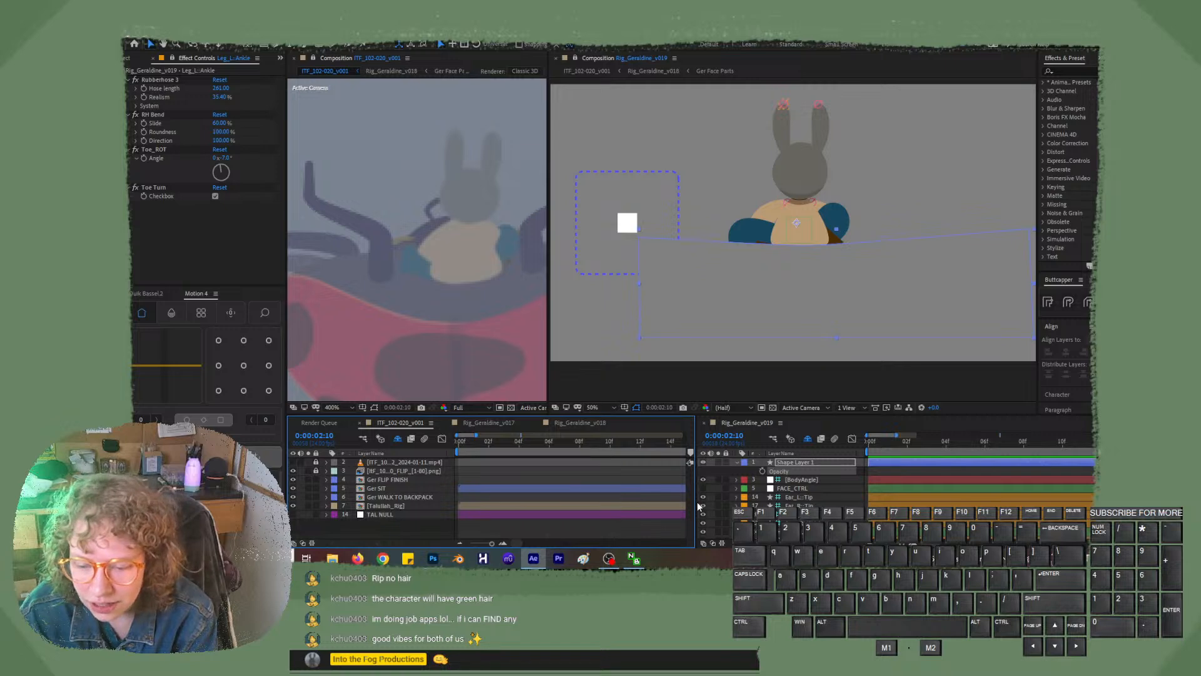
- Widen the Rig_Geraldine_v019 timeline and set the current time to 0:00:02:10 in a zoomed-out ITF_102-020_v001 timeline
drag(698, 506, 750, 504)
drag(467, 441, 682, 448)
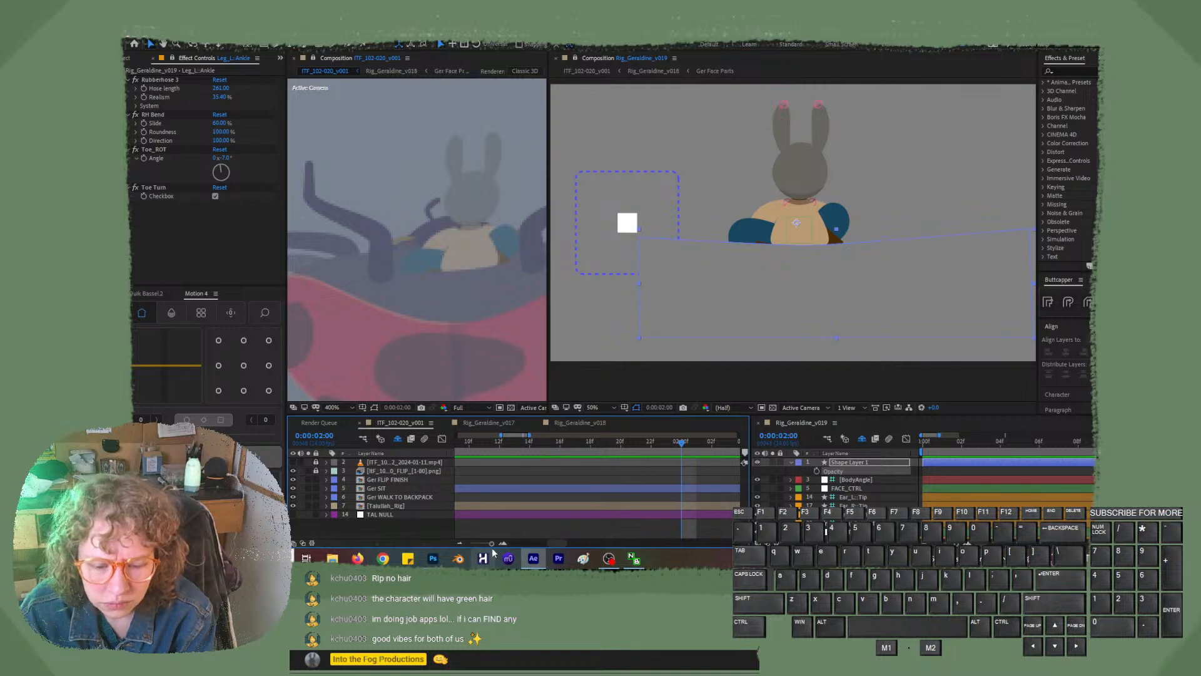
drag(491, 544, 473, 544)
drag(531, 441, 554, 443)
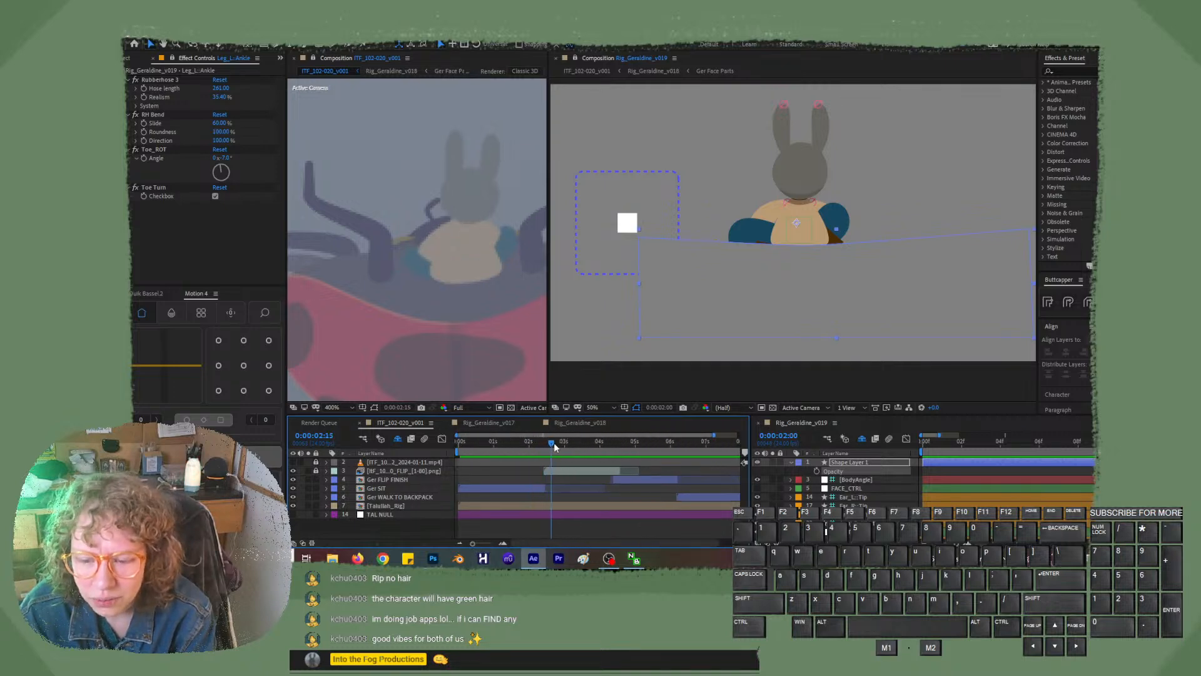
drag(750, 479, 639, 472)
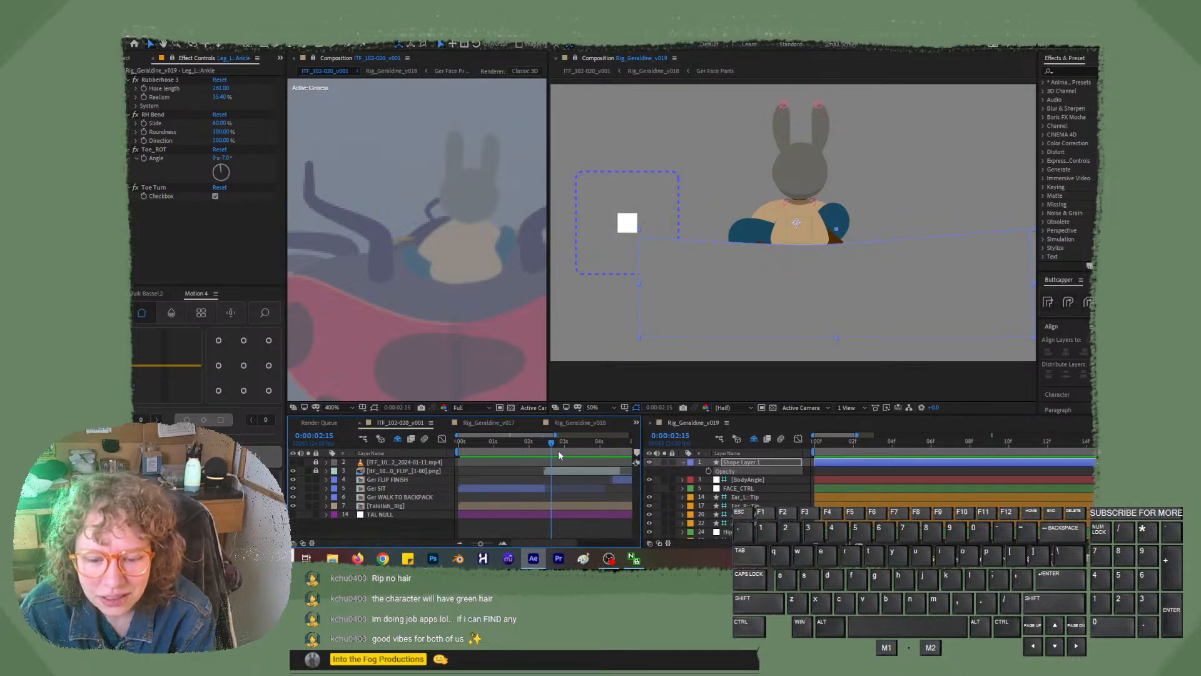
mouse_move(551, 443)
mouse_down()
mouse_move(522, 444)
mouse_move(543, 442)
mouse_up()
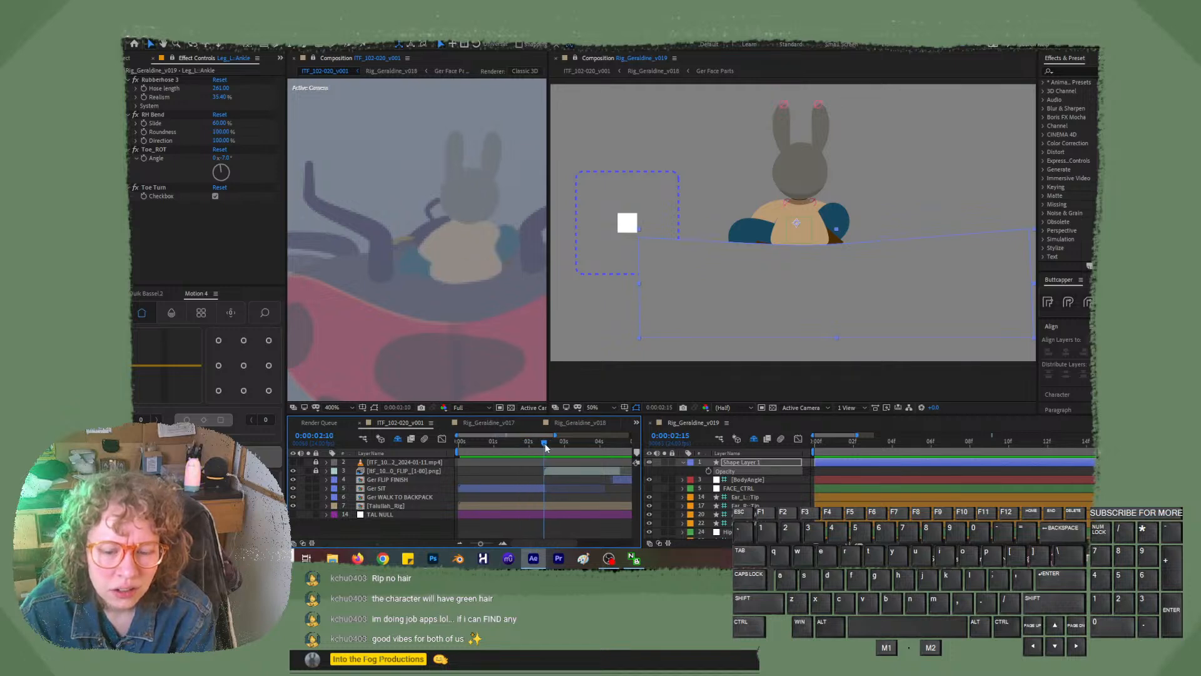
- Select the Leg_L::Ankle controller in the rig and reduce its Rubberhose hose length slightly
click(846, 219)
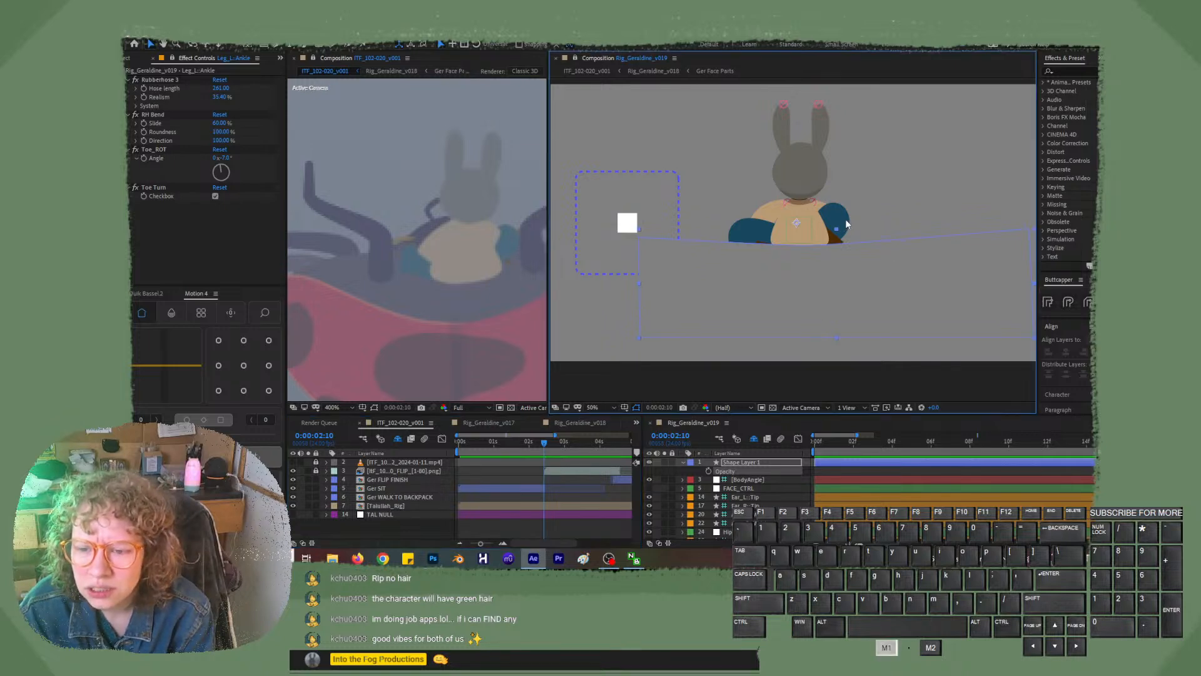
scroll(746, 497, down, 1)
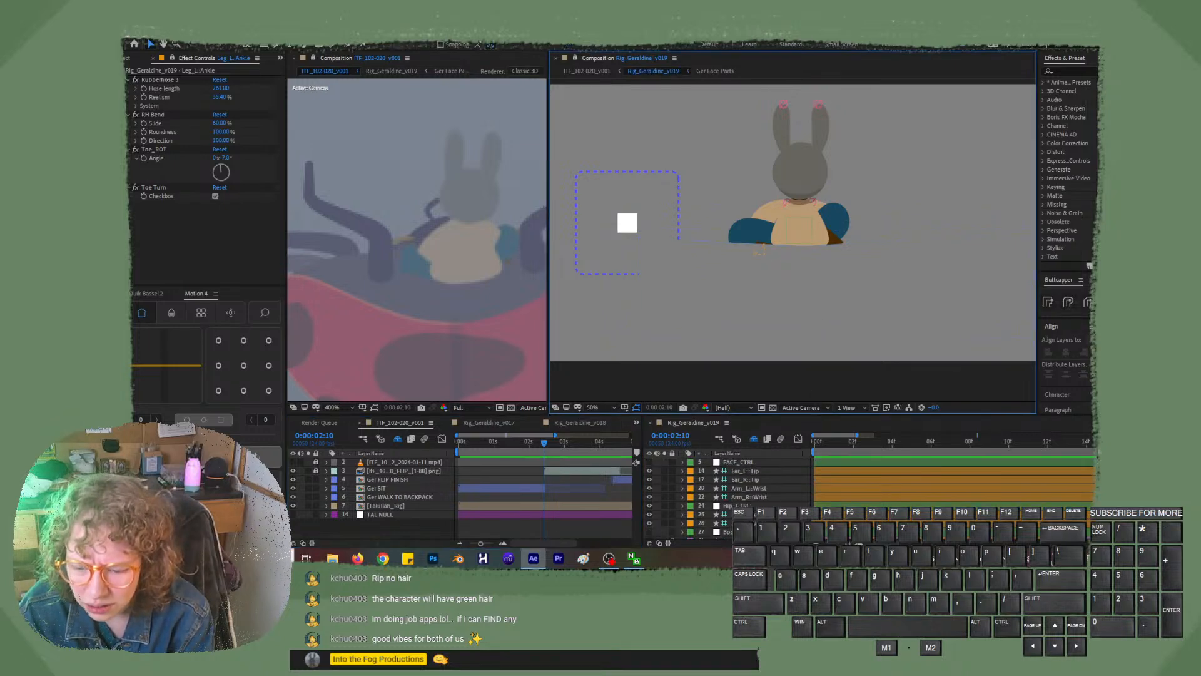
click(745, 523)
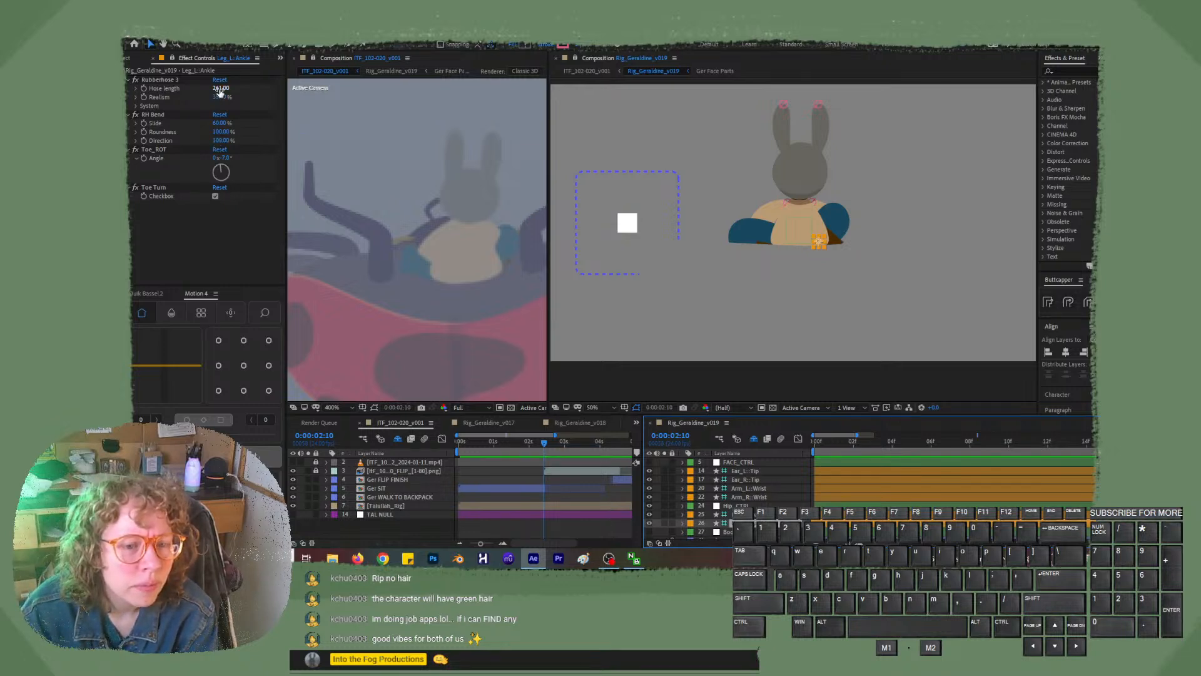
drag(220, 93, 212, 92)
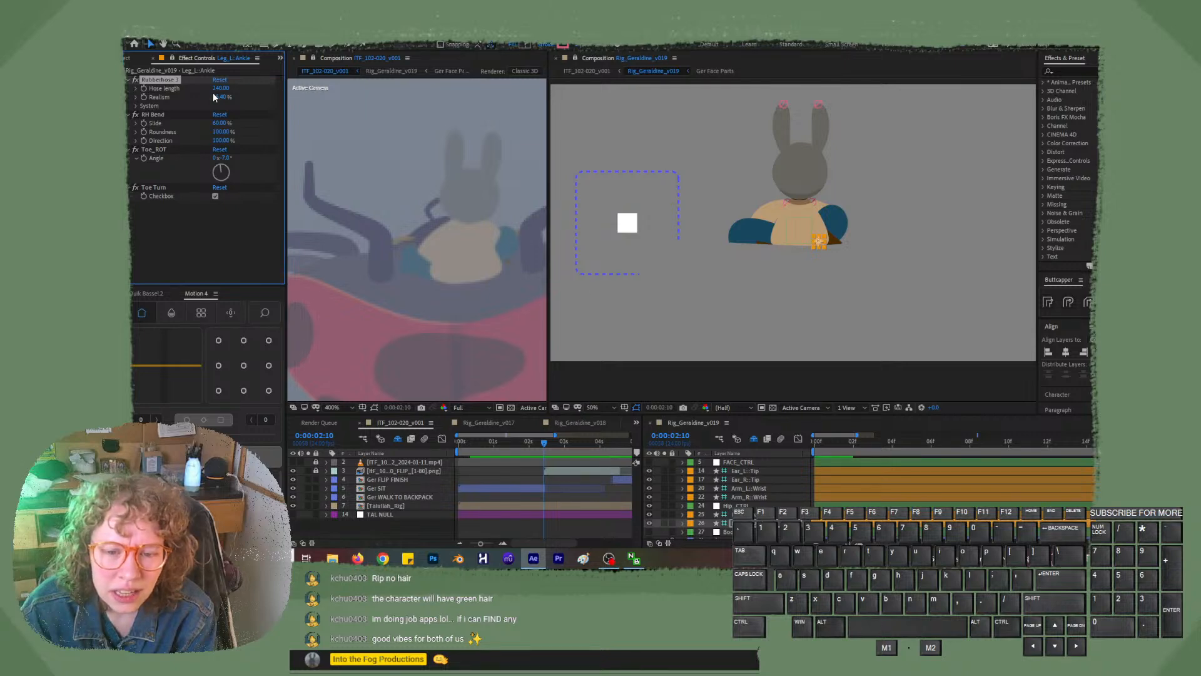
- Reveal the rig's shy layers at 0:00:02:11 and turn off visibility for Toes_R 2, Toes_R and Toes_L 2
drag(543, 443, 545, 444)
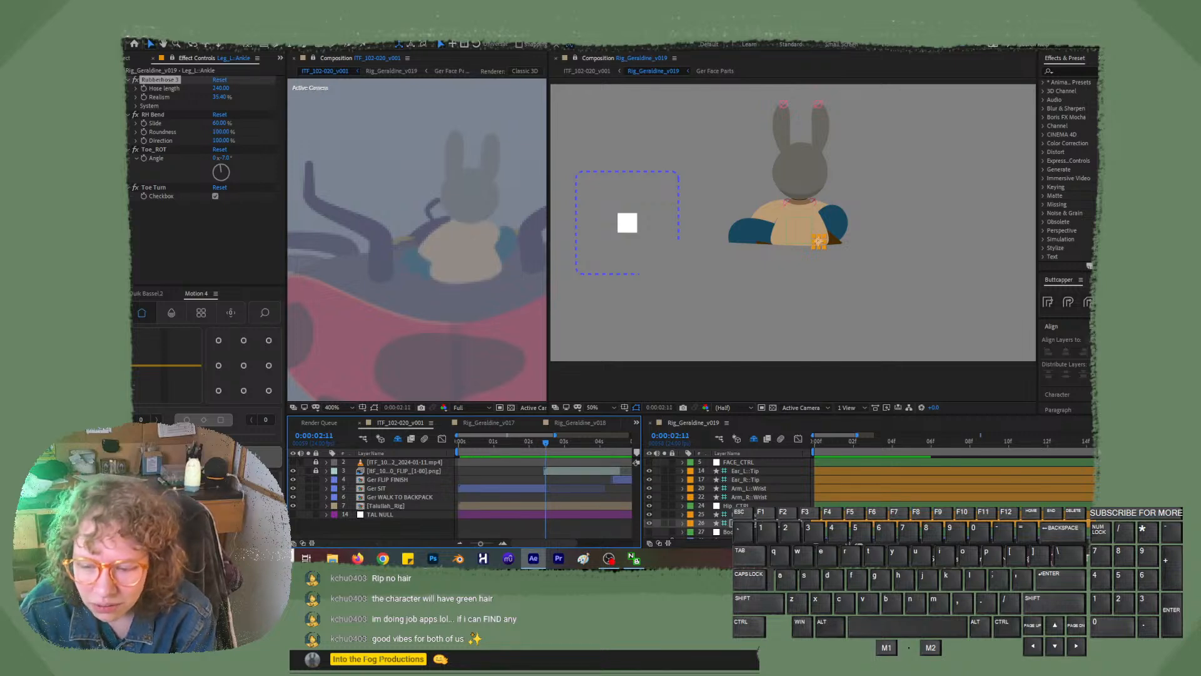
click(755, 439)
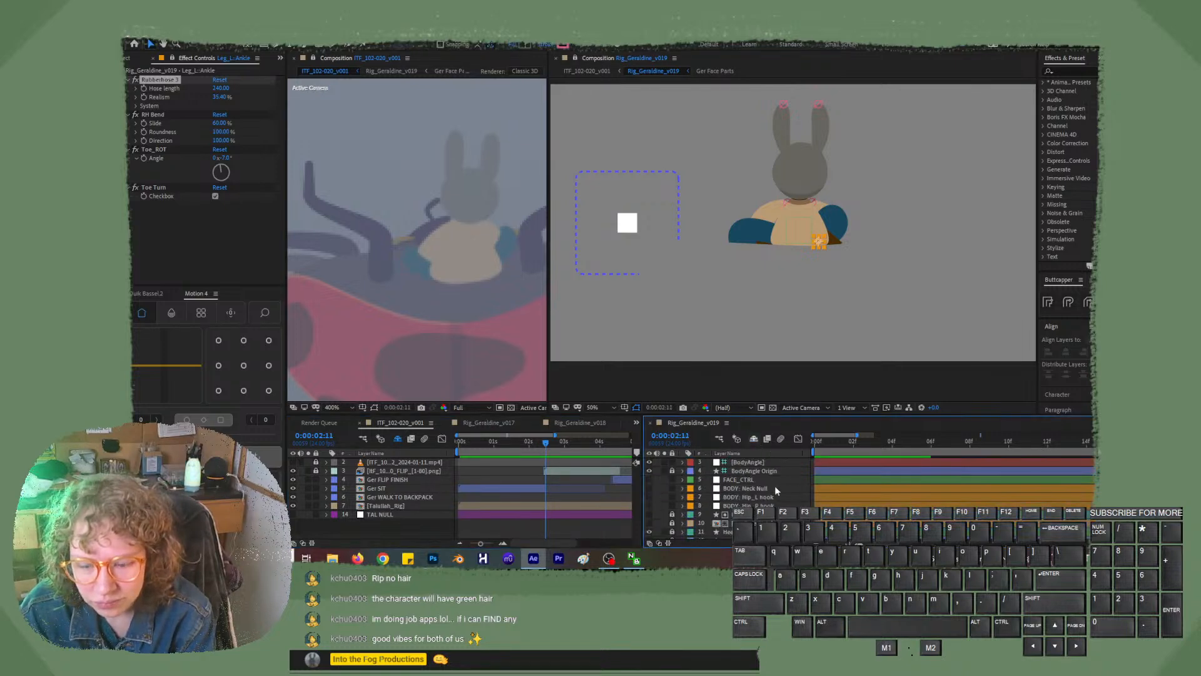
scroll(785, 520, down, 3)
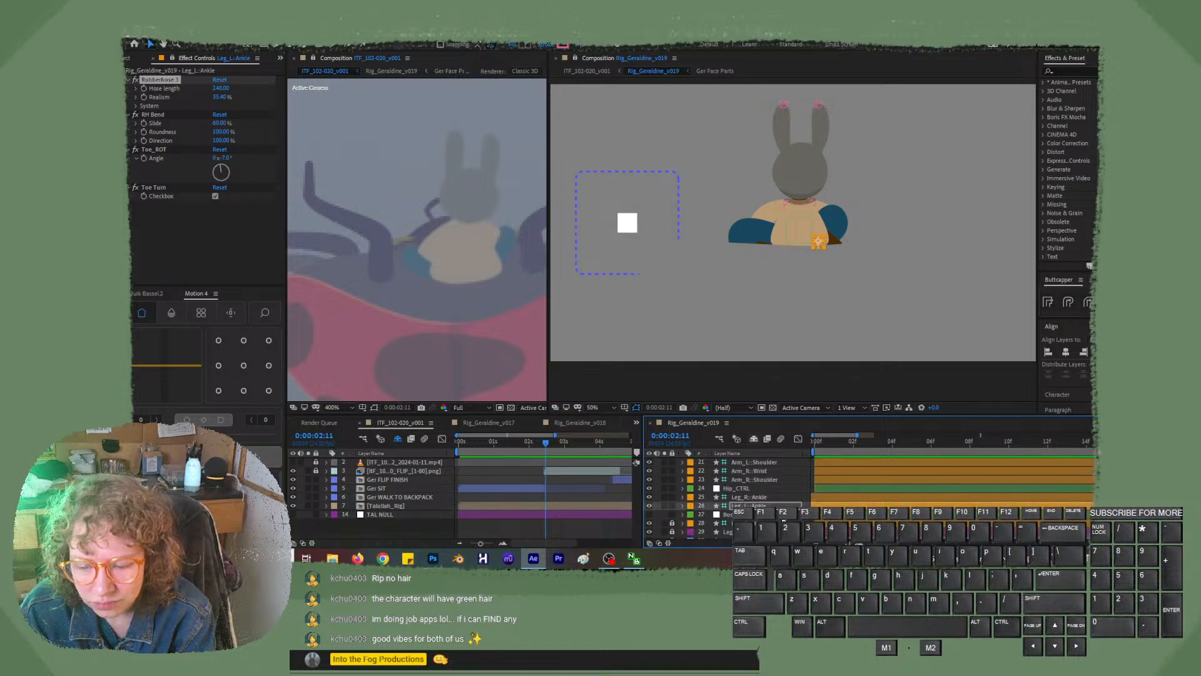
scroll(785, 521, down, 5)
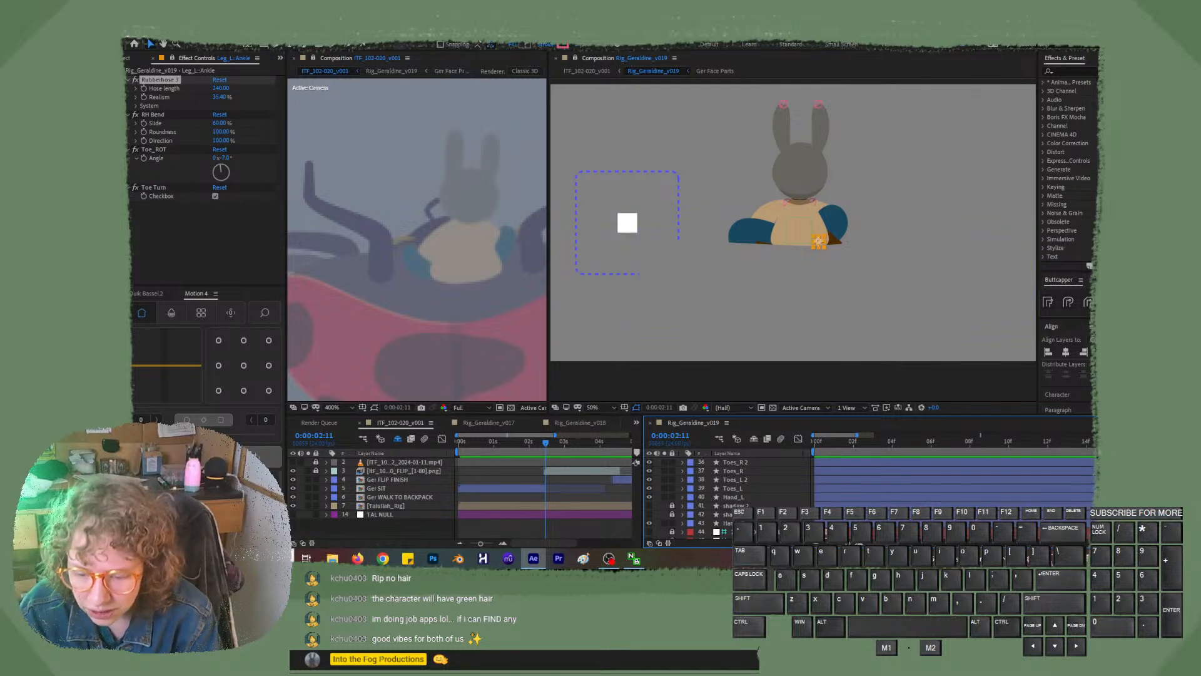
scroll(782, 519, down, 1)
scroll(732, 494, up, 1)
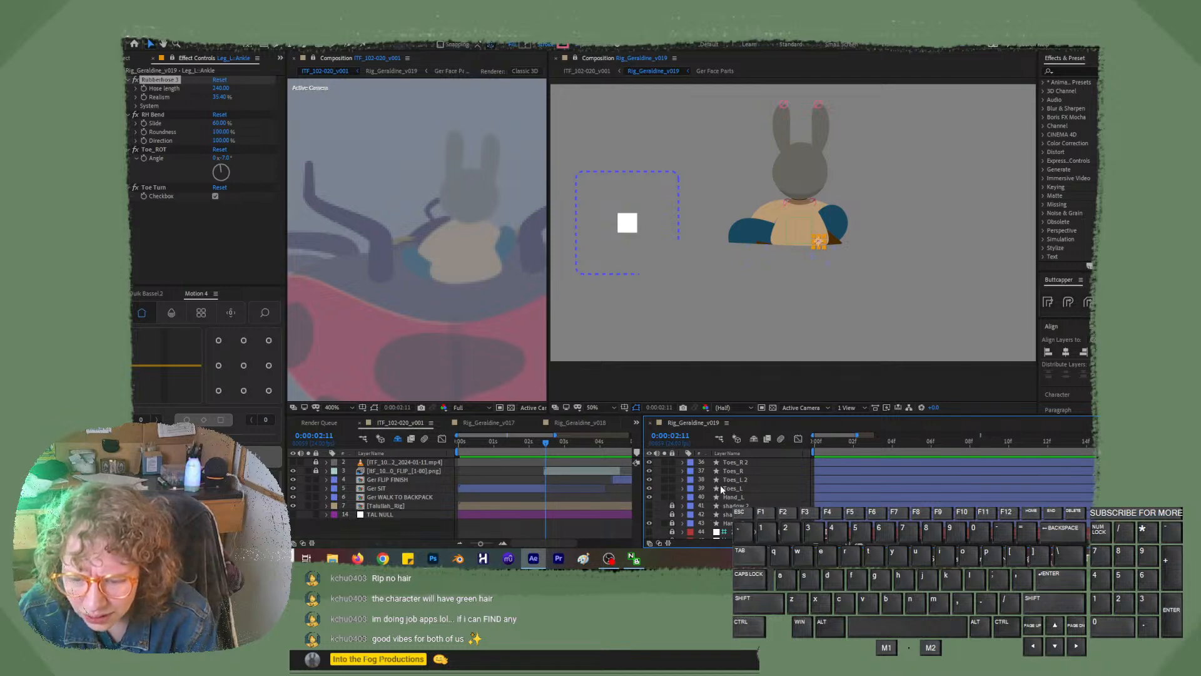
drag(649, 480, 648, 460)
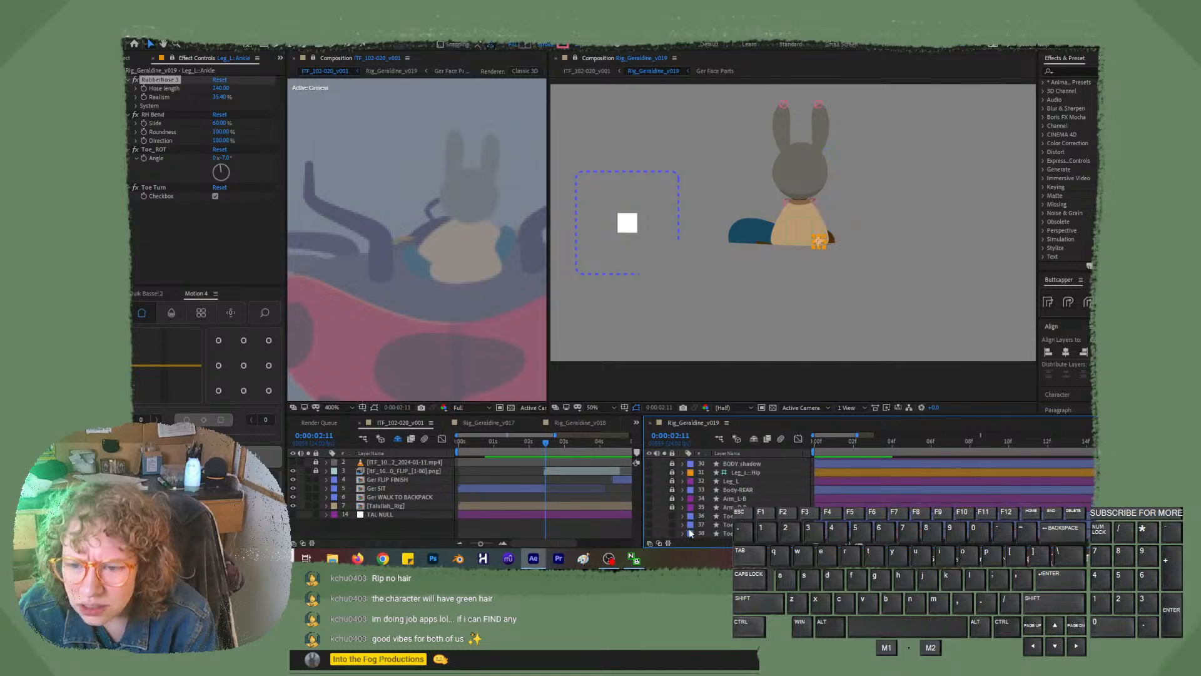
scroll(660, 518, down, 1)
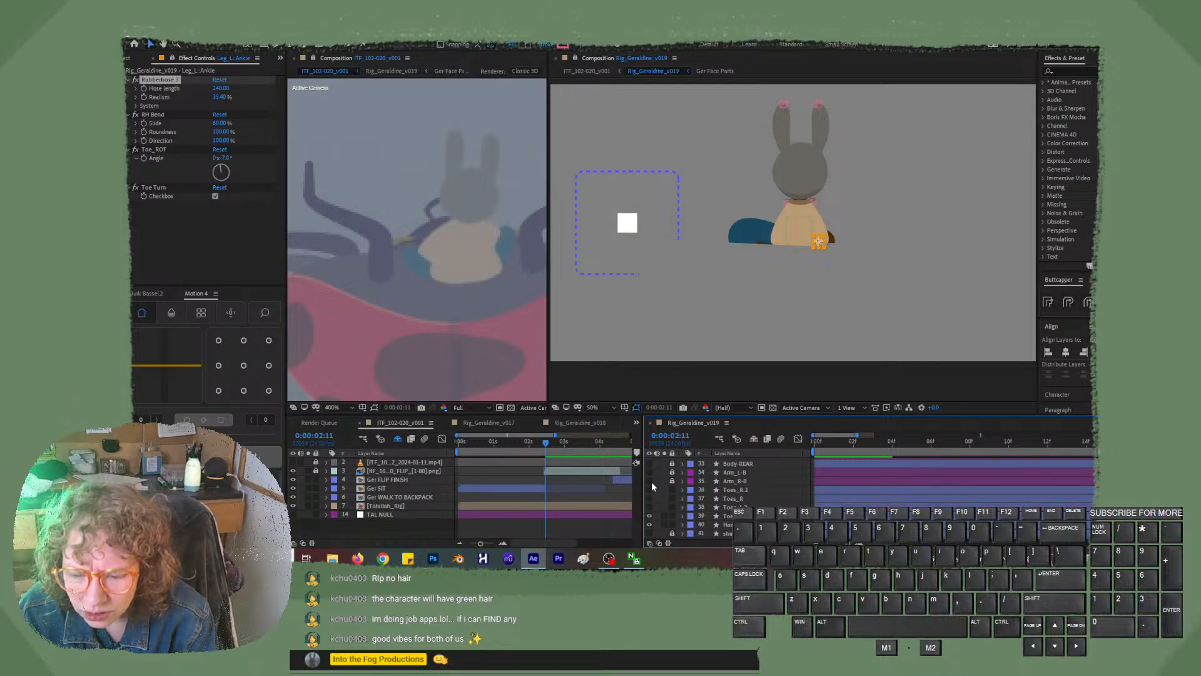
- Turn visibility back on for the rig layers Arm_L-B, Arm_R-B, Leg_L and Leg_L::Hip
drag(648, 472, 648, 481)
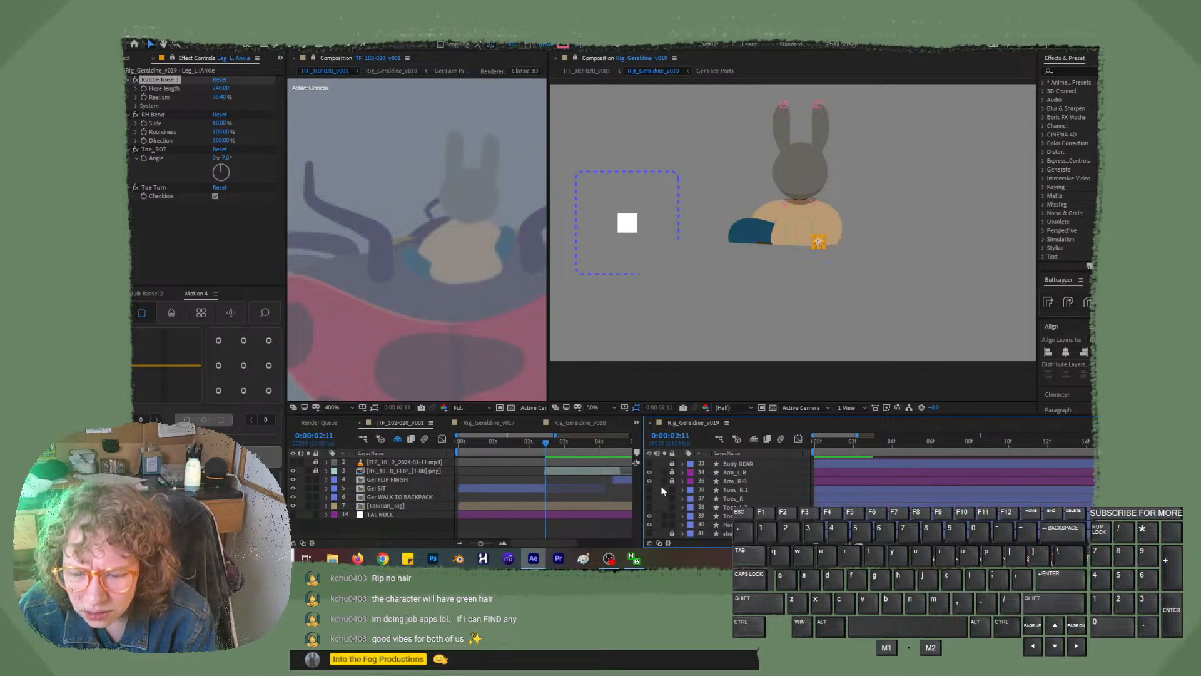
scroll(661, 490, up, 1)
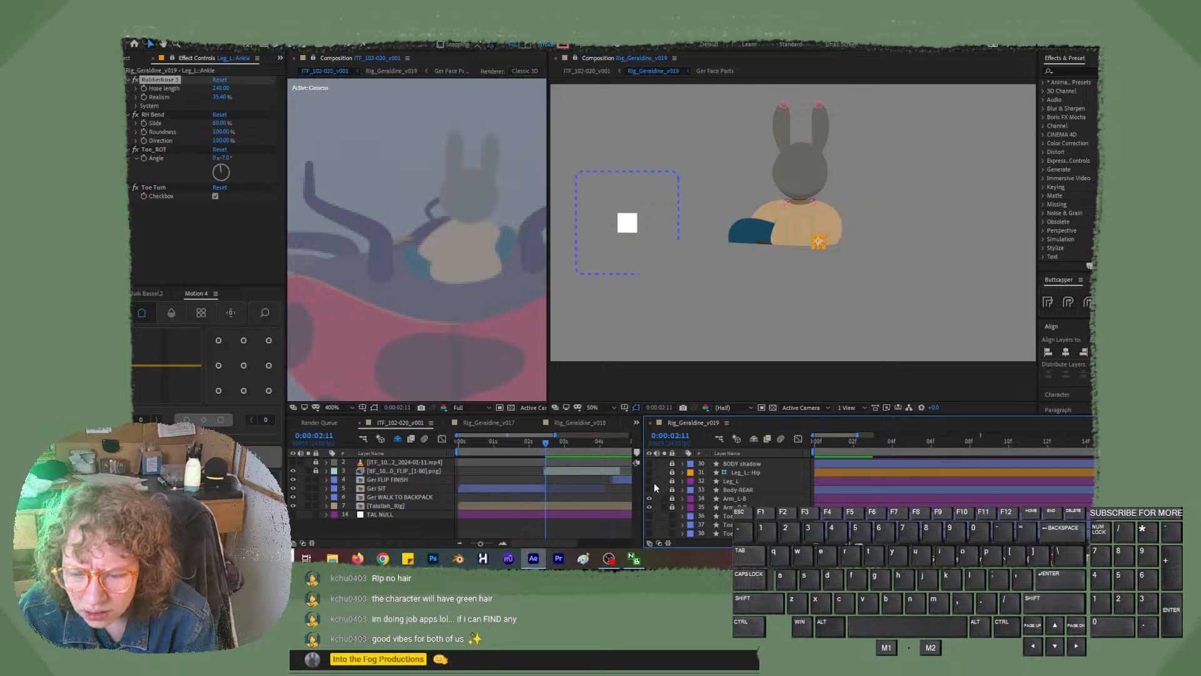
click(649, 481)
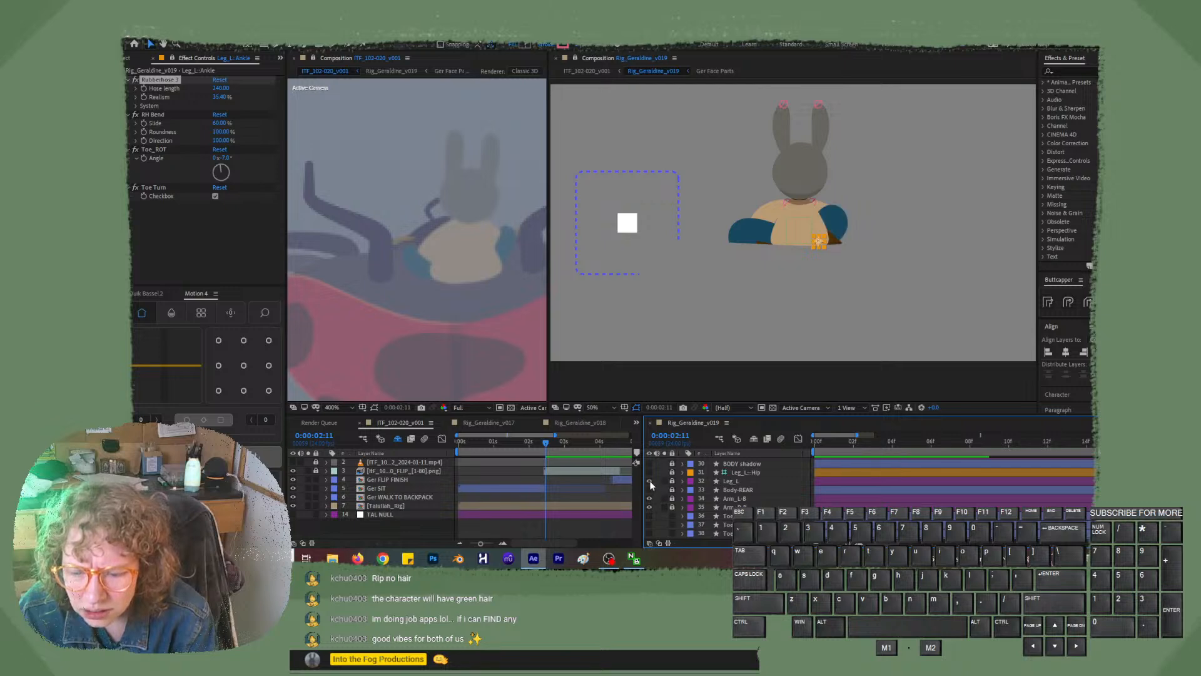
click(647, 472)
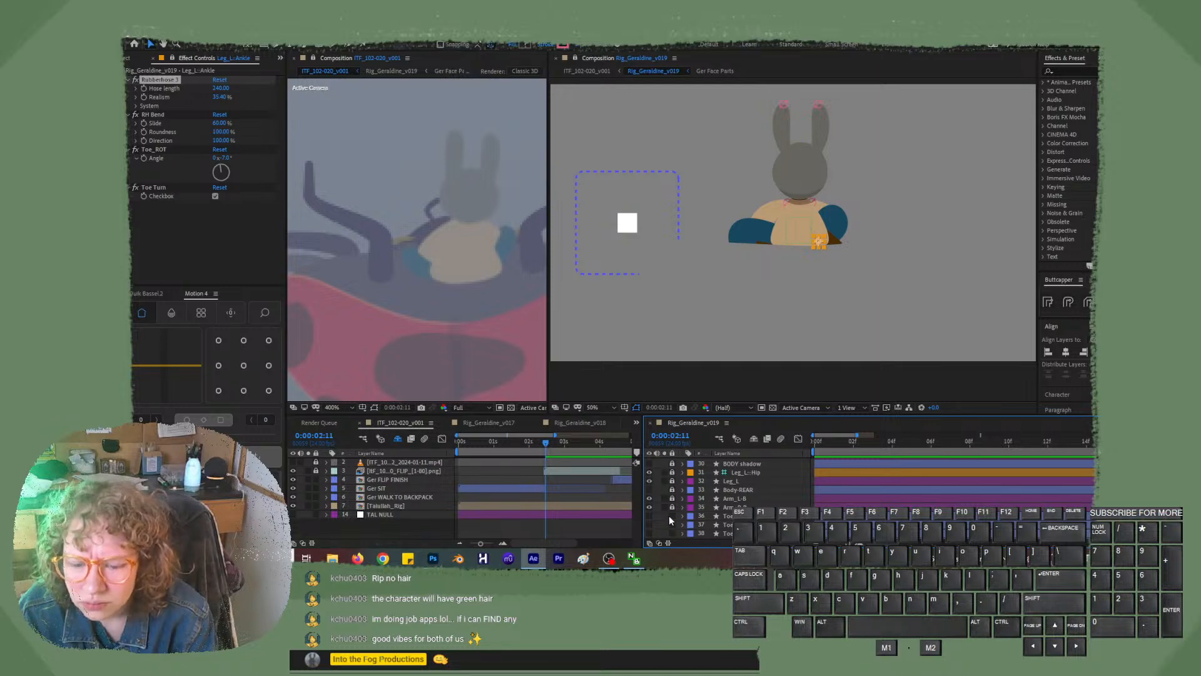
- Unlock the Leg_L layer and hide the boot group inside its Style contents
click(730, 482)
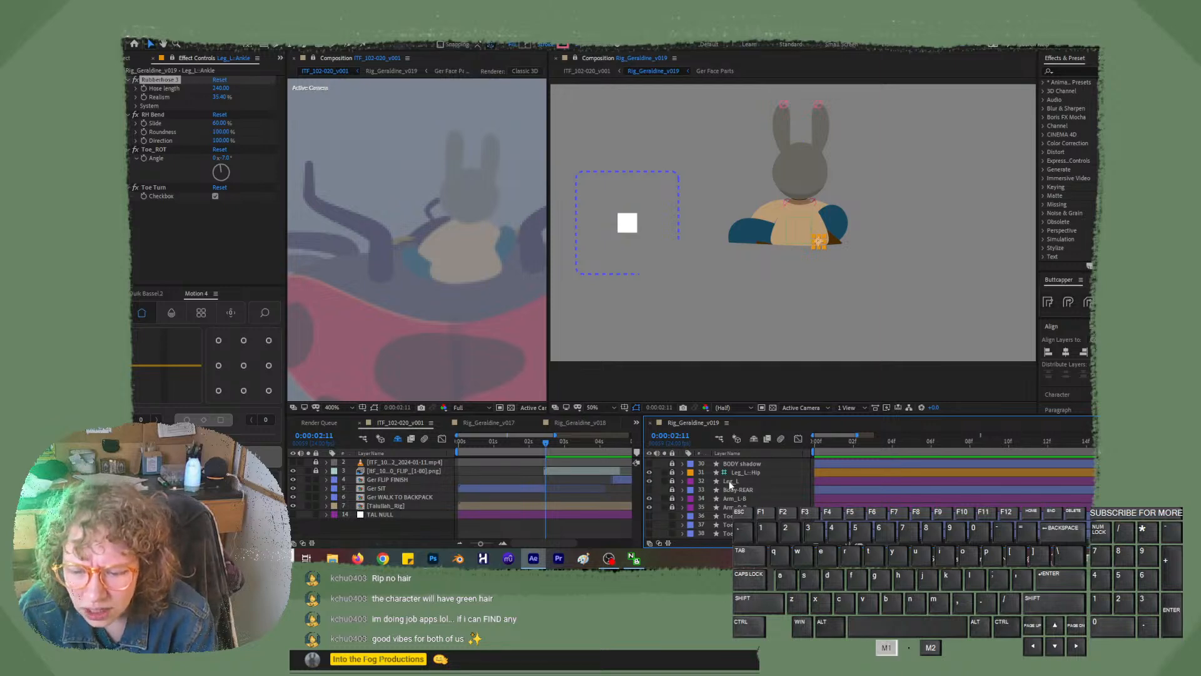
click(683, 481)
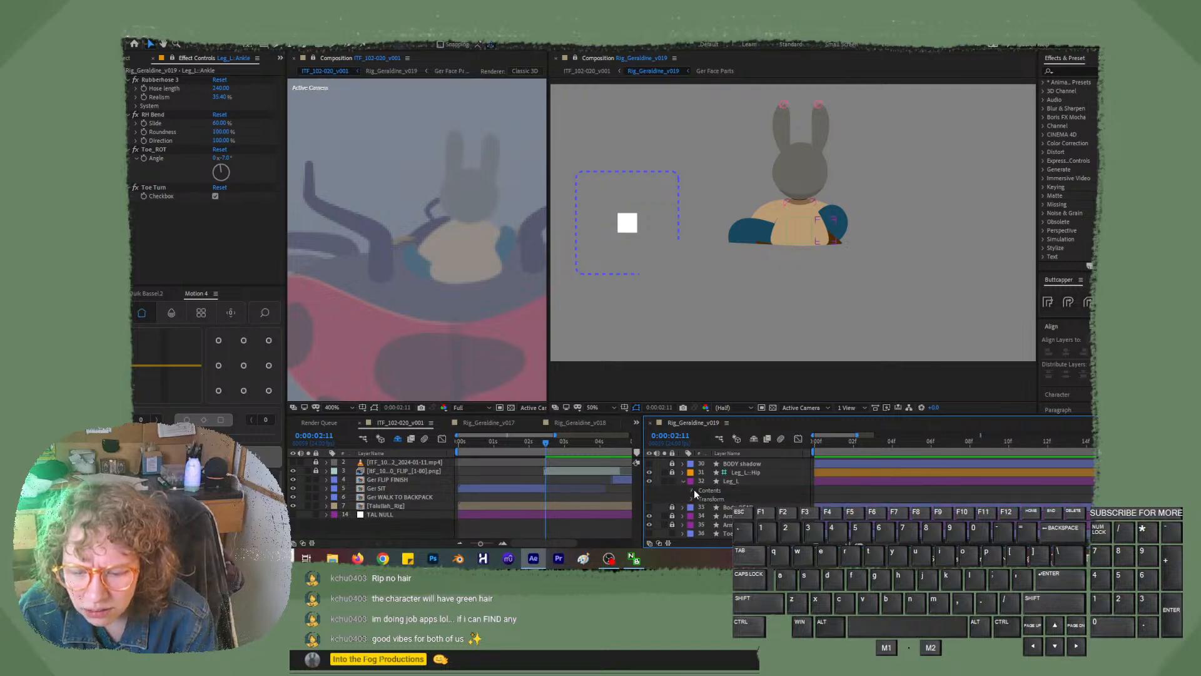
click(693, 490)
click(704, 497)
click(701, 499)
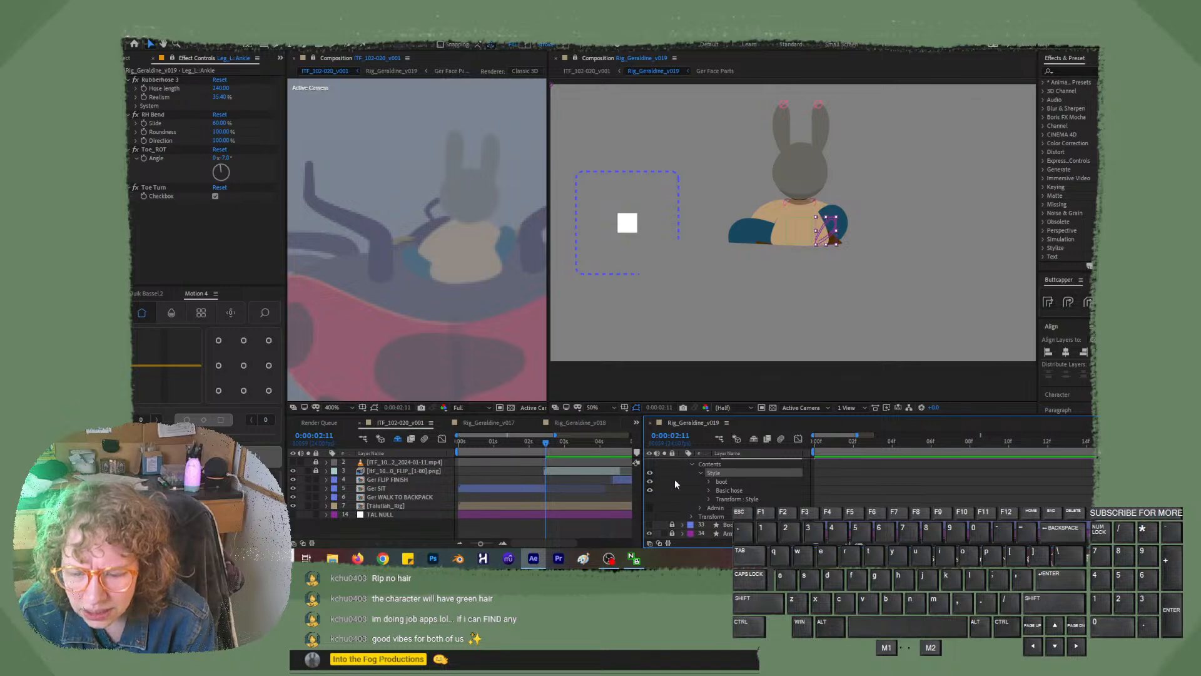
click(649, 482)
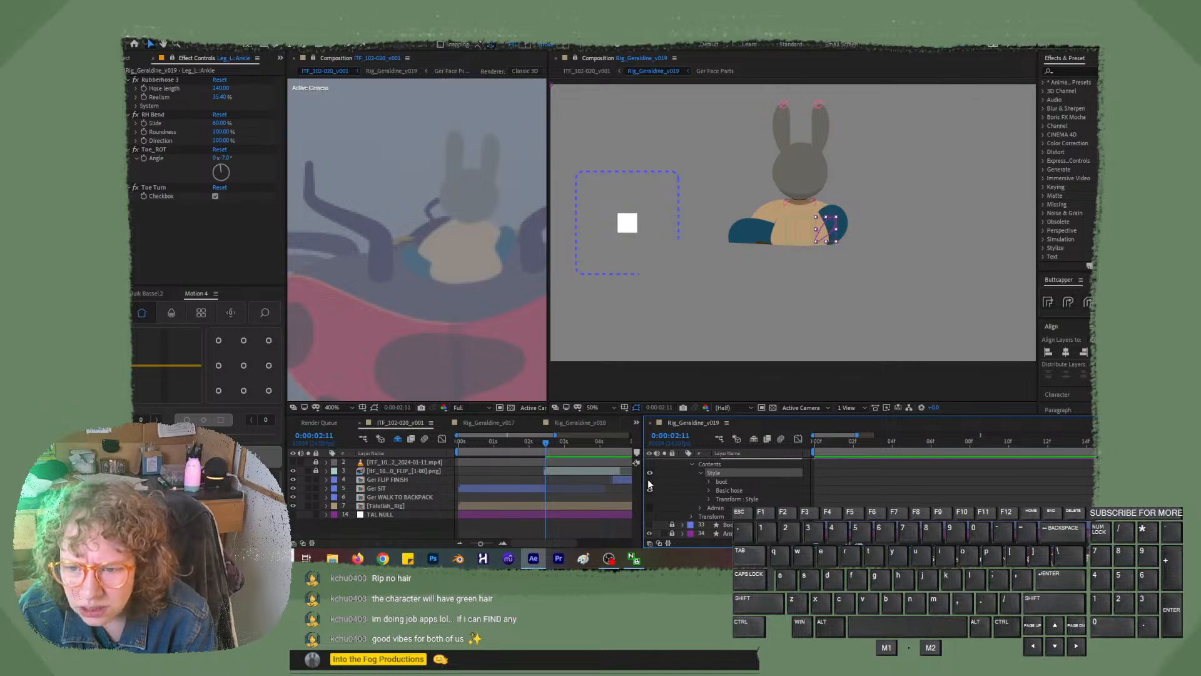
click(846, 492)
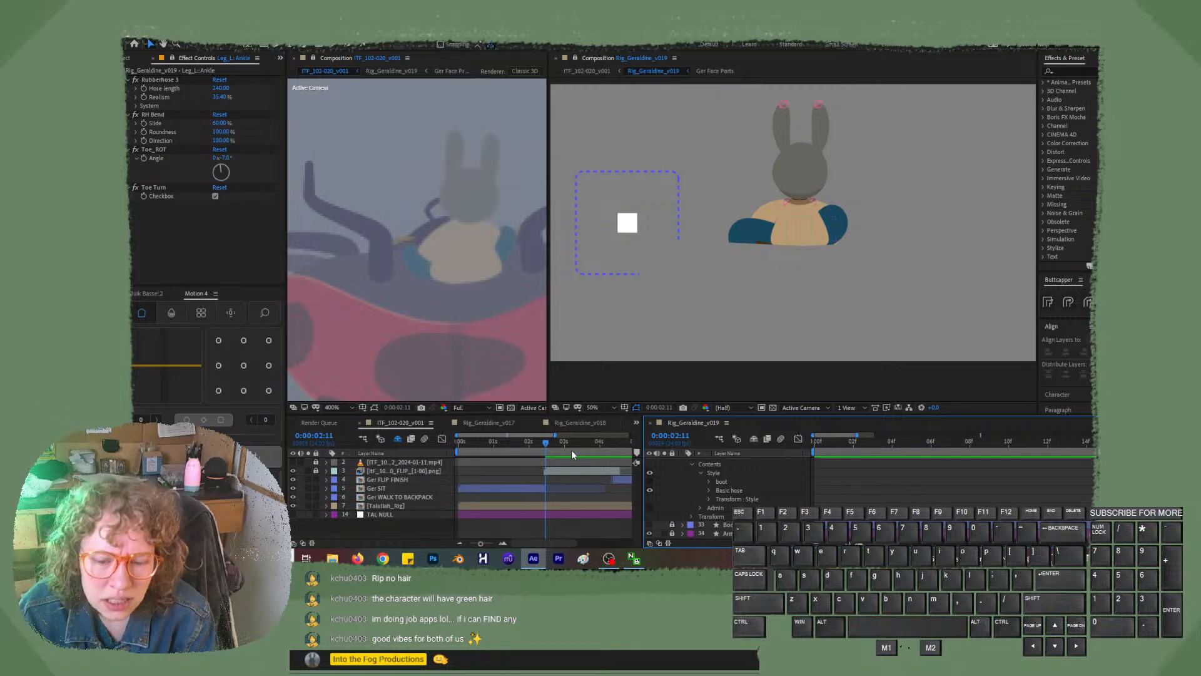
- Set the current time to 0:00:02:08 in the ladybird shot and collapse the Leg_L layer in the rig
mouse_move(543, 445)
mouse_down()
mouse_move(552, 450)
mouse_move(541, 446)
mouse_up()
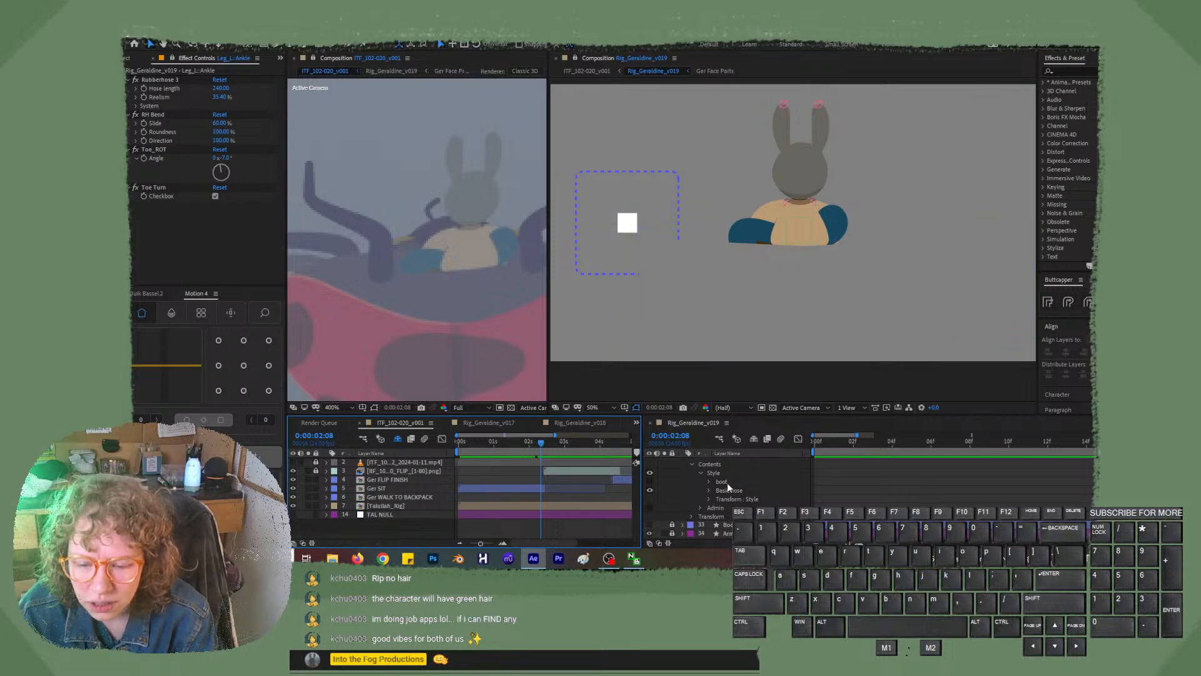
scroll(730, 488, up, 1)
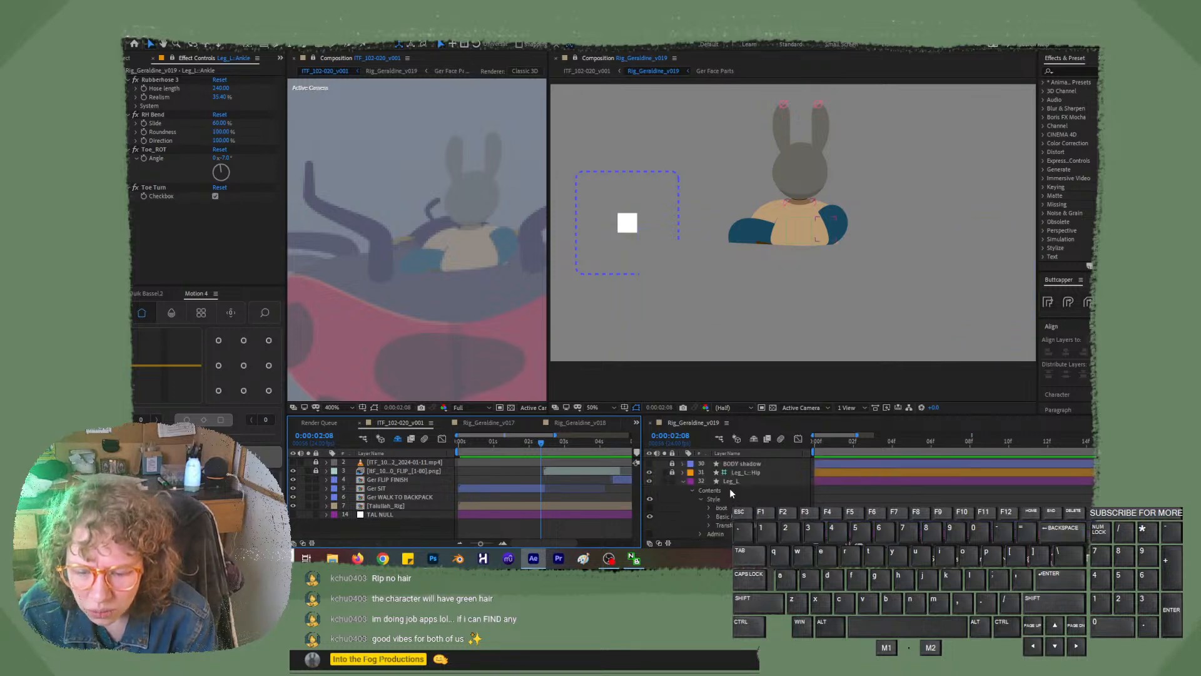
click(692, 490)
click(681, 479)
click(682, 481)
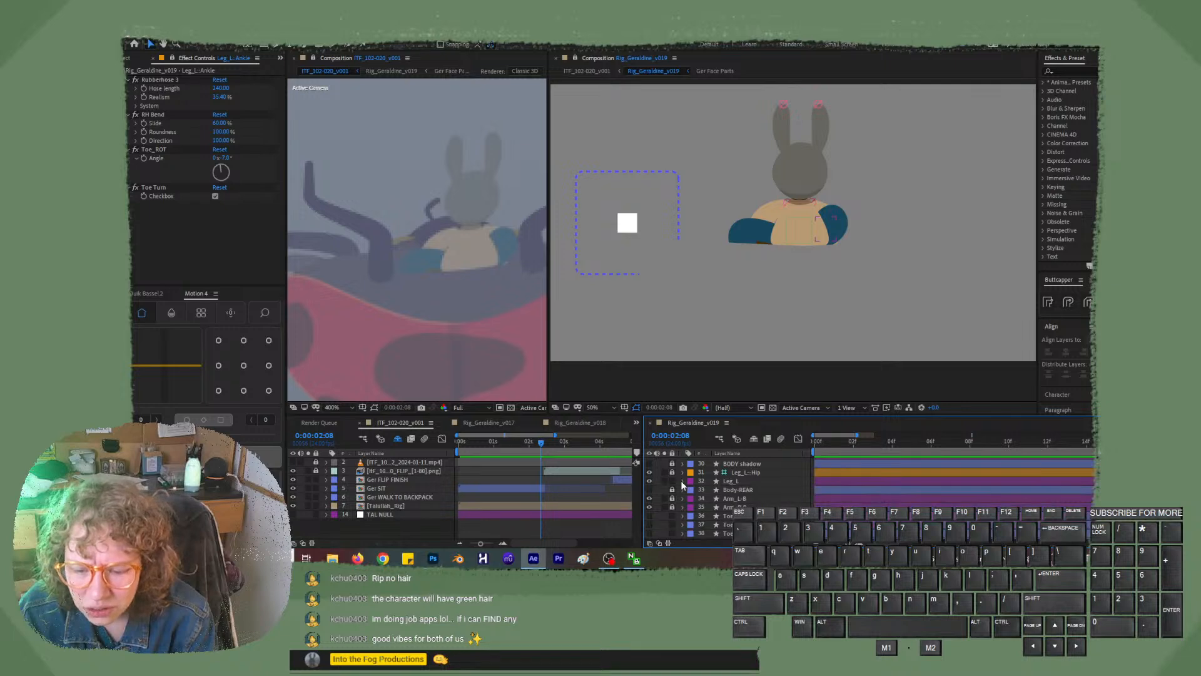
- Hide the boot group inside Leg_R's Style 1 contents and collapse the layer again
scroll(719, 493, up, 2)
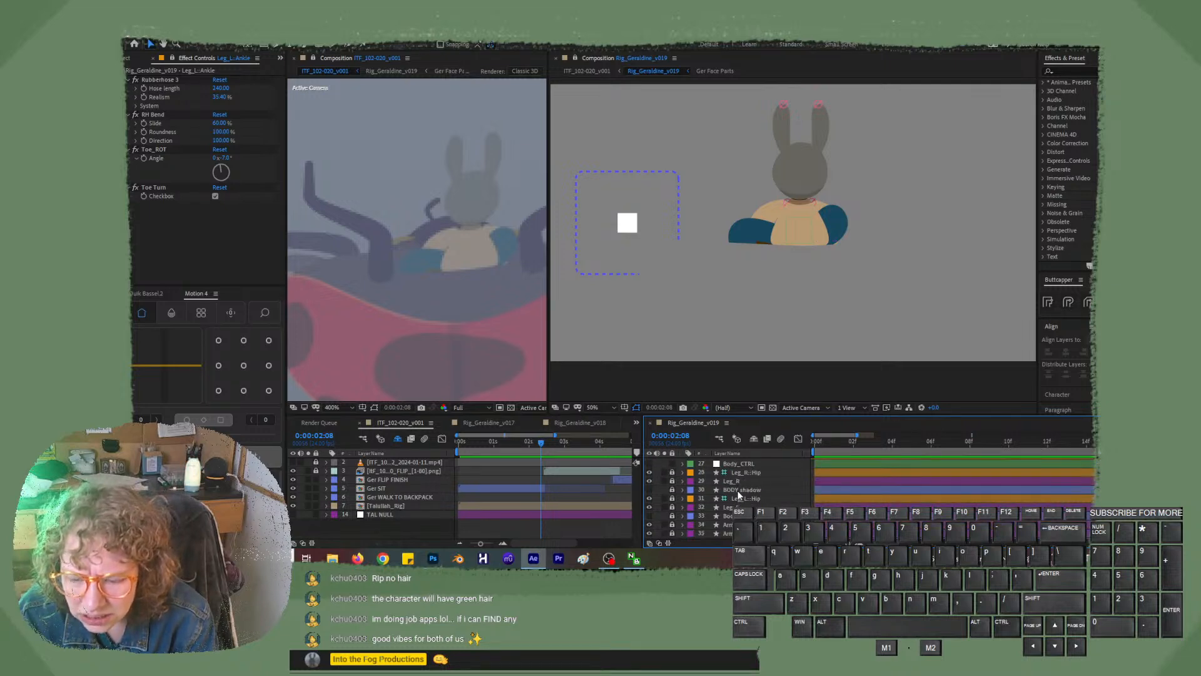
click(682, 480)
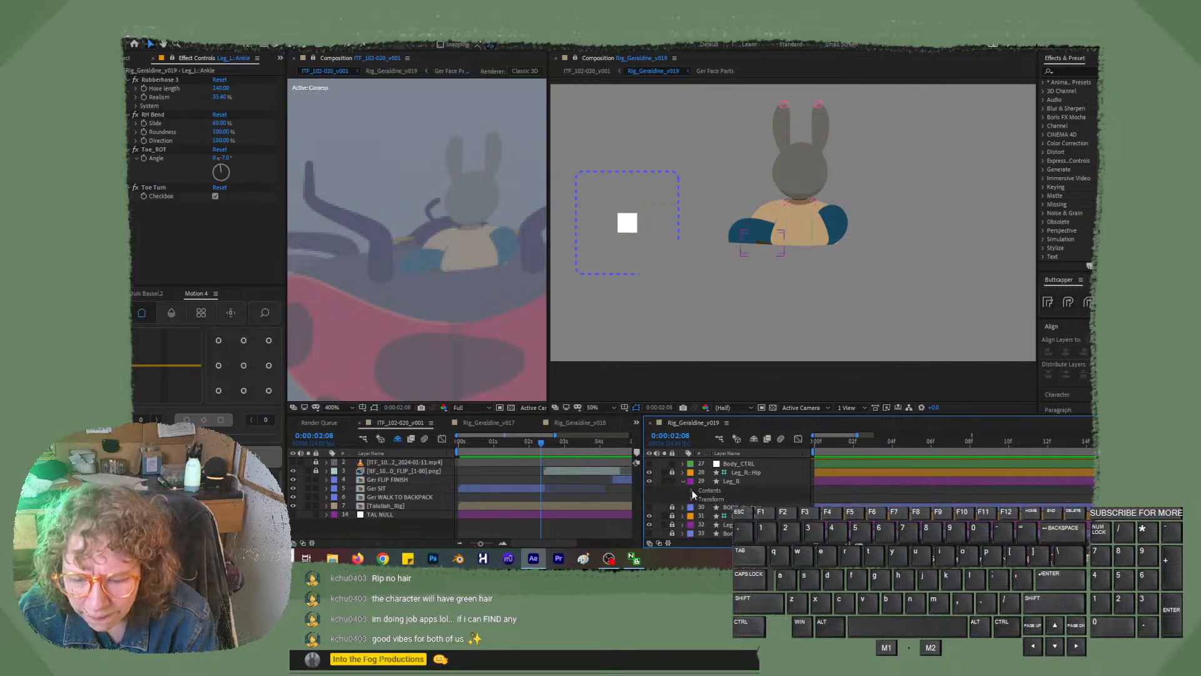
click(692, 490)
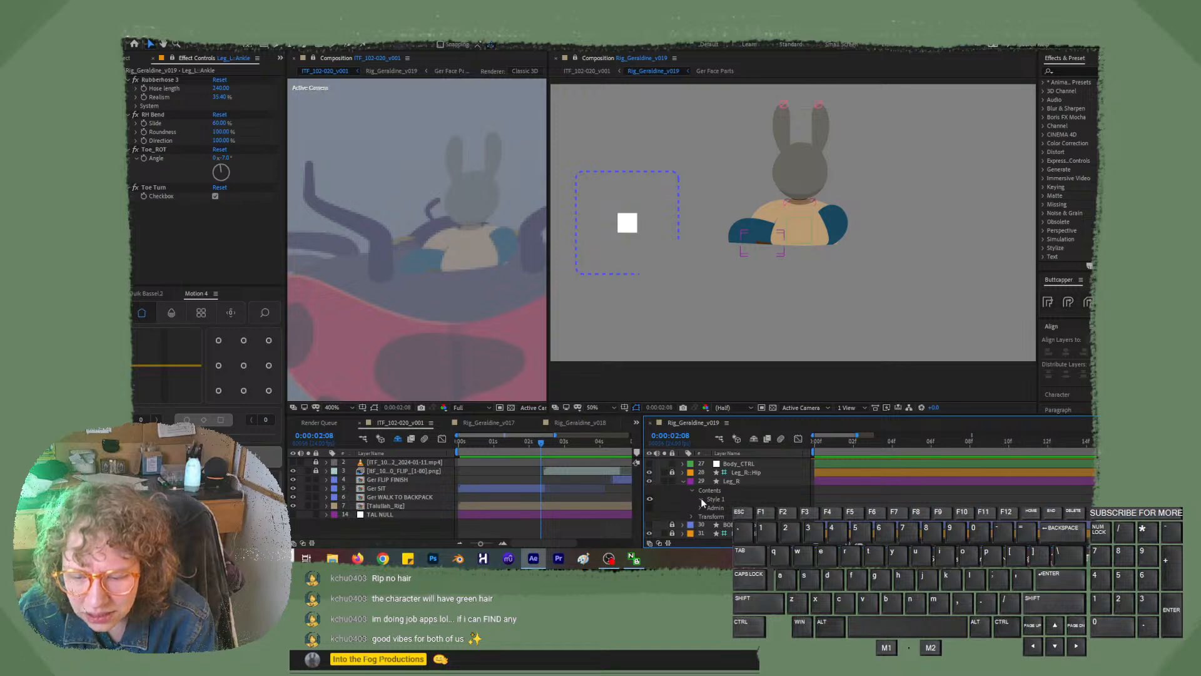
click(700, 498)
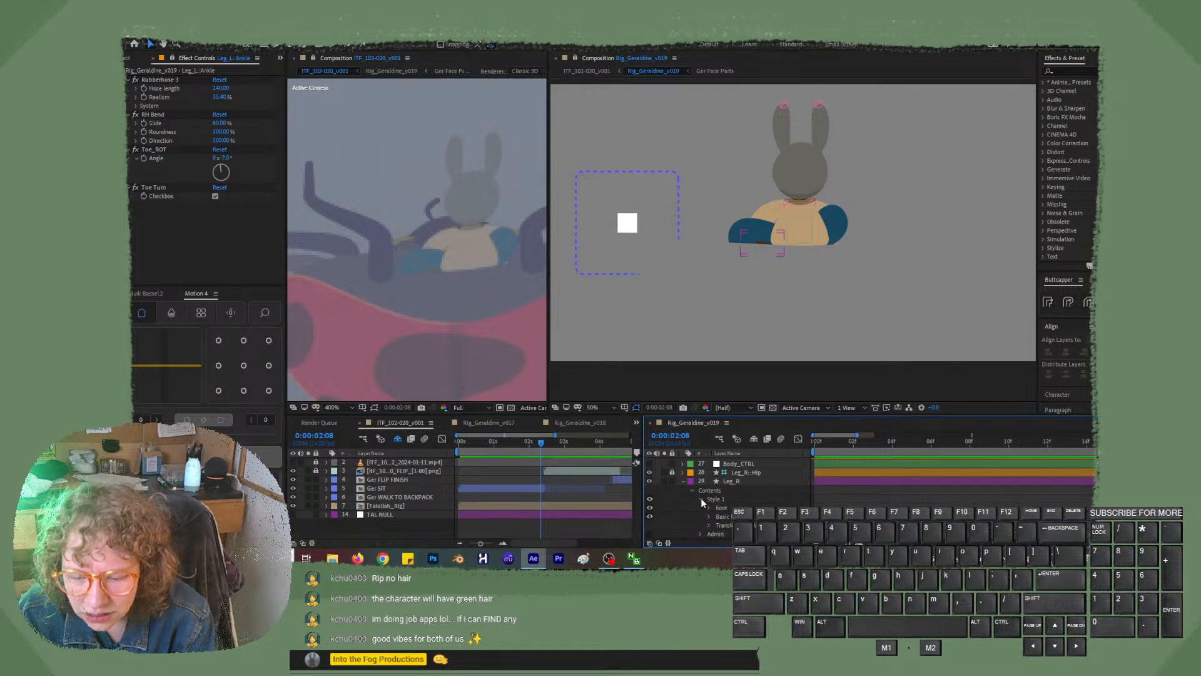
click(651, 507)
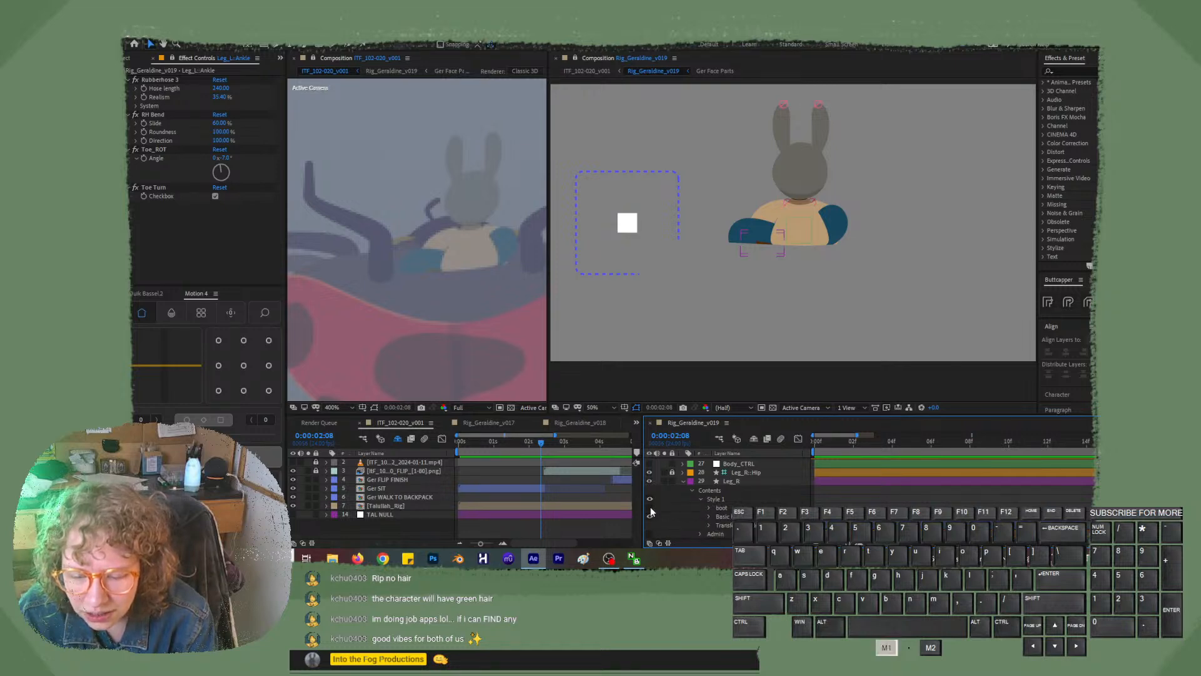
click(692, 490)
click(683, 480)
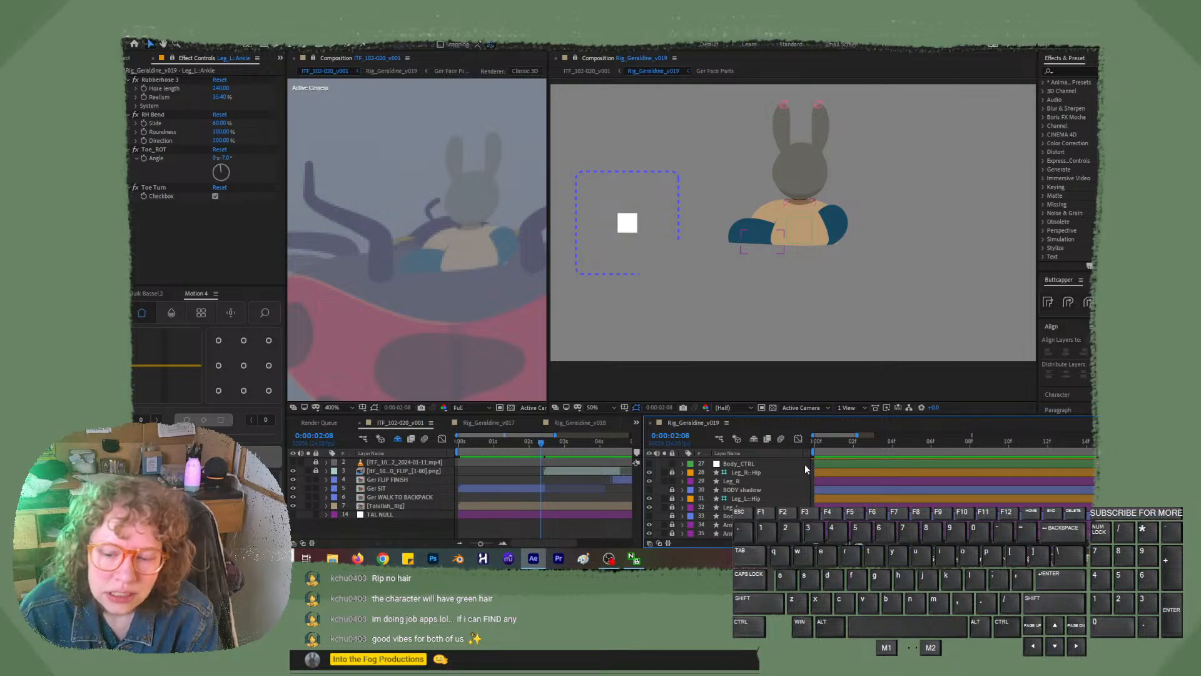
- Hide the rig's shy layers at 0:00:02:10 and select the Arm_L::Wrist controller
drag(543, 446, 543, 442)
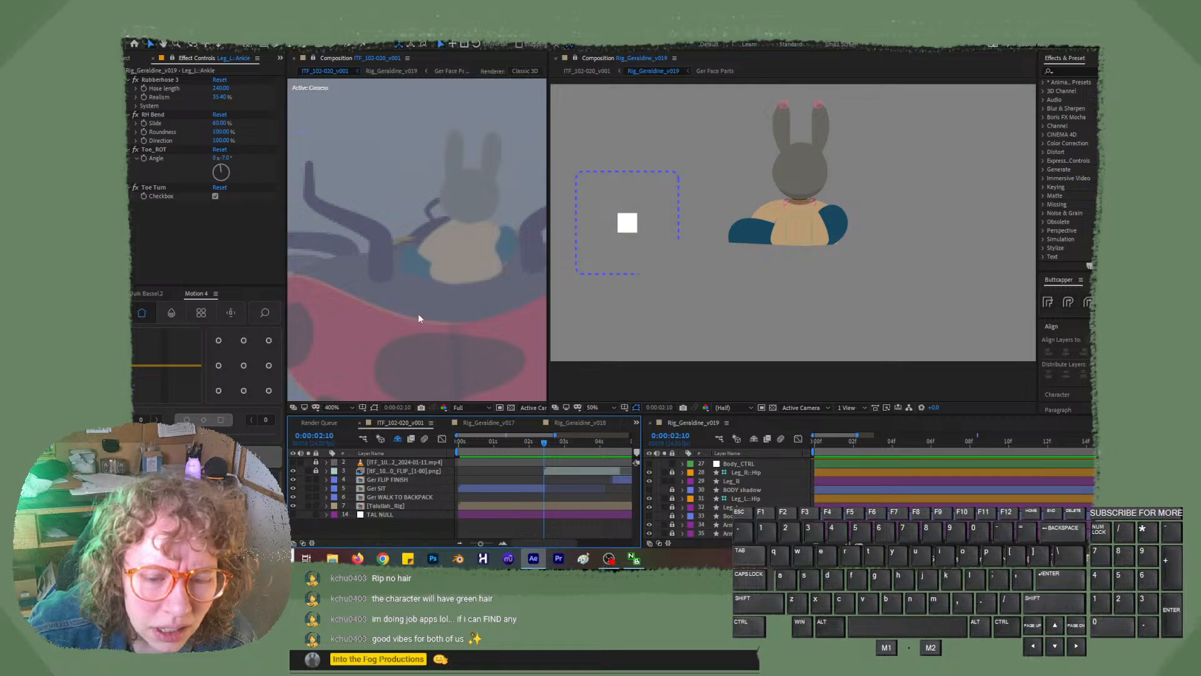
scroll(418, 319, up, 1)
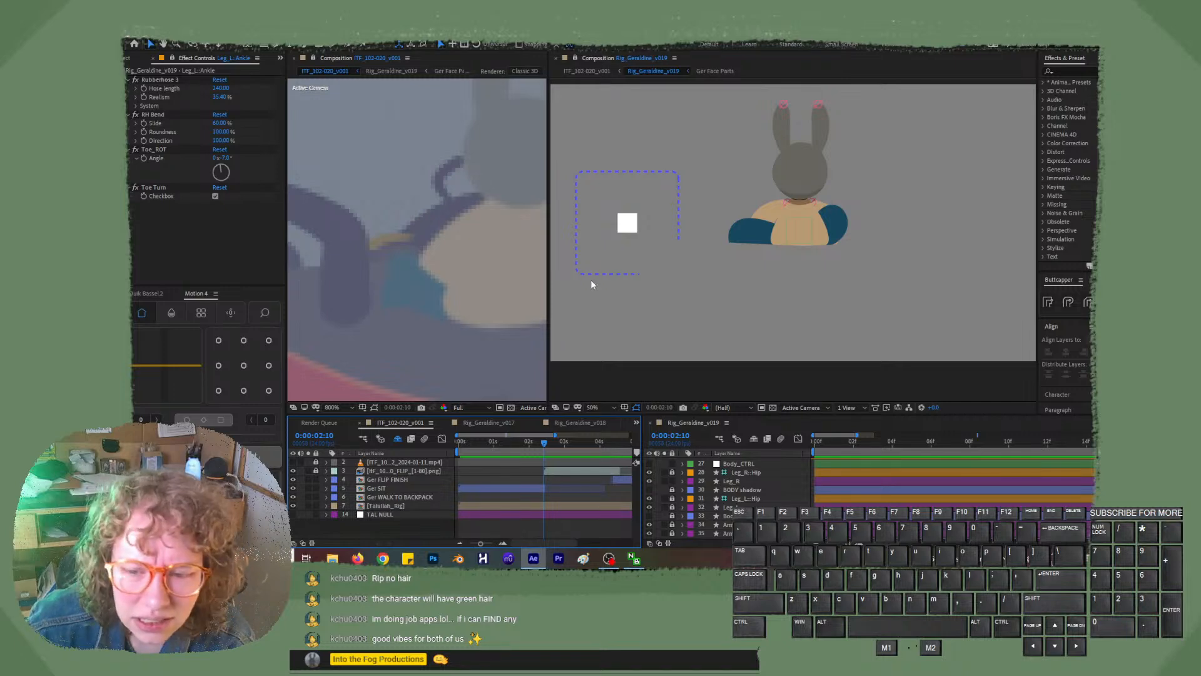
click(788, 286)
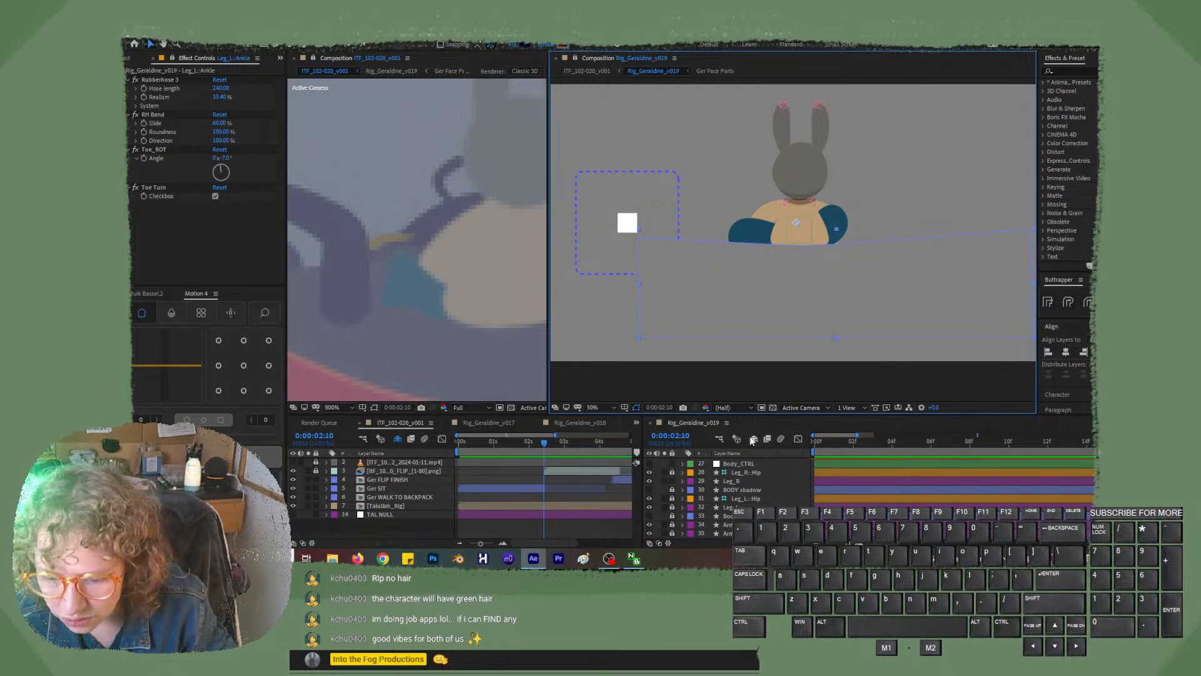
click(753, 440)
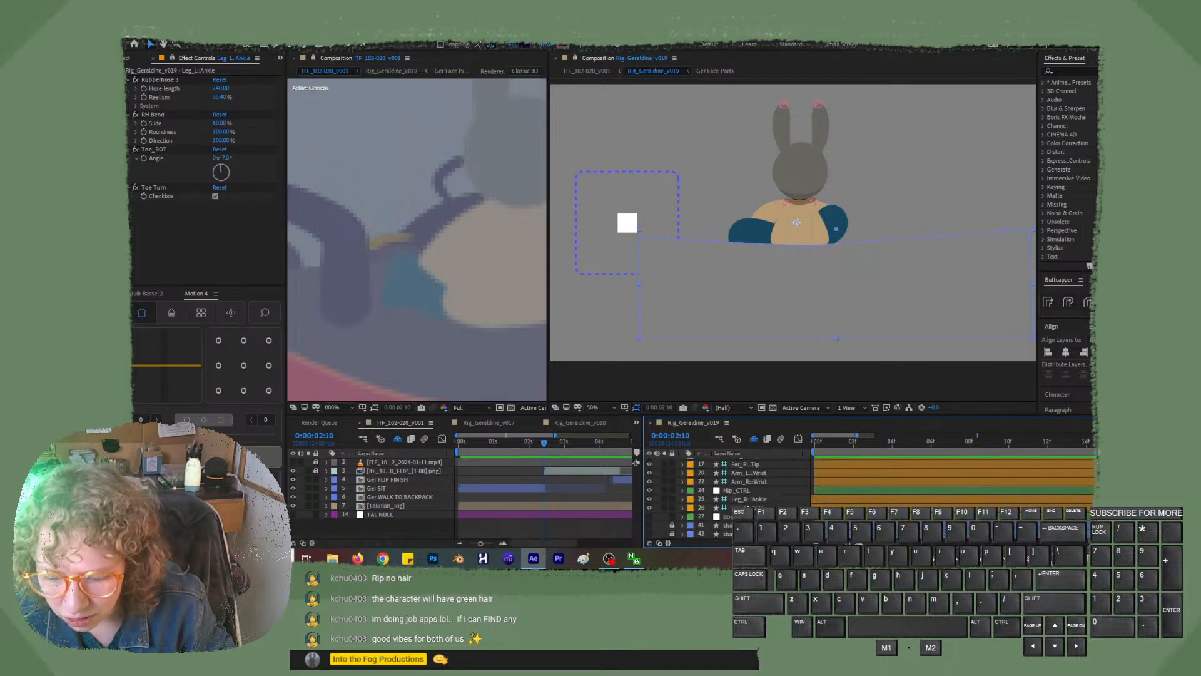
click(733, 482)
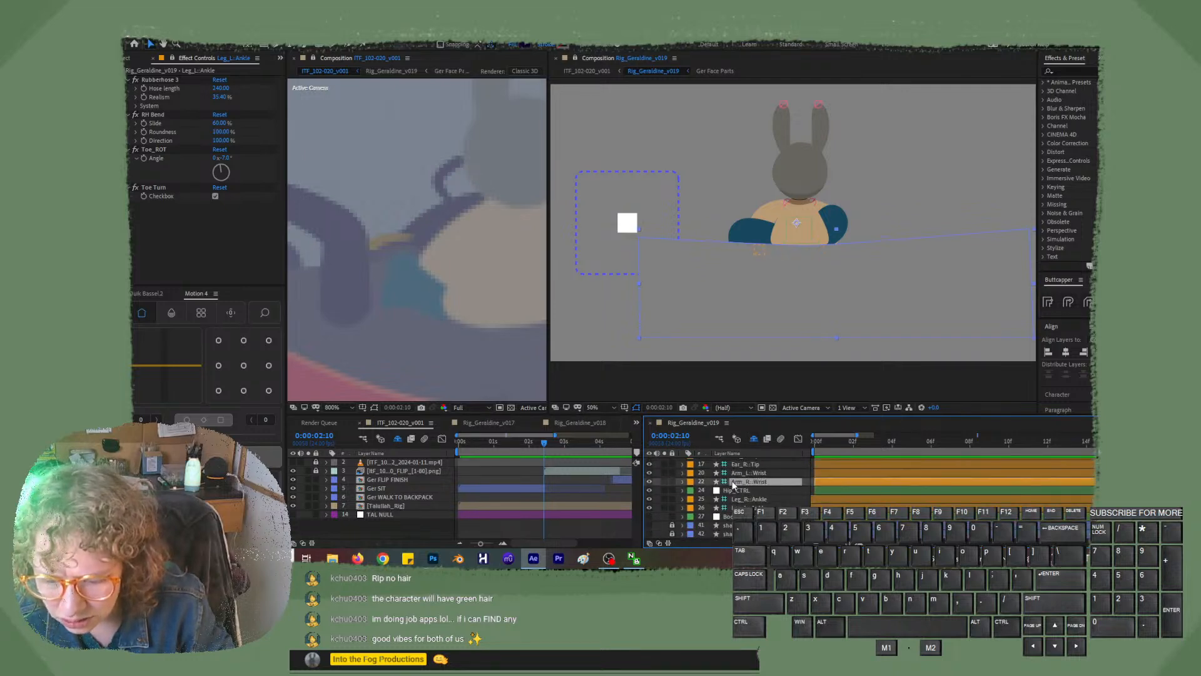
click(745, 473)
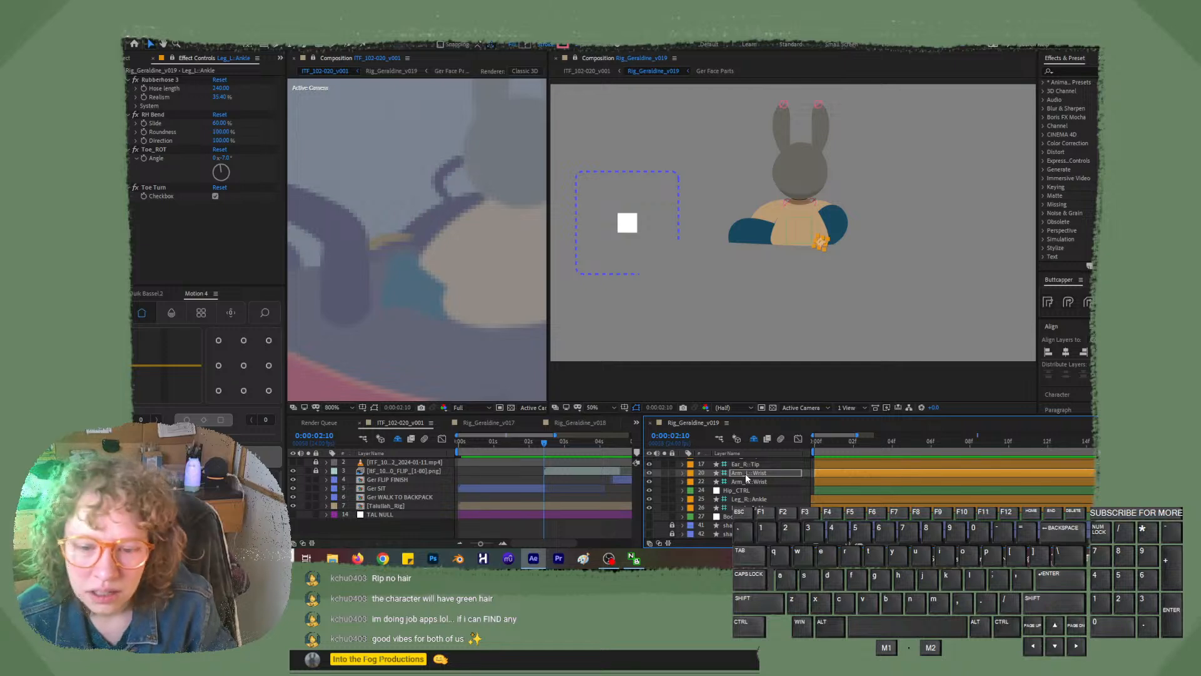
- Nudge the Arm_L::Wrist controller slightly down at 0:00:02:10 to match the reference, and move the current time to 0:00:02:12
scroll(426, 313, down, 1)
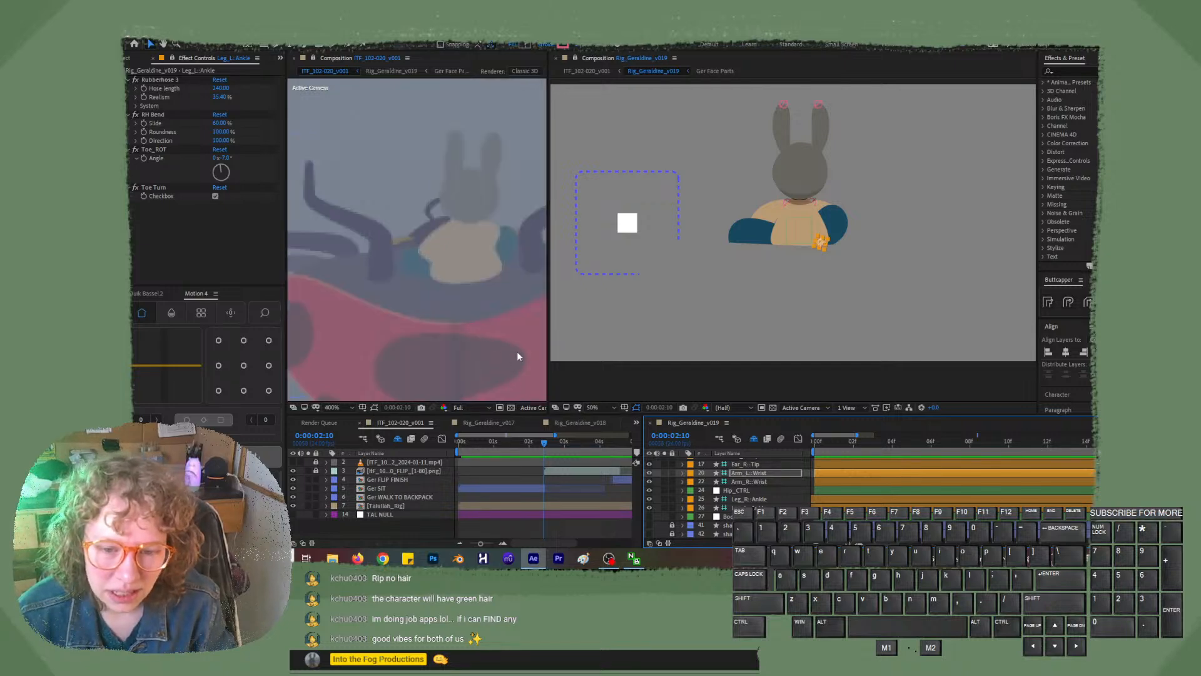
click(544, 443)
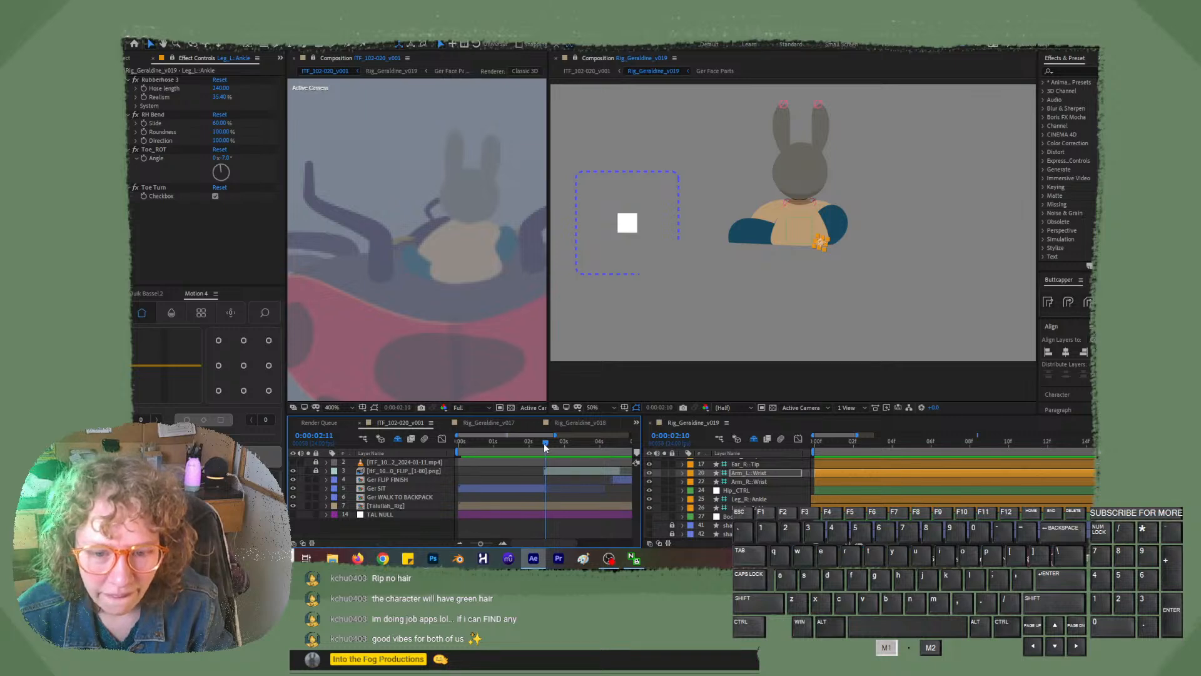
mouse_move(545, 446)
mouse_down()
mouse_move(533, 445)
mouse_move(543, 446)
mouse_up()
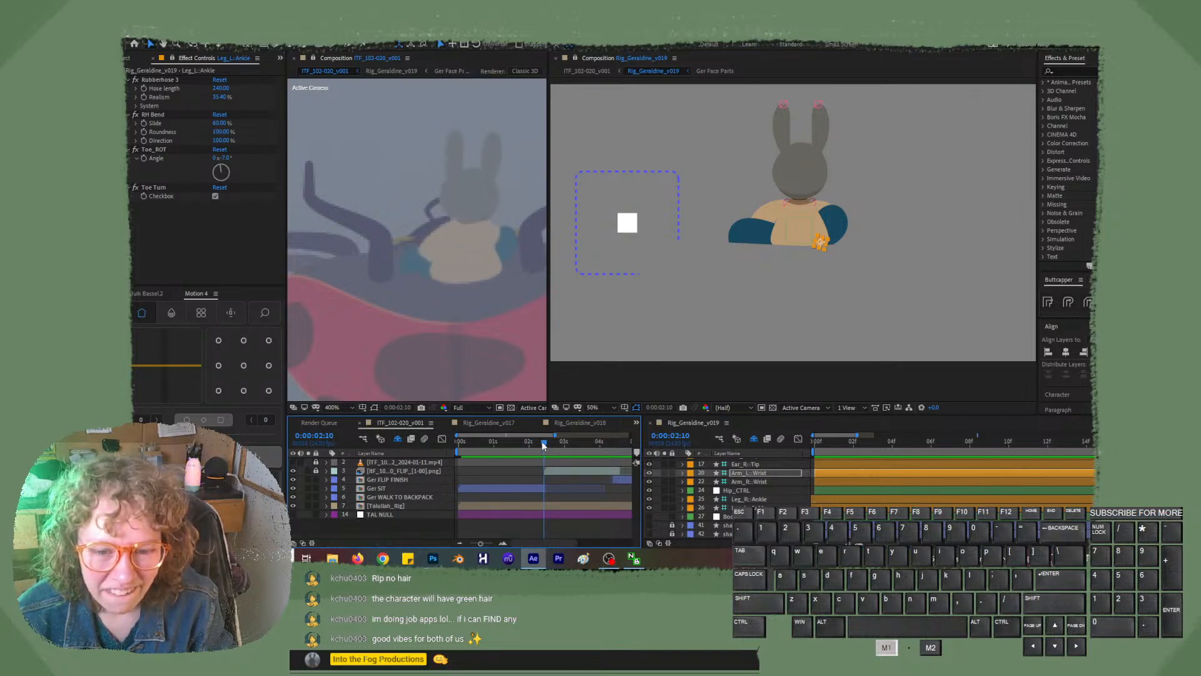
click(823, 246)
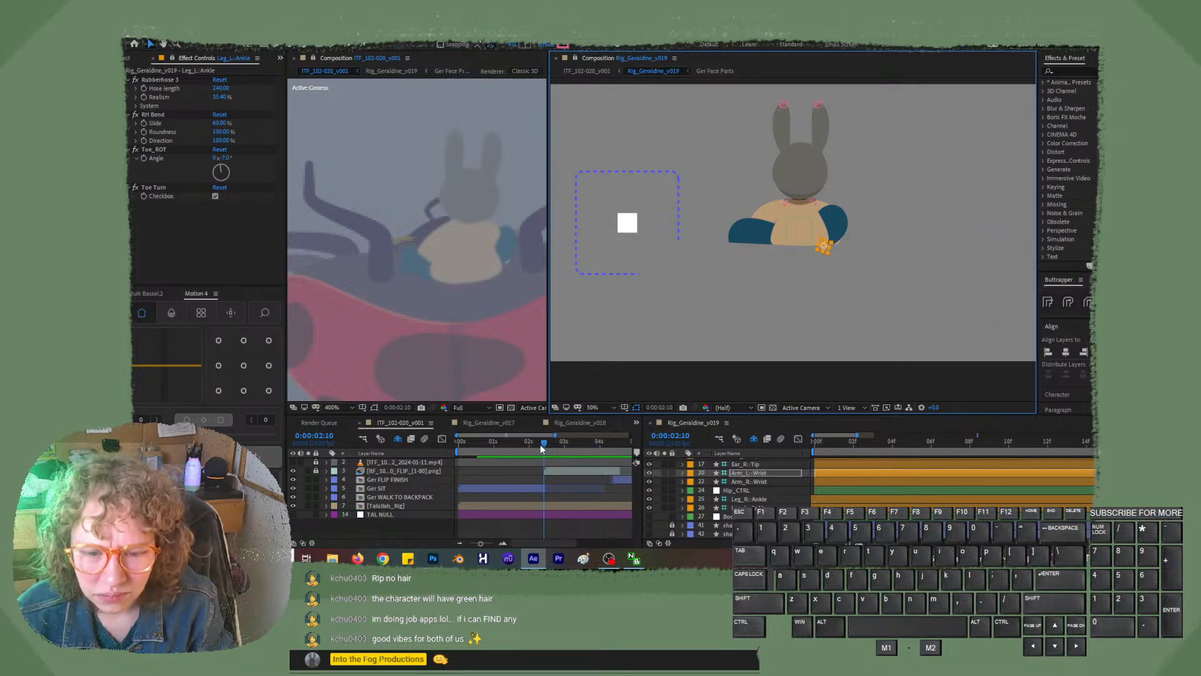
mouse_move(539, 444)
mouse_down()
mouse_move(529, 445)
mouse_move(543, 446)
mouse_up()
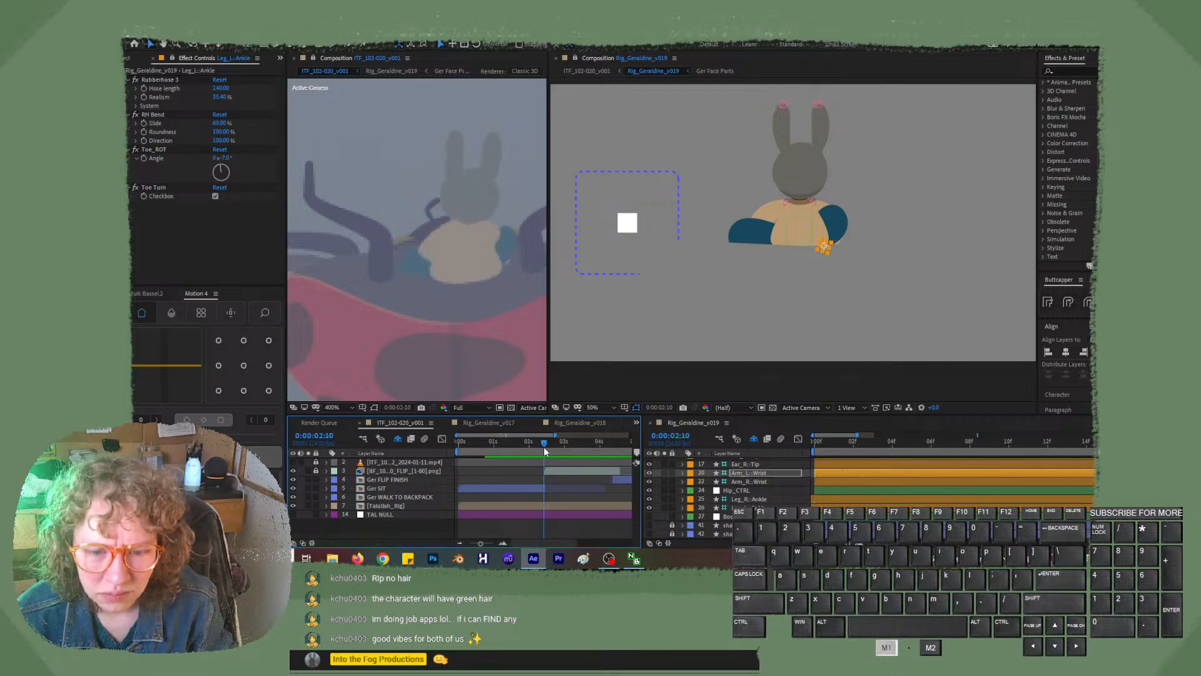
drag(823, 247, 824, 253)
click(544, 447)
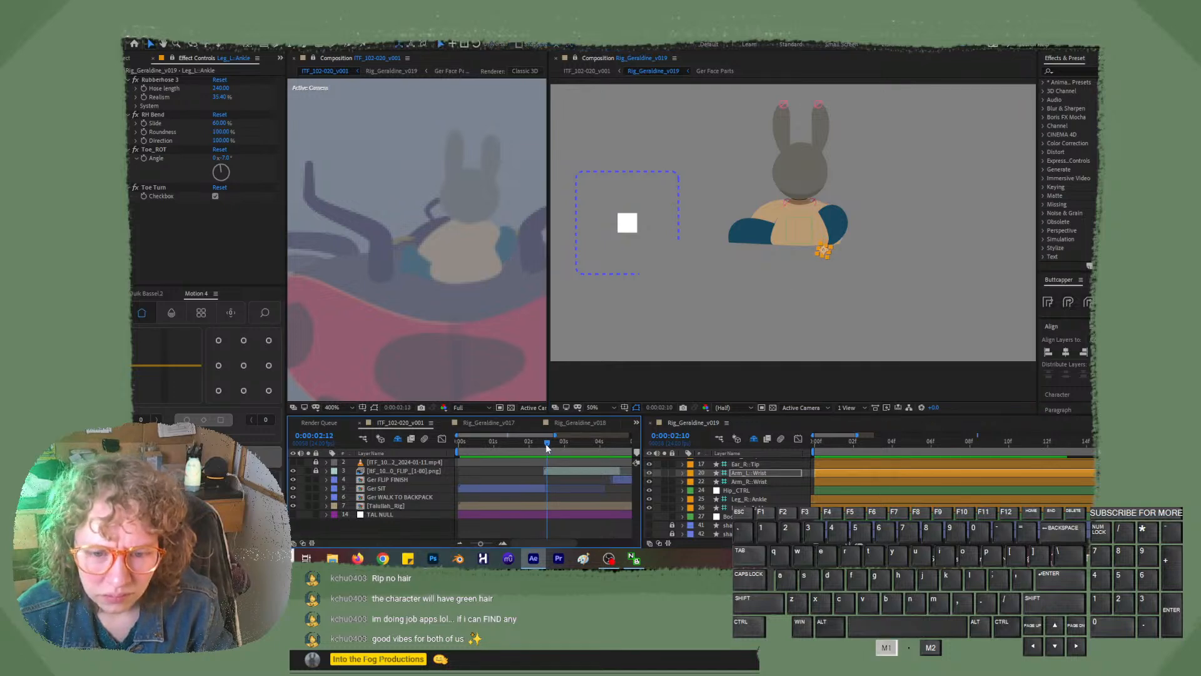
mouse_move(544, 447)
mouse_down()
mouse_move(533, 445)
mouse_move(548, 444)
mouse_up()
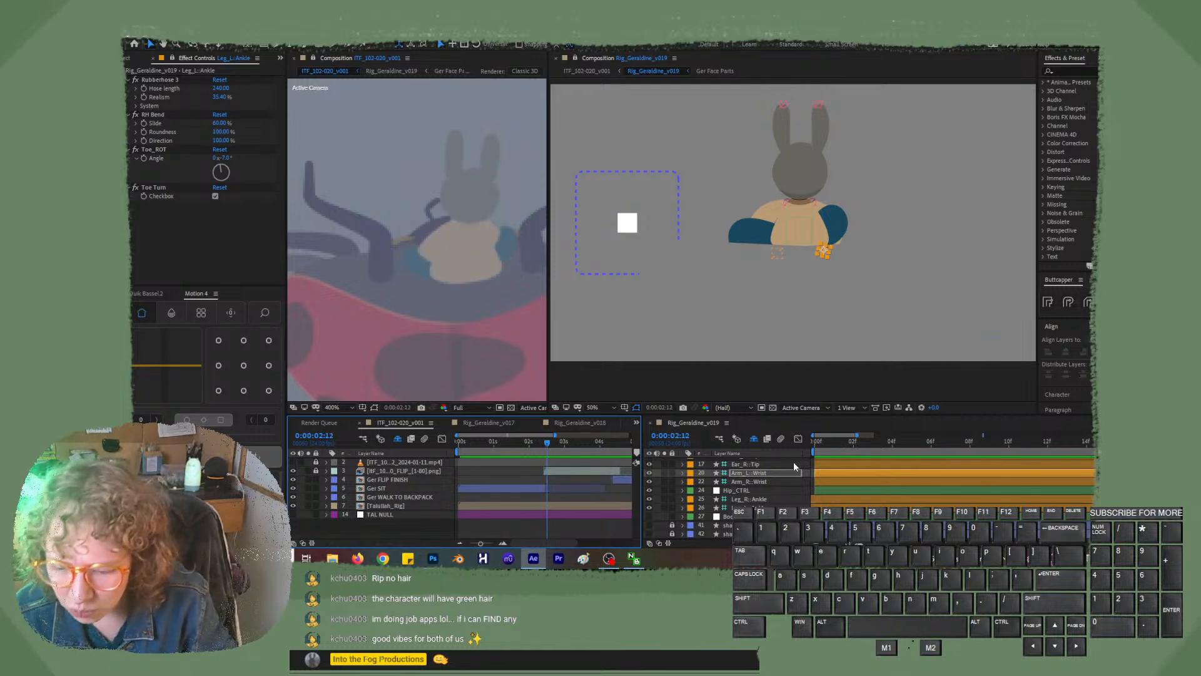
- Show the rig's shy layers, set the current time to 0:00:02:09, unlock BODY-Front and reveal its Scale property
click(755, 439)
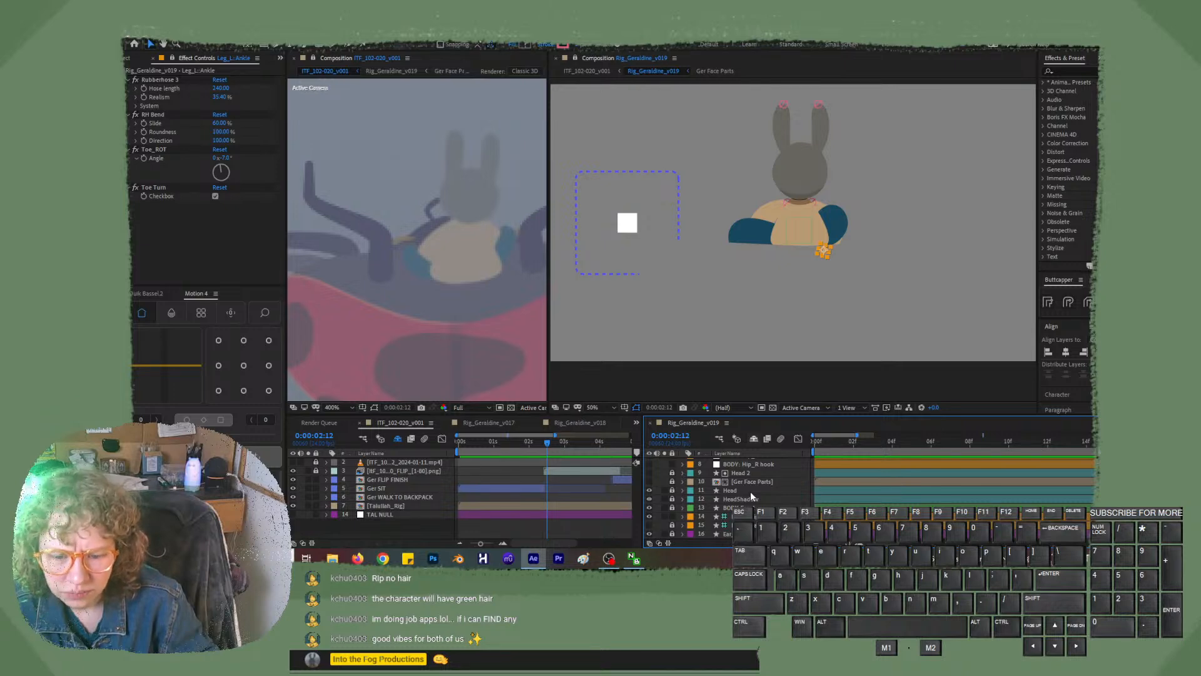
scroll(750, 490, down, 1)
click(543, 443)
drag(542, 443, 541, 443)
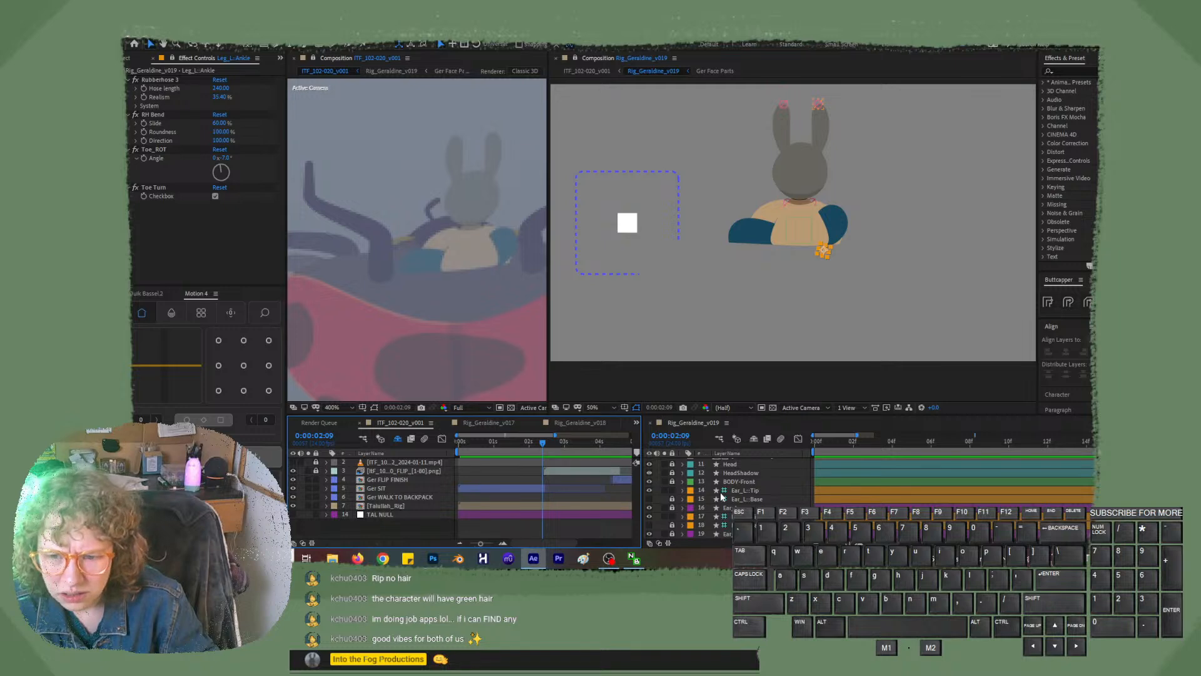
click(680, 482)
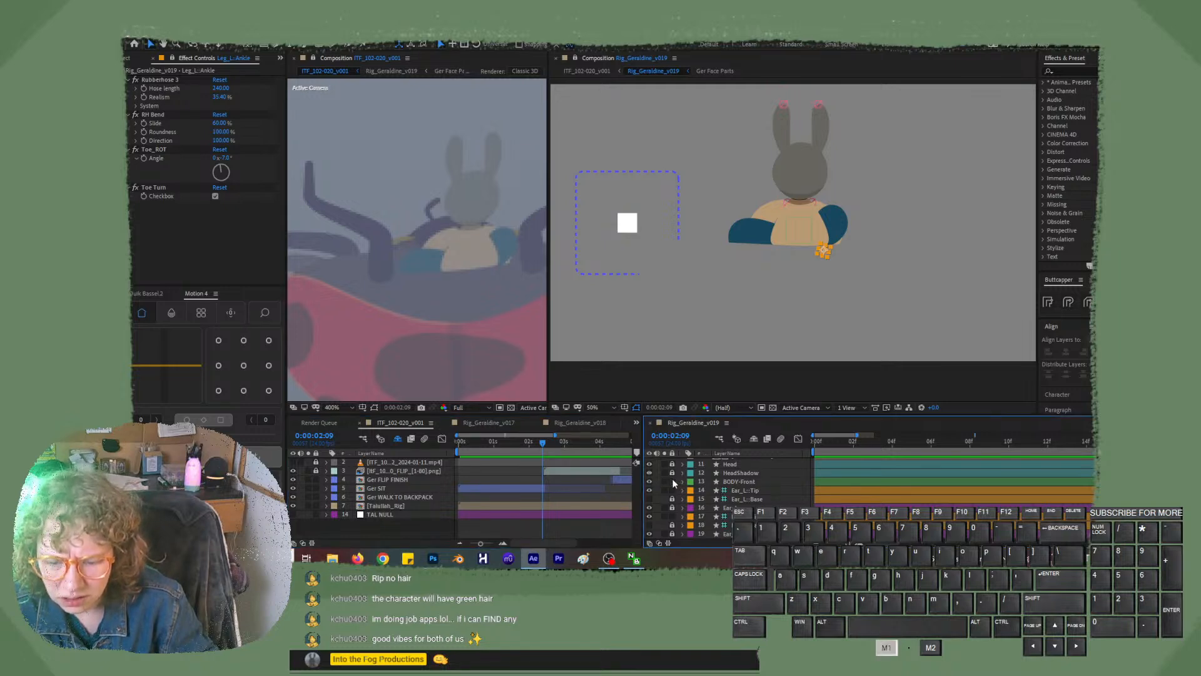
click(728, 483)
key(s)
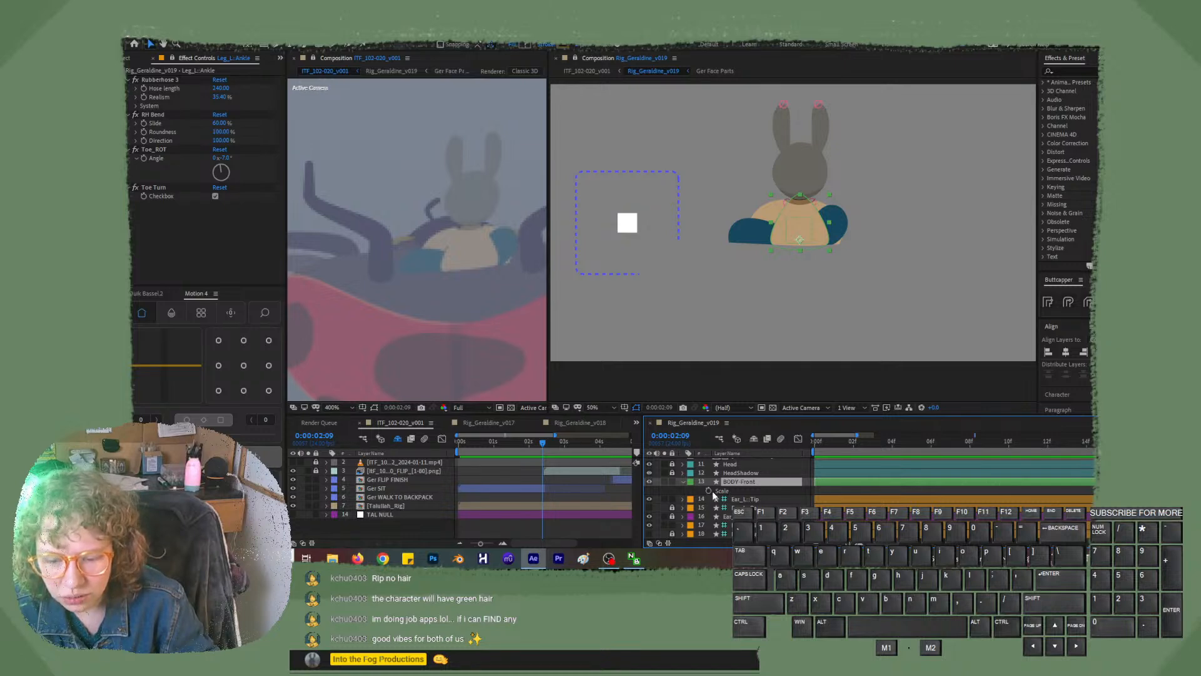
- Display the Modes column in the rig timeline and scale the BODY-Front layer to 71%
right_click(757, 458)
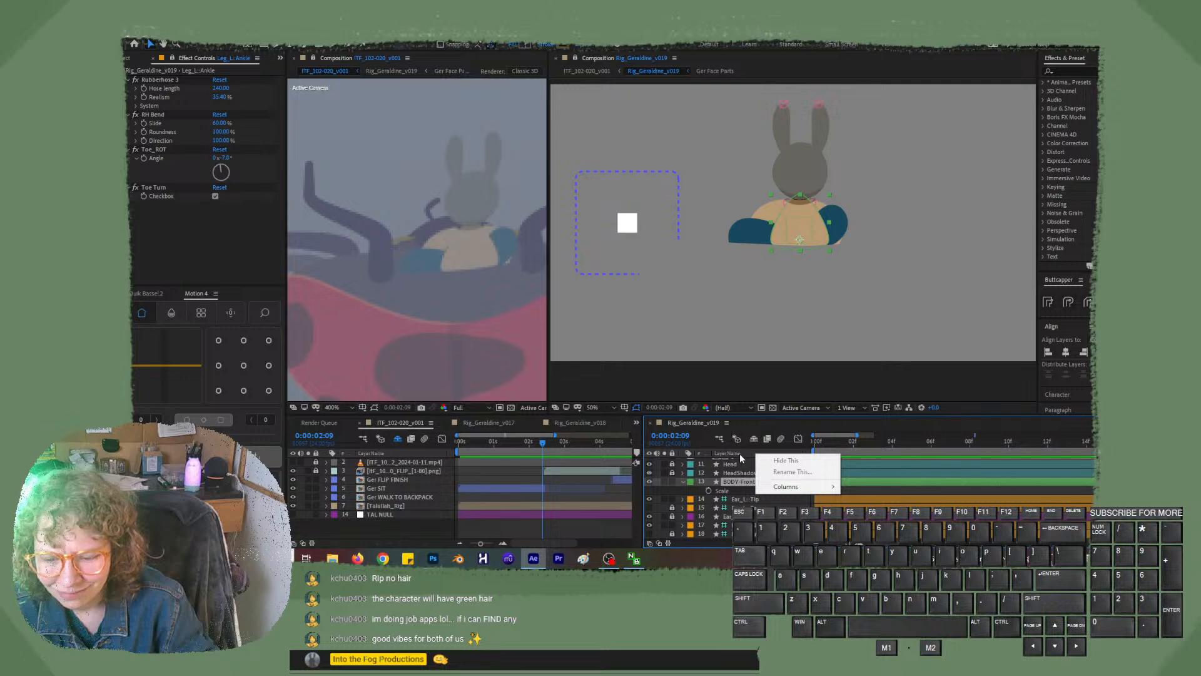
mouse_move(783, 486)
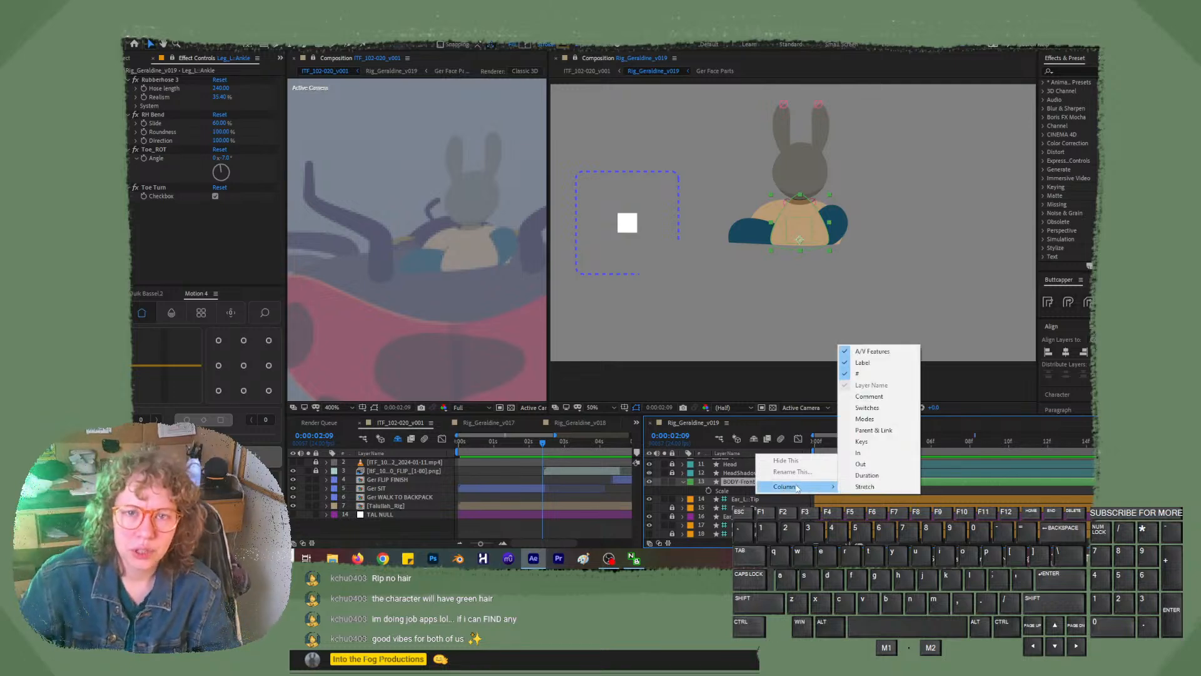
click(888, 425)
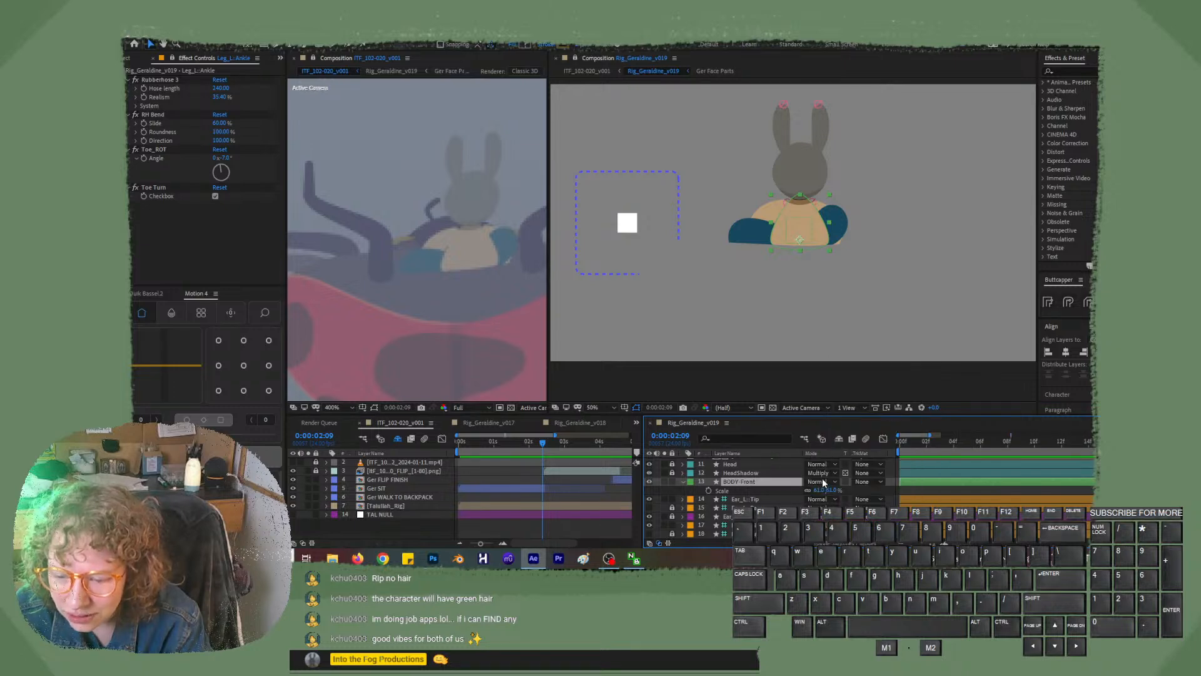
drag(822, 491, 824, 491)
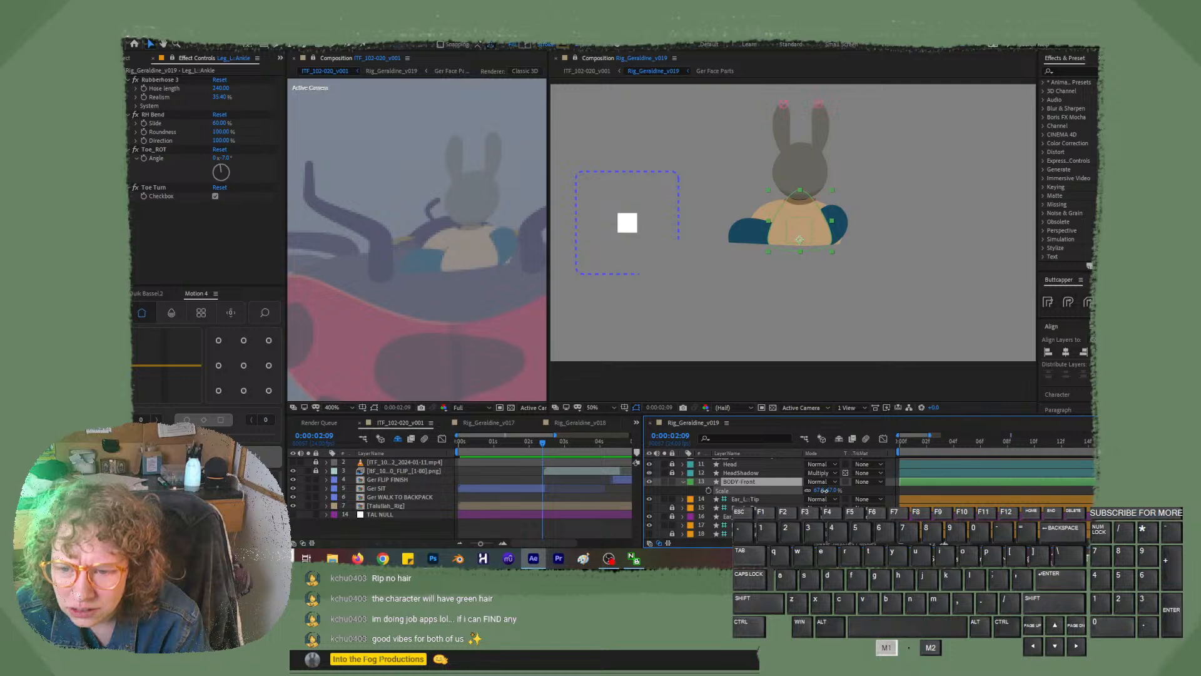
drag(825, 491, 829, 491)
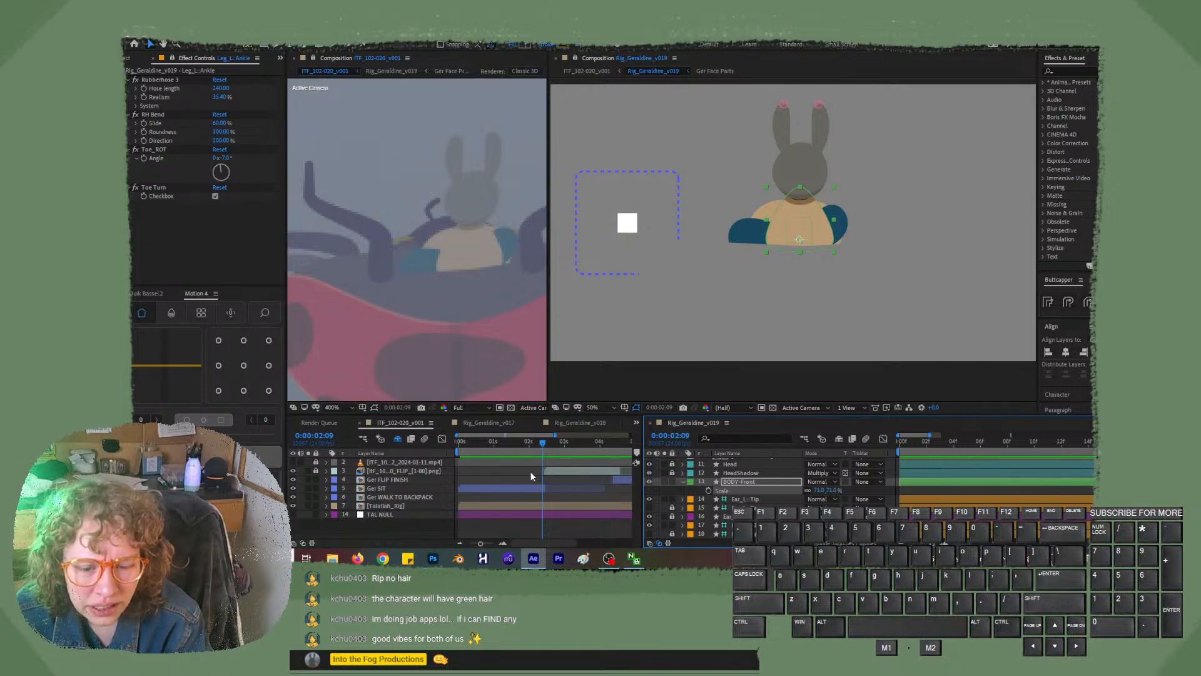
- Check the body against the reference frames around 0:00:02:07, and unlock and select the Leg_L layer
drag(542, 443, 530, 431)
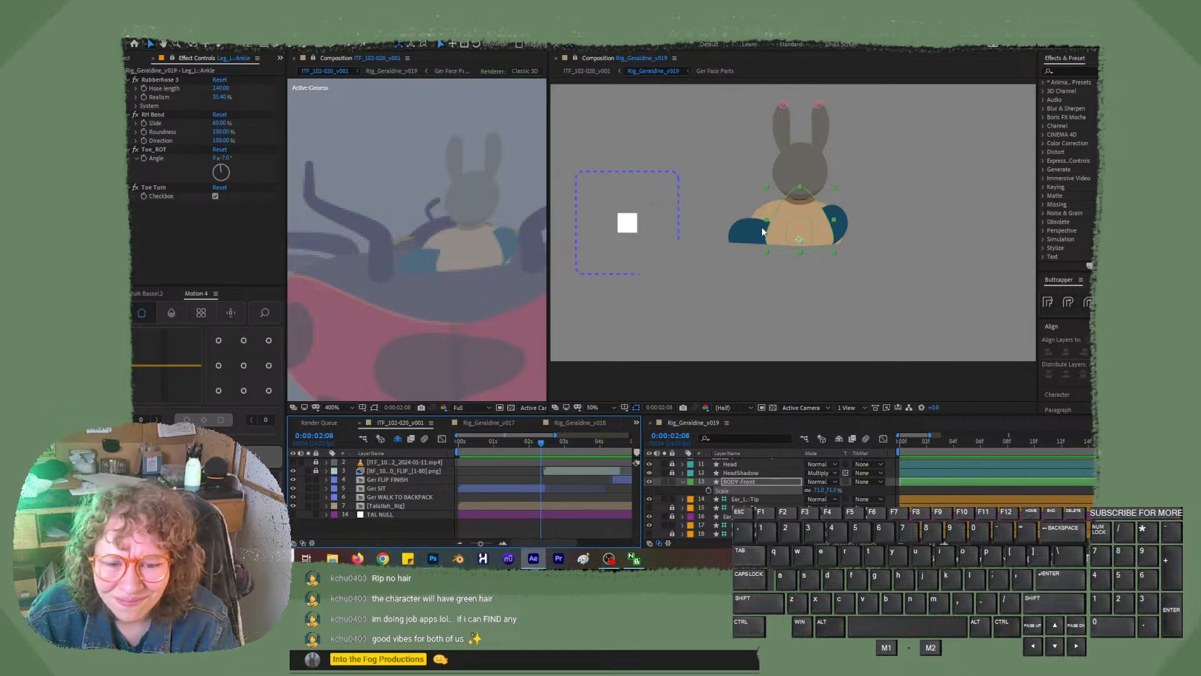
drag(544, 443, 545, 442)
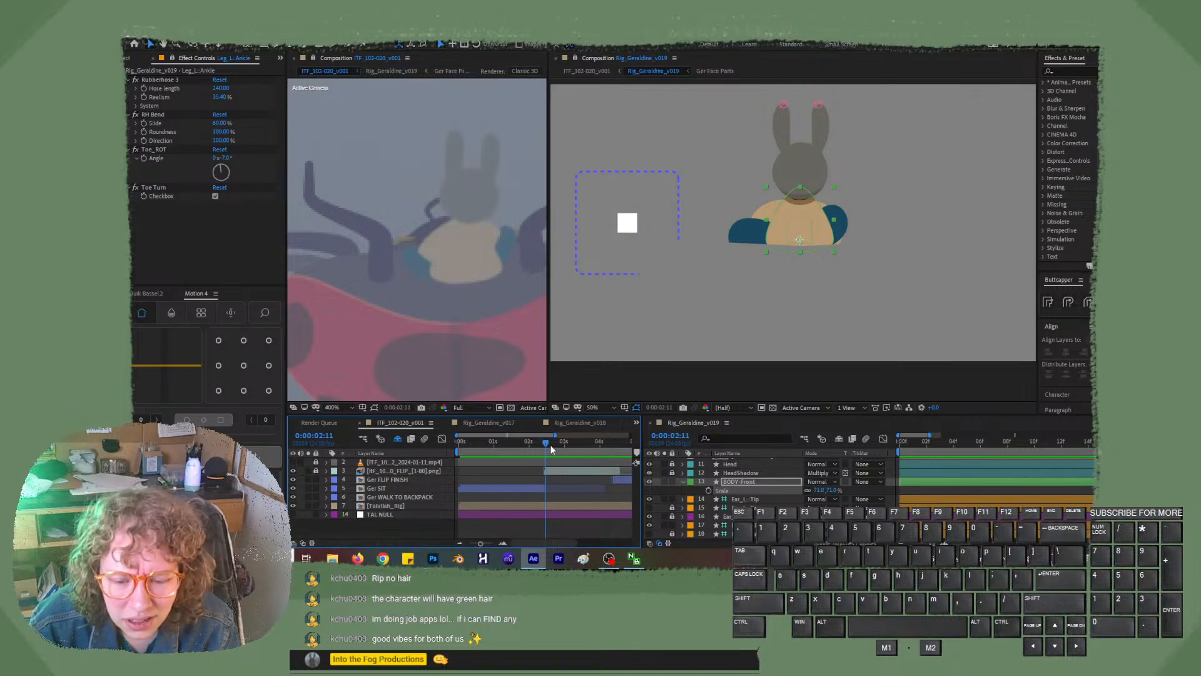
drag(545, 443, 541, 445)
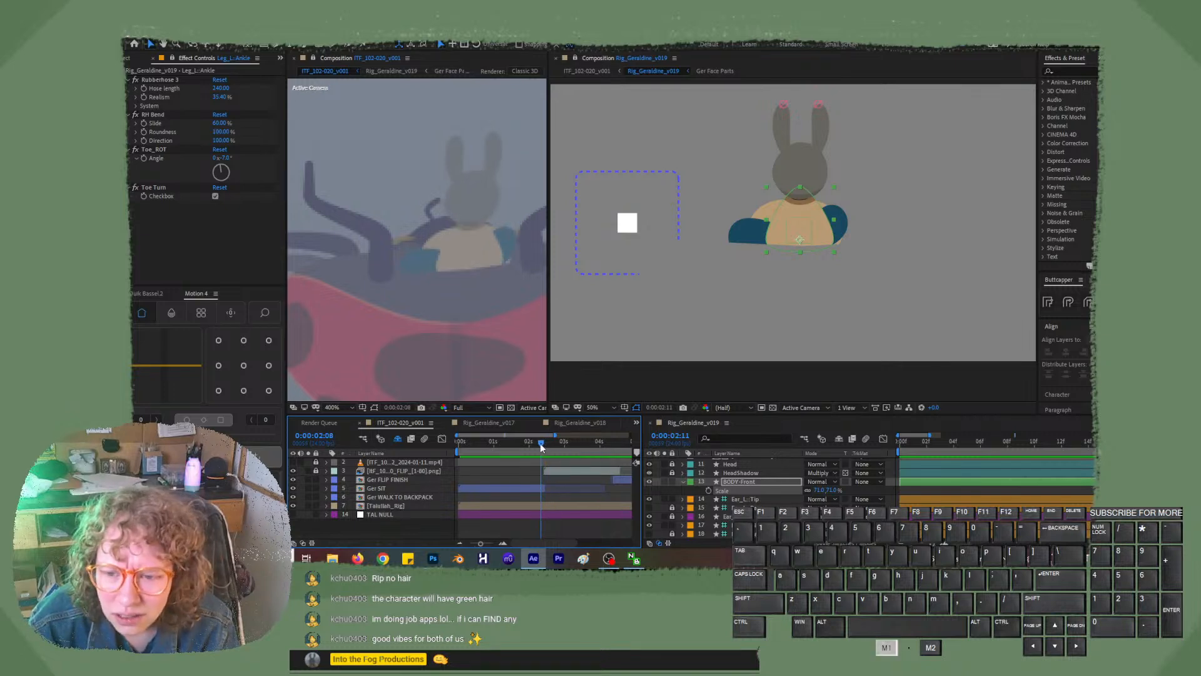
drag(542, 445, 542, 446)
scroll(748, 503, down, 5)
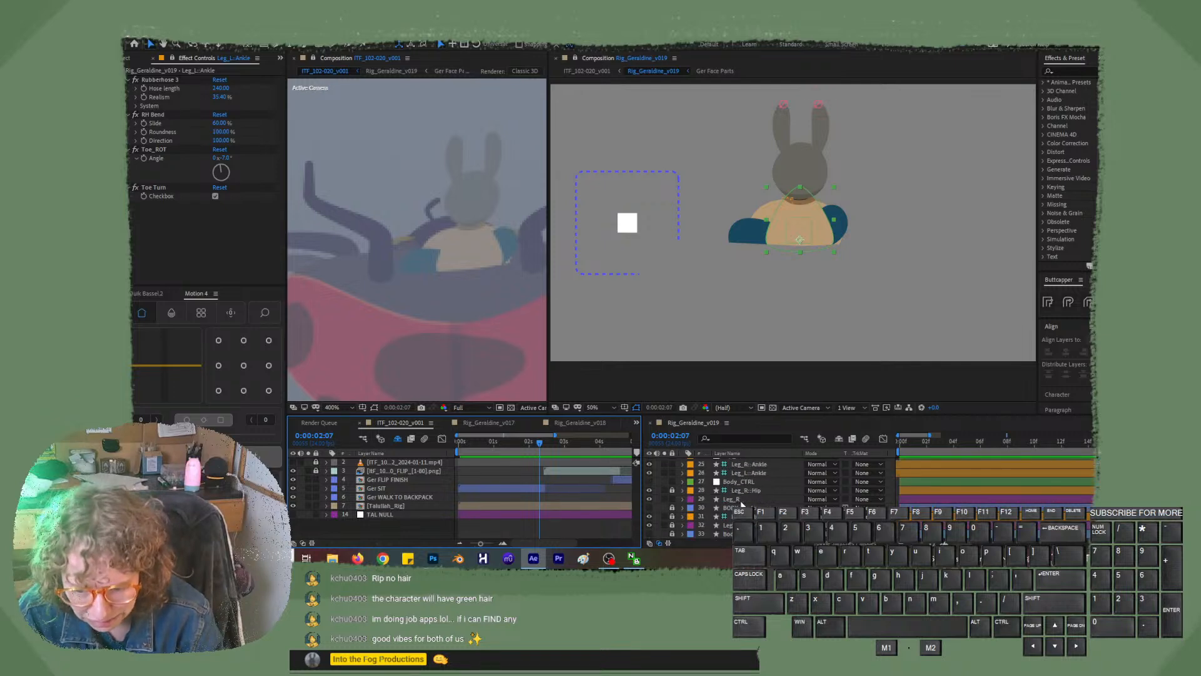
scroll(743, 504, down, 1)
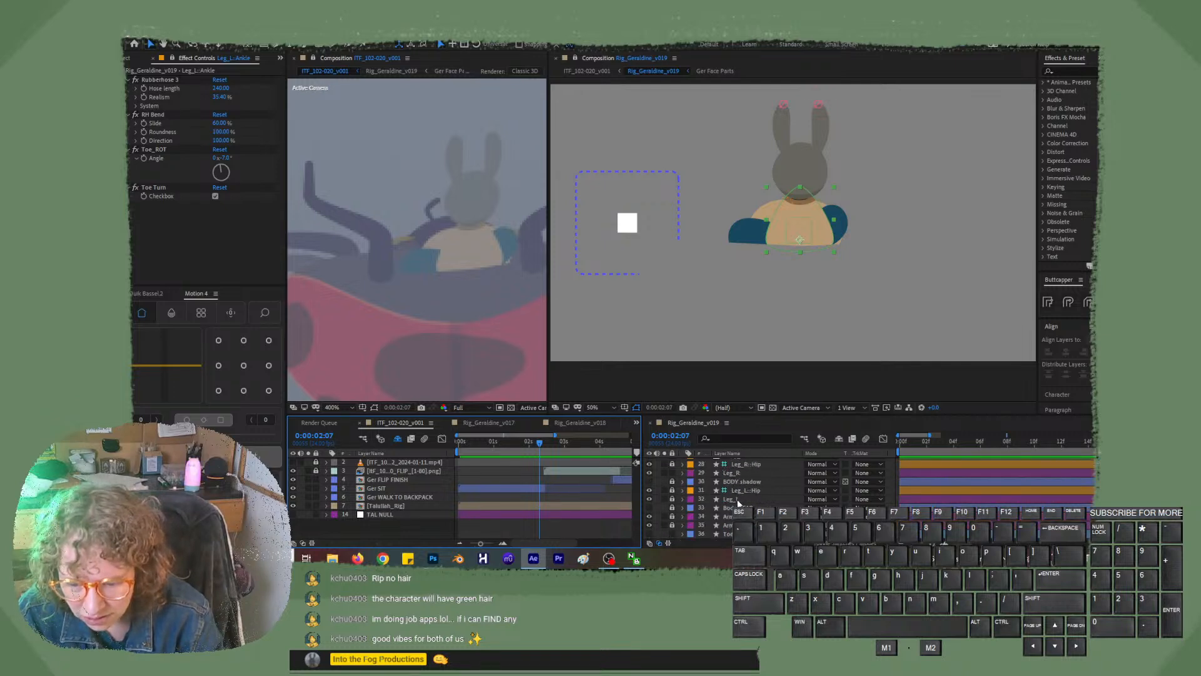
click(674, 499)
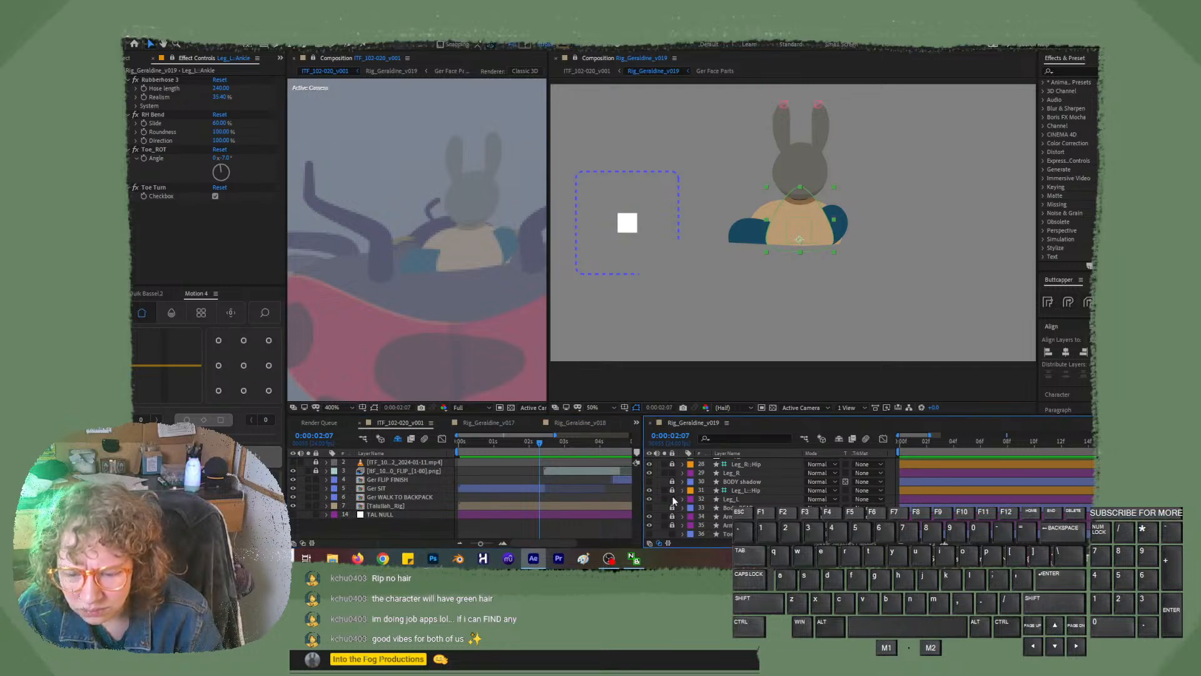
click(736, 498)
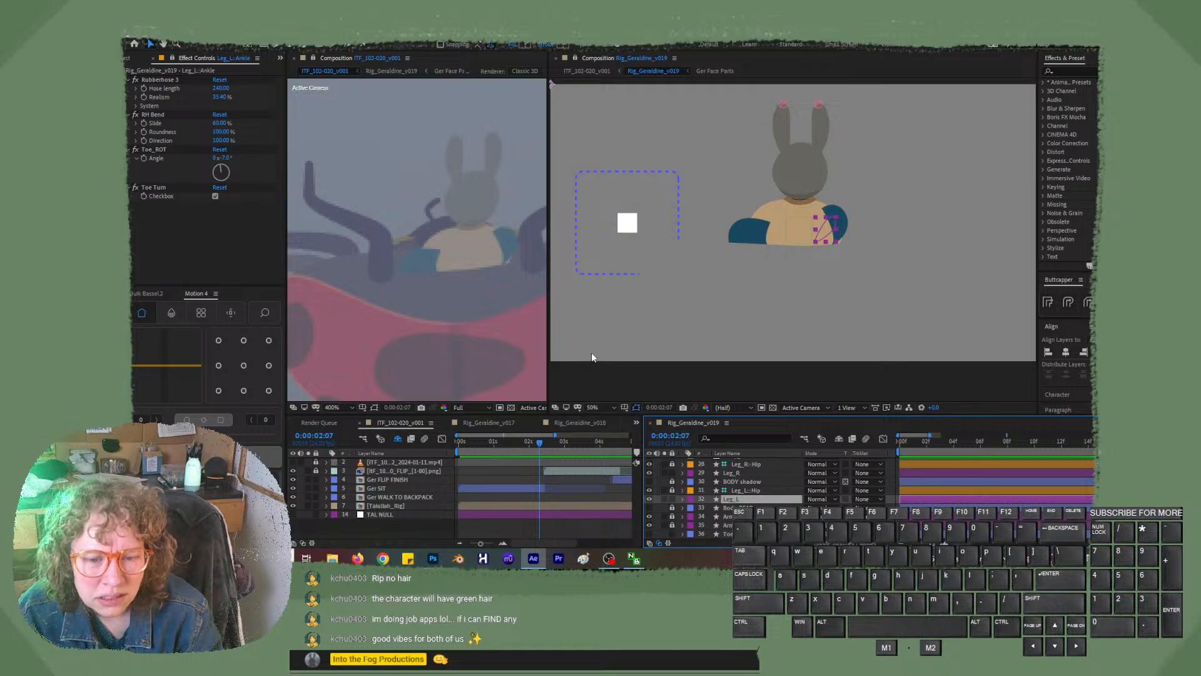
- Hide the rig's shy layers at 0:00:02:10 and nudge the Arm_R::Wrist controller slightly left
click(541, 444)
drag(540, 445, 543, 441)
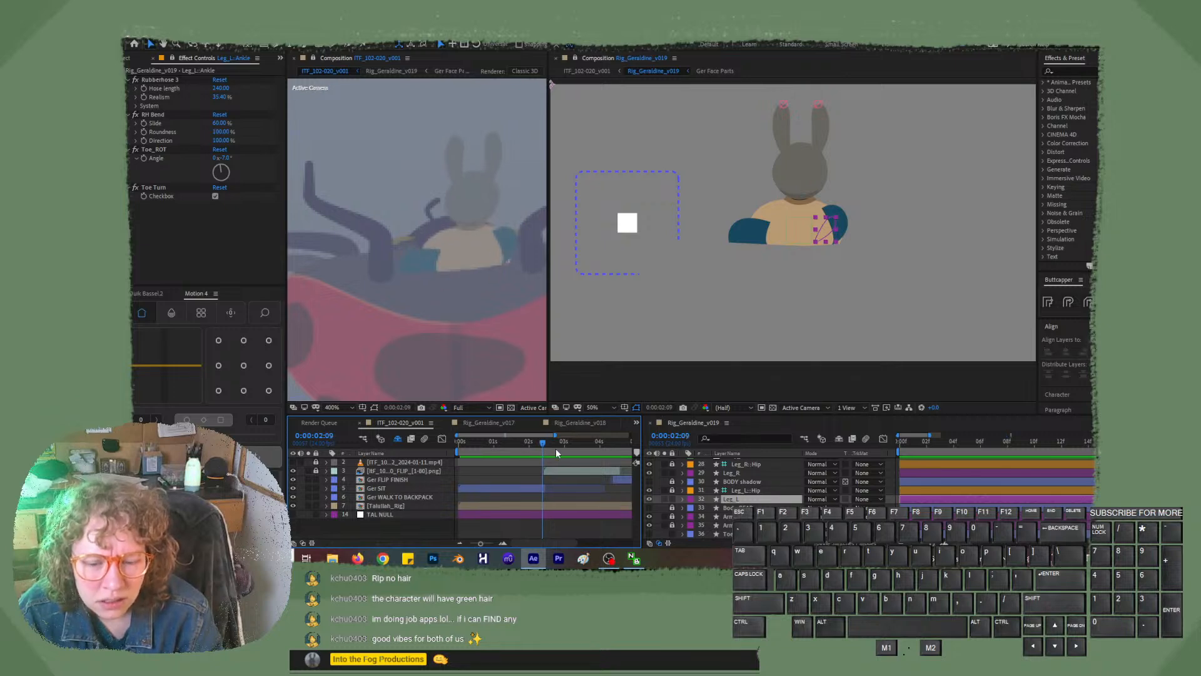
drag(542, 441, 545, 442)
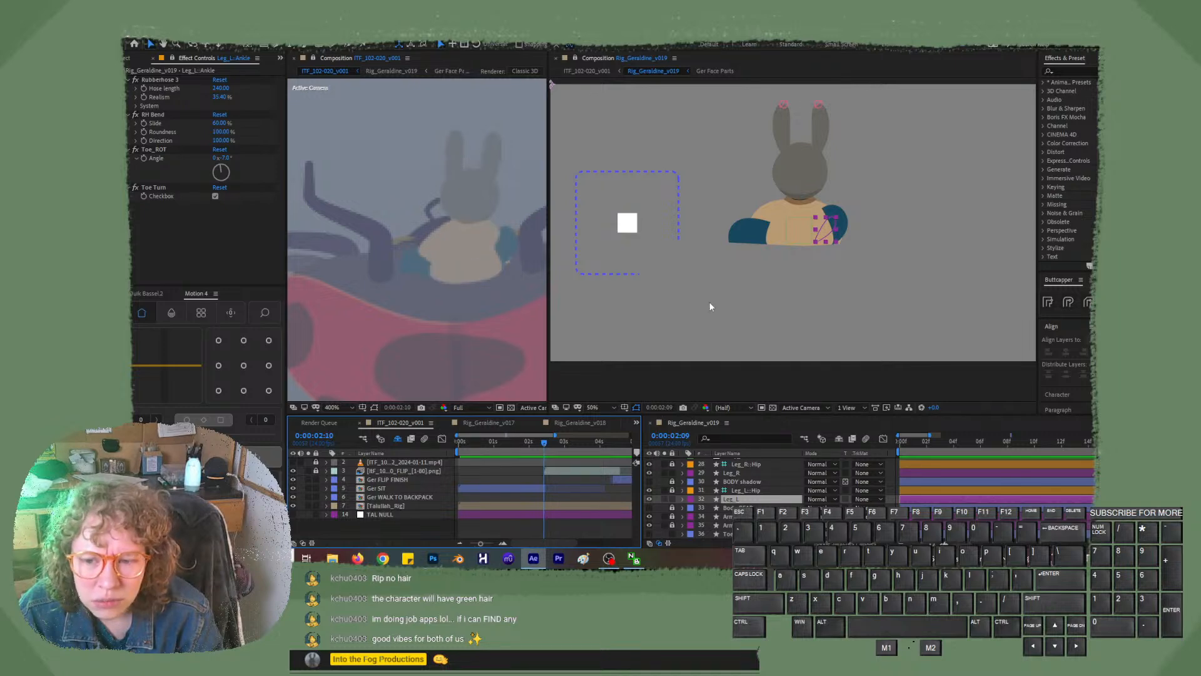
click(840, 439)
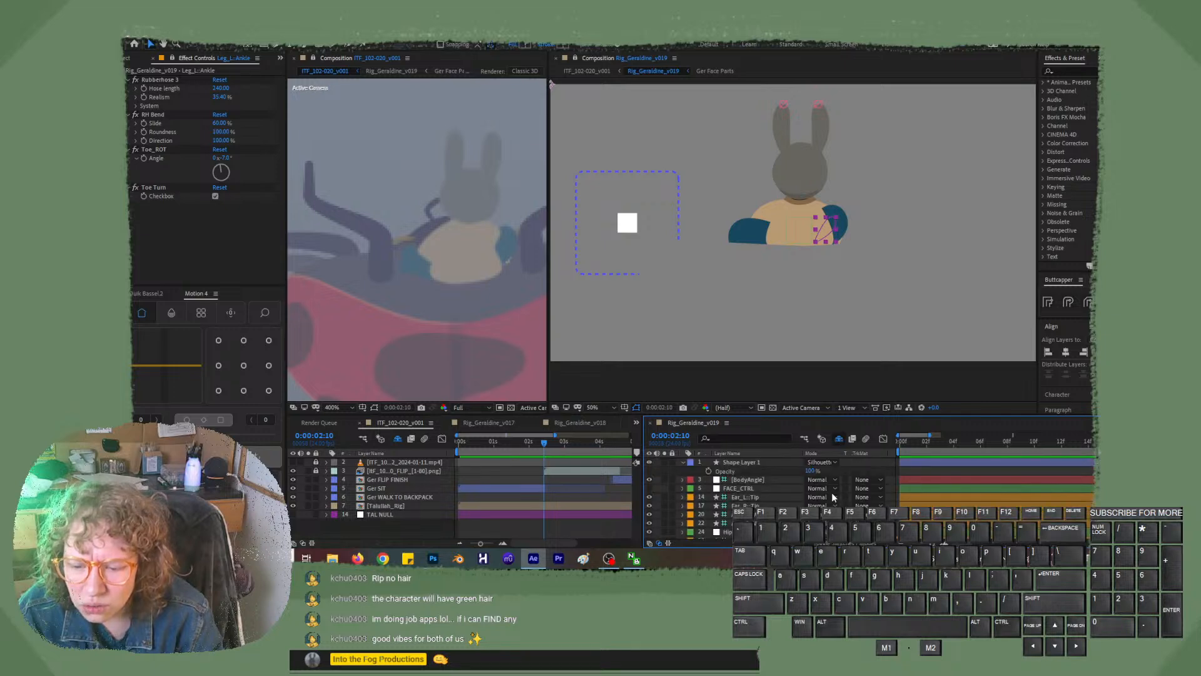
scroll(813, 497, down, 1)
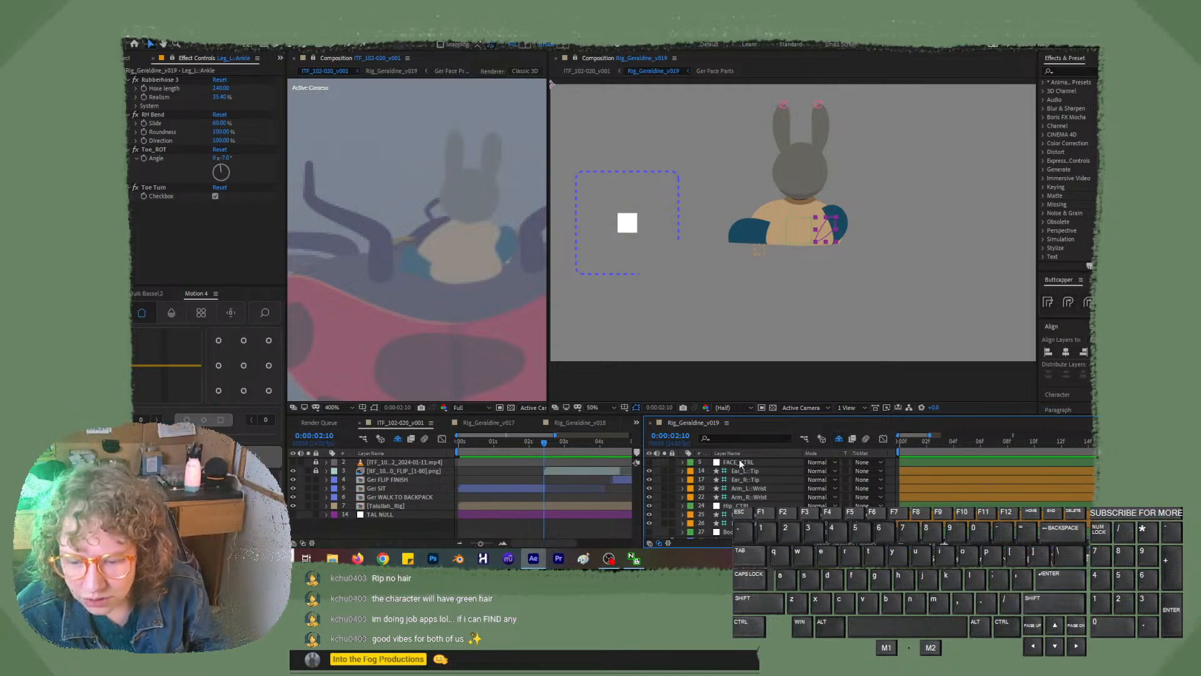
click(752, 498)
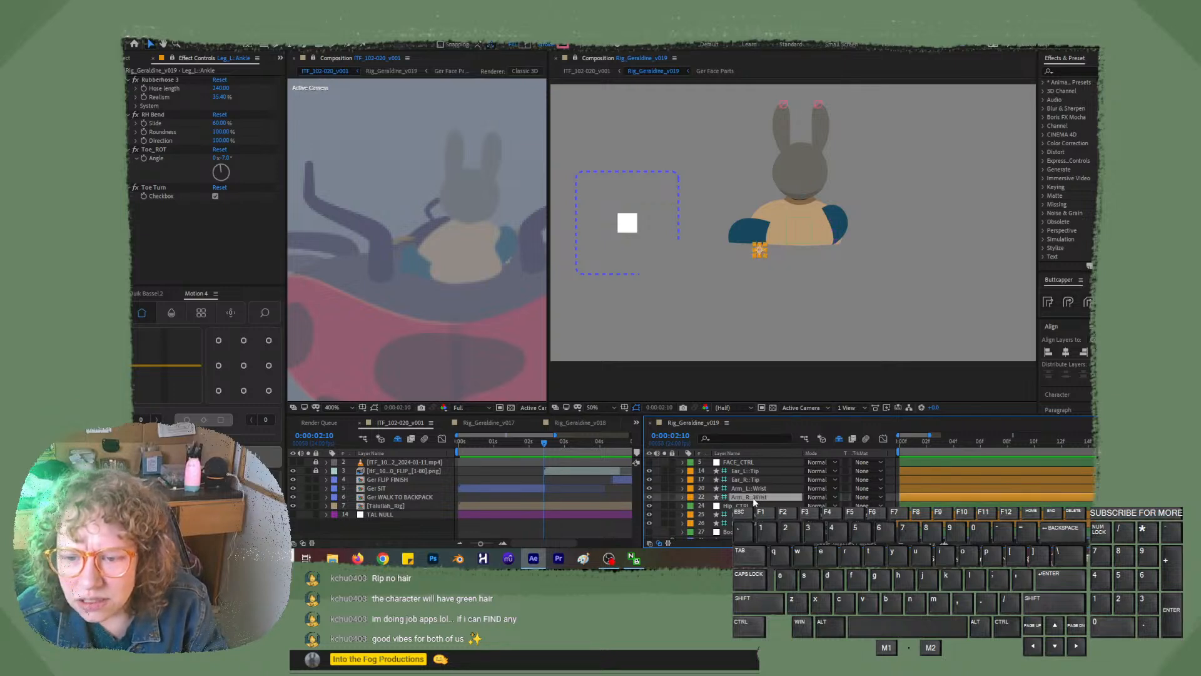
key(Return)
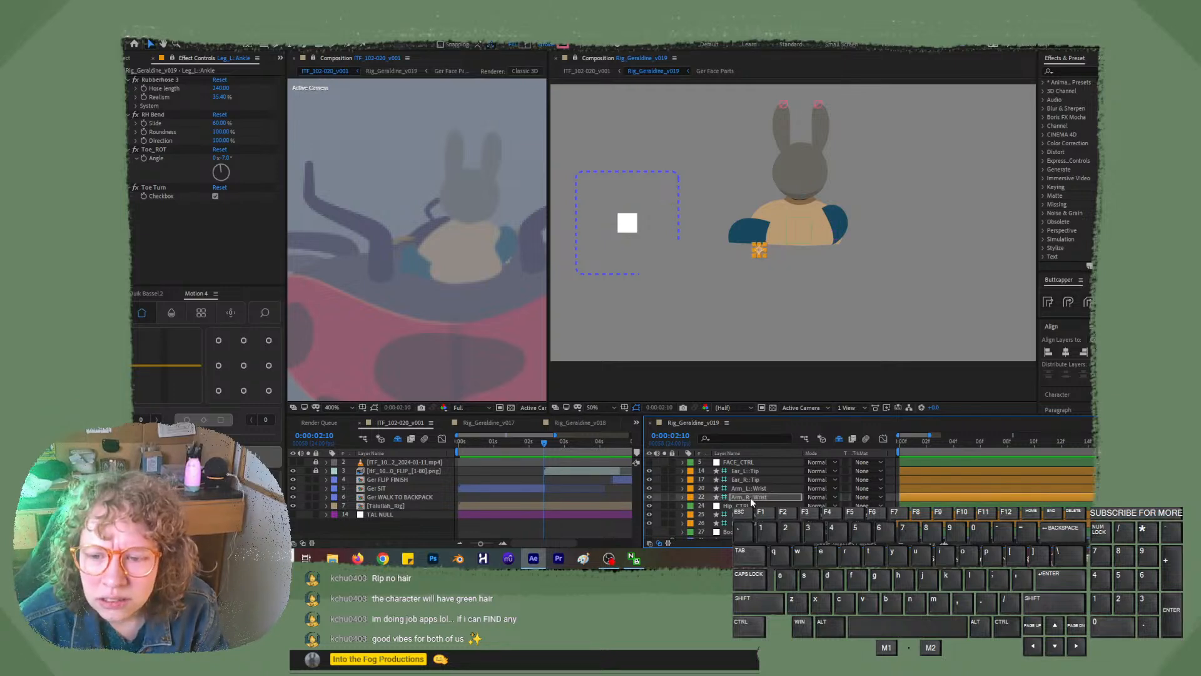
key(Left)
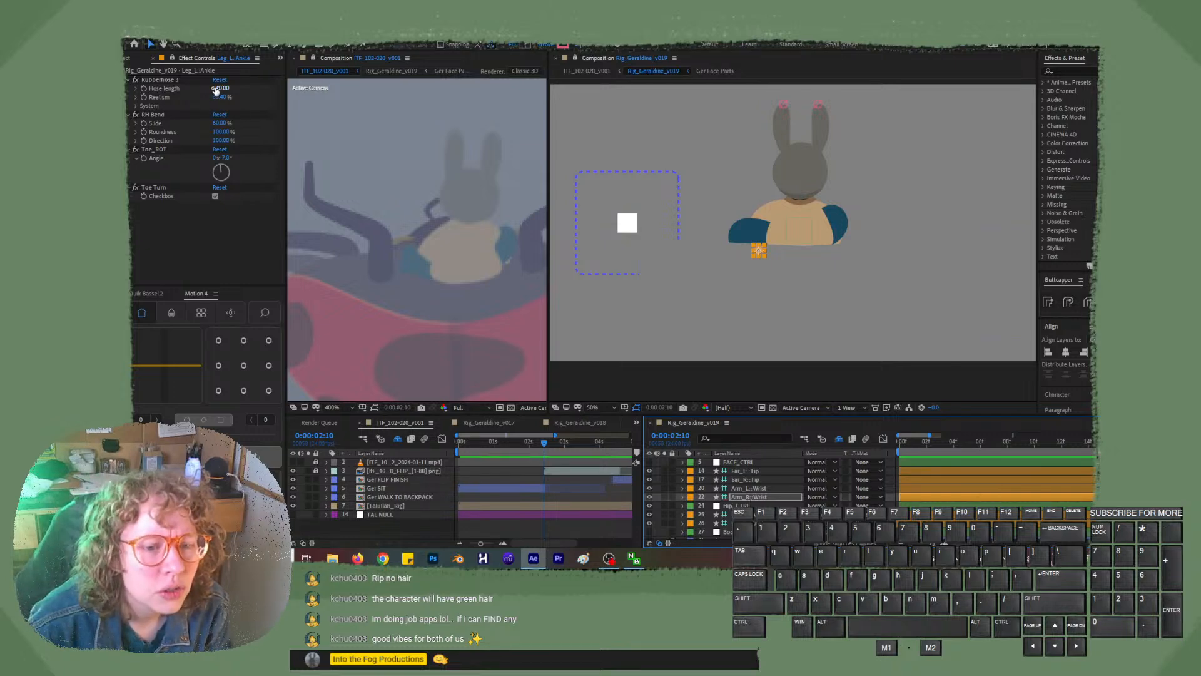
- Shorten the Leg_L::Ankle controller's Rubberhose hose length to 218, undoing the accidental removal of the effect
drag(220, 88, 208, 88)
key(ctrl+x)
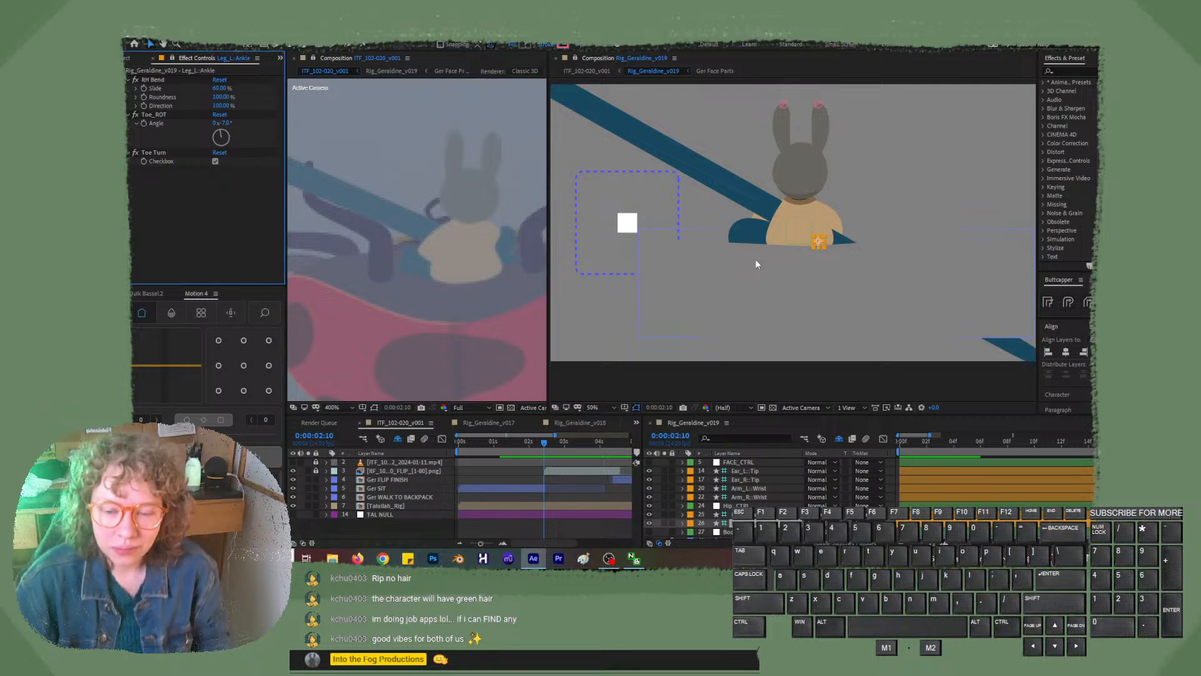
key(ctrl+z)
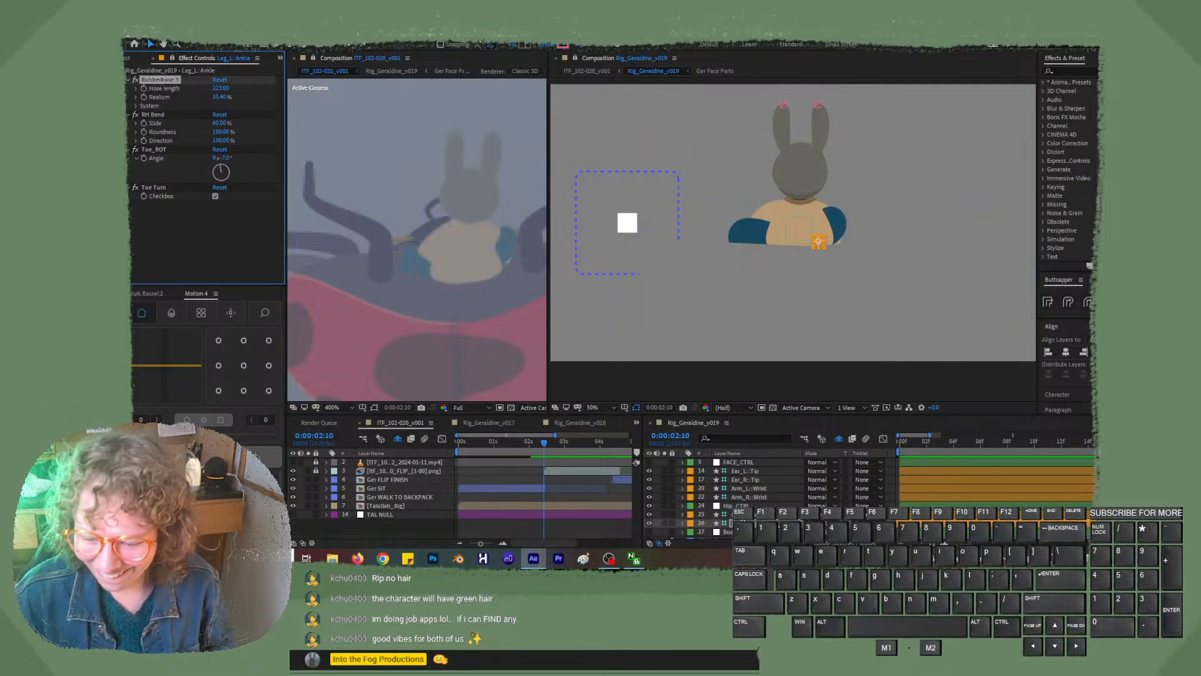
click(759, 495)
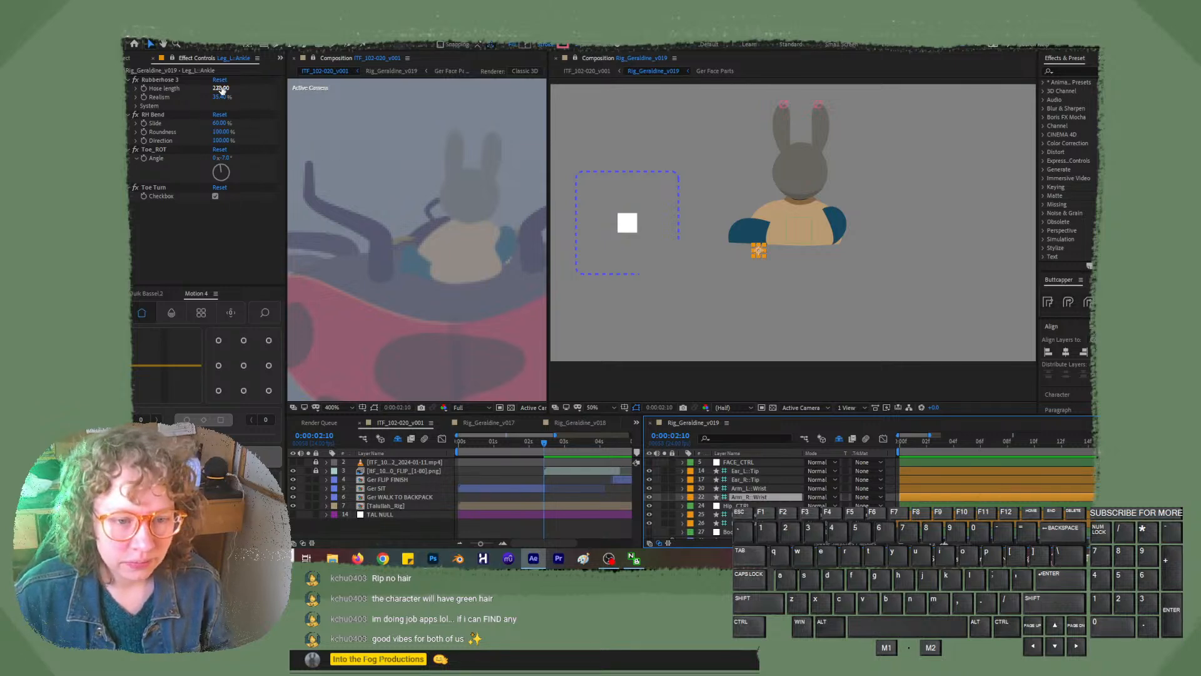
drag(221, 89, 217, 87)
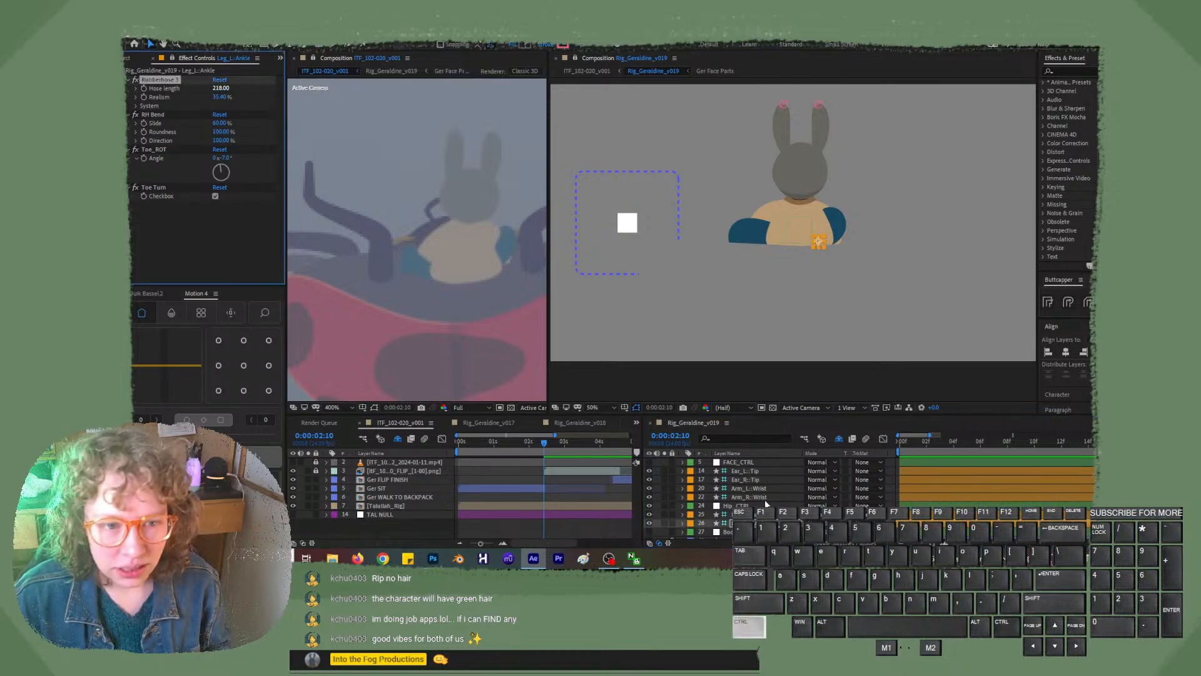
- Unlock the effect display from Leg_L::Ankle, show the Arm_R::Wrist effects and shorten that arm's hose length
click(765, 499)
click(173, 58)
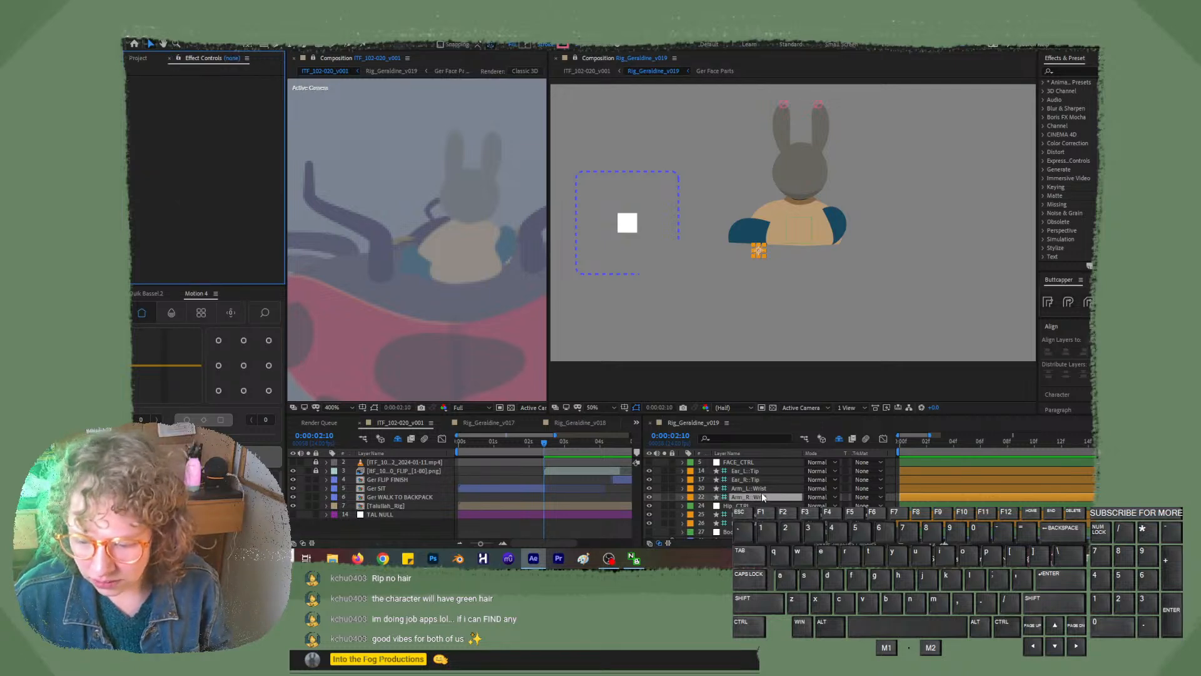
click(761, 496)
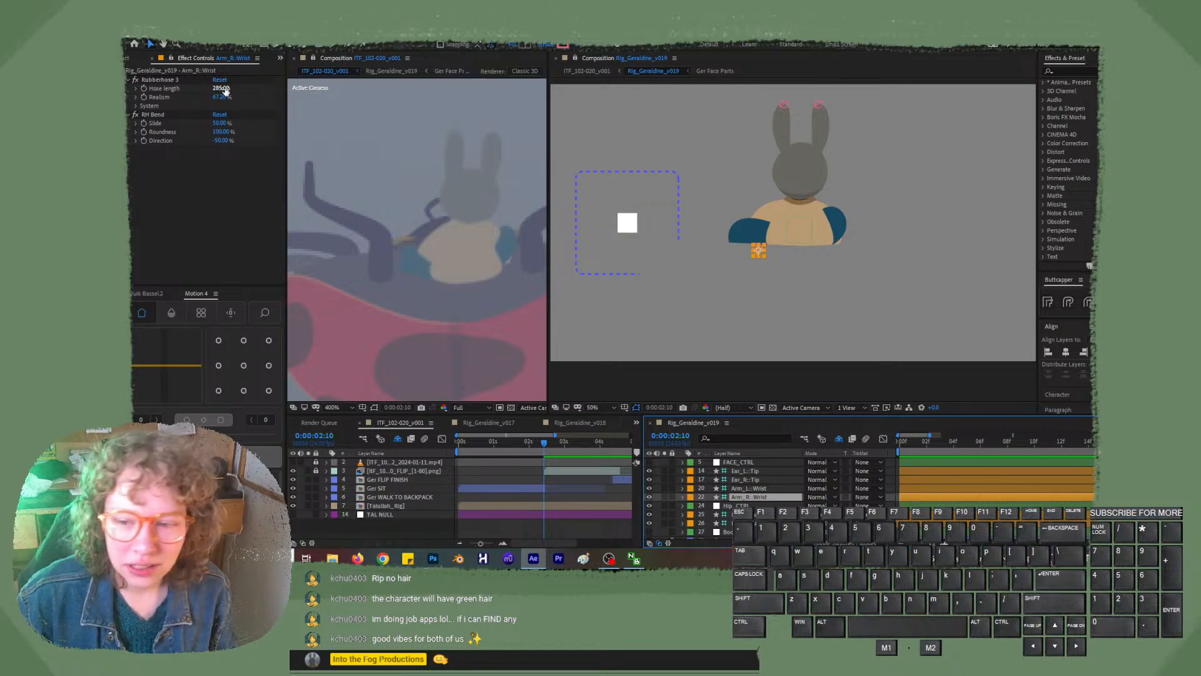
drag(220, 88, 203, 94)
- Nudge the Arm_R::Wrist controller up and left at 0:00:02:10, and shift it slightly further left at 0:00:02:07
key(shift)
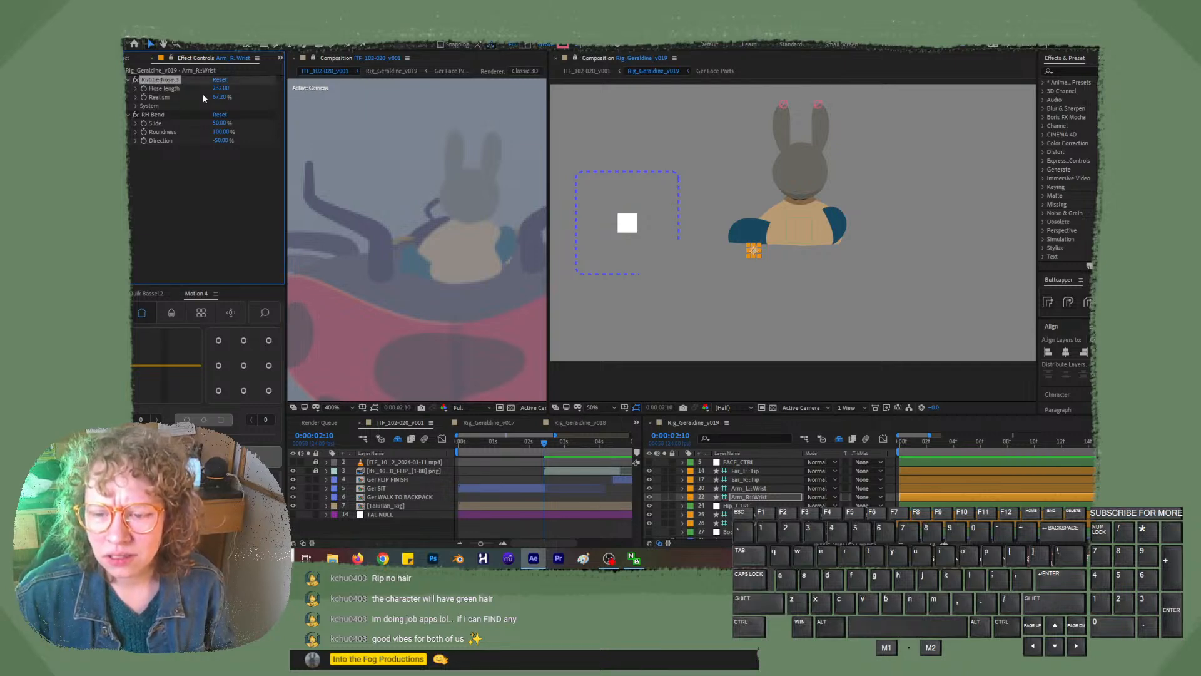
click(784, 496)
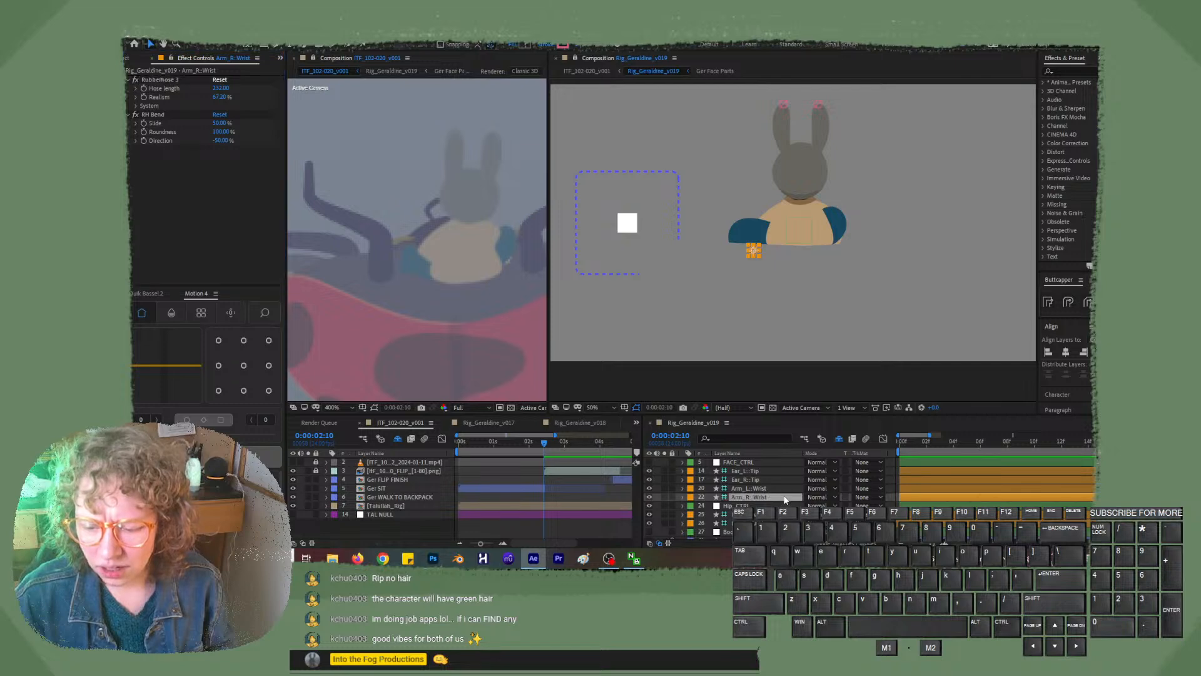
key(shift+Up)
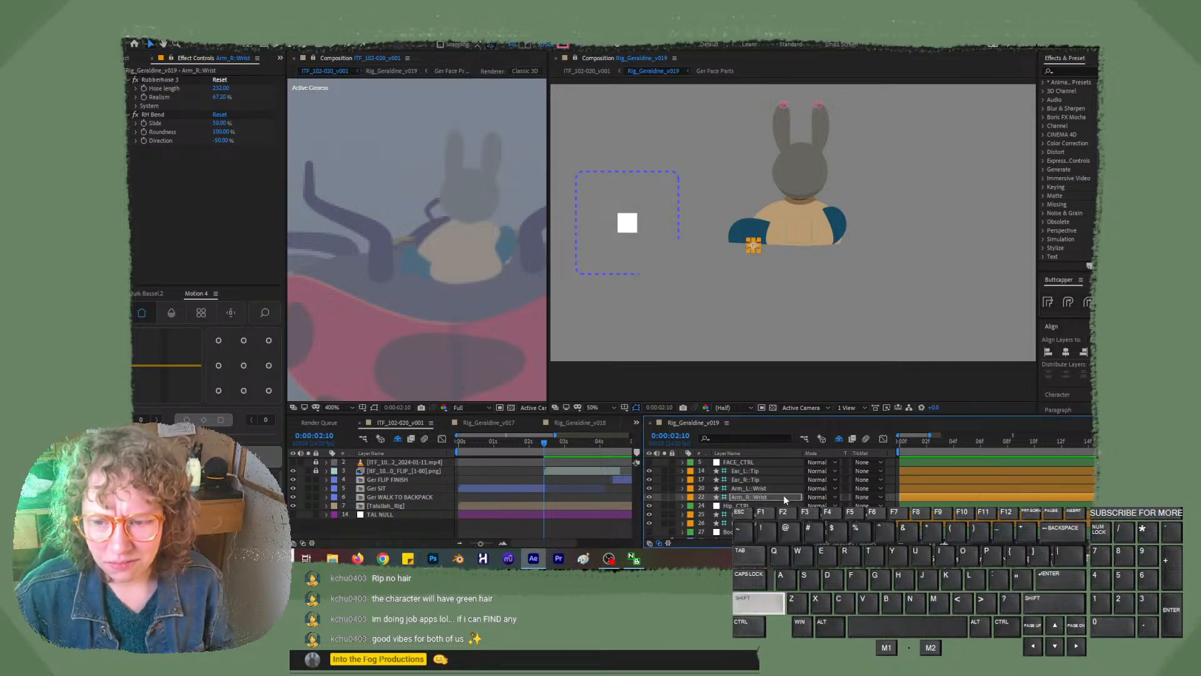
key(shift+Left)
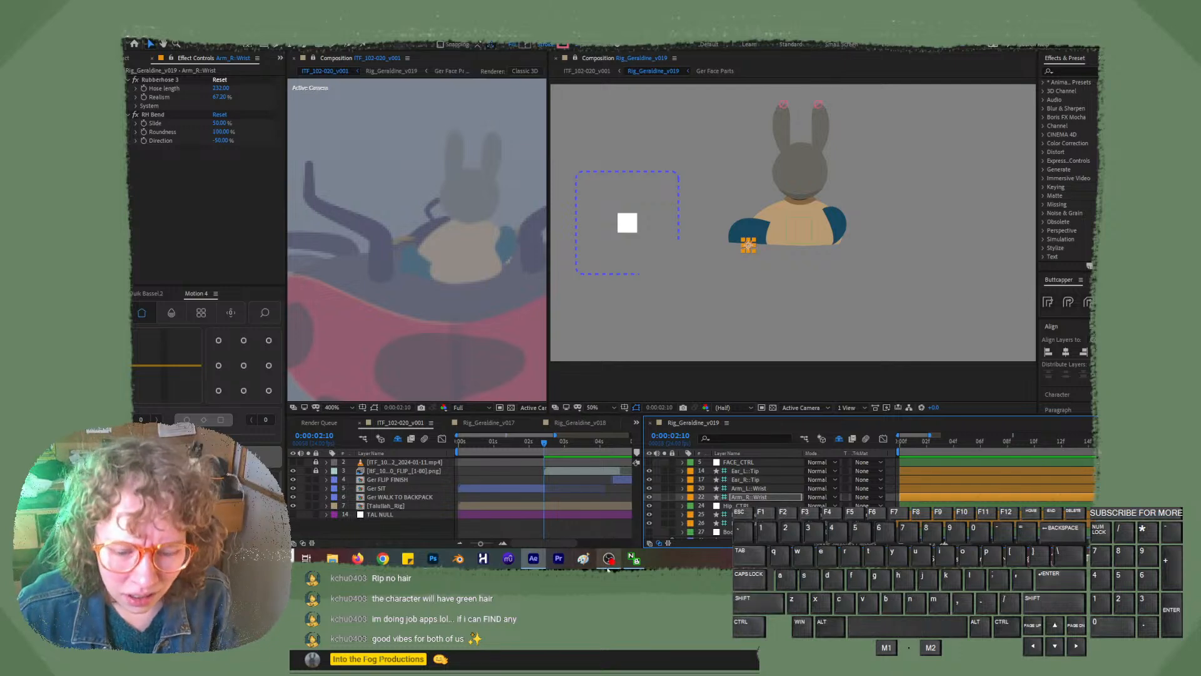
mouse_move(543, 442)
mouse_down()
mouse_move(554, 443)
mouse_move(540, 444)
mouse_up()
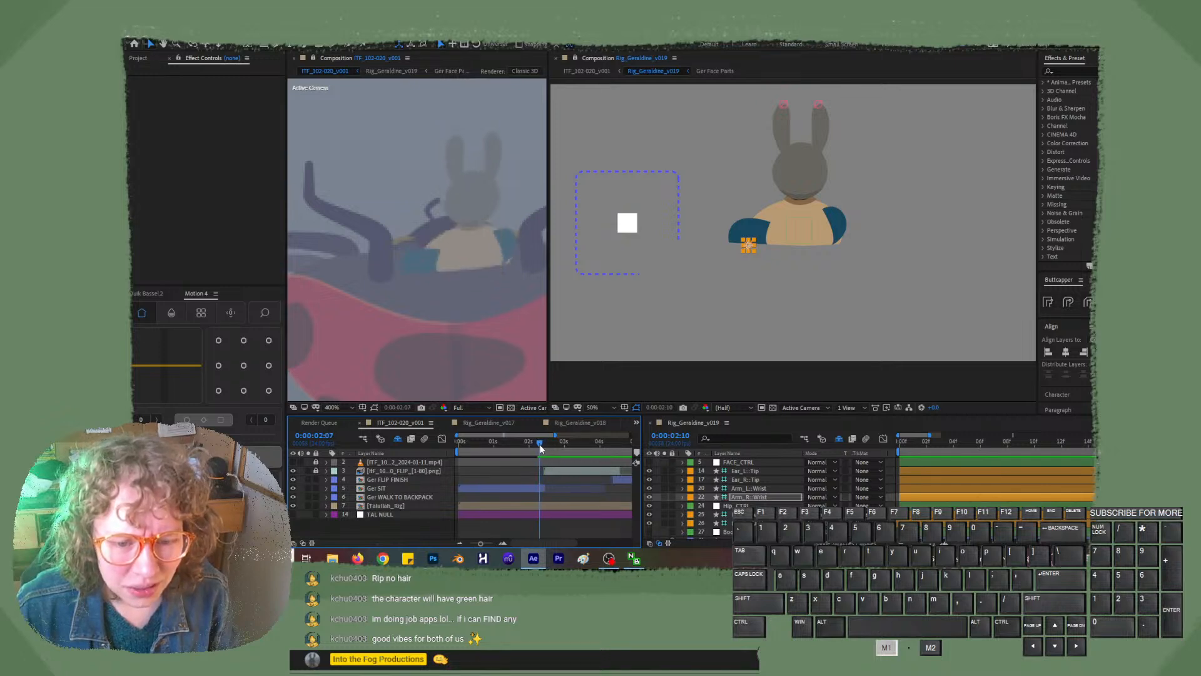
click(748, 249)
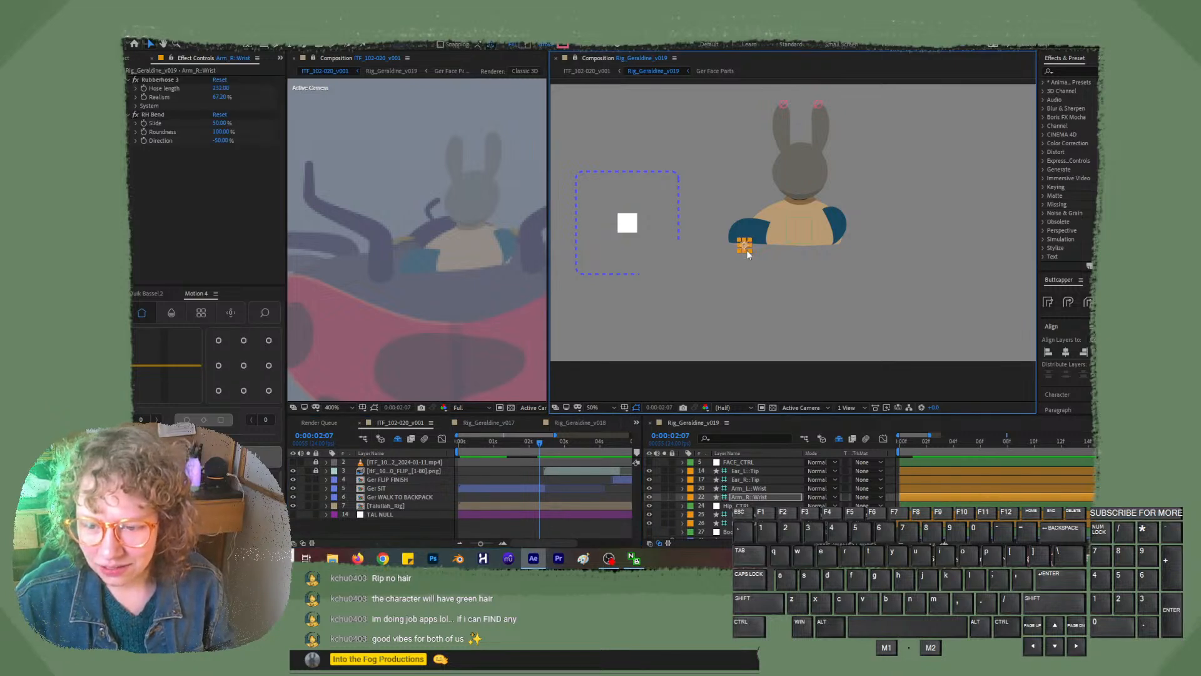
- Nudge the Arm_R::Wrist controller further left at 0:00:02:07, and fine-tune its horizontal position again at 0:00:02:10
key(Left)
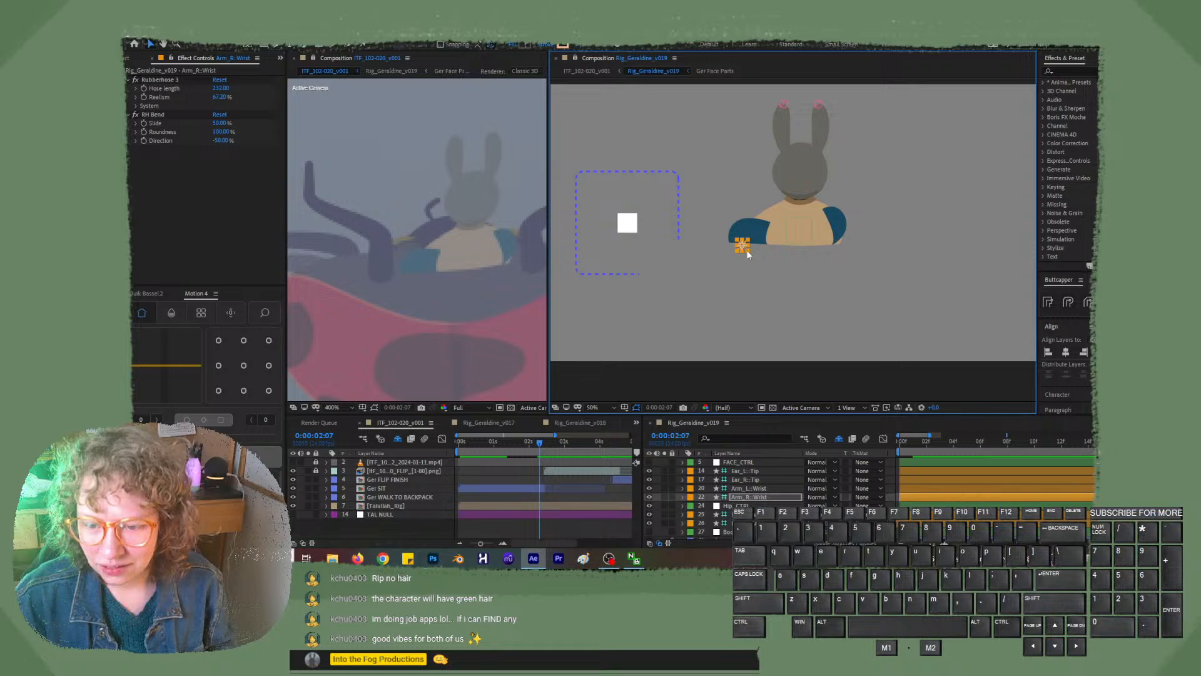
click(540, 442)
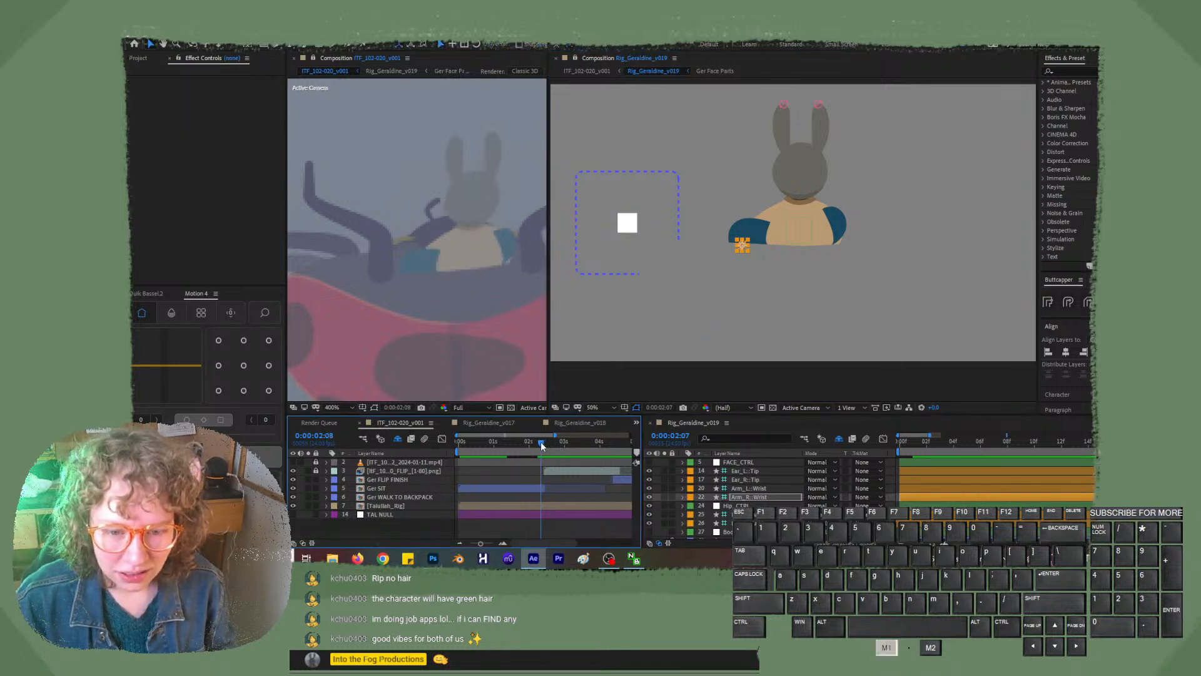
drag(540, 442, 545, 442)
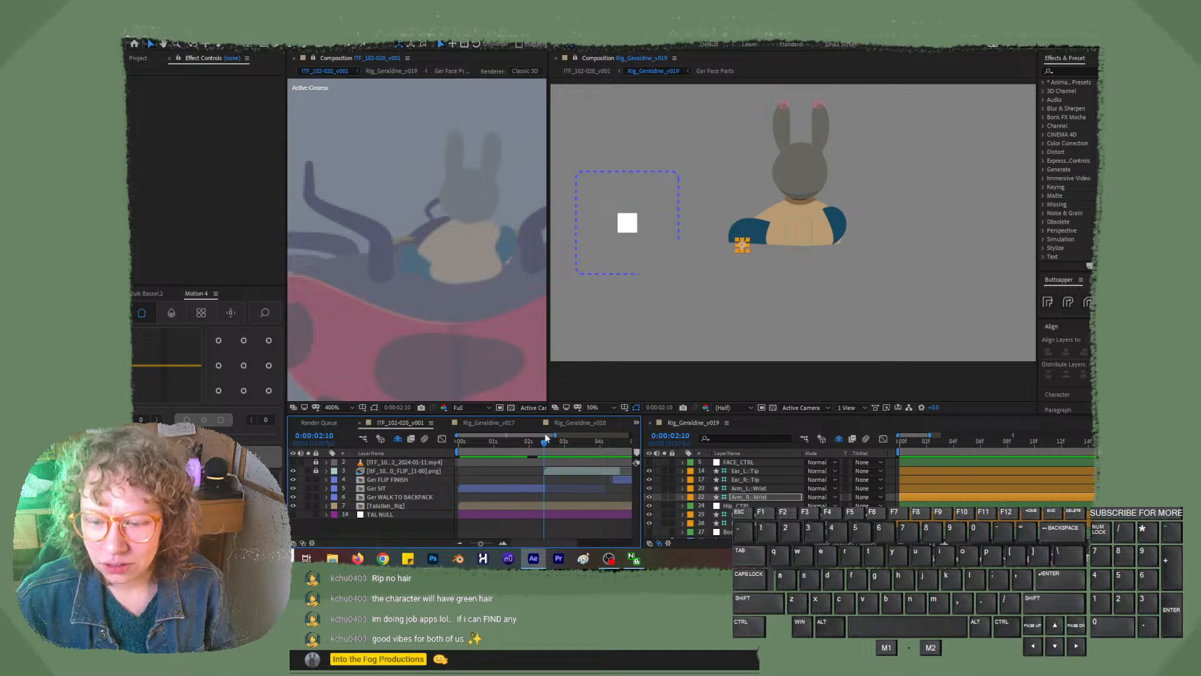
click(785, 496)
key(Return)
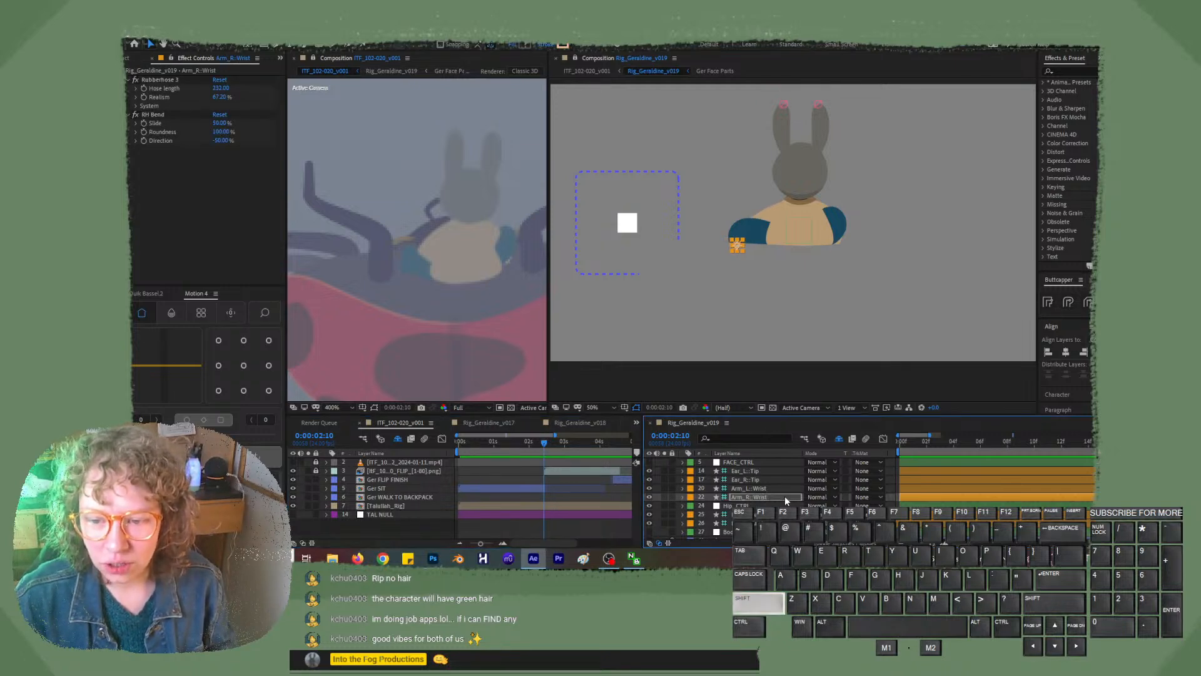
key(shift+Right)
key(Left)
key(Left)
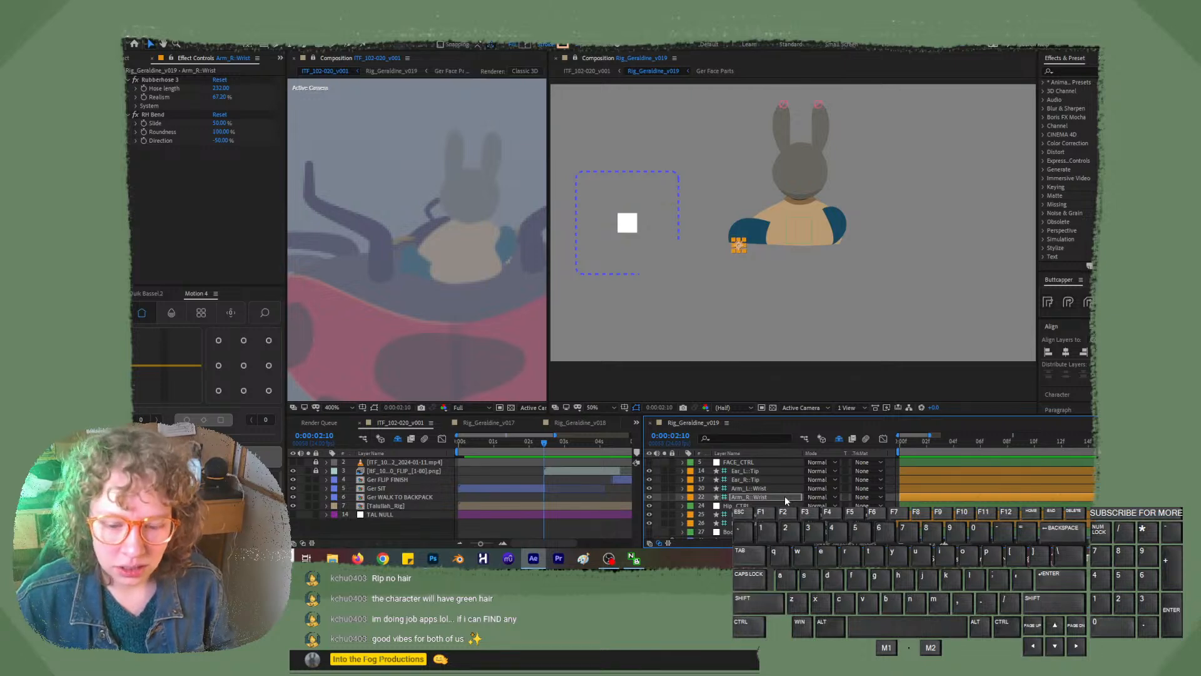
- Compare the arm pose with the reference around 0:00:02:06, and shift the Arm_R::Wrist controller further left at 0:00:02:08
click(544, 441)
drag(543, 441, 539, 442)
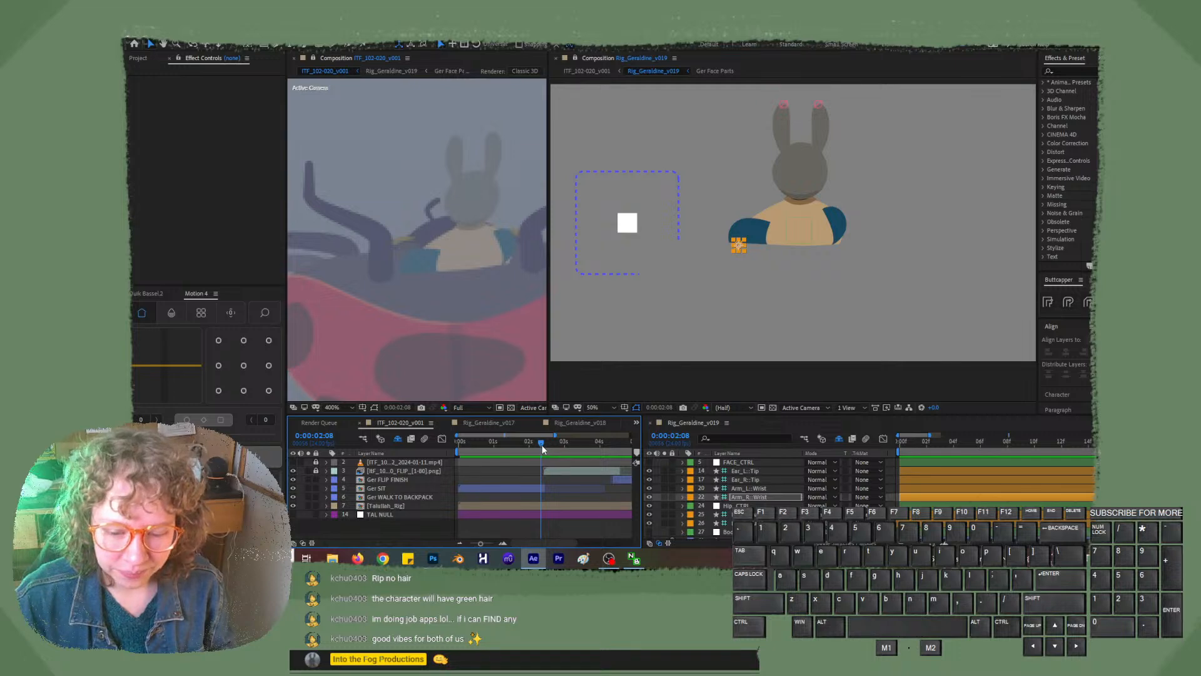
drag(542, 446, 537, 447)
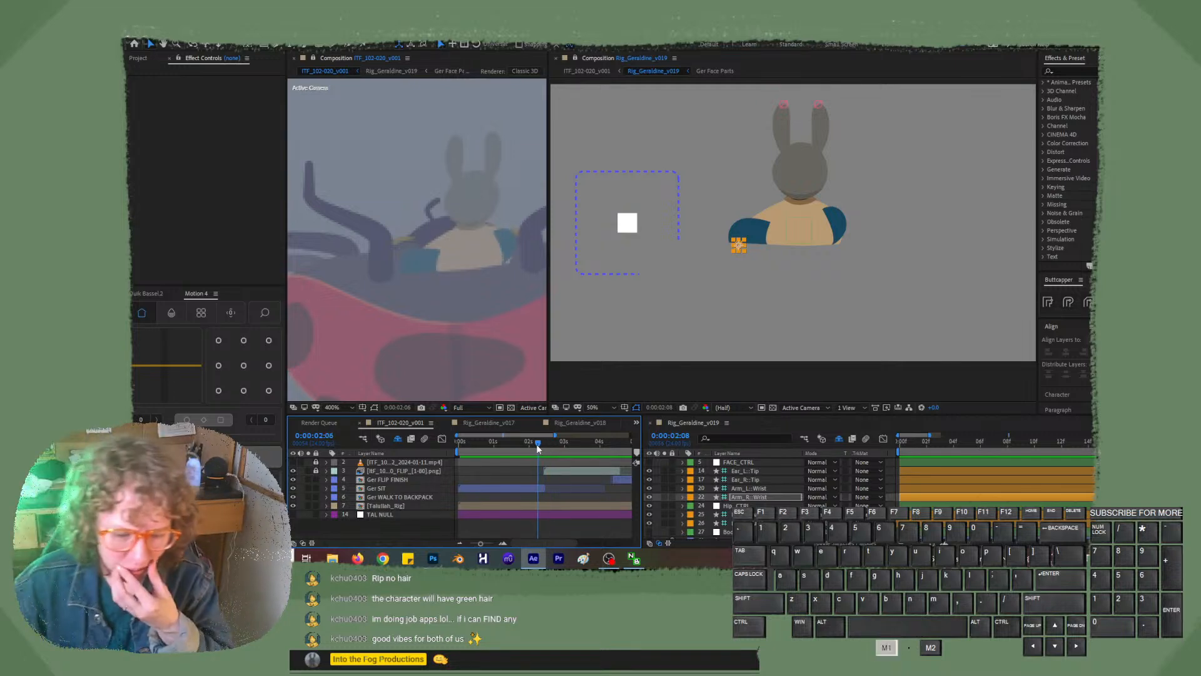
drag(538, 447, 538, 448)
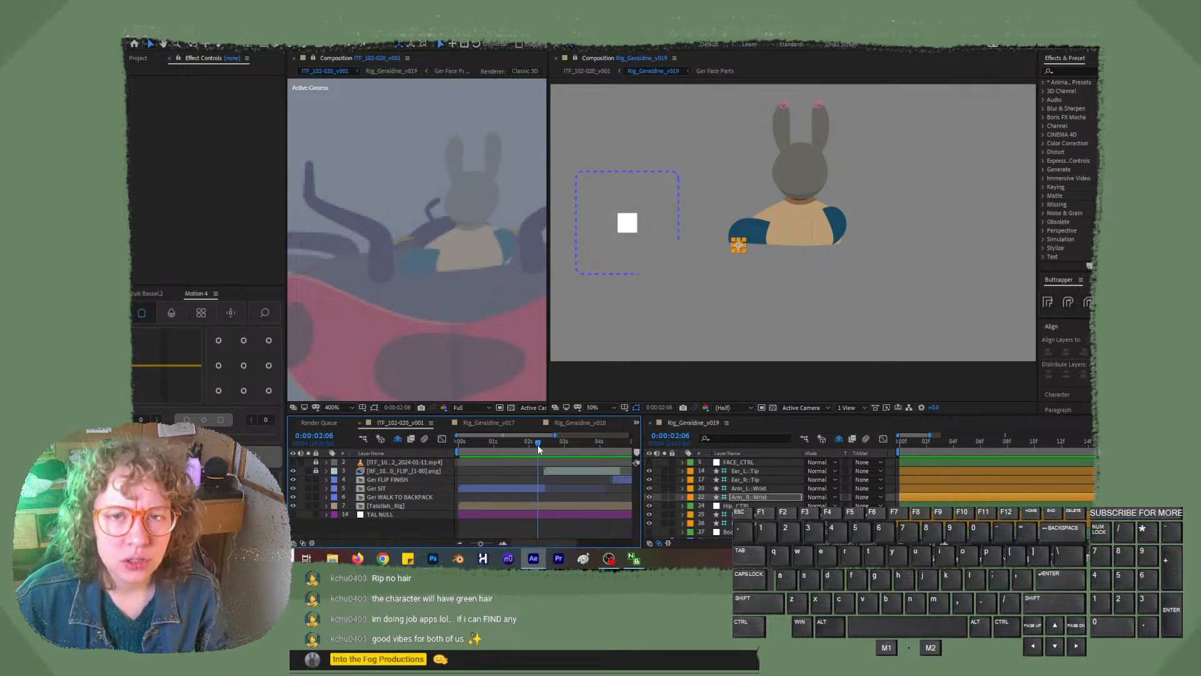
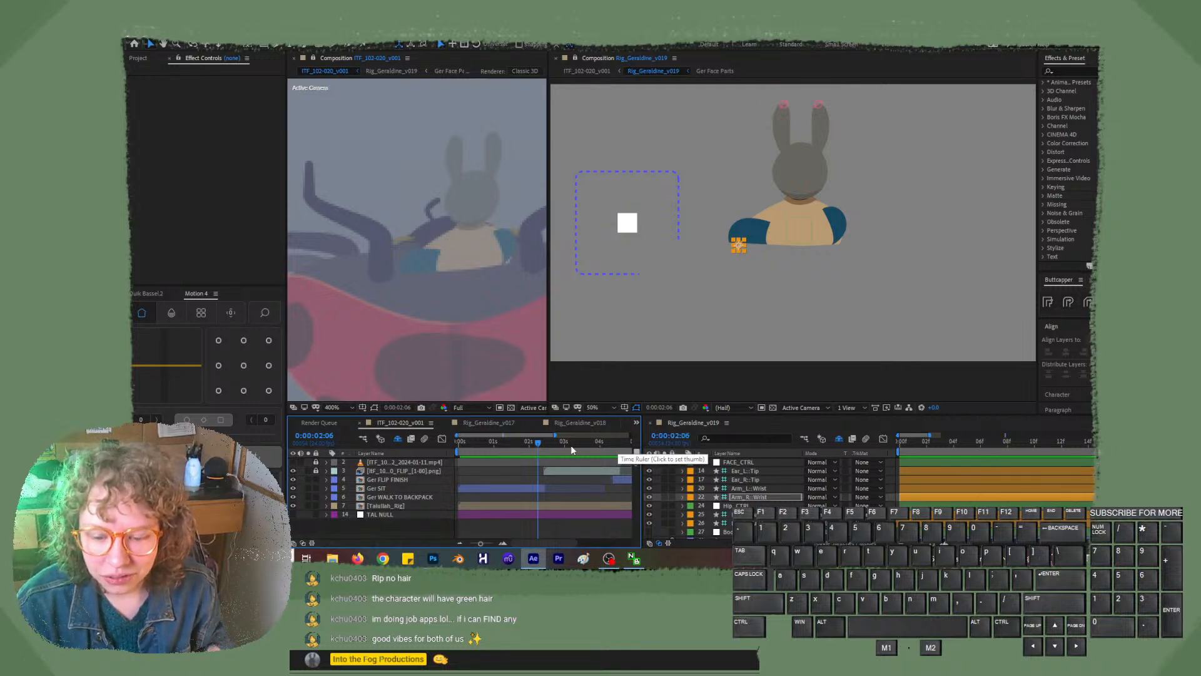
click(546, 444)
drag(546, 444, 542, 448)
click(740, 248)
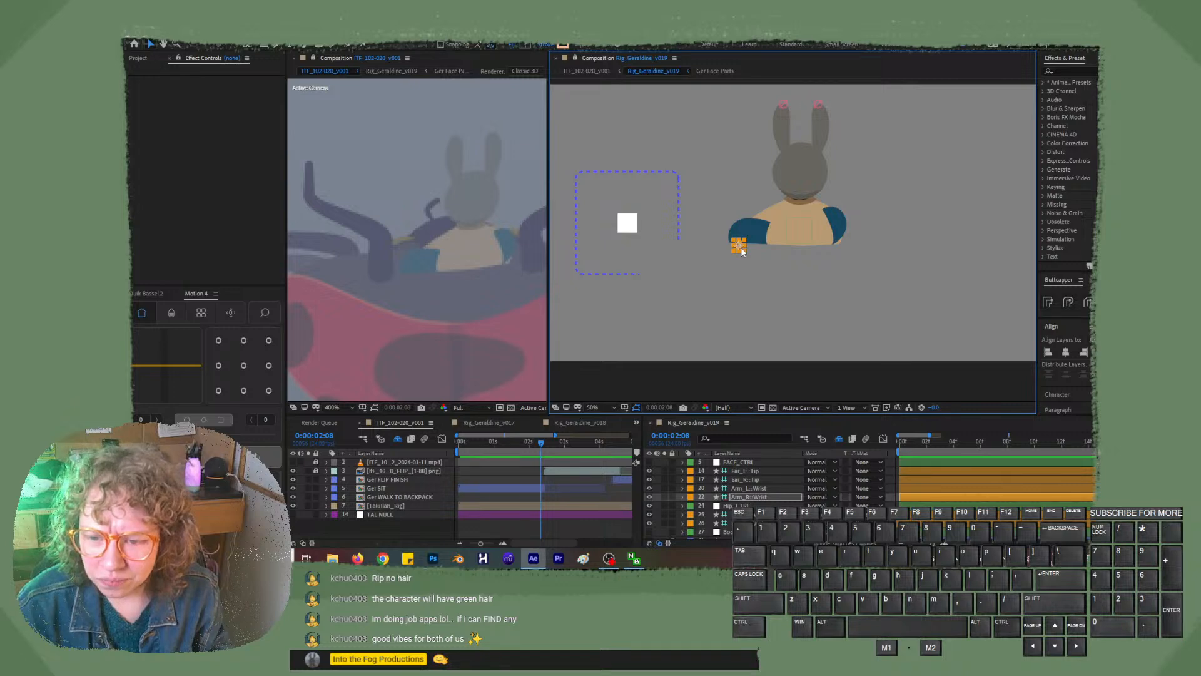
key(shift+Left)
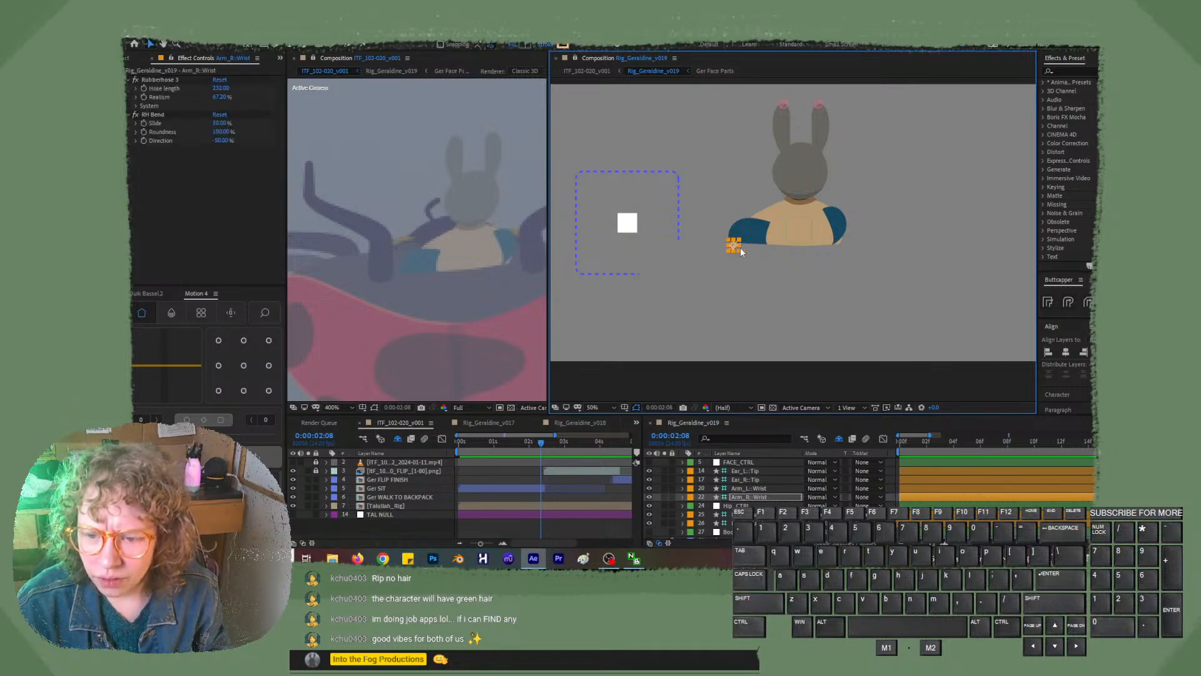
- Set the Rubberhose hose length on Arm_R::Wrist to 270 at 0:00:02:09 and compare the pose at 0:00:02:12
drag(542, 445, 543, 446)
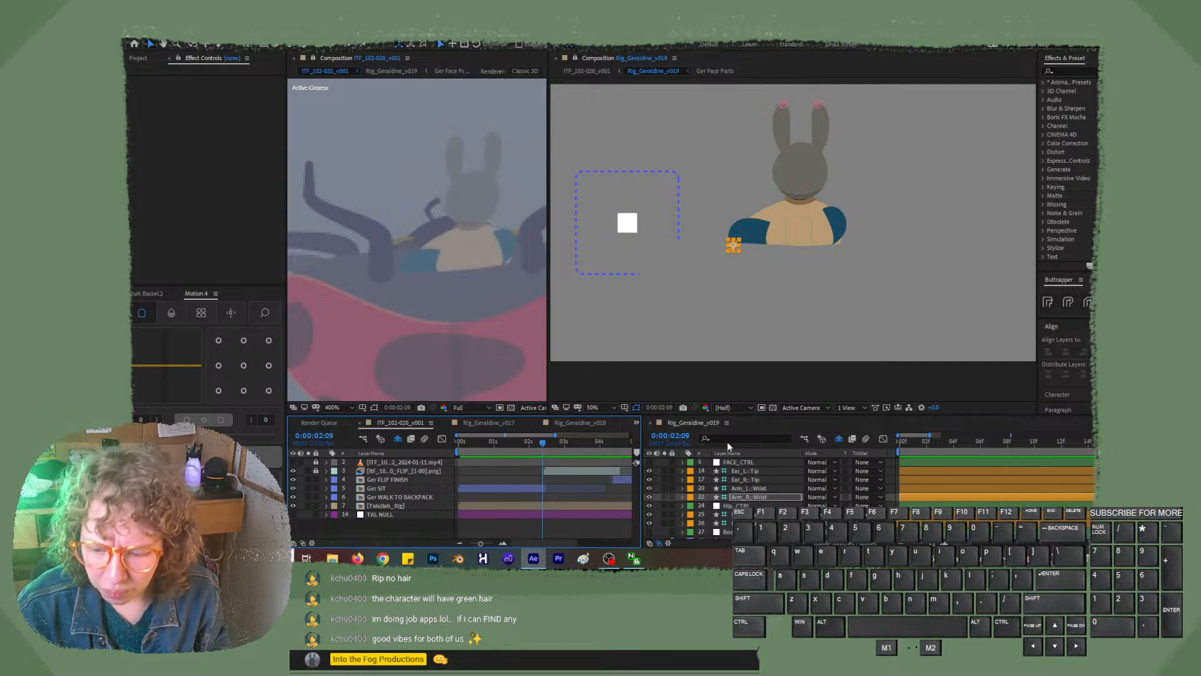
click(758, 496)
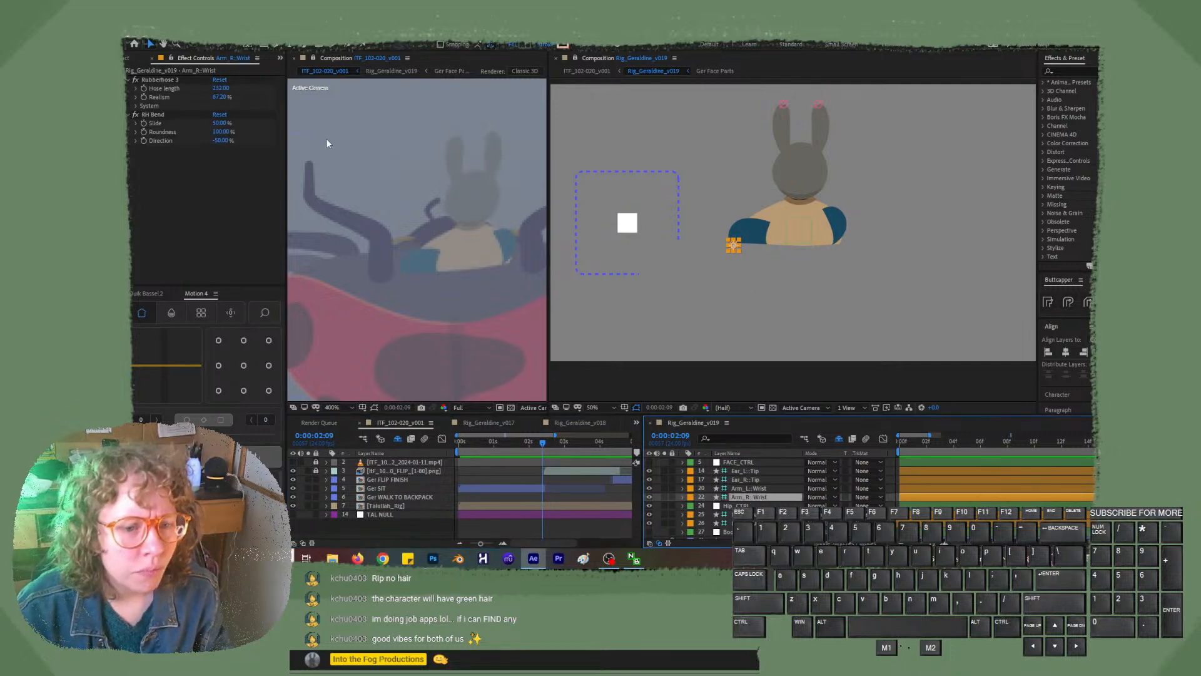
click(219, 88)
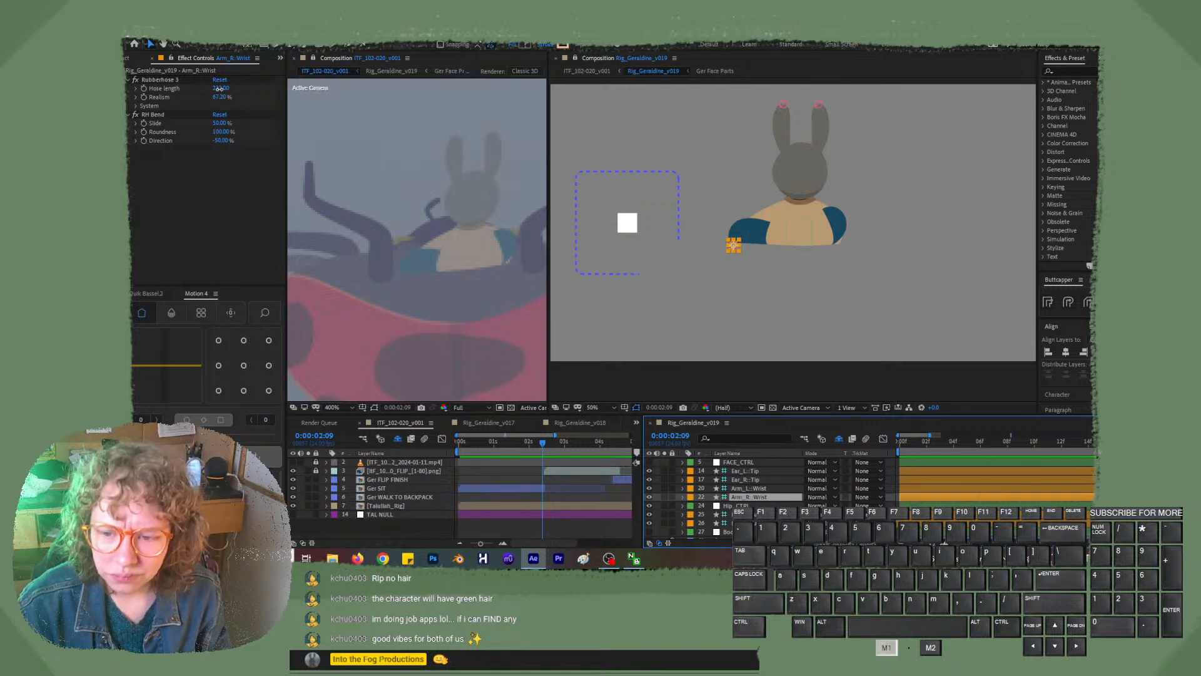
drag(219, 88, 242, 92)
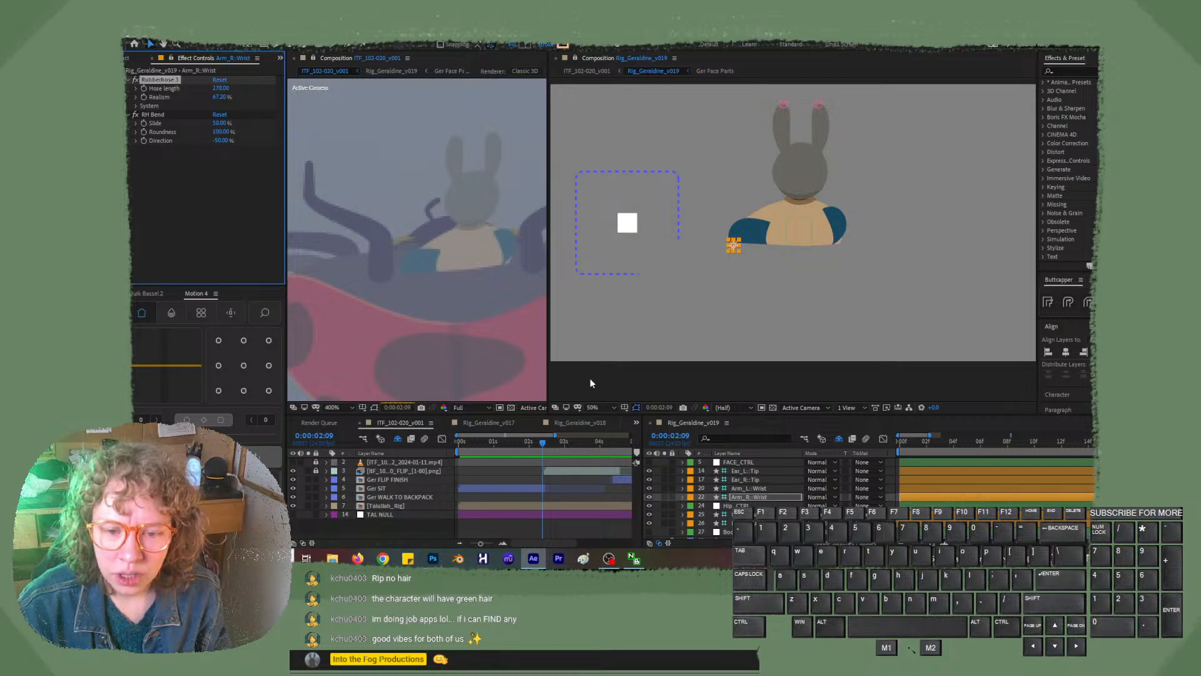
click(547, 443)
drag(547, 447, 547, 448)
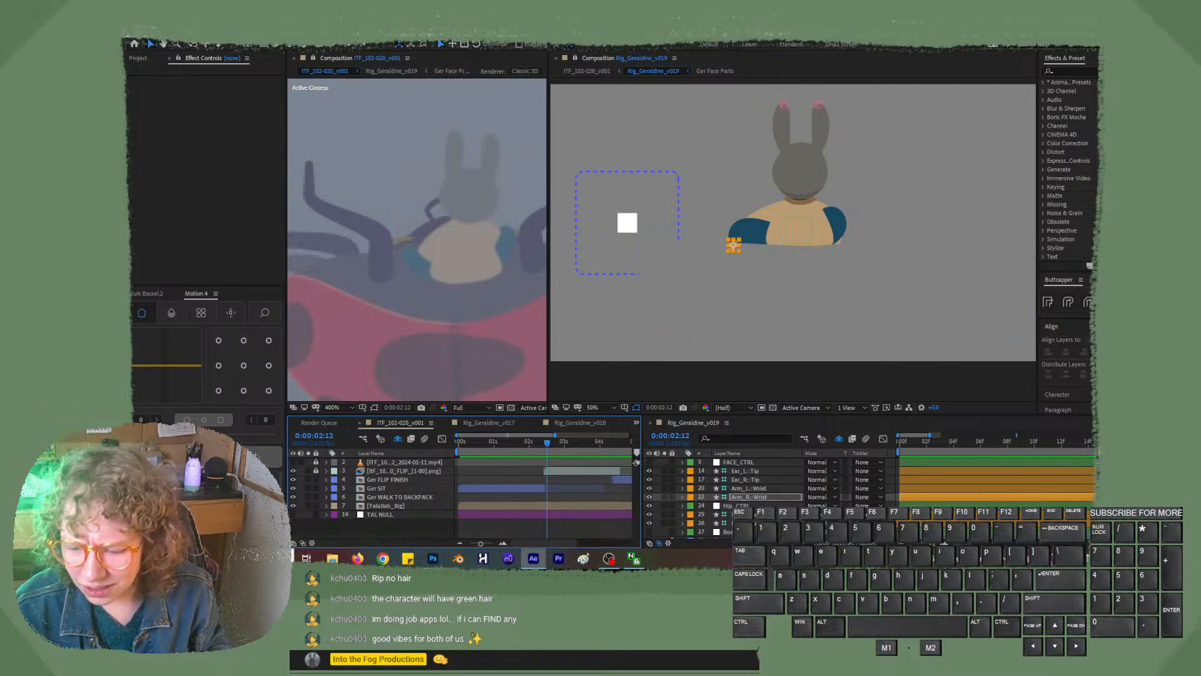
- Reveal the hidden shy layers of Rig_Geraldine_v019 and locate the arm controllers in its layer list
click(840, 441)
click(839, 441)
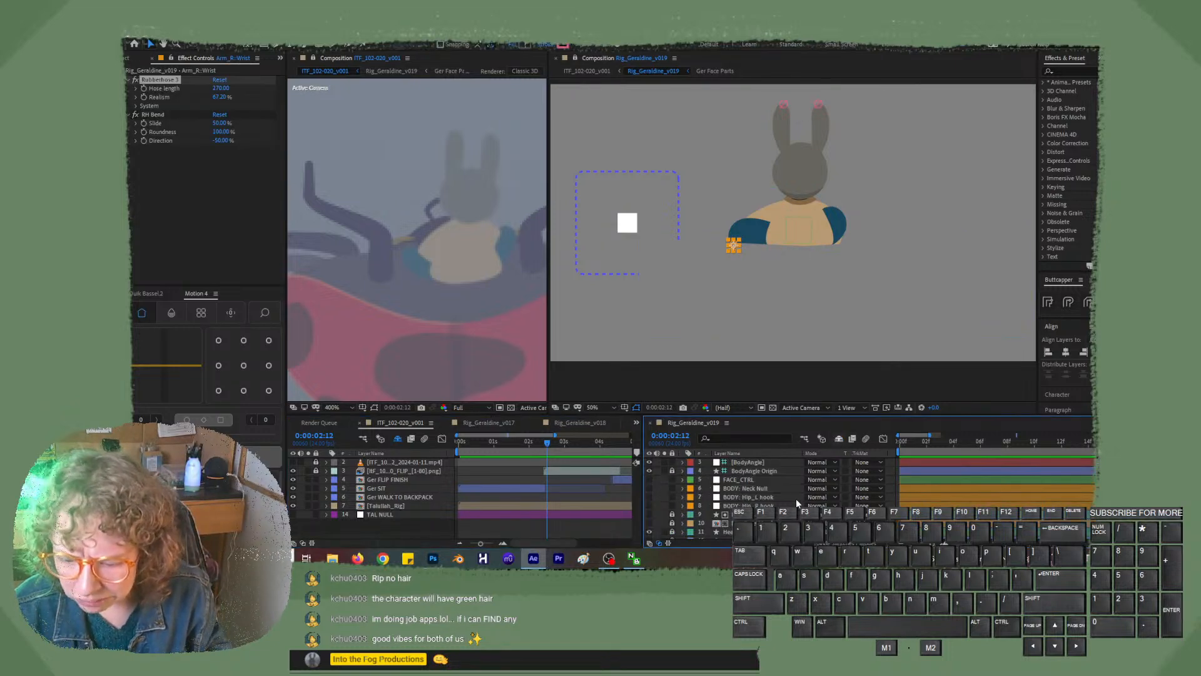
scroll(776, 514, down, 5)
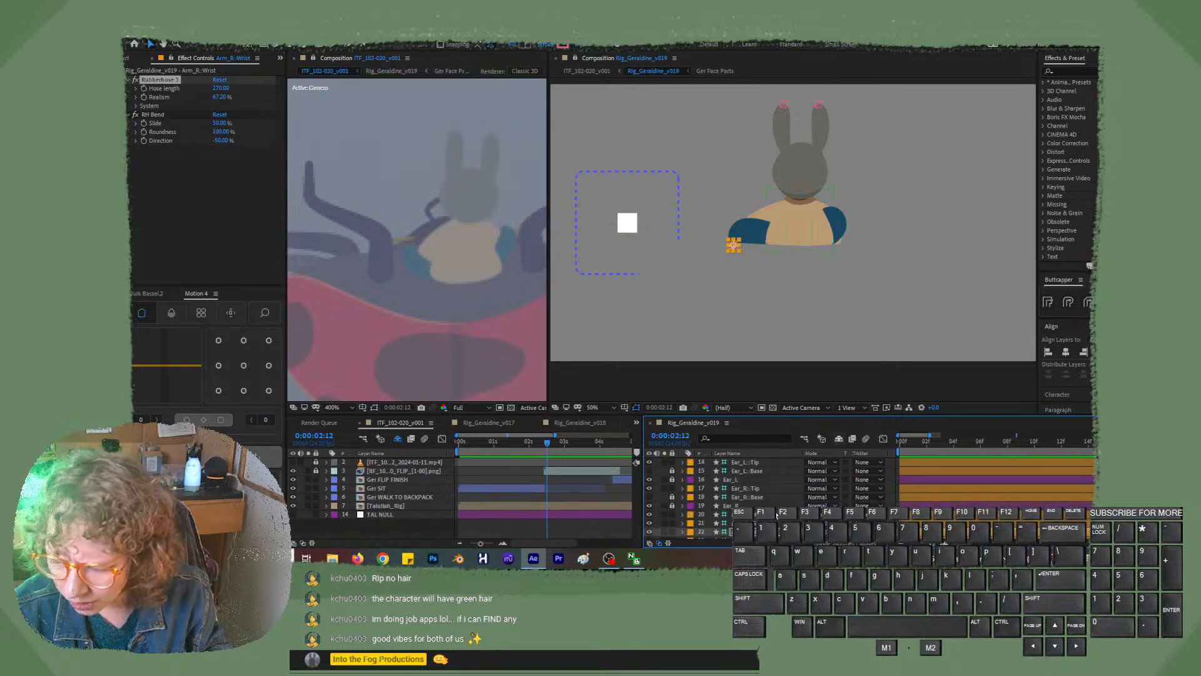
scroll(777, 514, down, 2)
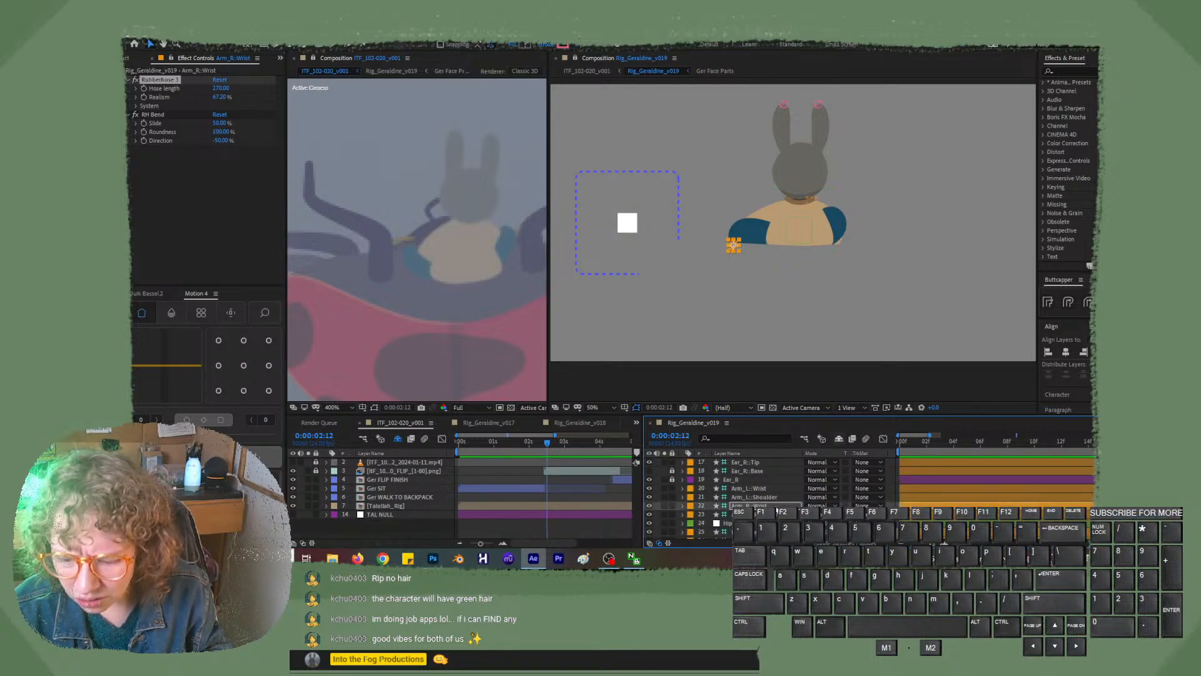
- Nudge the Arm_R::Shoulder controller up at 0:00:02:08
click(757, 513)
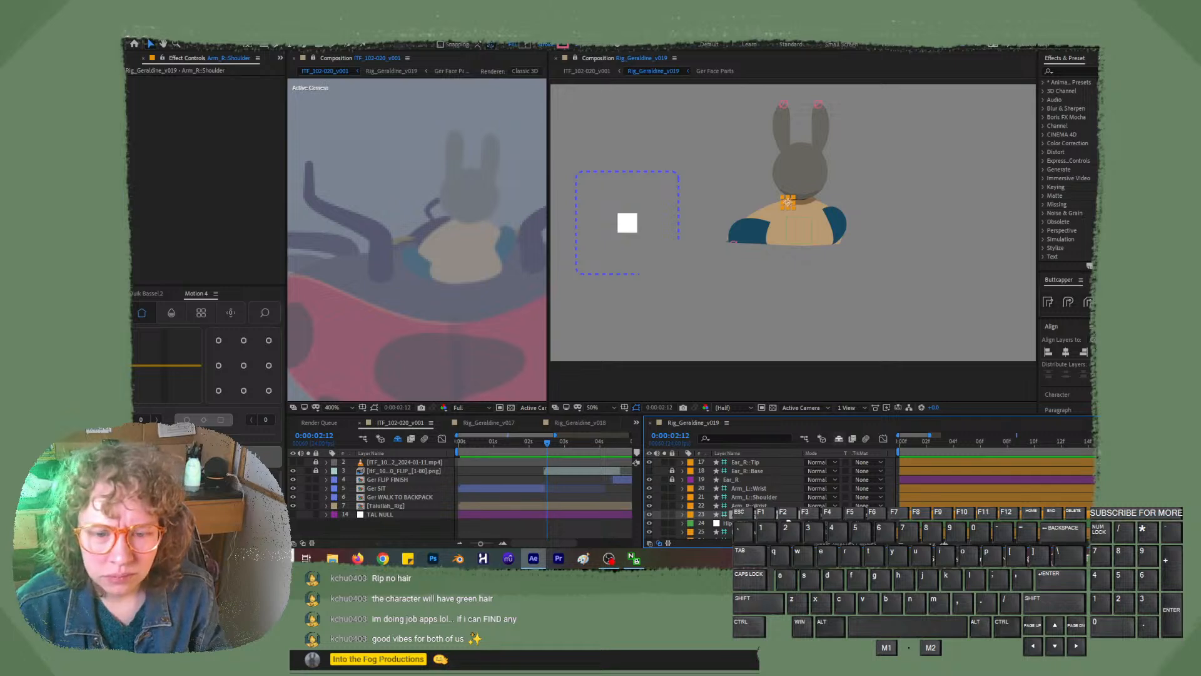
drag(548, 446, 542, 449)
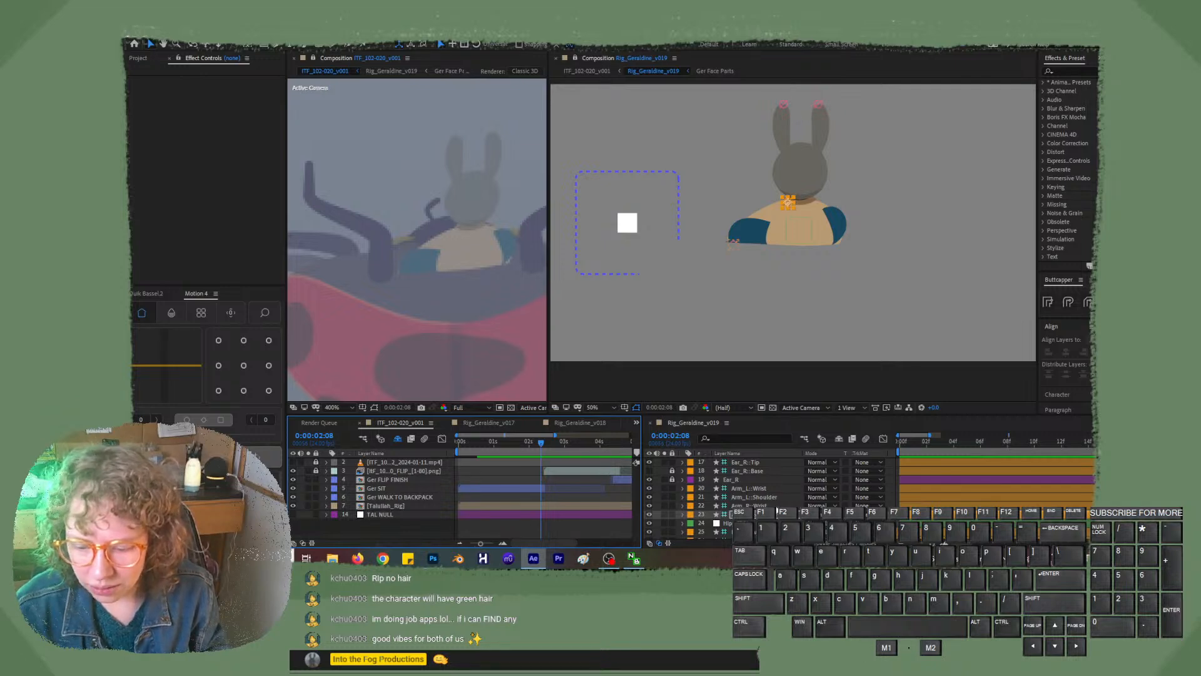
click(777, 515)
key(shift+Up)
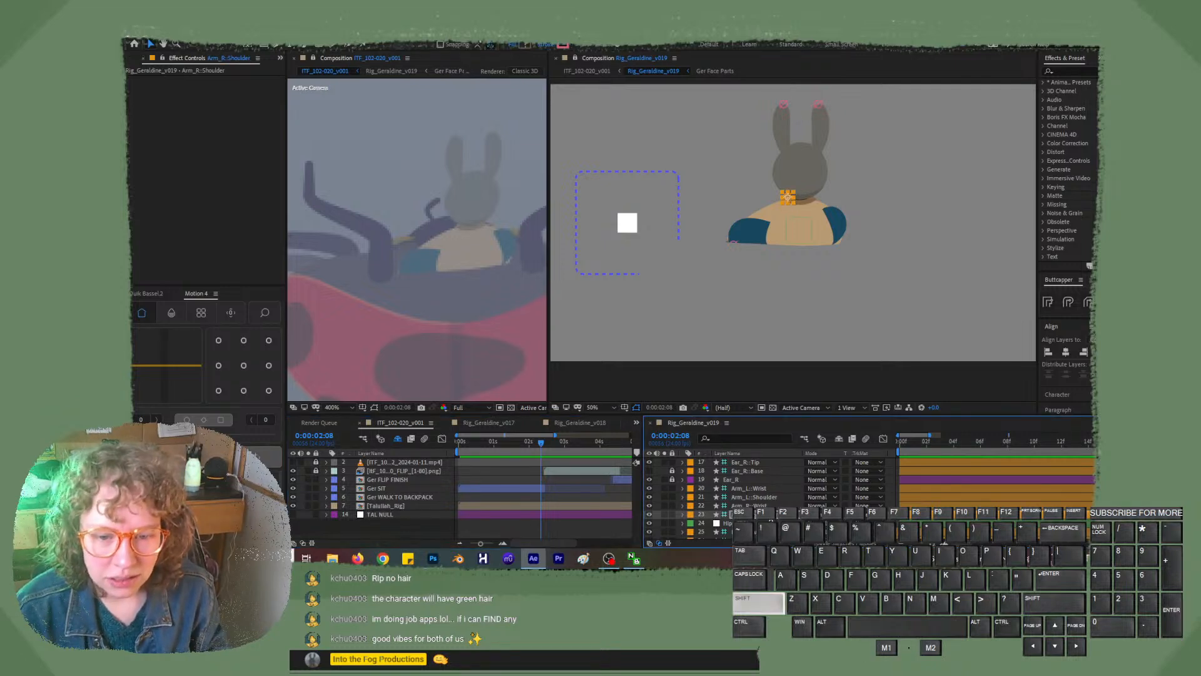
key(Up)
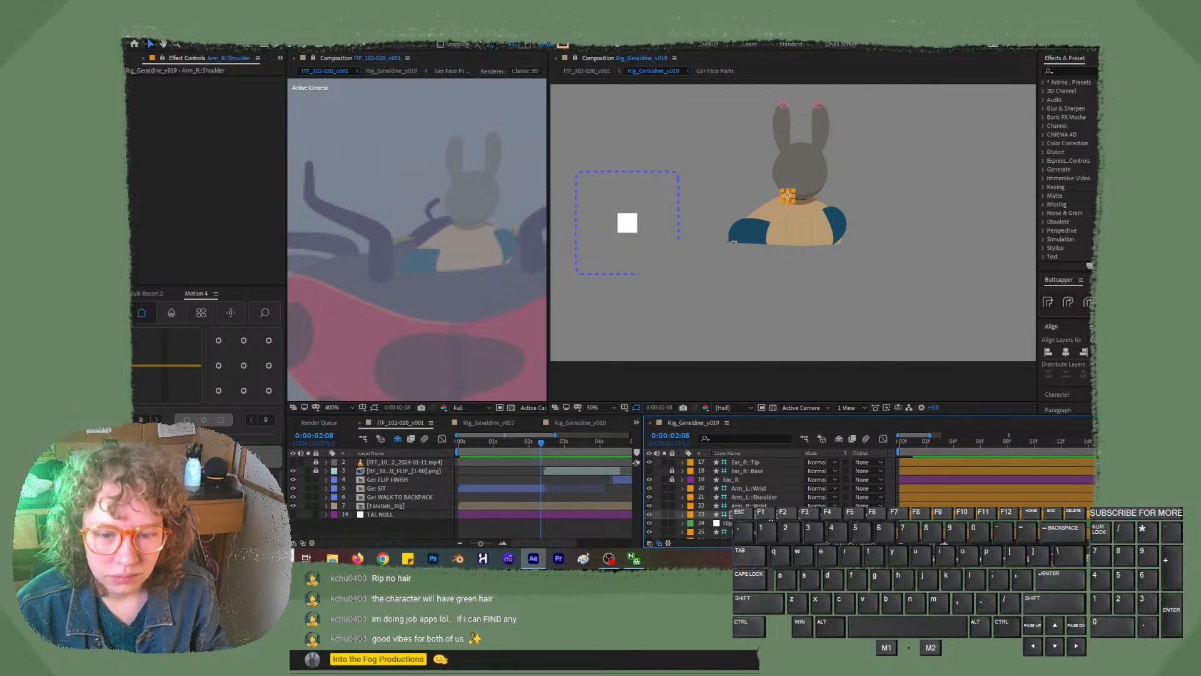
key(Up)
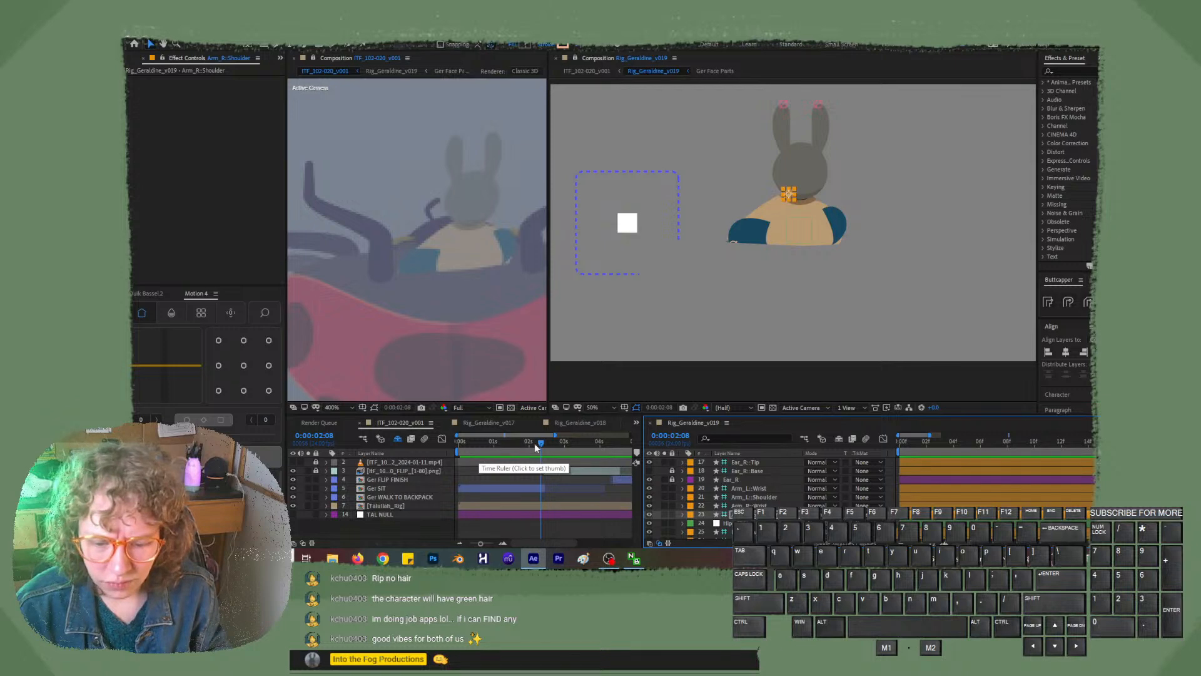
- Compare the arm pose with the reference between 0:00:02:06 and 0:00:02:10, and examine Shape Layer 1's upper edge at the arms
drag(535, 446, 543, 448)
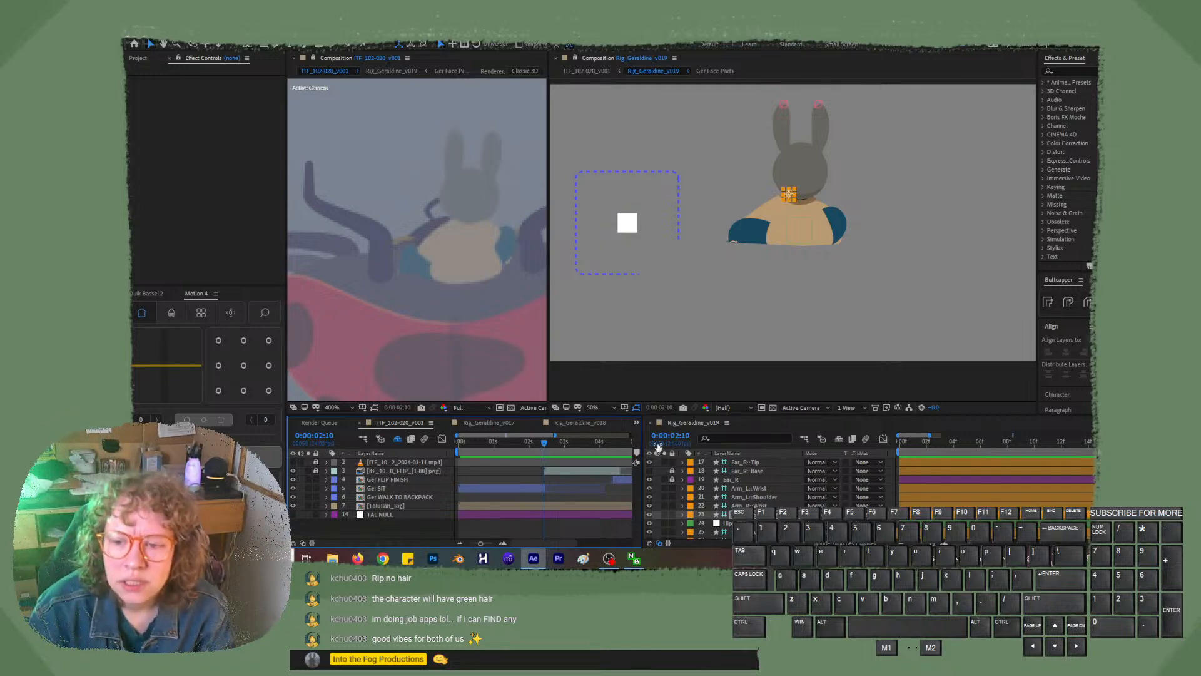
click(546, 447)
drag(546, 447, 536, 450)
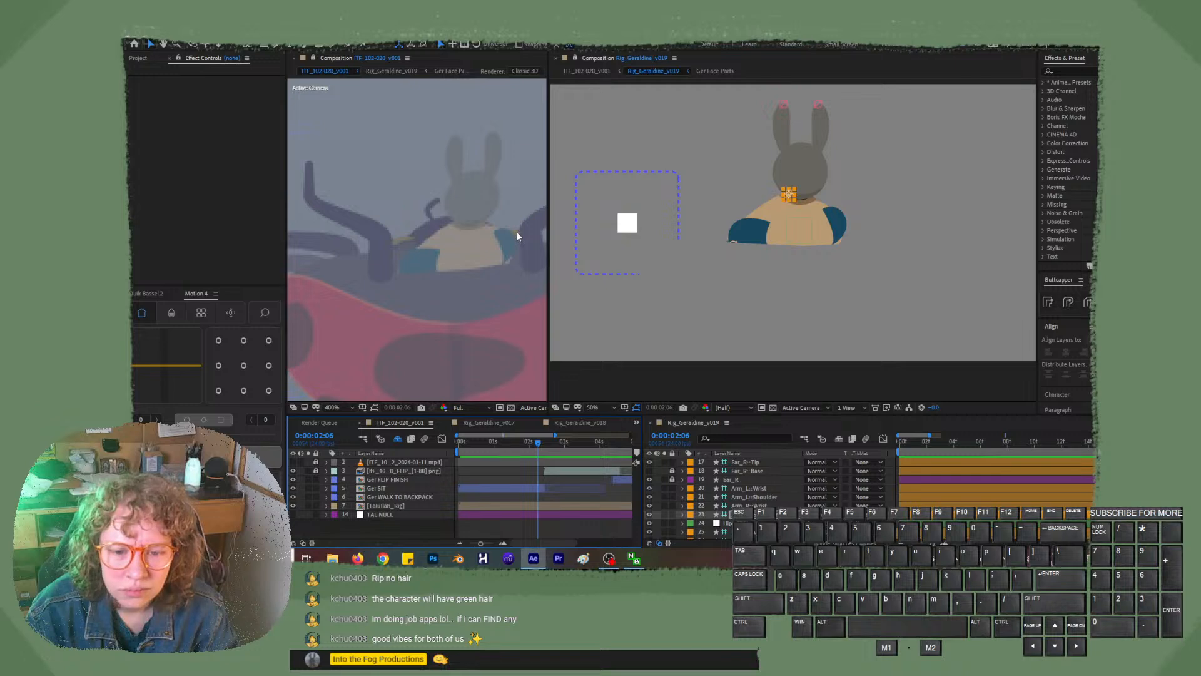
drag(538, 448, 540, 446)
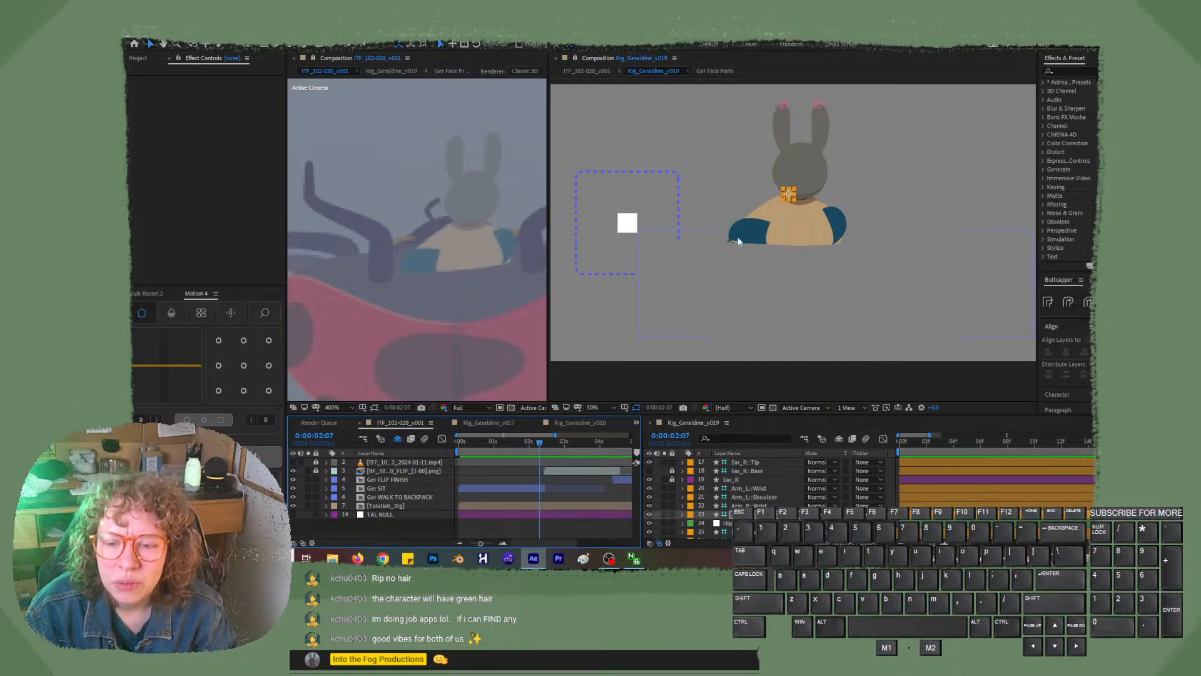
click(745, 269)
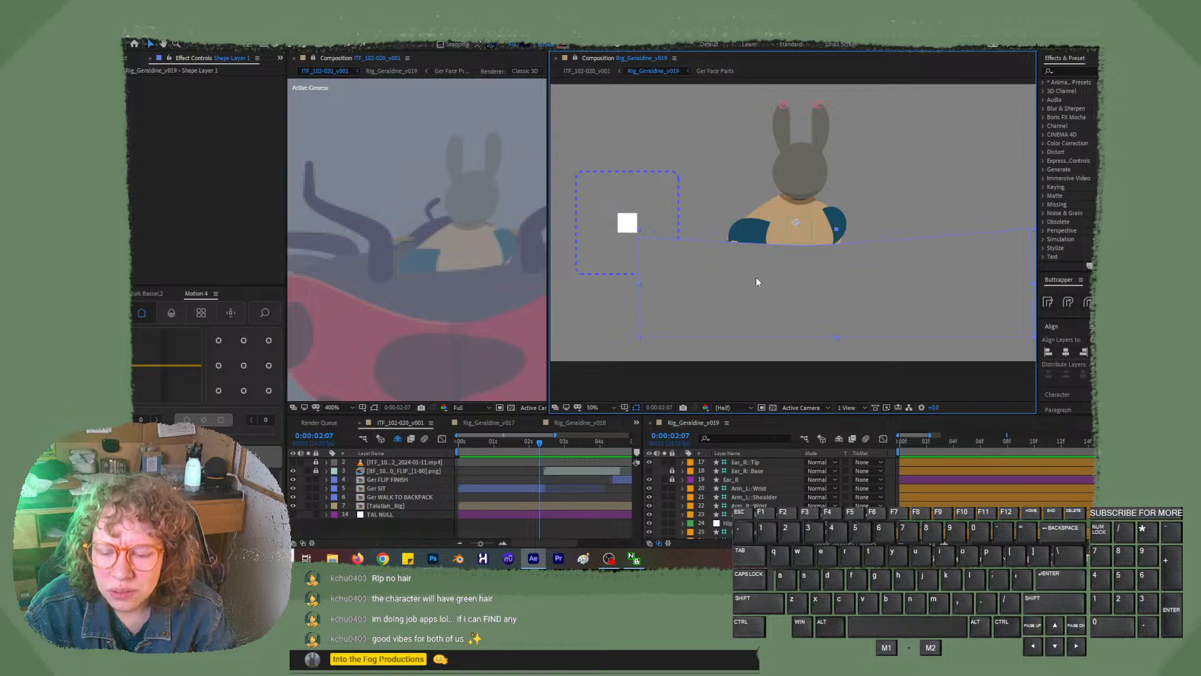
scroll(751, 273, up, 2)
scroll(751, 273, up, 2)
scroll(721, 272, down, 2)
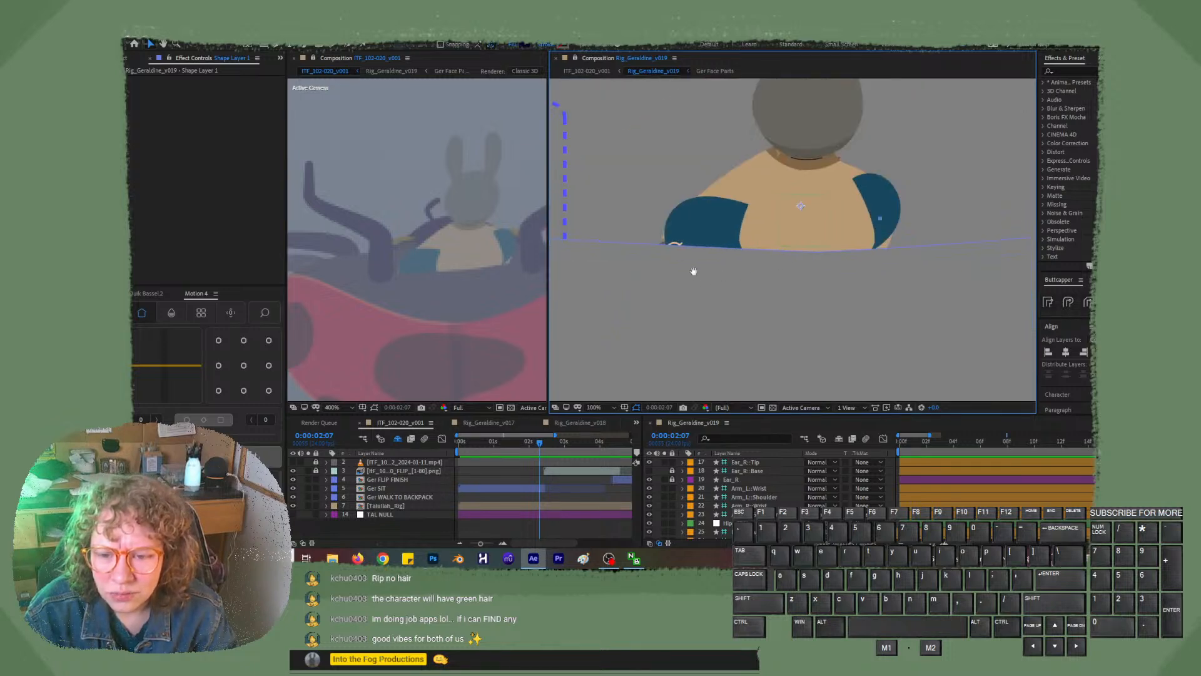
drag(694, 271, 711, 292)
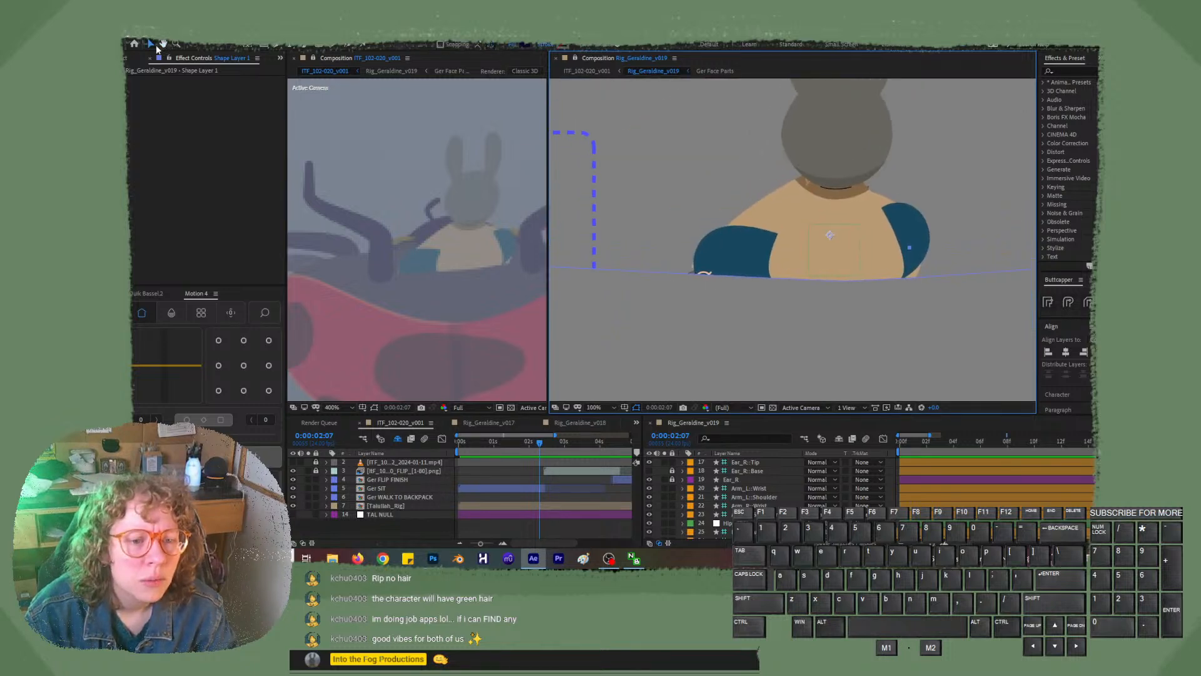
click(276, 45)
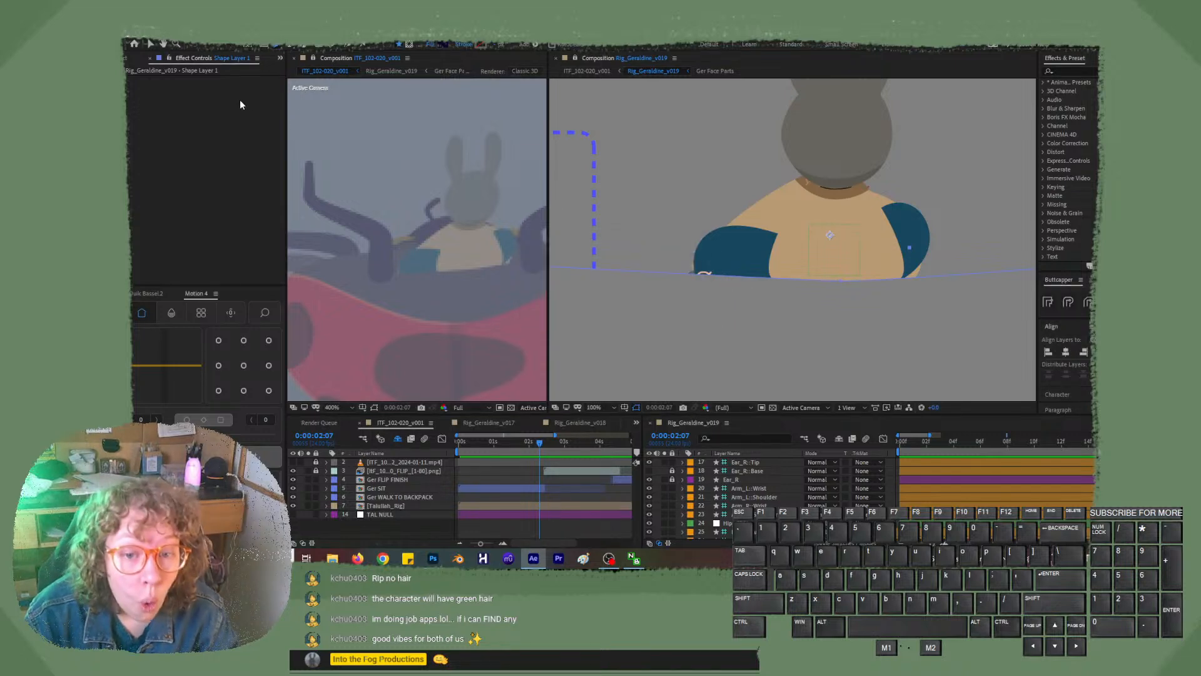
- Save the project as a new version named ITF_ANIM_102-020_v002 in the 05_Anim folder
click(127, 39)
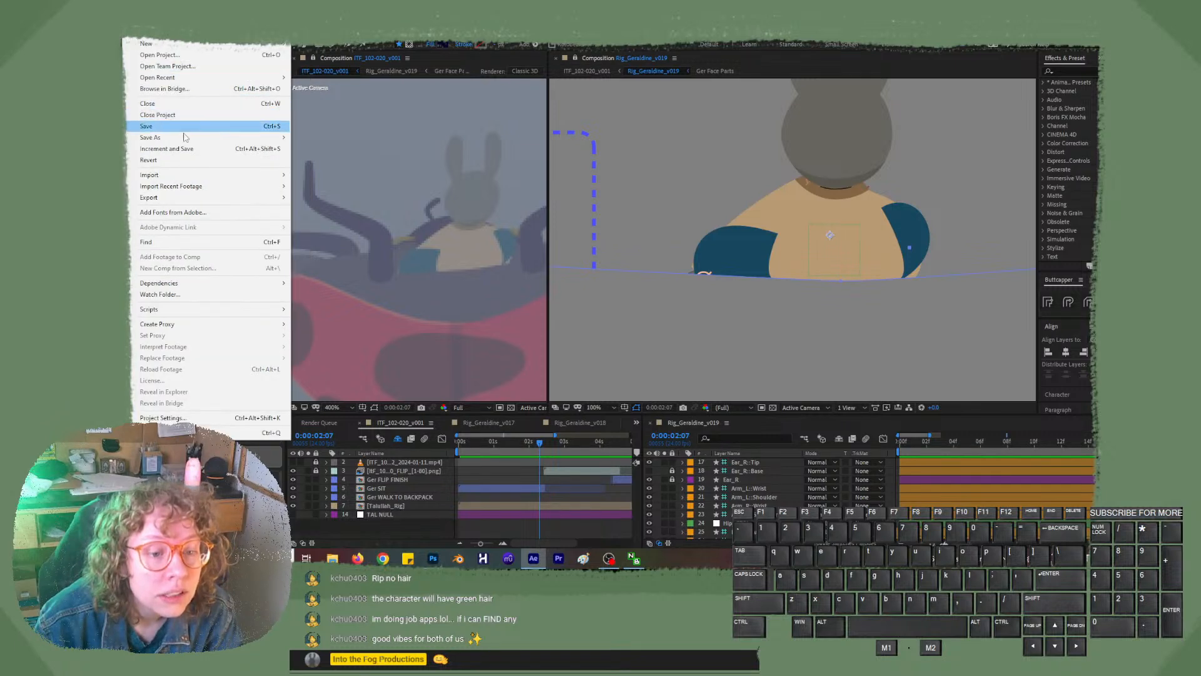
mouse_move(230, 138)
click(306, 139)
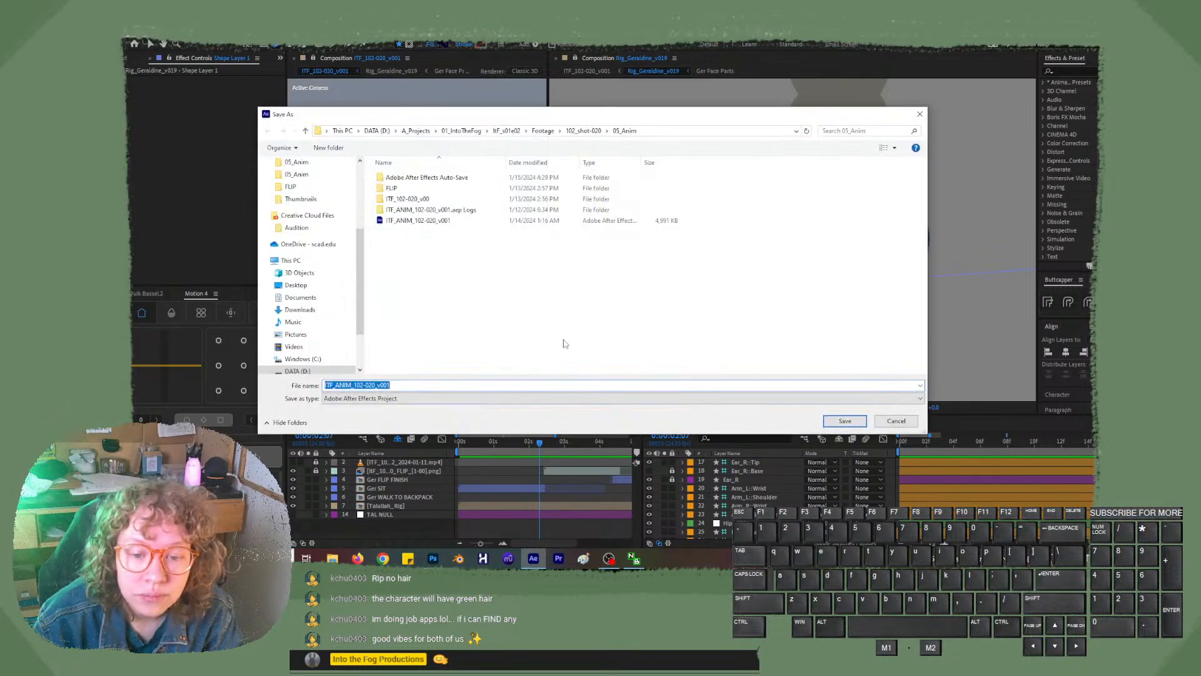
key(Right)
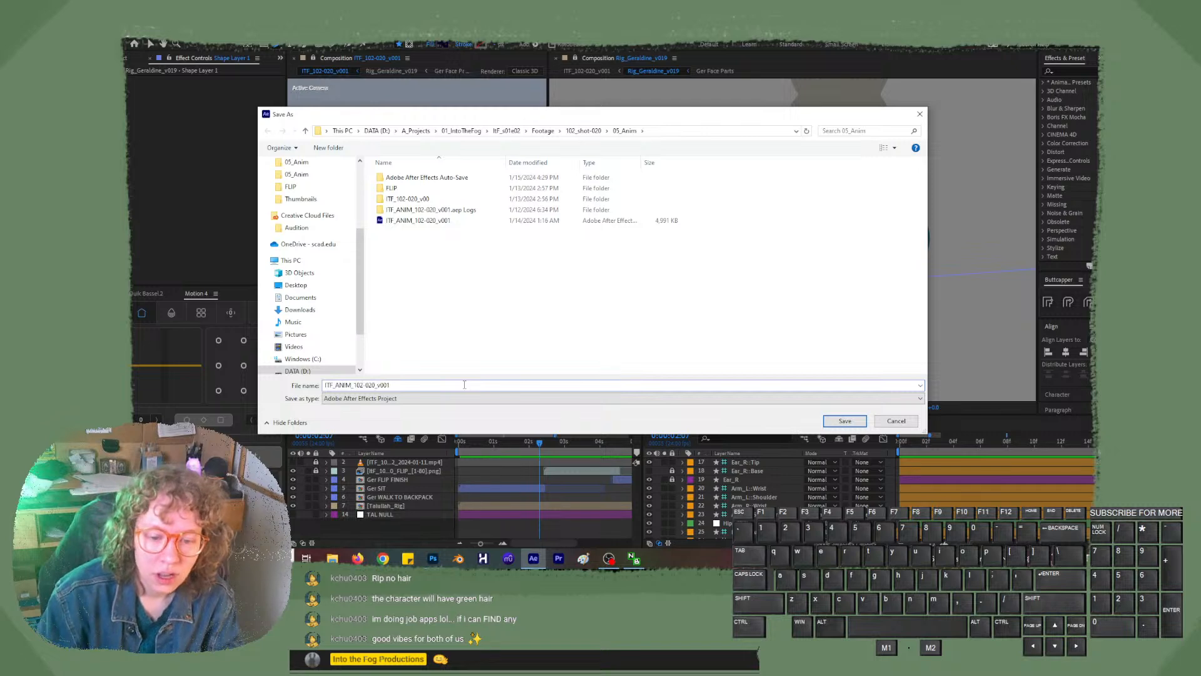
key(BackSpace)
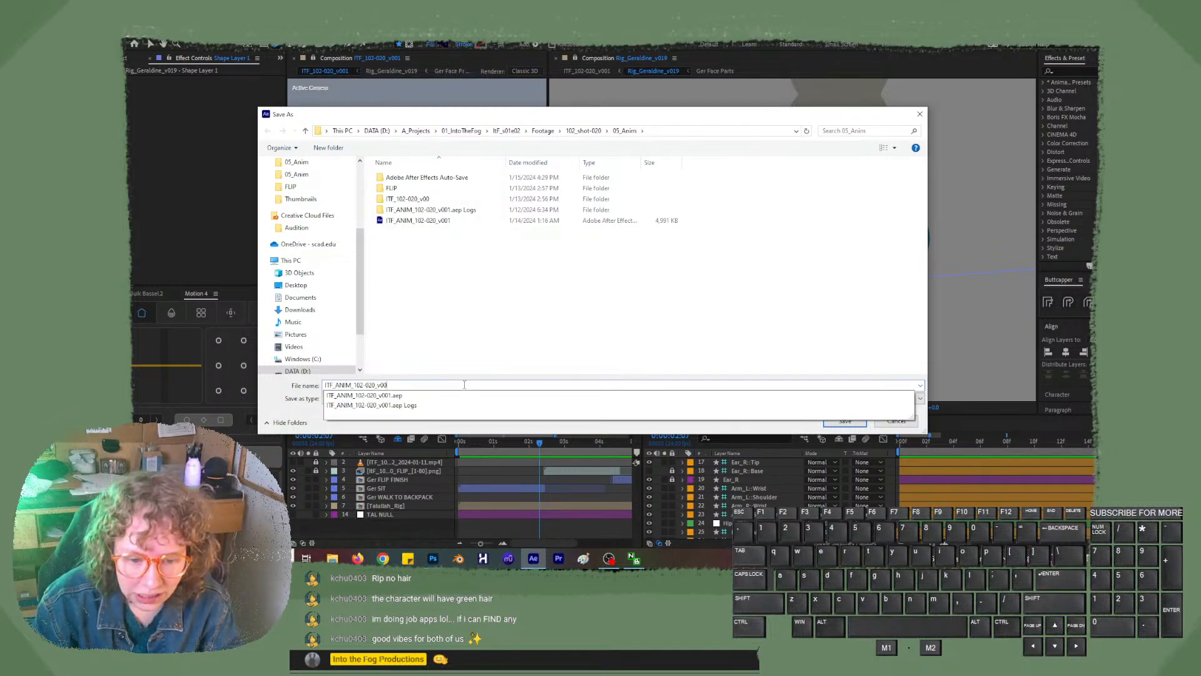
text(2)
key(Return)
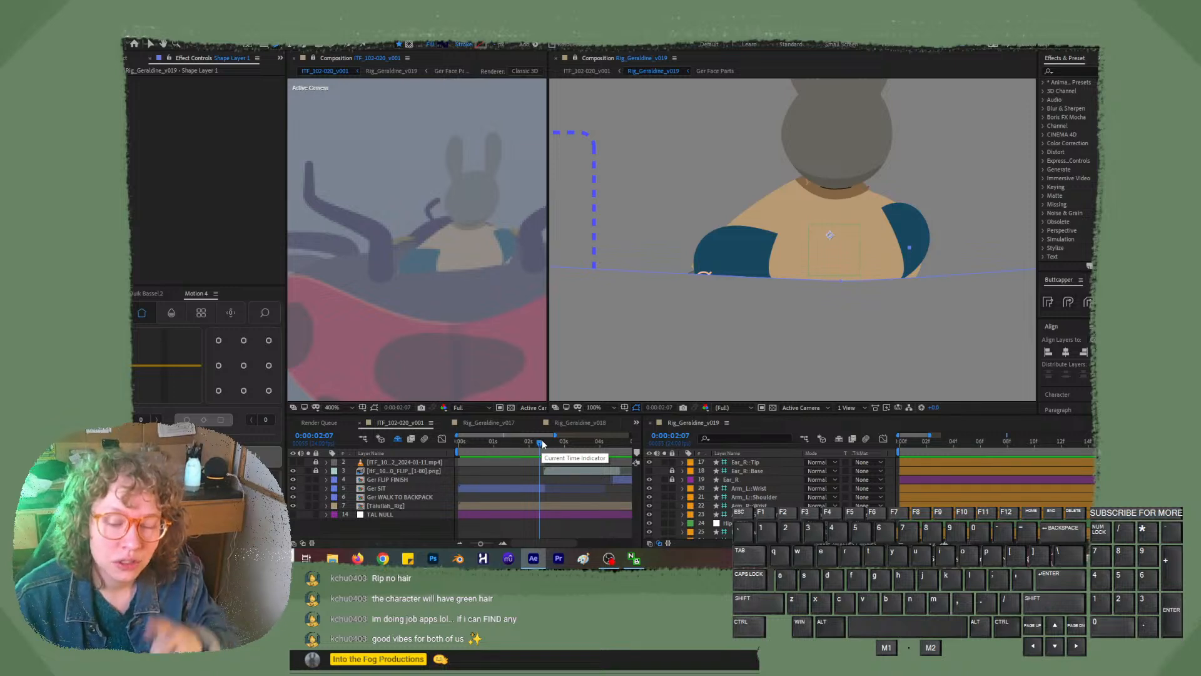
- Go to 0:00:02:08 and set Shape Layer 1's label colour to Orange, trying Red and Purple first
drag(543, 449, 543, 445)
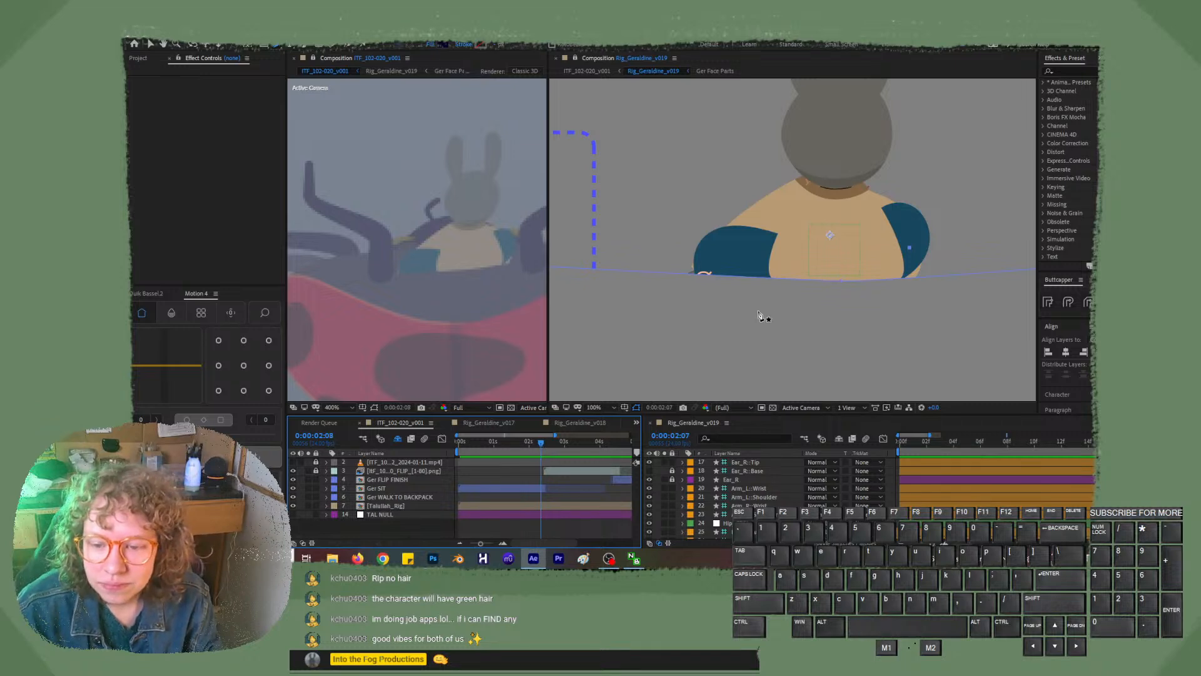
click(710, 279)
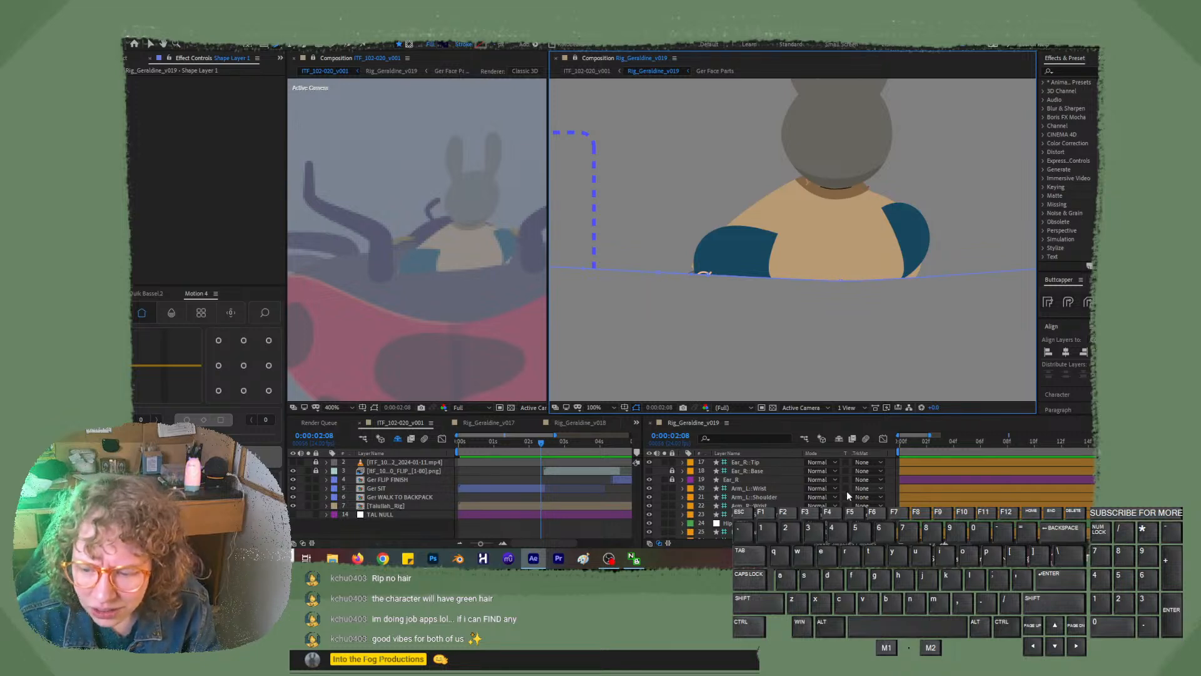
scroll(826, 488, up, 5)
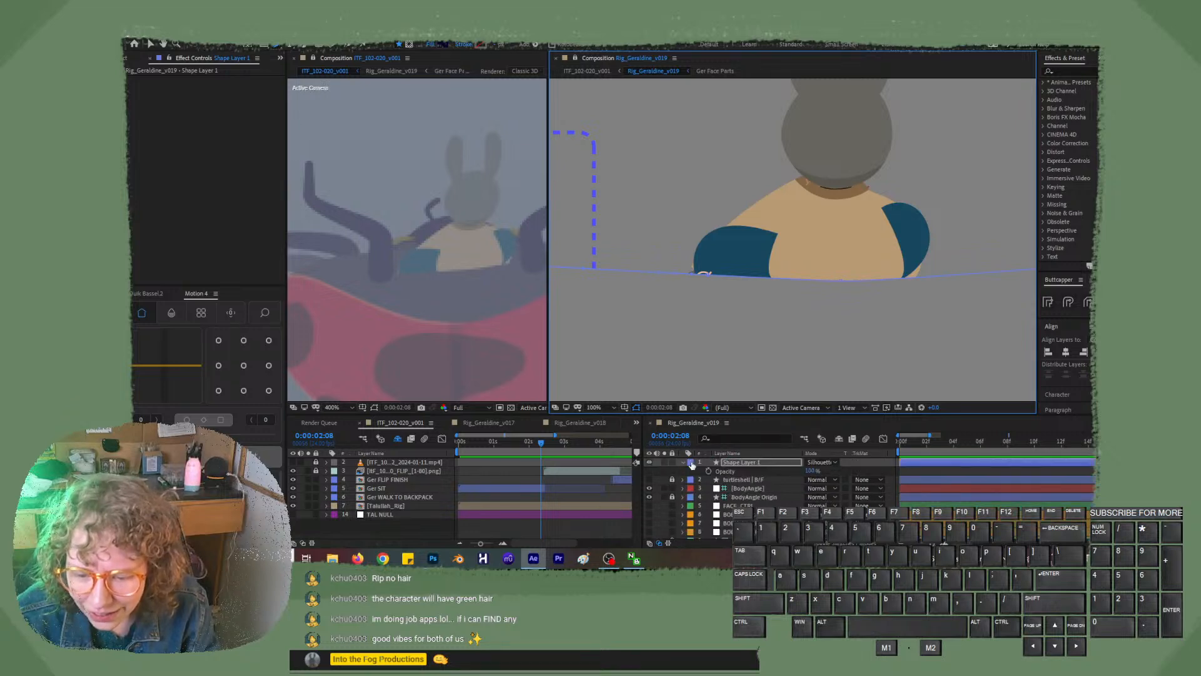
right_click(692, 464)
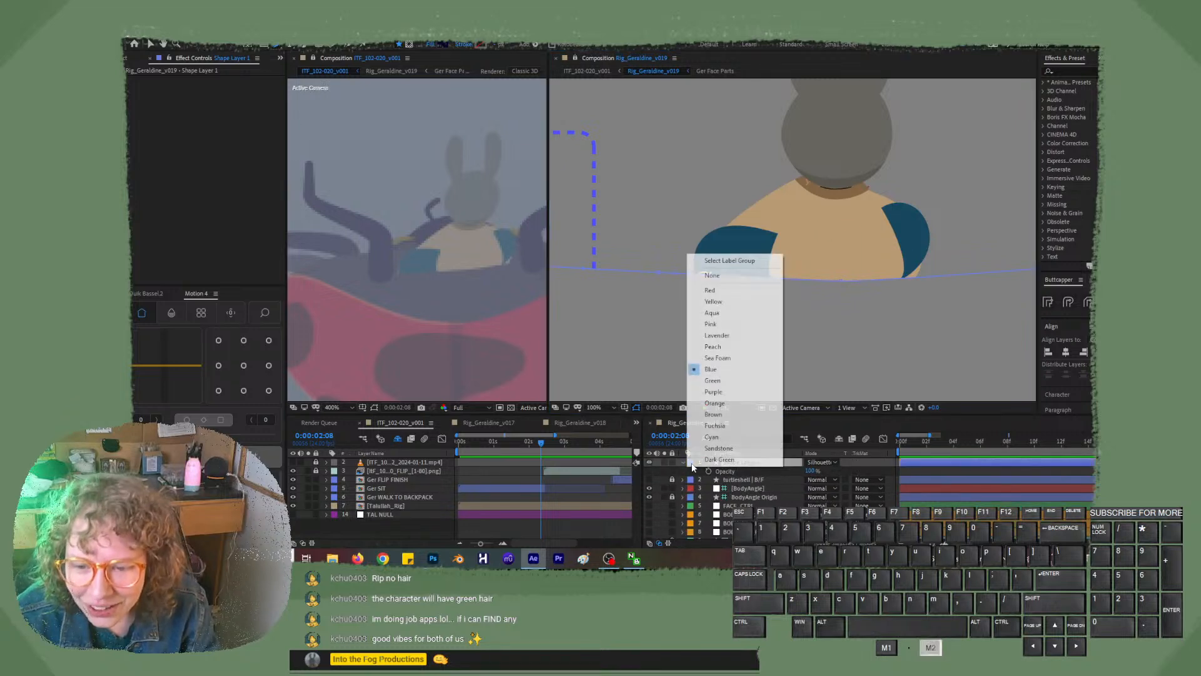
click(709, 292)
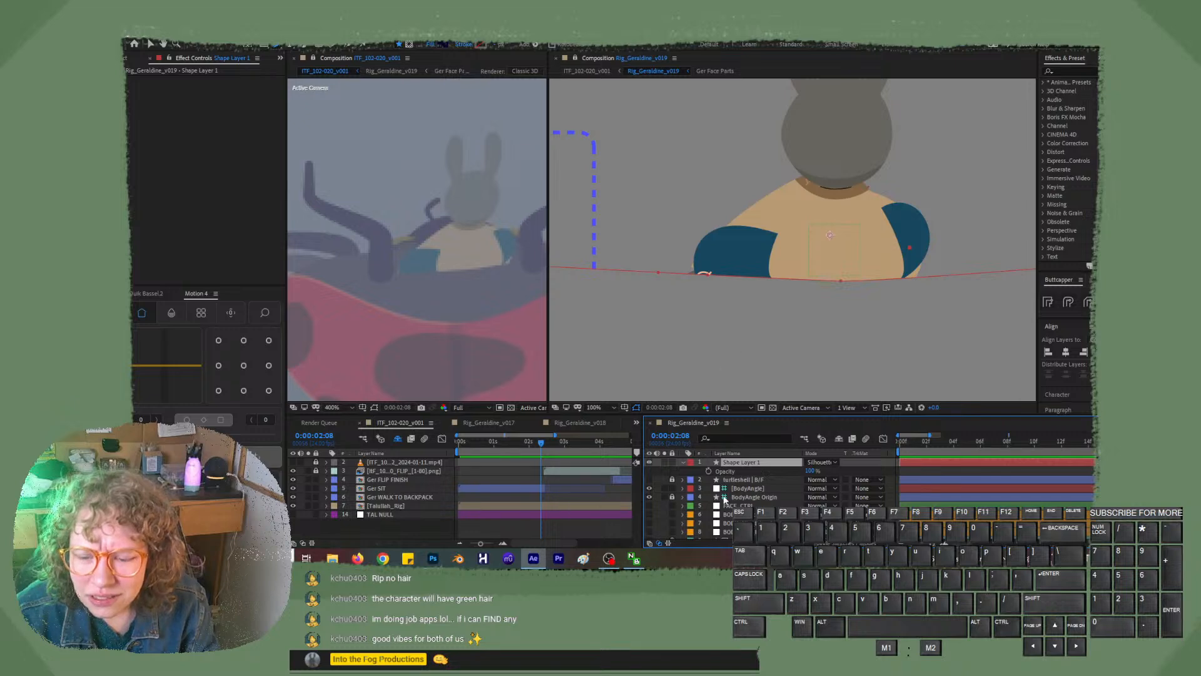
right_click(693, 467)
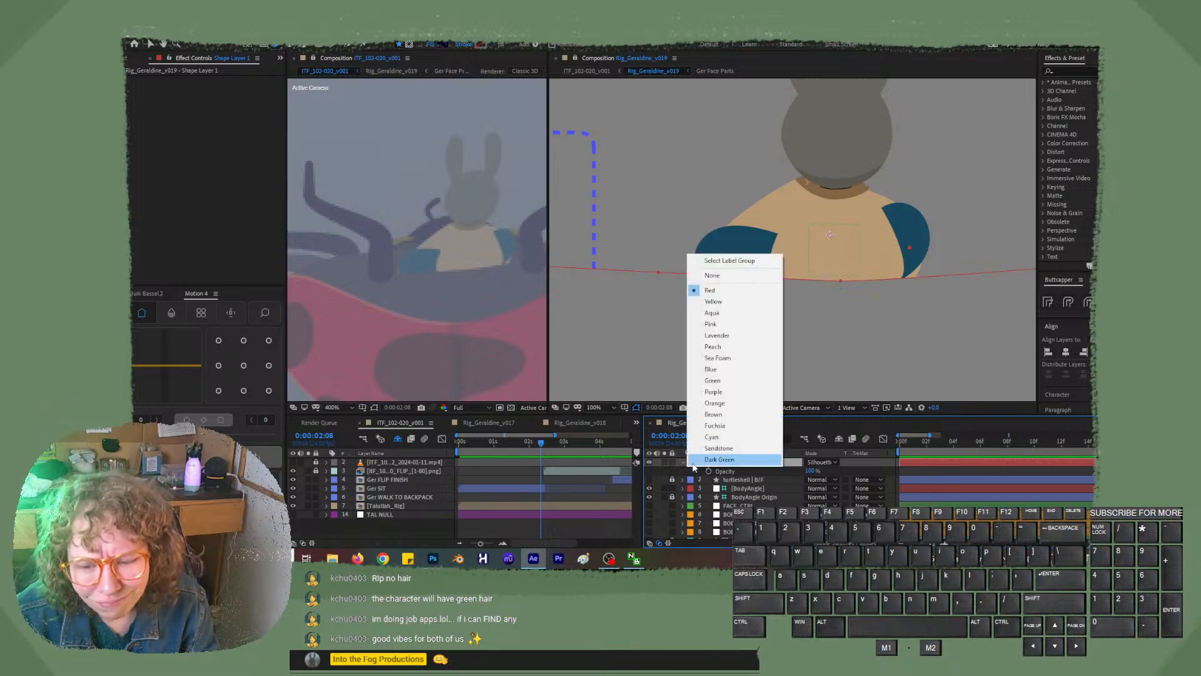
click(725, 392)
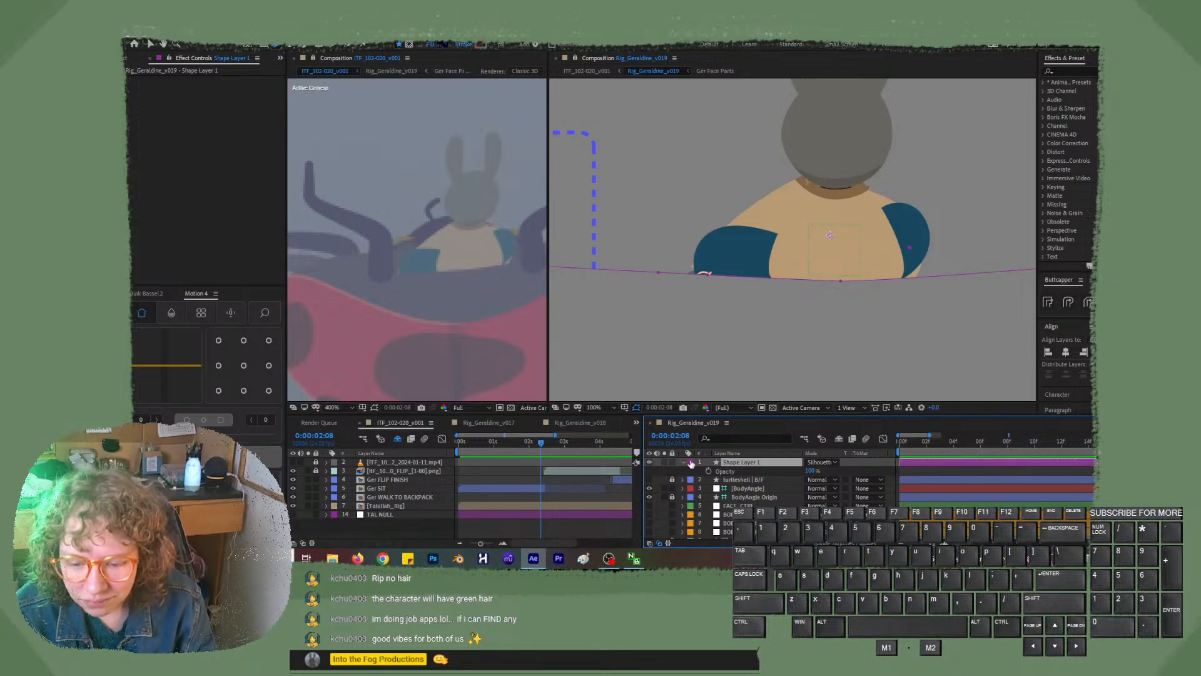
click(691, 463)
click(712, 404)
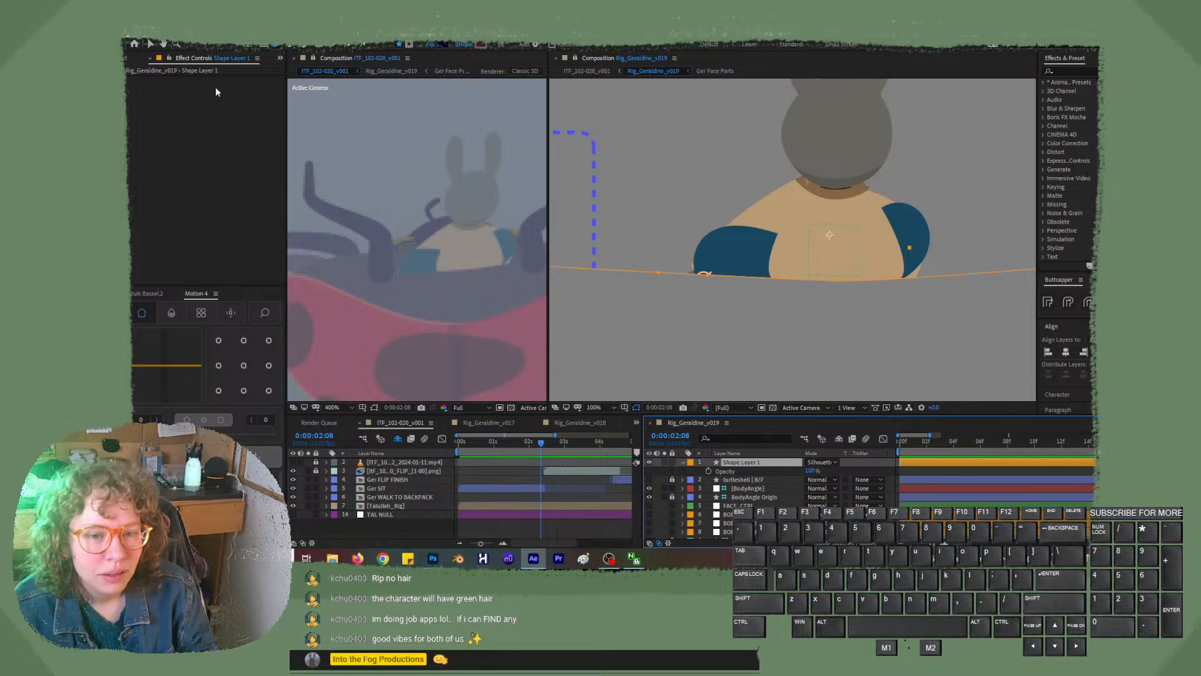
- Raise the path point on Shape Layer 1's upper edge just outside the rabbit's bent blue sleeve
click(658, 276)
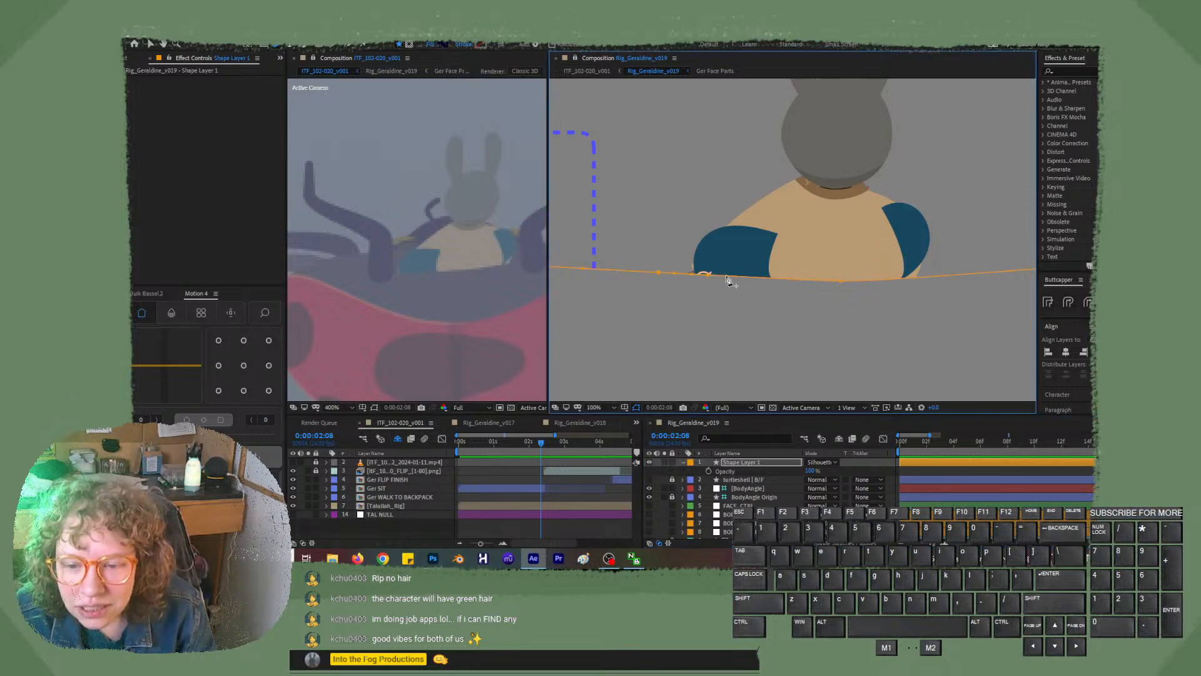
shift+click(658, 274)
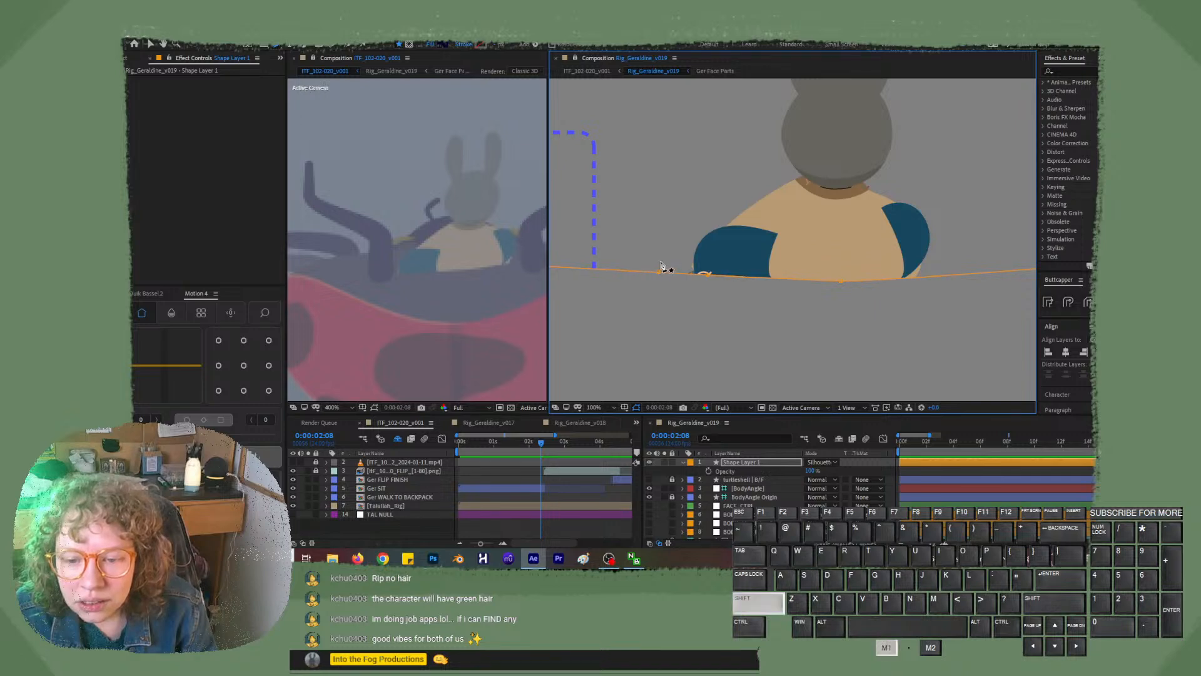
click(658, 276)
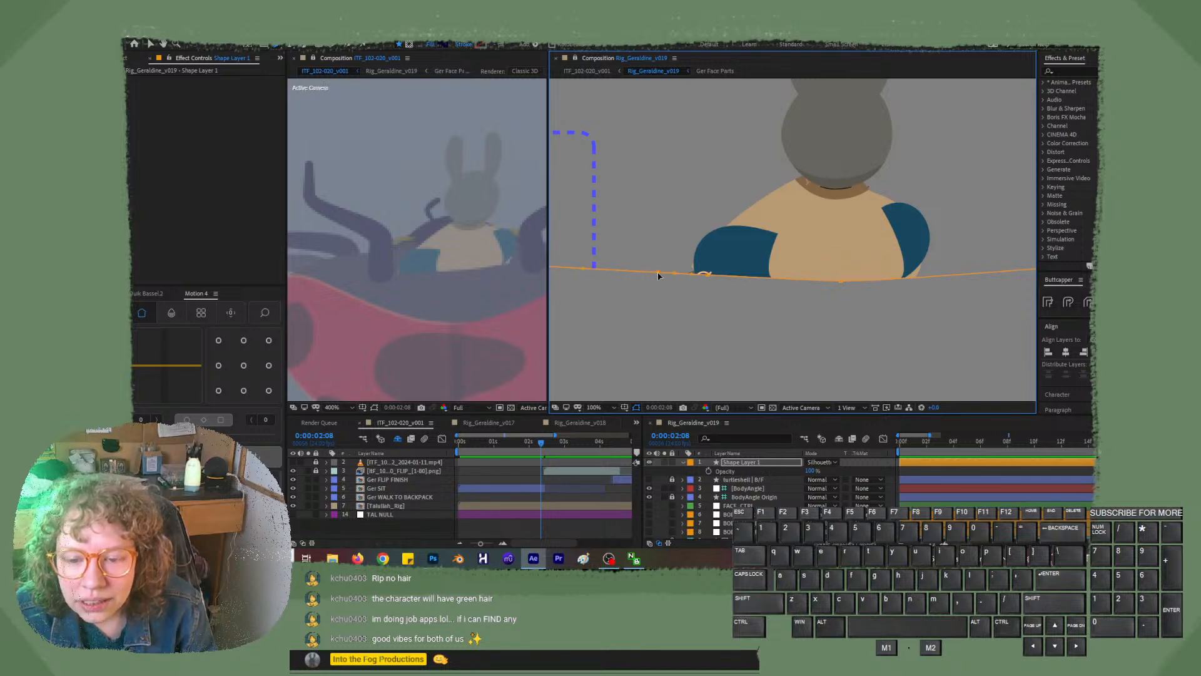
shift+click(658, 275)
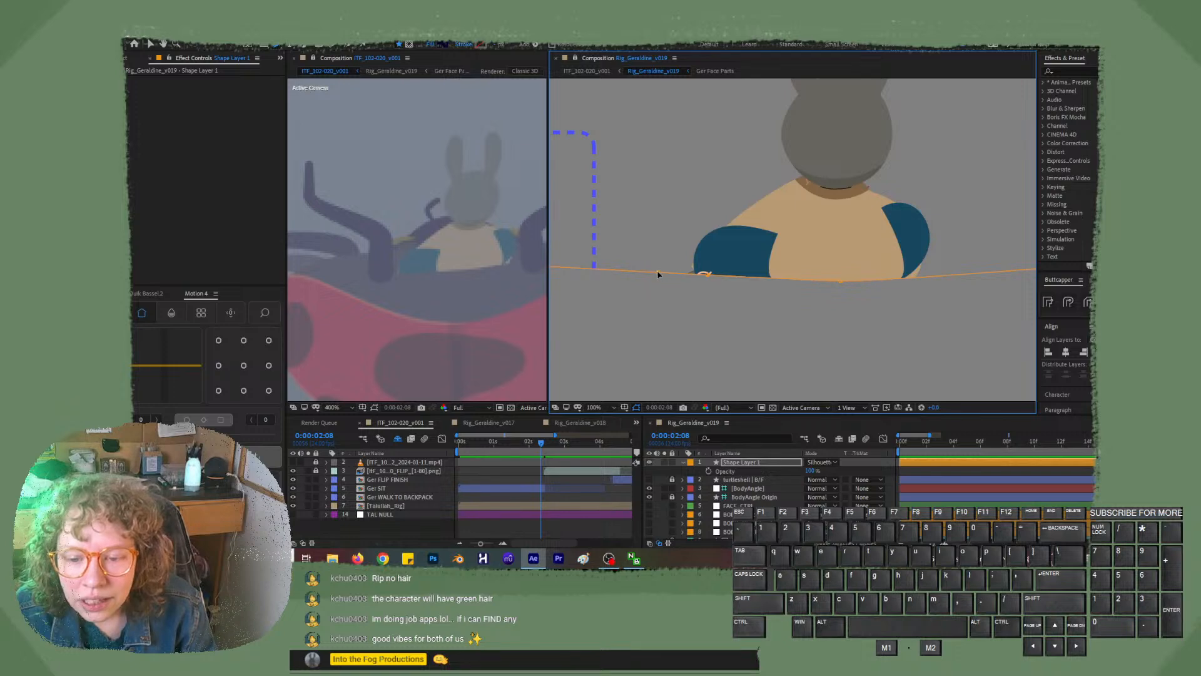
drag(658, 274, 676, 250)
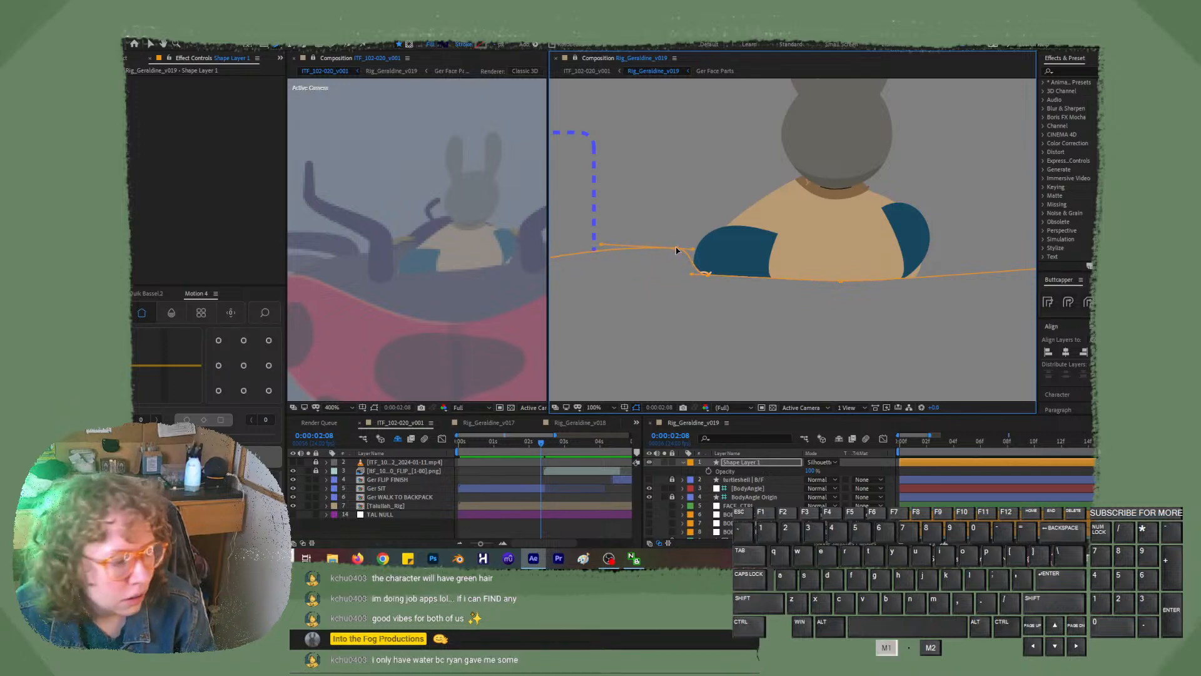
drag(676, 250, 677, 250)
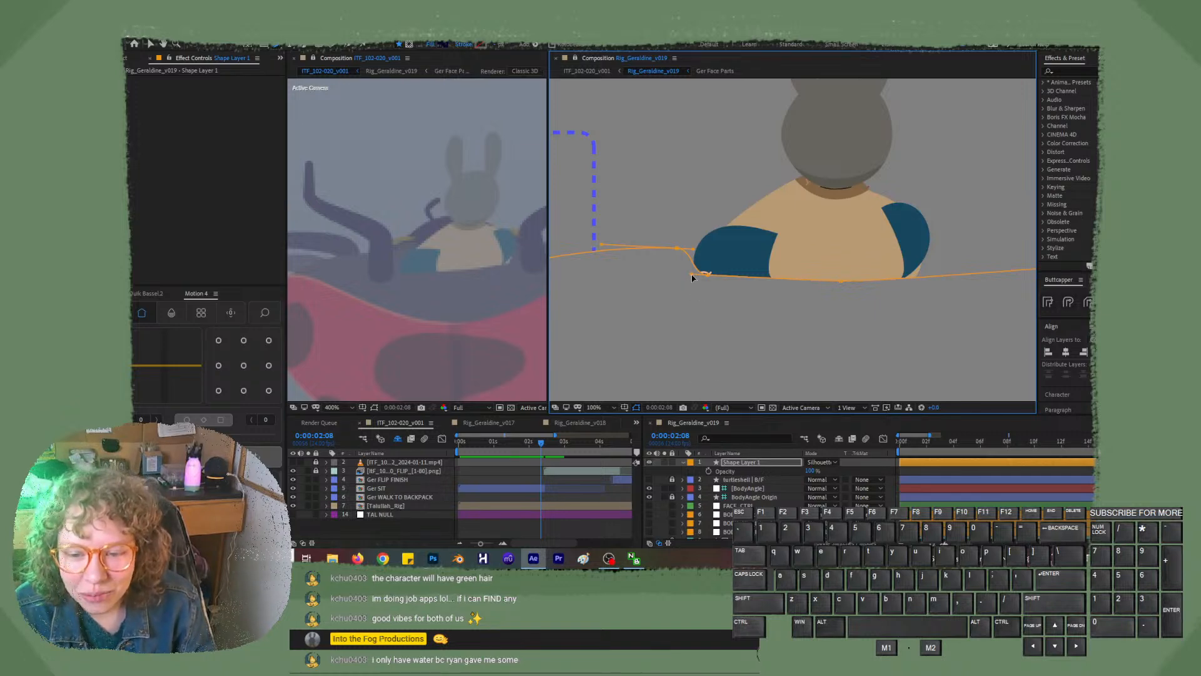
- Break the raised point's tangent into a corner and angle its handle down along the sleeve's outer edge
drag(692, 277, 693, 252)
key(ctrl+z)
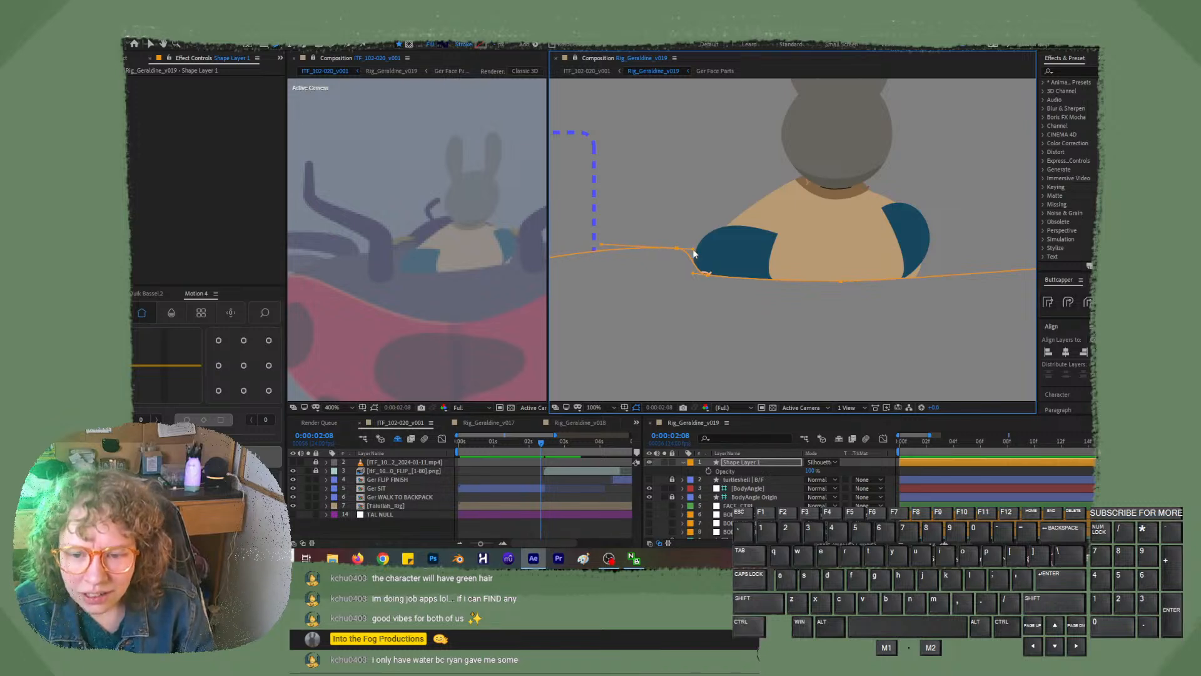
alt+click(693, 253)
drag(693, 253, 692, 272)
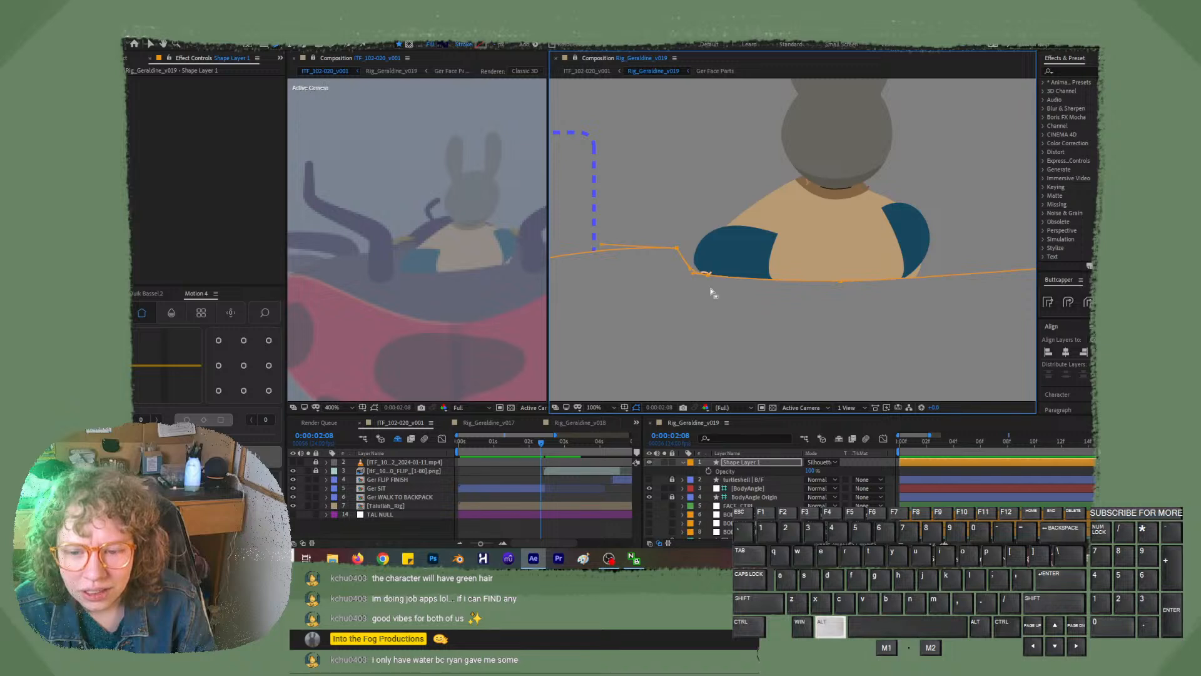
- Reposition the two path points beside the bent sleeve, raising the outer one to the sleeve's top and tucking the lower one underneath
click(680, 252)
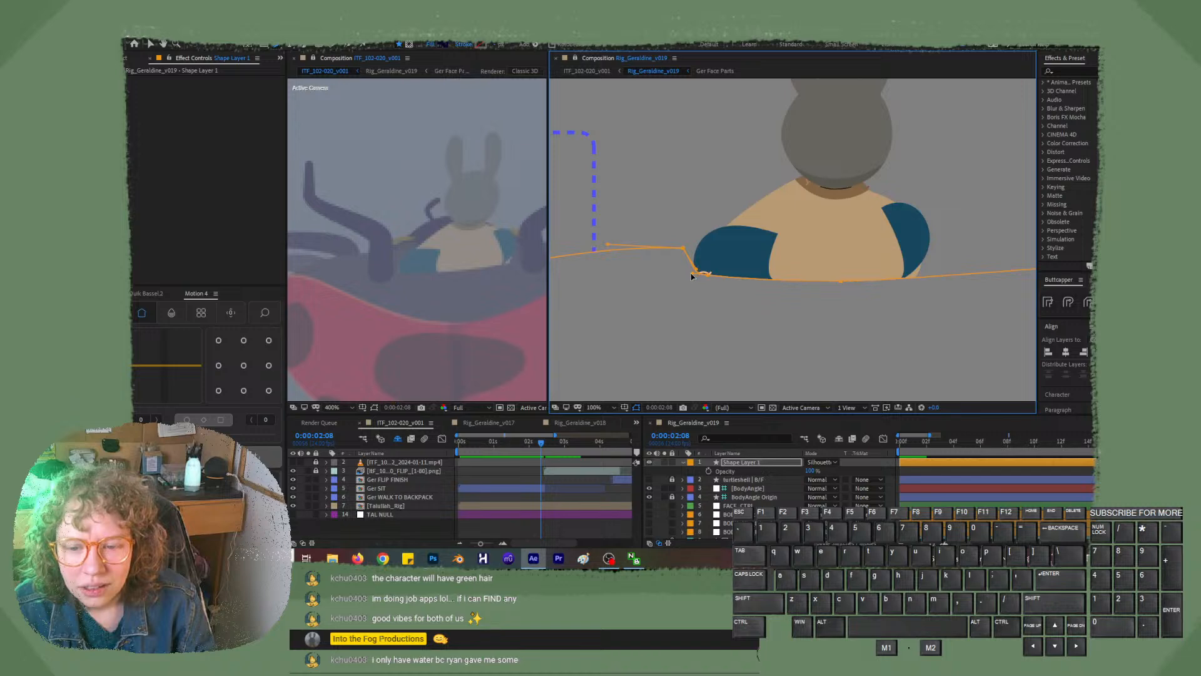
drag(691, 276, 715, 279)
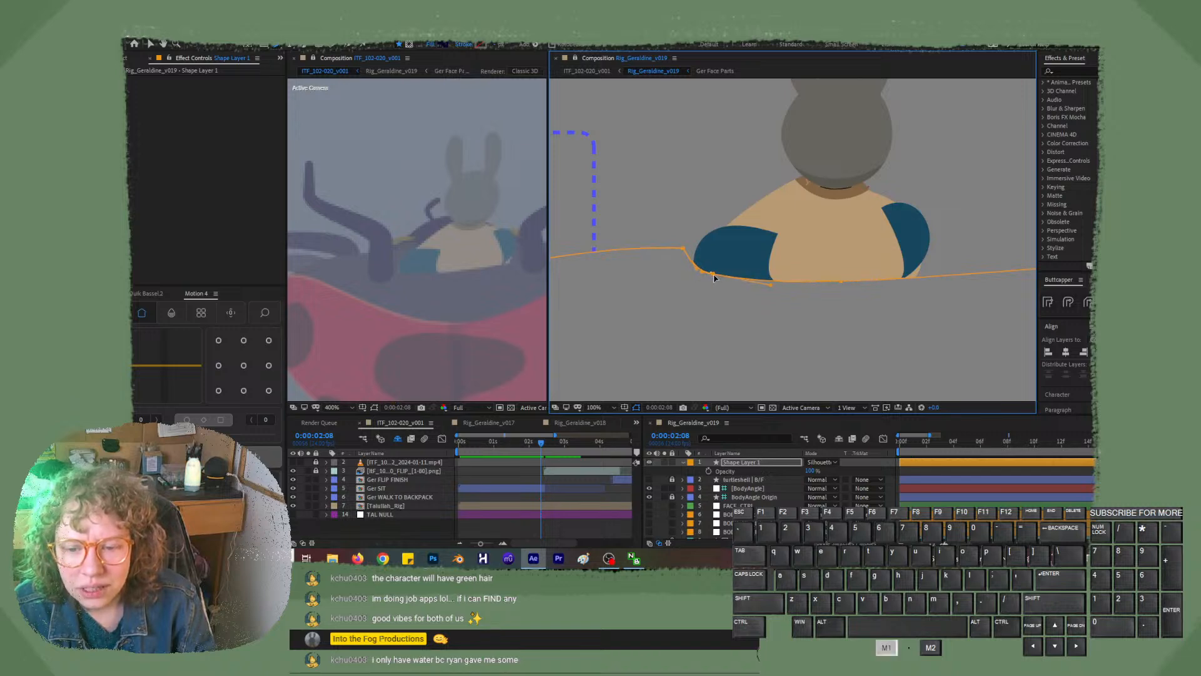
click(683, 249)
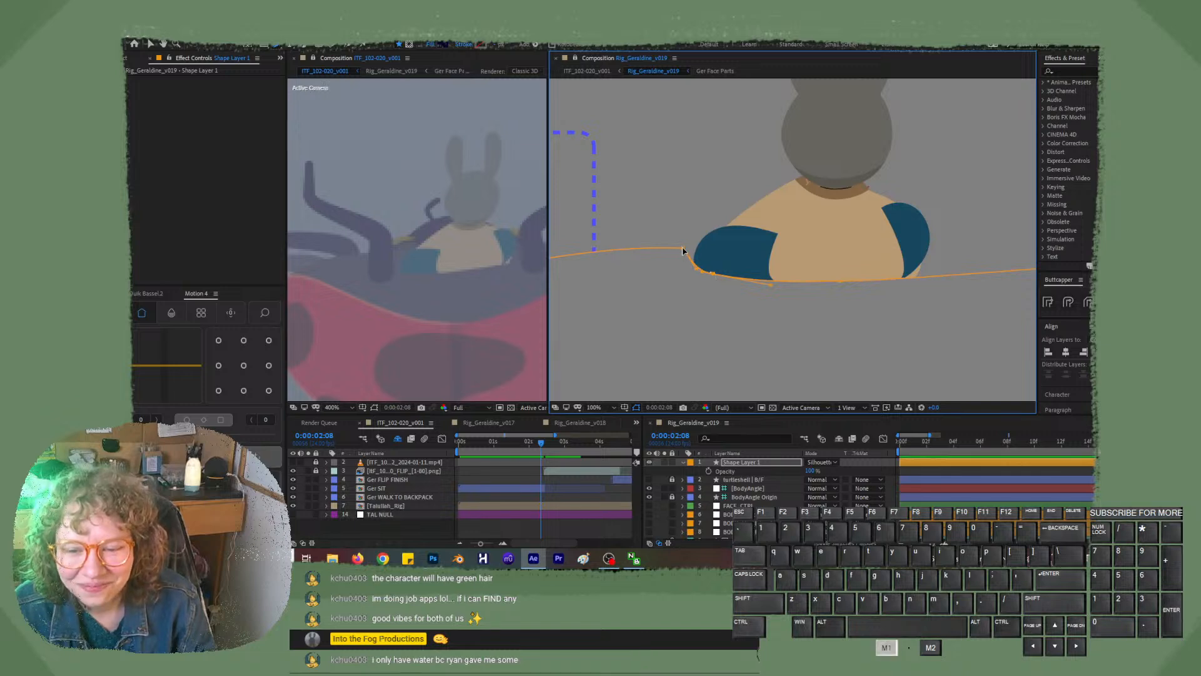
drag(685, 251, 697, 230)
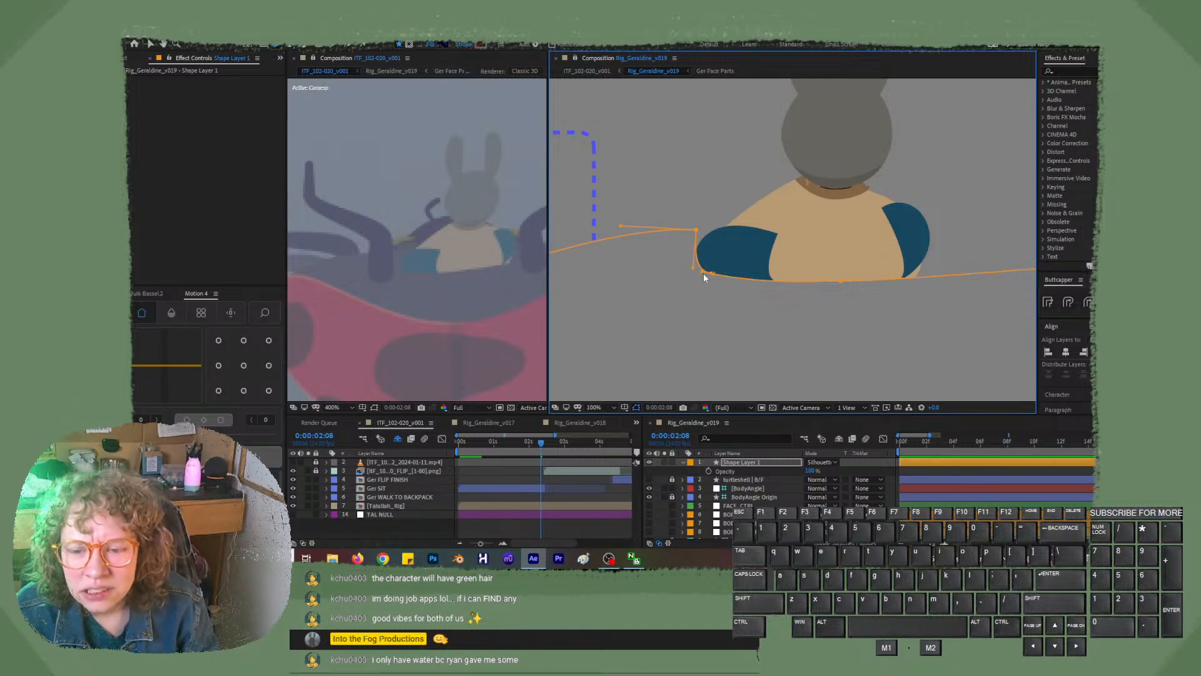
- Add a path point under the bent sleeve and adjust the neighbouring points so Shape Layer 1's edge rounds the sleeve's lower outer corner
drag(703, 272, 733, 294)
key(ctrl+z)
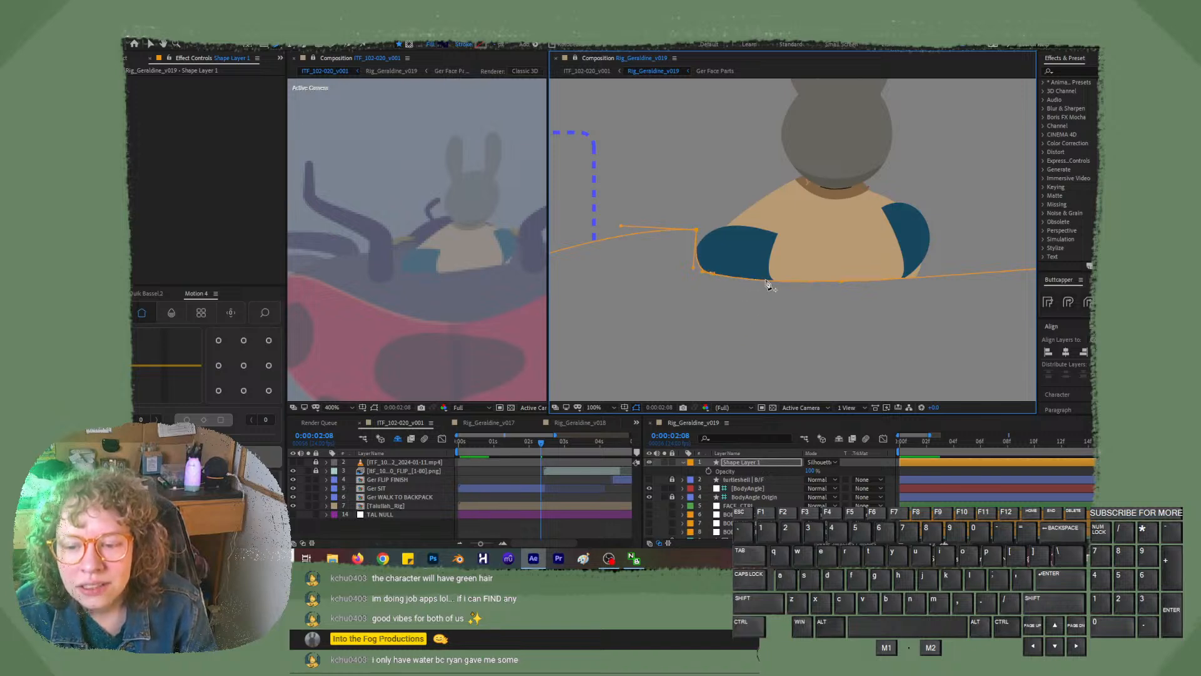
click(766, 281)
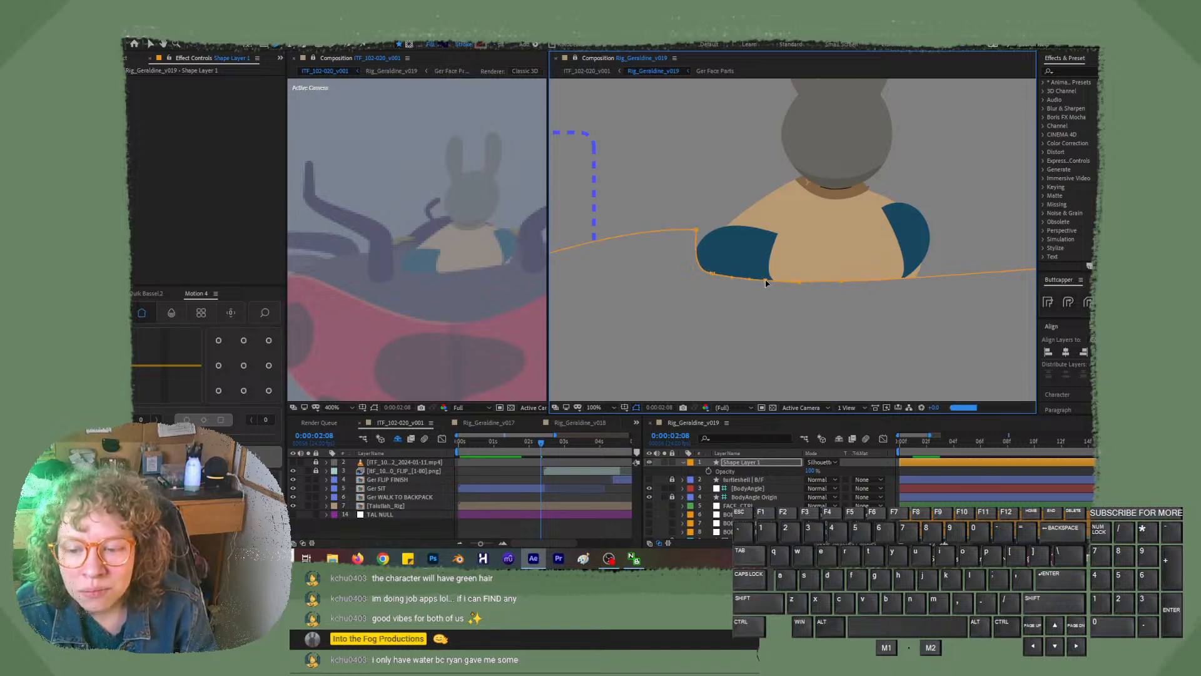
drag(713, 278, 720, 276)
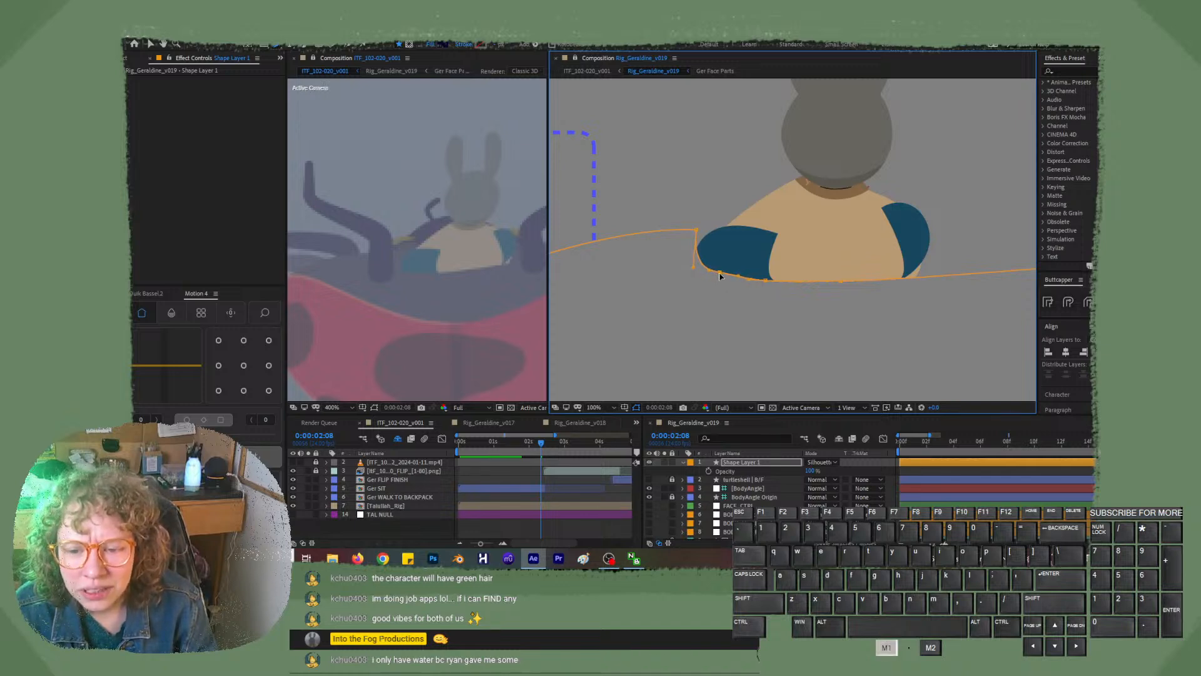
click(698, 231)
drag(697, 229, 712, 271)
drag(697, 225, 690, 222)
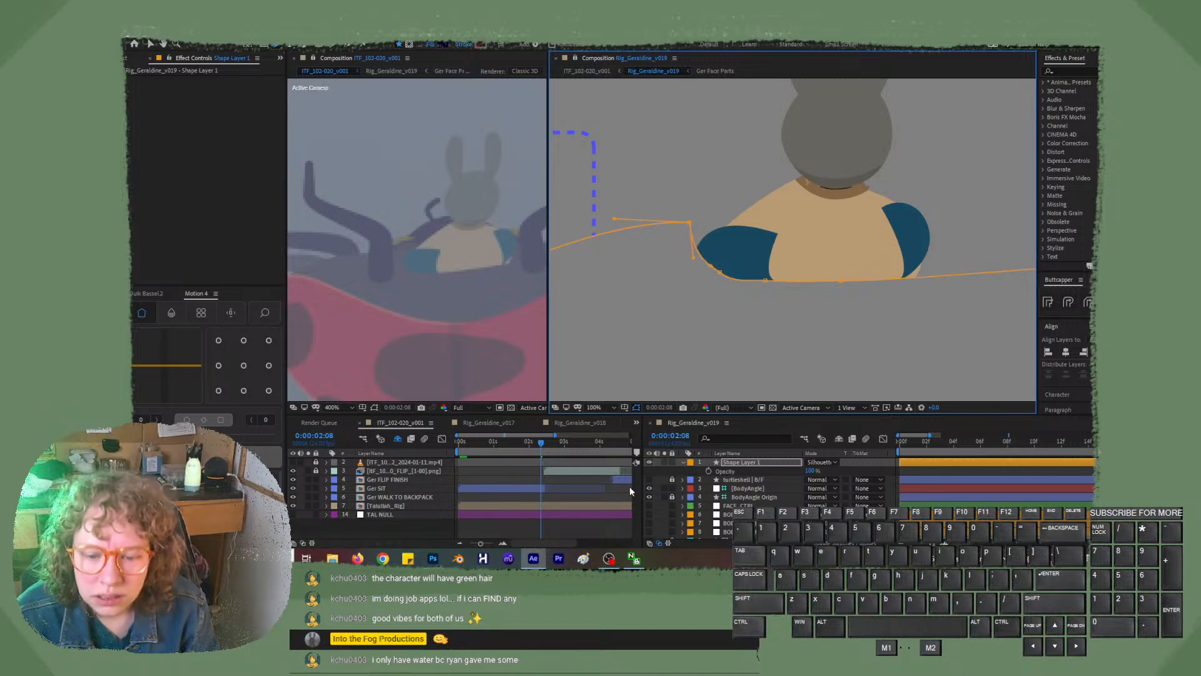
- Set the hose length of the Leg_R::Ankle controller to 440 and scrub the shot around frame 2:12 to compare the pose
drag(543, 444, 548, 444)
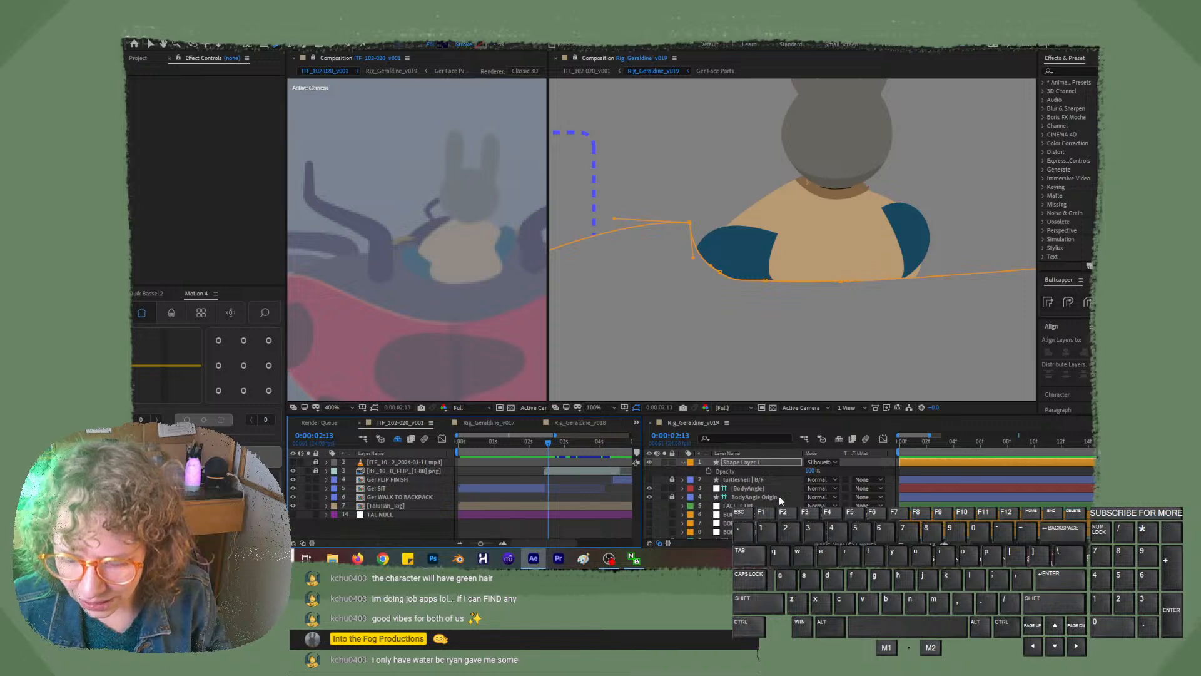
scroll(779, 496, down, 5)
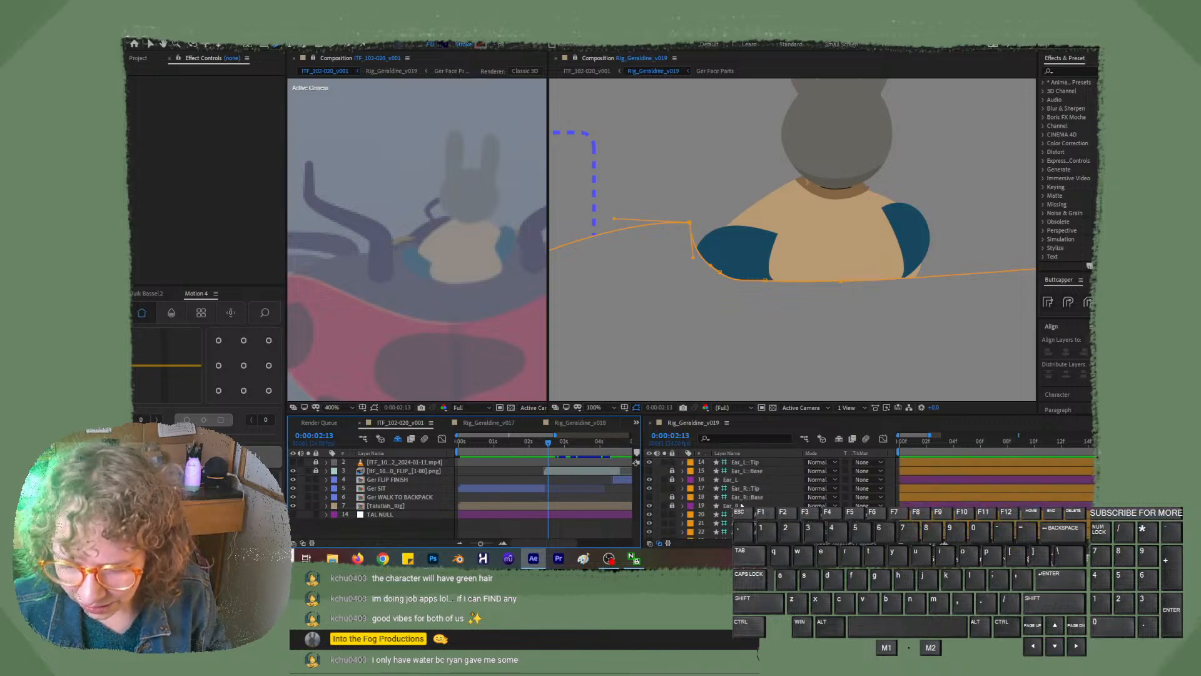
scroll(779, 496, down, 1)
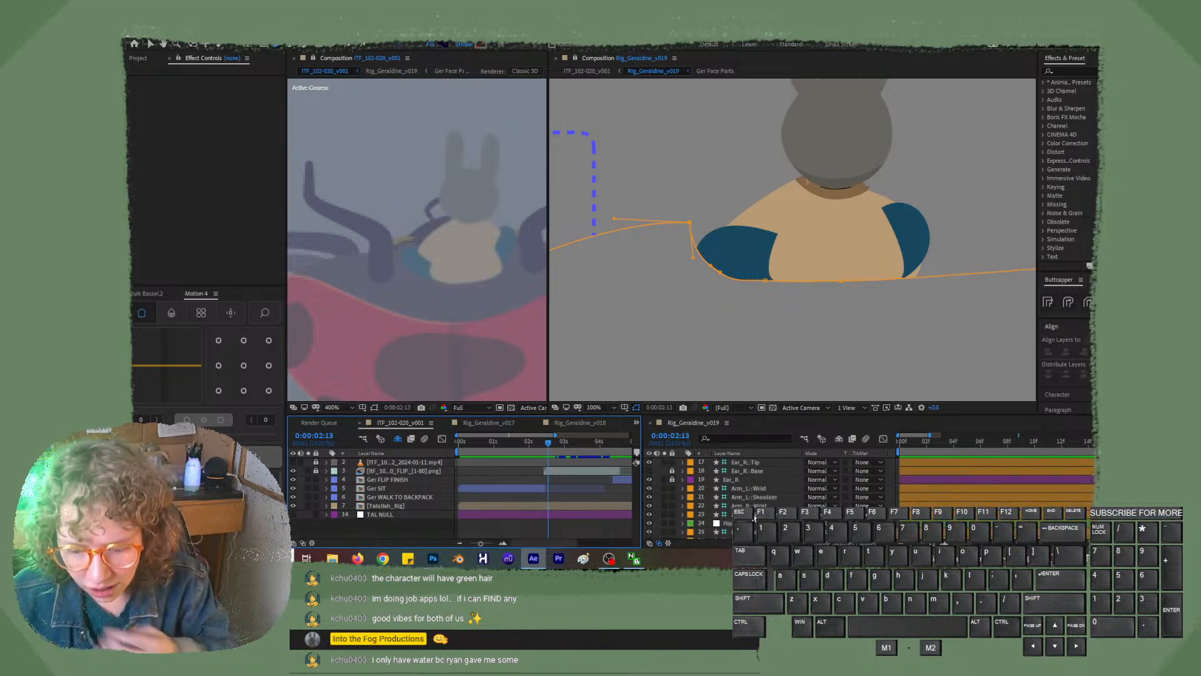
scroll(754, 510, down, 1)
scroll(753, 522, down, 1)
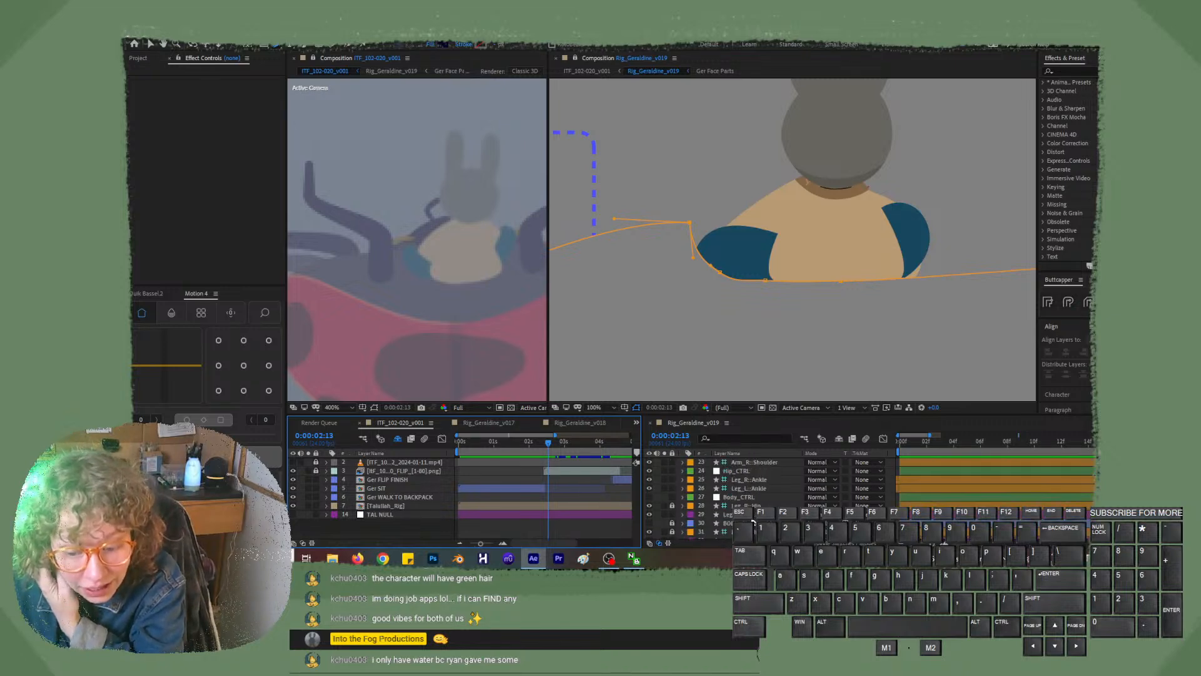
scroll(754, 521, up, 1)
click(750, 506)
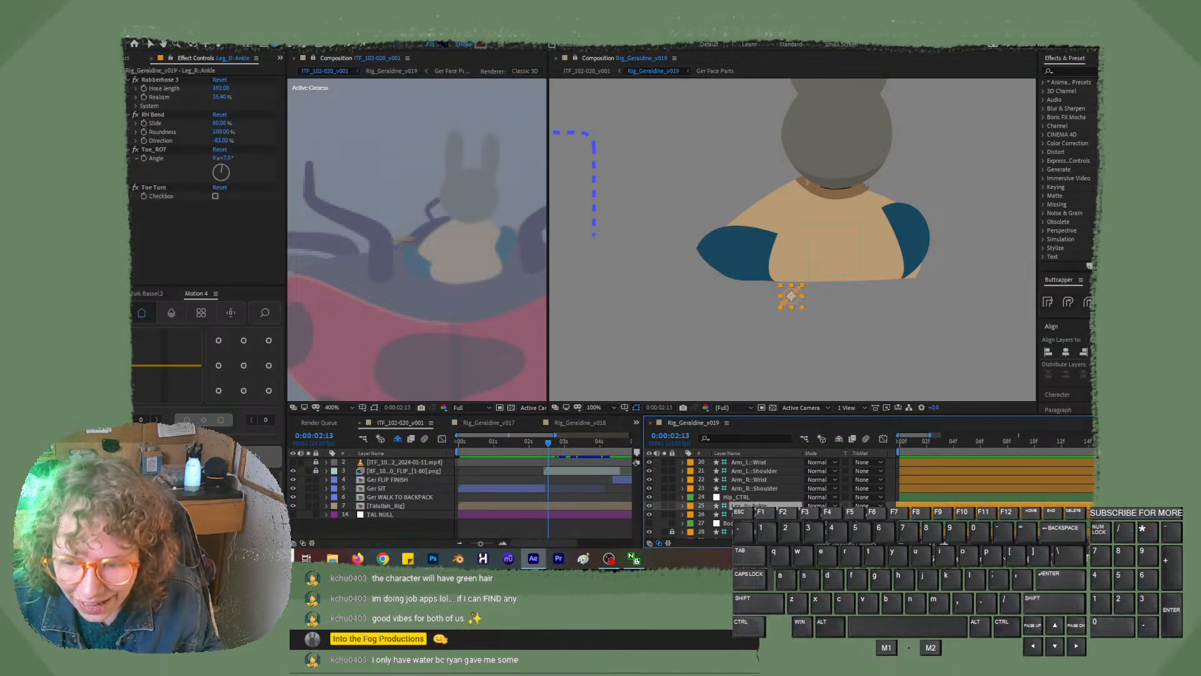
key(shift)
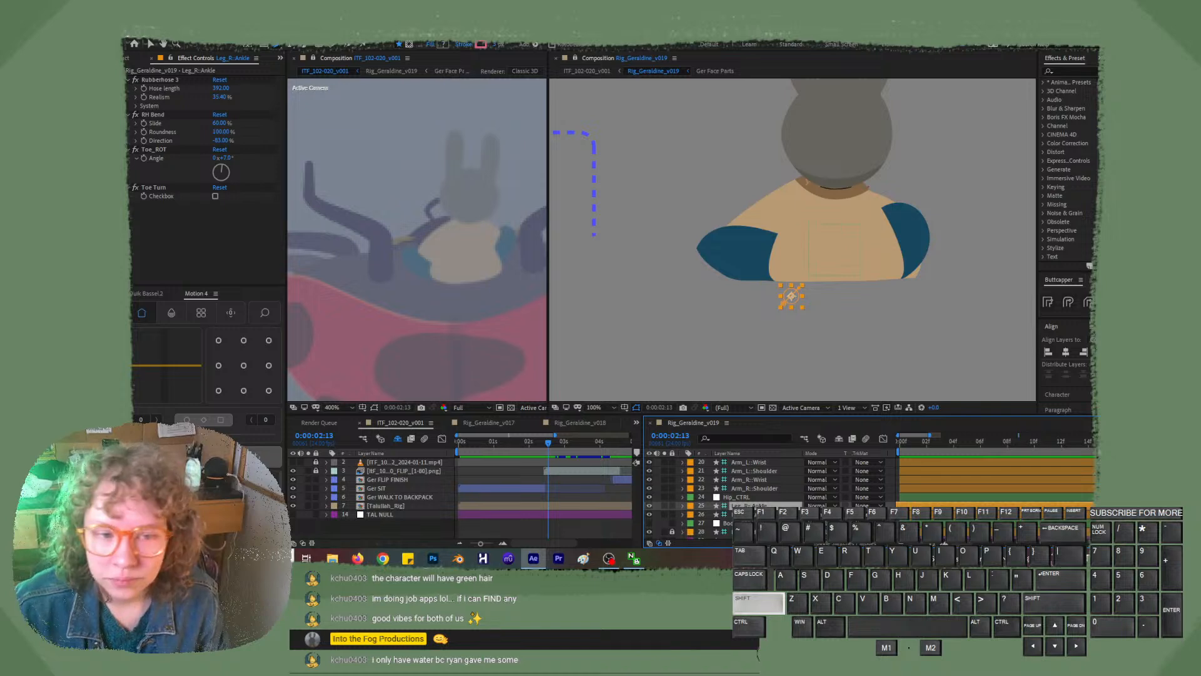
drag(226, 89, 247, 88)
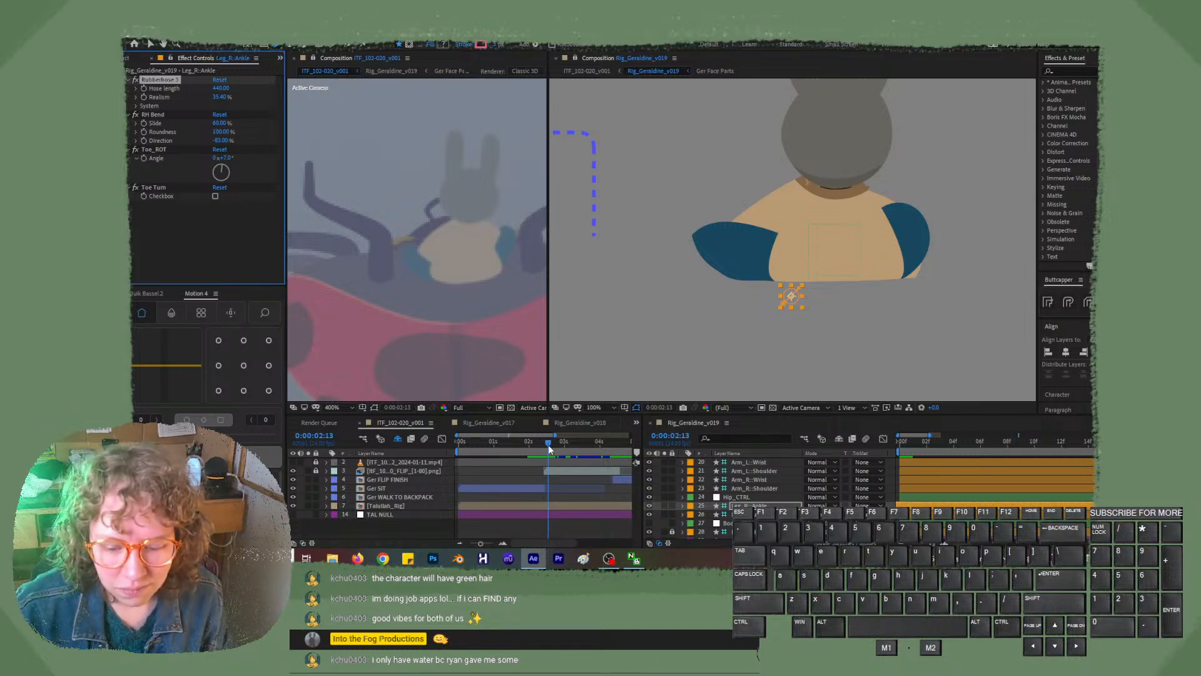
drag(545, 444, 544, 446)
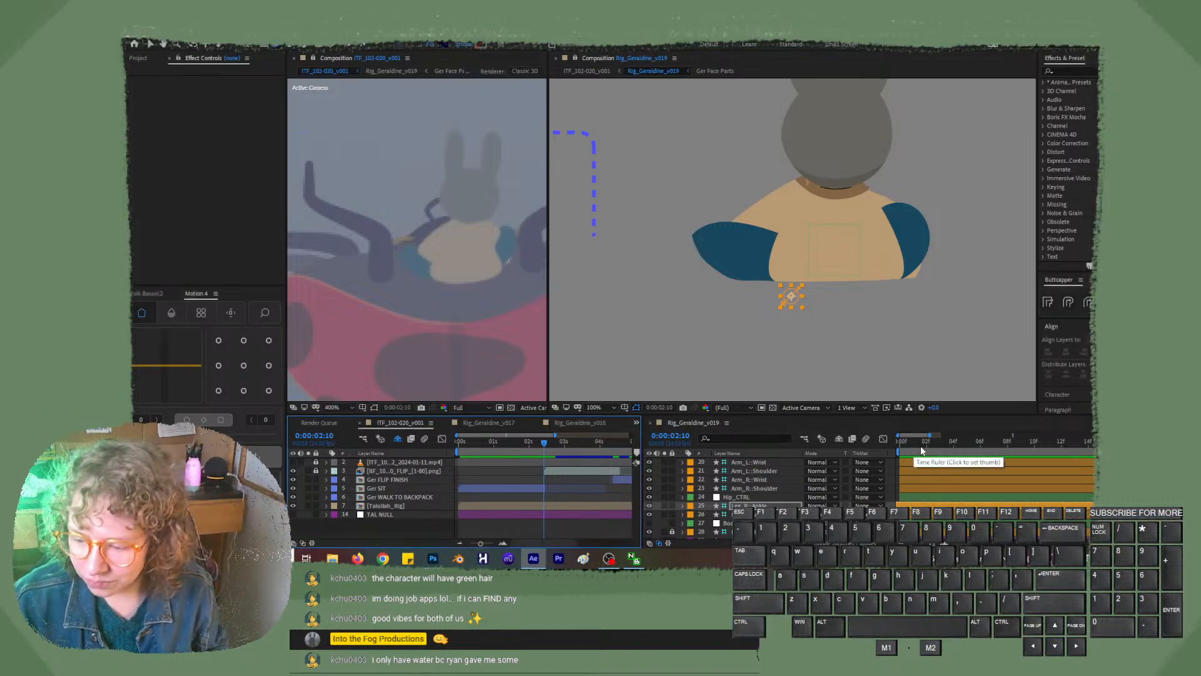
drag(543, 444, 546, 444)
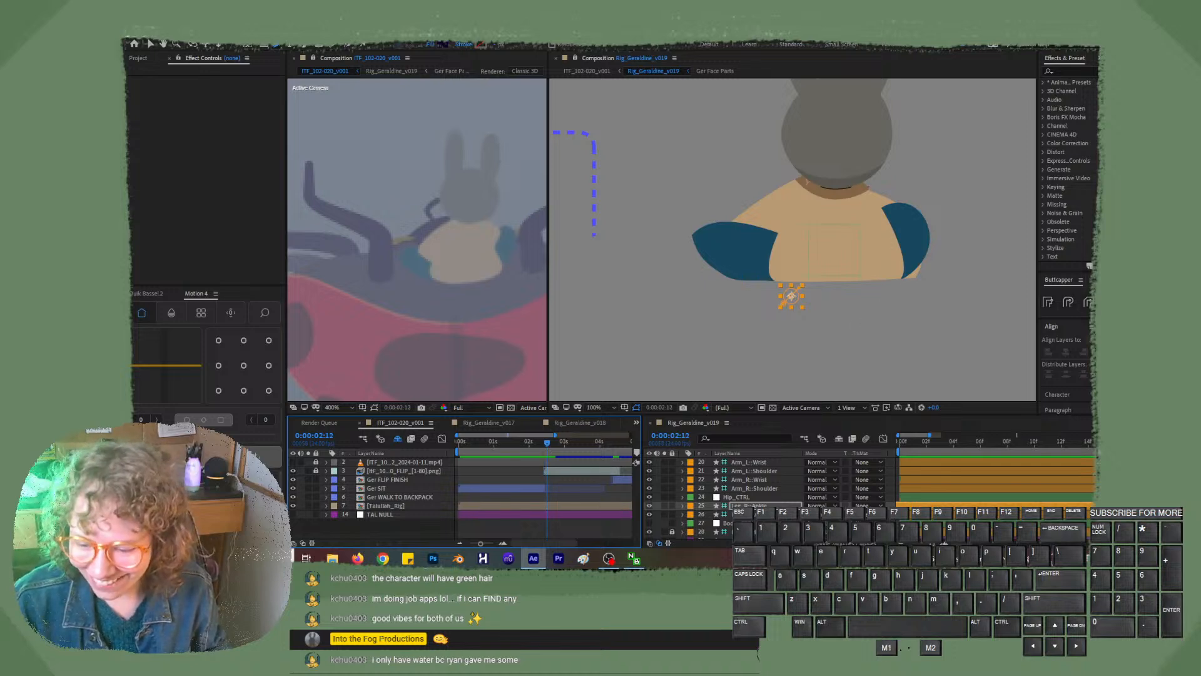
- Lower Shape Layer 1's path points under the rabbit's torso and bent sleeve so the mask uncovers more of both
scroll(777, 486, up, 7)
click(763, 463)
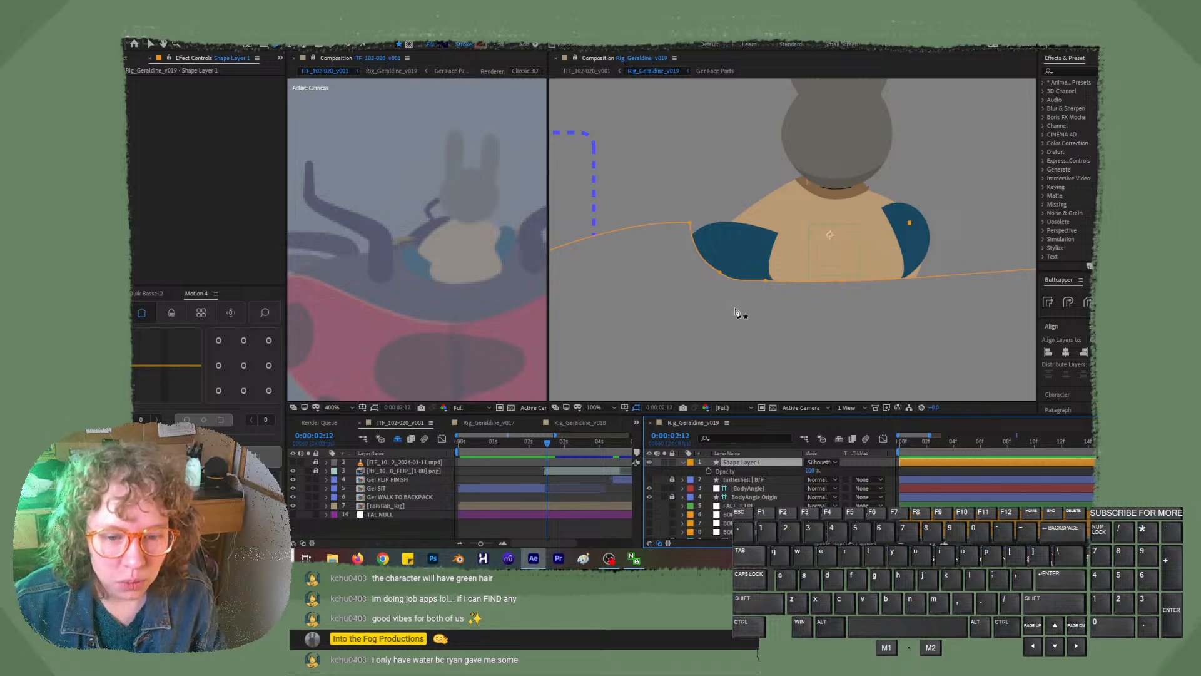
drag(547, 444, 546, 448)
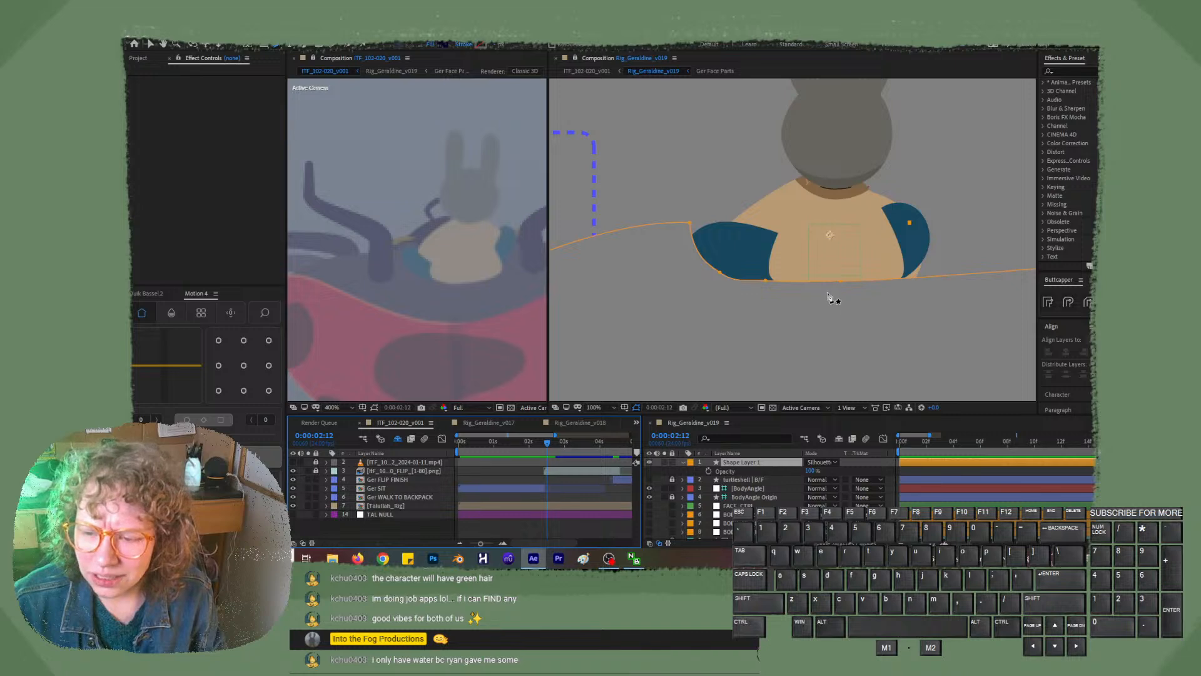
drag(842, 283, 838, 289)
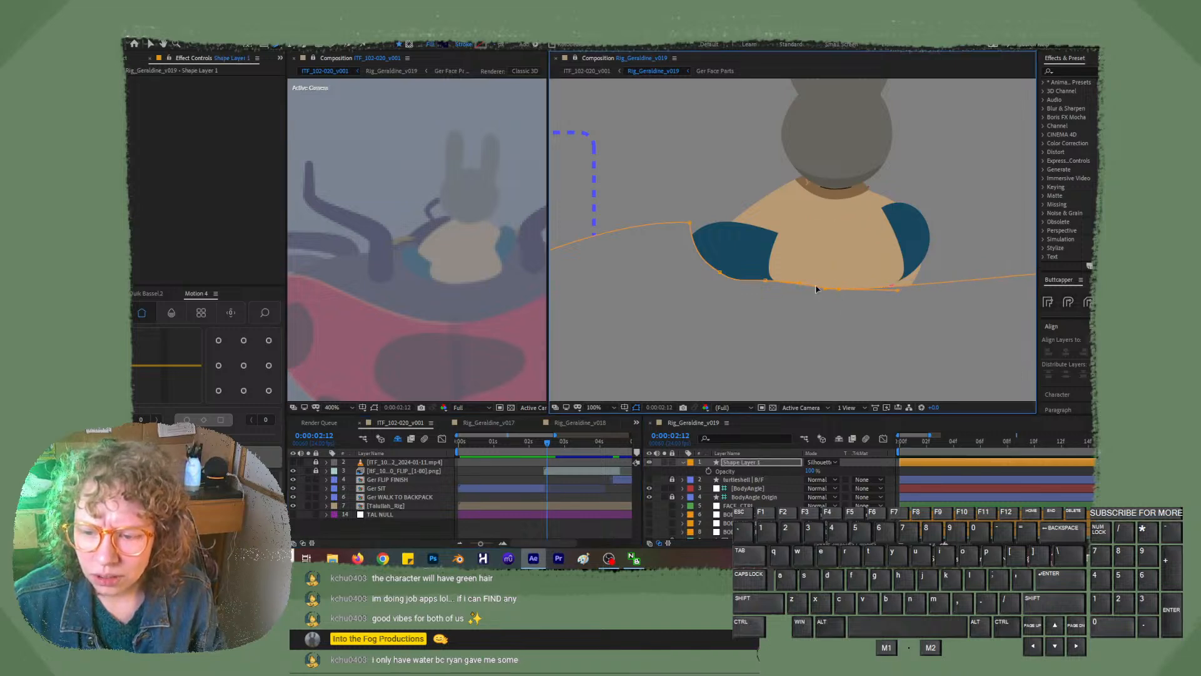
drag(765, 283, 763, 294)
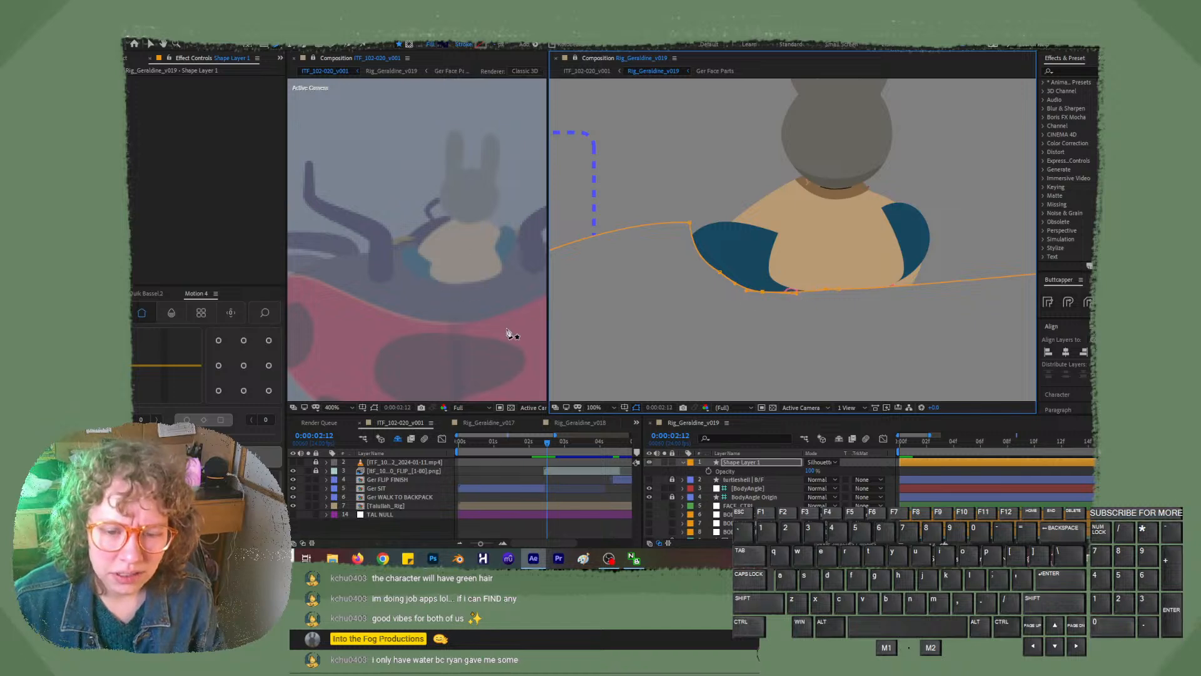
drag(544, 446, 544, 446)
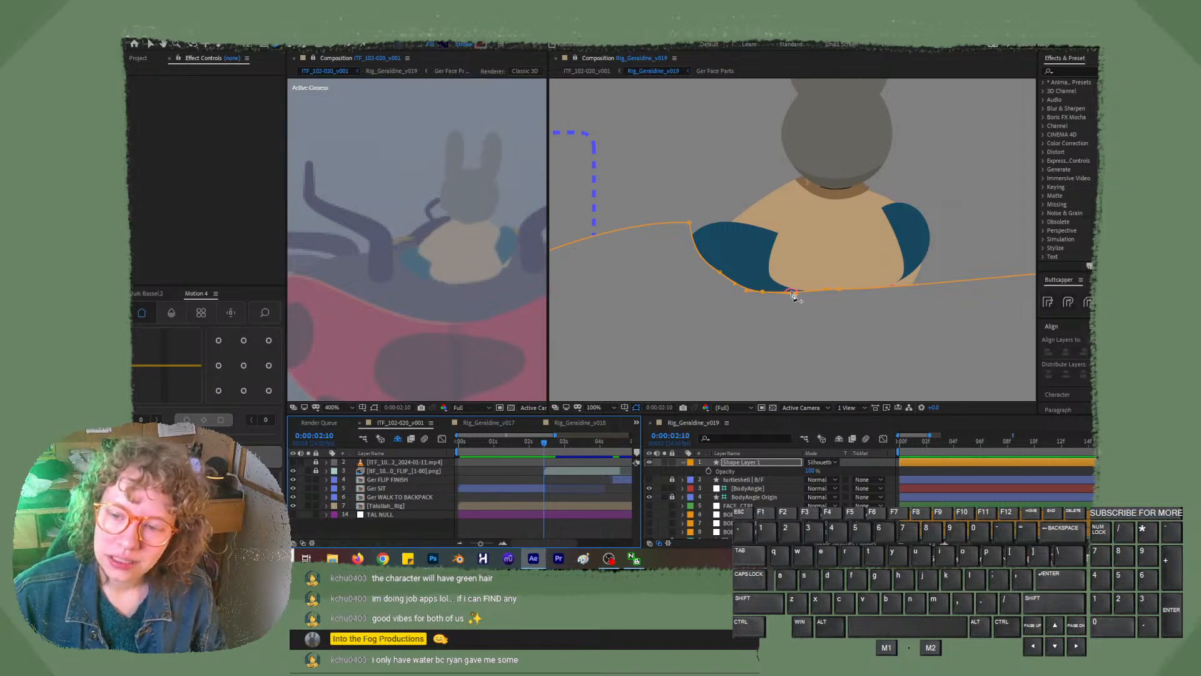
- Widen the BODY-Front layer slightly with its horizontal scale and undo the further scale change
scroll(751, 488, down, 3)
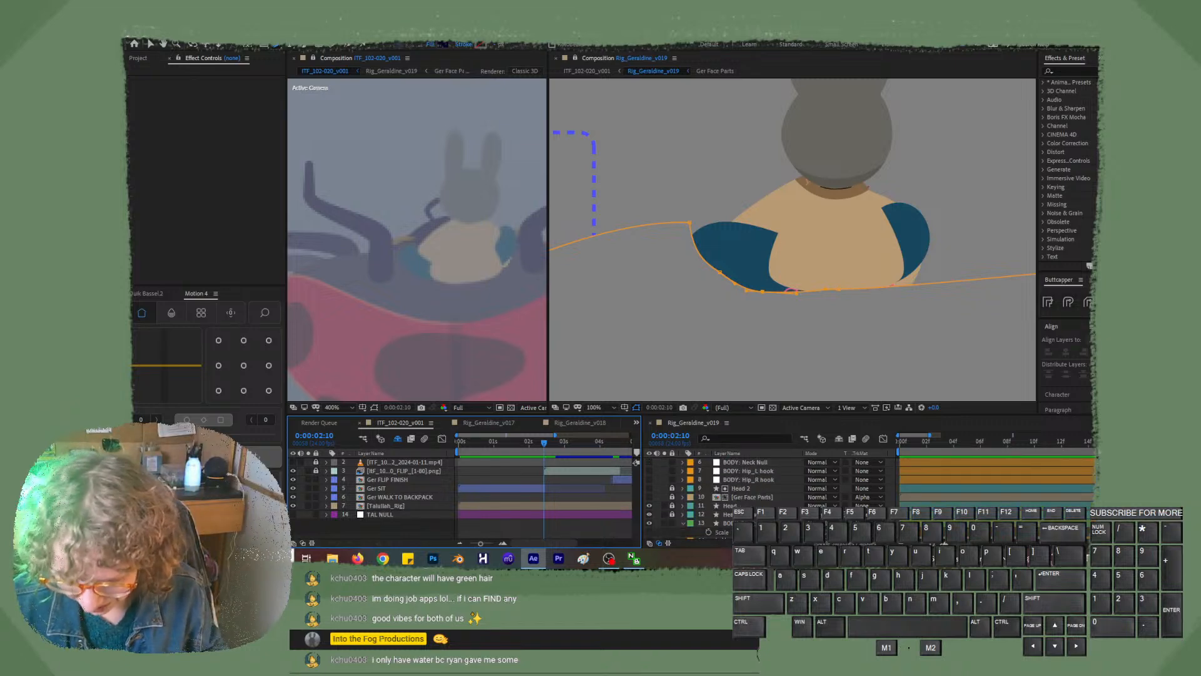
click(726, 523)
click(813, 532)
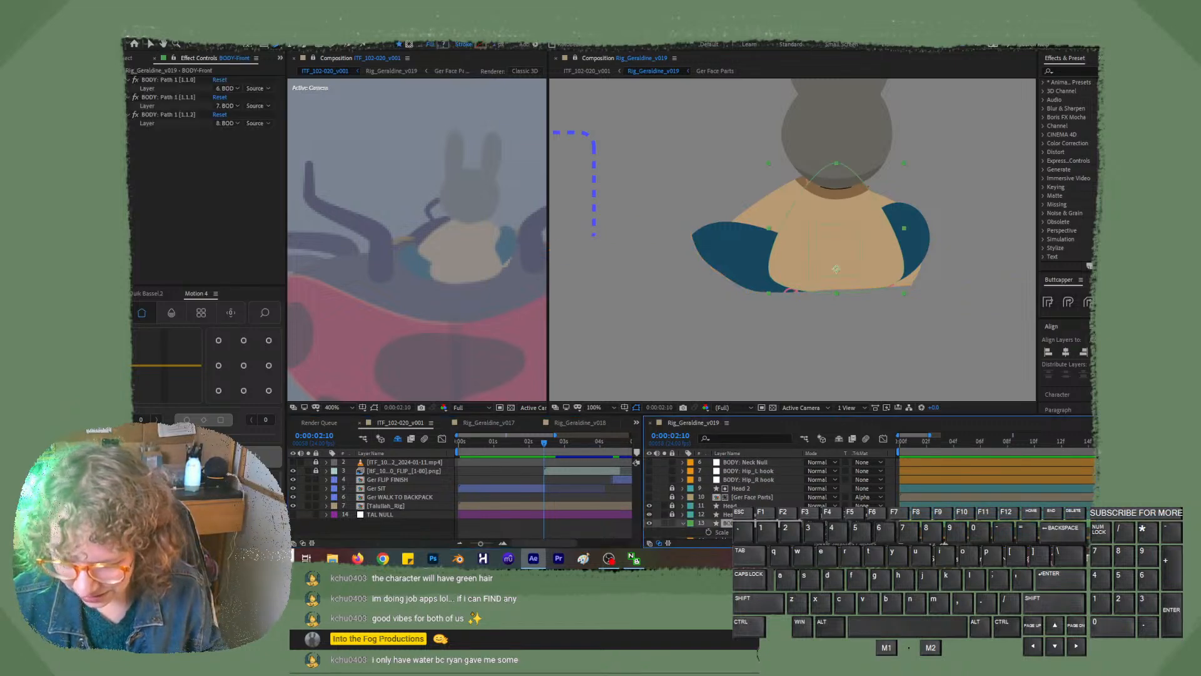
drag(824, 532, 830, 533)
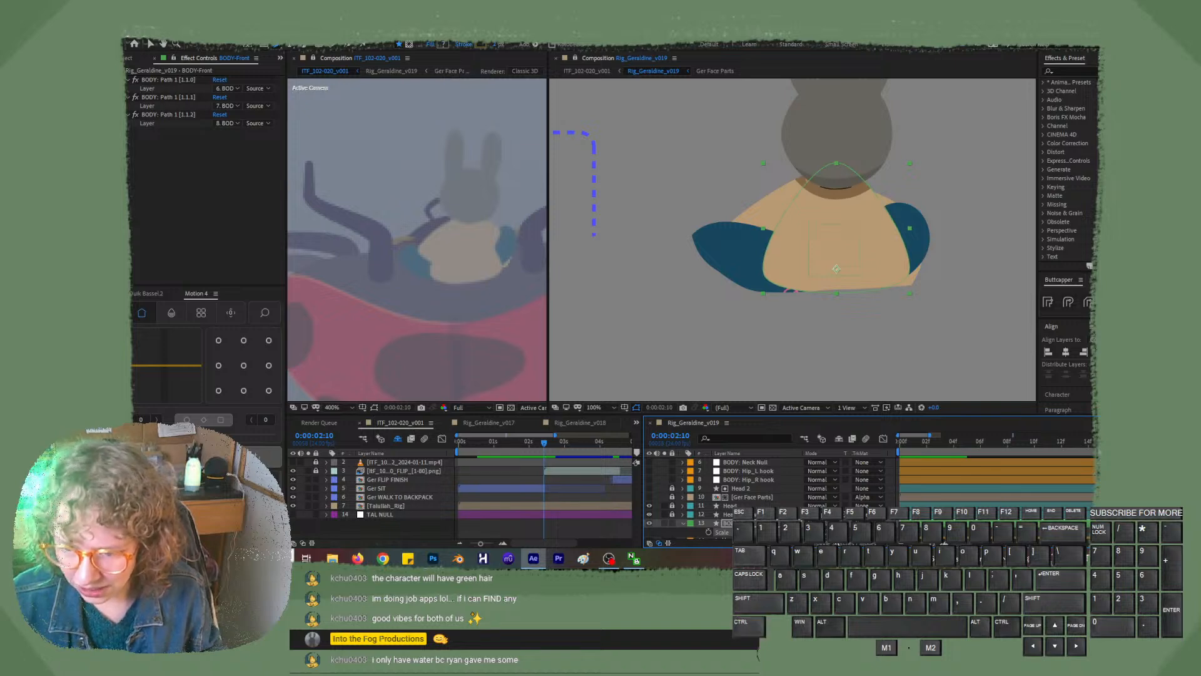
drag(839, 532, 846, 532)
key(ctrl+z)
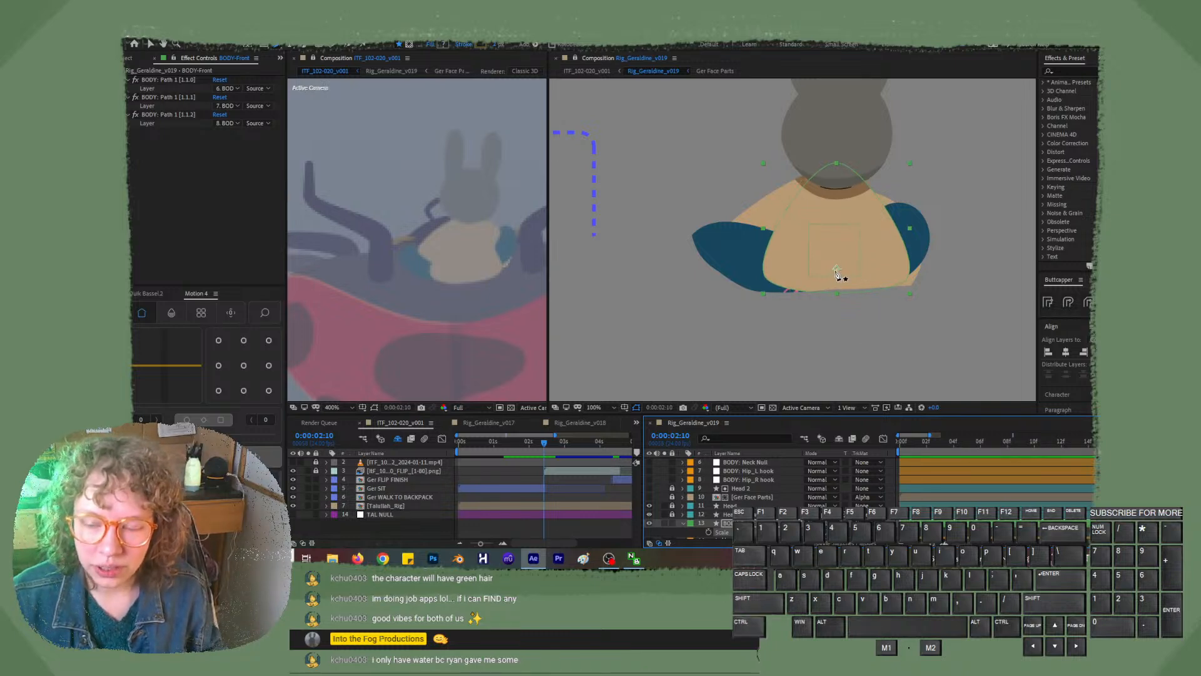
- Move BODY-Front's anchor point to its top centre and increase its vertical scale so the torso extends downward
click(245, 341)
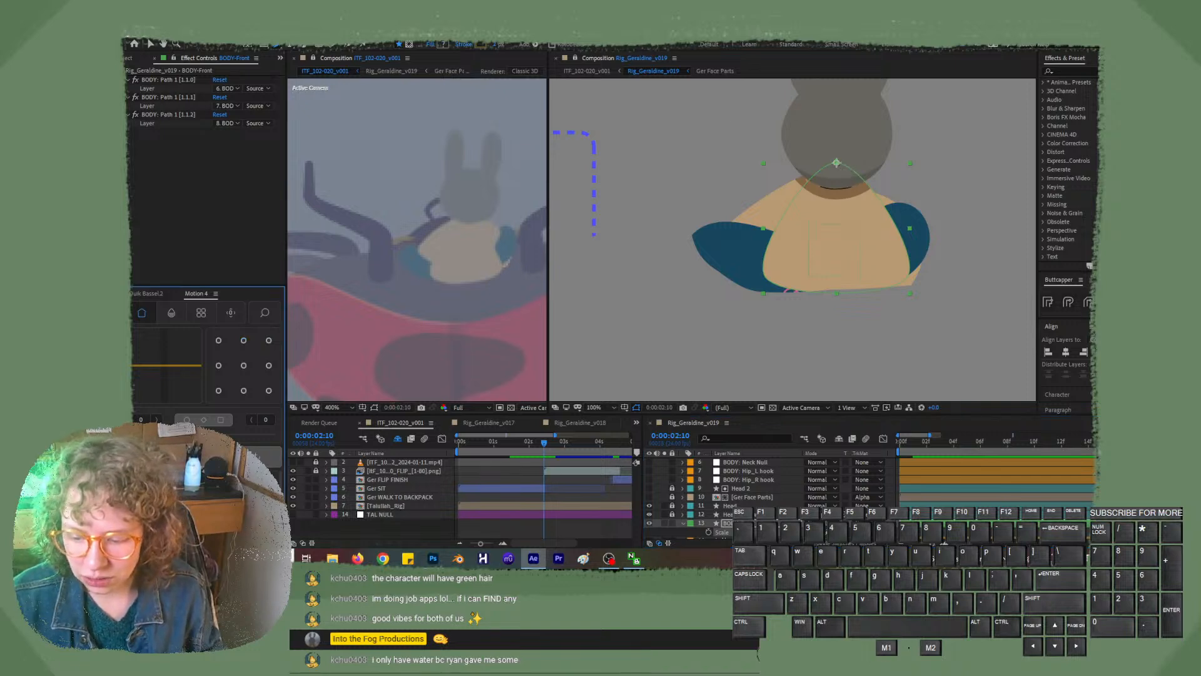
click(828, 532)
drag(832, 532, 849, 539)
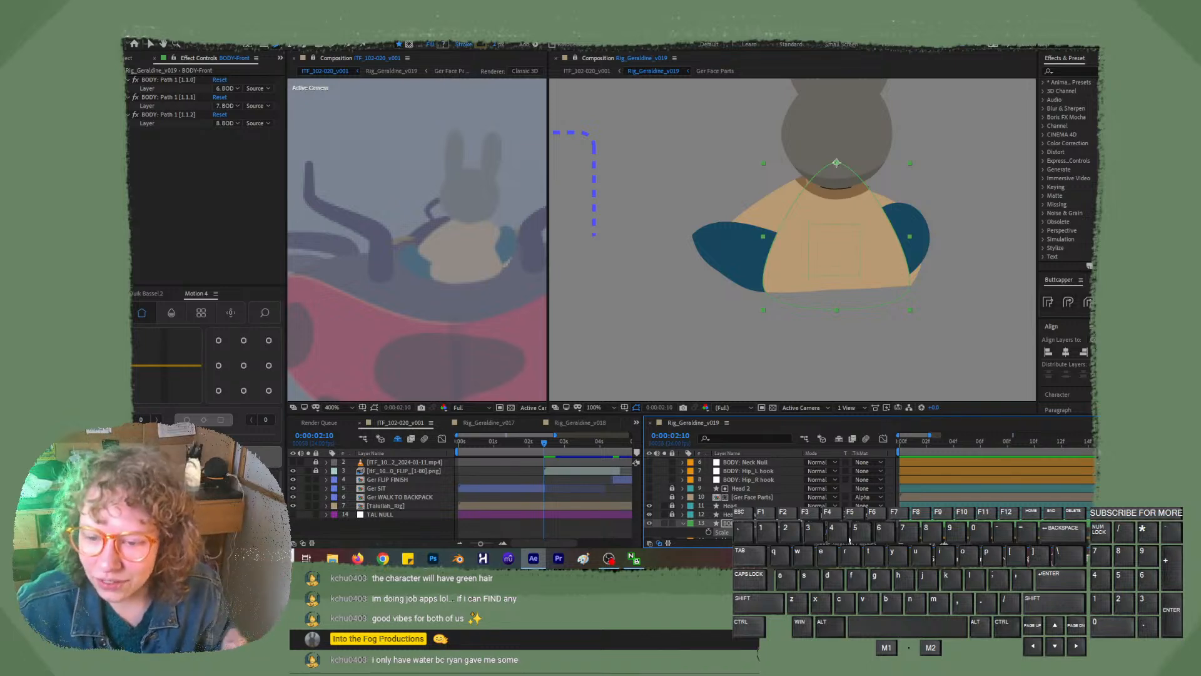
click(542, 444)
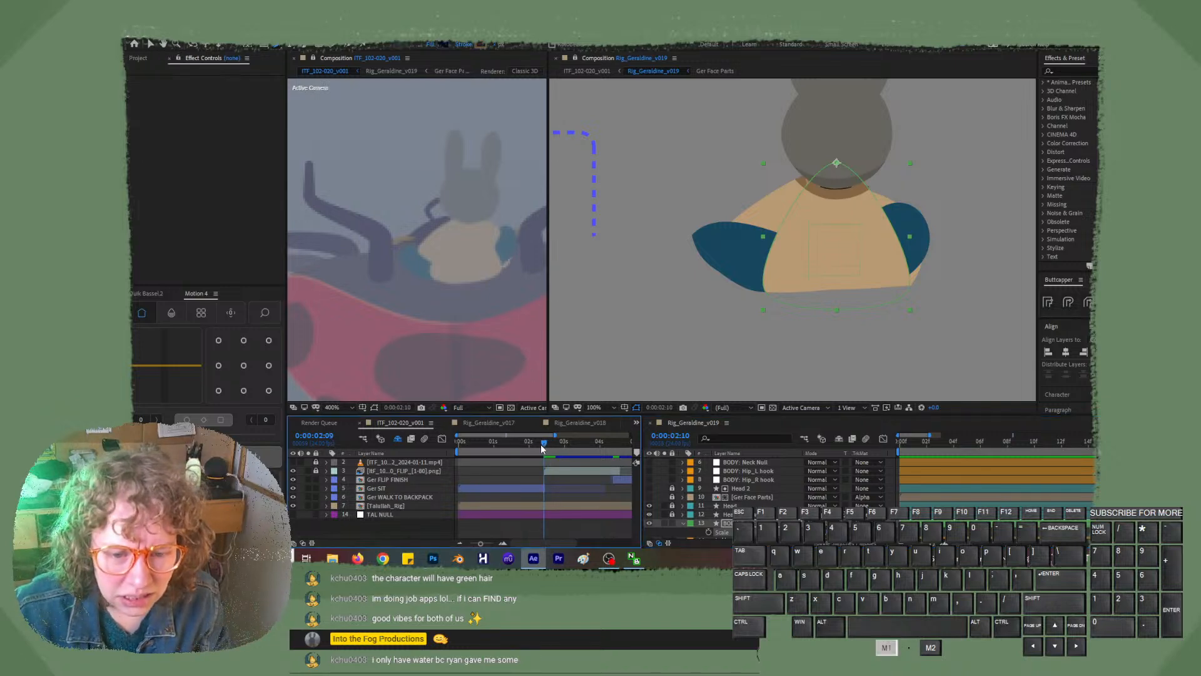
drag(541, 445, 547, 445)
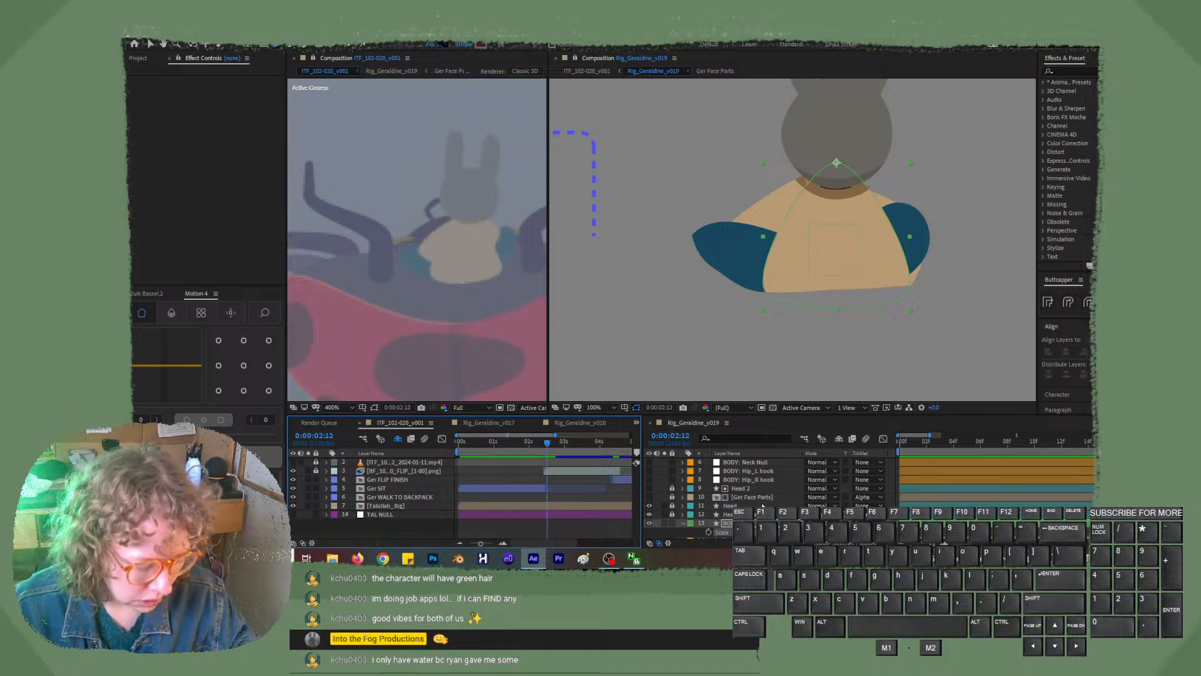
- Lower Shape Layer 1's point where the bent sleeve meets the torso and reshape the neighbouring point into a rounder lower sleeve edge
scroll(767, 504, up, 3)
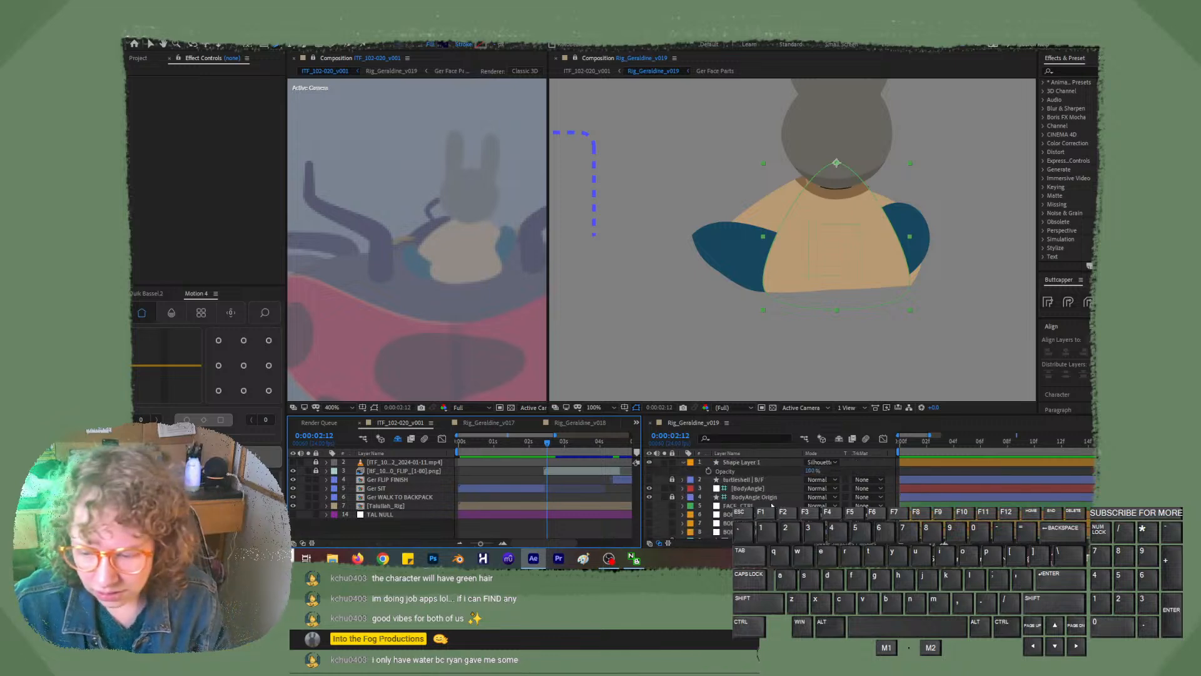
click(772, 463)
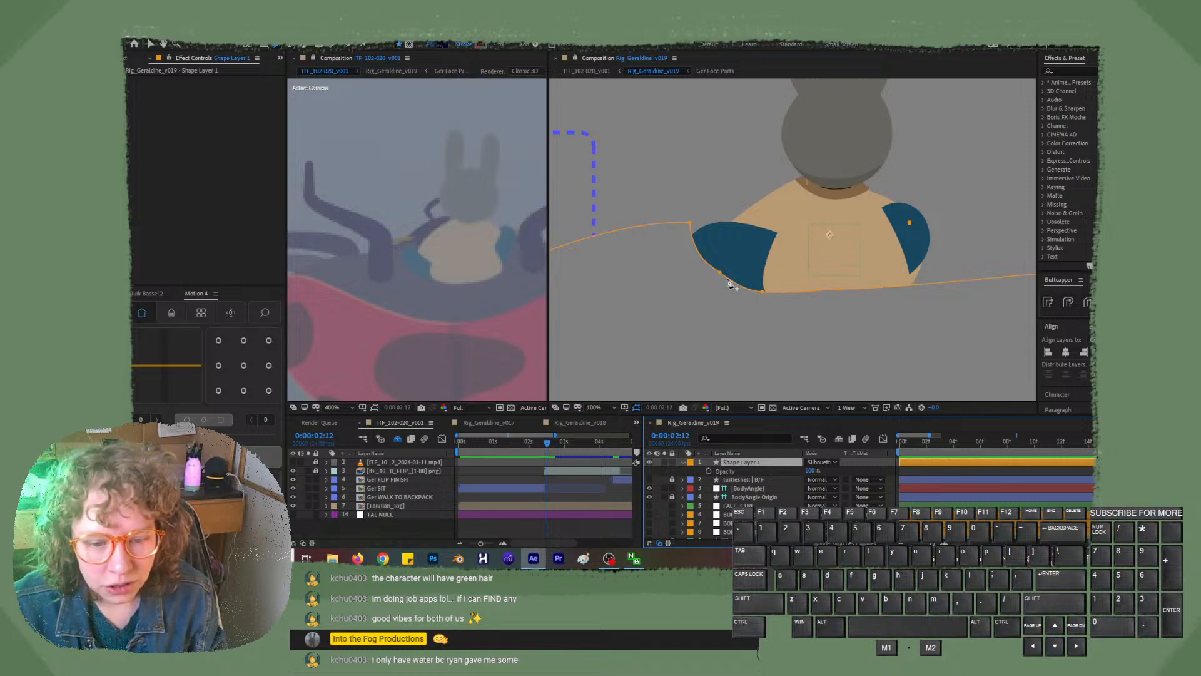
drag(763, 291, 743, 285)
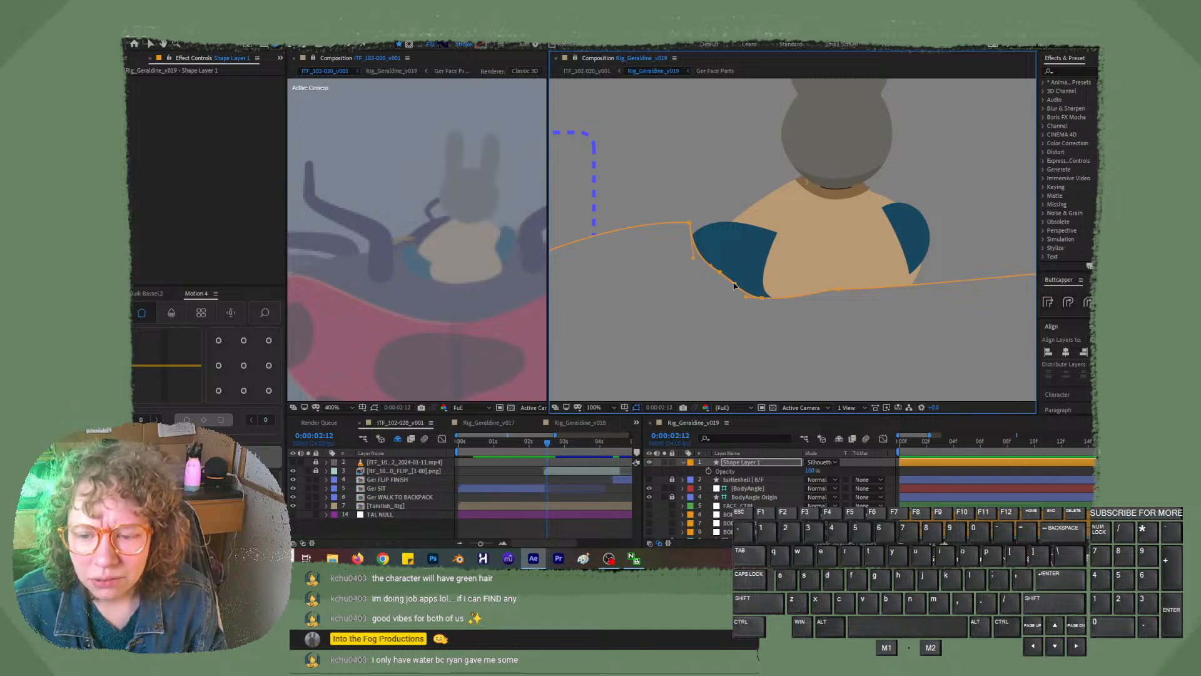
click(719, 273)
mouse_move(718, 274)
mouse_down()
mouse_move(701, 260)
mouse_move(719, 283)
mouse_up()
click(692, 260)
- Lower Shape Layer 1's middle path point to round off the torso's bottom edge, checking it against the reference frames
click(840, 292)
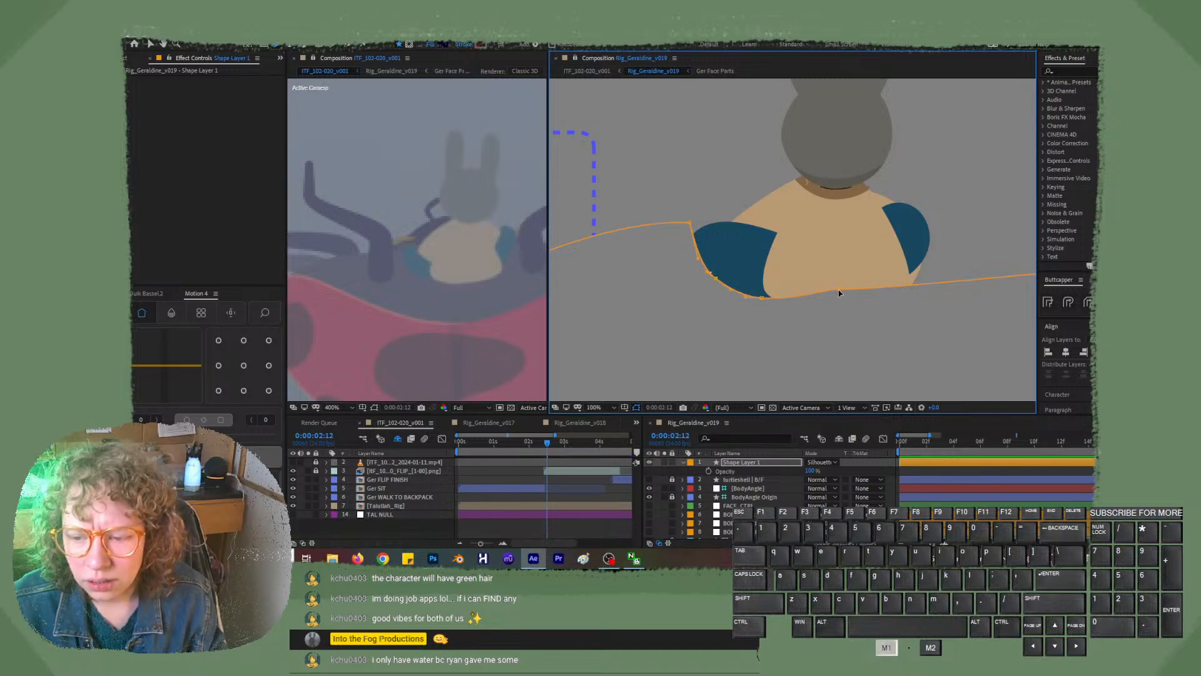
drag(840, 293, 839, 299)
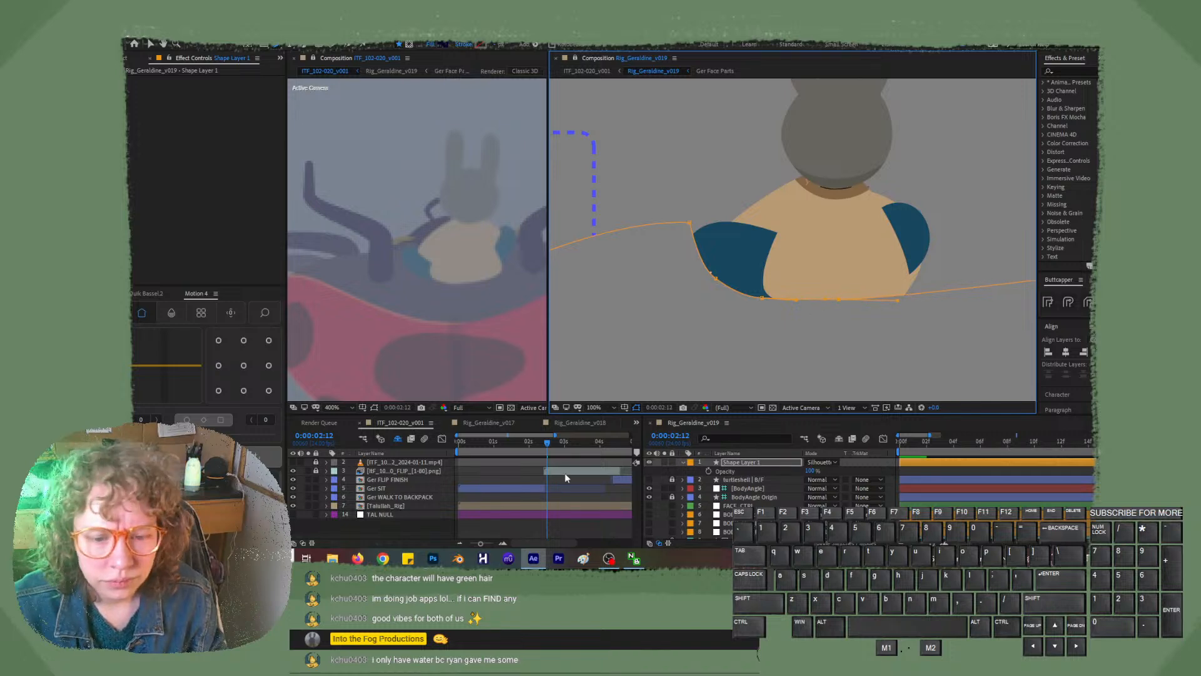
click(542, 441)
drag(543, 443, 546, 442)
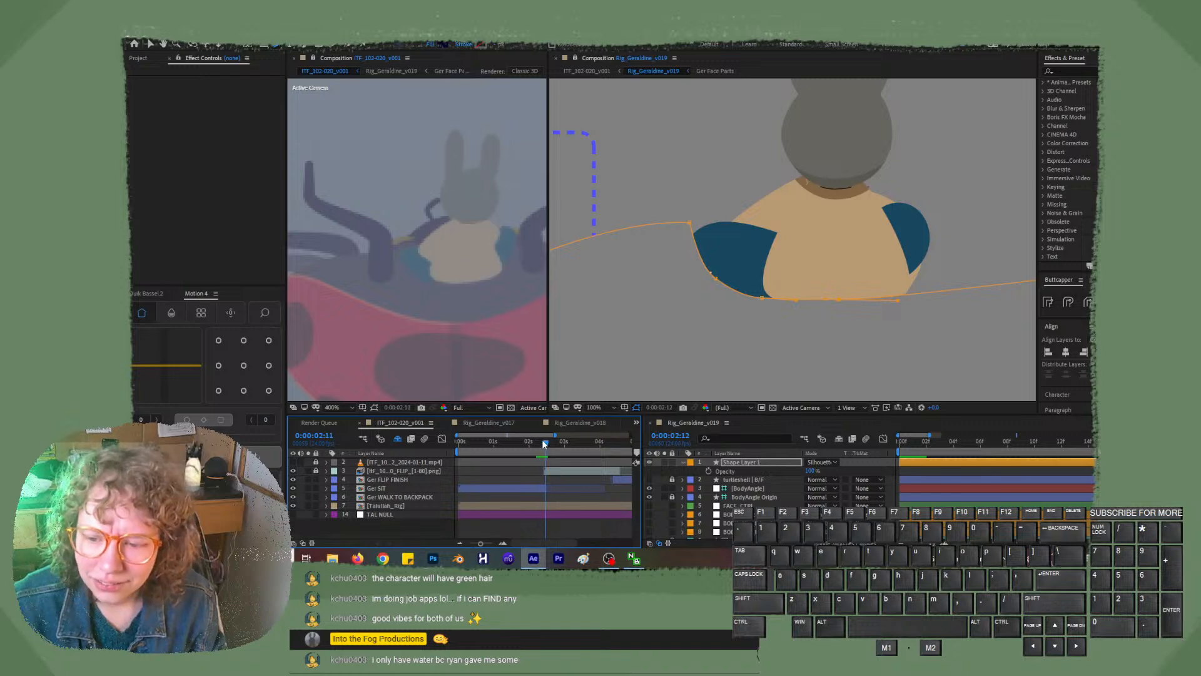
mouse_move(838, 301)
mouse_down()
mouse_move(841, 310)
mouse_move(794, 307)
mouse_move(838, 308)
mouse_up()
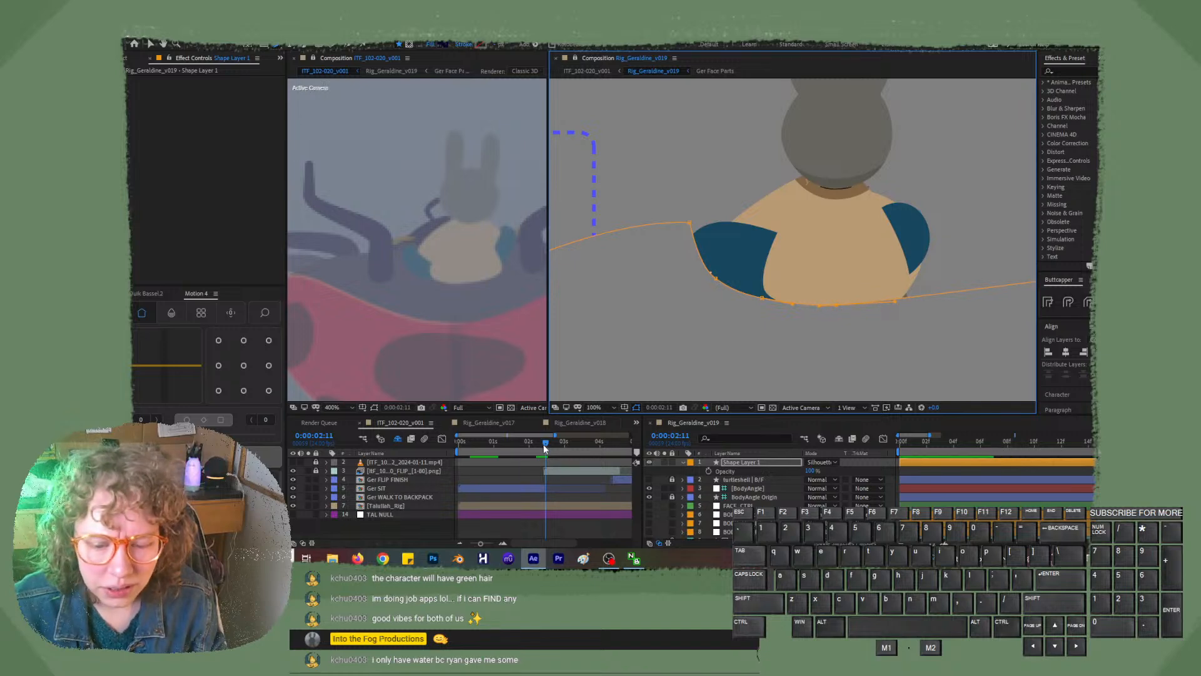
mouse_move(543, 443)
mouse_down()
mouse_move(534, 448)
mouse_move(549, 445)
mouse_up()
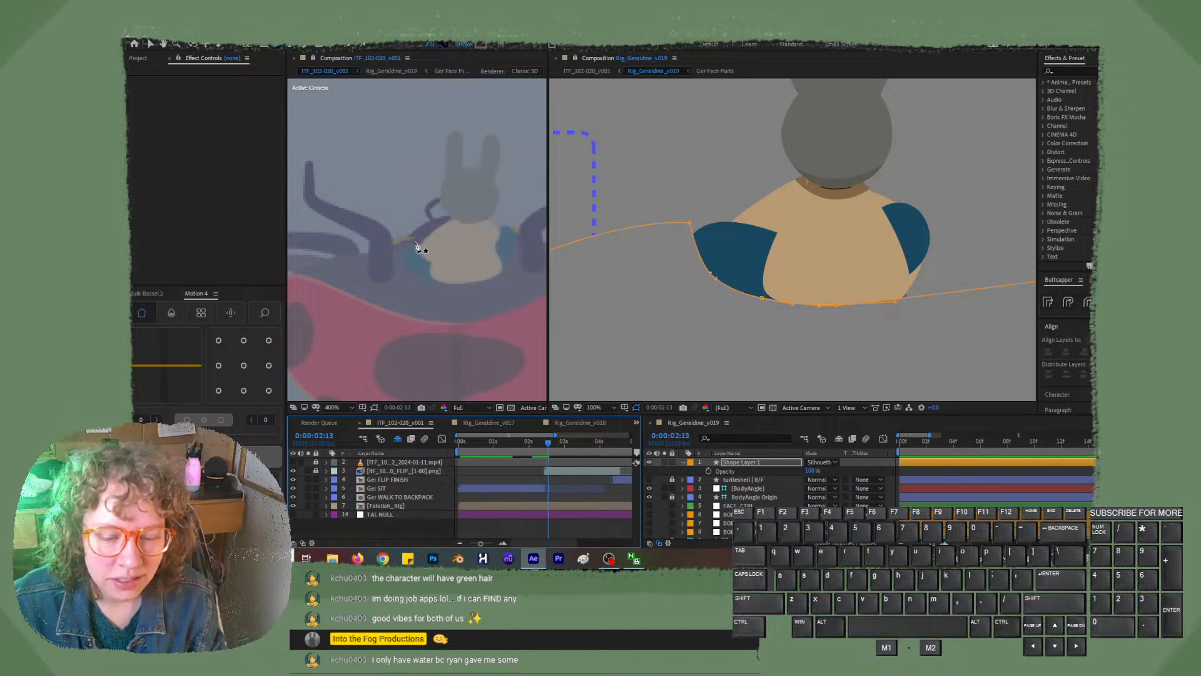
drag(541, 444, 548, 444)
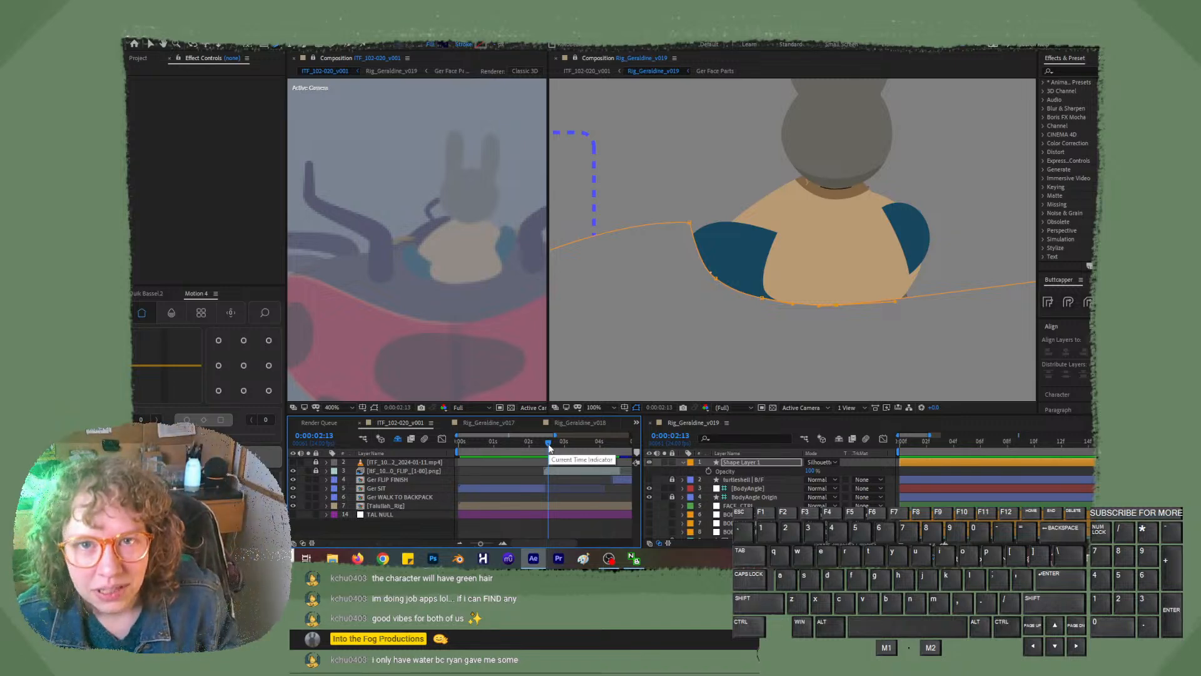
drag(548, 445, 549, 444)
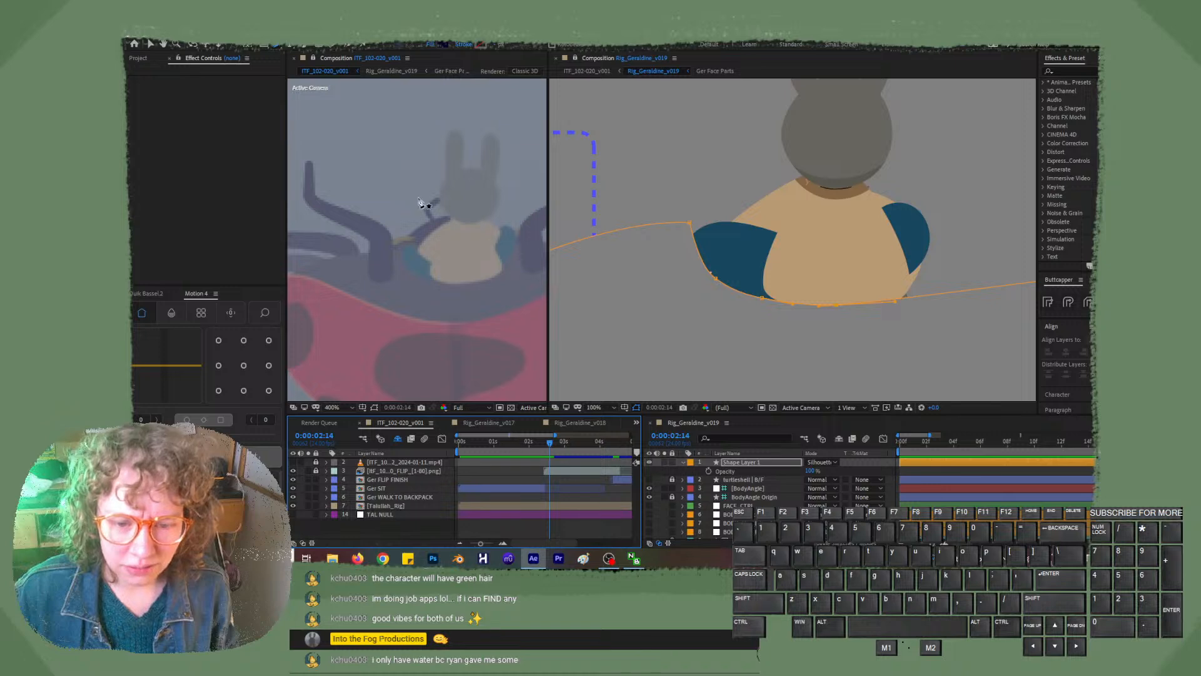
drag(542, 444, 546, 445)
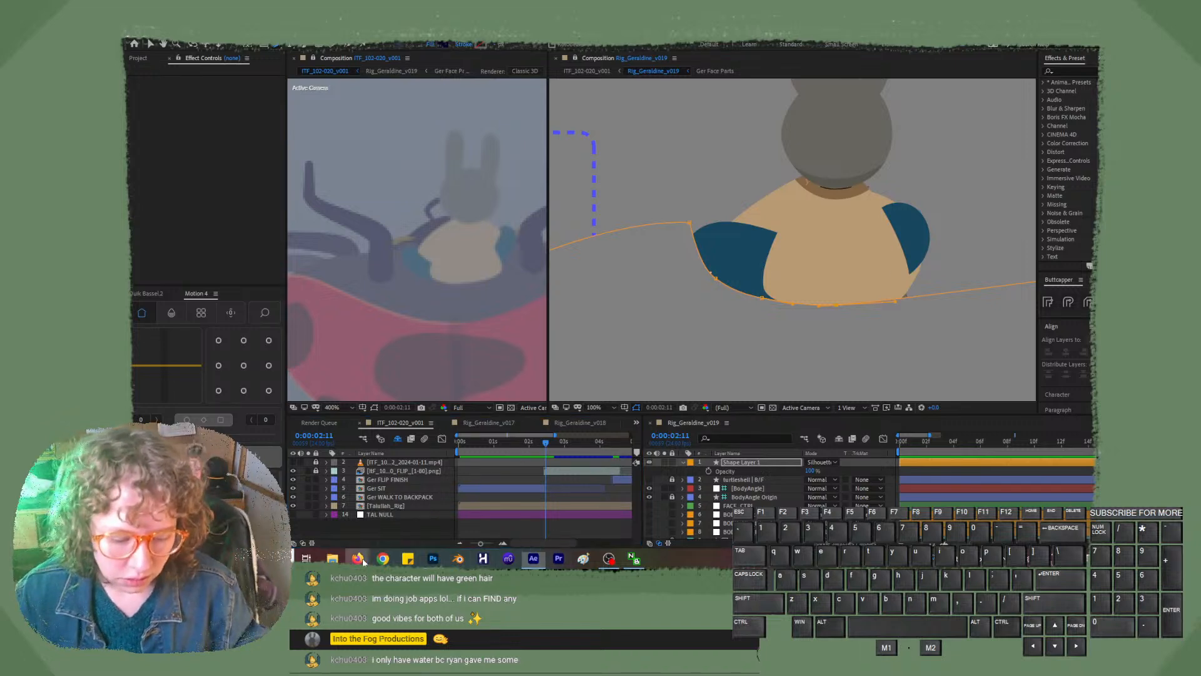
- Switch to Firefox and open the YouTube tab playing the Percy Jackson and the Olympians soundtrack
mouse_move(358, 559)
click(355, 513)
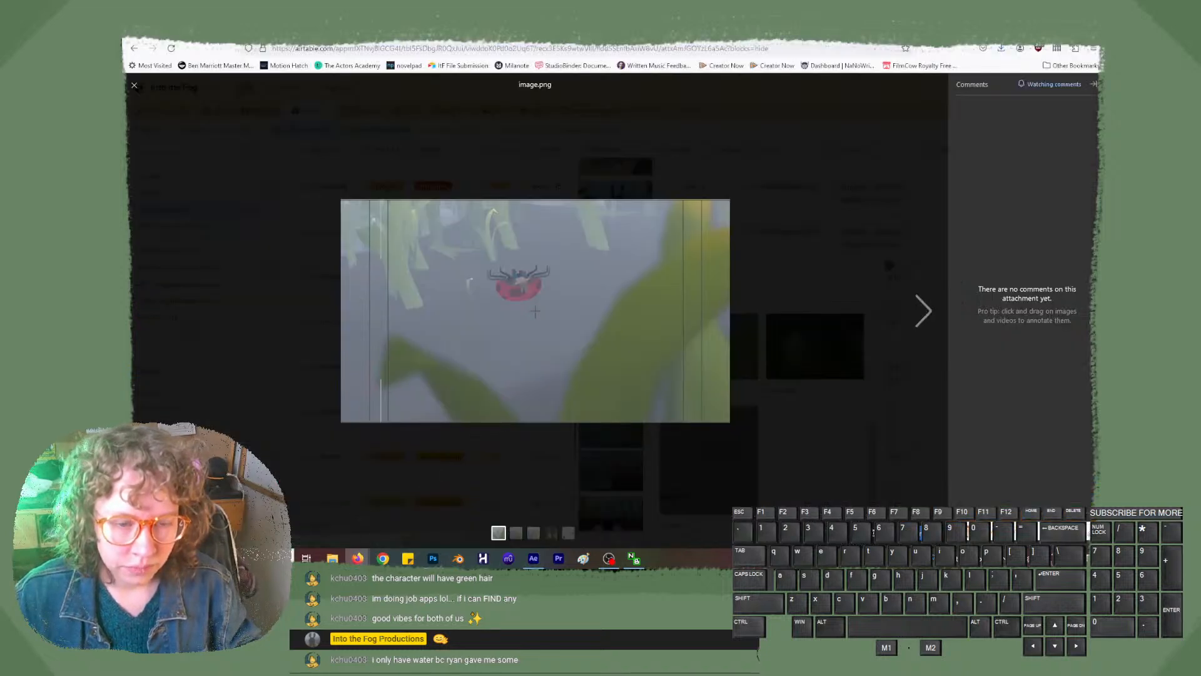
click(376, 31)
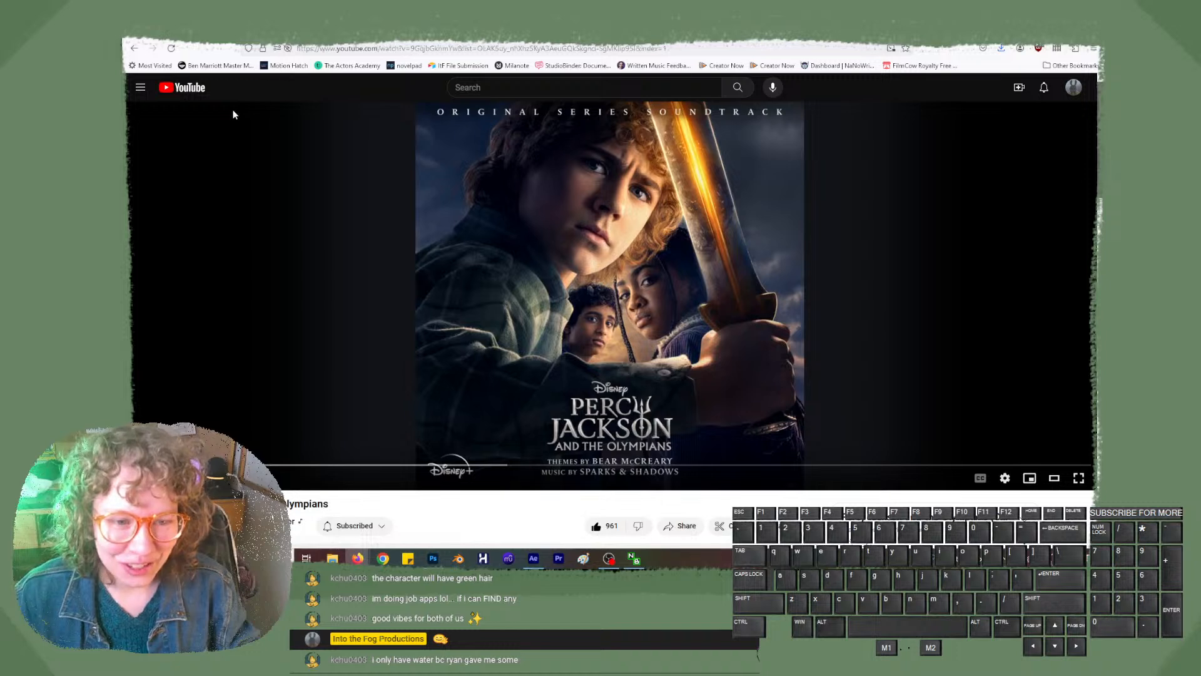
- Look through the track list of the Percy Jackson and the Olympians soundtrack playlist and the comments below the video
right_click(192, 89)
click(244, 89)
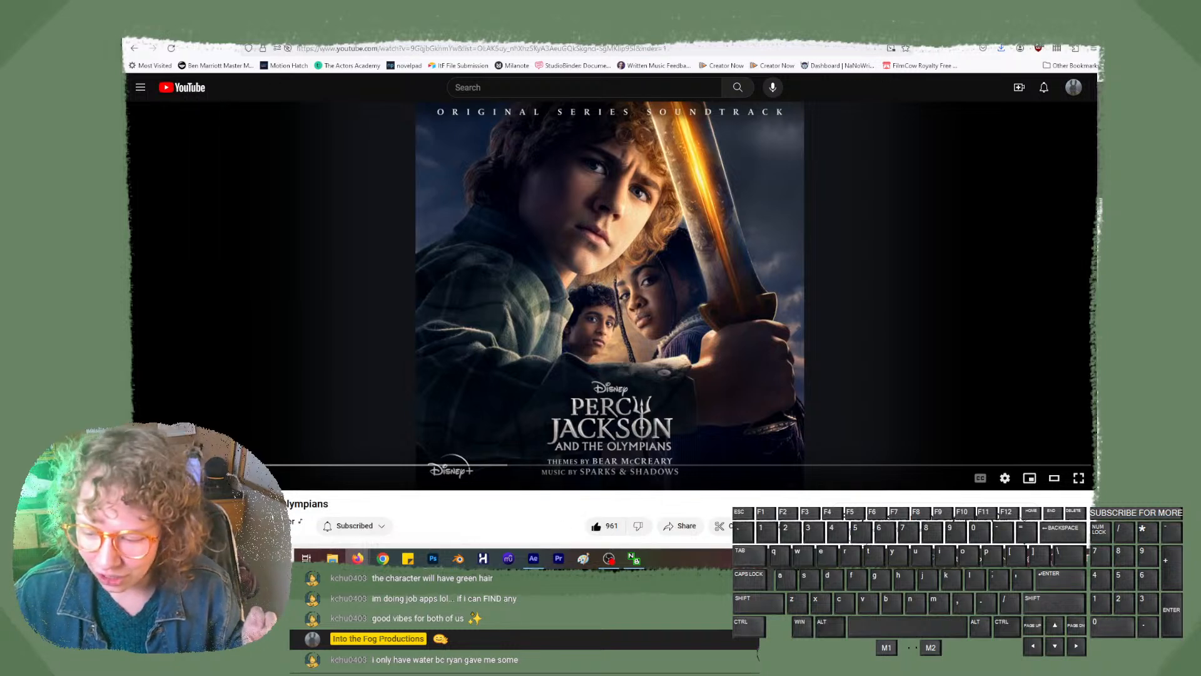
scroll(601, 313, down, 5)
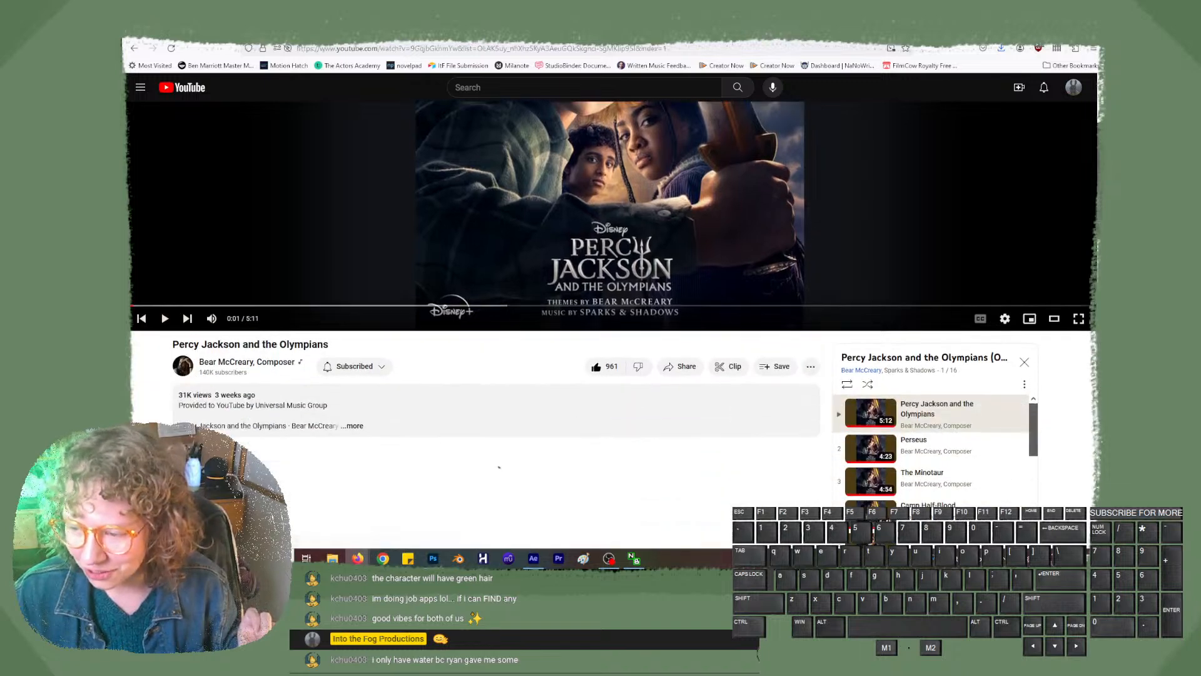
scroll(1036, 296, down, 1)
drag(1037, 295, 1027, 204)
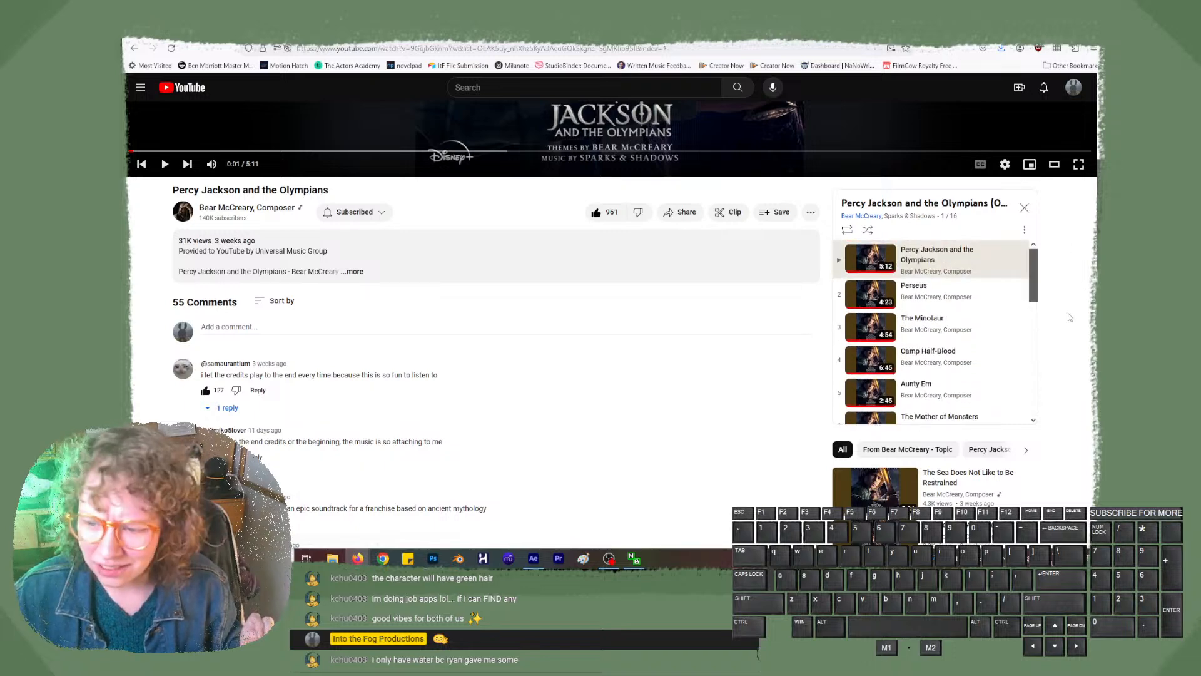
scroll(1067, 317, up, 5)
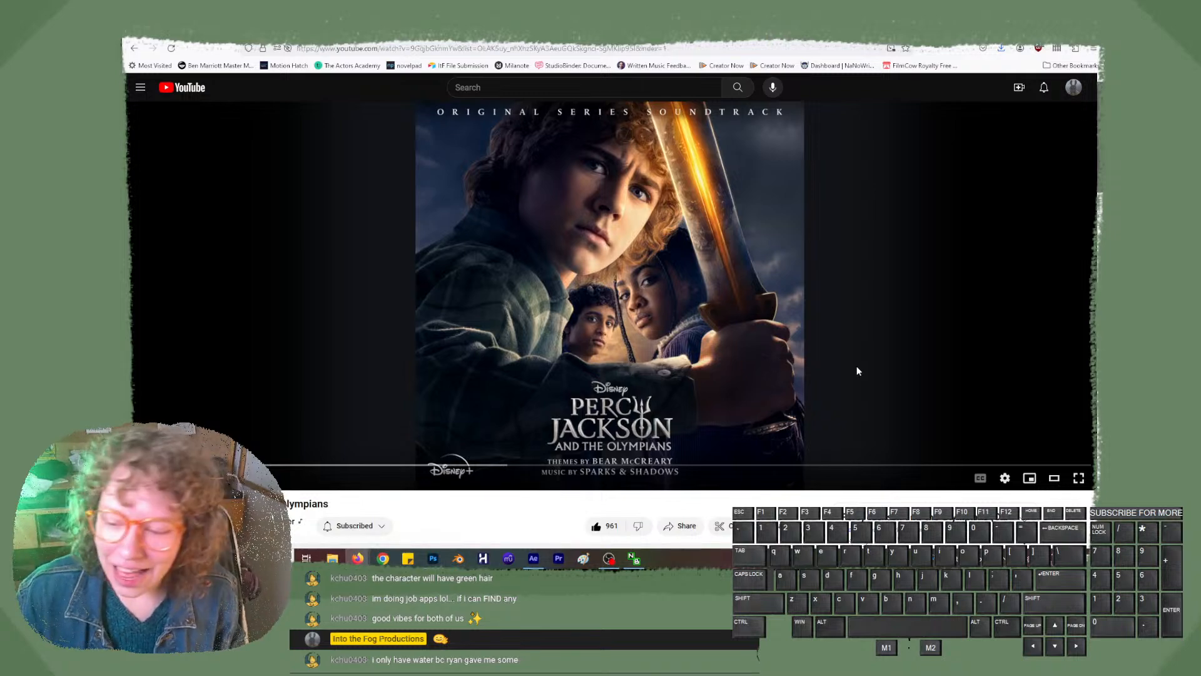
drag(1100, 150, 1100, 106)
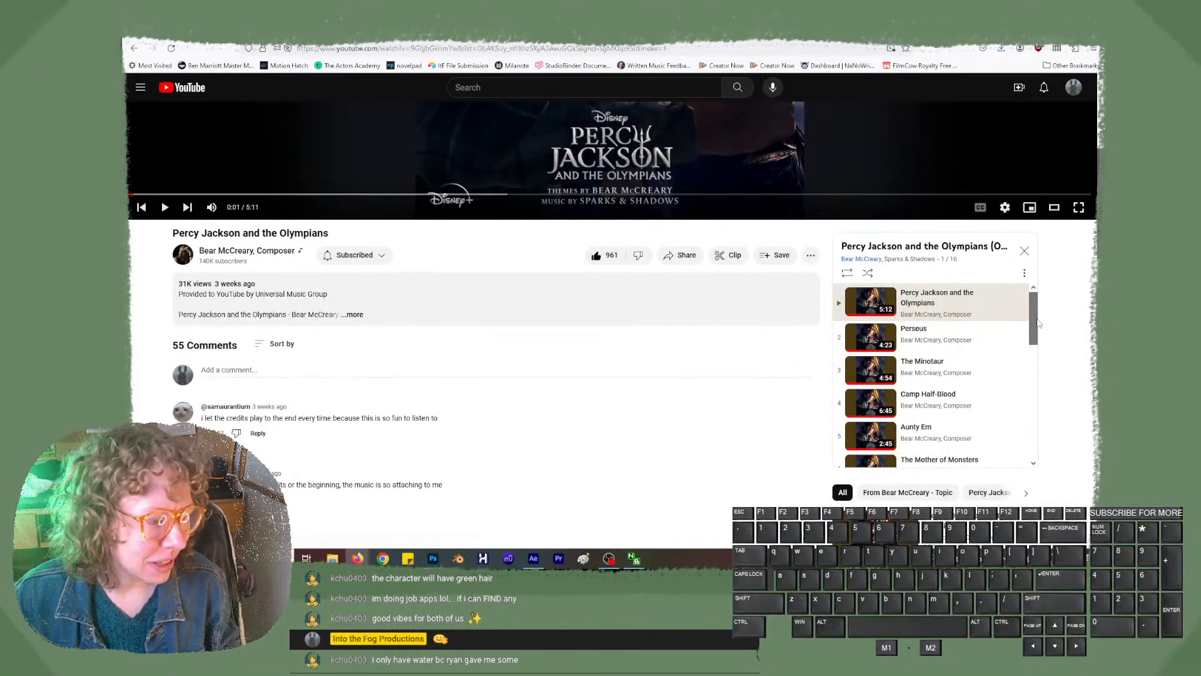
drag(1038, 323, 1029, 391)
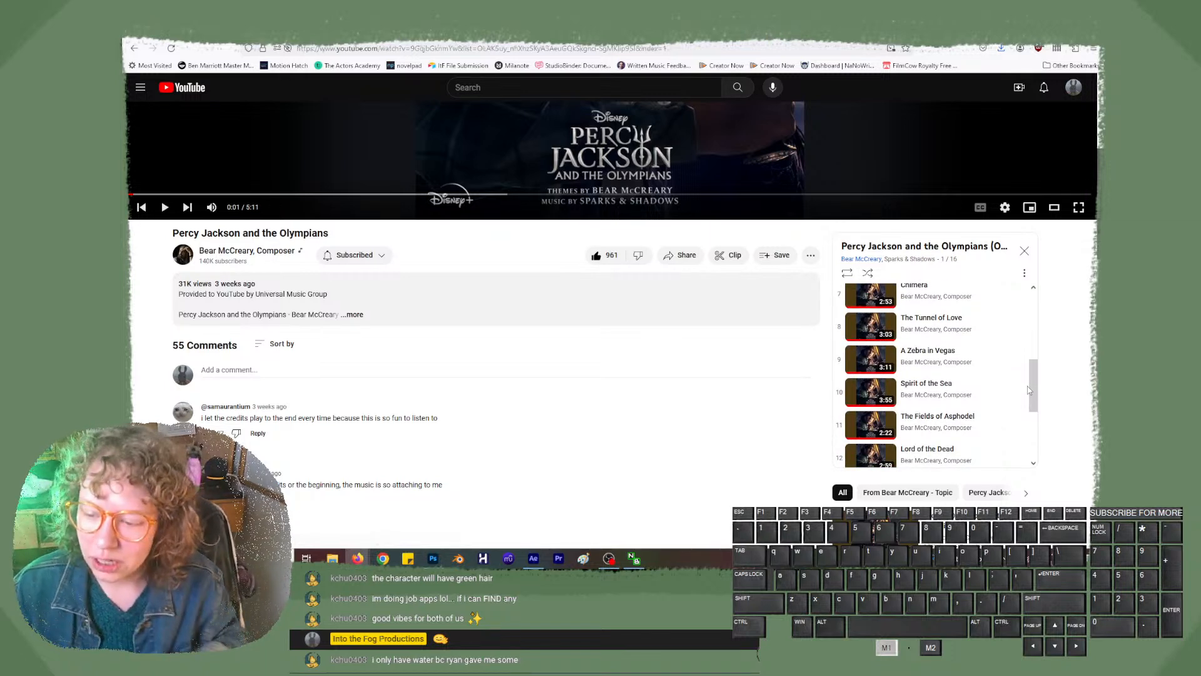
drag(1028, 391, 1028, 309)
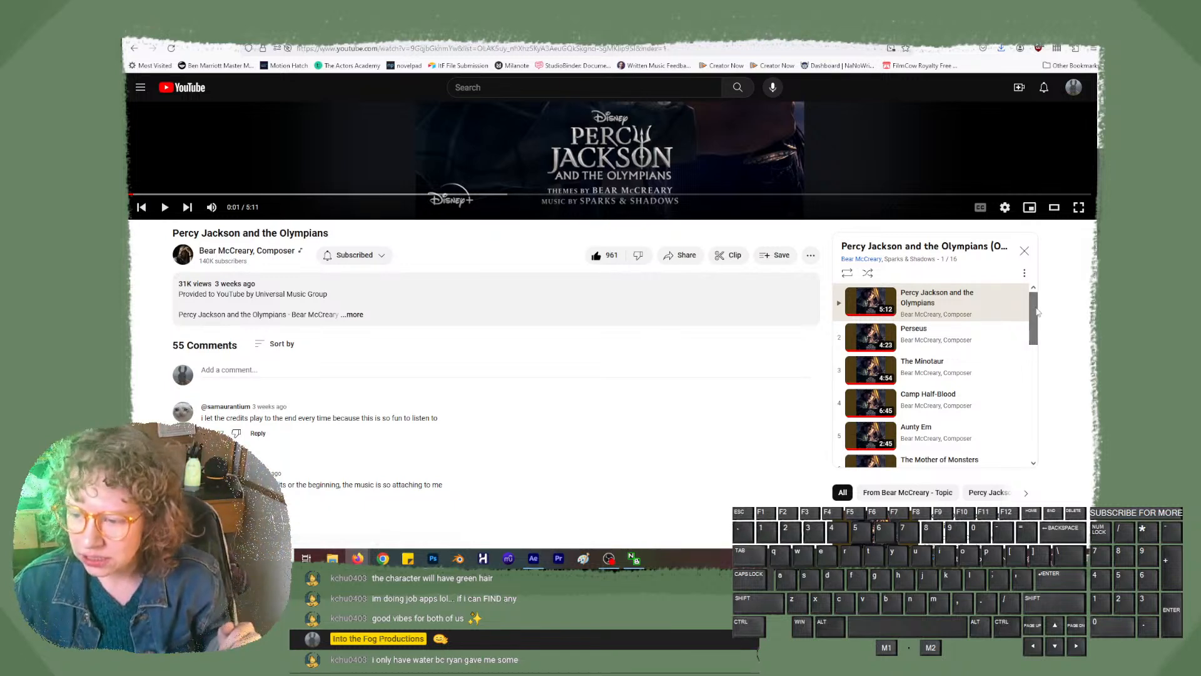
drag(1031, 312, 1041, 349)
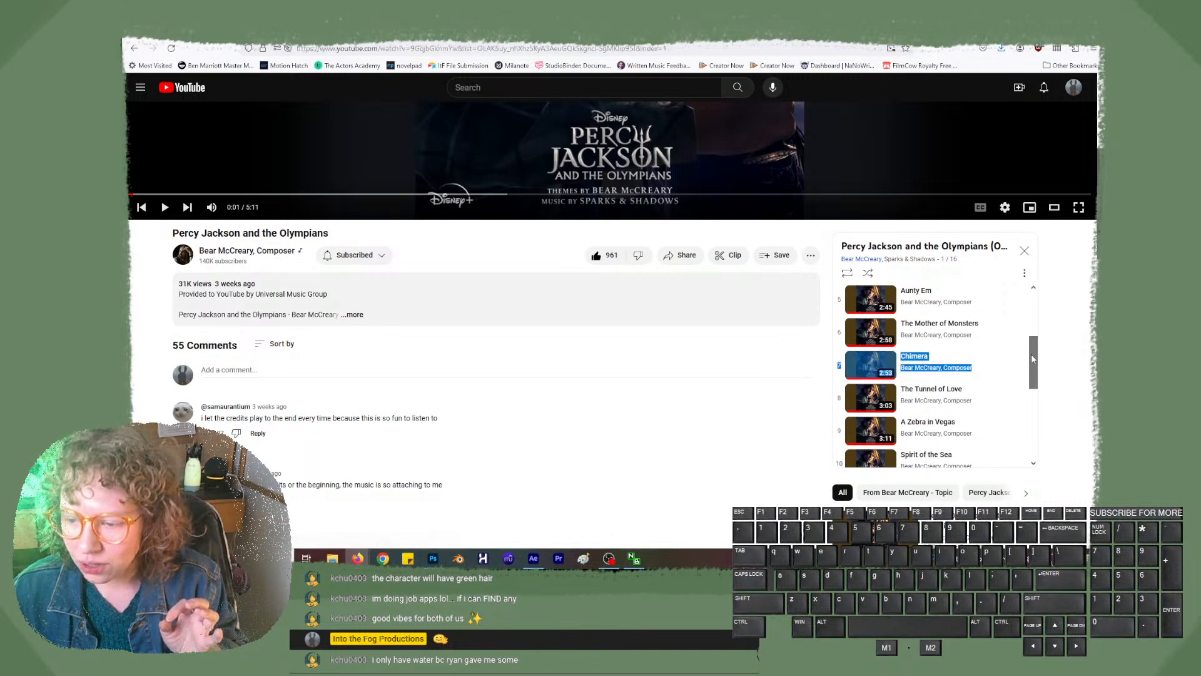
scroll(1032, 355, up, 2)
click(1039, 354)
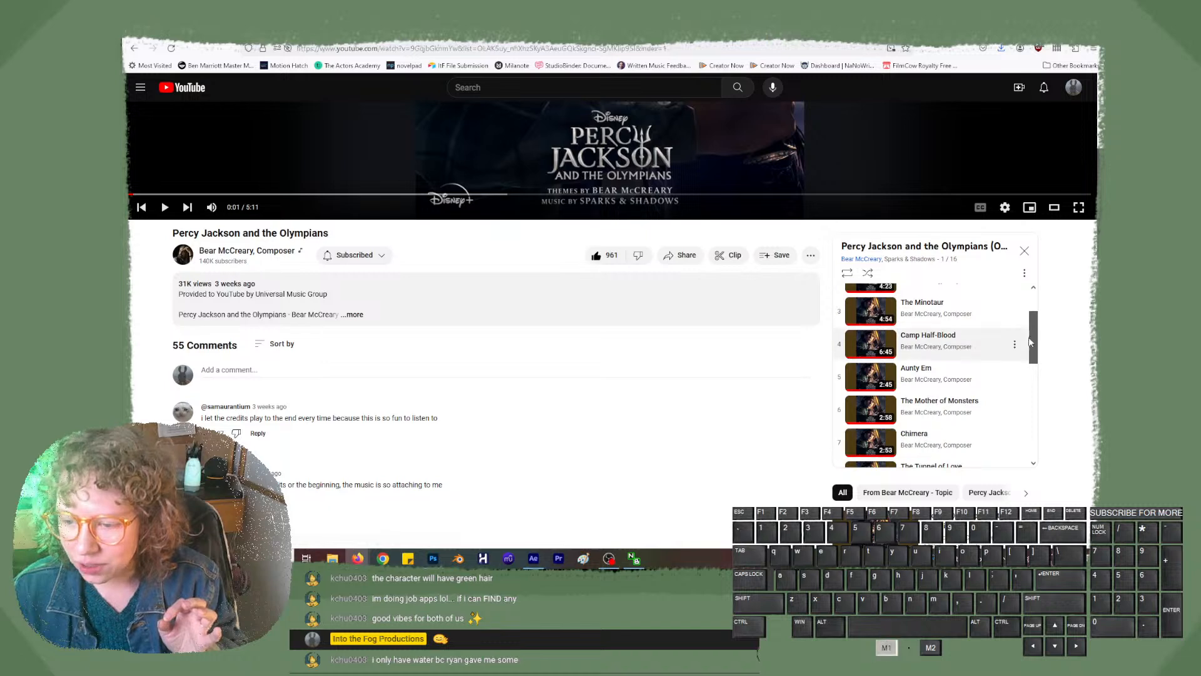
drag(1026, 344, 1031, 309)
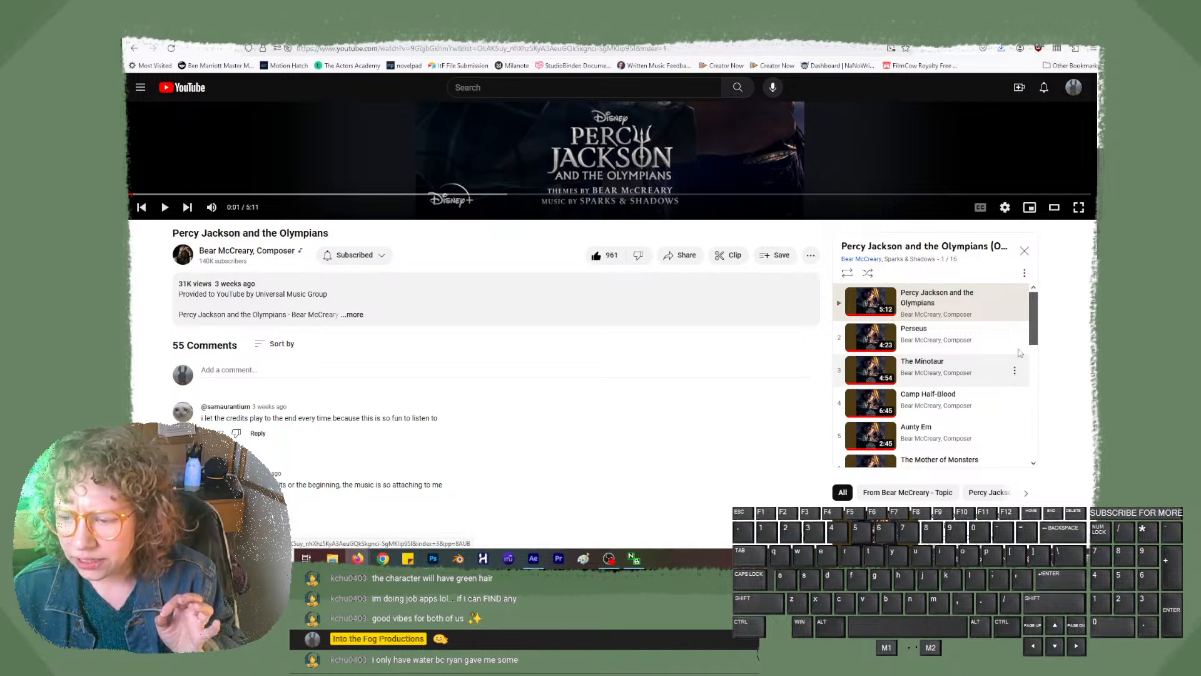
drag(1035, 335, 1036, 433)
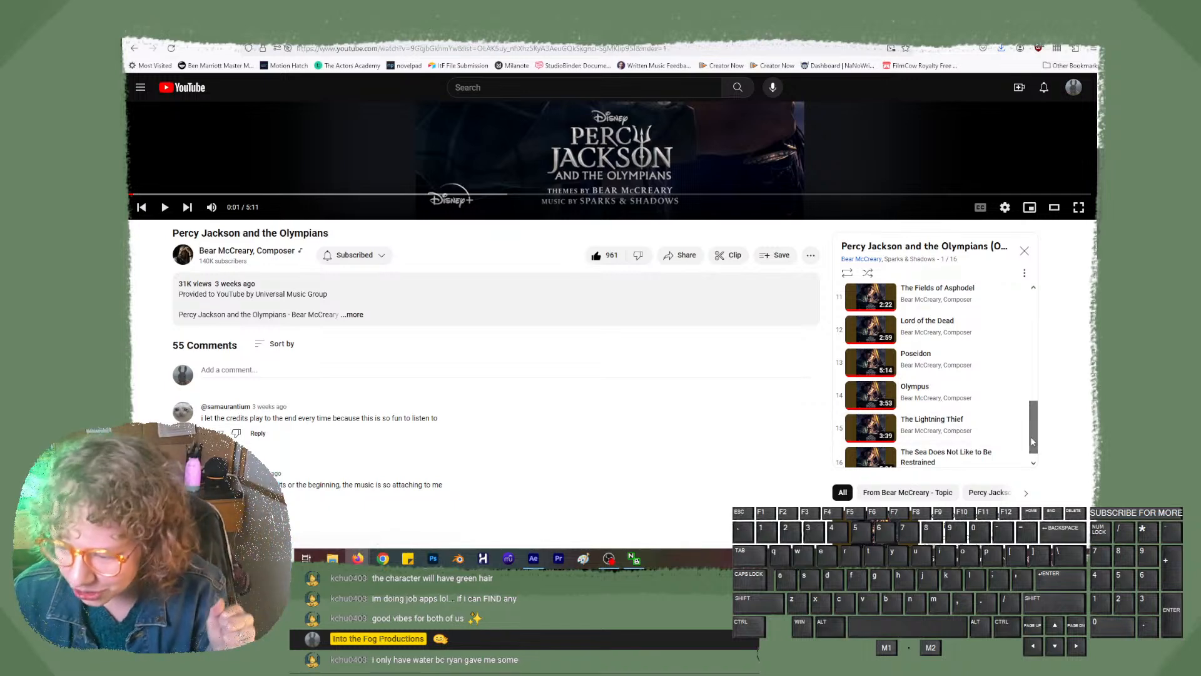
drag(1033, 443, 1036, 453)
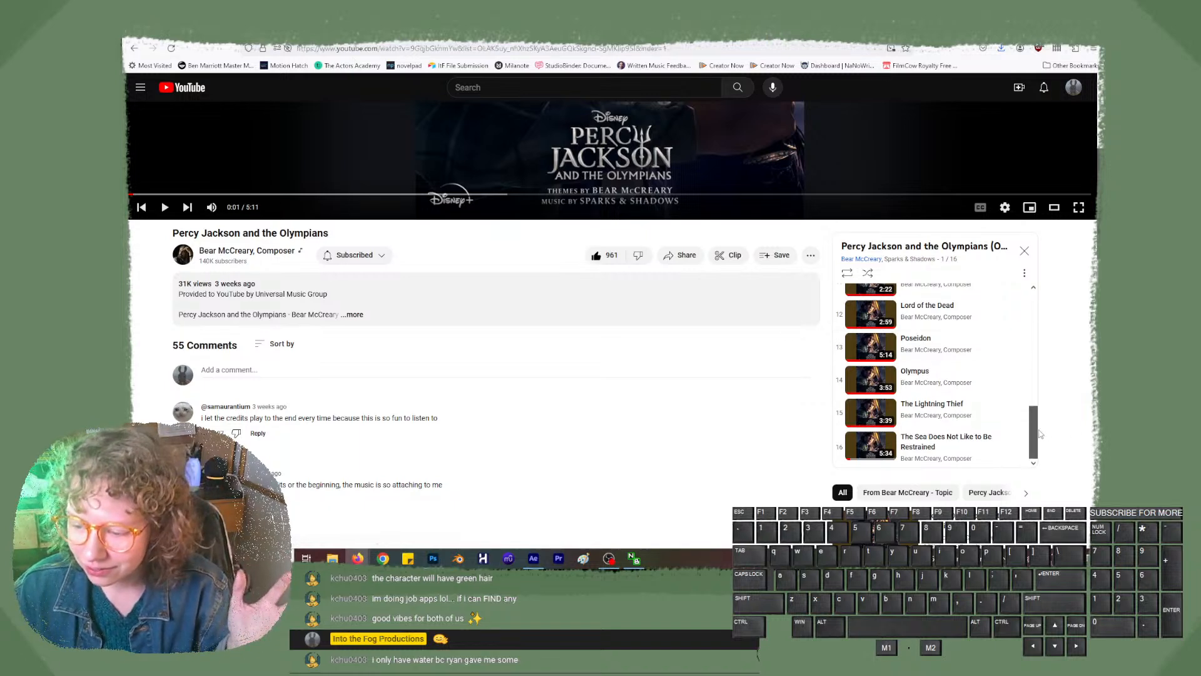
drag(1036, 432, 1032, 383)
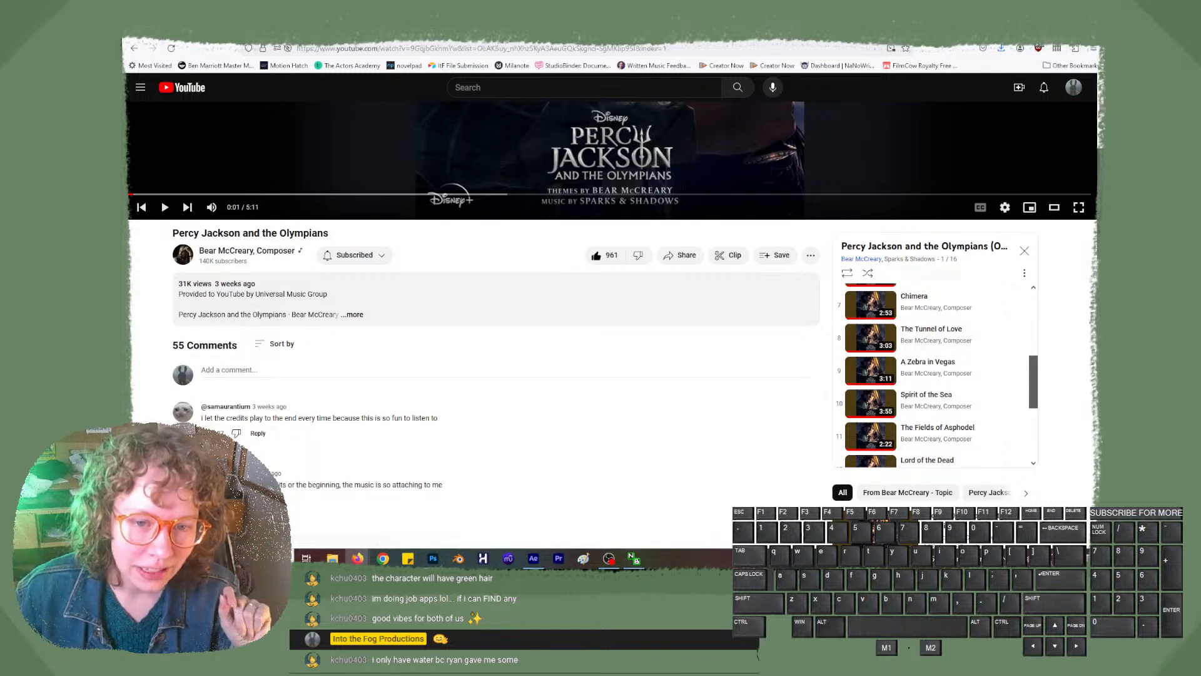
- Search YouTube in another tab for muzak and open the video Mall Music Muzak - Mall Of 1974 (Full Album) - Reupload
click(388, 31)
click(507, 92)
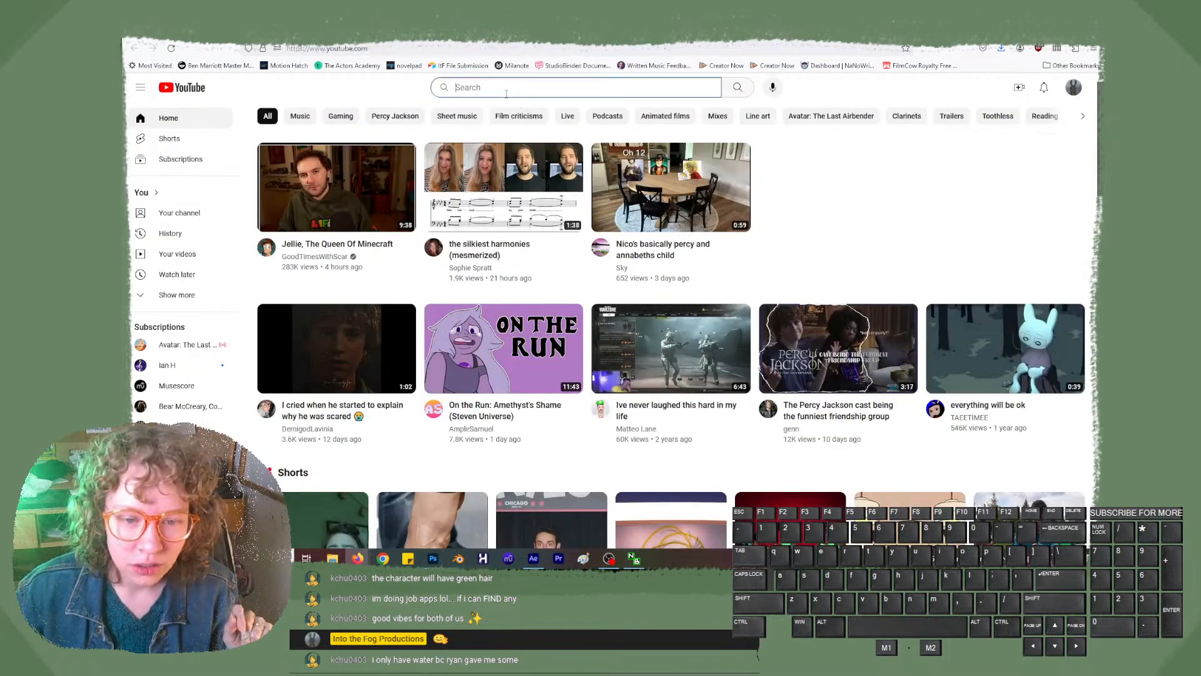
text(muzak)
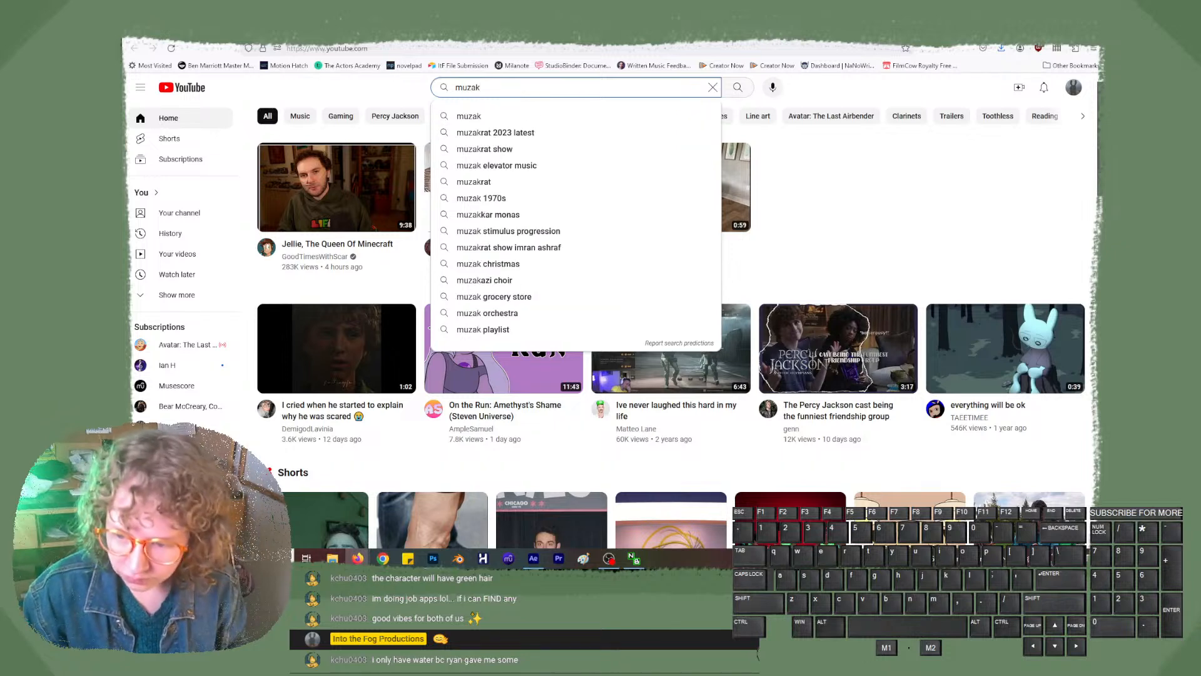
key(Return)
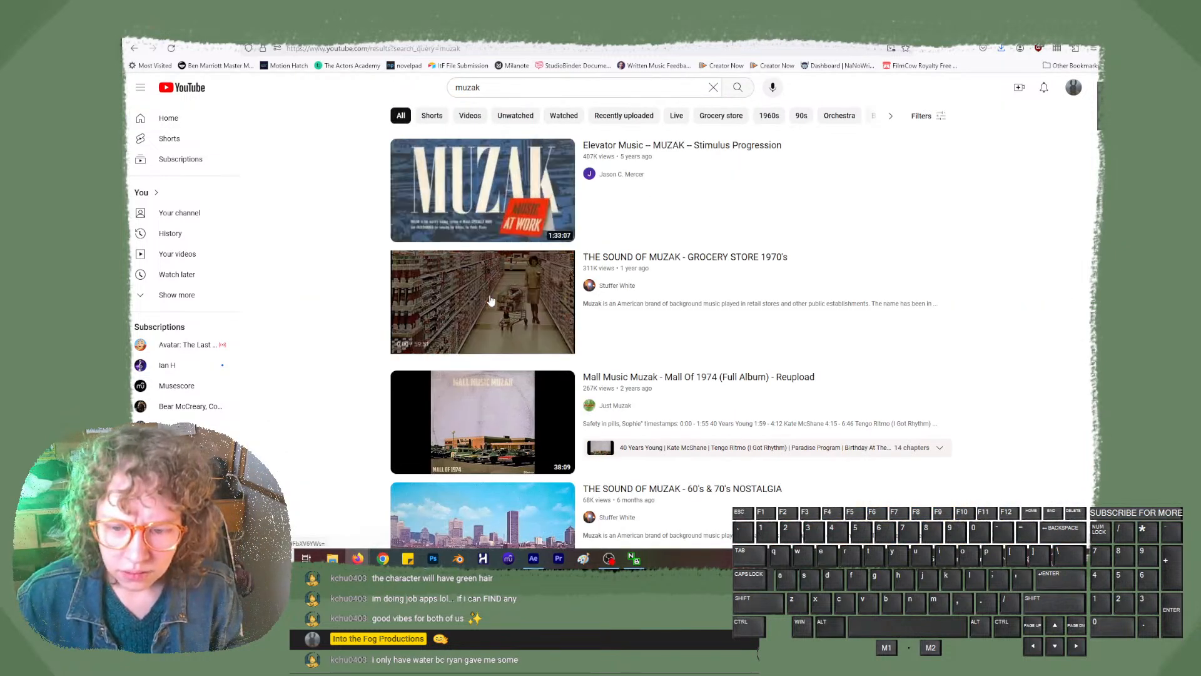
mouse_move(491, 300)
mouse_move(487, 430)
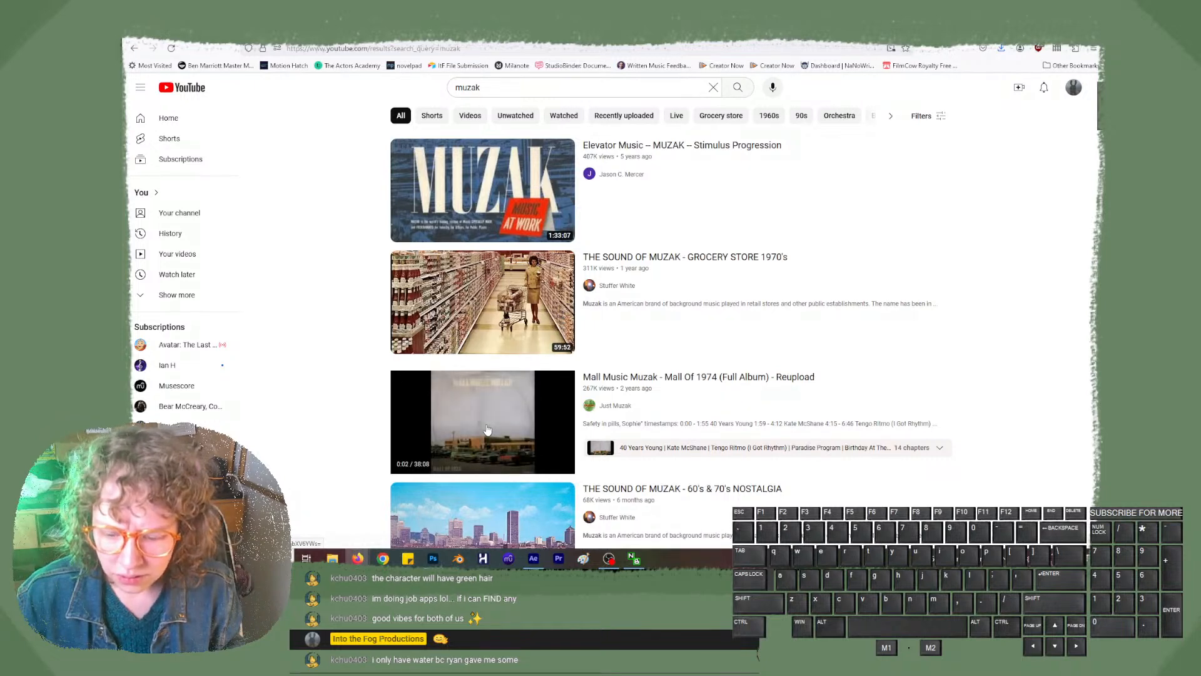
click(487, 430)
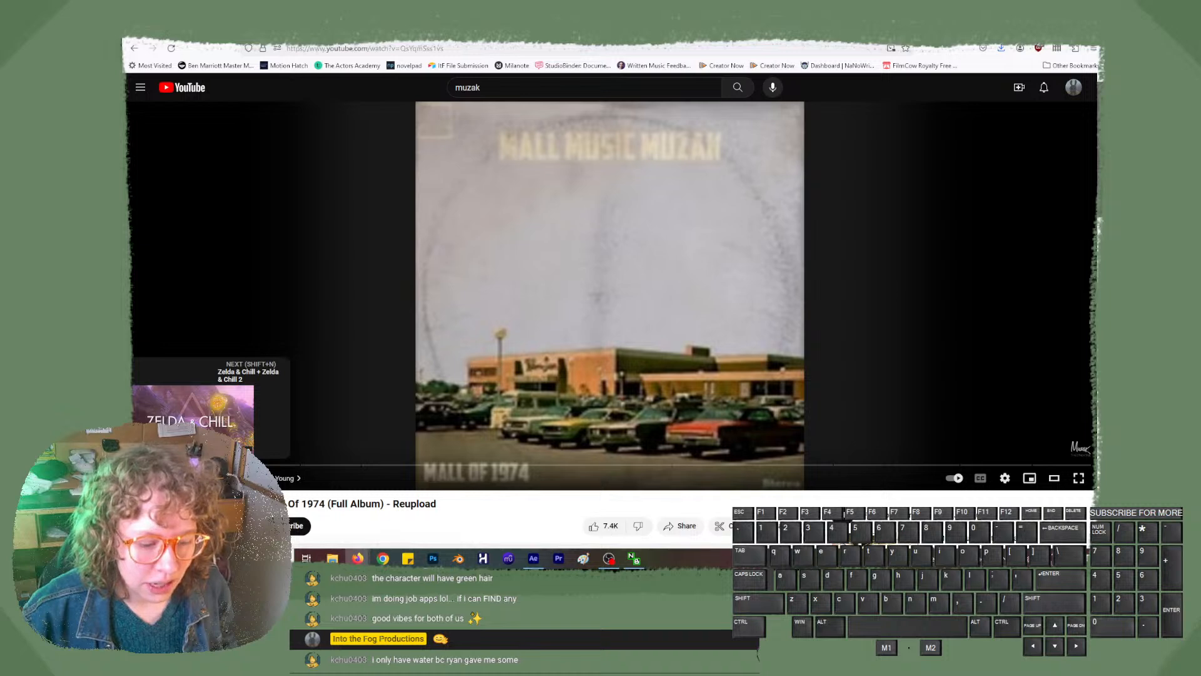
click(207, 478)
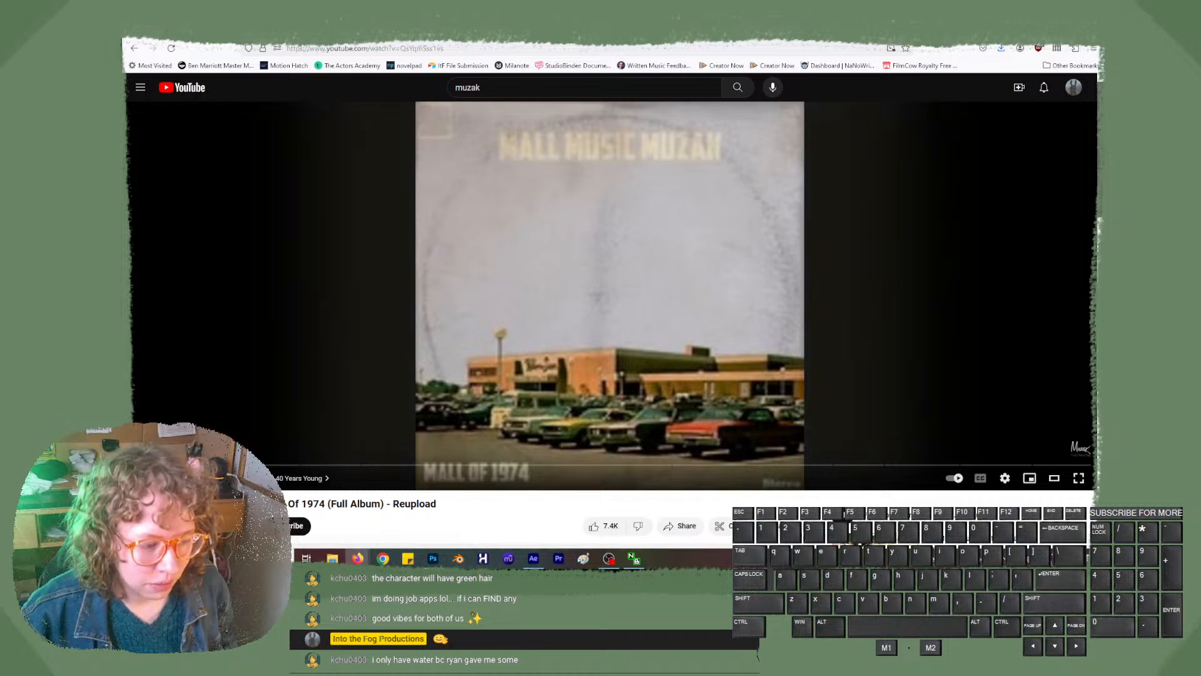
click(206, 478)
click(206, 478)
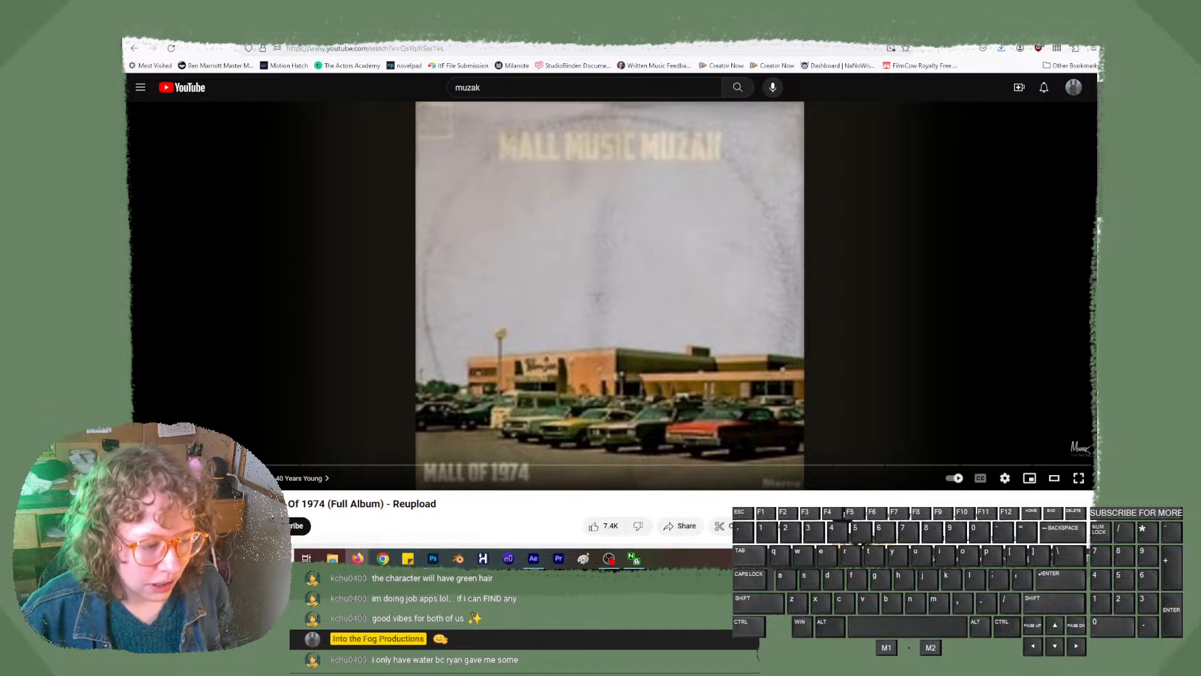
click(207, 478)
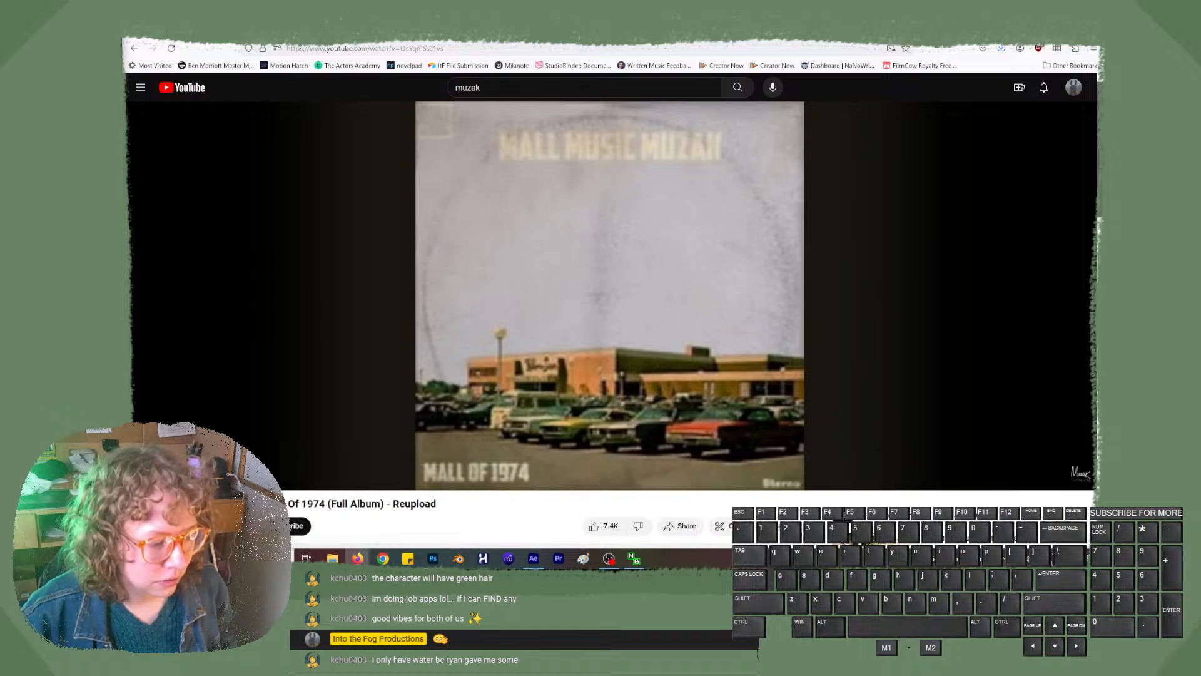
click(608, 558)
click(608, 558)
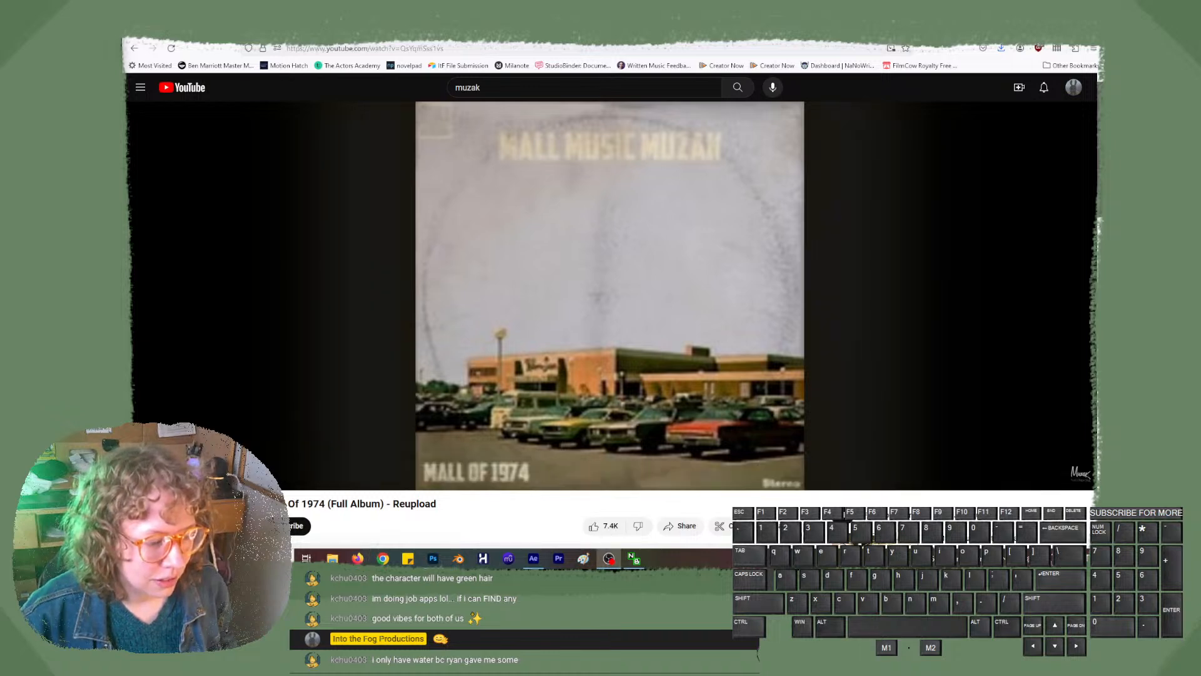
click(608, 558)
click(608, 558)
click(608, 558)
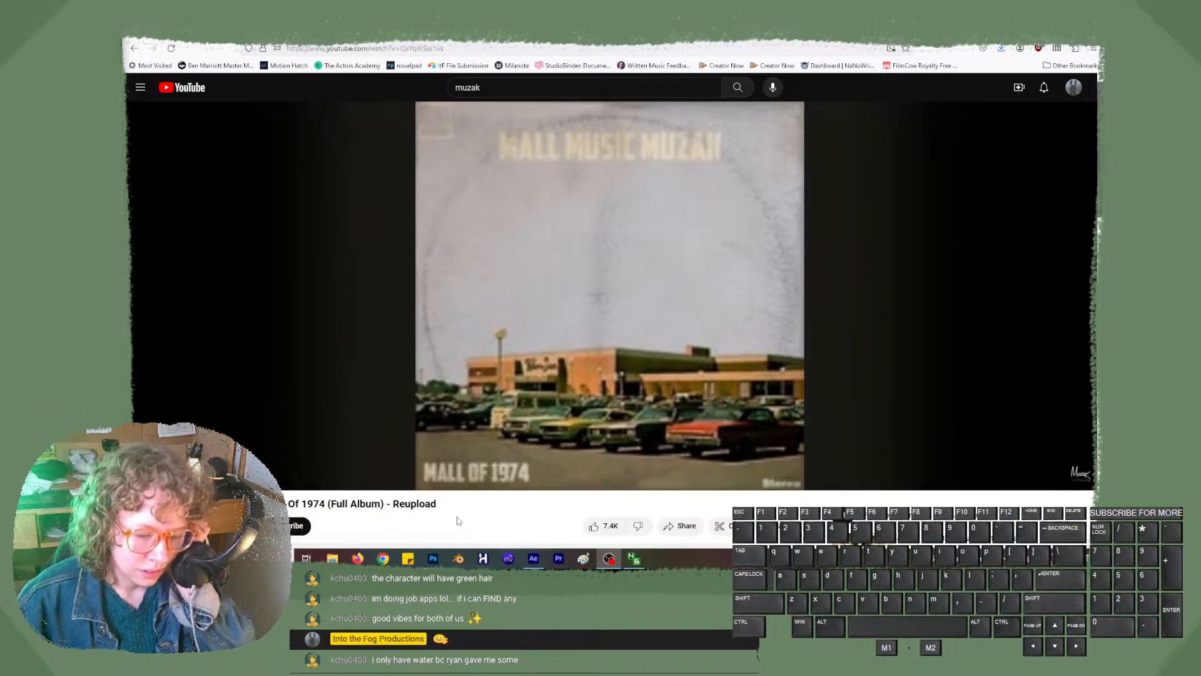
scroll(458, 521, down, 3)
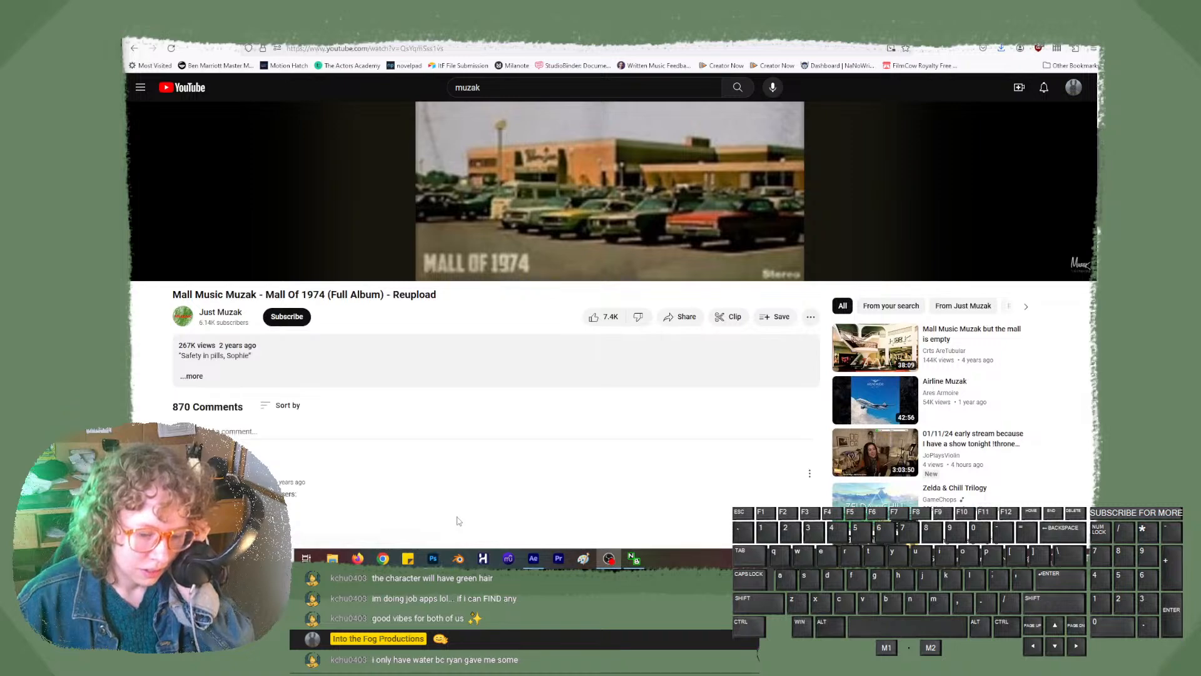
scroll(459, 522, down, 4)
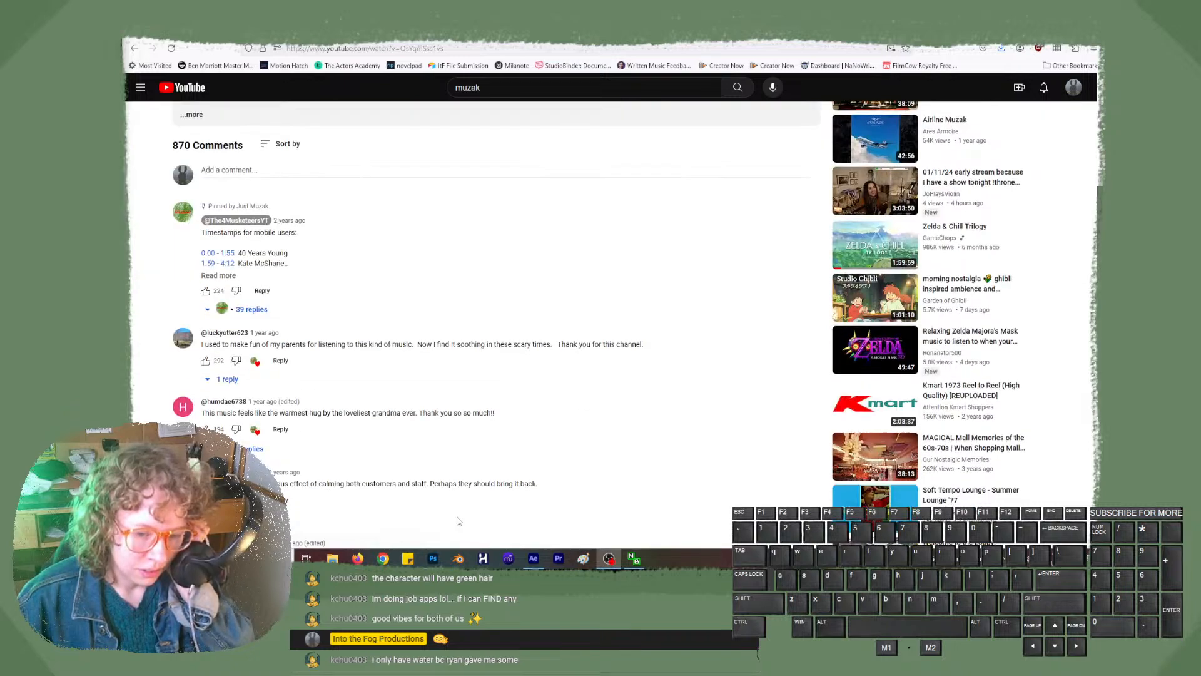
scroll(459, 521, up, 8)
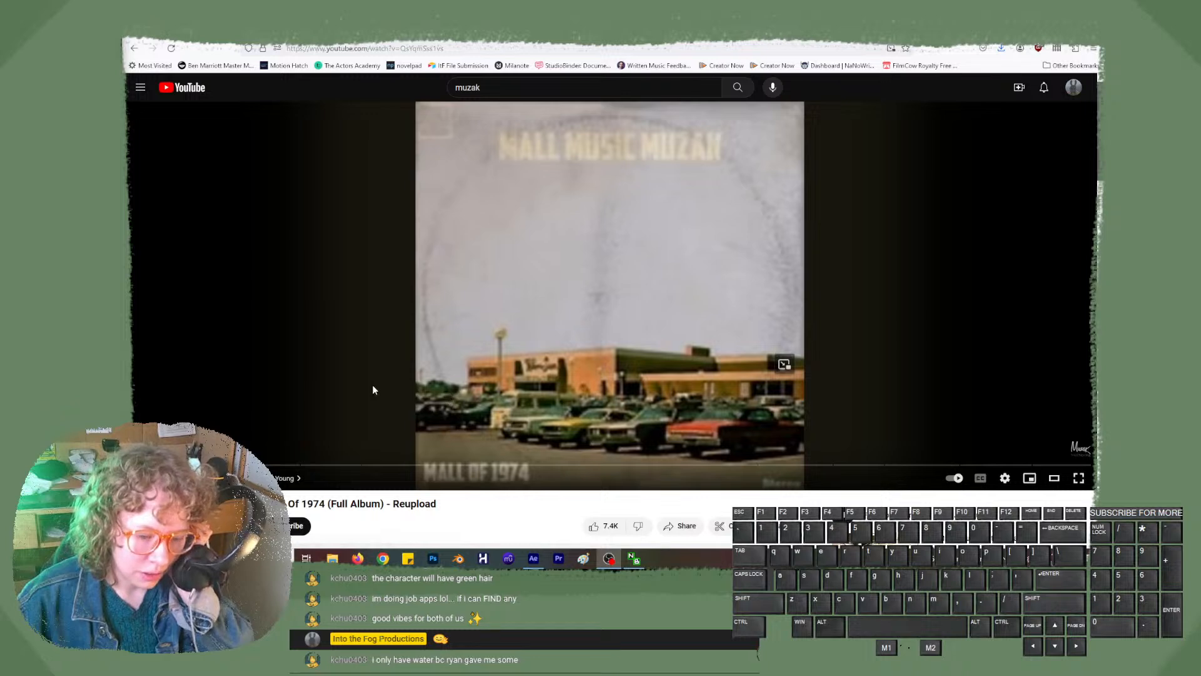
- Return to the muzak search results and open the video More Sounds Of The Department Store
click(134, 49)
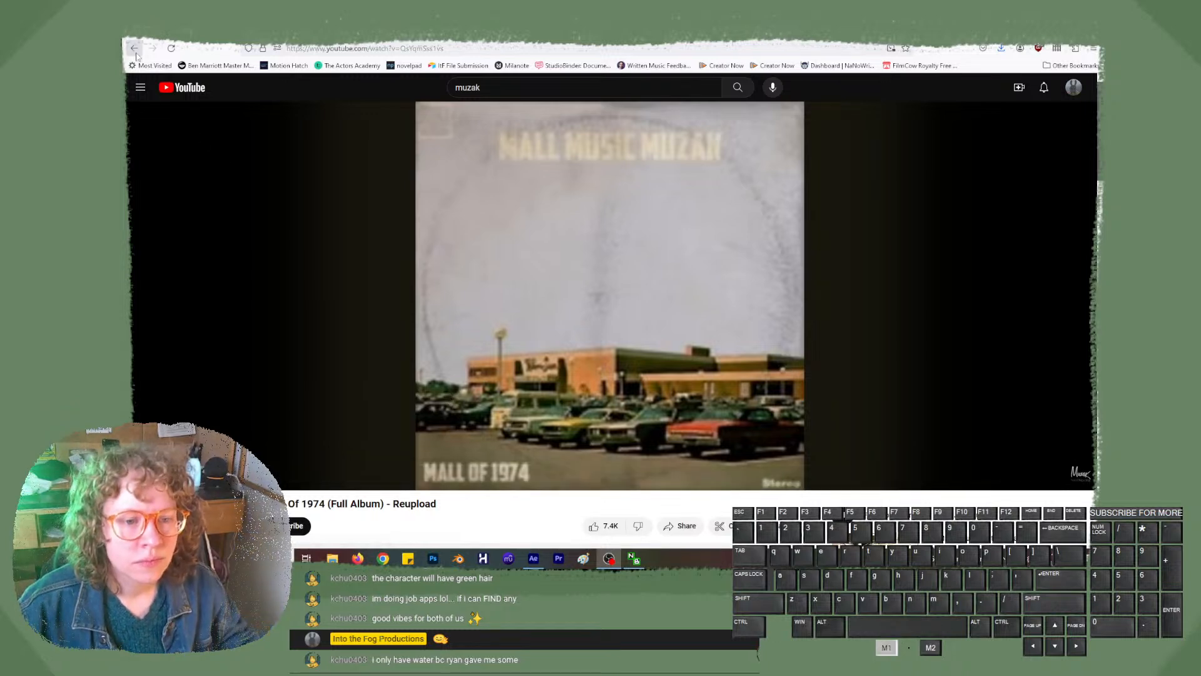
scroll(578, 403, down, 1)
scroll(579, 404, down, 7)
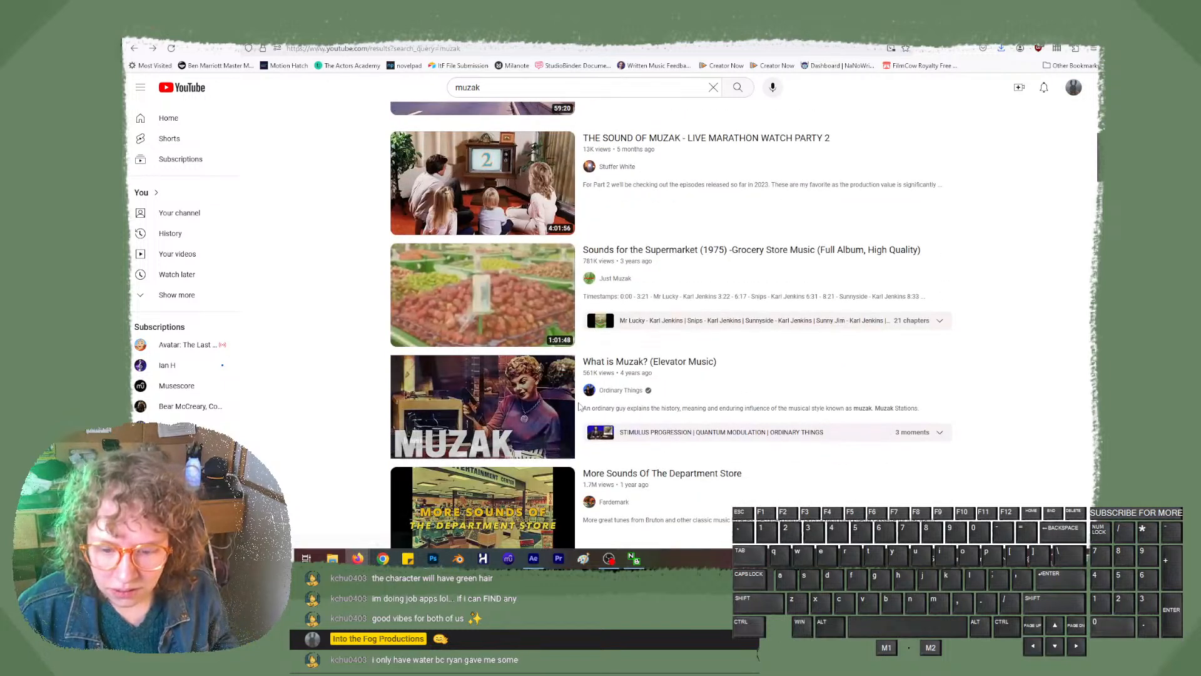
scroll(578, 407, down, 2)
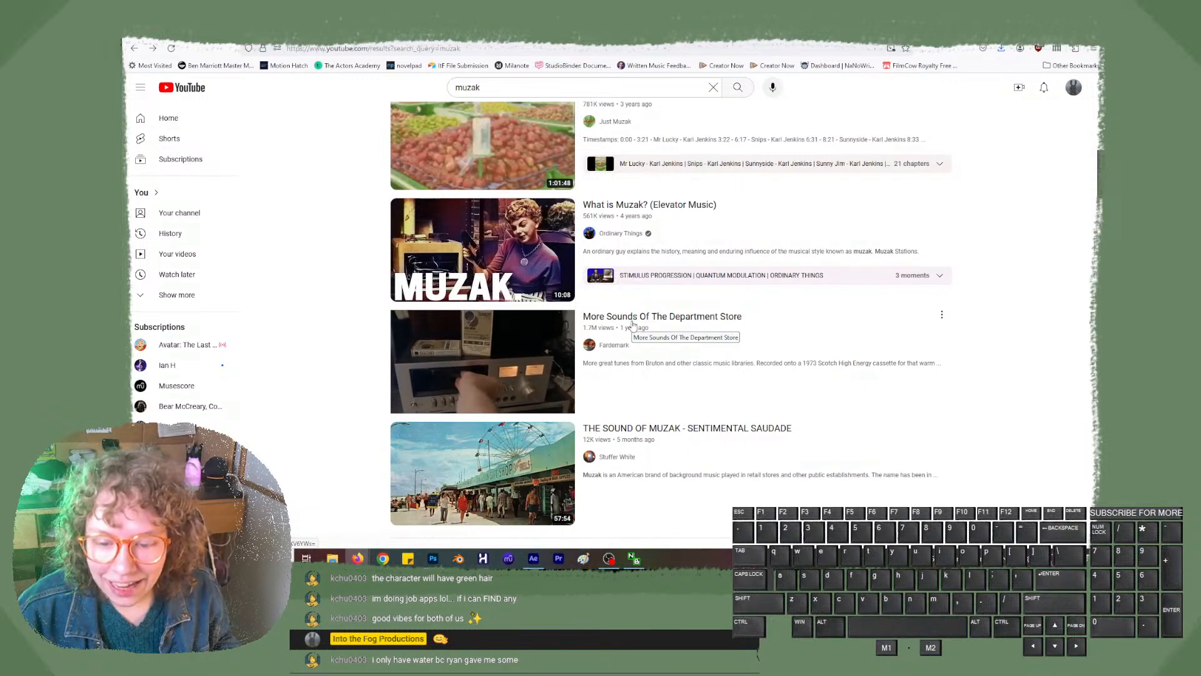
click(633, 324)
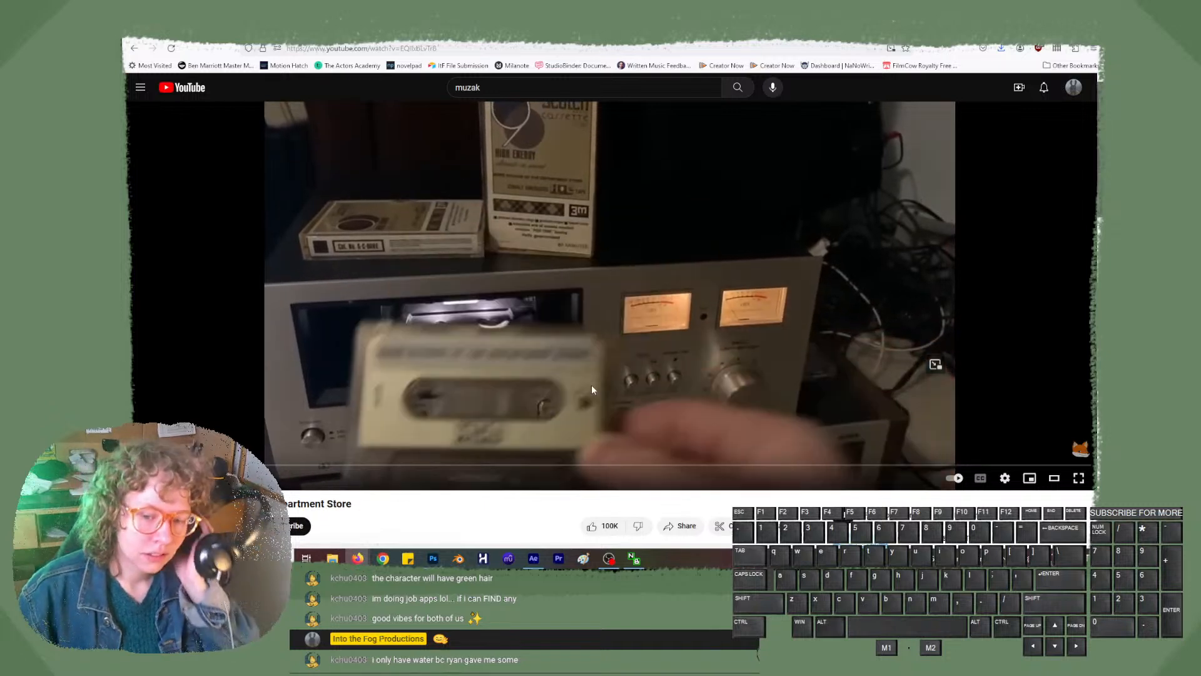
scroll(457, 522, down, 5)
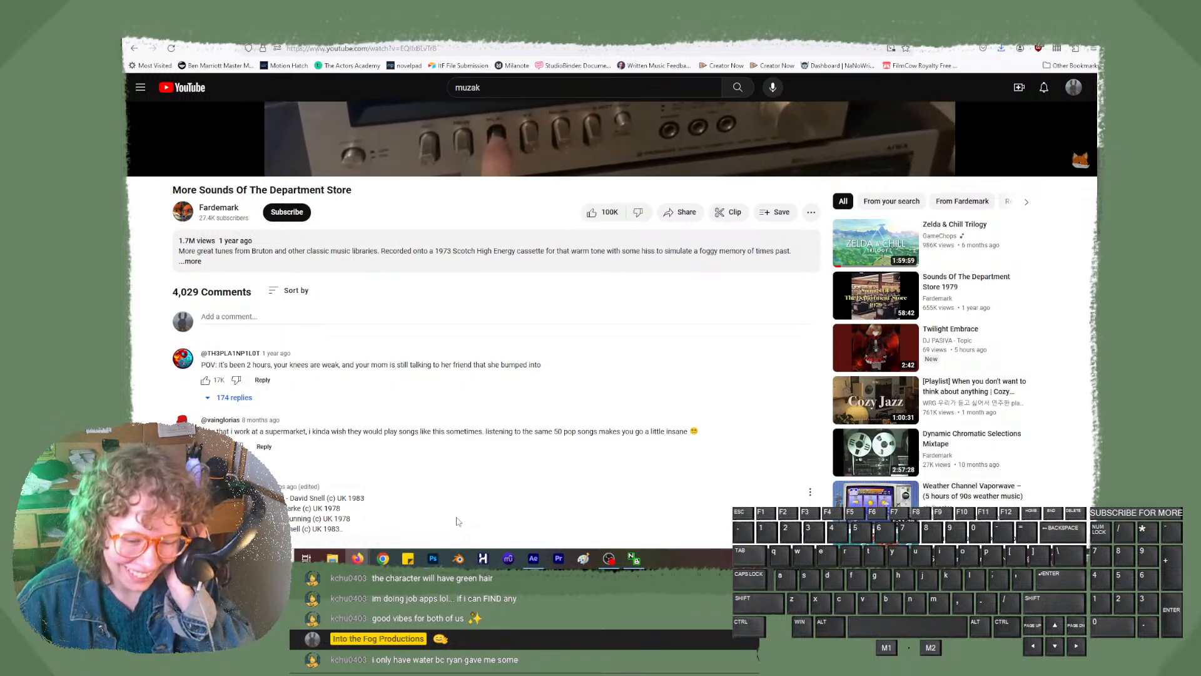
scroll(457, 521, down, 1)
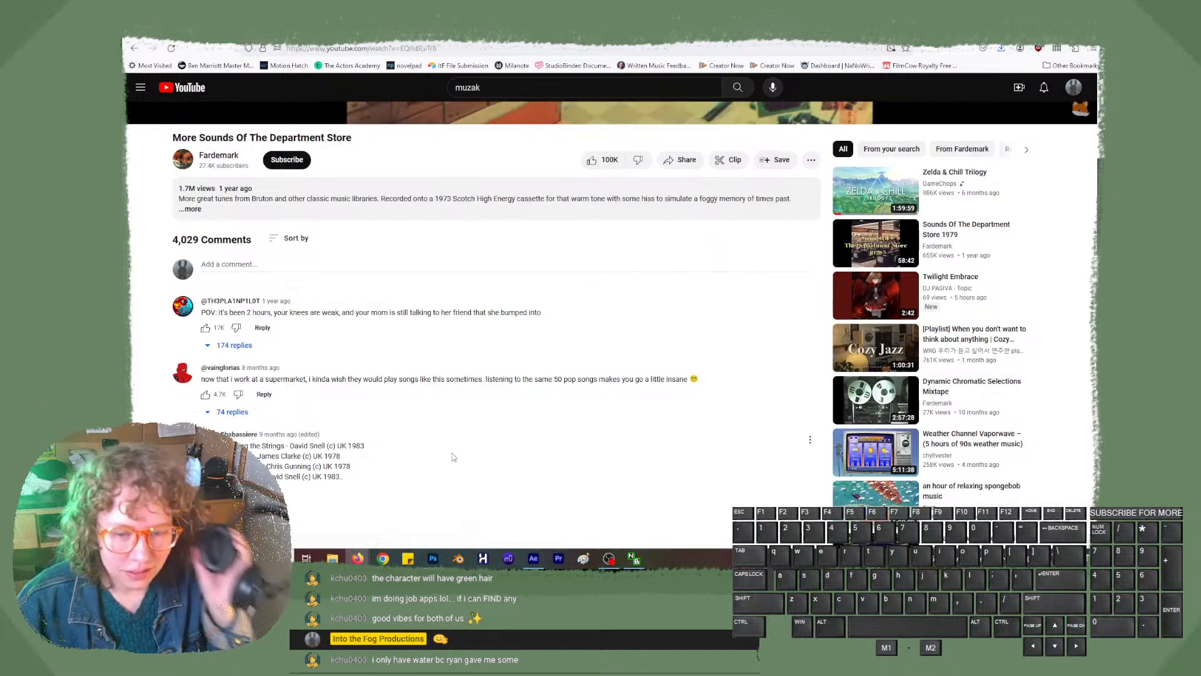
scroll(328, 477, up, 6)
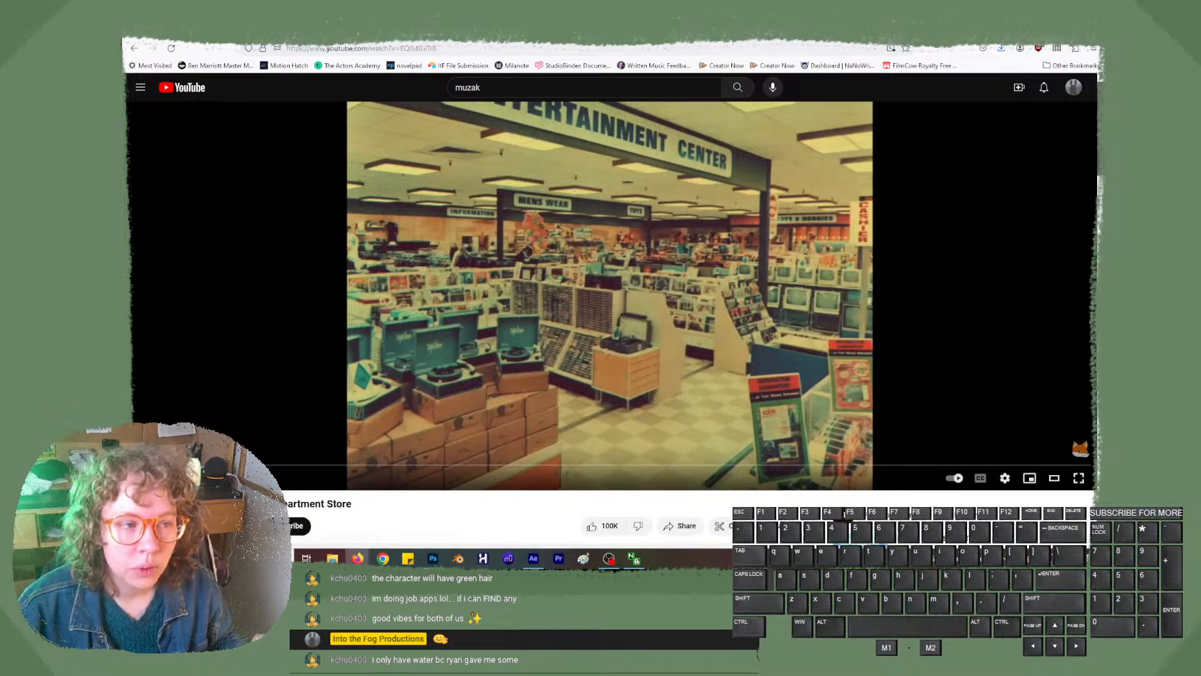
- Open the Zelda & Chill Trilogy video on YouTube and play it from the beginning
key(ctrl+l)
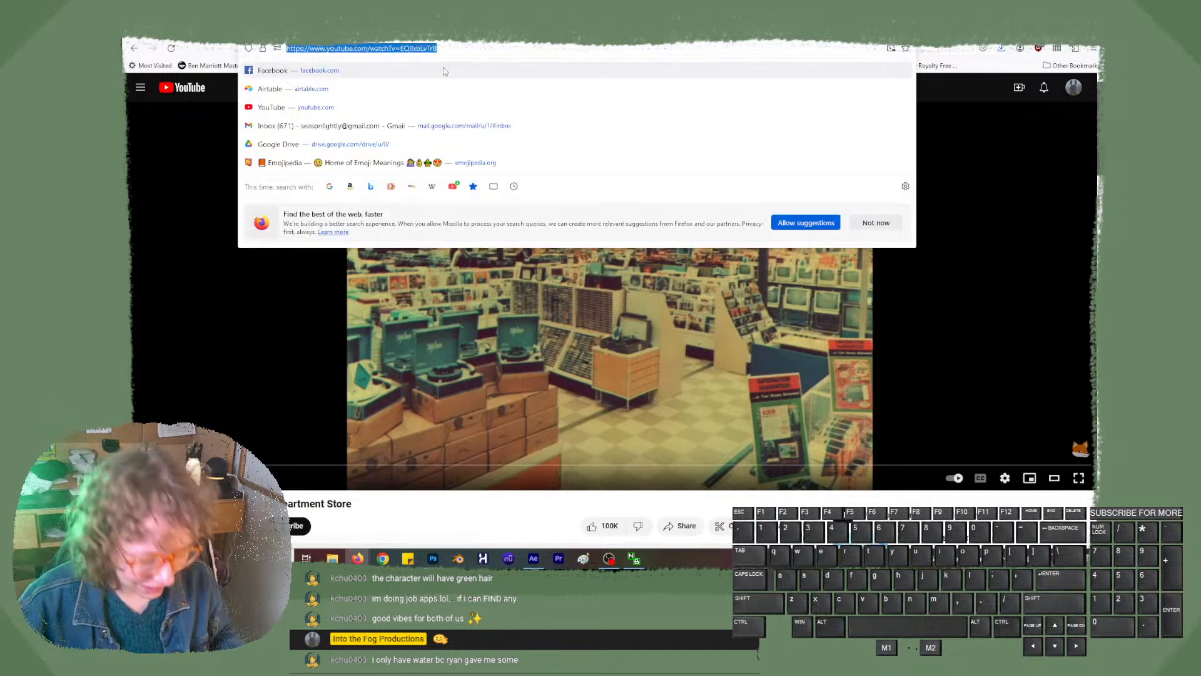
text(zelda)
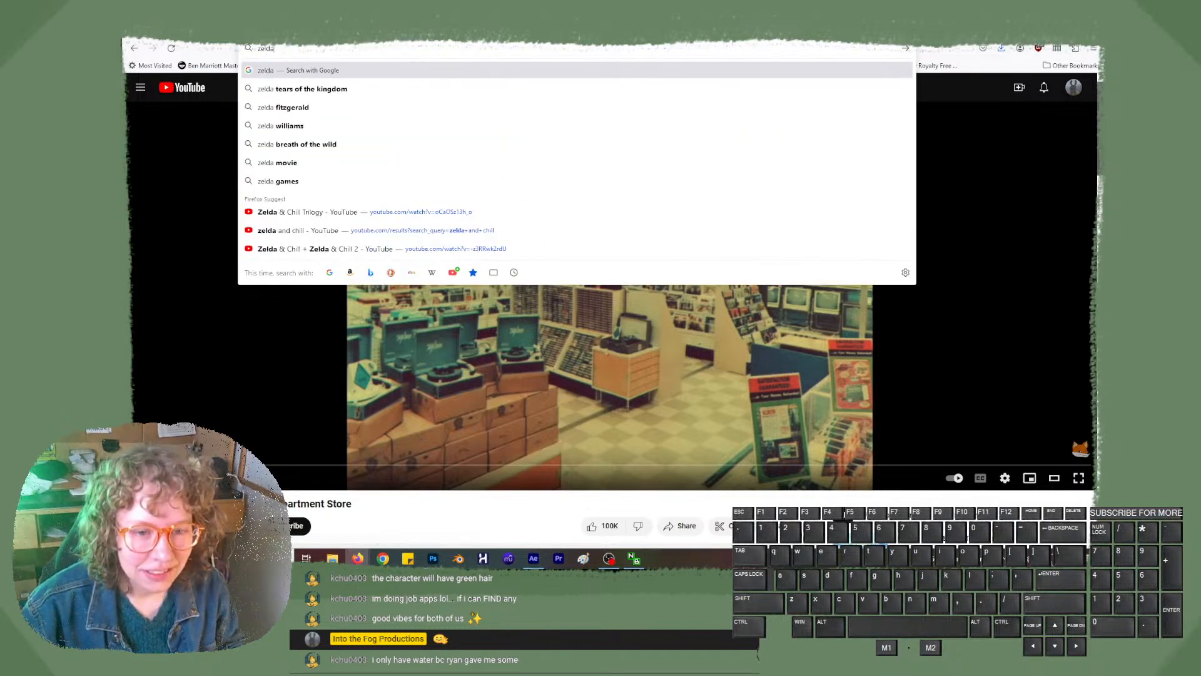
click(351, 218)
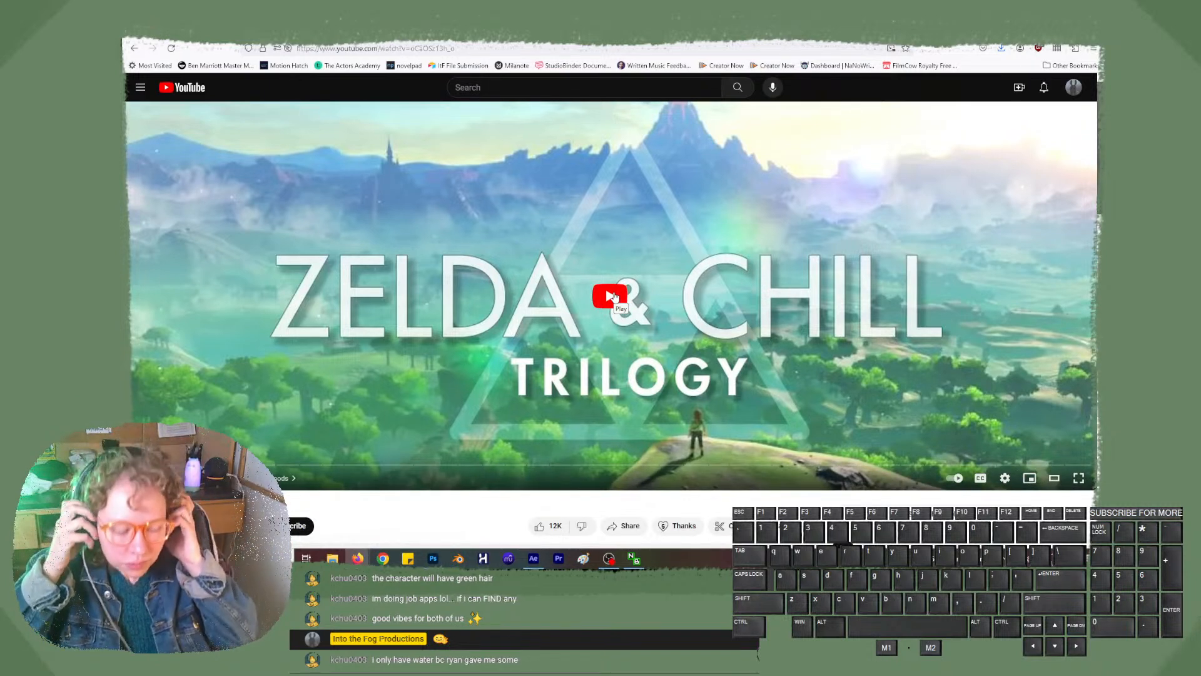
click(613, 296)
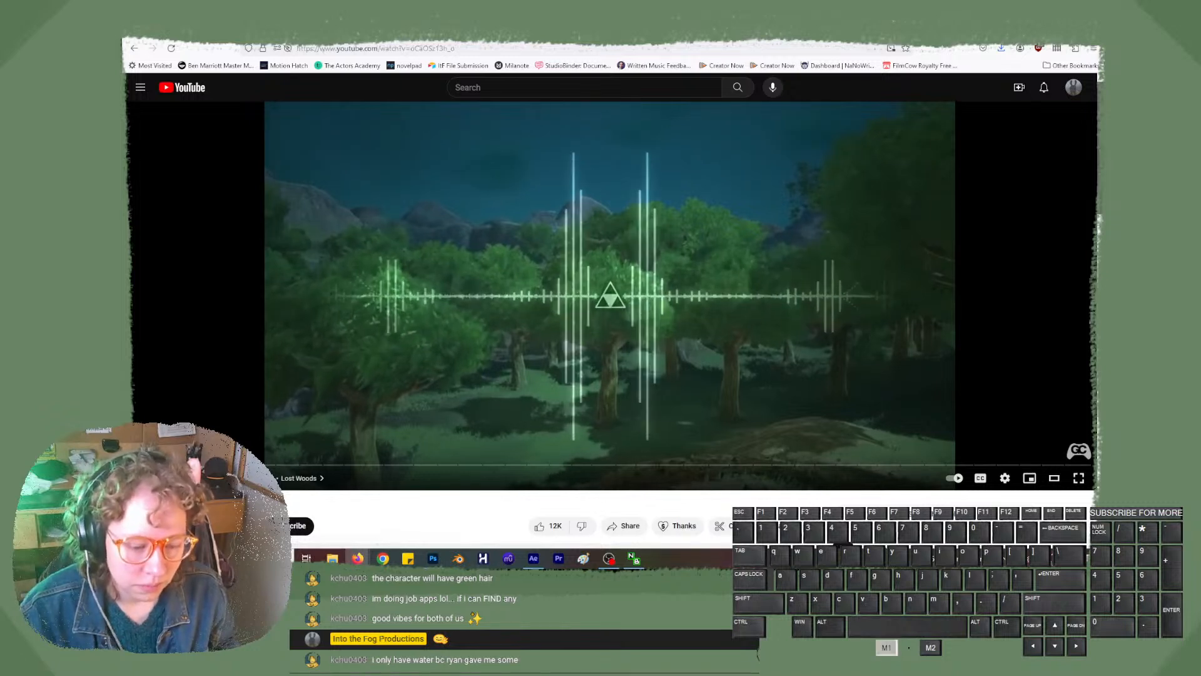
click(136, 463)
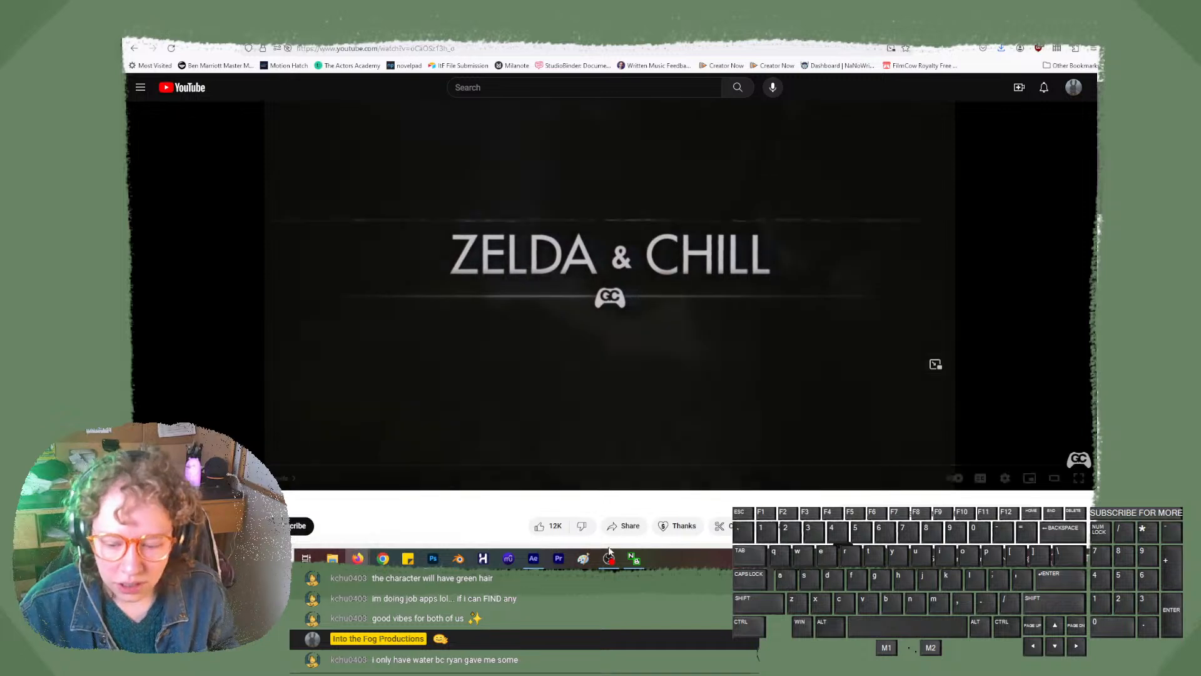
- Switch to After Effects, set the ITF_102-020_v001 time to 0:00:02:10, and add a point to Shape Layer 1's silhouette path just right of the rabbit's body
click(533, 562)
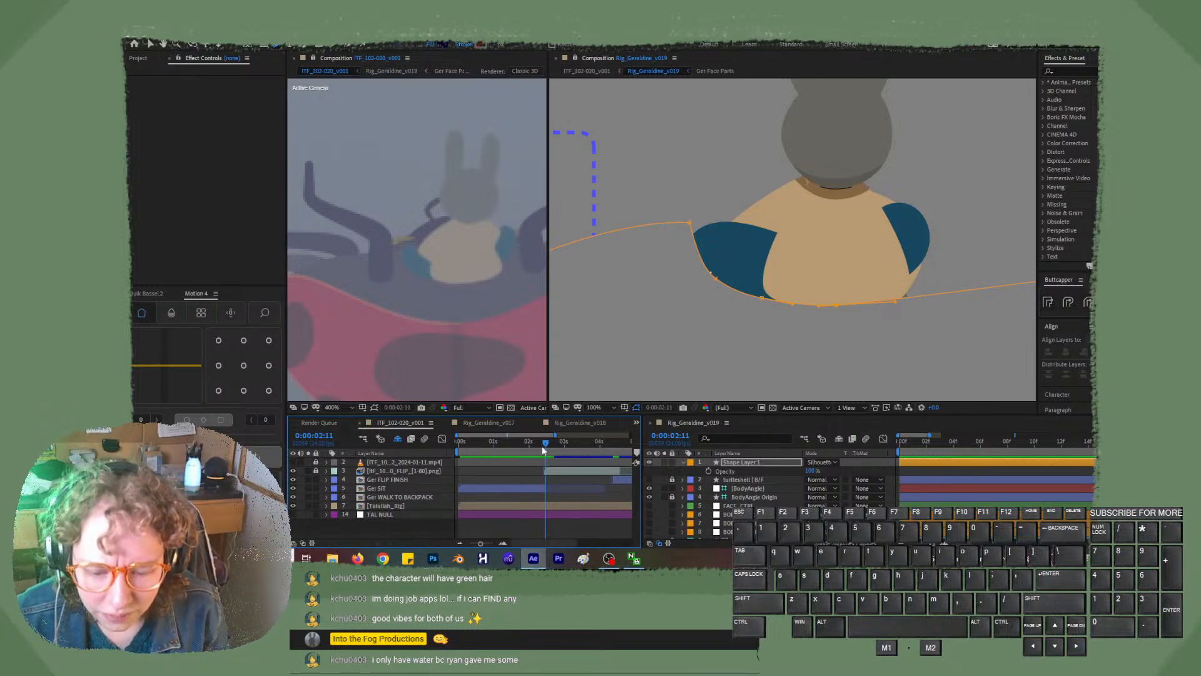
drag(541, 445, 544, 440)
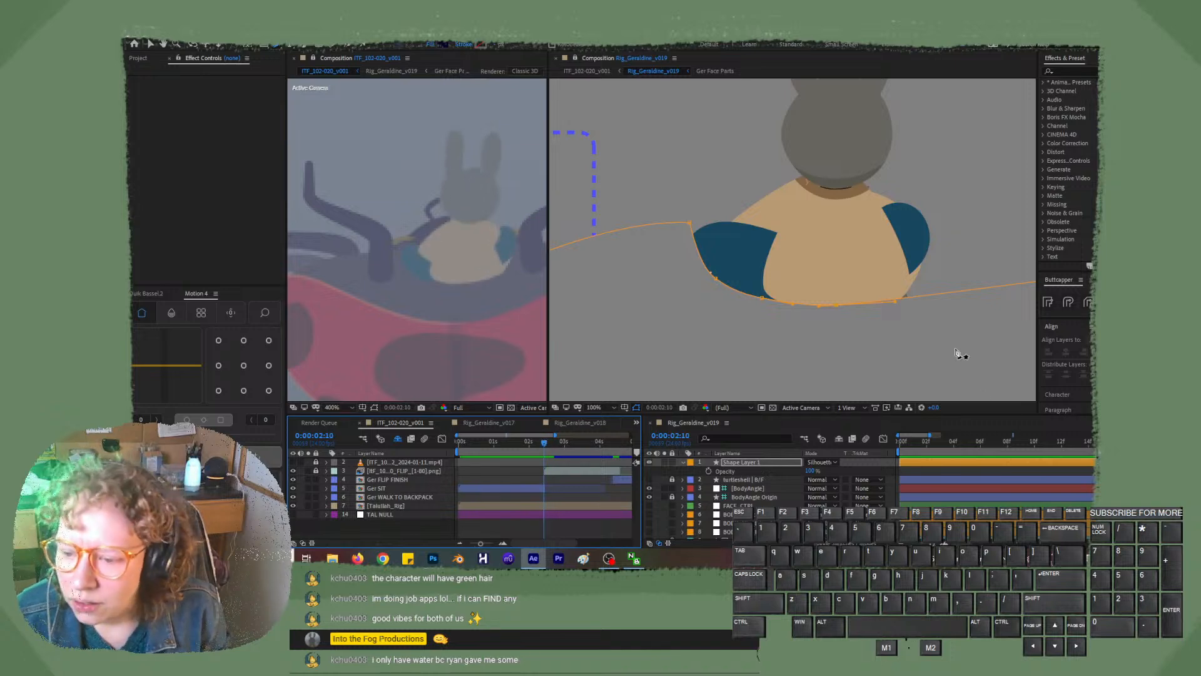
click(898, 304)
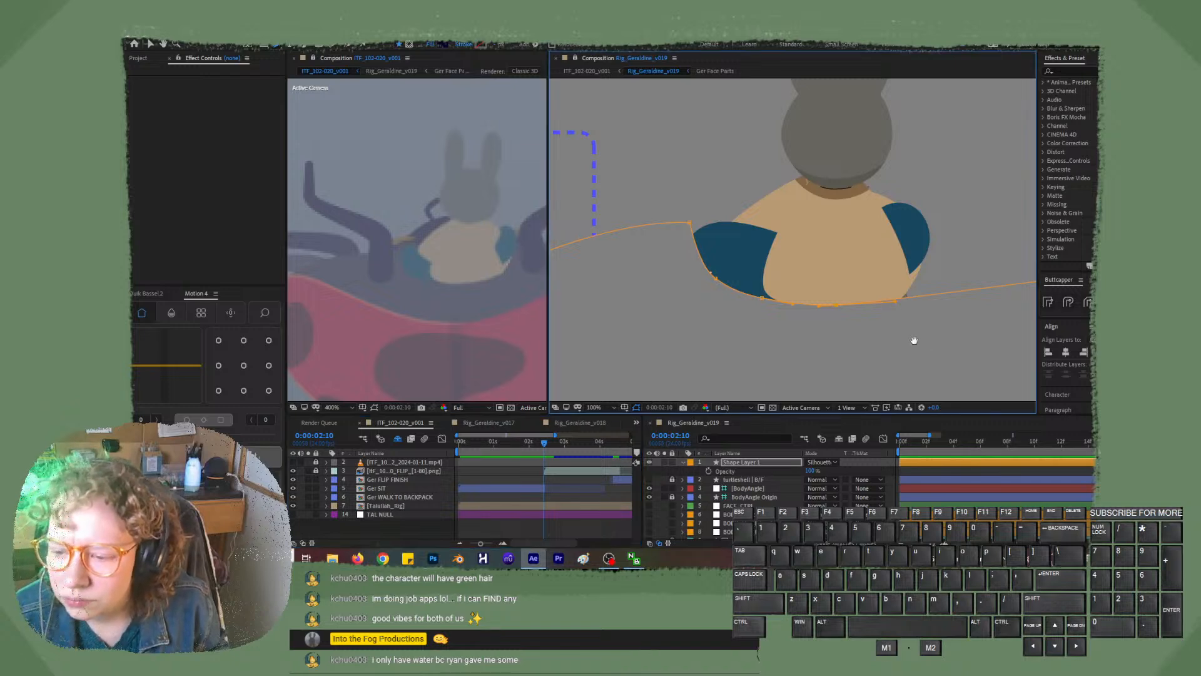
drag(914, 338, 751, 348)
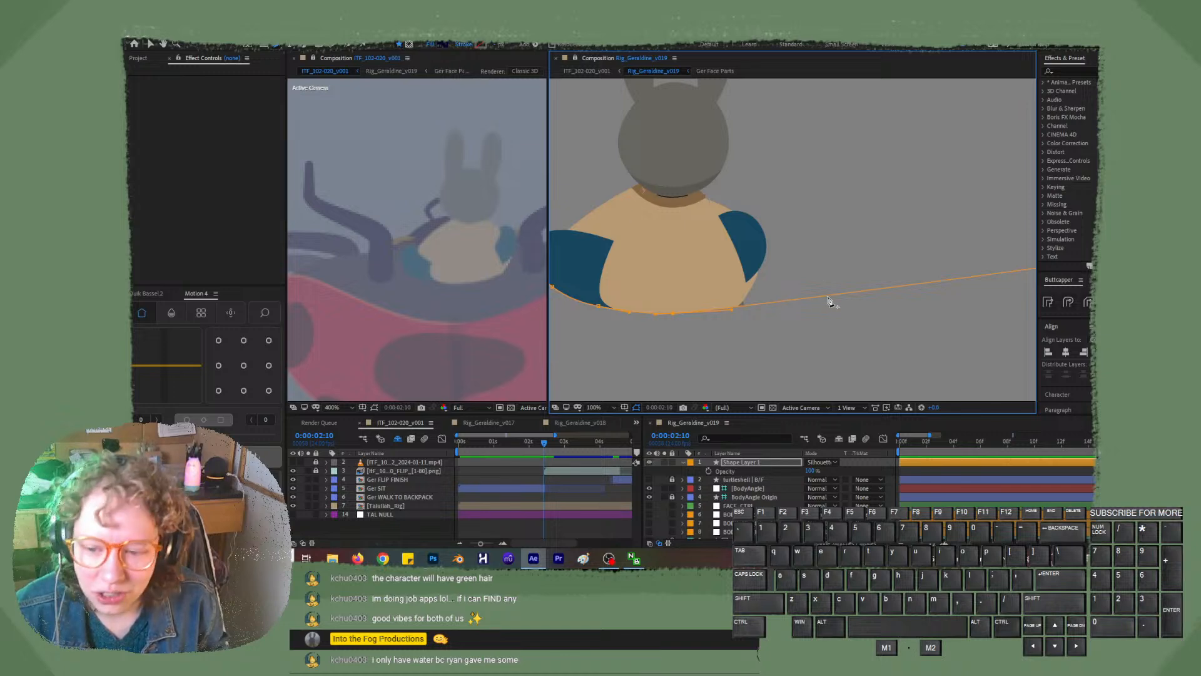
key(ctrl)
ctrl+click(776, 308)
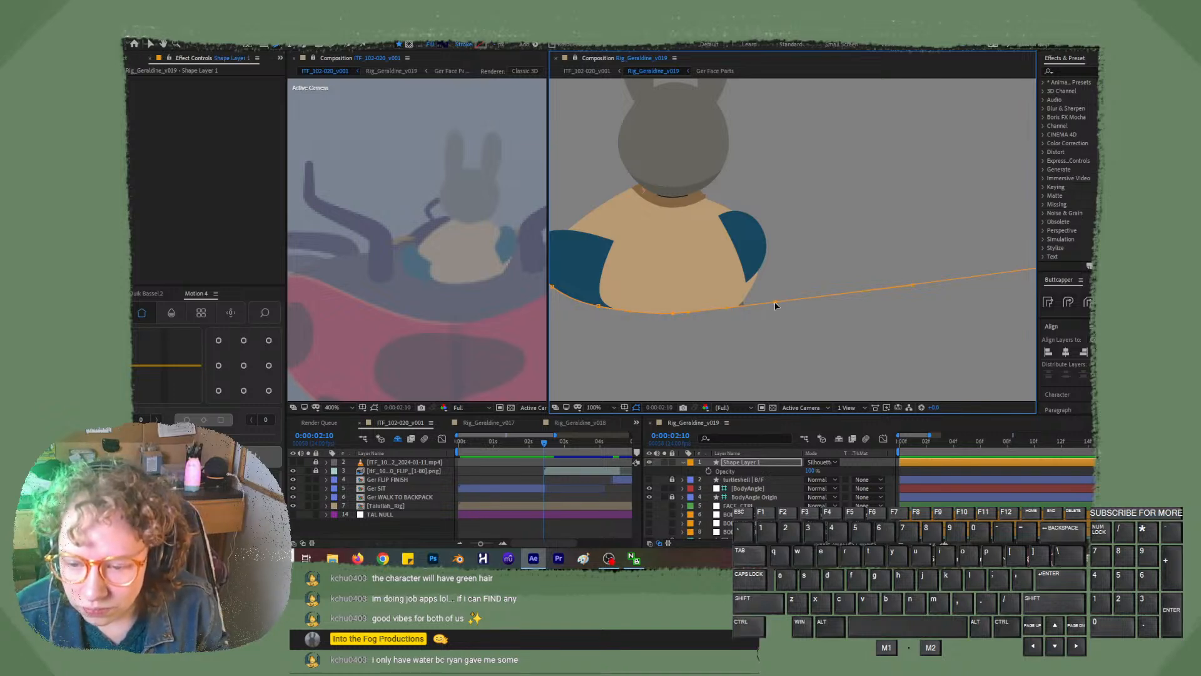
key(ctrl)
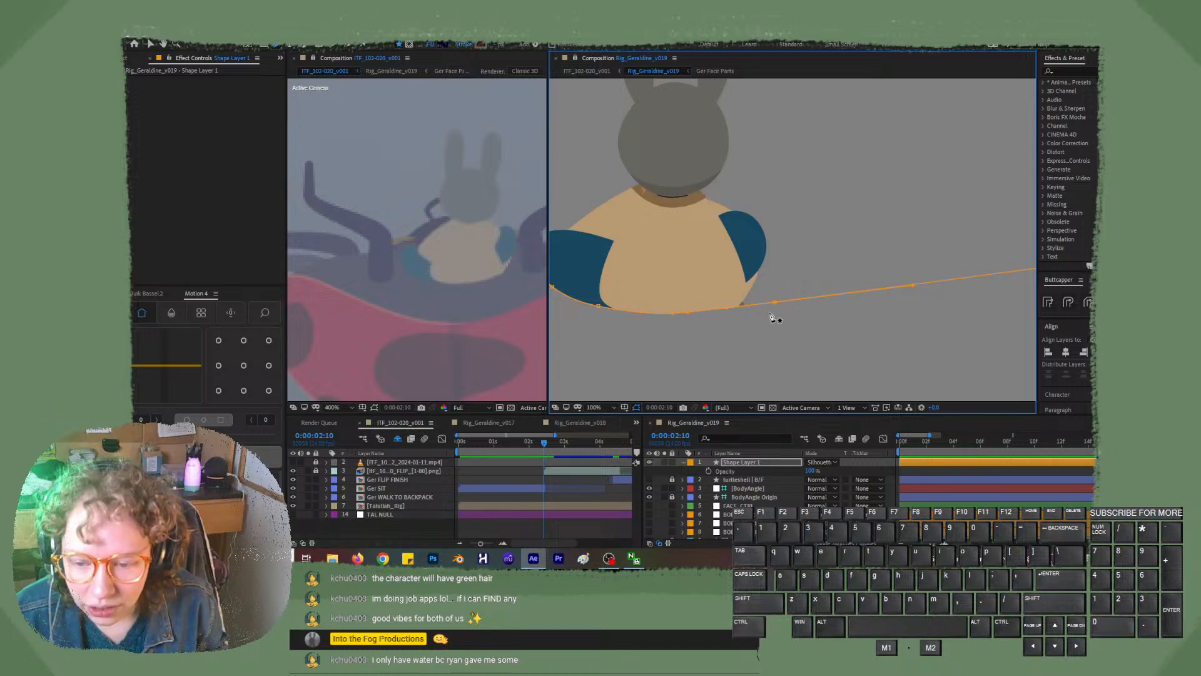
- Bend the silhouette path up around the lower right of the rabbit's body, adding another point farther right along the line
key(alt)
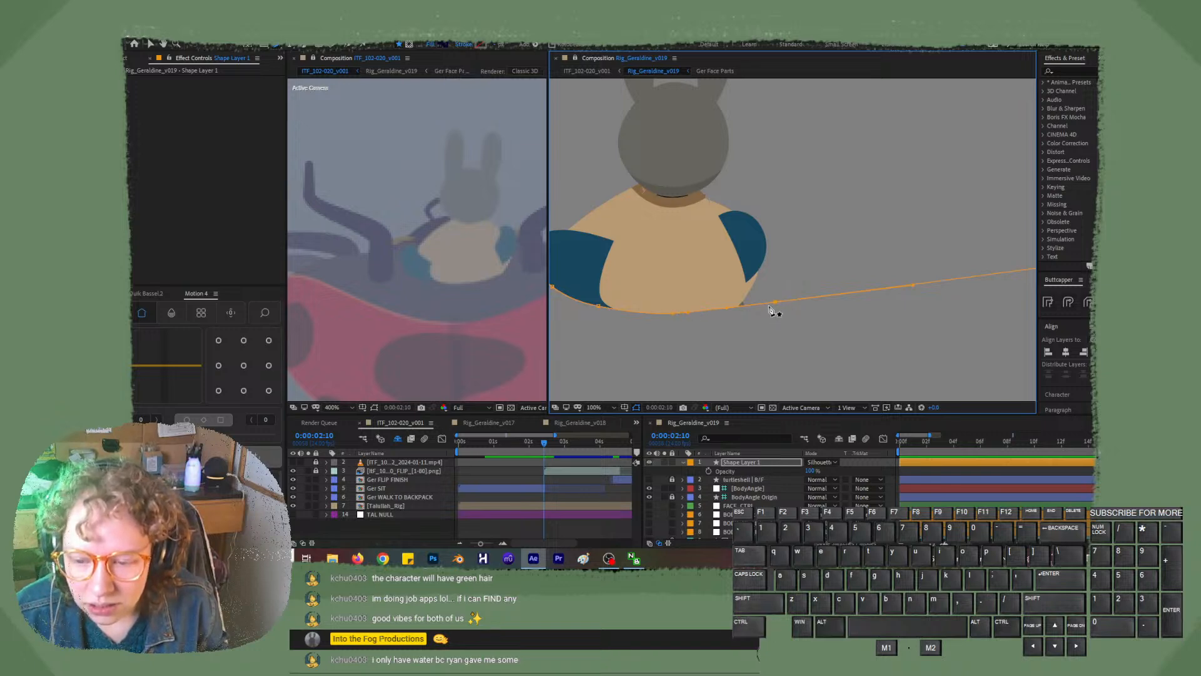
drag(776, 304, 720, 310)
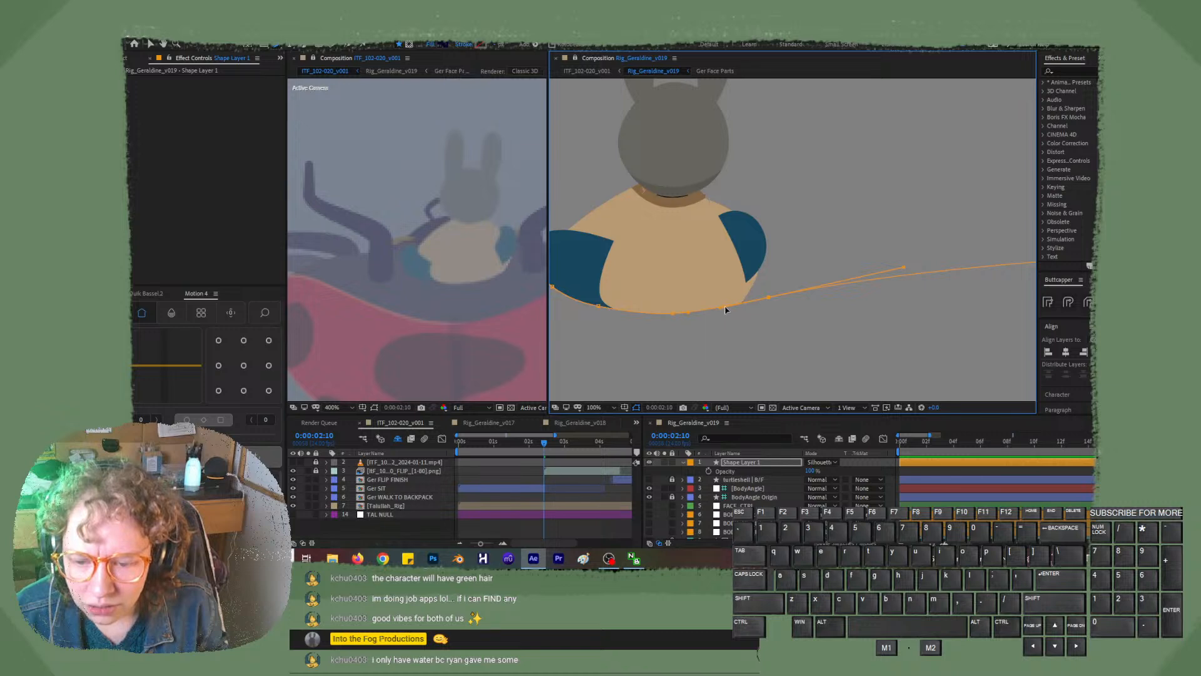
ctrl+click(885, 280)
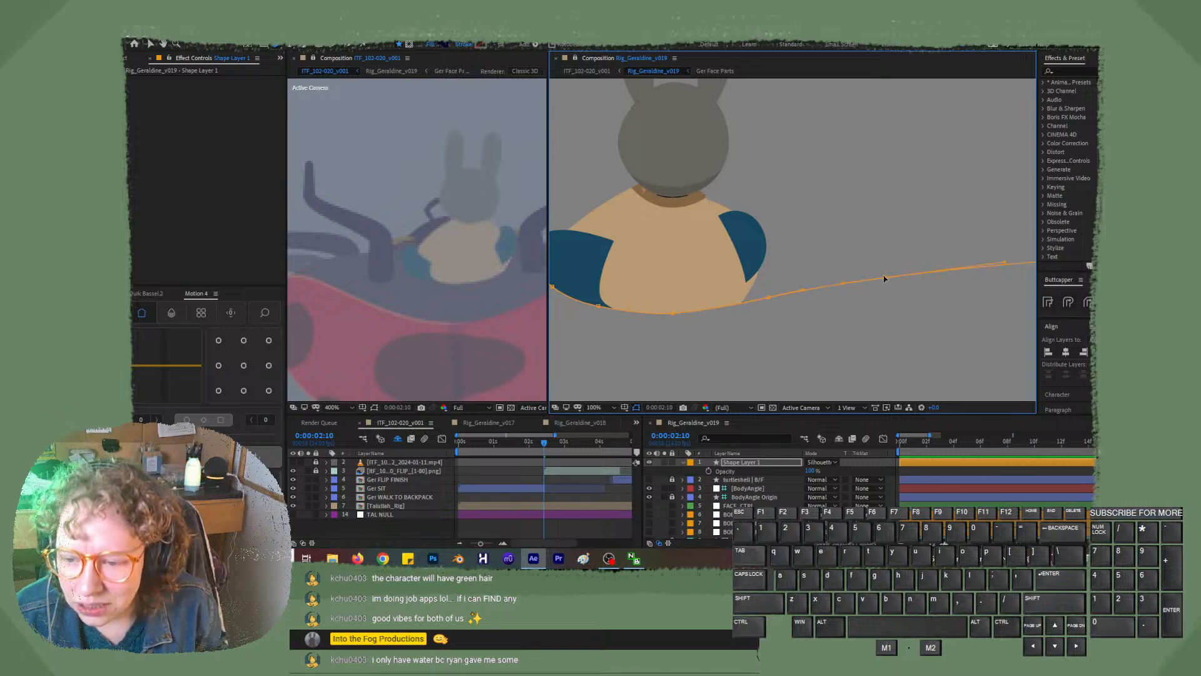
drag(770, 303, 739, 303)
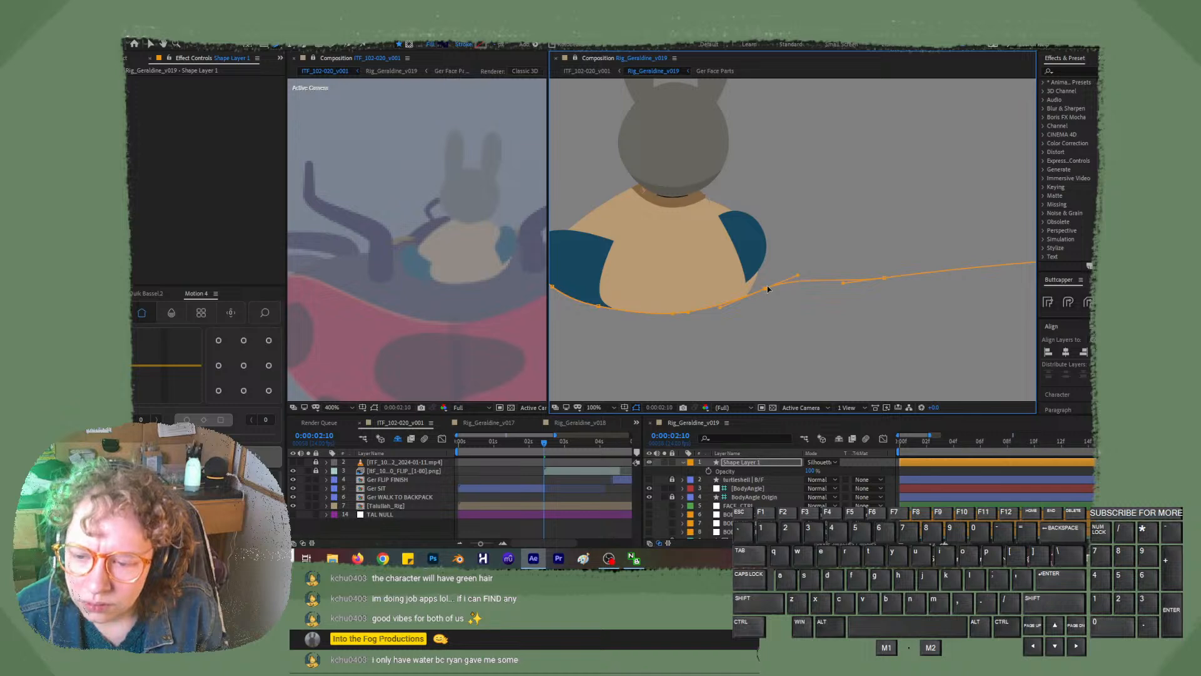
- Reshape the silhouette shape's path so it follows the lower edge of the right-hand blue leg and rises smoothly beyond it
drag(880, 280, 930, 196)
mouse_move(766, 291)
mouse_down()
mouse_move(756, 277)
mouse_move(785, 262)
mouse_move(713, 311)
mouse_move(724, 318)
mouse_move(756, 277)
mouse_up()
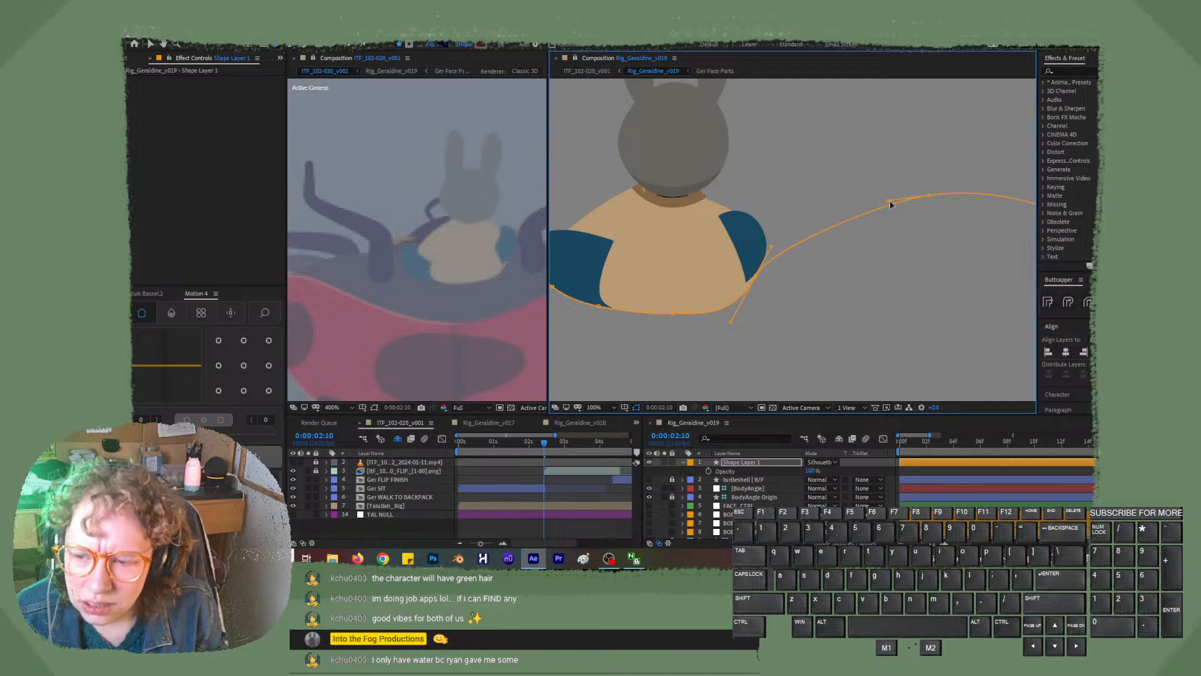
drag(927, 198, 843, 189)
drag(756, 277, 721, 323)
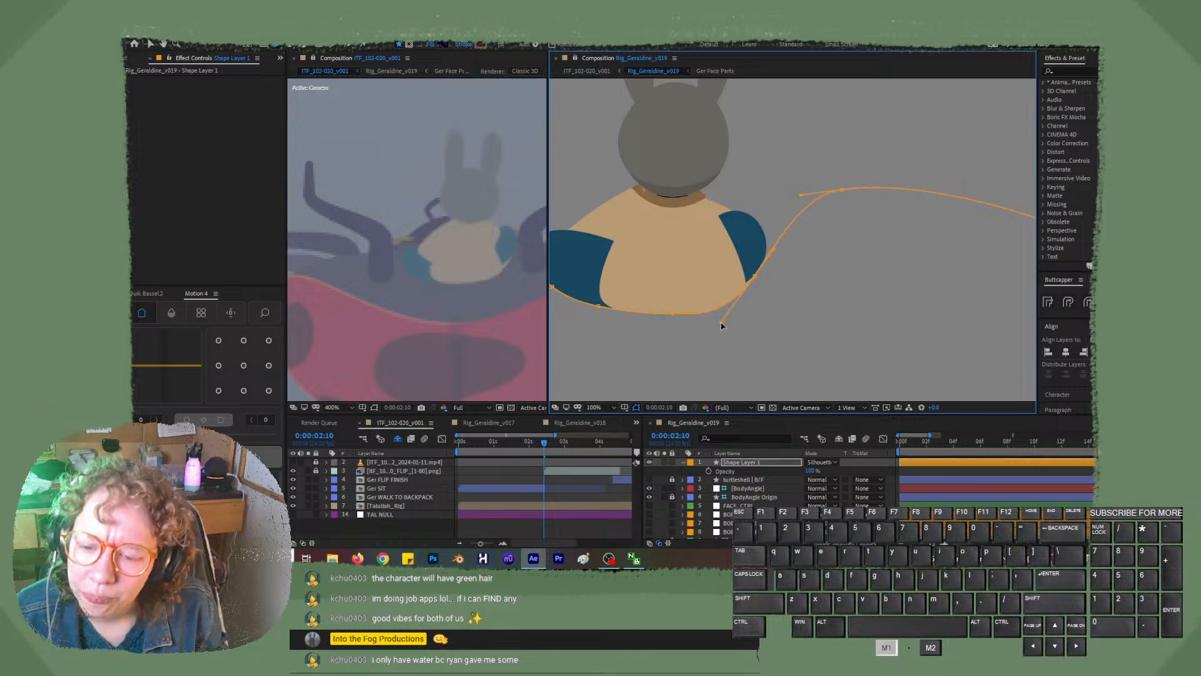
drag(755, 277, 753, 278)
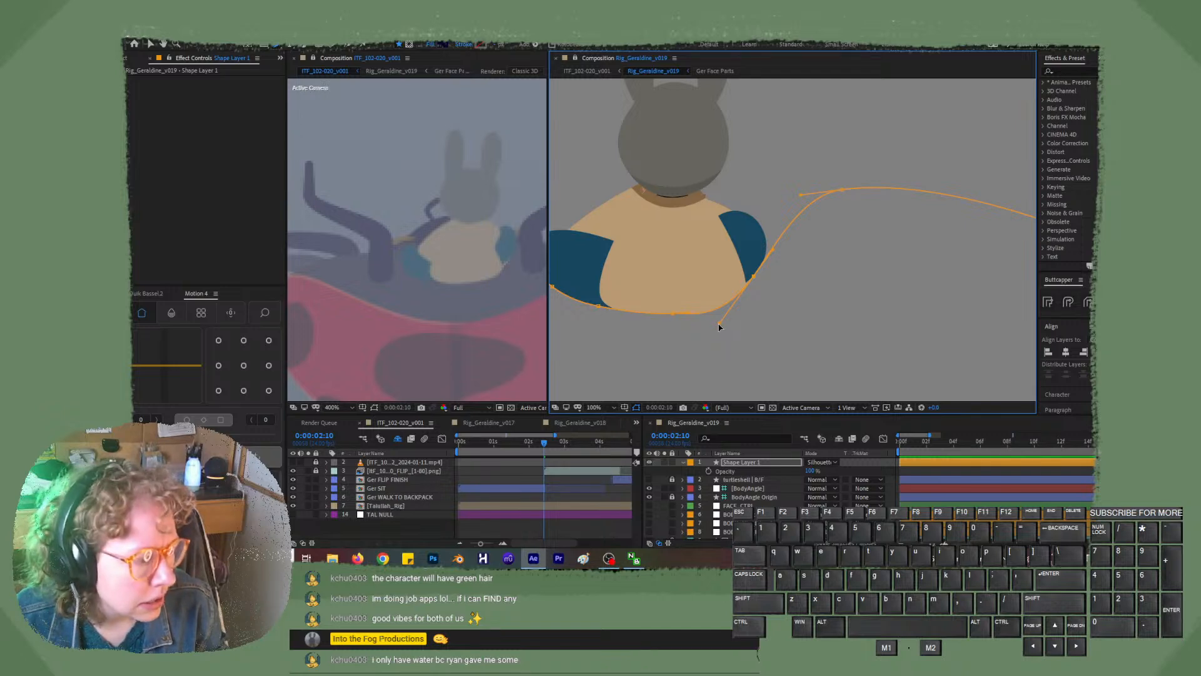
mouse_move(719, 327)
mouse_down()
mouse_move(710, 322)
mouse_move(725, 315)
mouse_up()
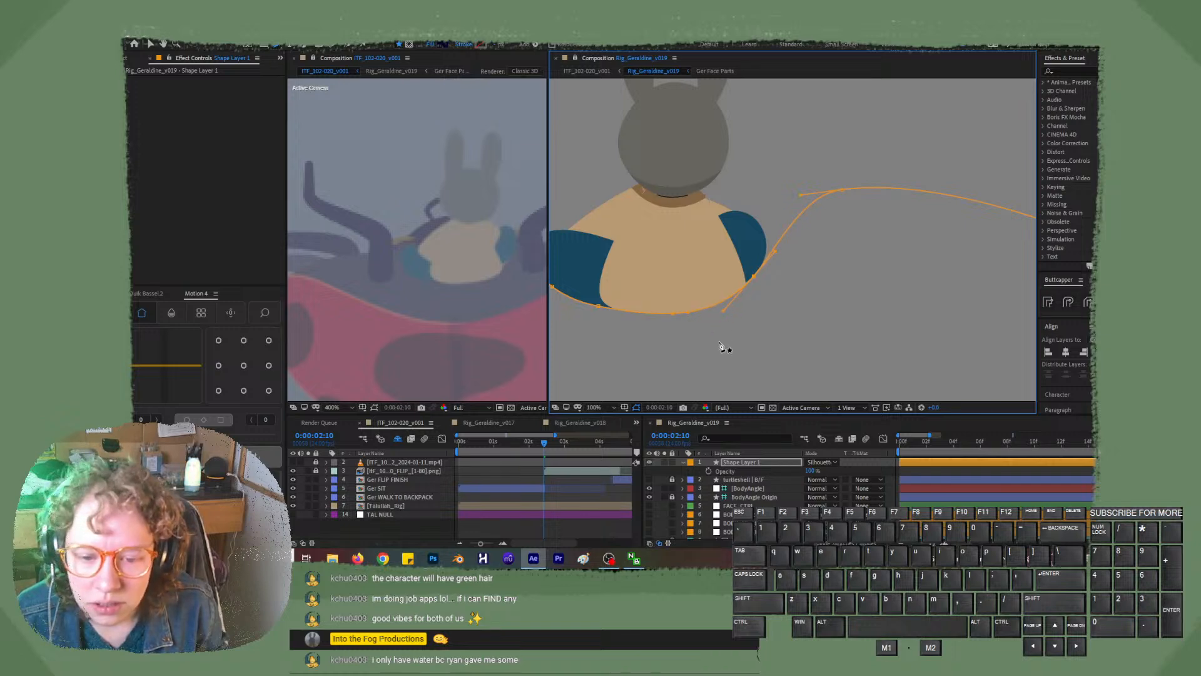
- Scrub through the ITF_102-020_v001 shot between about 0:00:01:02 and 0:00:02:20 to check the seated character on the ladybug
click(542, 443)
drag(542, 445, 545, 445)
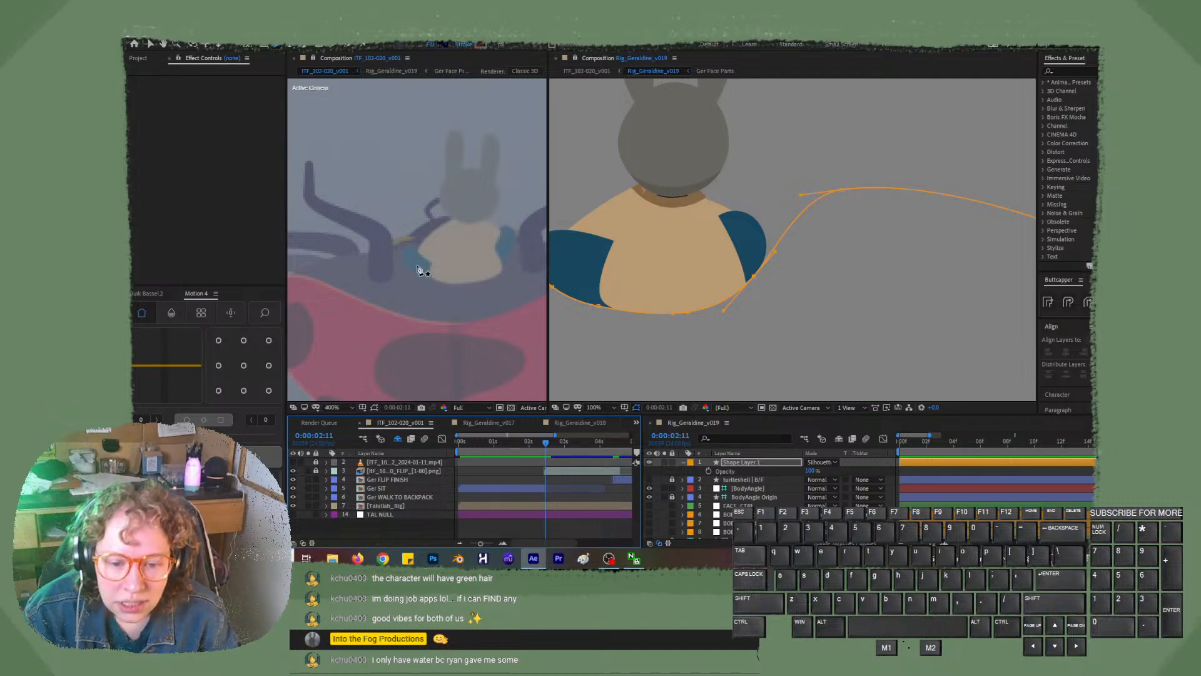
mouse_move(545, 442)
mouse_down()
mouse_move(566, 444)
mouse_move(520, 450)
mouse_move(548, 443)
mouse_move(536, 445)
mouse_up()
scroll(461, 281, down, 6)
drag(548, 445, 495, 457)
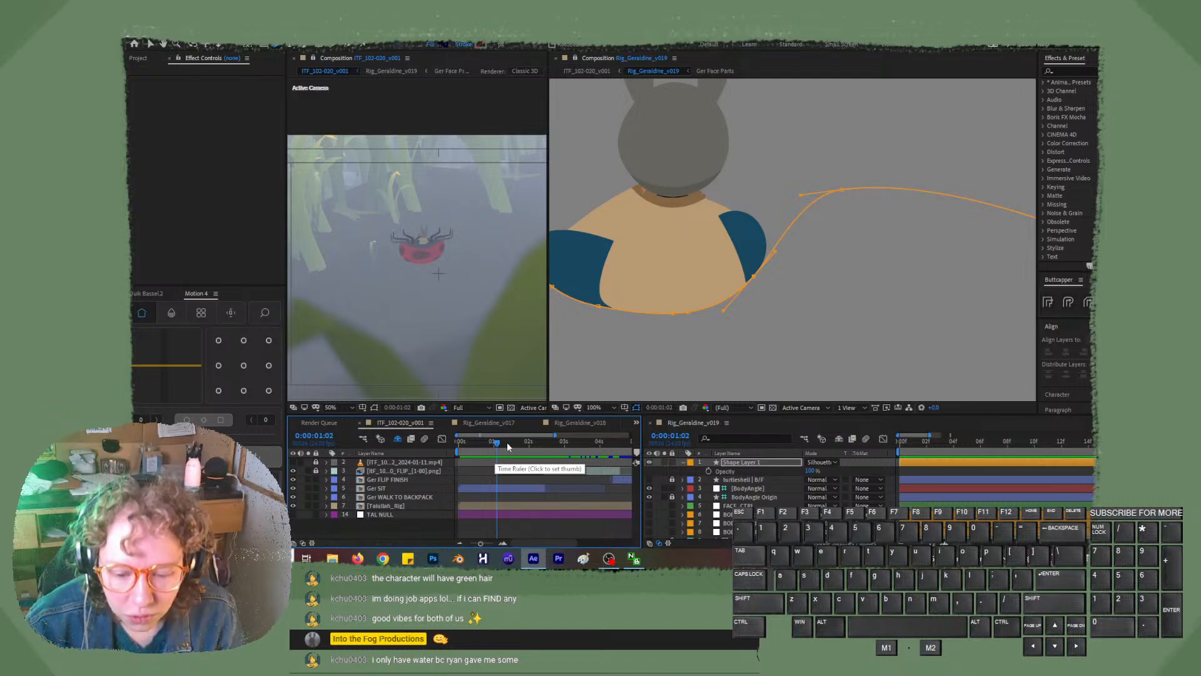
mouse_move(507, 441)
mouse_down()
mouse_move(609, 449)
mouse_move(517, 452)
mouse_up()
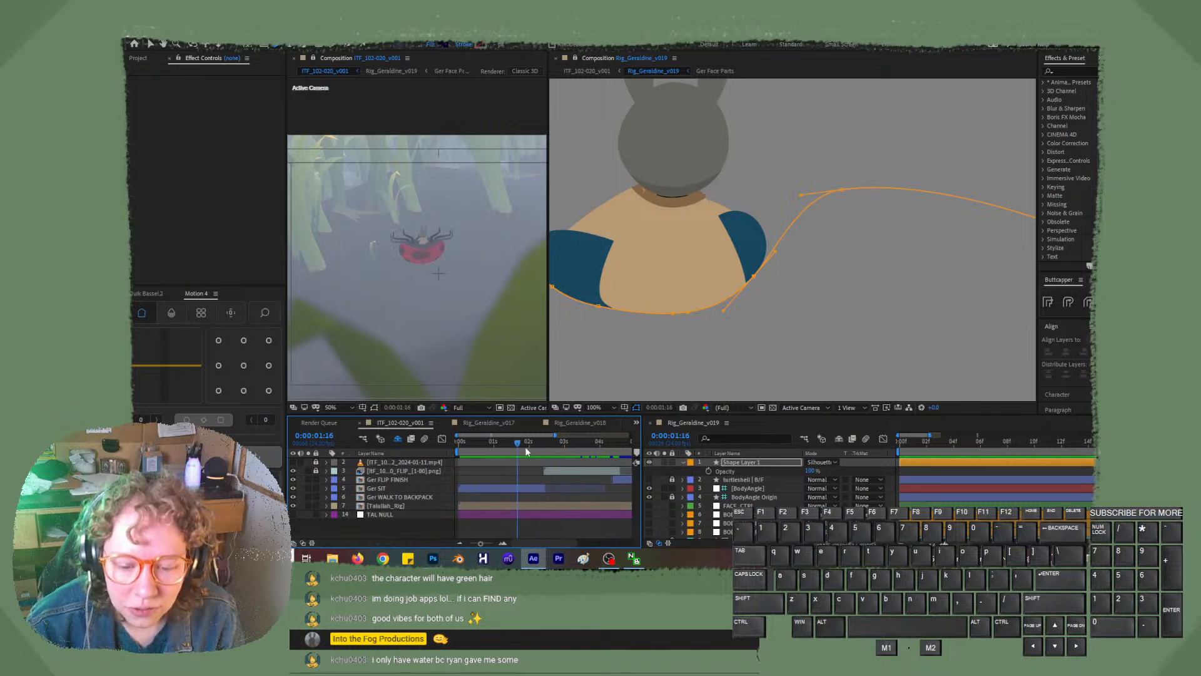
drag(526, 451, 559, 445)
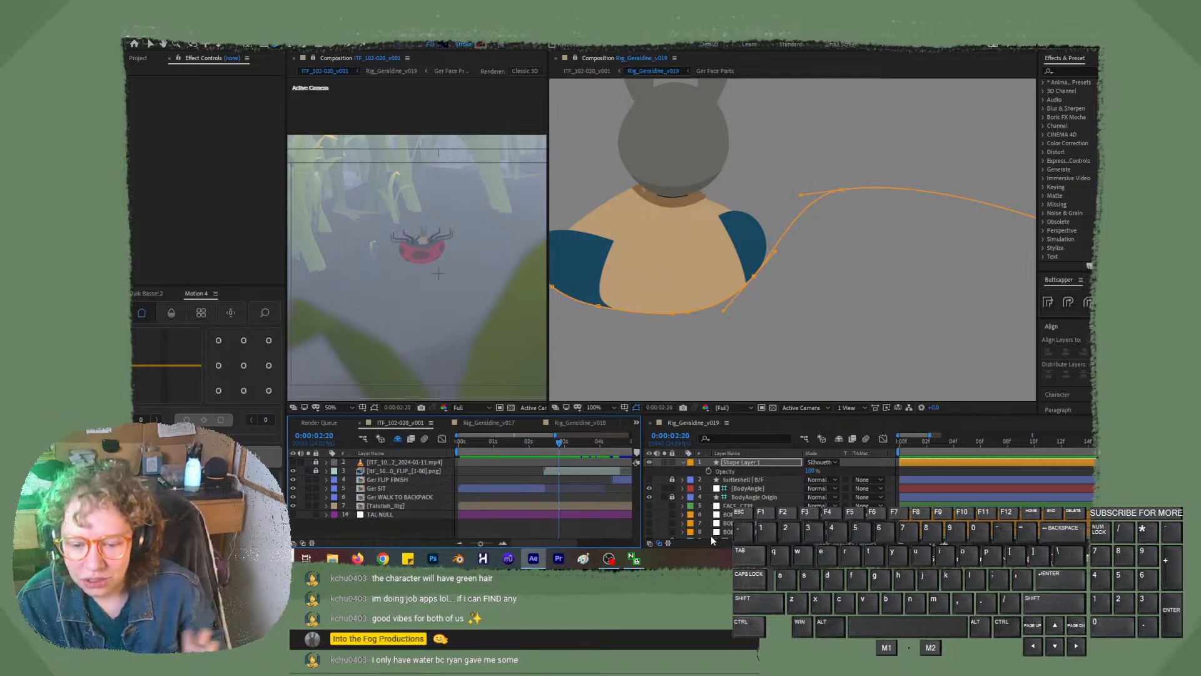
- Play the shot at 100% magnification from about 0:00:01:11 and inspect the seated character's masked lower edge at 0:00:02:04
key(comma)
key(comma)
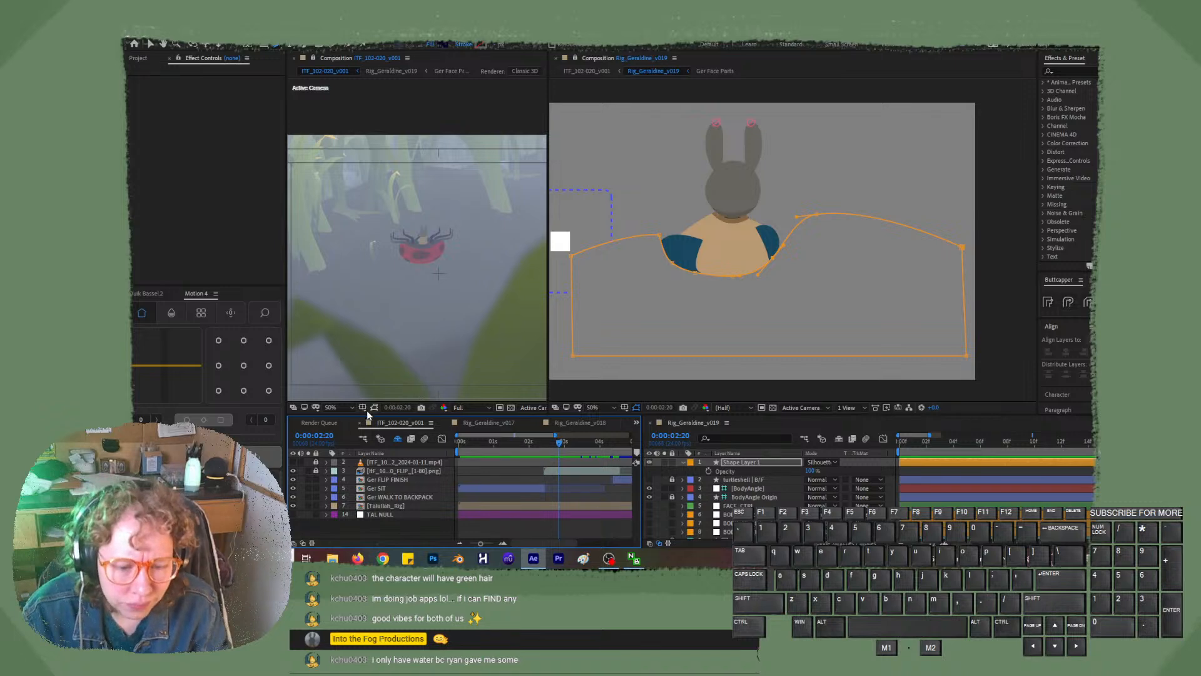
click(341, 407)
click(339, 295)
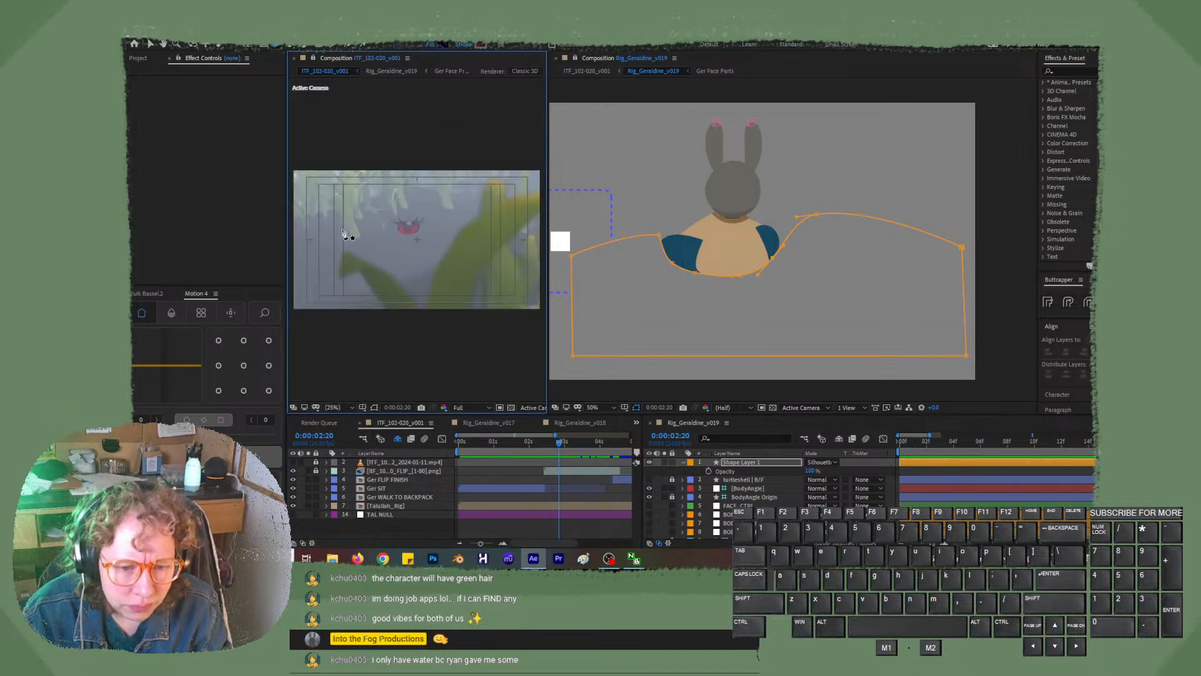
click(343, 407)
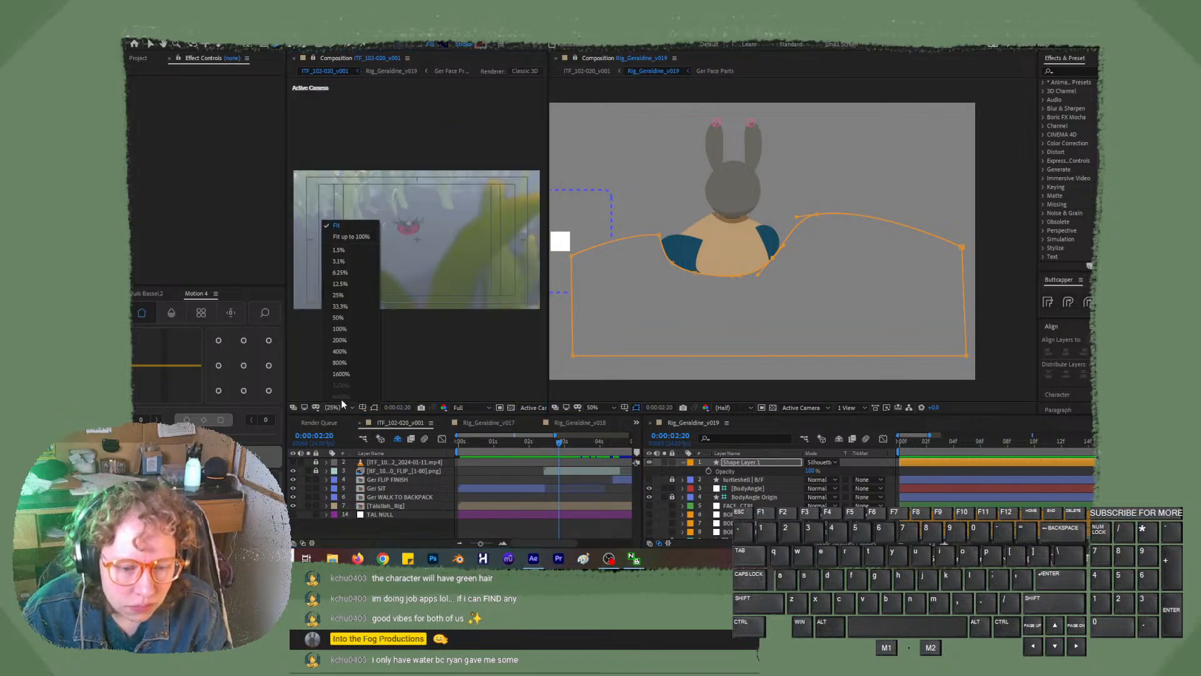
click(341, 332)
drag(389, 280, 419, 377)
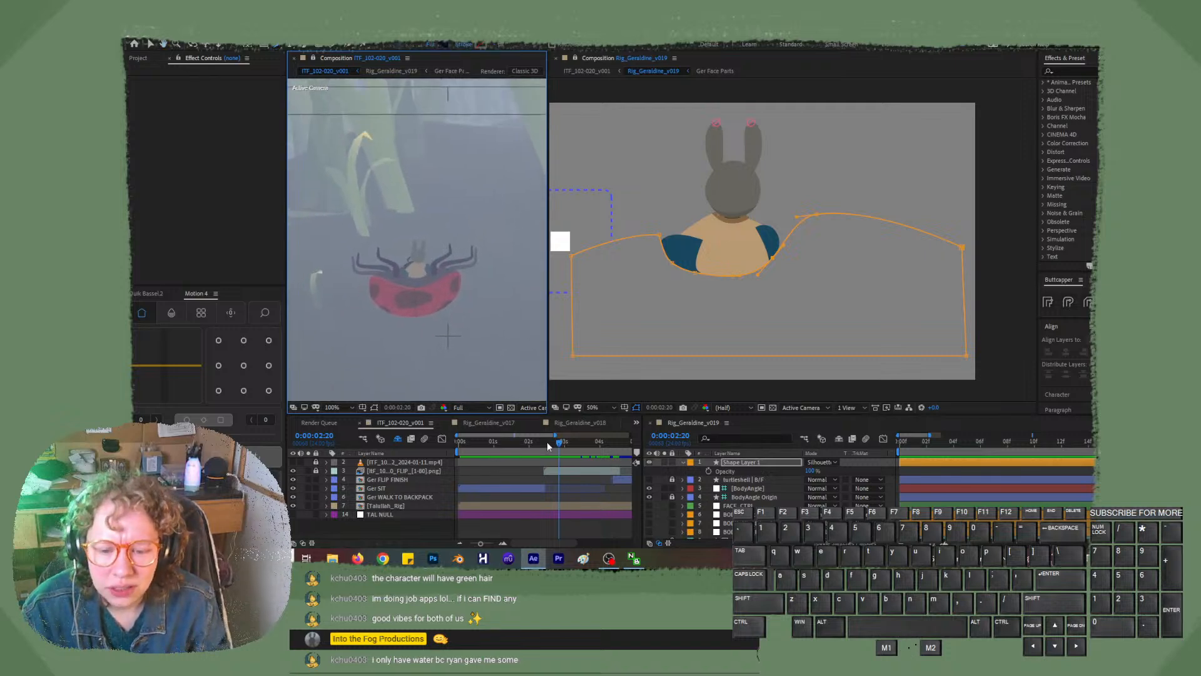
drag(546, 441, 511, 448)
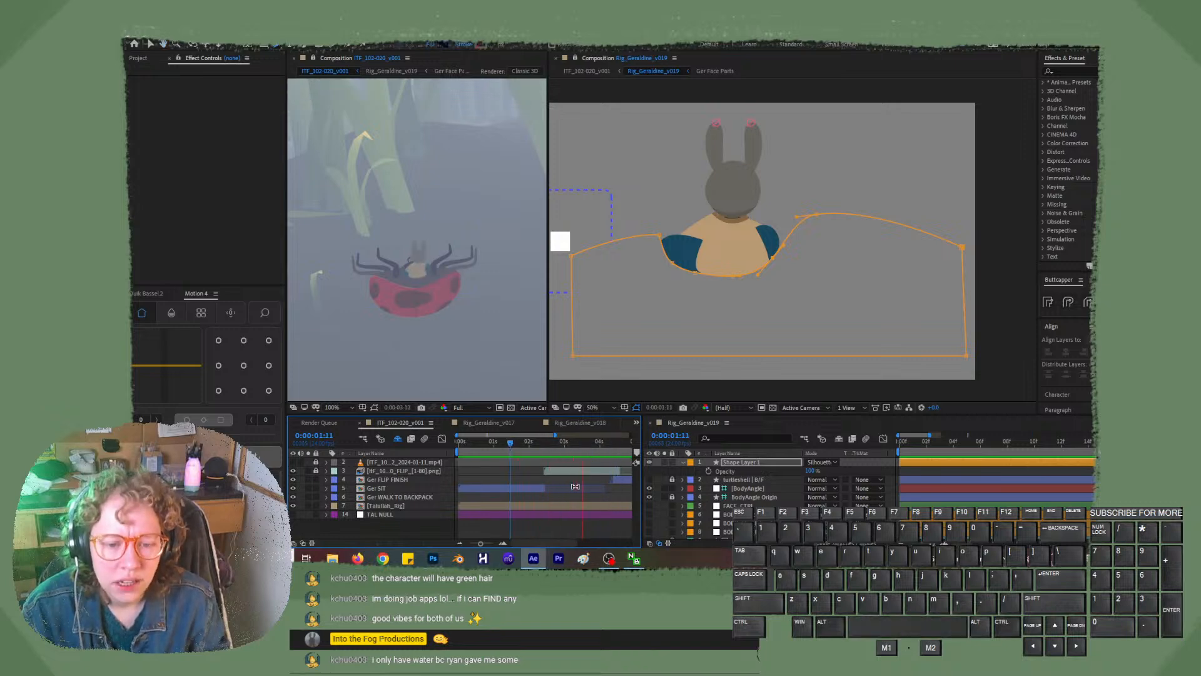
key(space)
click(511, 444)
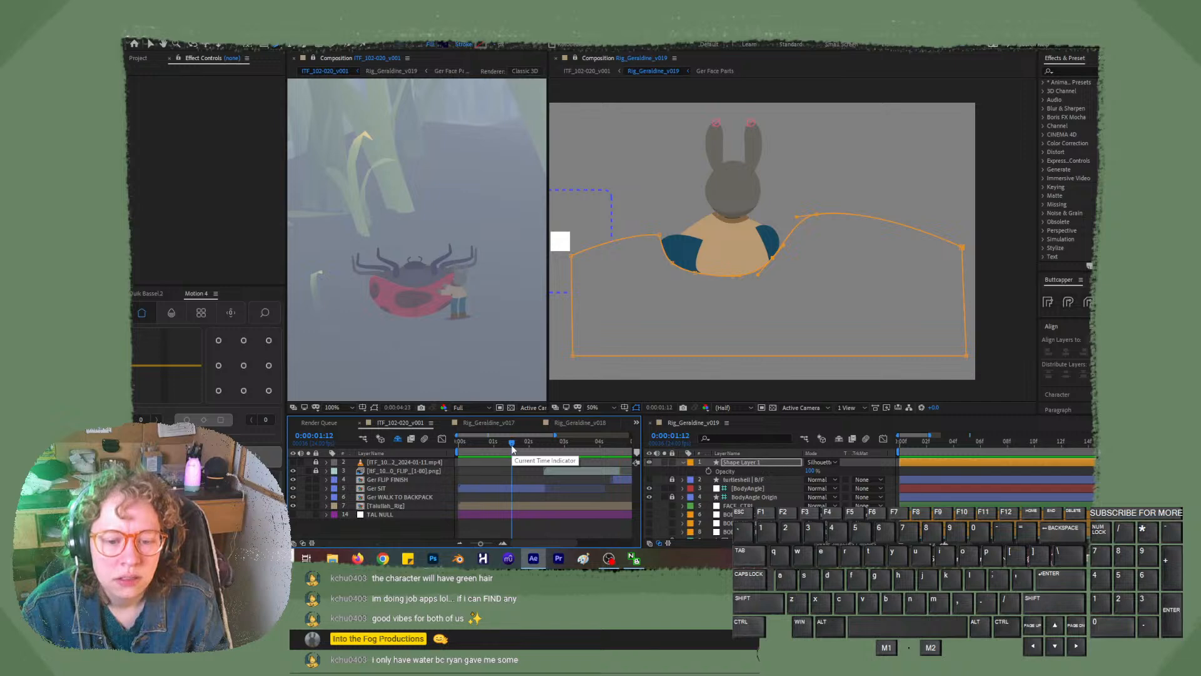
mouse_move(512, 444)
mouse_down()
mouse_move(438, 448)
mouse_move(551, 454)
mouse_move(535, 450)
mouse_up()
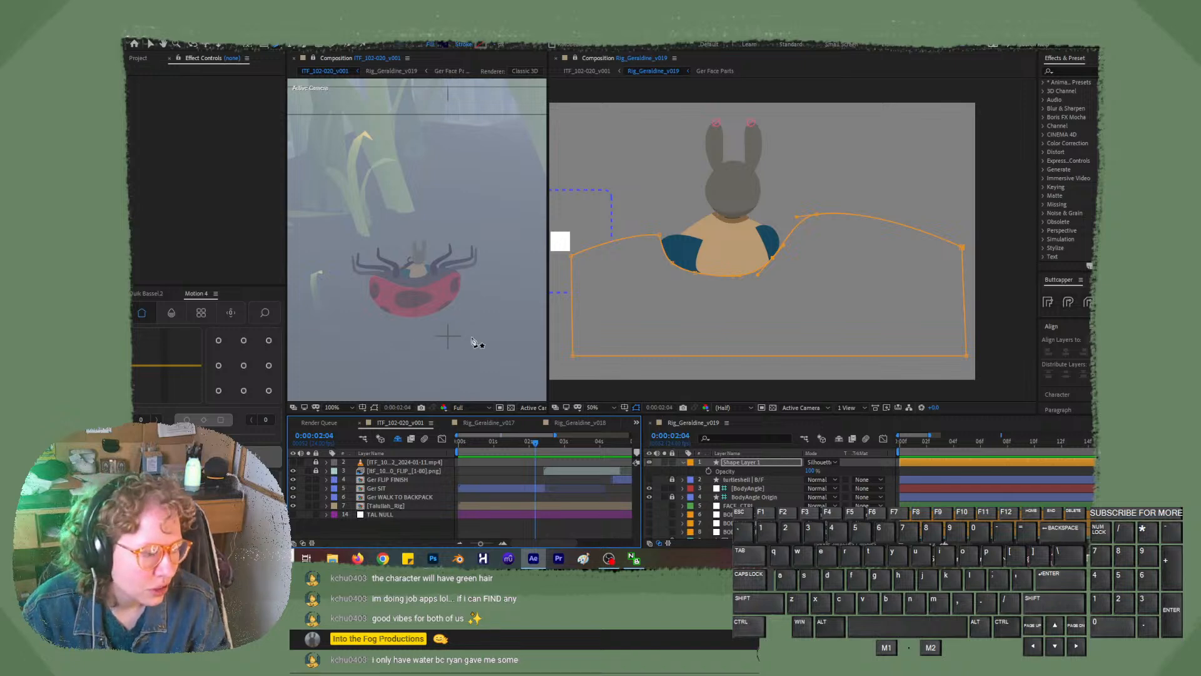
- Rename the silhouette shape layer in the character rig to BODY MASK and deselect it
click(781, 461)
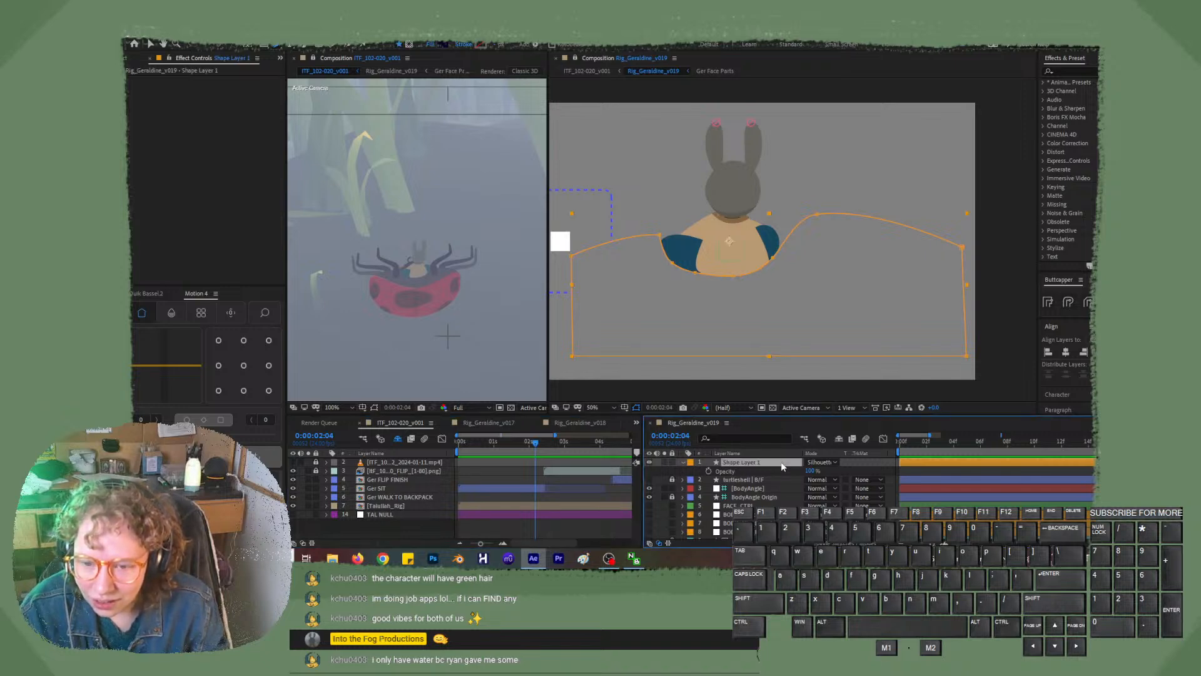
key(Return)
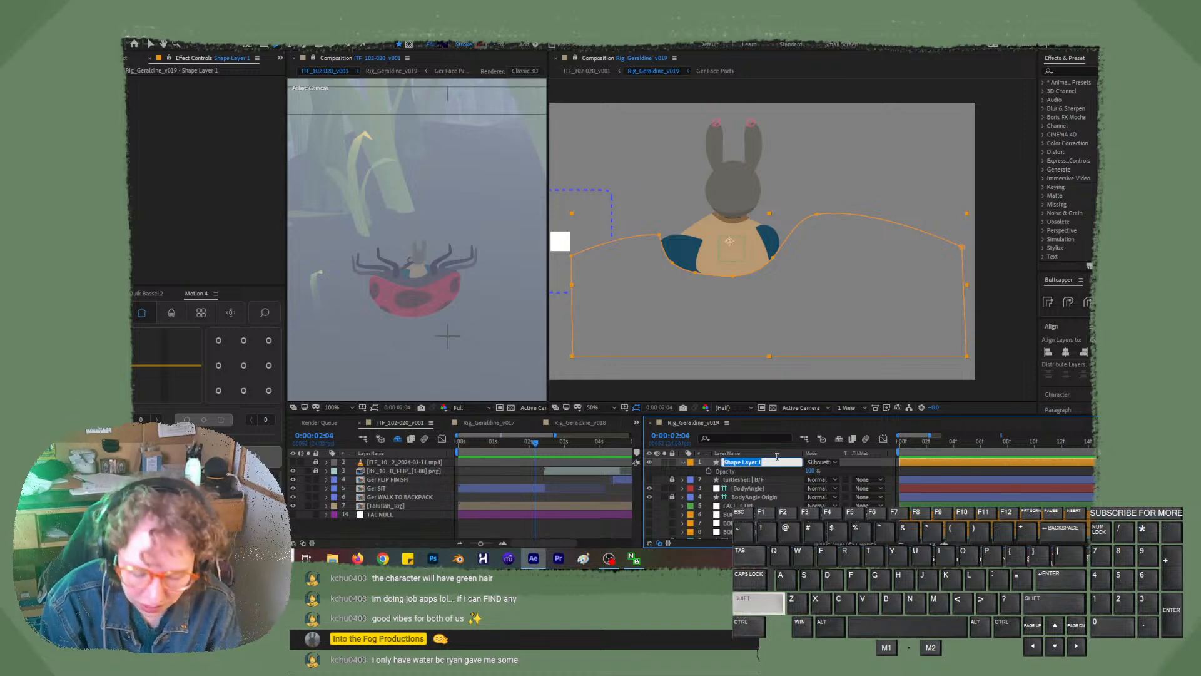
text(BODY MAS)
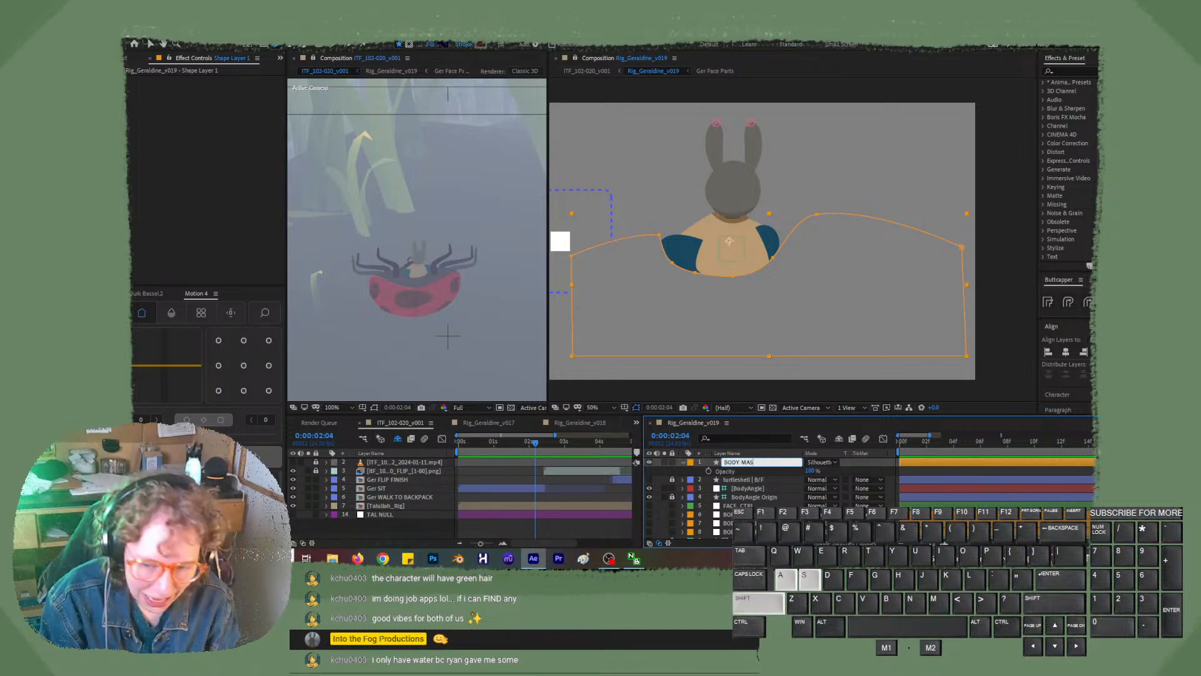
text(K)
key(Return)
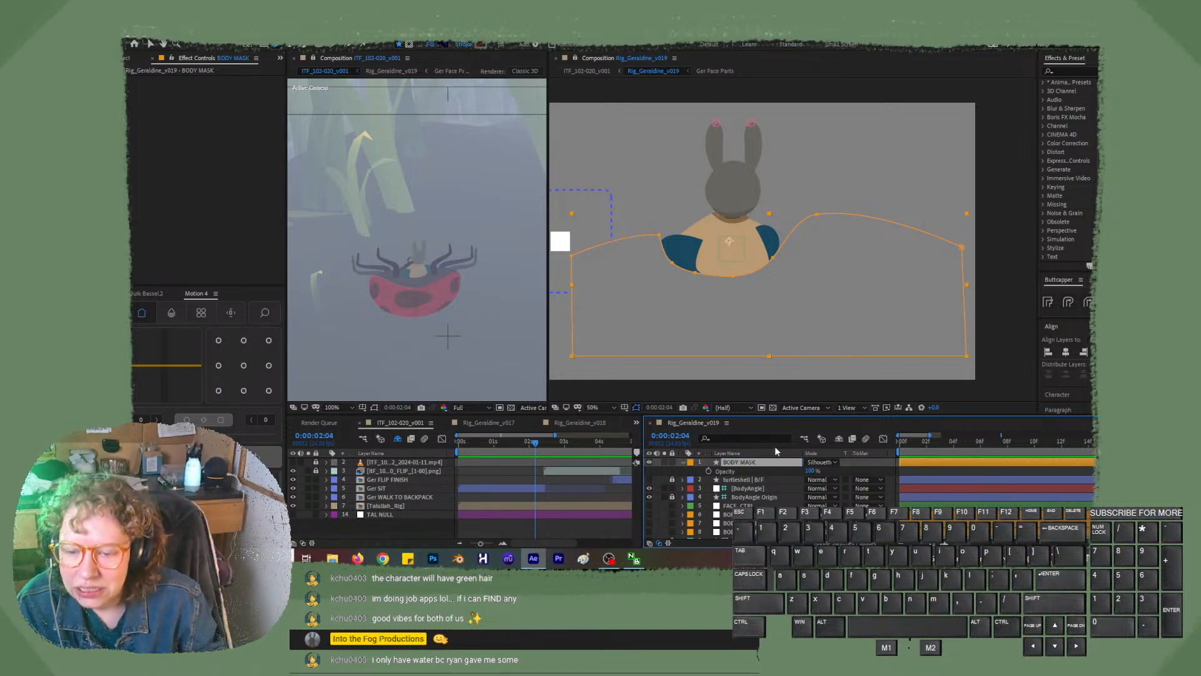
click(952, 469)
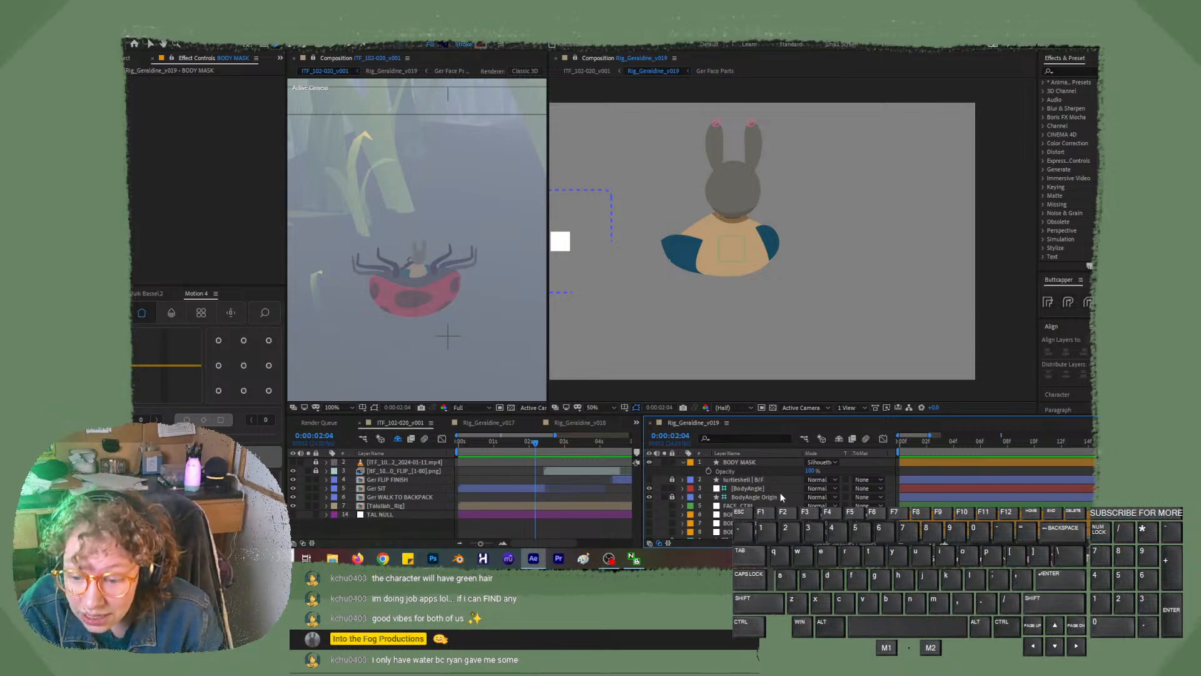
- Find the Leg_R layer in the rig, expand its properties, and leave all layers deselected
scroll(779, 493, down, 5)
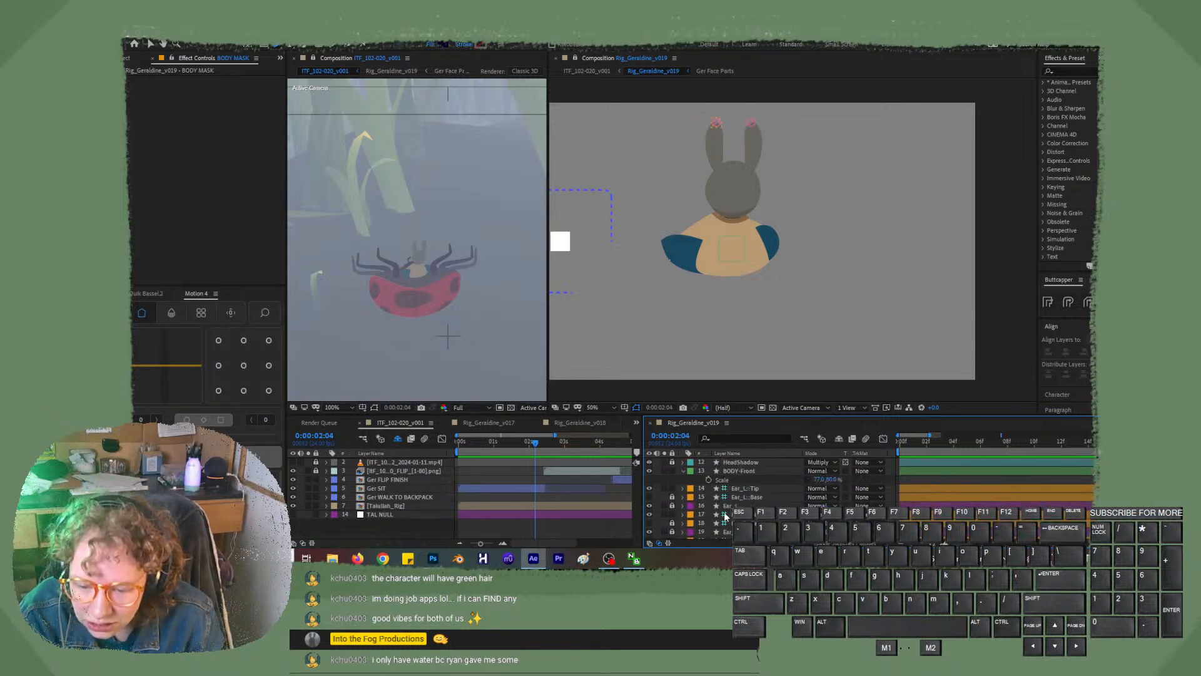
scroll(735, 504, down, 5)
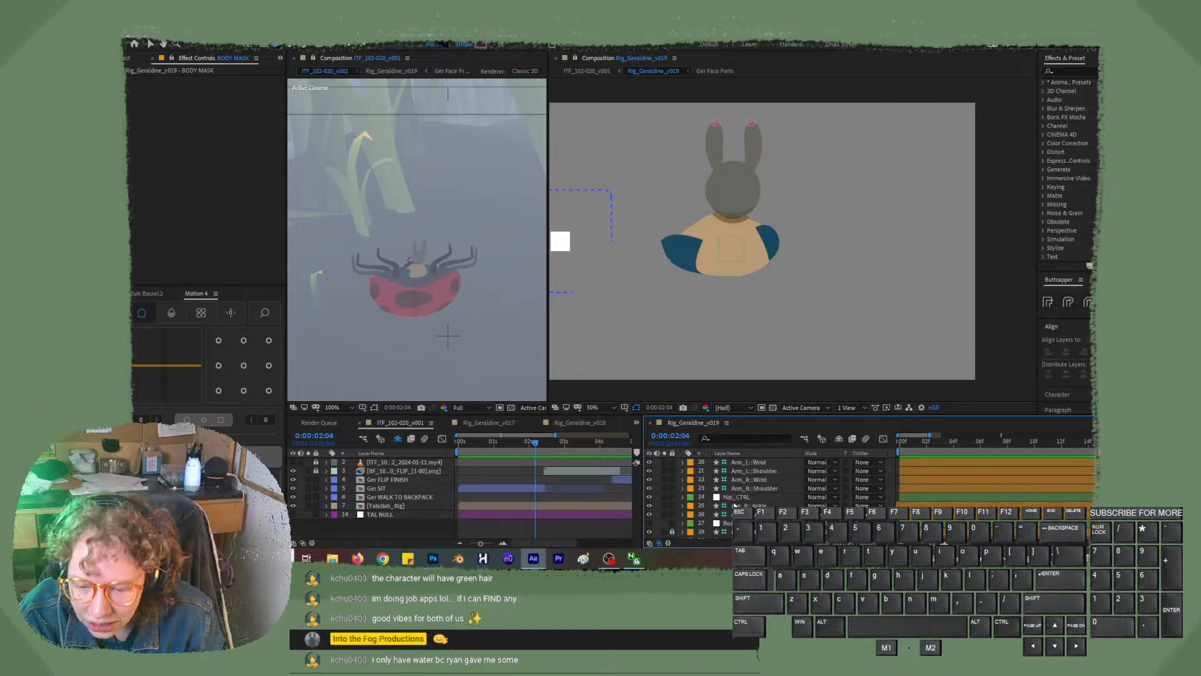
click(730, 514)
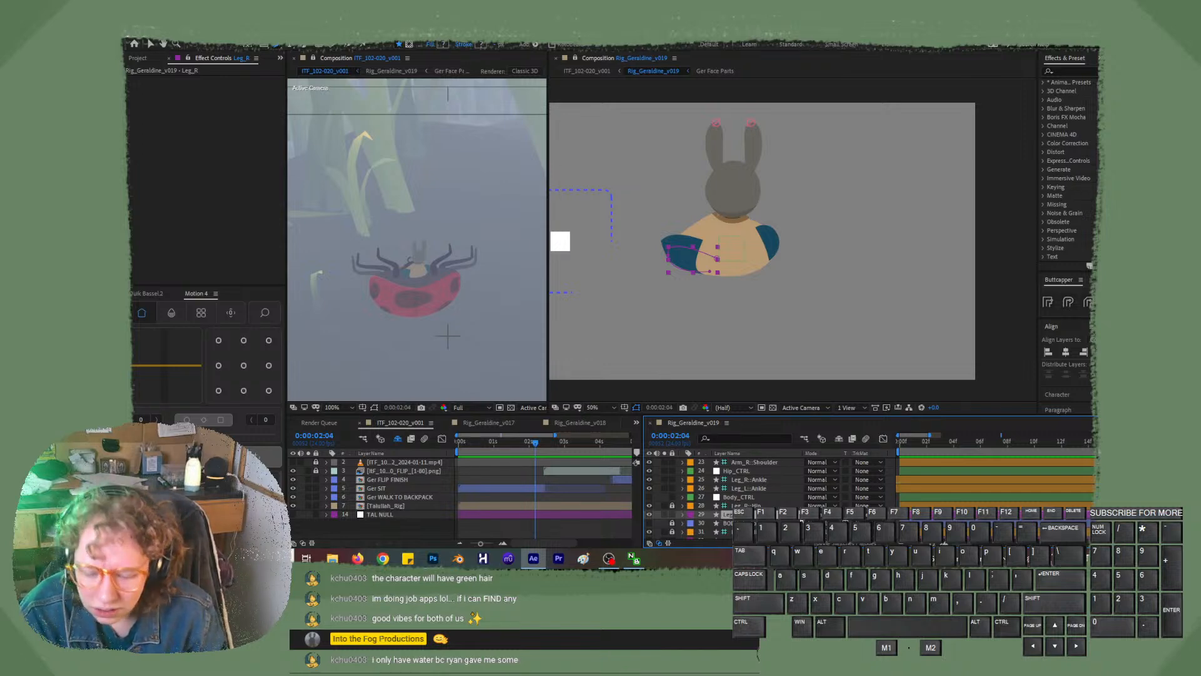
click(682, 514)
key(F2)
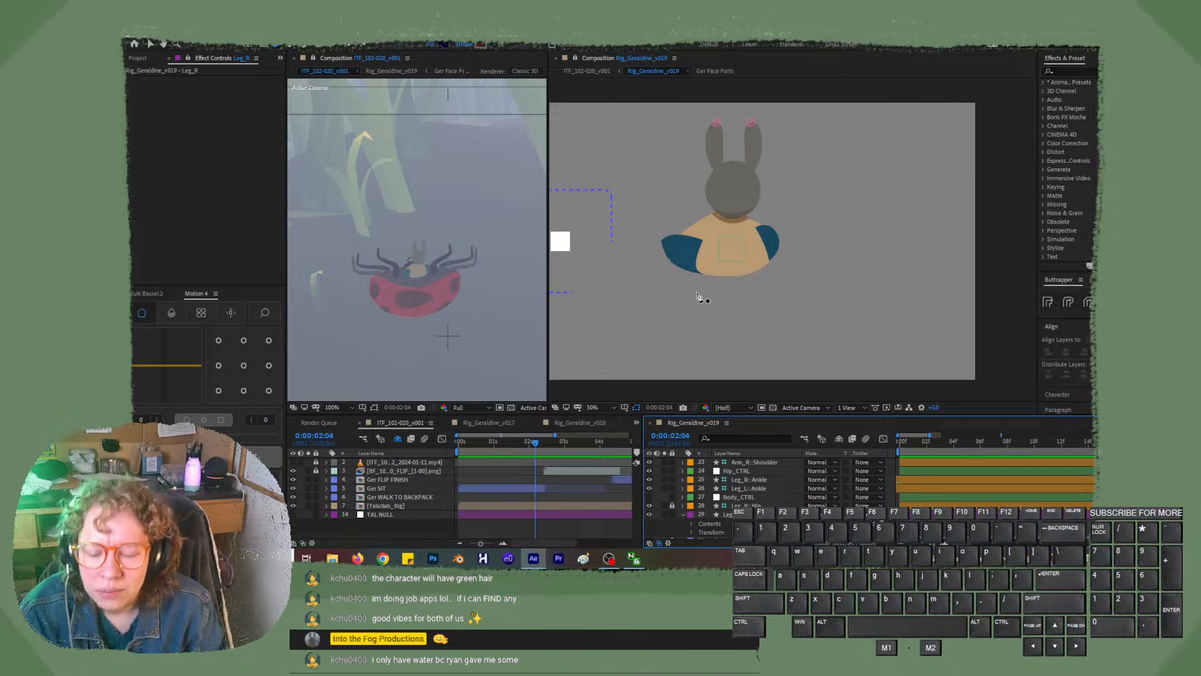
- Draw a closed four-point shape with the Pen tool over the upper inner corner of the left-hand blue leg, overlapping the body
scroll(699, 285, up, 1)
drag(628, 263, 768, 321)
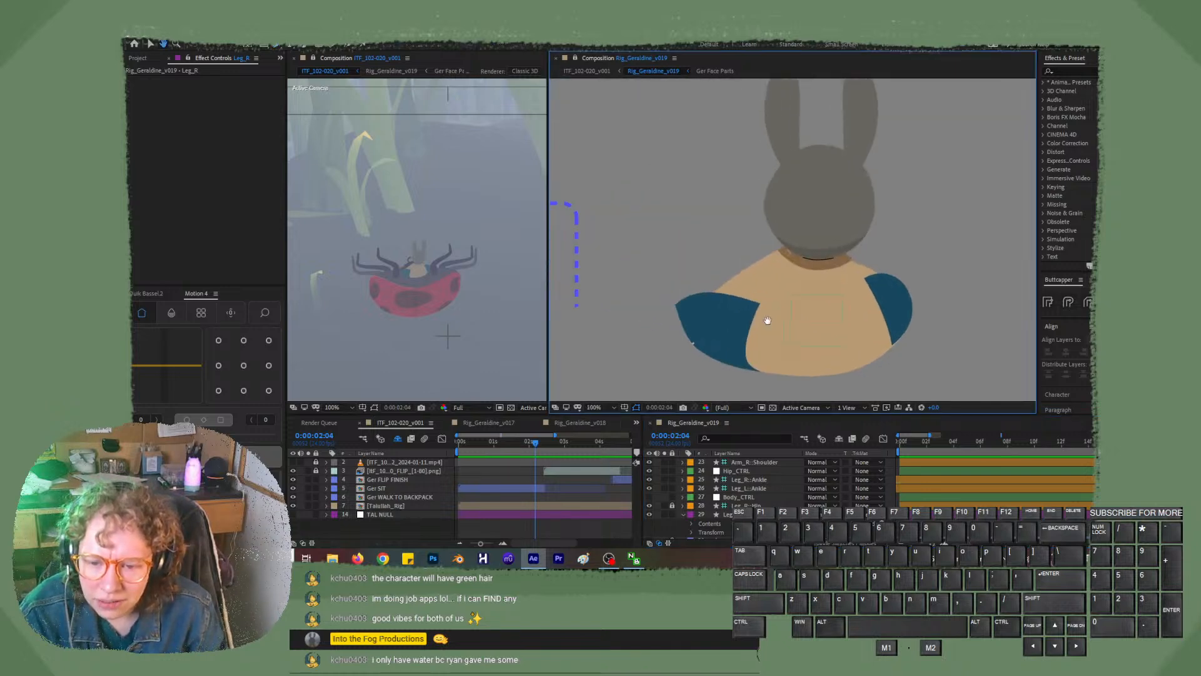
key(g)
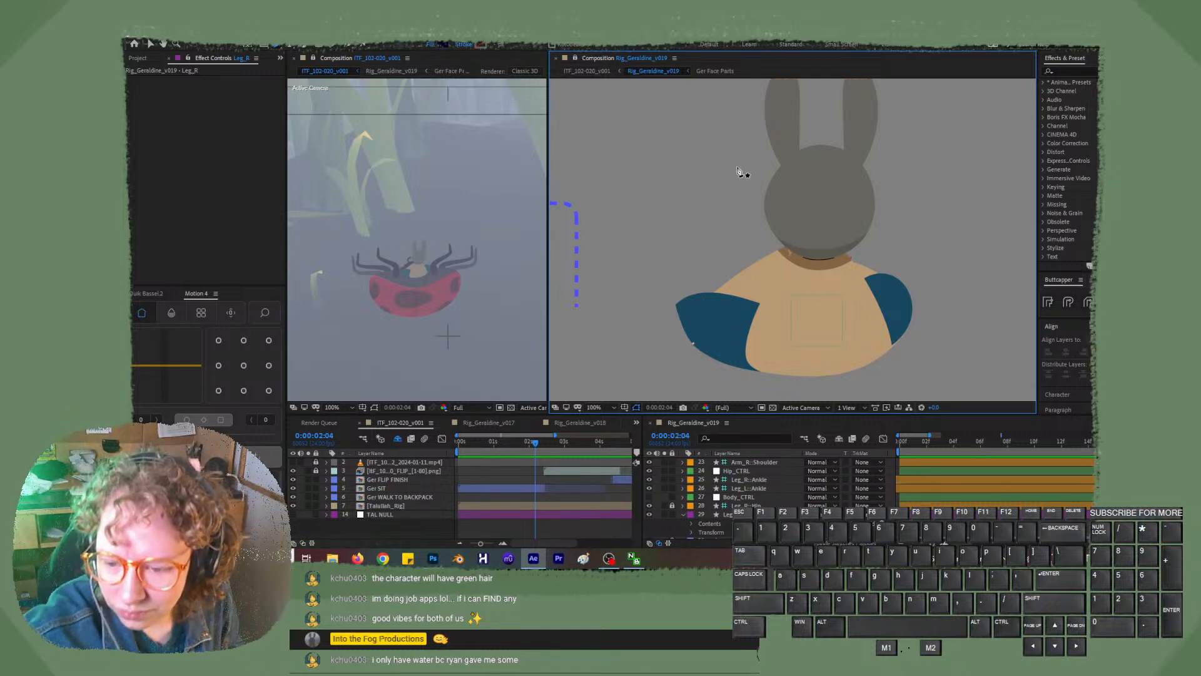
click(715, 292)
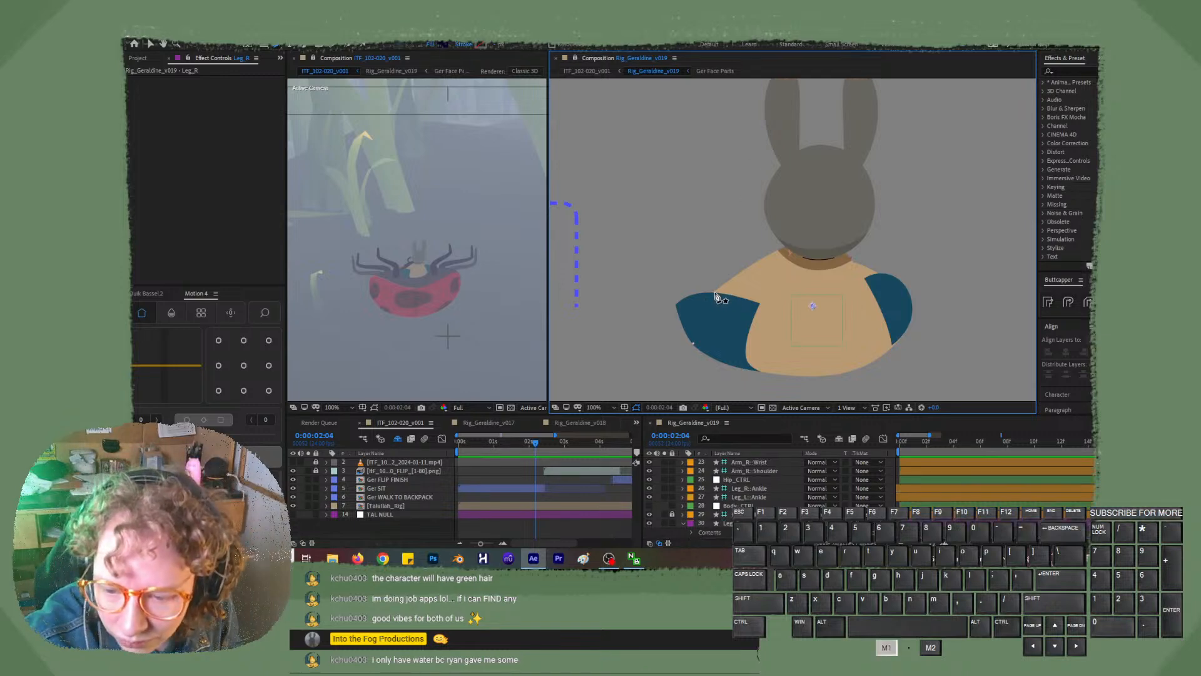
click(751, 333)
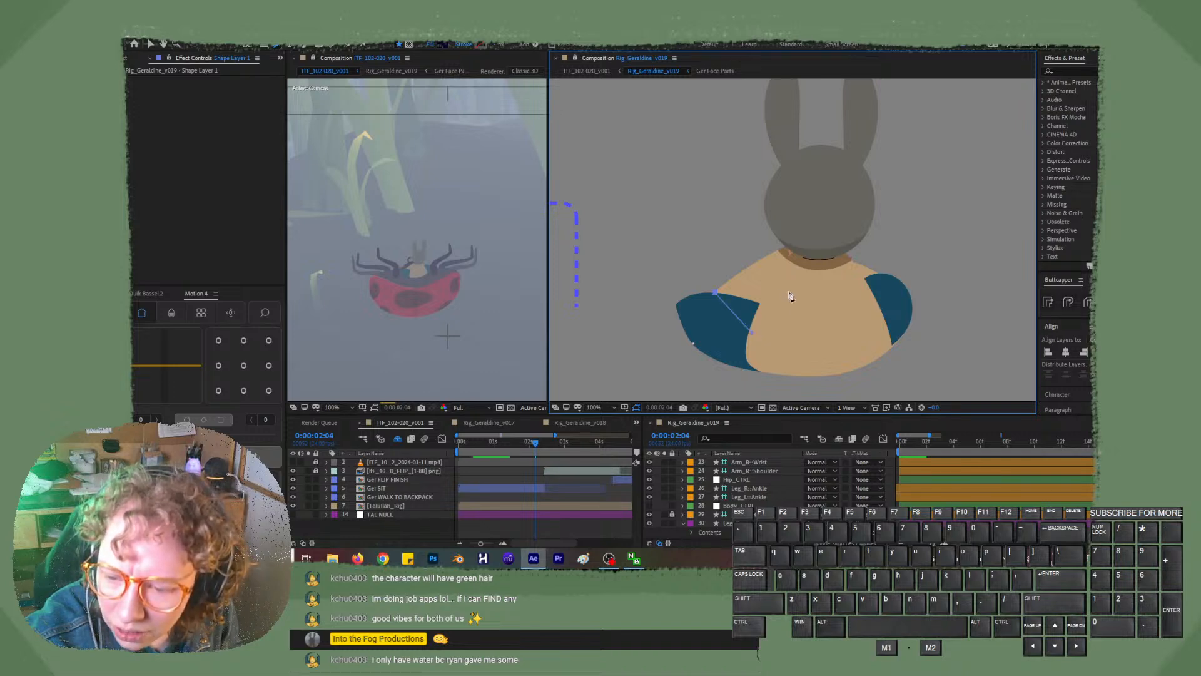
click(755, 275)
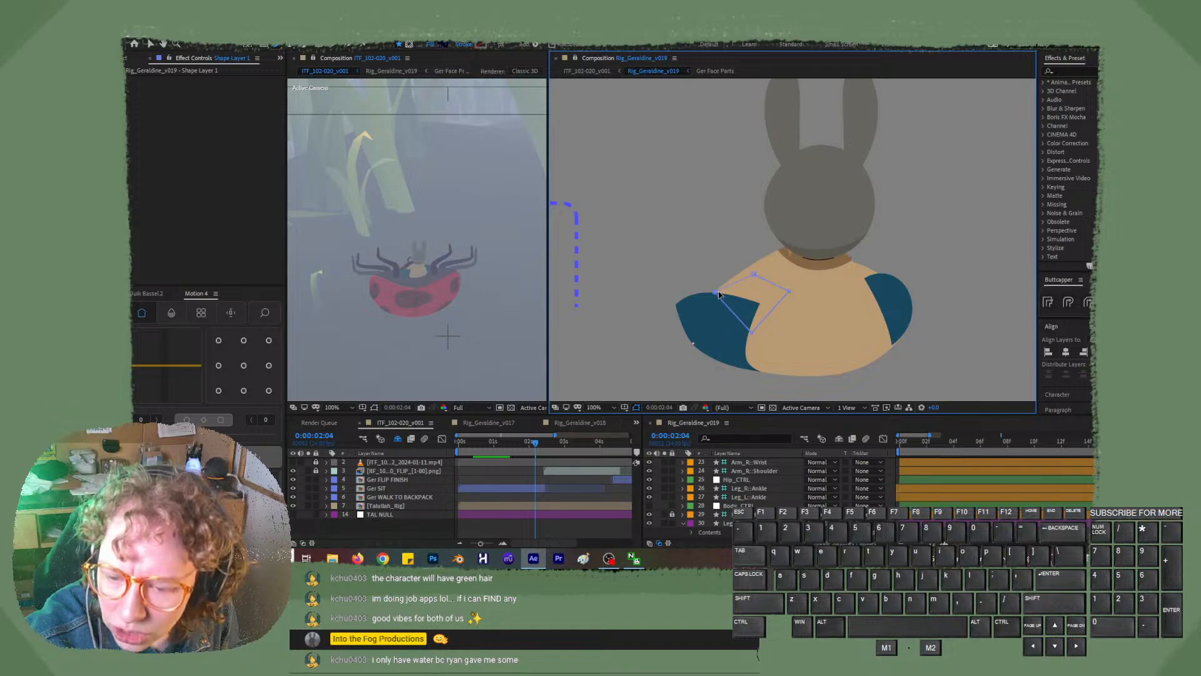
click(717, 293)
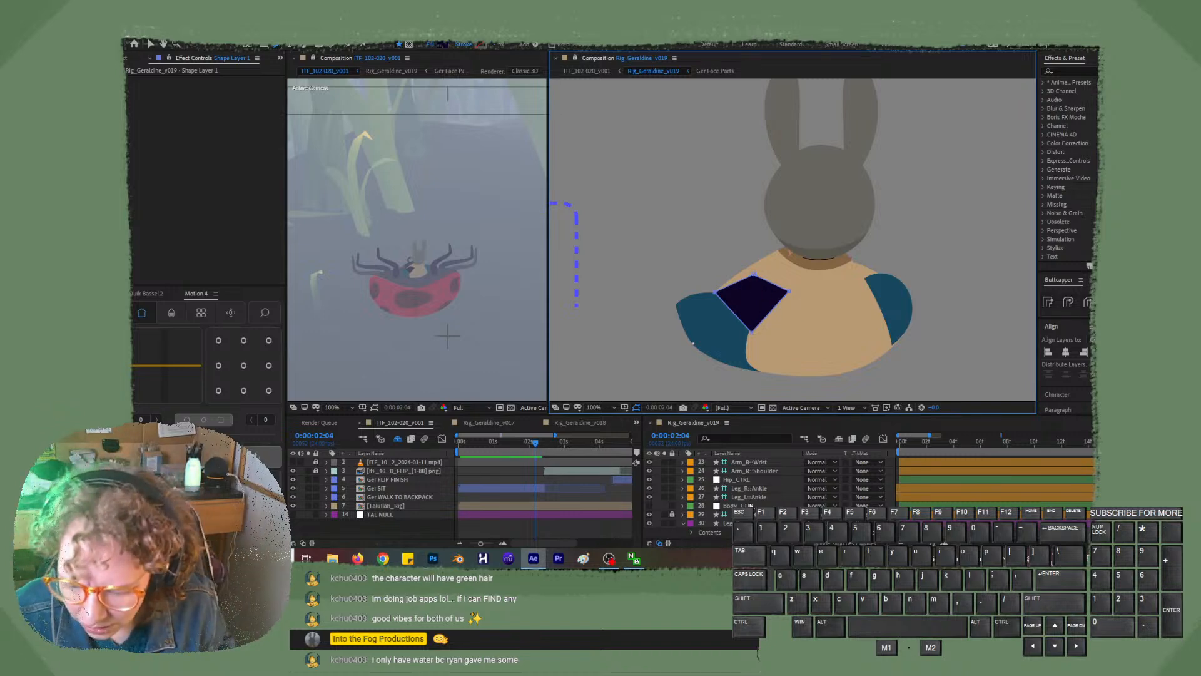
- Move the new shape layer down the rig's layer stack to directly above Leg_R
scroll(749, 500, up, 8)
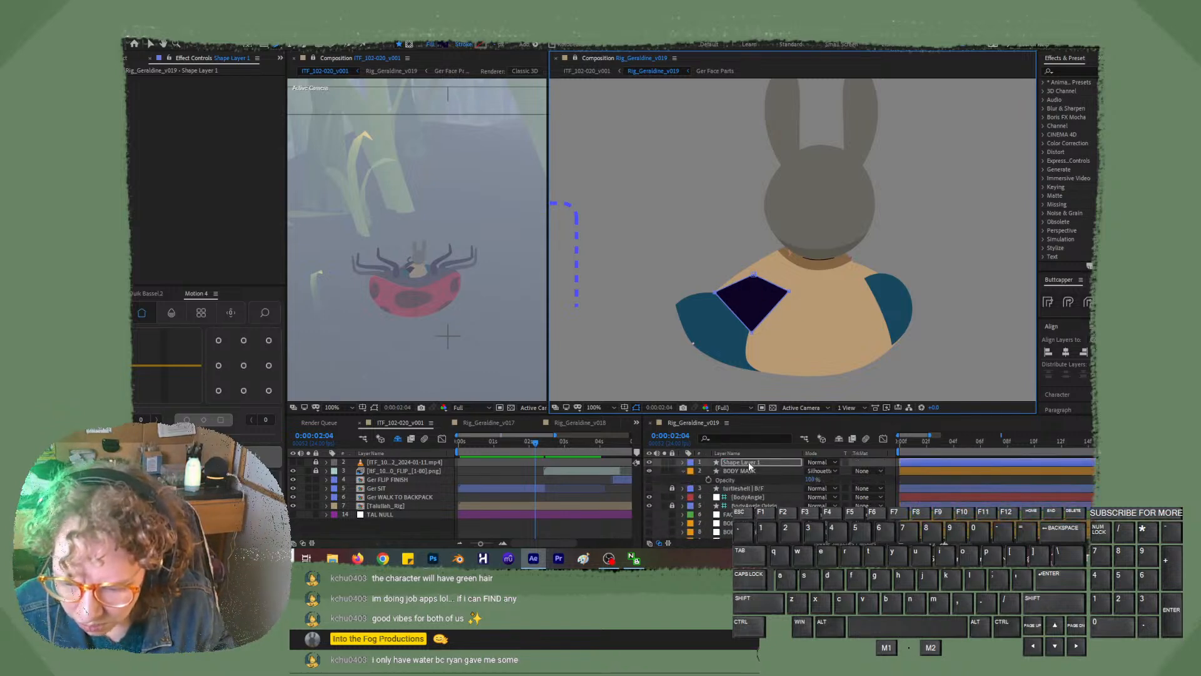
mouse_move(753, 464)
mouse_down()
mouse_move(753, 539)
mouse_move(741, 453)
mouse_up()
drag(749, 546, 743, 472)
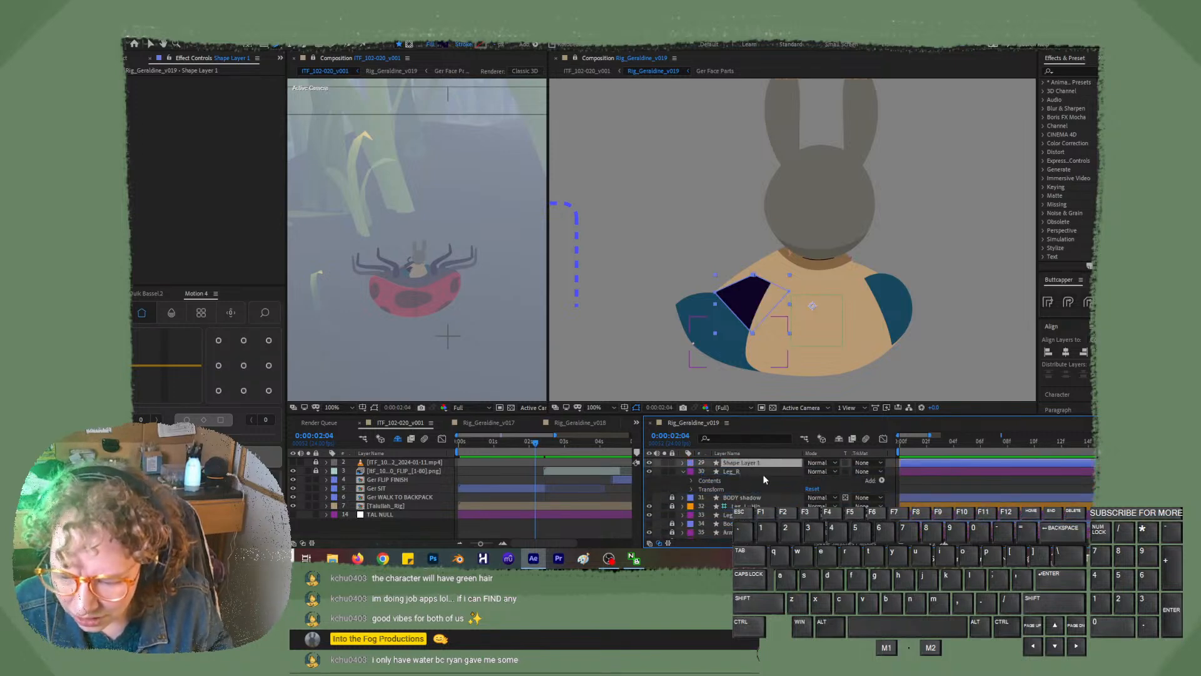
- Set Leg_R's track matte to the new shape layer as an alpha inverted matte and check the shot at 0:00:02:14
click(869, 472)
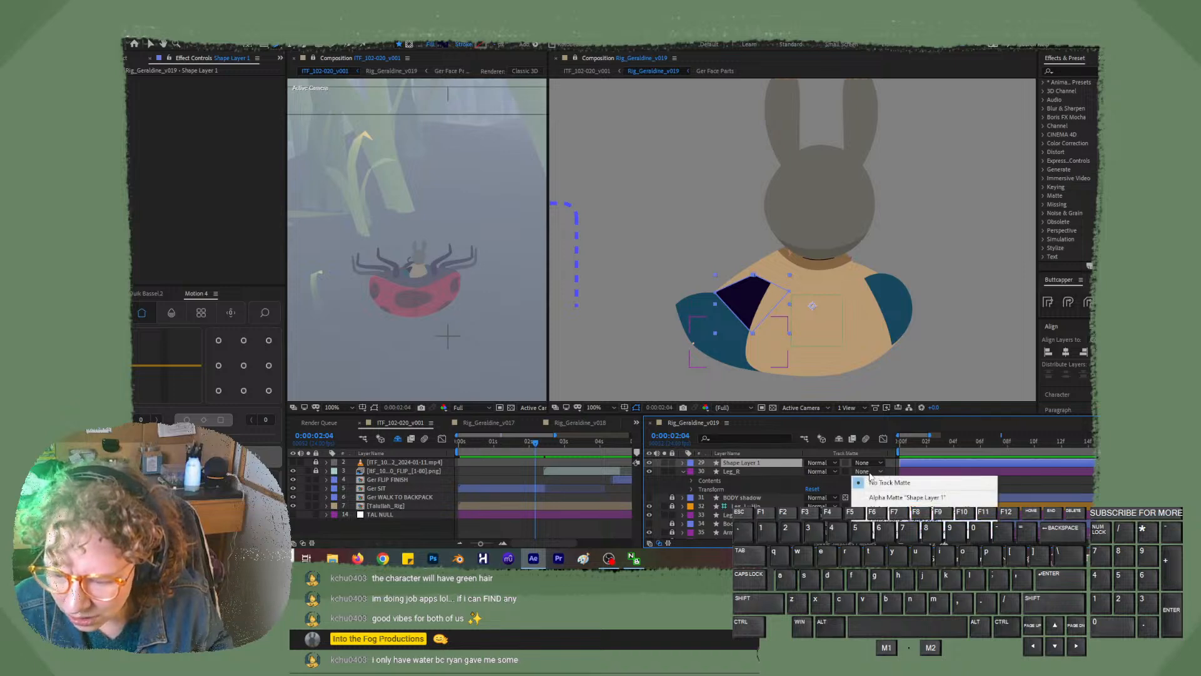
click(879, 499)
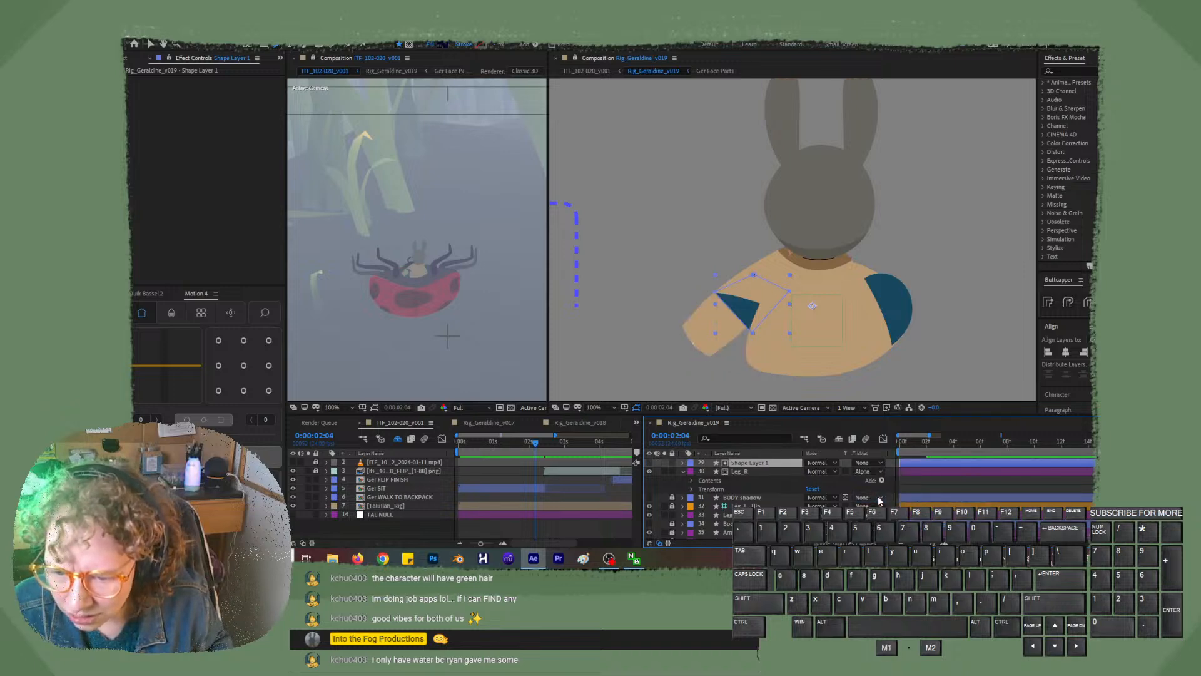
click(869, 471)
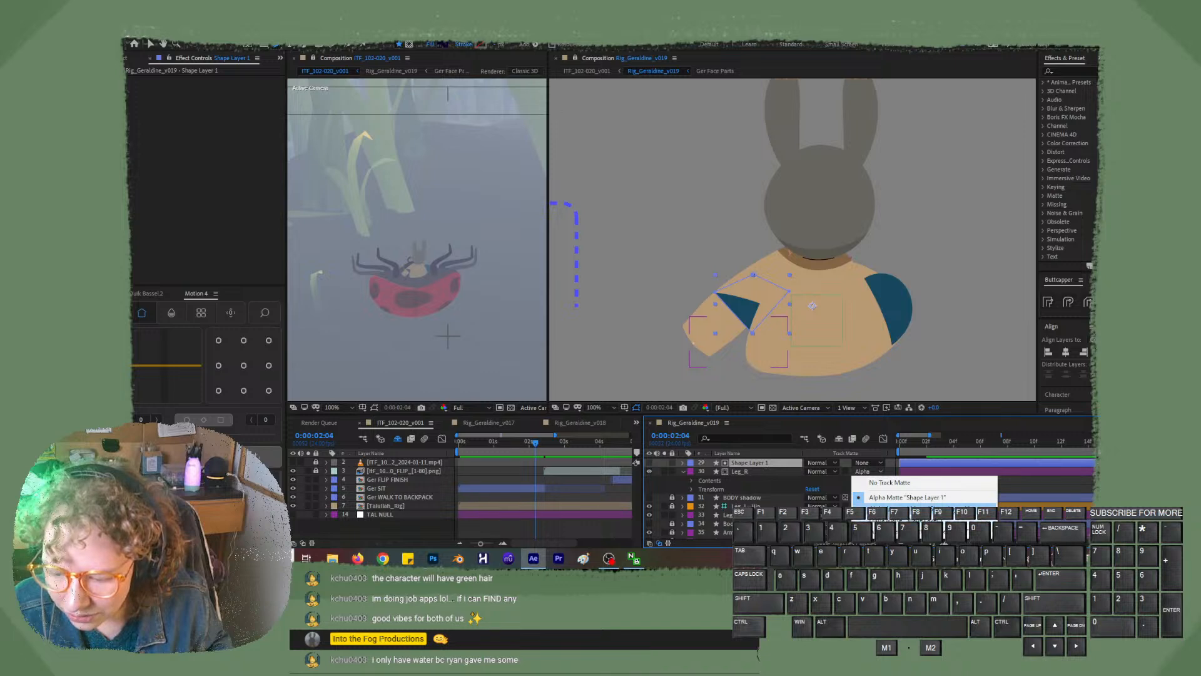
click(879, 508)
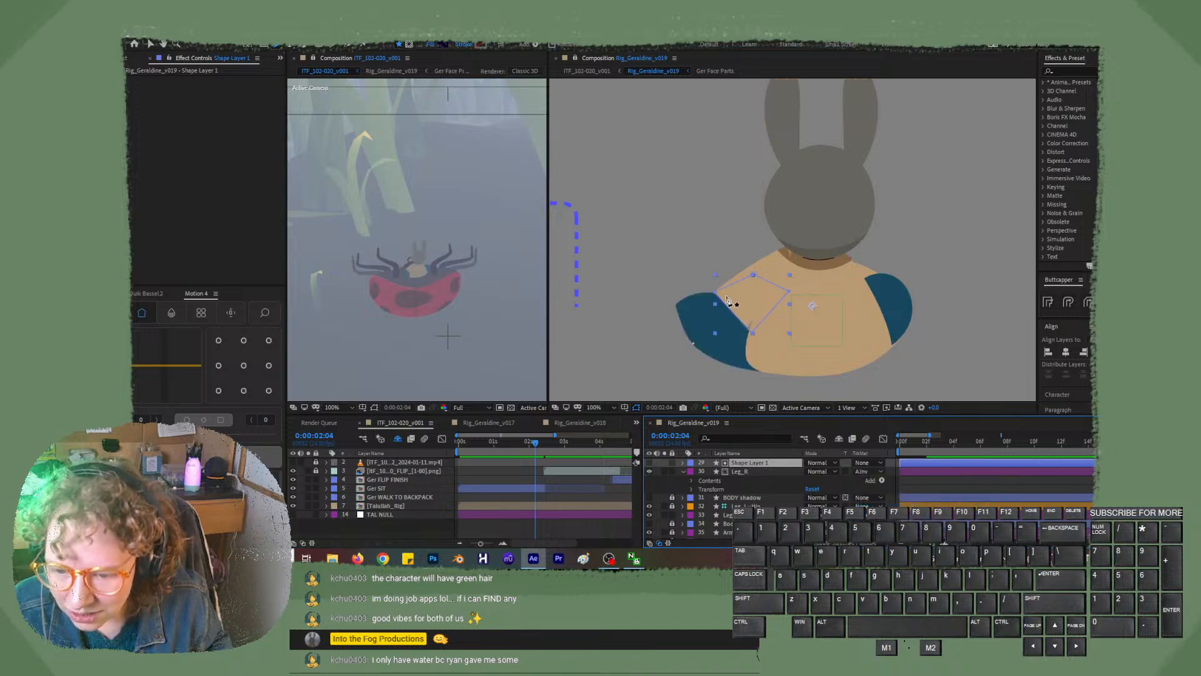
click(779, 358)
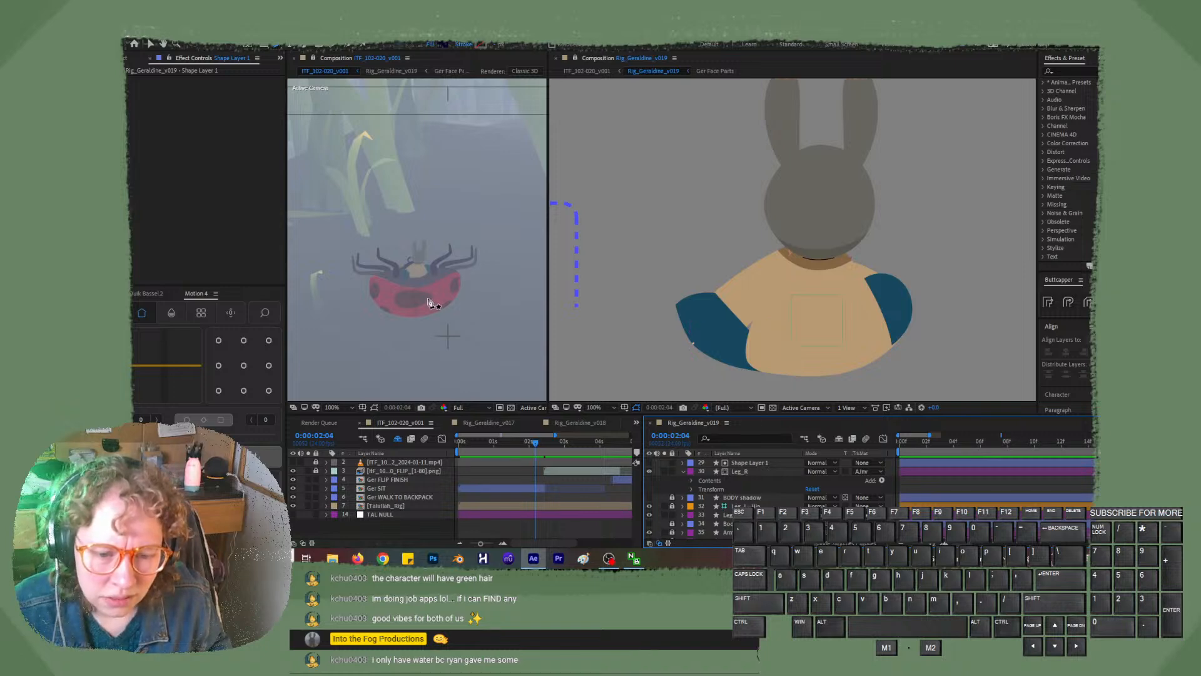
drag(532, 443, 550, 443)
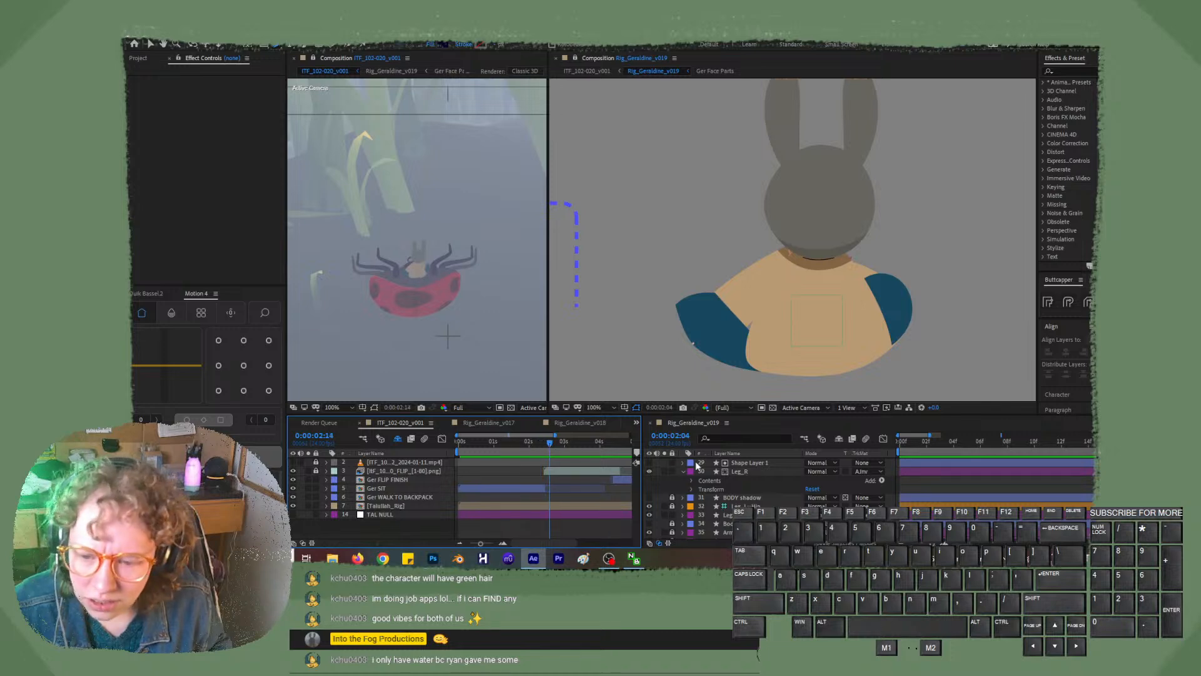
- Rename the new shape layer above Leg_R to RIGHT LEG MASK
click(761, 463)
key(Return)
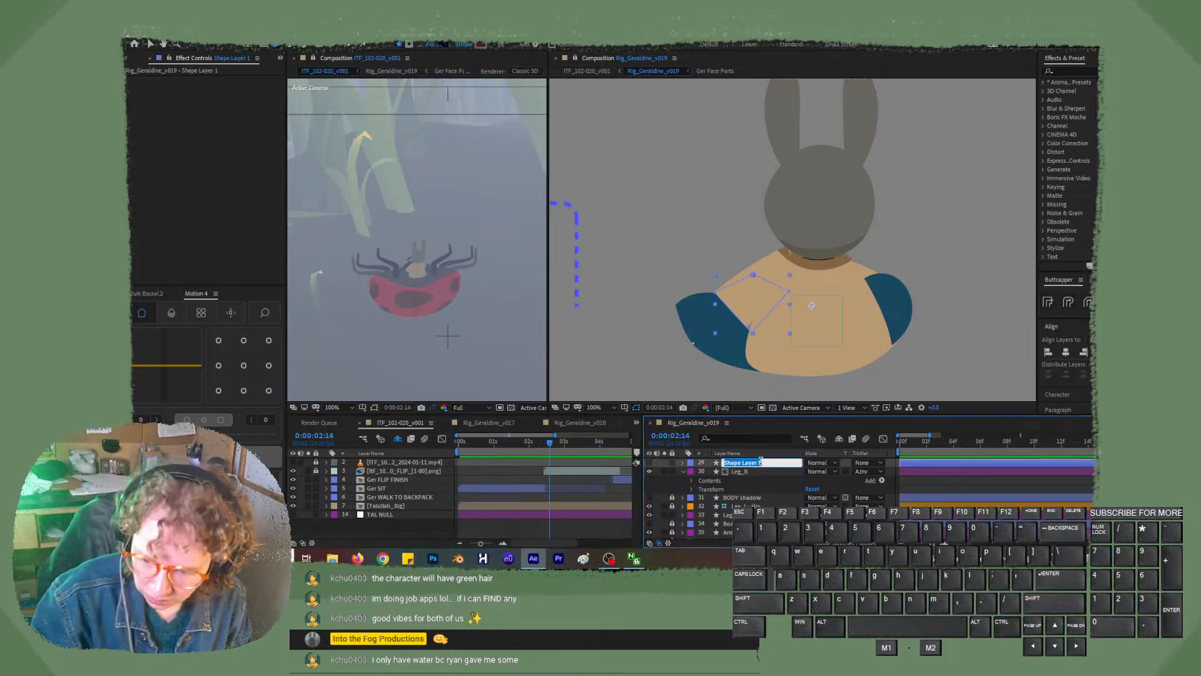
text(RIGHT LEG MASK)
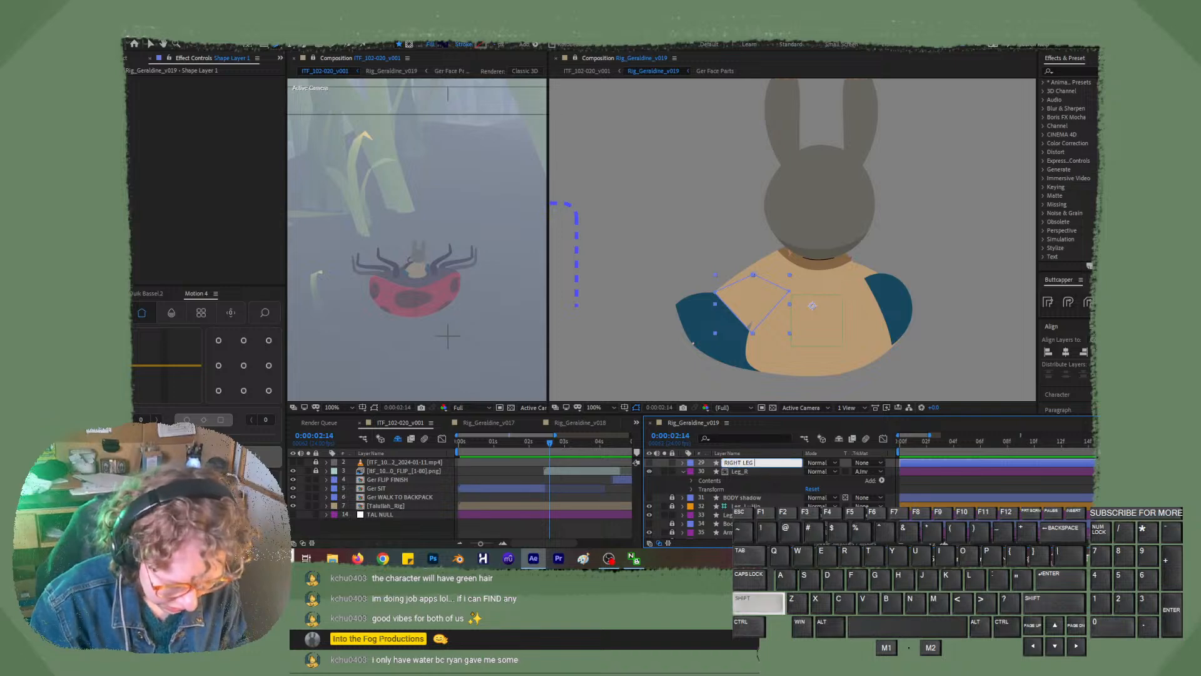
key(Return)
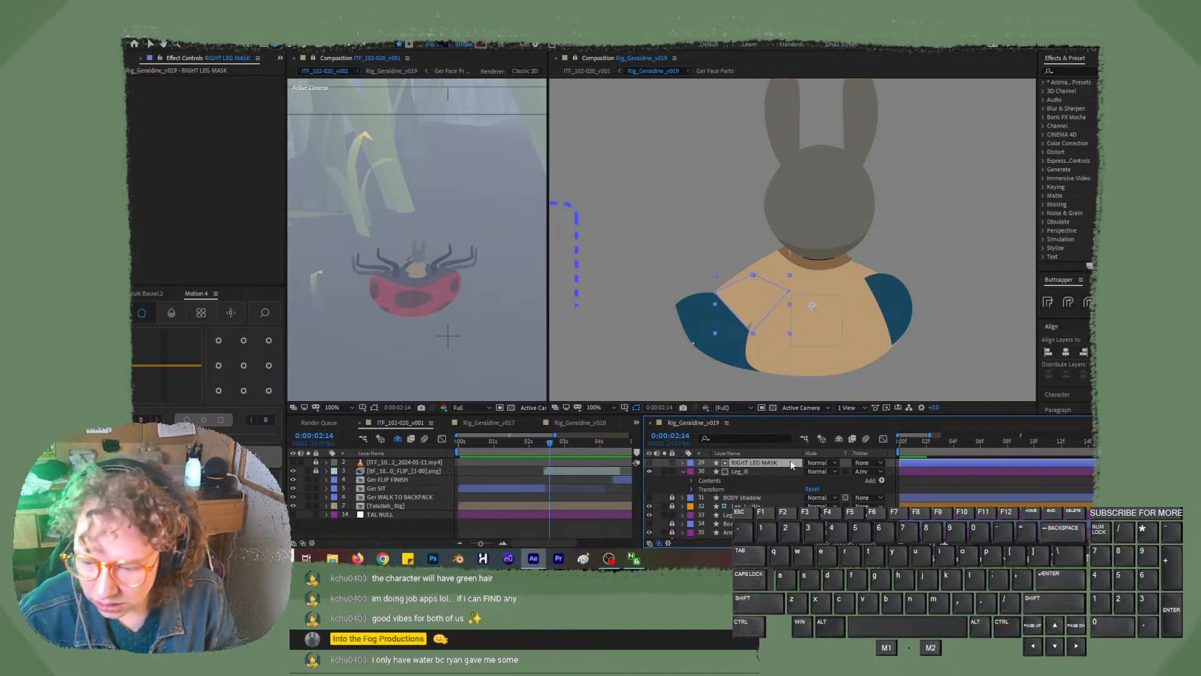
- Give the RIGHT LEG MASK layer the Fuchsia label and collapse the Leg_R layer's properties
click(691, 463)
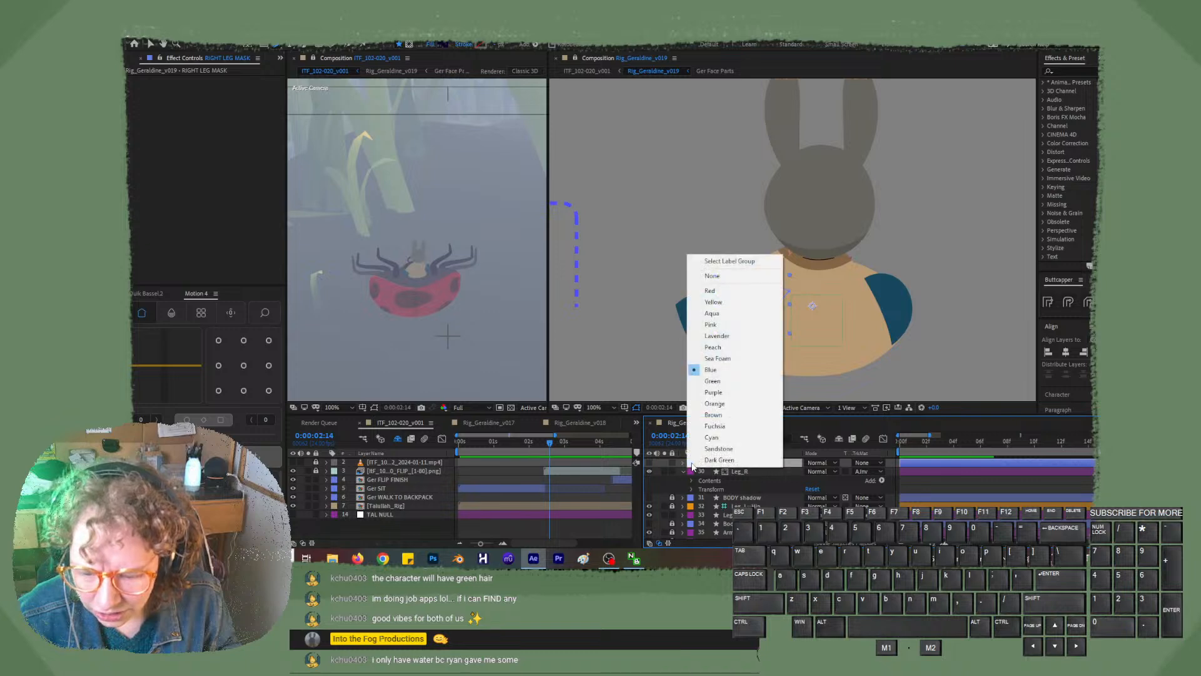
click(737, 437)
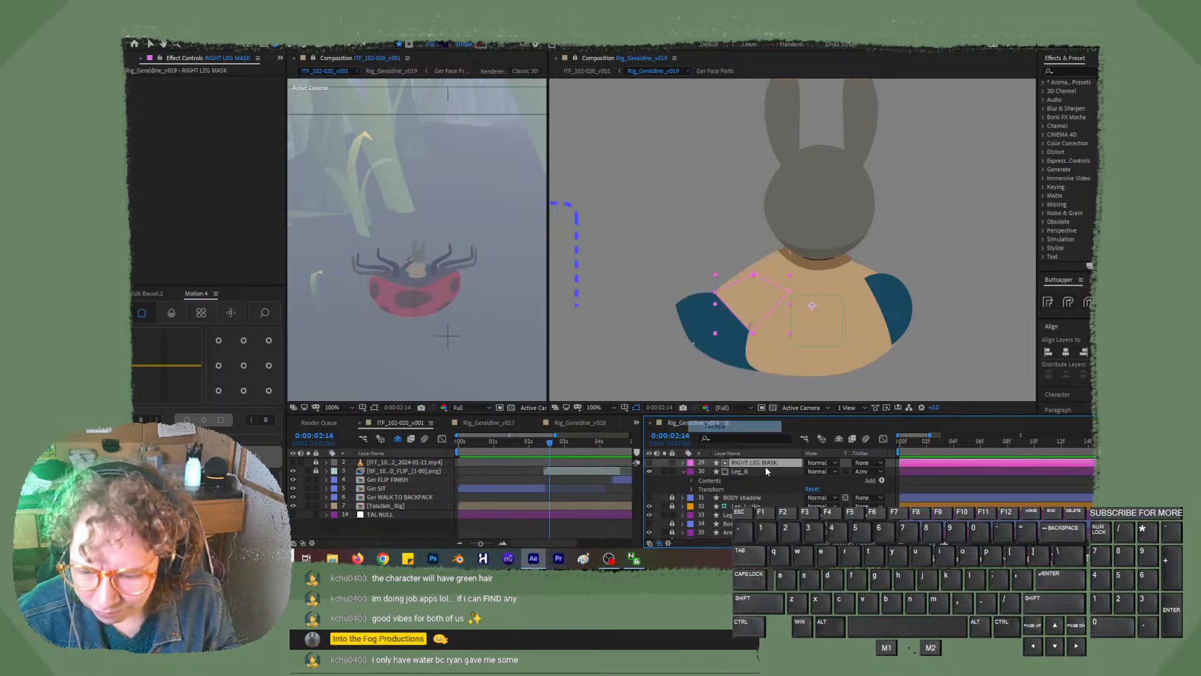
click(935, 482)
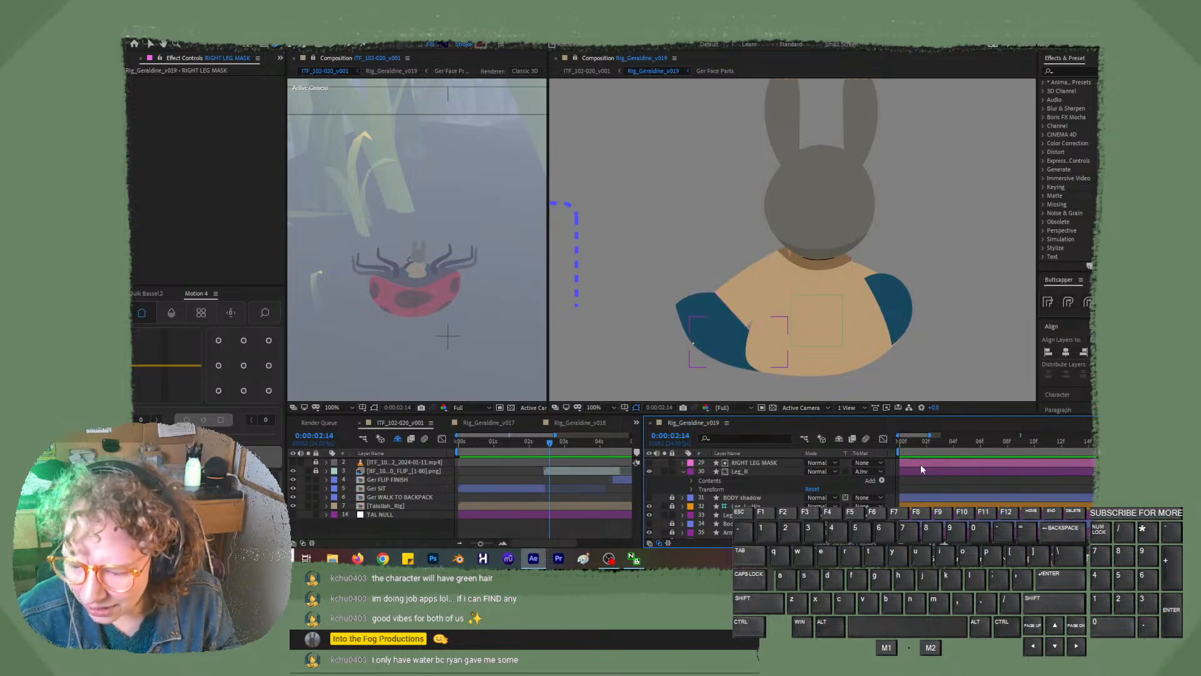
click(683, 472)
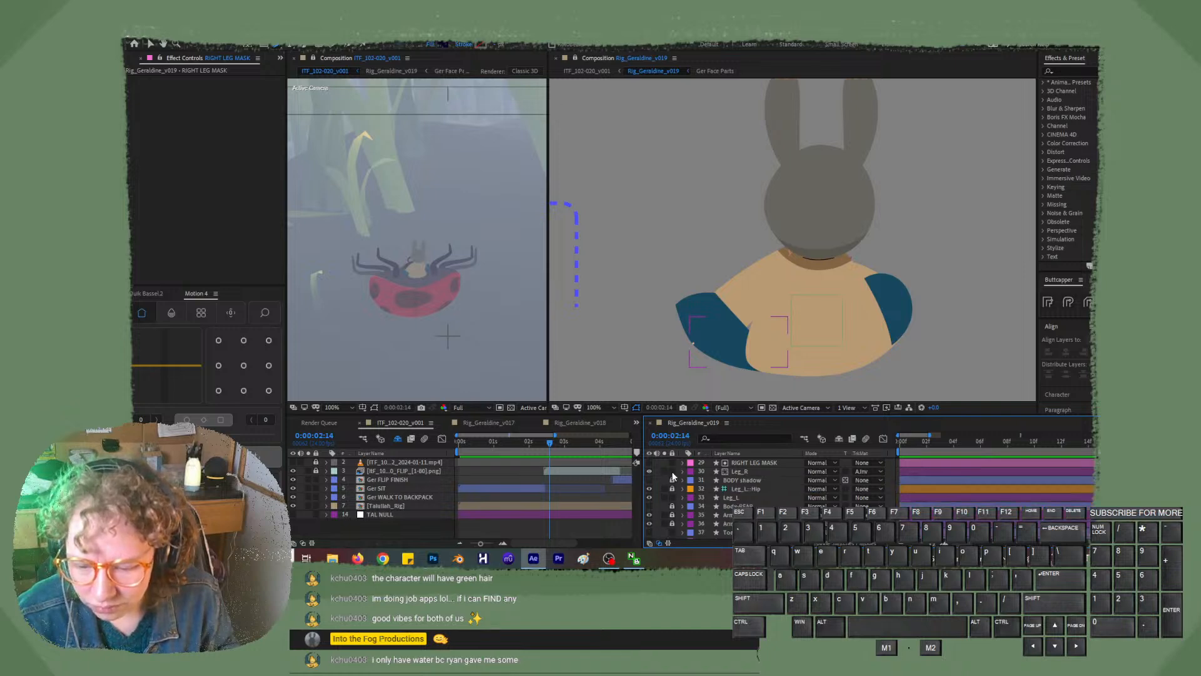
- Curve the leg mask's lowest vertex by pulling out direction handles so the edge along the leg bows outward
click(719, 323)
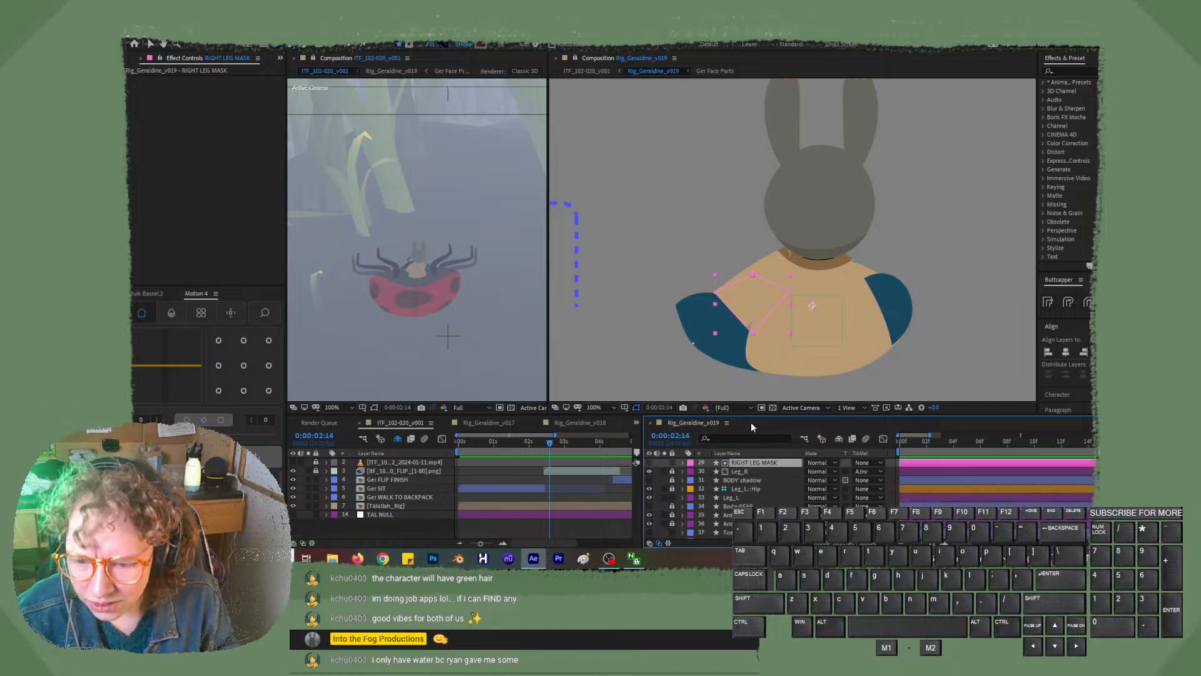
key(period)
drag(708, 362, 756, 309)
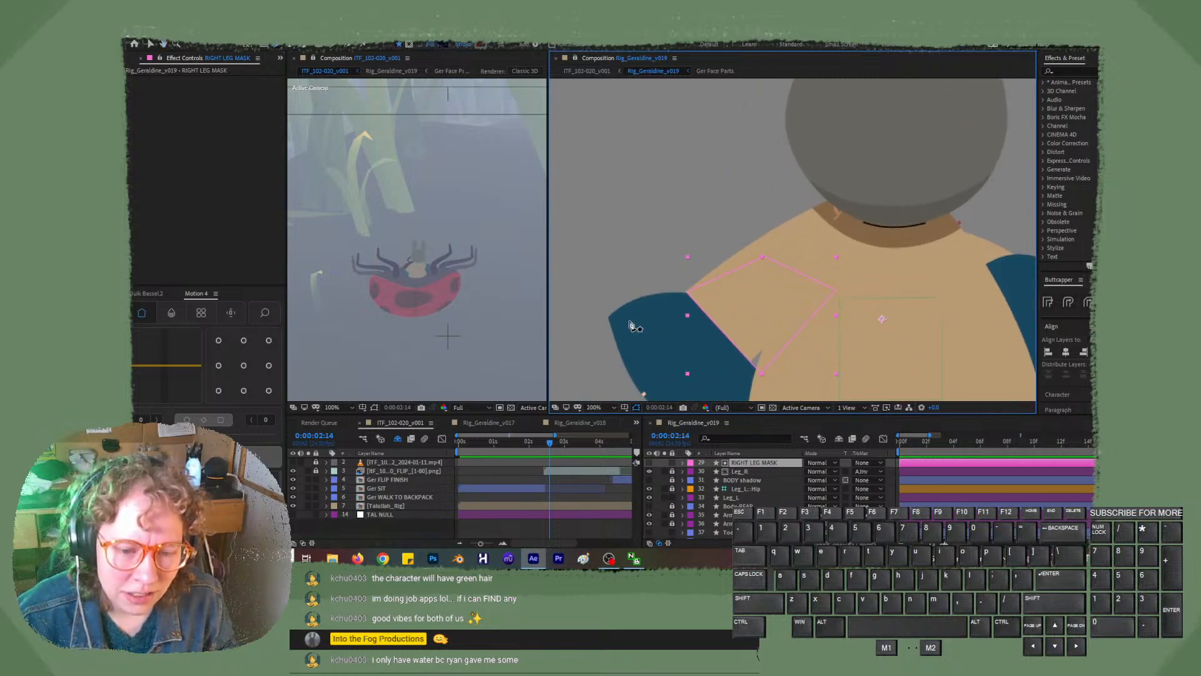
key(period)
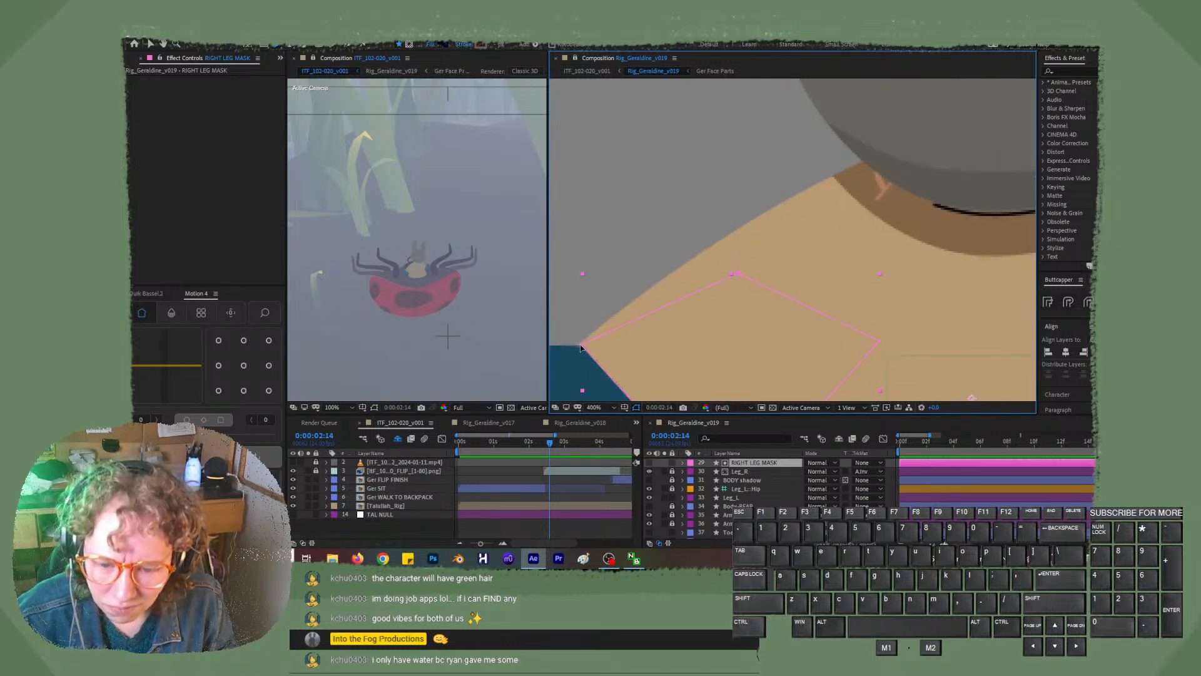
click(582, 347)
key(comma)
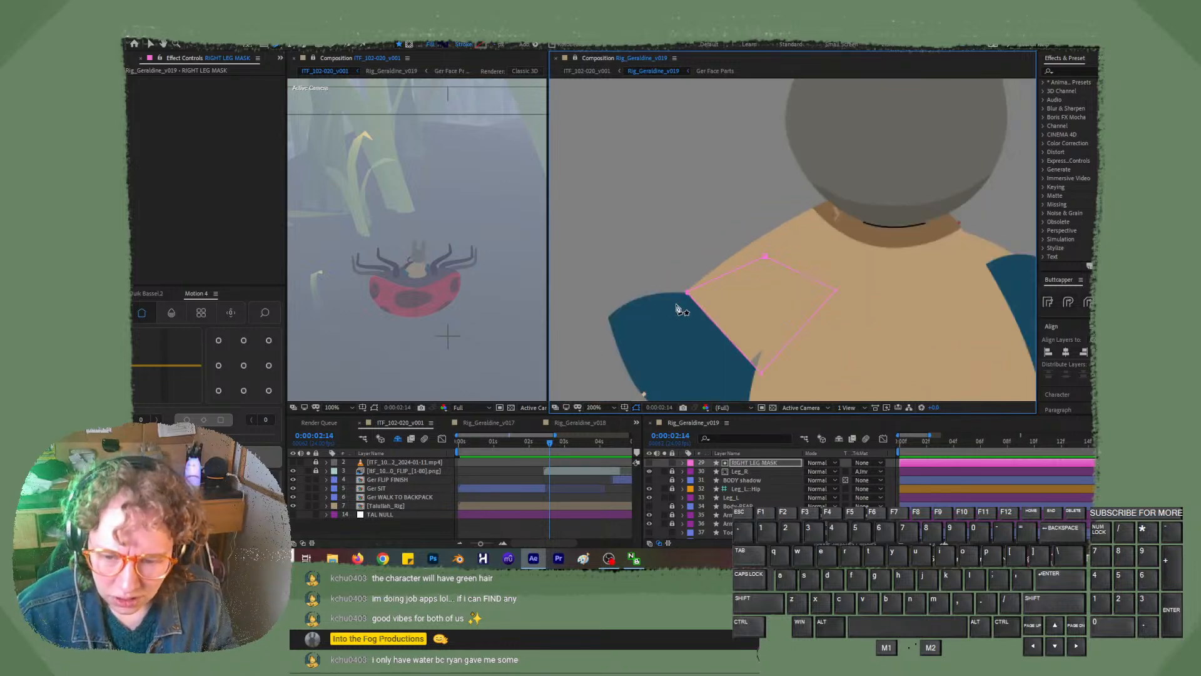
key(period)
drag(655, 359, 697, 230)
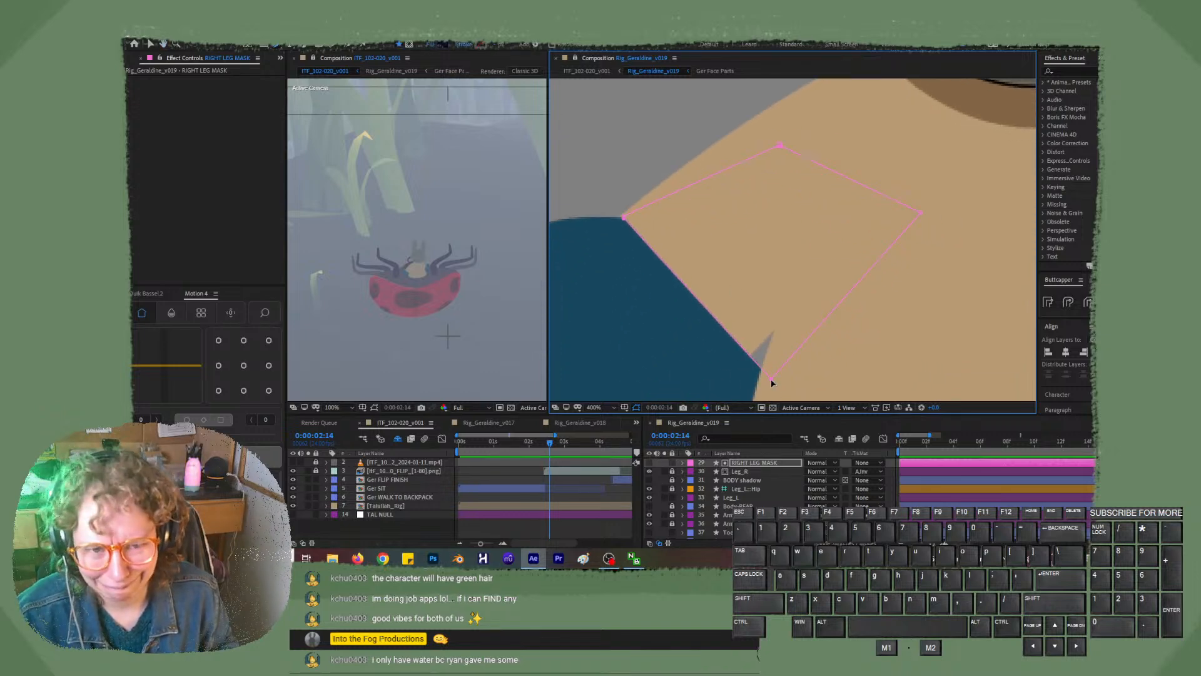
key(alt)
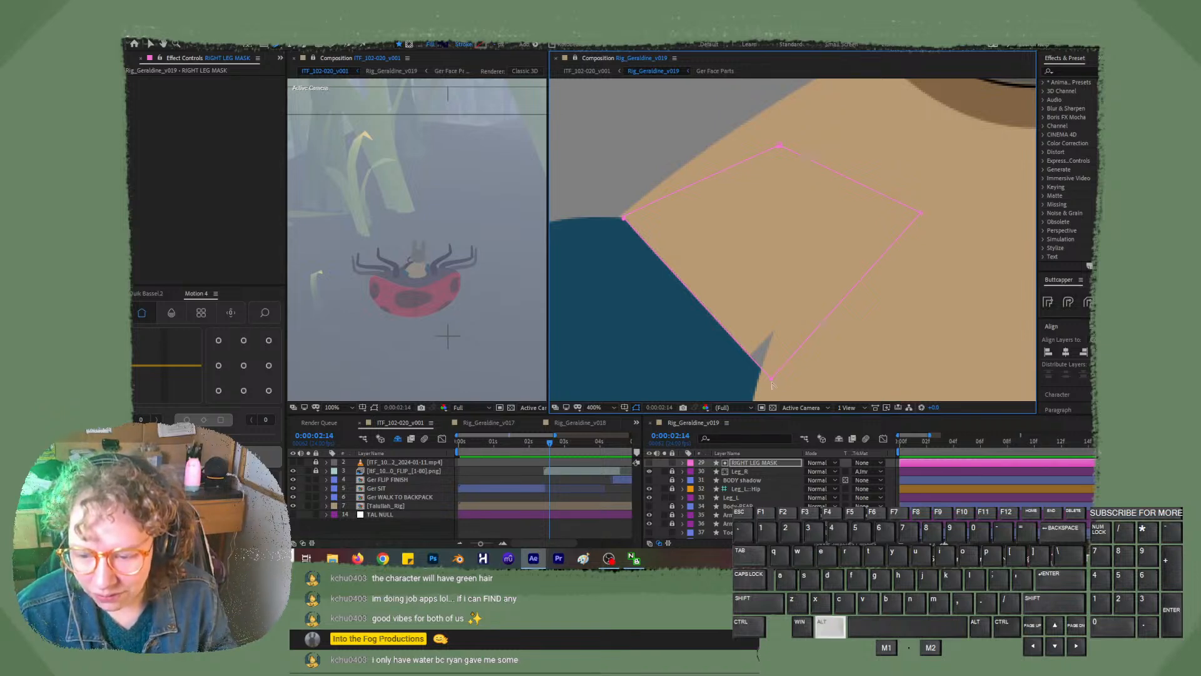
drag(771, 381, 699, 379)
- Pull a single curve handle from the mask's outer vertex, running down along the leg's cut edge
key(alt)
alt+click(624, 221)
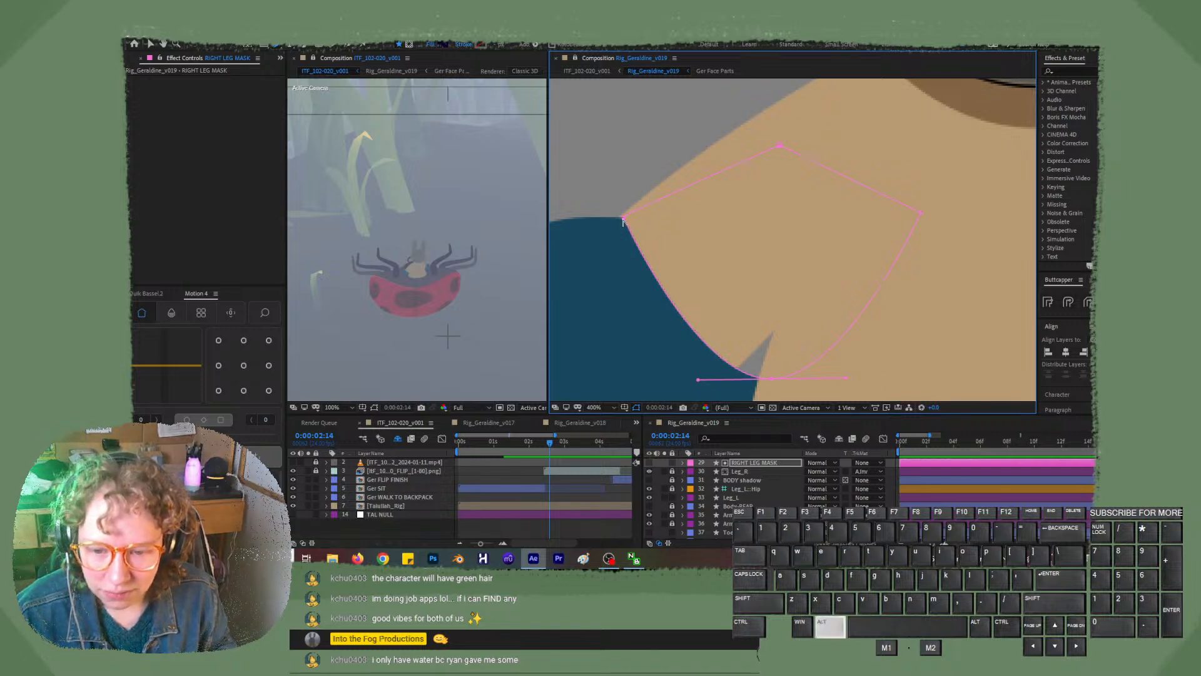
alt+click(624, 219)
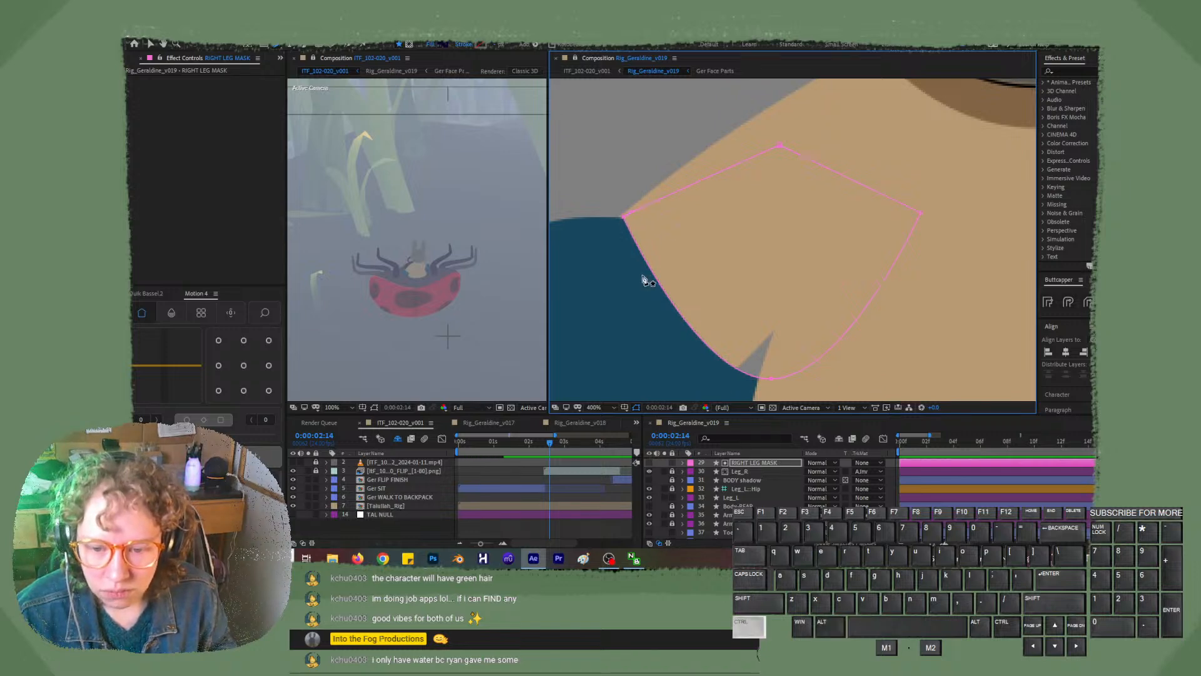
key(ctrl+z)
key(alt)
drag(623, 221, 646, 272)
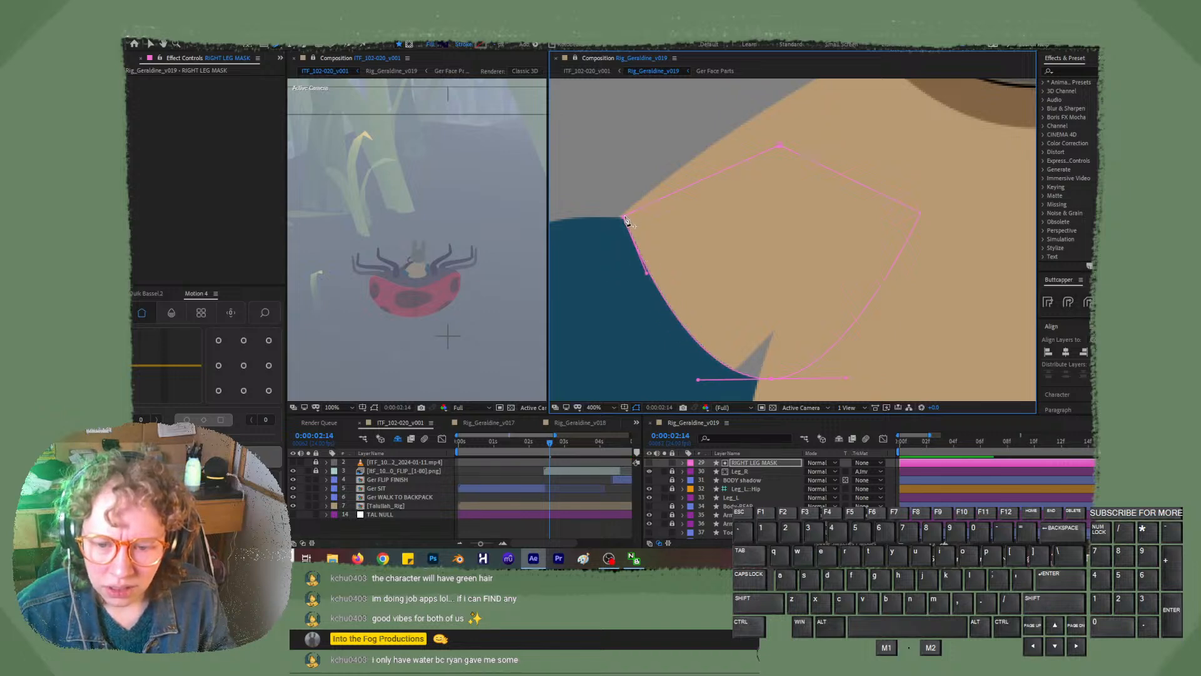
- Nudge the mask's outer vertex slightly outward on the leg's upper edge and convert it to a smooth point
click(625, 215)
drag(624, 216, 622, 214)
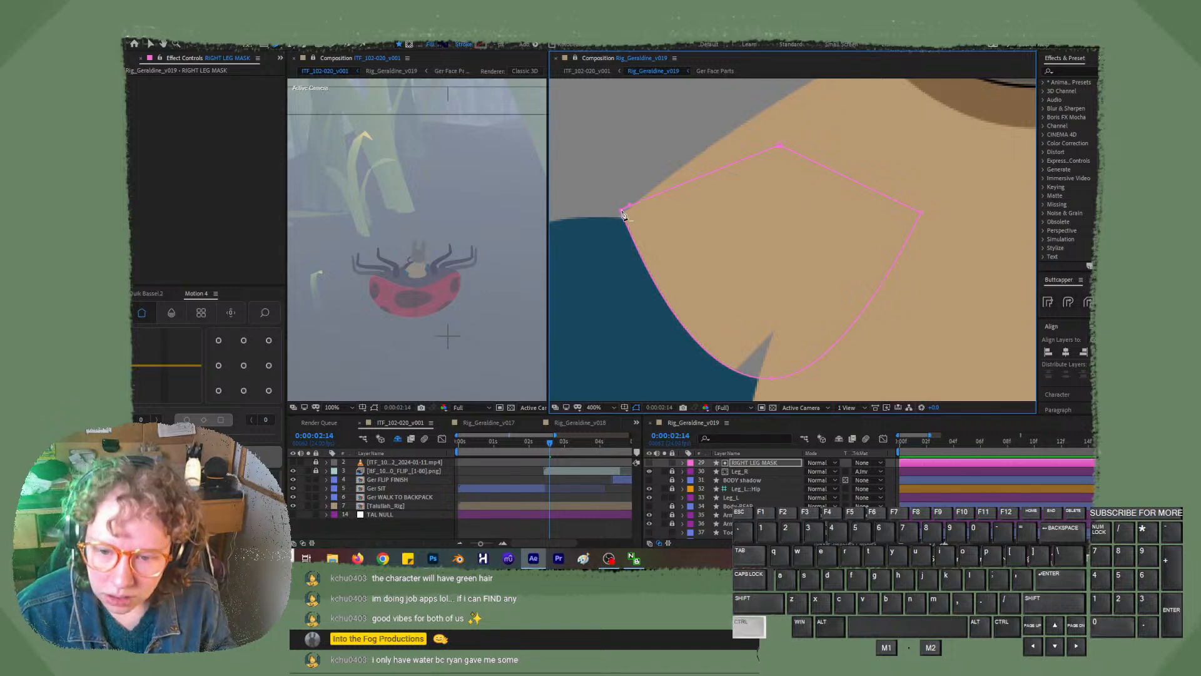
click(624, 216)
drag(625, 217, 617, 214)
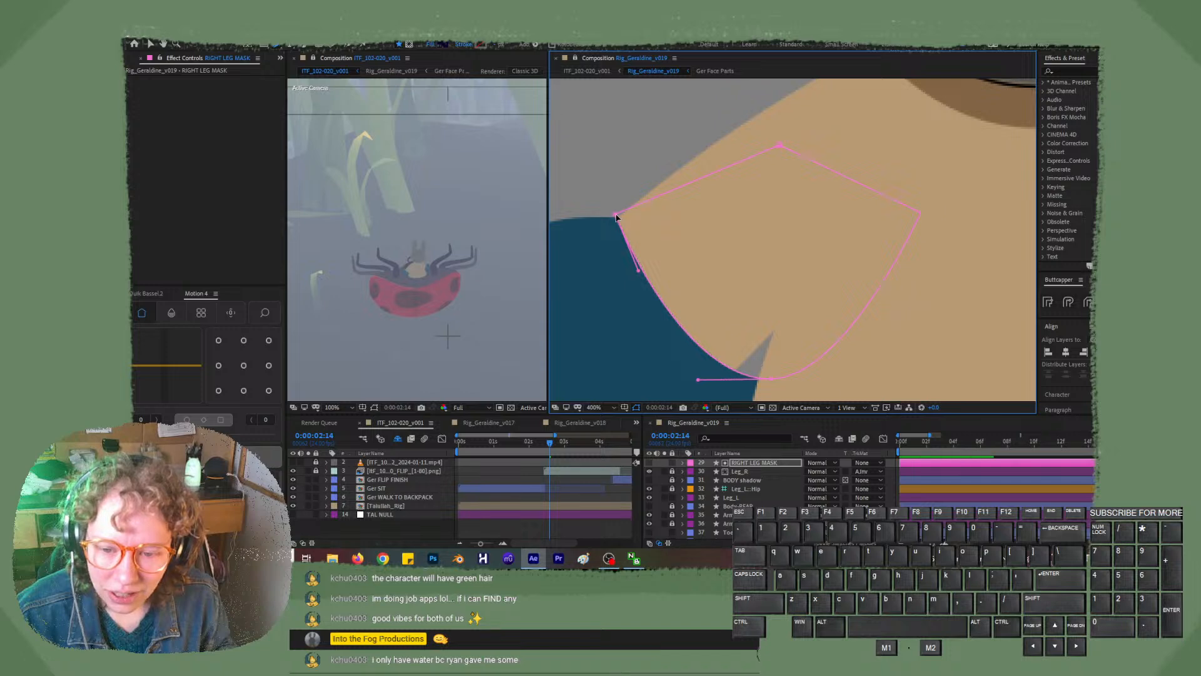
alt+click(616, 217)
alt+click(616, 217)
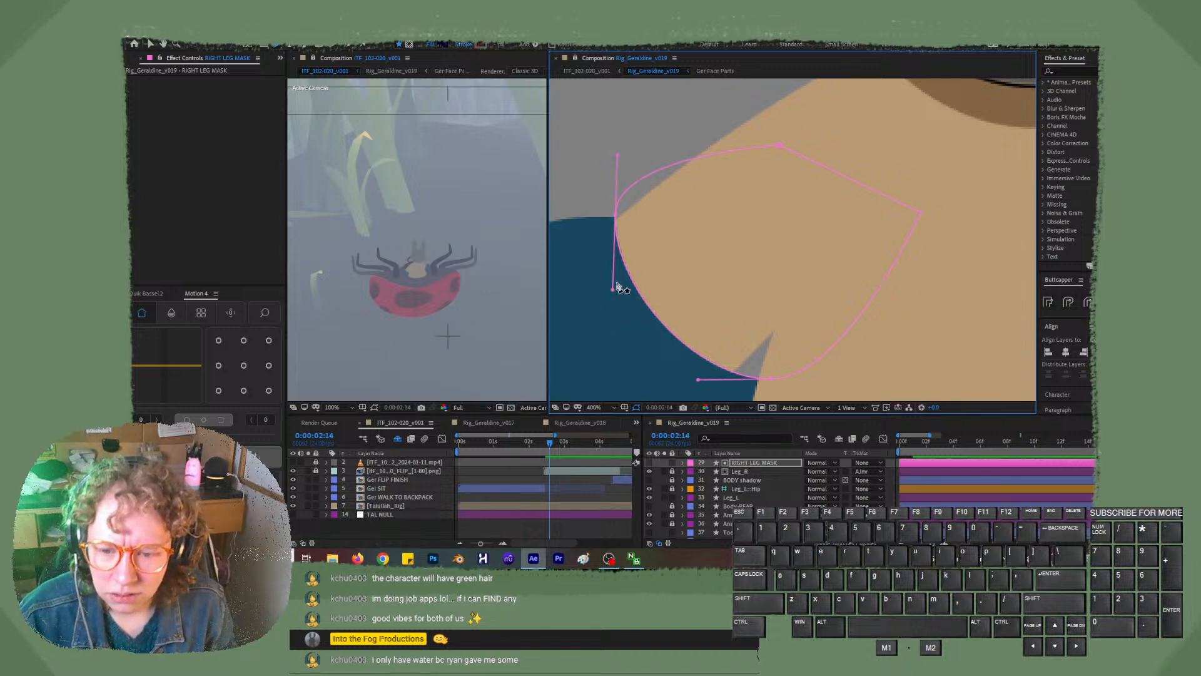
- Fine-tune the outer vertex and the handles of the outer and lowest vertices to round the leg's cut edge
drag(613, 291, 622, 291)
drag(619, 217, 620, 224)
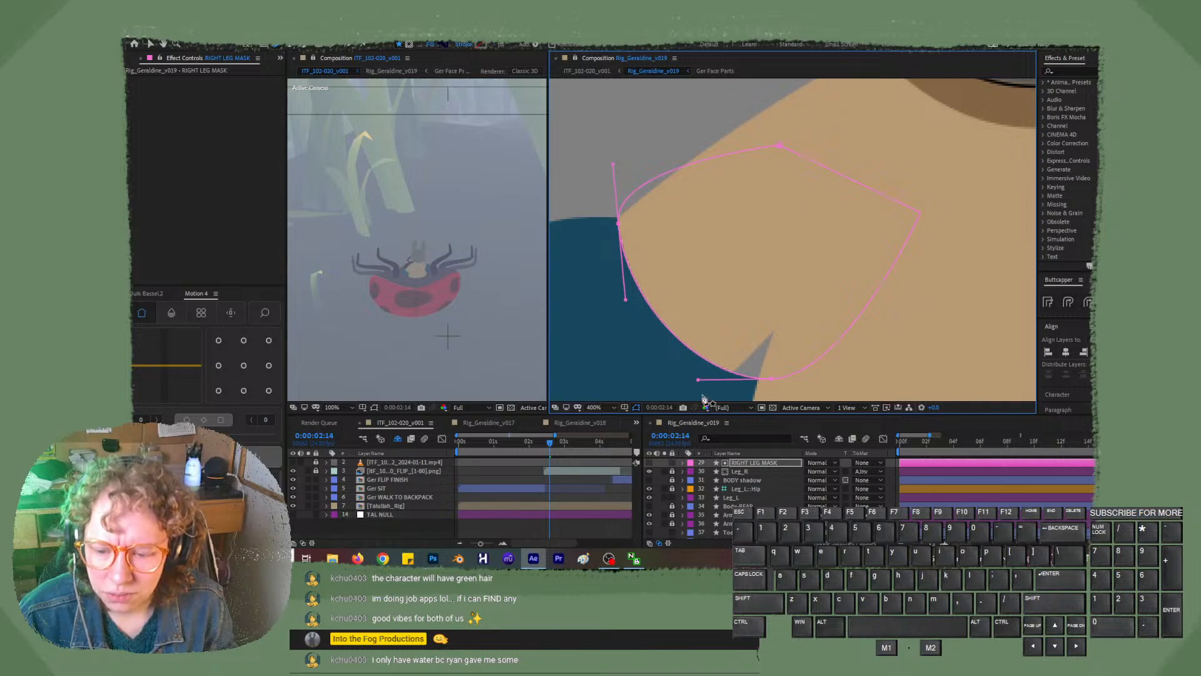
drag(699, 380, 703, 354)
drag(626, 300, 649, 295)
- Check the masked leg at 0:00:02:17 and look through the rig's whole layer stack
mouse_move(552, 444)
mouse_down()
mouse_move(535, 449)
mouse_move(555, 444)
mouse_up()
scroll(899, 377, down, 2)
drag(903, 332, 833, 291)
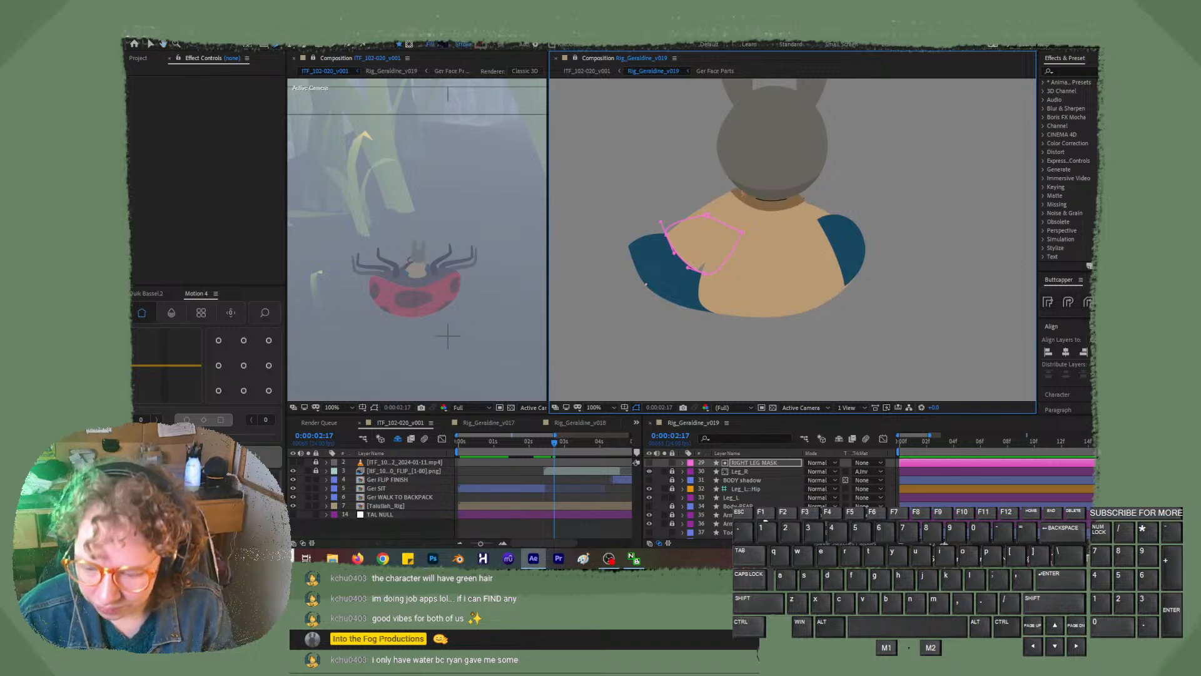
scroll(776, 494, down, 2)
scroll(776, 494, up, 5)
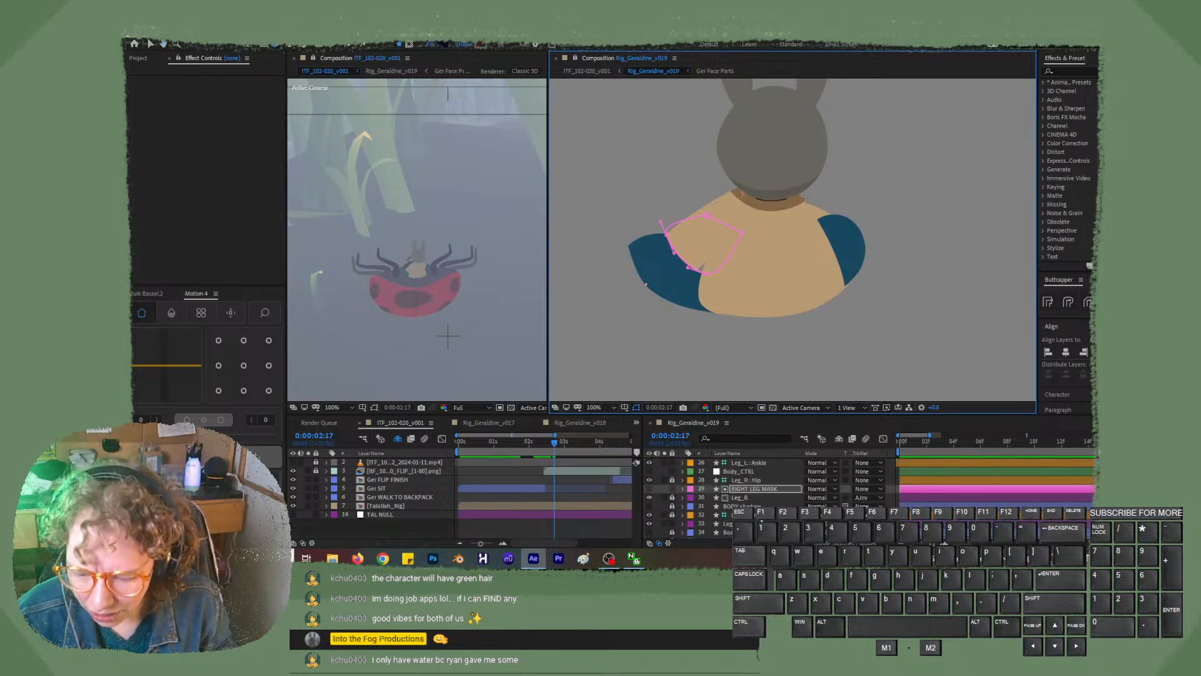
scroll(776, 494, down, 3)
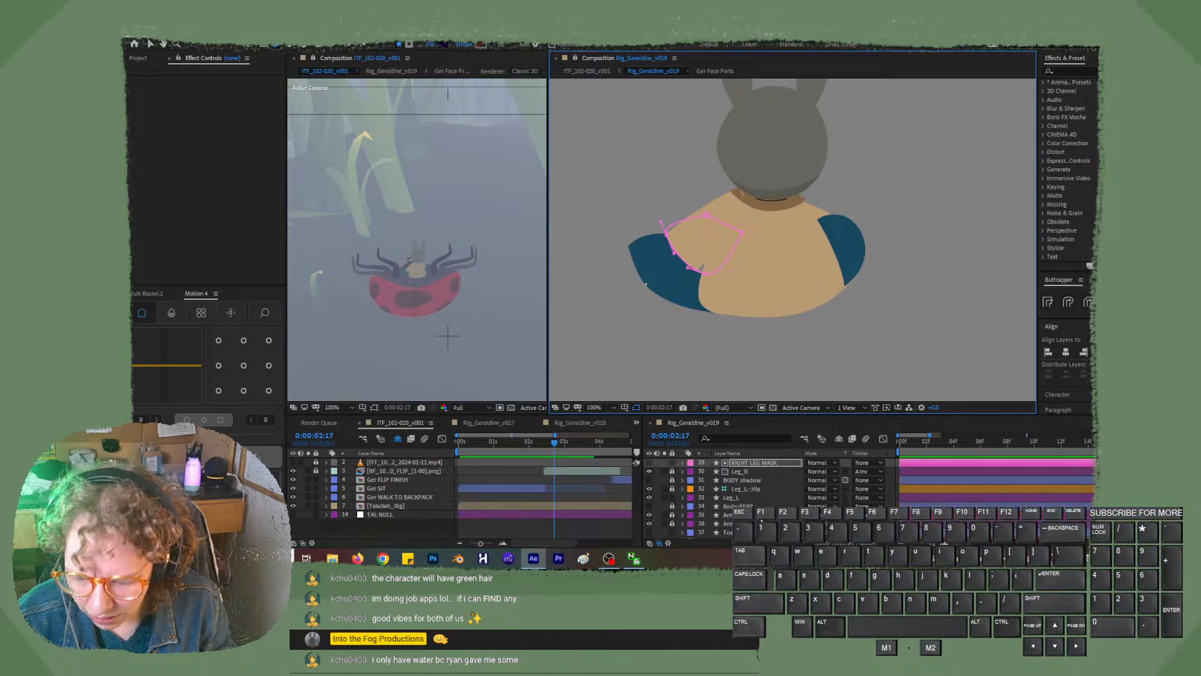
scroll(776, 495, up, 1)
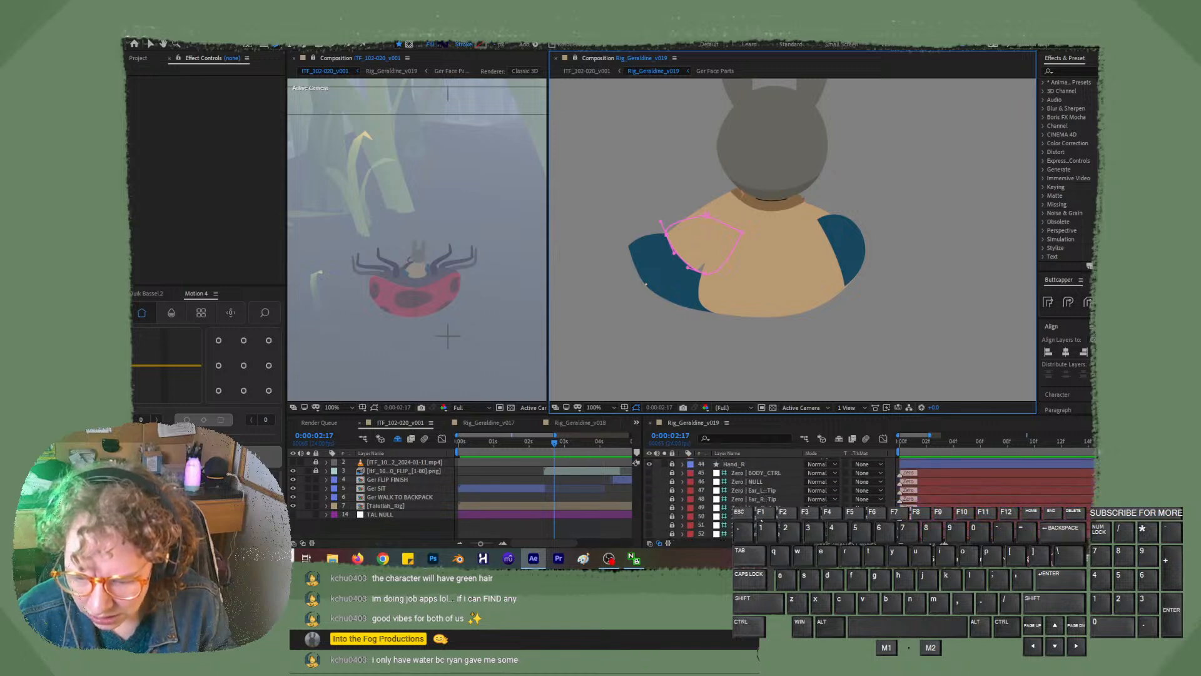
scroll(776, 494, up, 7)
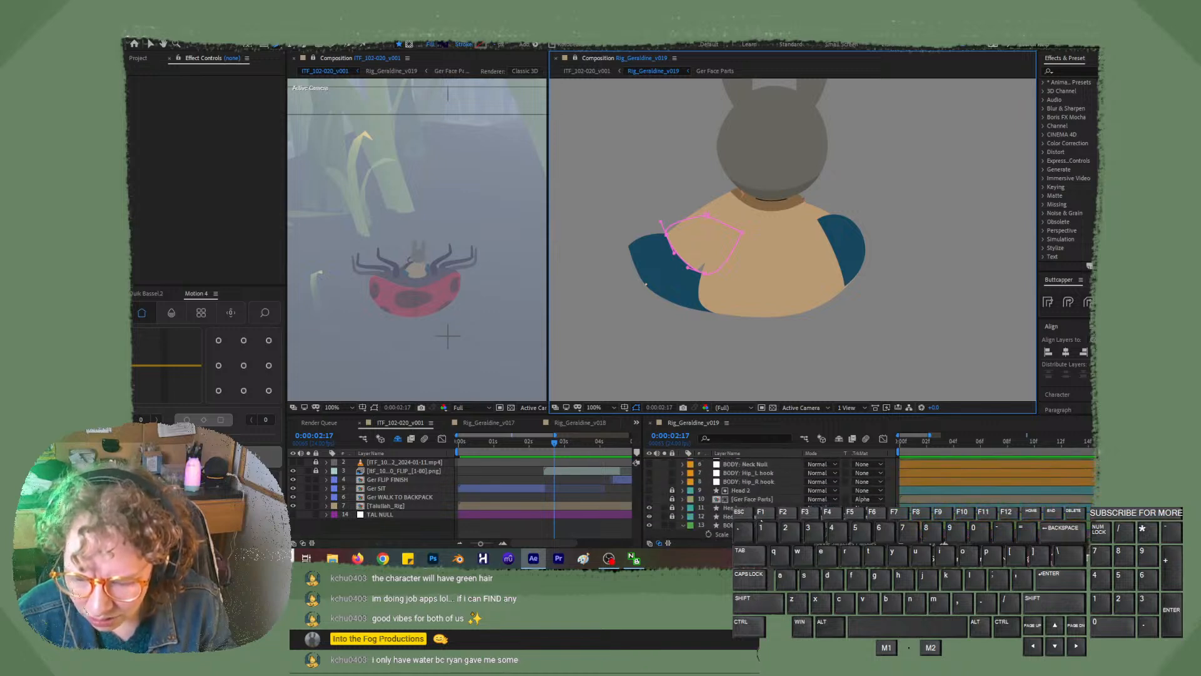
scroll(776, 494, up, 1)
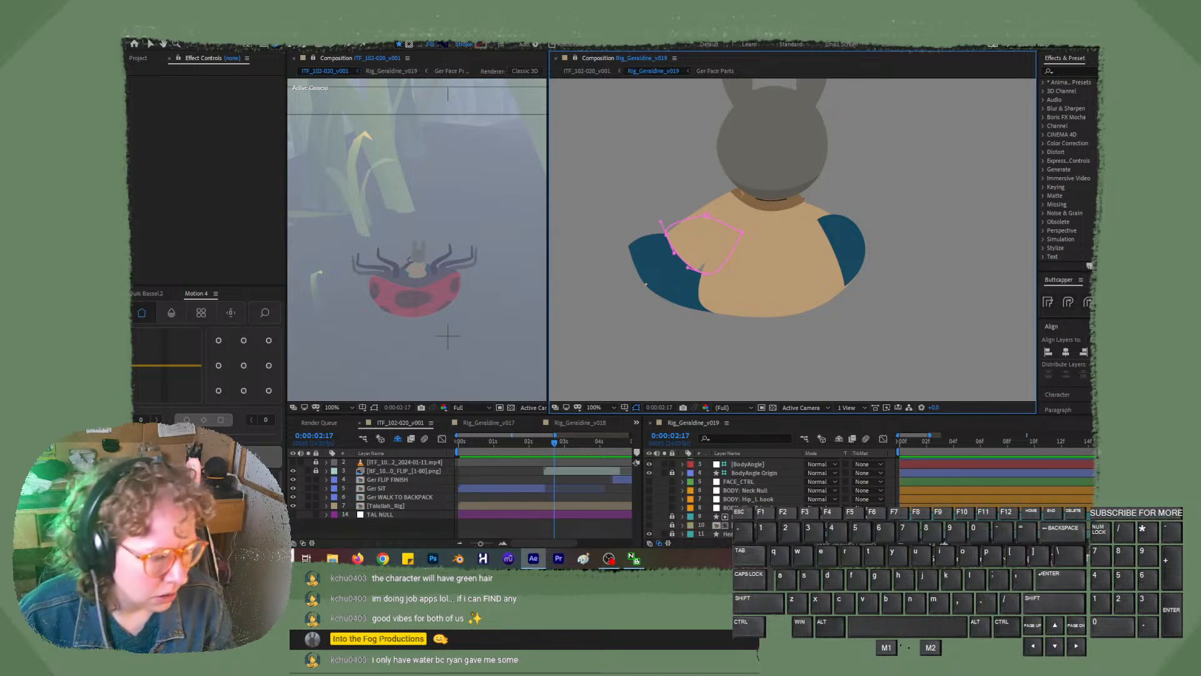
- Scrub the shot forward to 0:00:02:21 and back to 0:00:02:06 to review the seated character
click(608, 558)
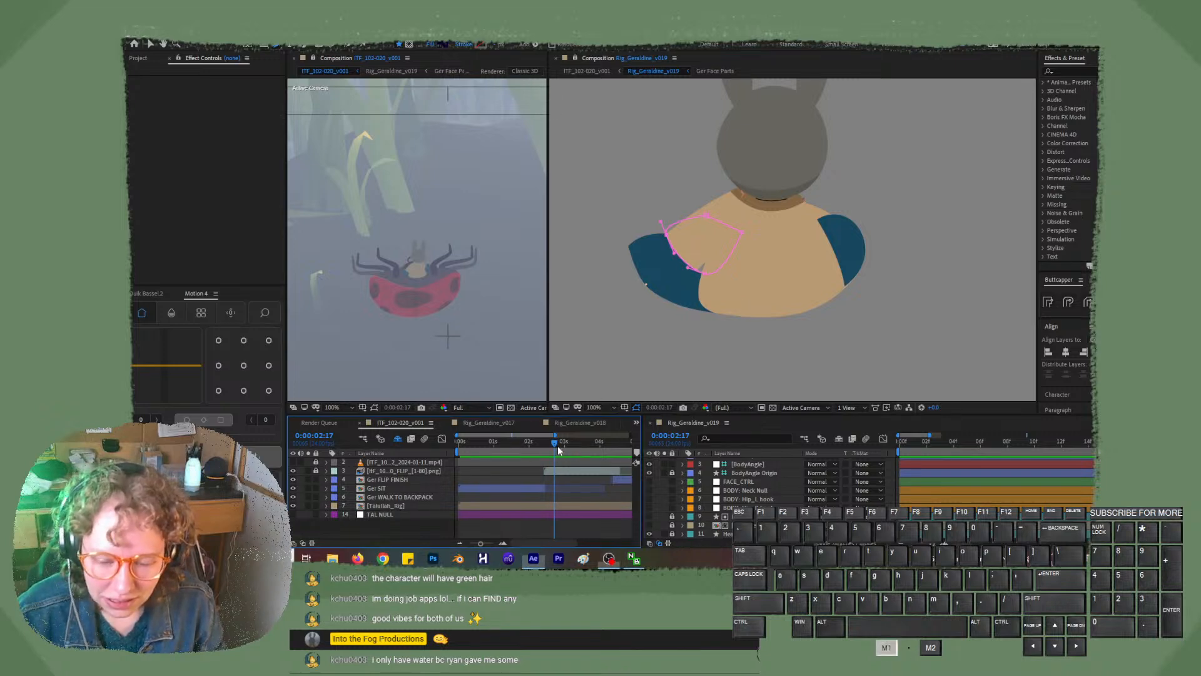
mouse_move(559, 449)
mouse_down()
mouse_move(589, 449)
mouse_move(563, 449)
mouse_up()
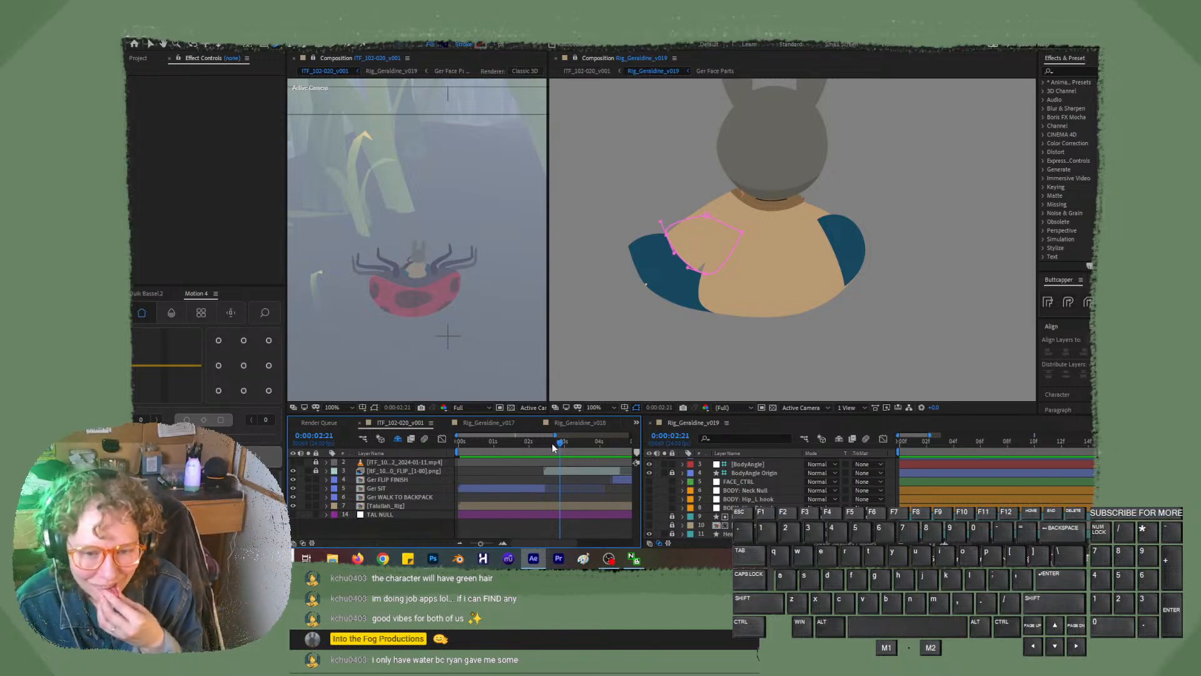
drag(552, 442, 540, 454)
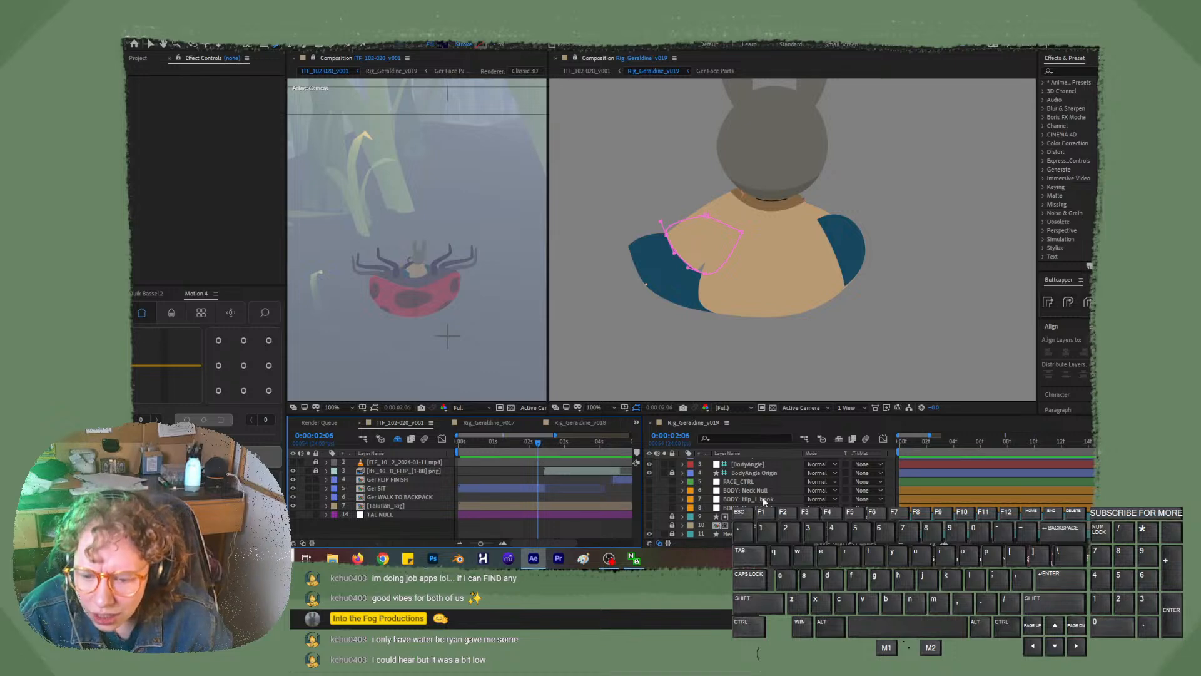
- Duplicate the BODY-Front layer and move the copy to the top of the rig's layer stack, above BODY MASK
scroll(764, 501, down, 4)
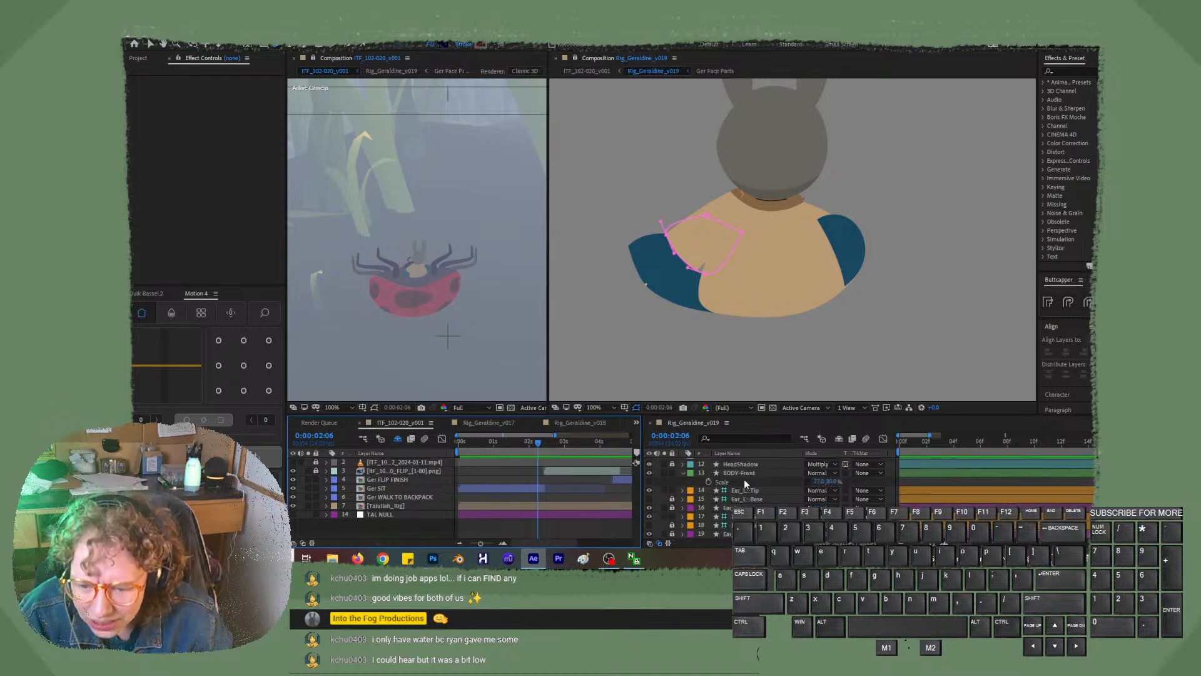
click(742, 473)
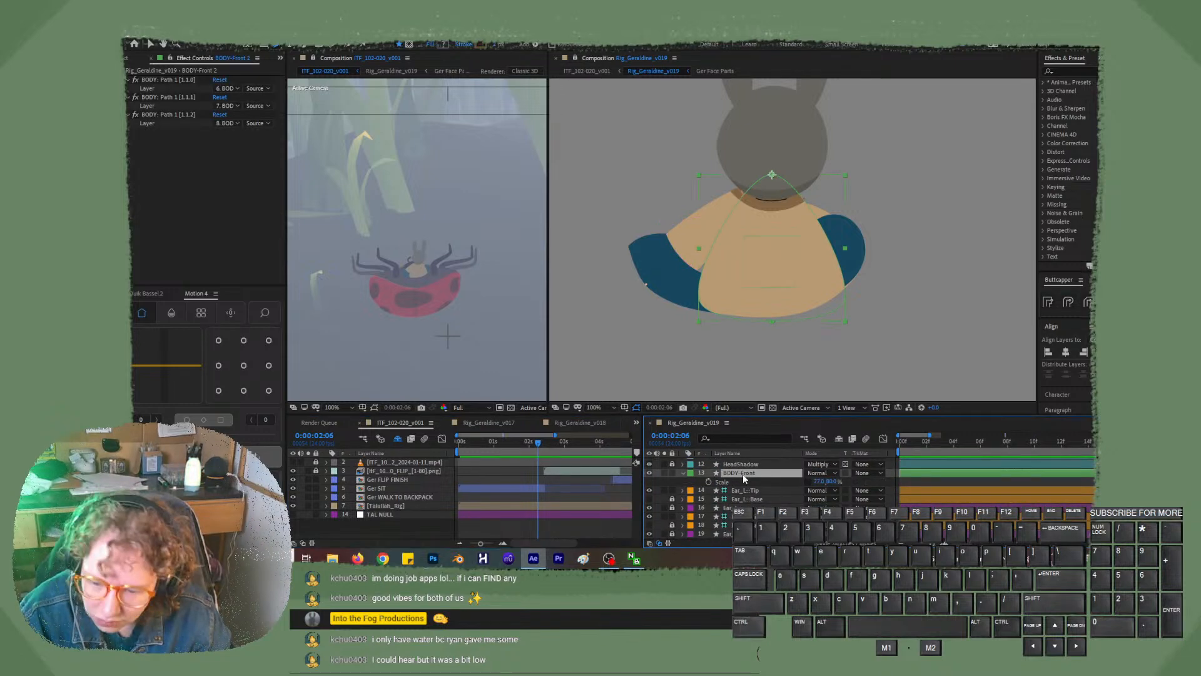
drag(742, 474, 755, 525)
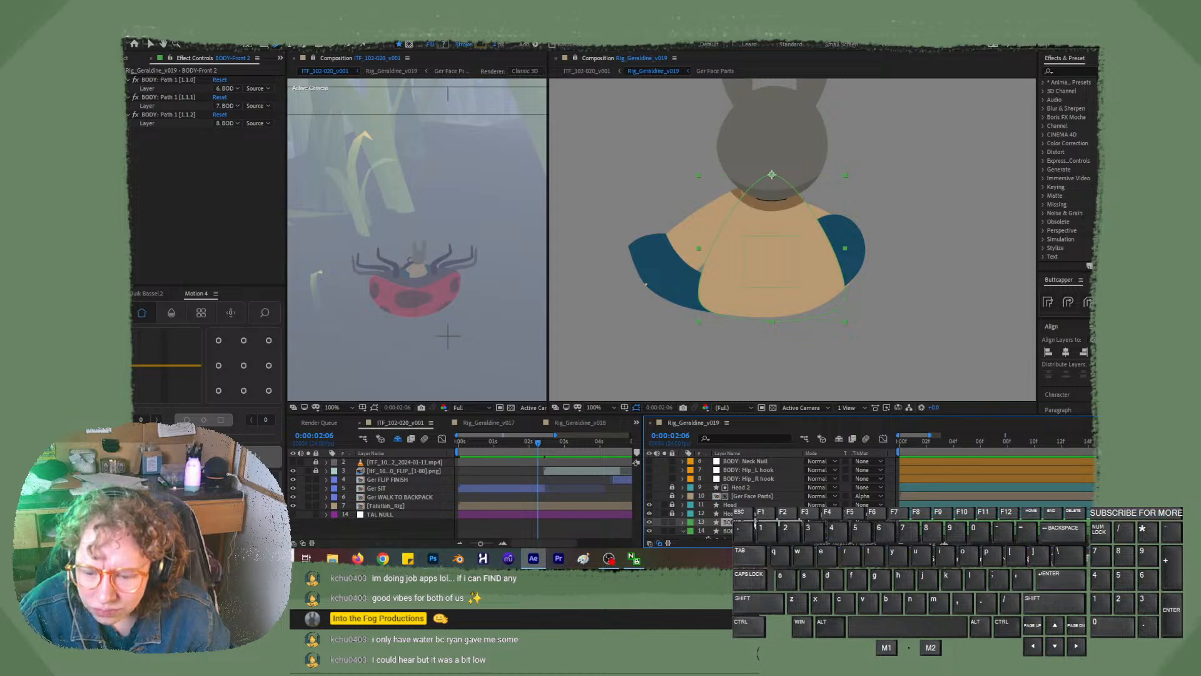
drag(755, 525, 748, 463)
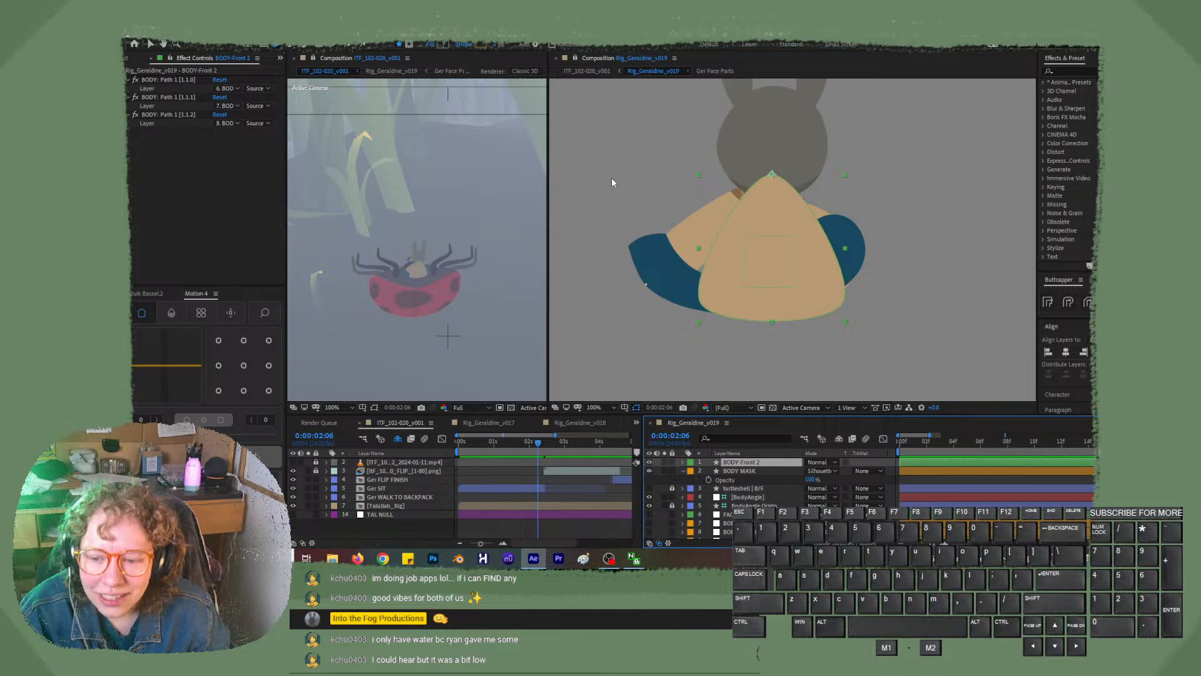
- At 0:00:02:12, draw a pen mask on BODY-Front 2 around its pointed tip, curving the lower edge along the neckline
key(g)
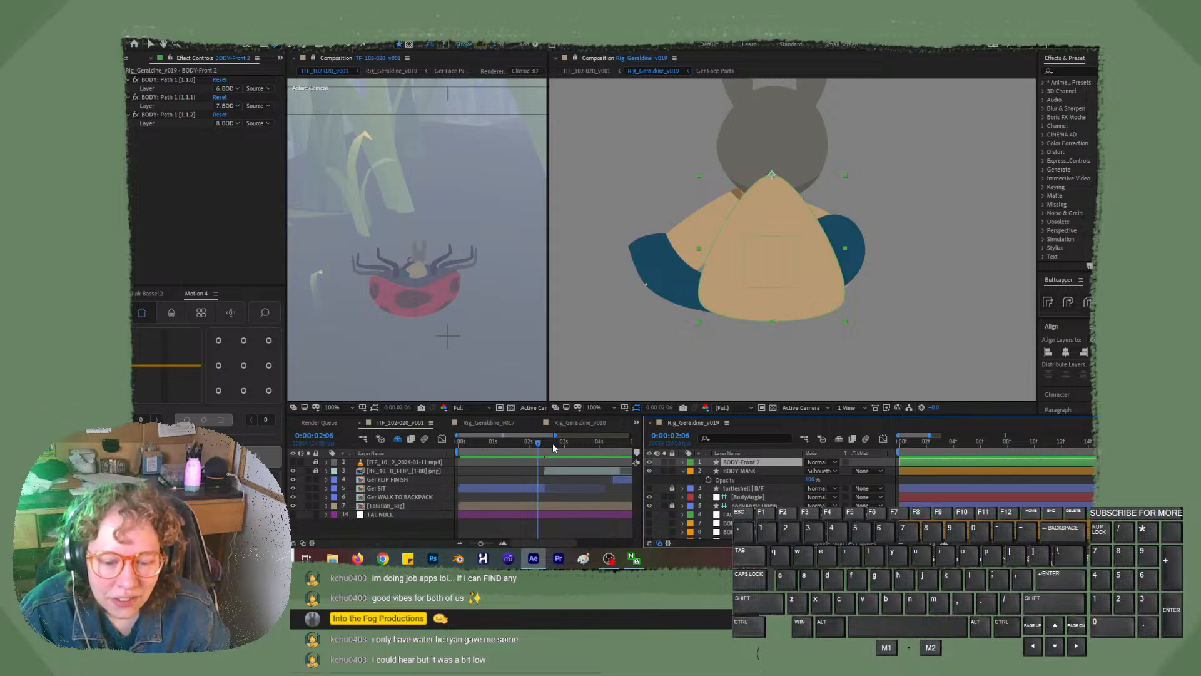
drag(554, 444, 548, 444)
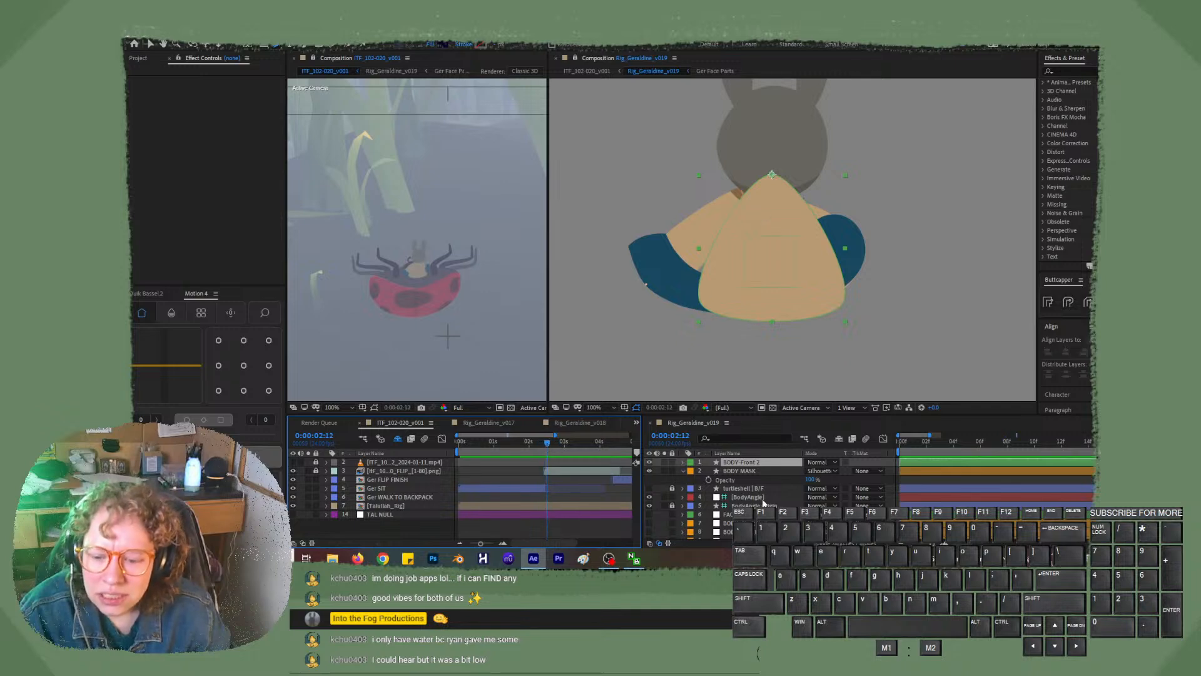
click(745, 466)
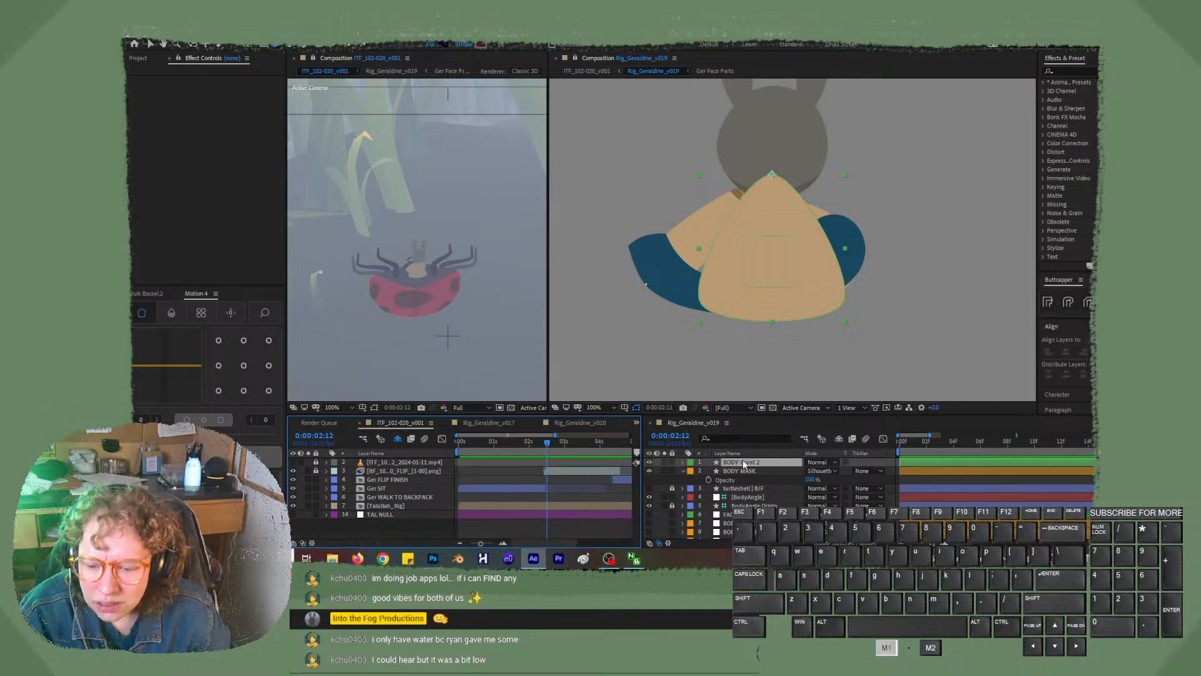
click(408, 46)
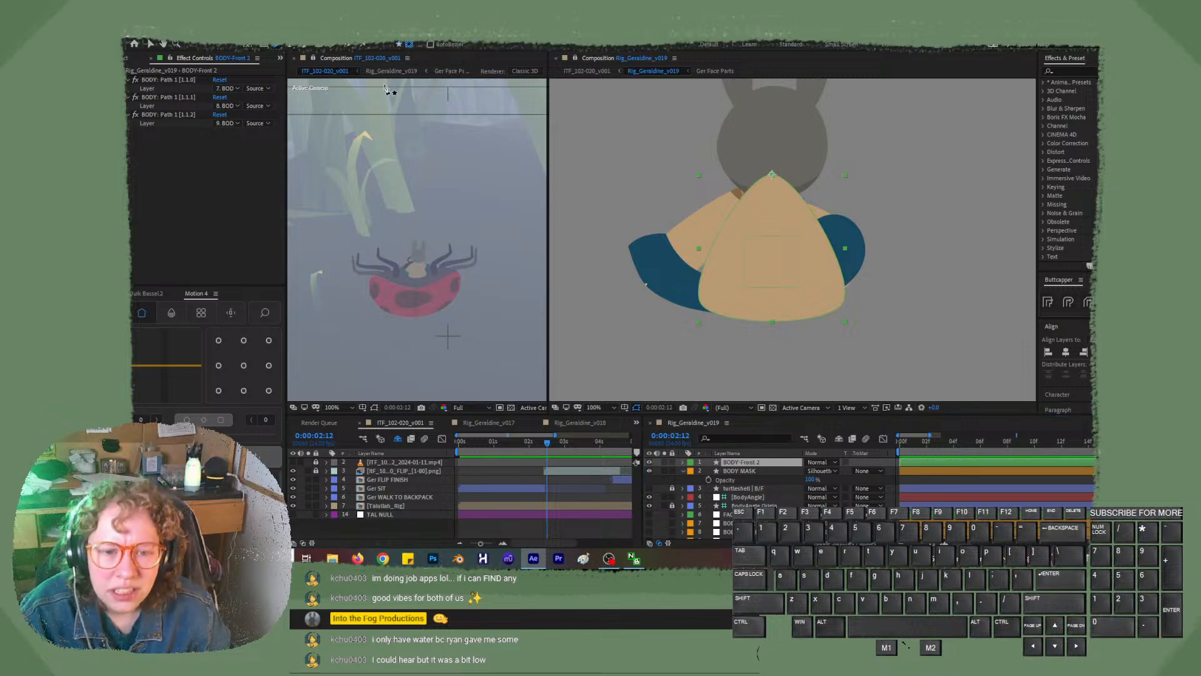
click(736, 205)
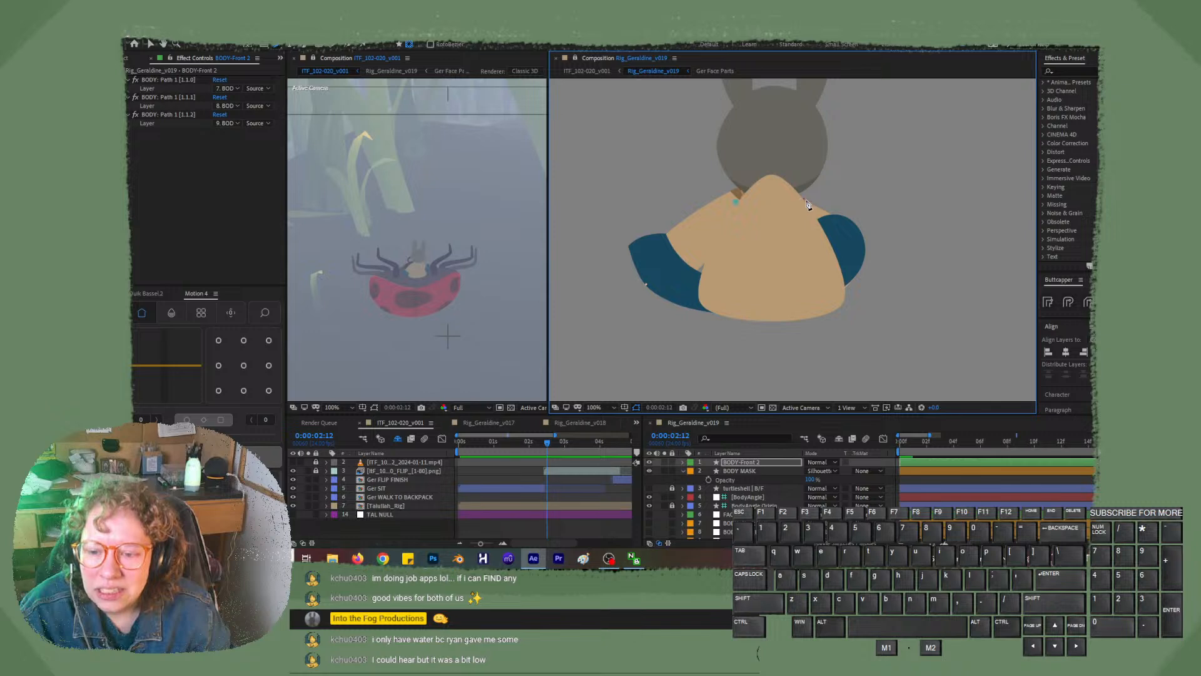
mouse_move(804, 201)
mouse_down()
mouse_move(805, 222)
mouse_move(826, 229)
mouse_move(806, 201)
mouse_up()
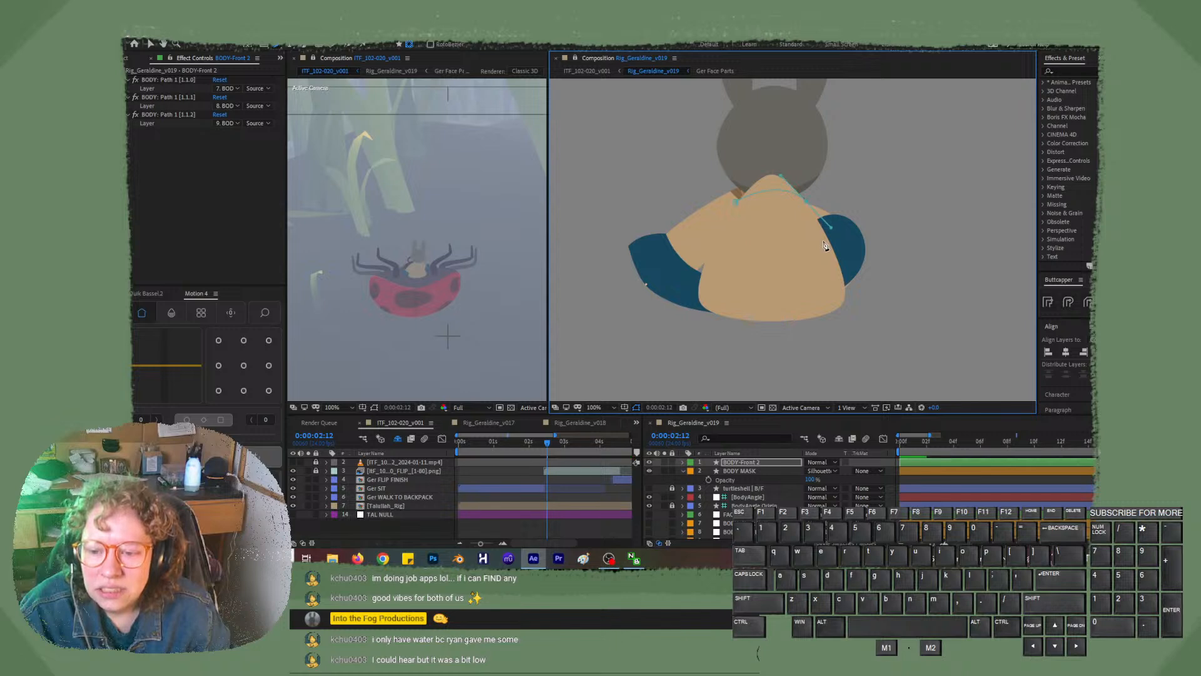
click(827, 201)
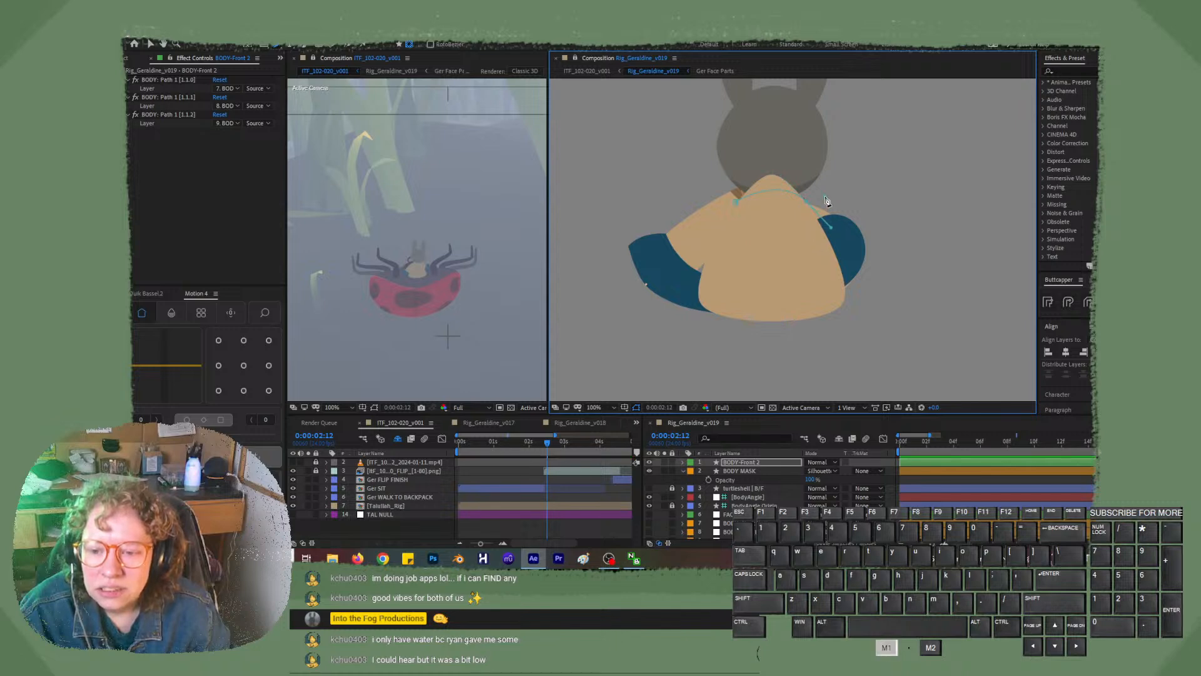
click(772, 146)
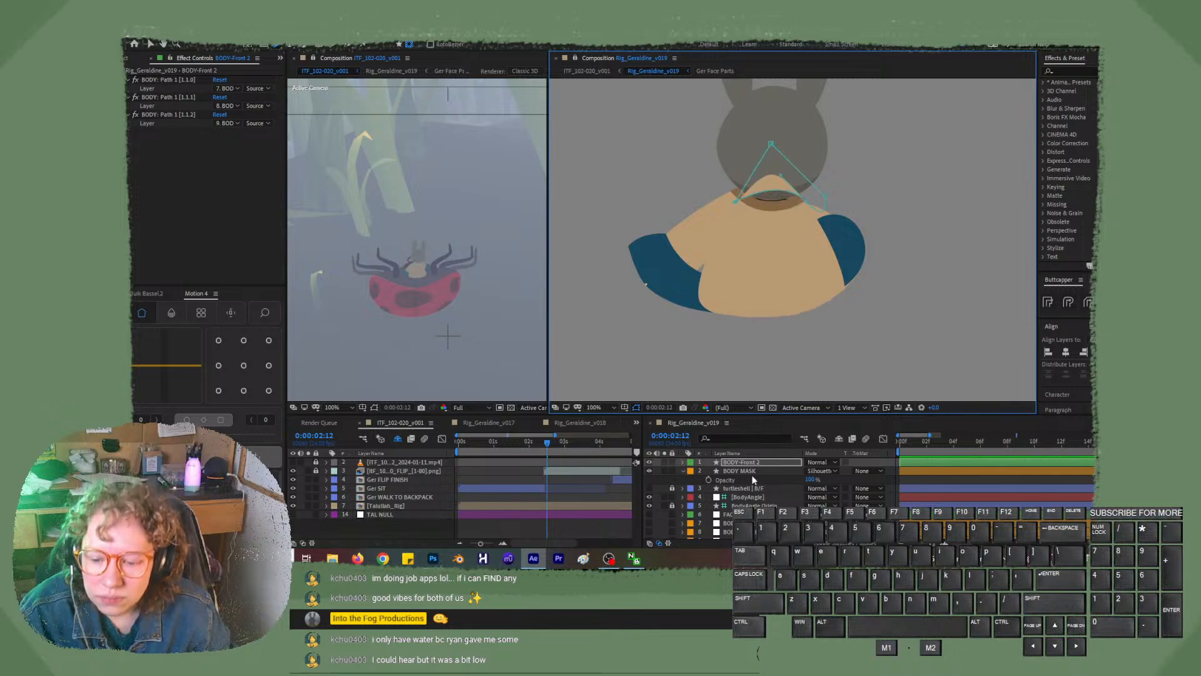
- Set the BODY-Front 2 mask's mode to Subtract and check the result around 0:00:02:11
key(m)
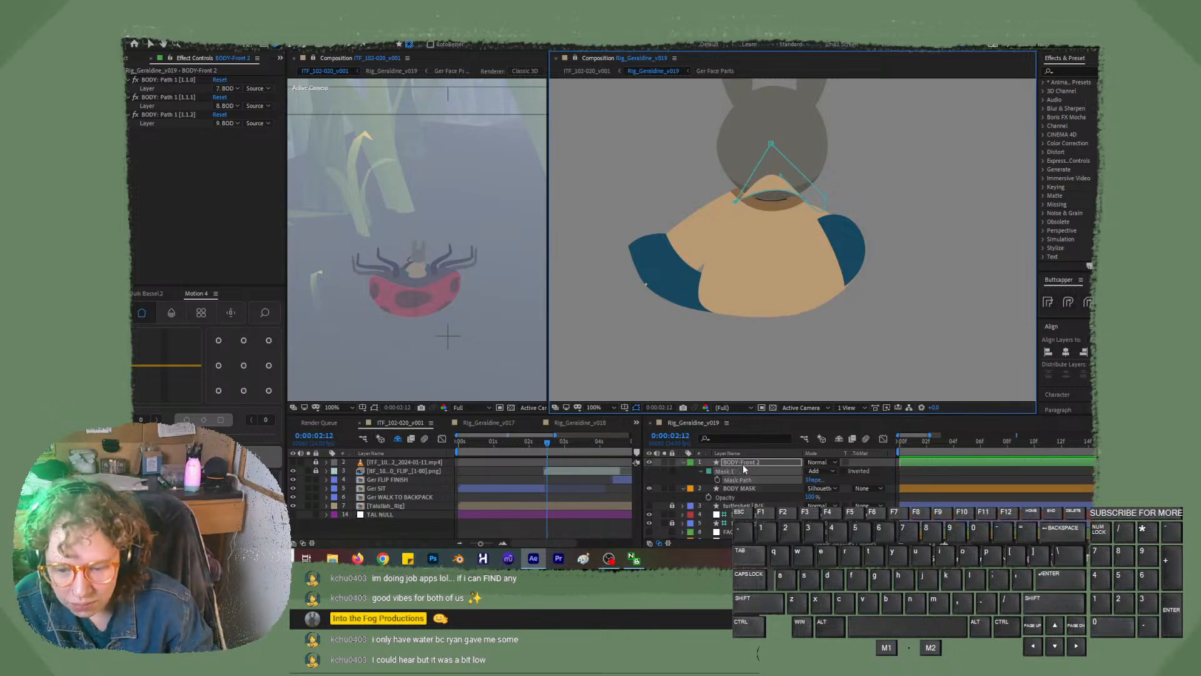
click(826, 472)
click(829, 413)
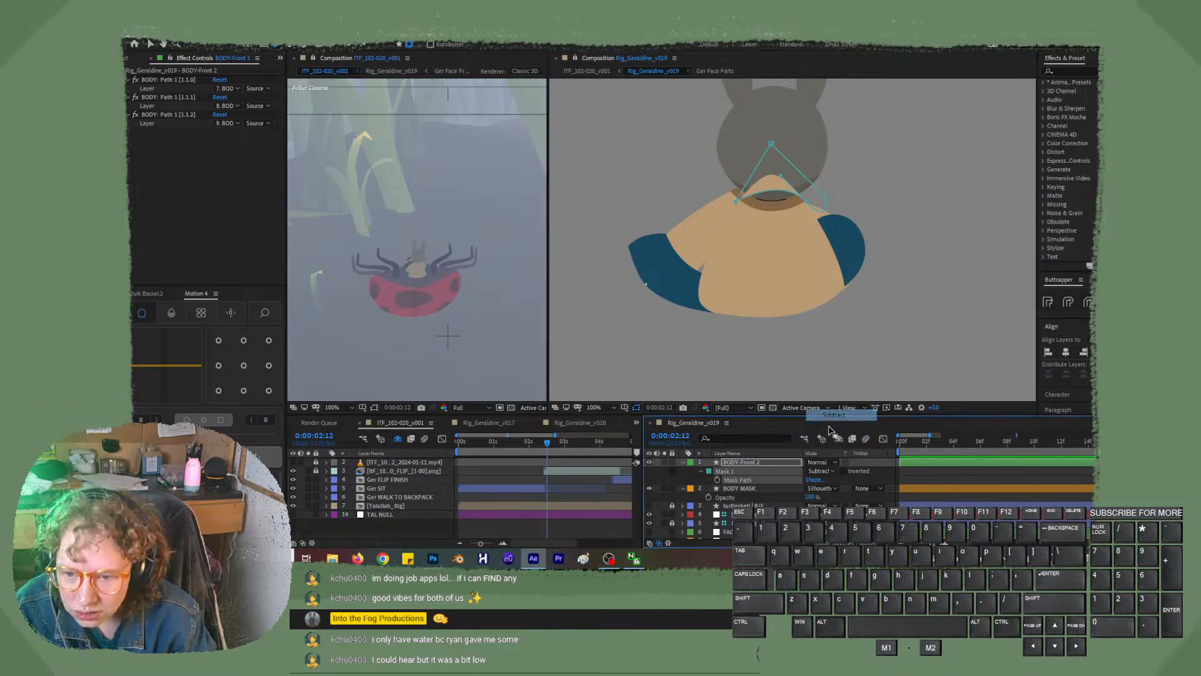
click(945, 467)
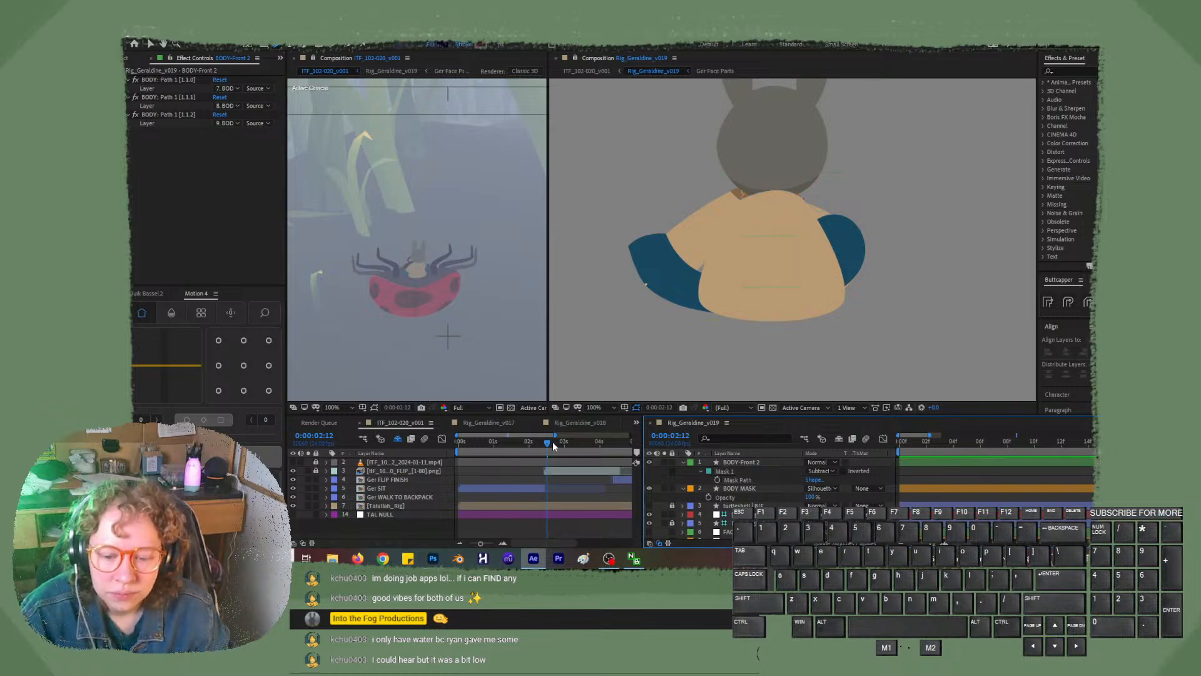
drag(553, 442, 543, 444)
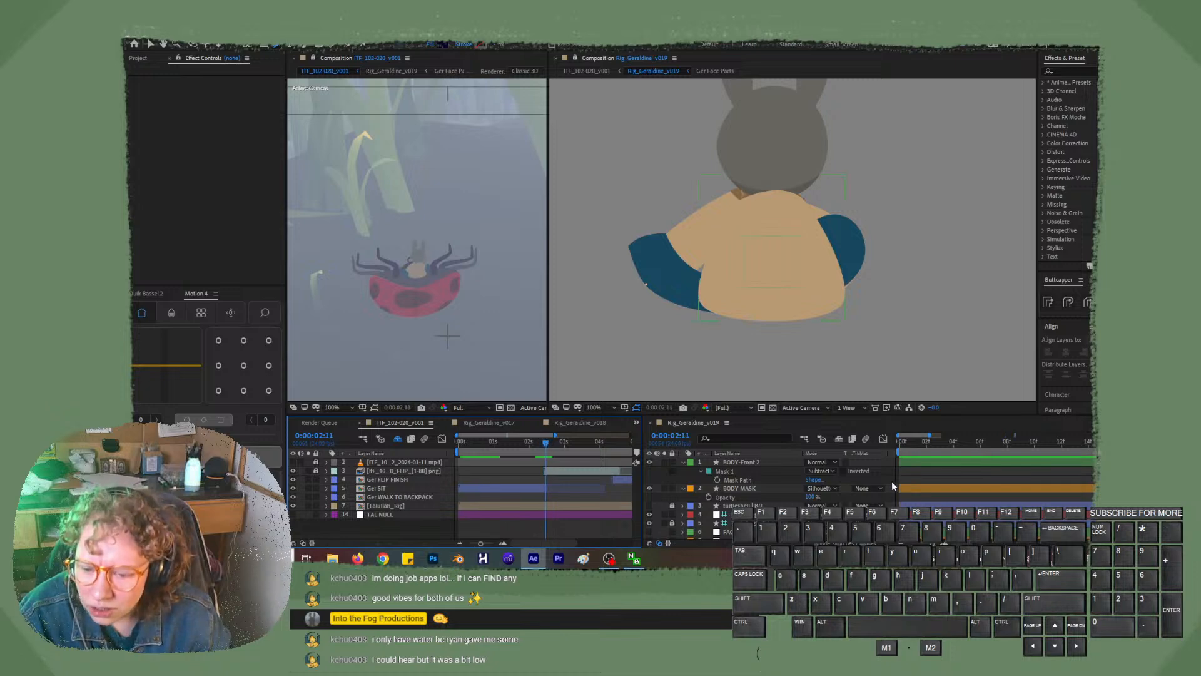
- Rotate BODY-Front 2 to about -3°, comparing it with the shot between 0:00:02:08 and 0:00:02:11
click(901, 462)
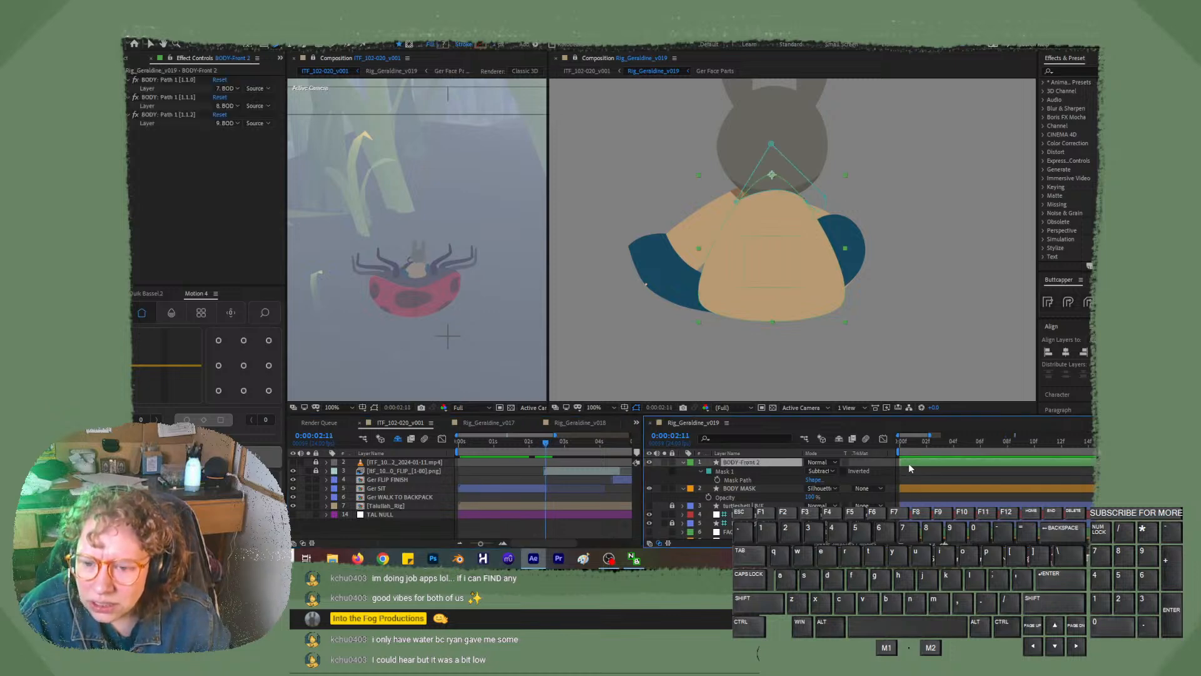
click(766, 464)
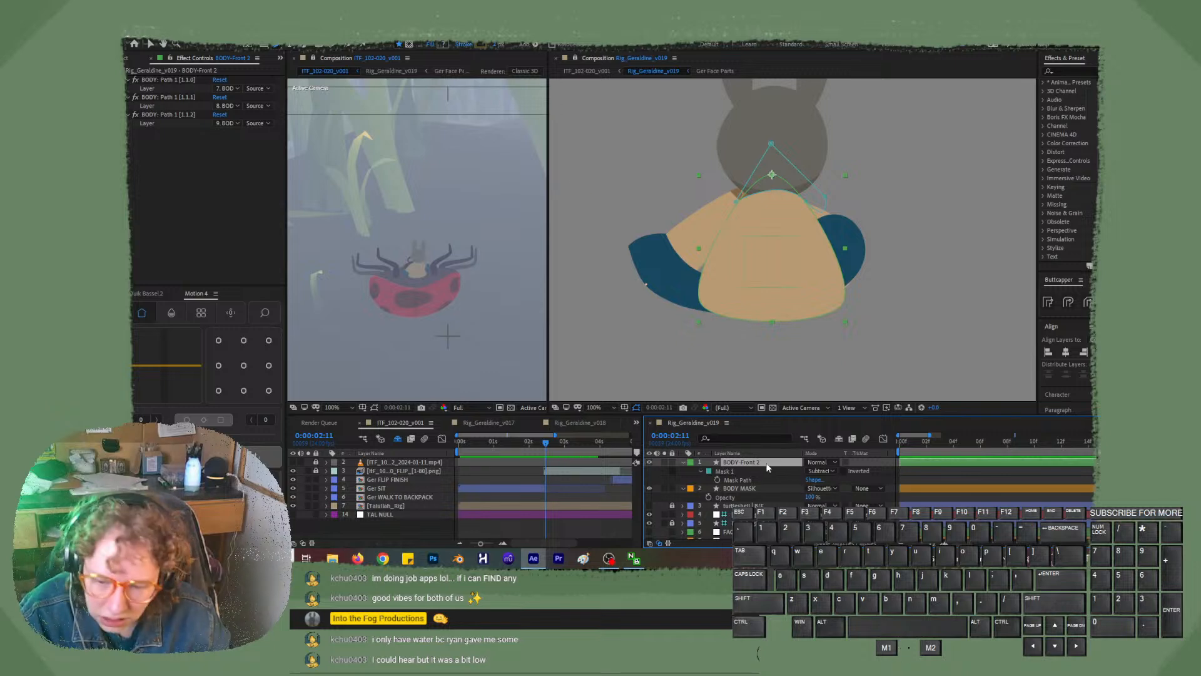
key(r)
click(819, 470)
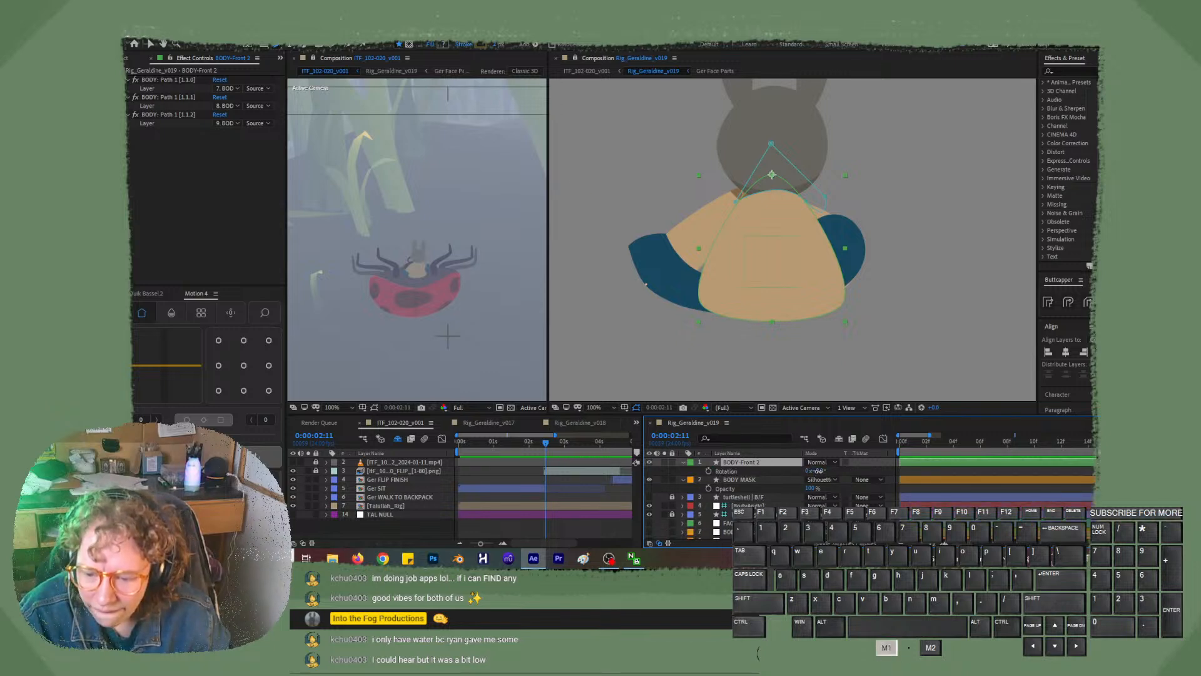
drag(820, 471, 819, 472)
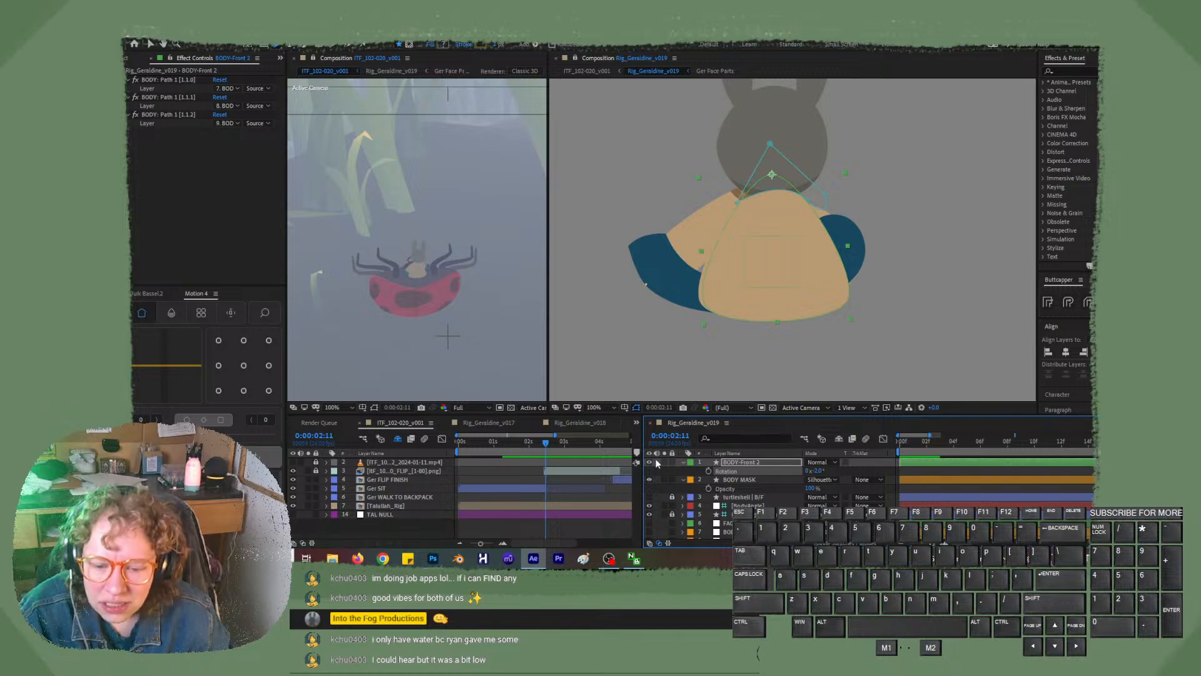
mouse_move(543, 451)
mouse_down()
mouse_move(556, 450)
mouse_move(529, 449)
mouse_move(559, 450)
mouse_move(529, 452)
mouse_move(554, 451)
mouse_move(542, 446)
mouse_up()
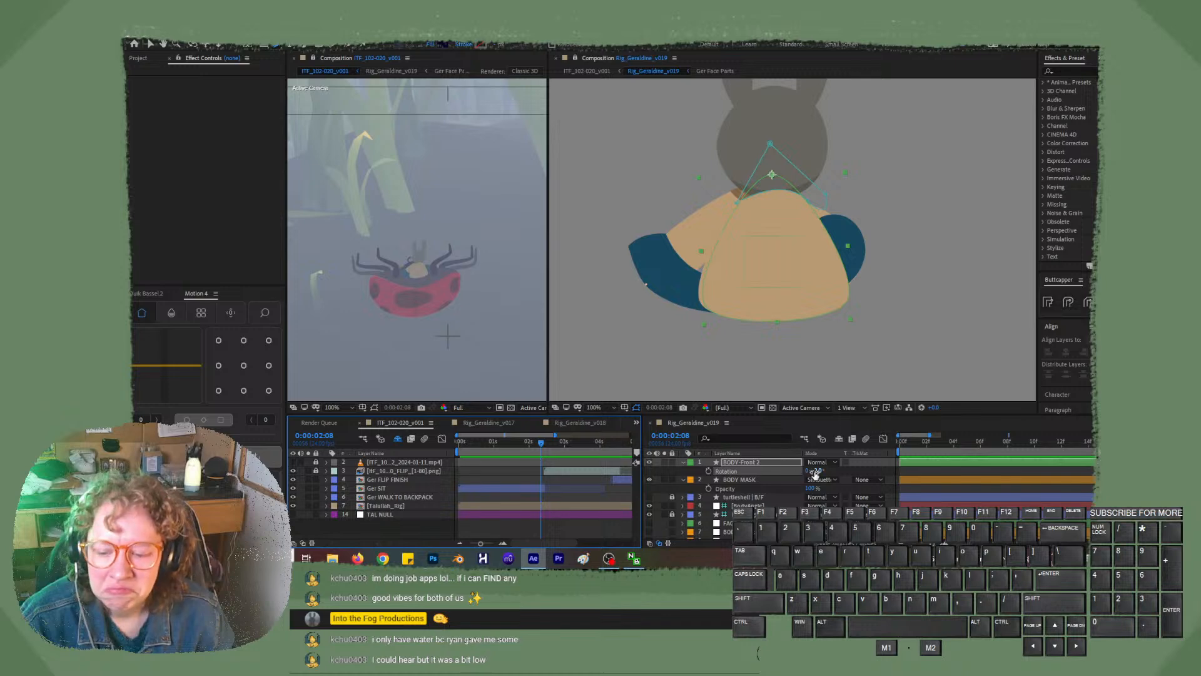
drag(819, 476, 779, 471)
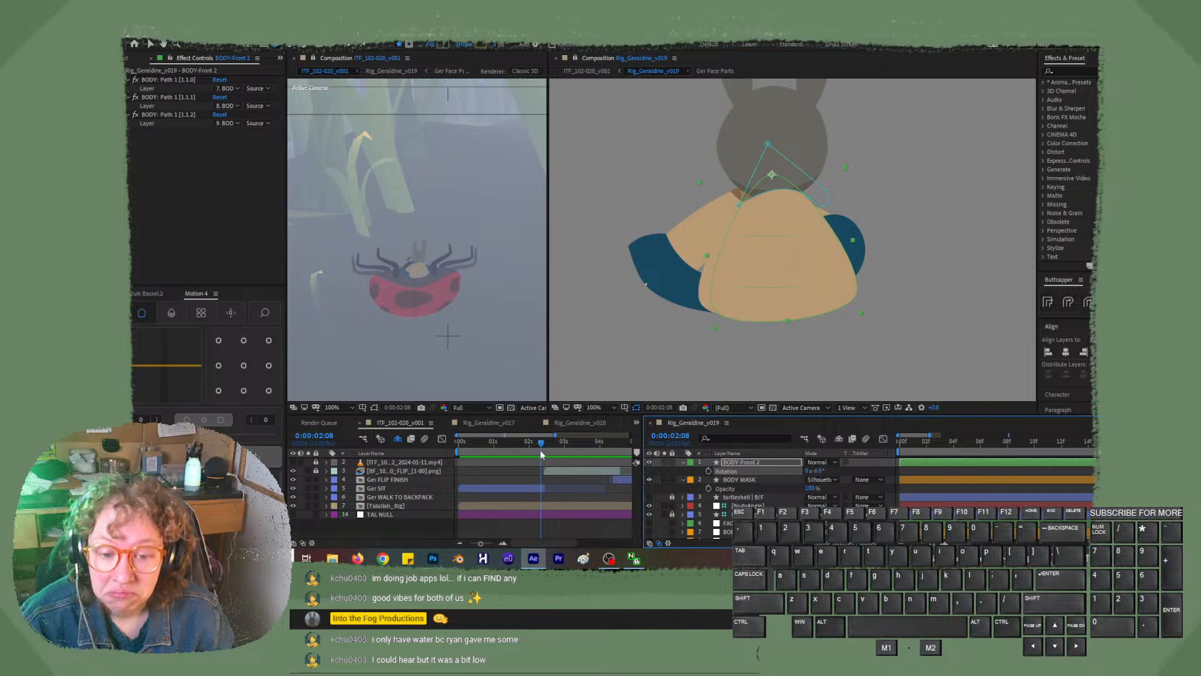
drag(539, 449, 543, 452)
drag(818, 471, 821, 471)
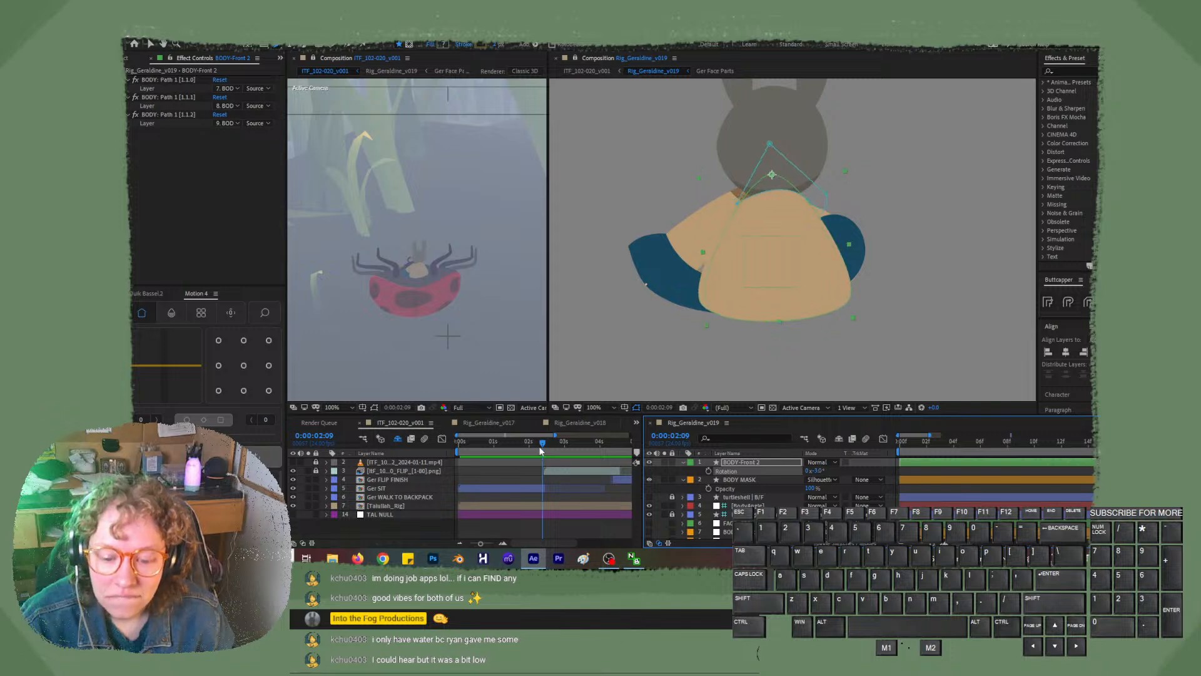
- Step to 0:00:02:10, show more of the shot and play it to review the seated character
mouse_move(542, 443)
mouse_down()
mouse_move(553, 445)
mouse_move(530, 444)
mouse_move(585, 444)
mouse_move(481, 448)
mouse_move(544, 448)
mouse_up()
scroll(437, 263, down, 1)
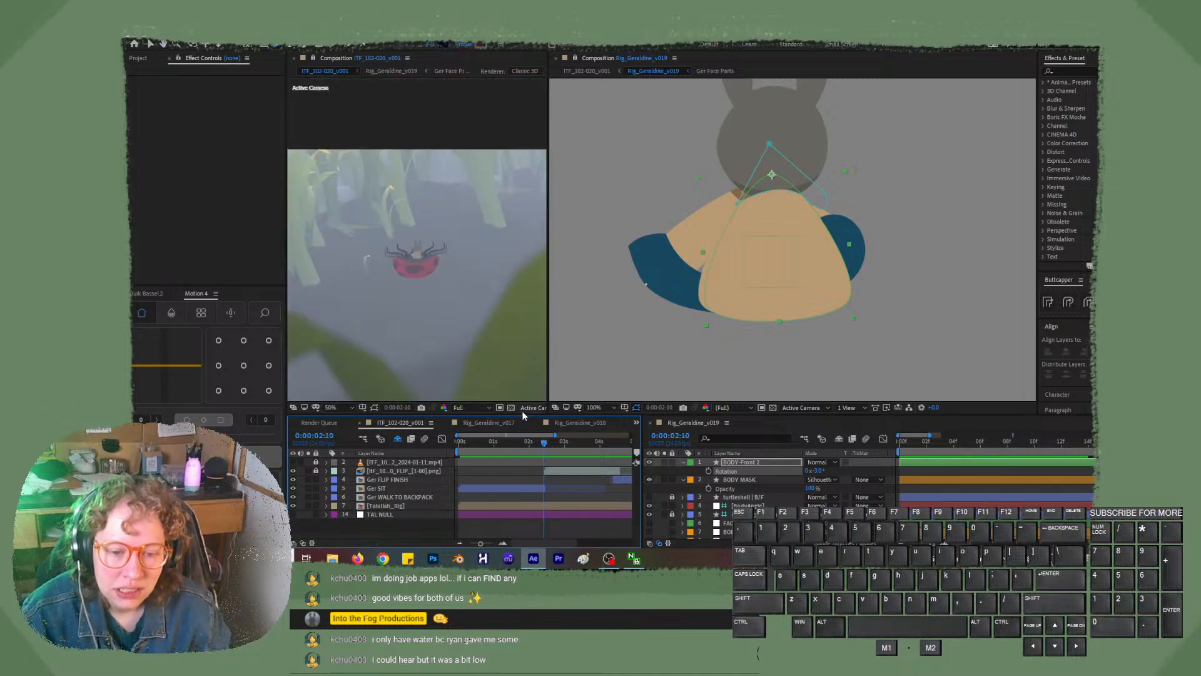
key(space)
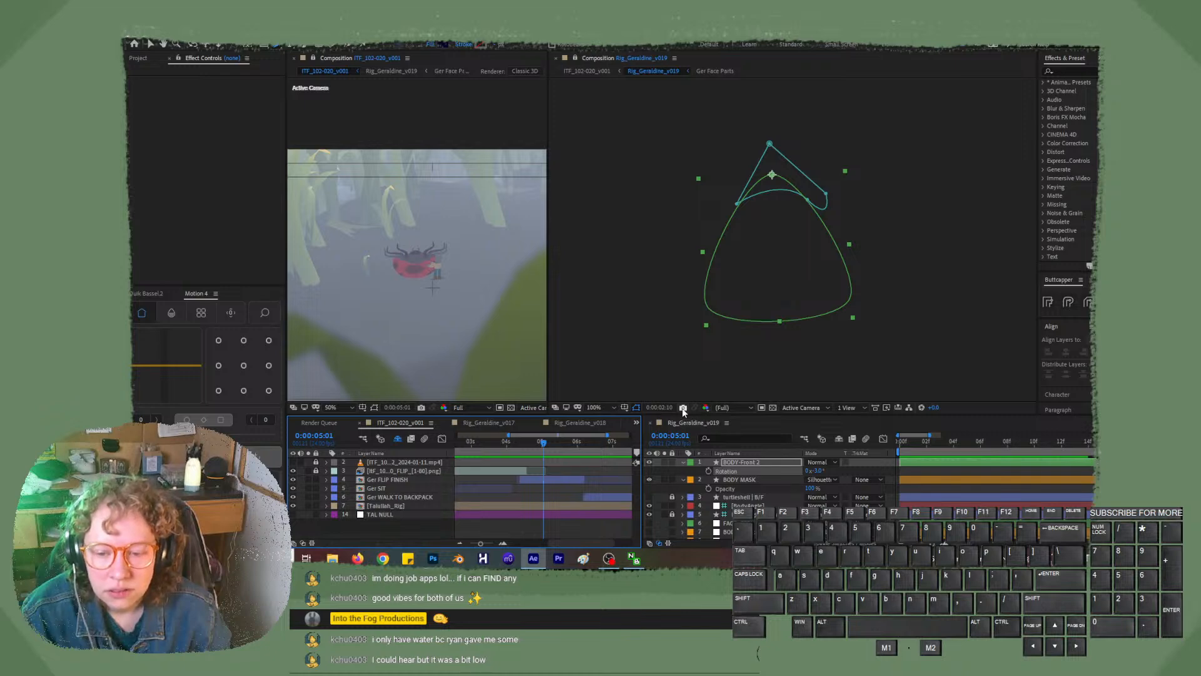
- Close the separate Rig_Geraldine_v019 viewer and timeline, and widen the ITF_102-020_v001 viewer
click(684, 414)
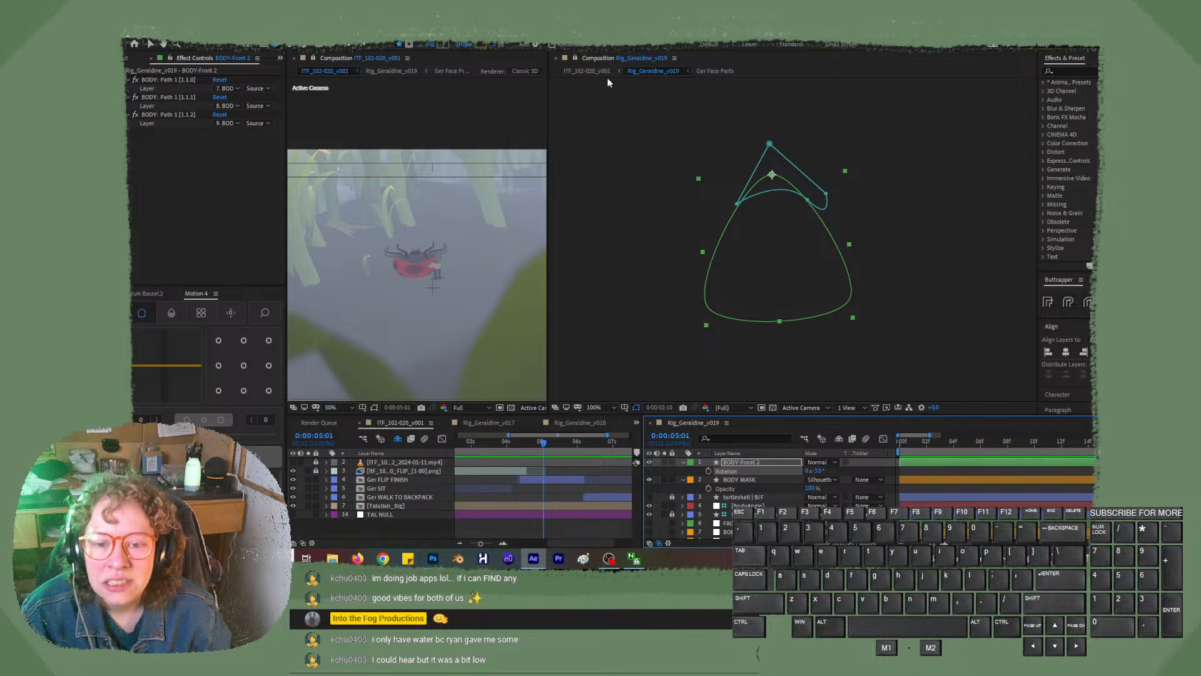
click(557, 59)
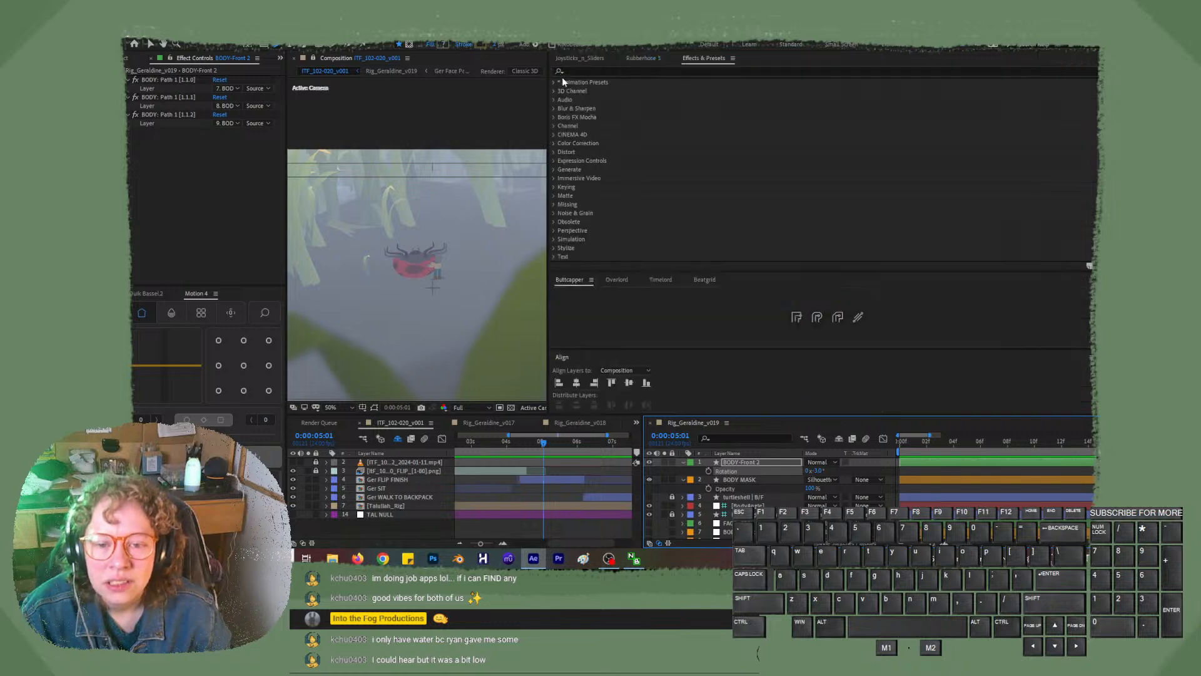
click(653, 425)
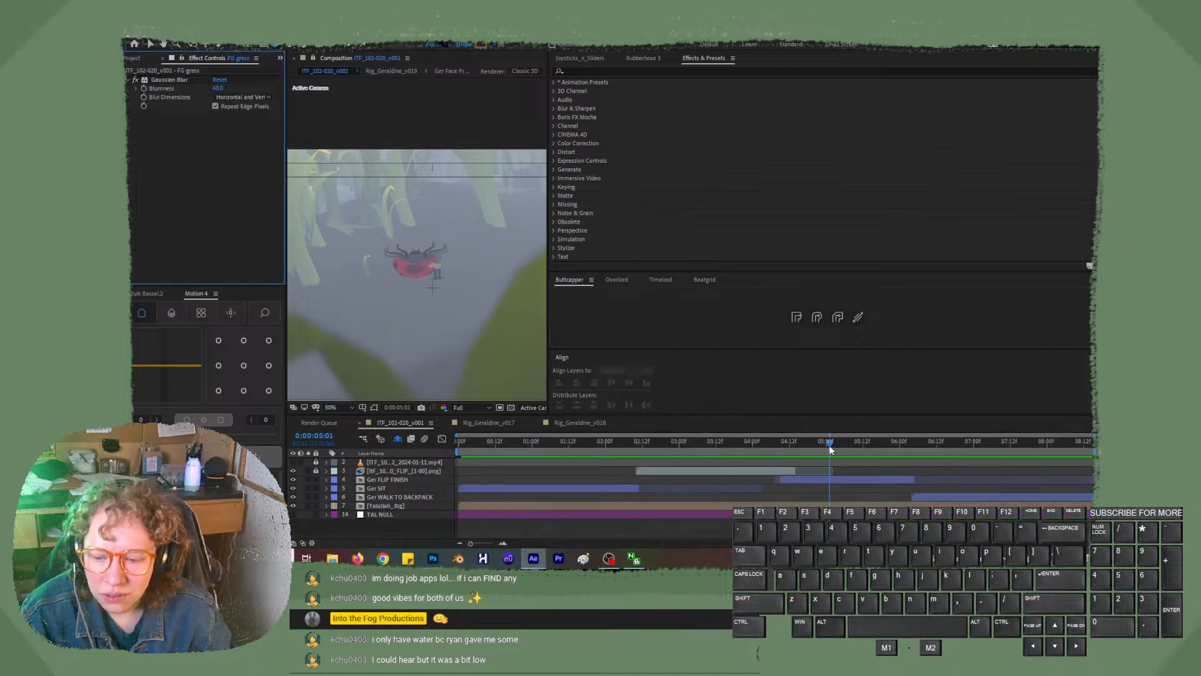
drag(831, 449, 898, 448)
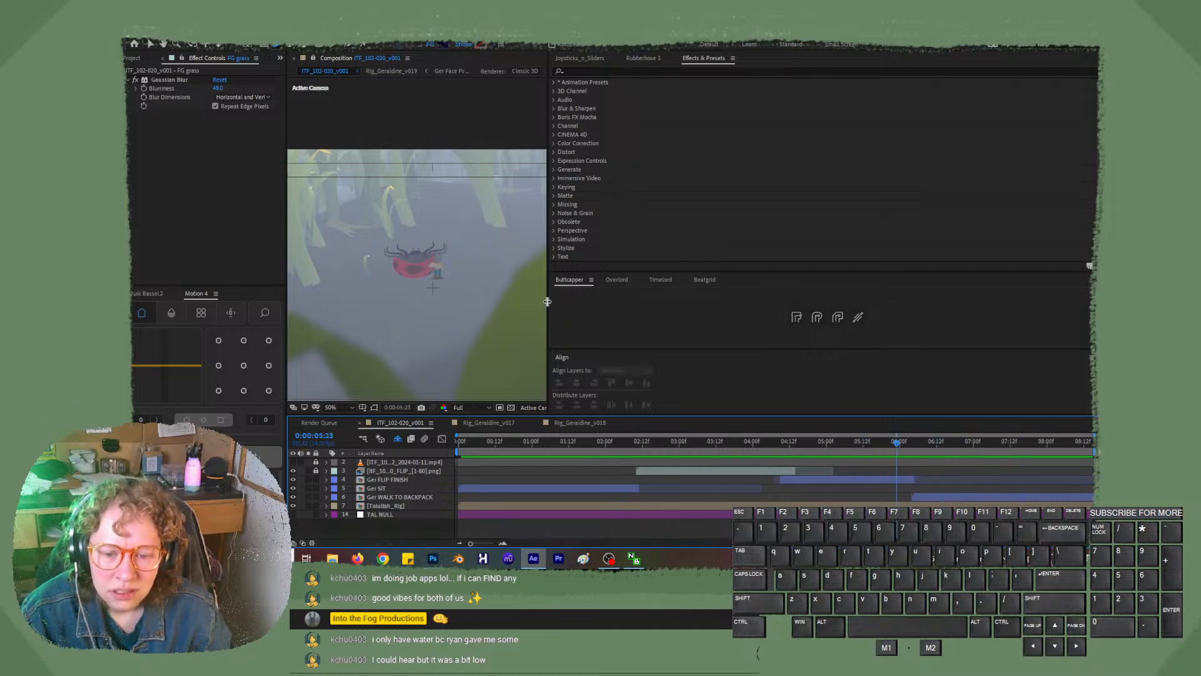
drag(547, 302, 890, 303)
- Play the shot from 0:00:02:06 and 0:00:01:13 at 200% zoom, and inspect the ladybug push around 0:00:04:11
scroll(644, 311, up, 6)
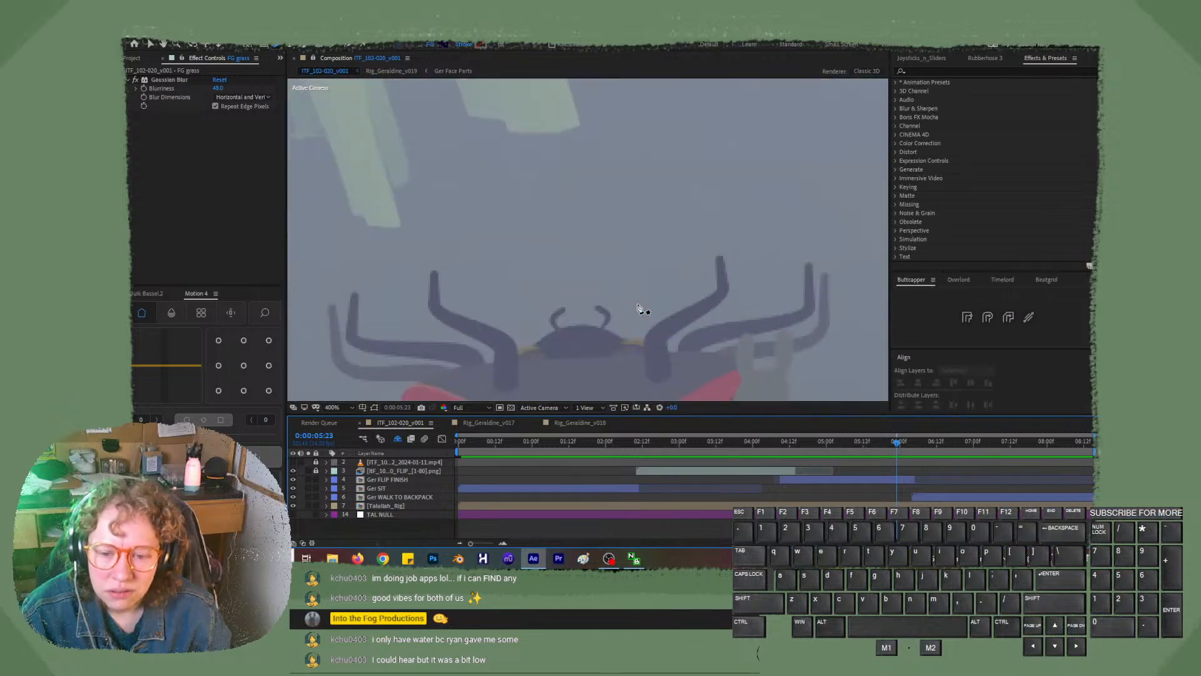
scroll(791, 338, down, 3)
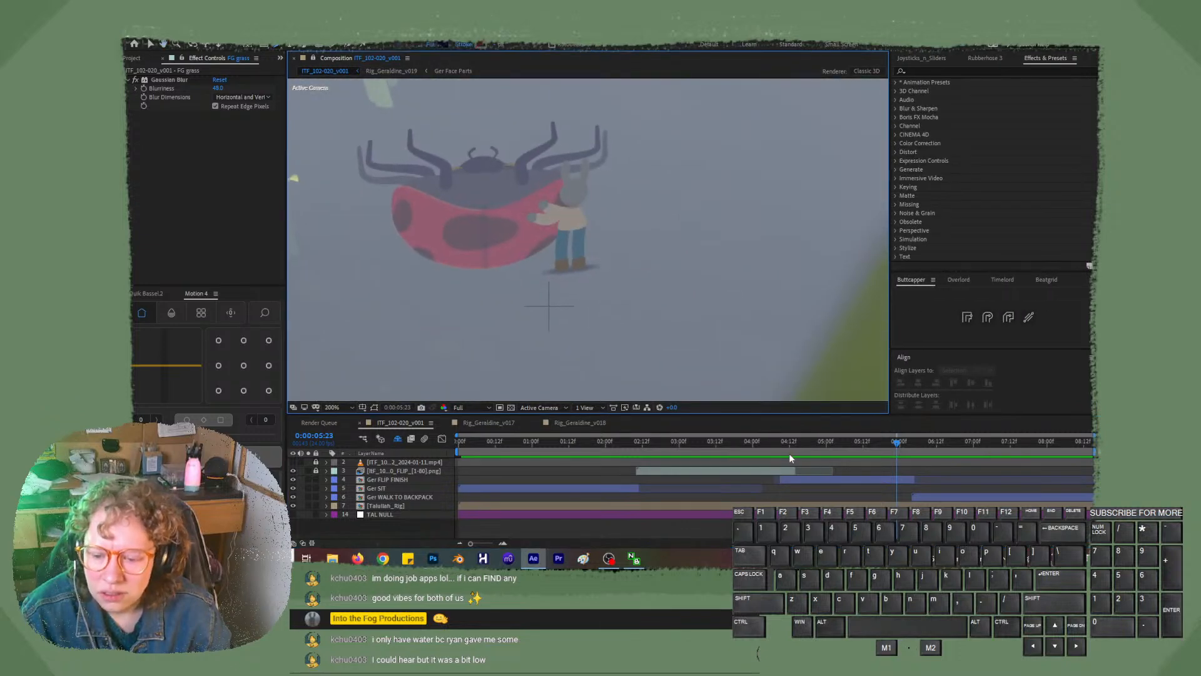
drag(766, 449, 624, 474)
key(space)
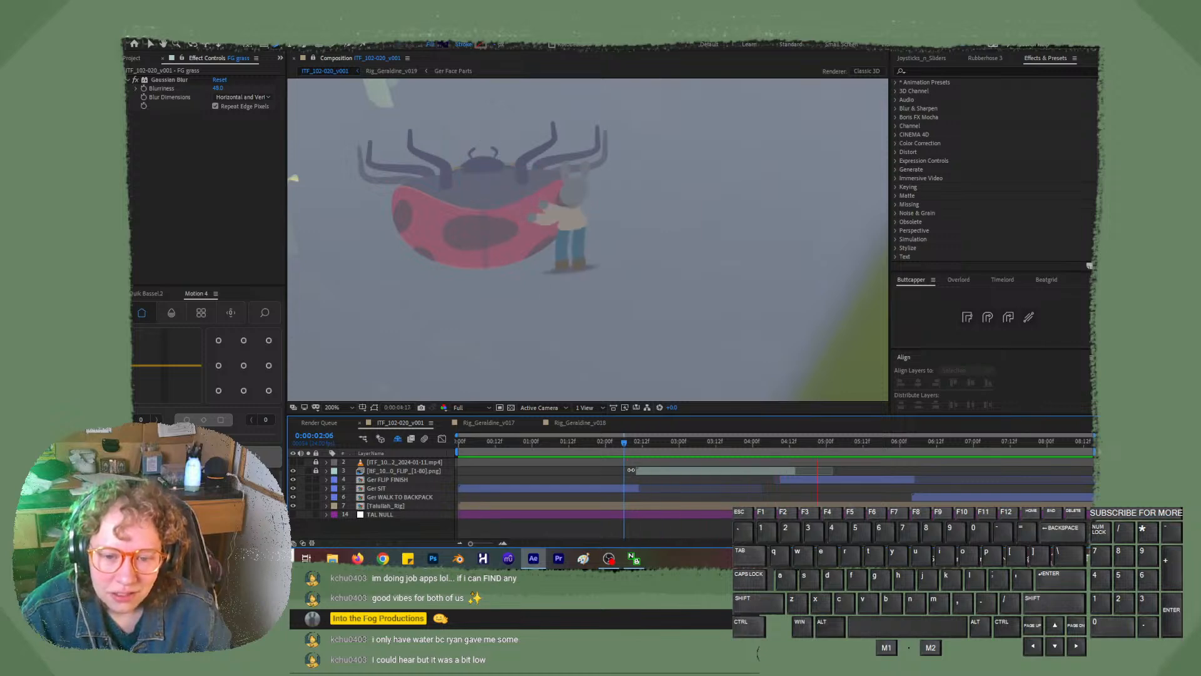
key(space)
drag(701, 446, 571, 449)
key(space)
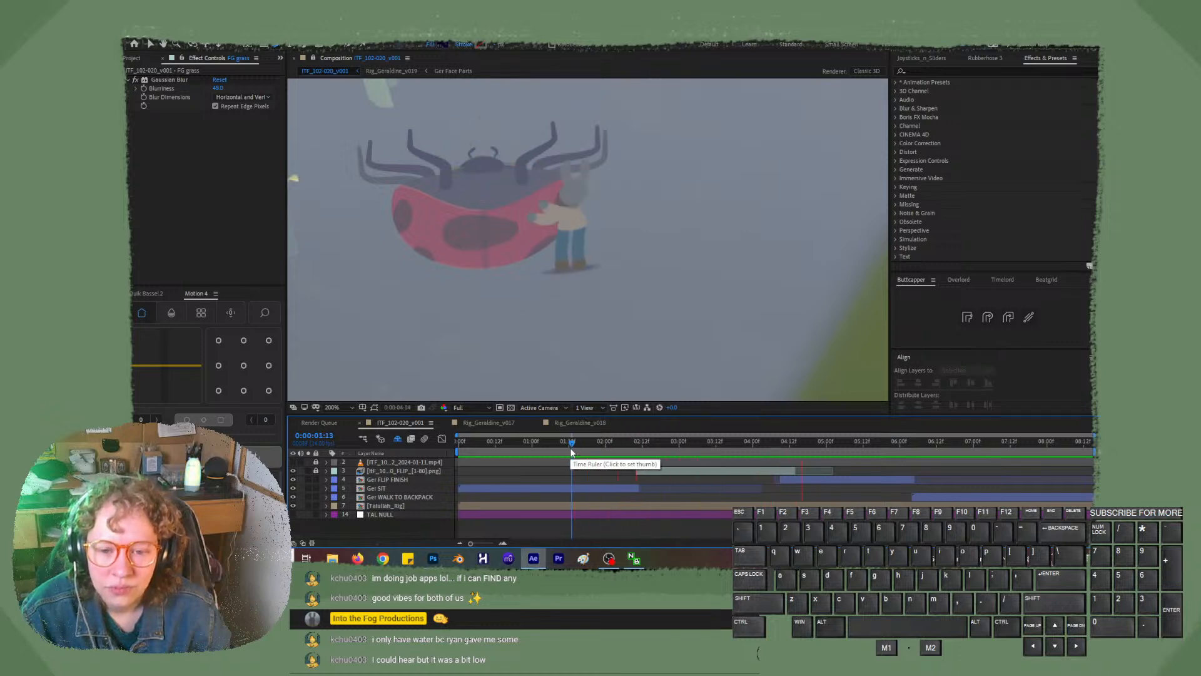
click(787, 453)
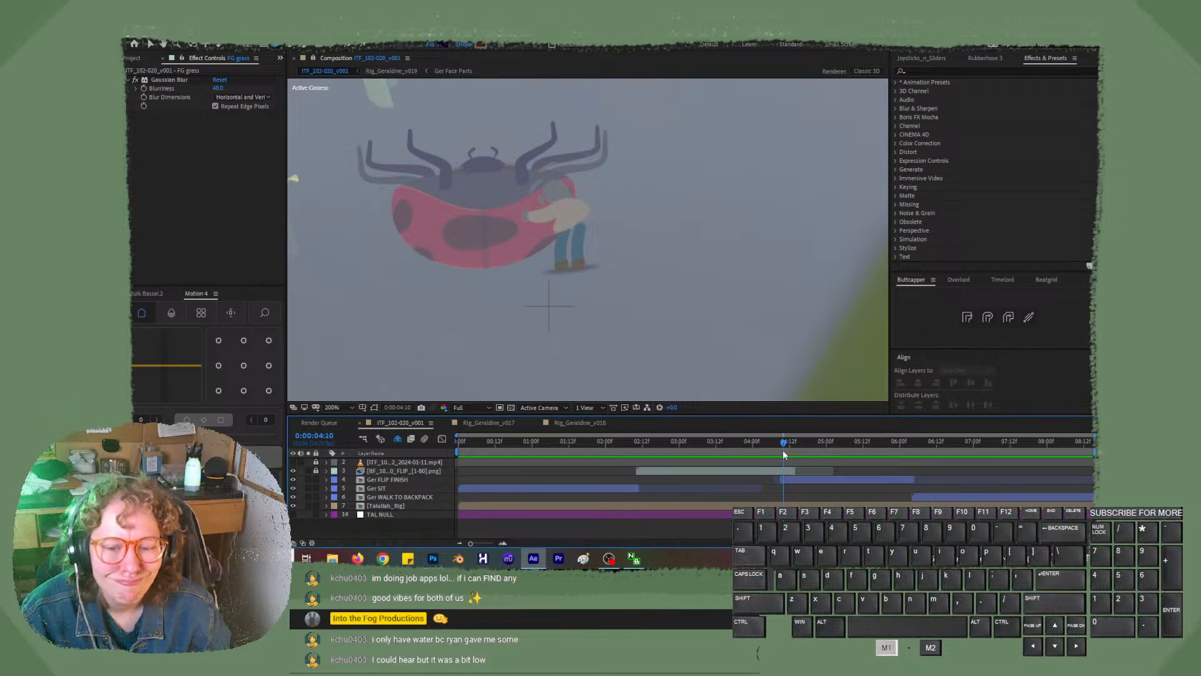
mouse_move(784, 454)
mouse_down()
mouse_move(804, 456)
mouse_move(764, 454)
mouse_move(800, 450)
mouse_move(785, 453)
mouse_up()
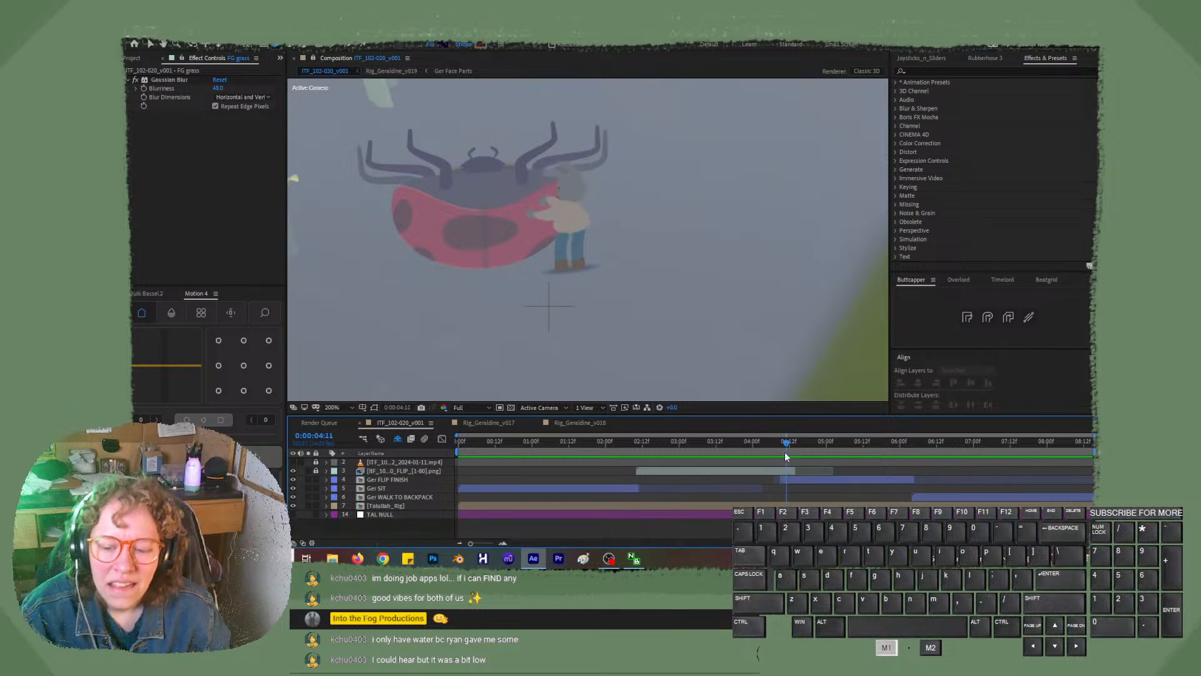
- Reveal the Opacity property of the Ger FLIP FINISH layer and add the switches column to the timeline
click(789, 480)
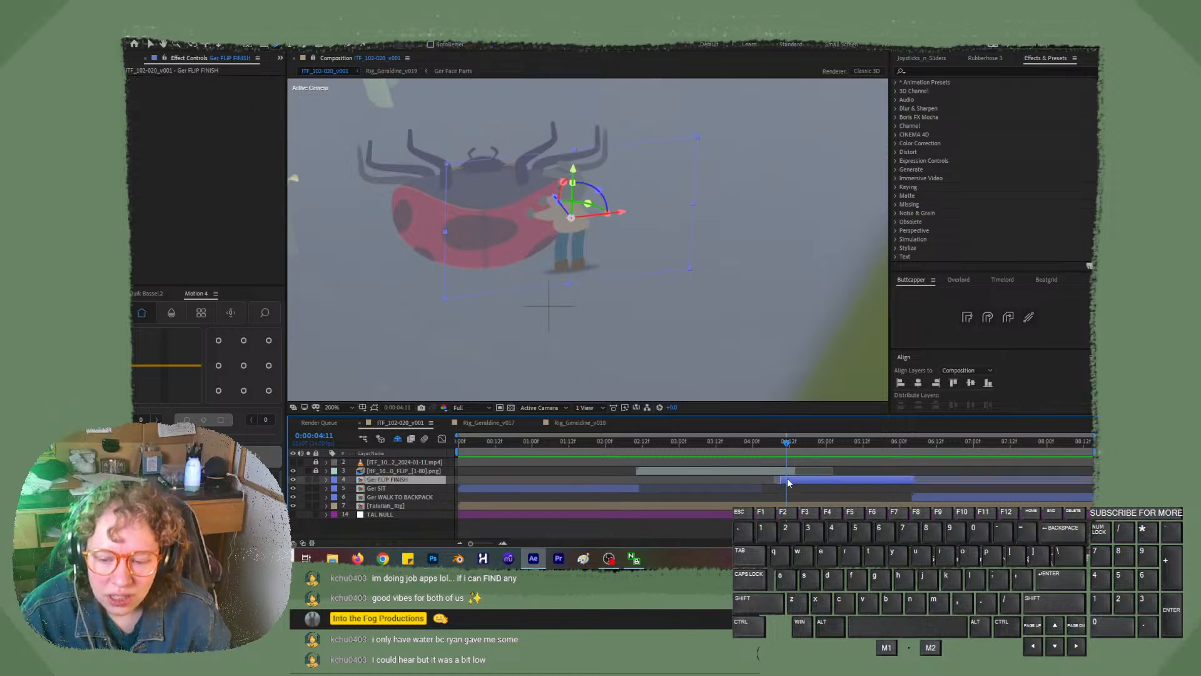
scroll(611, 309, up, 4)
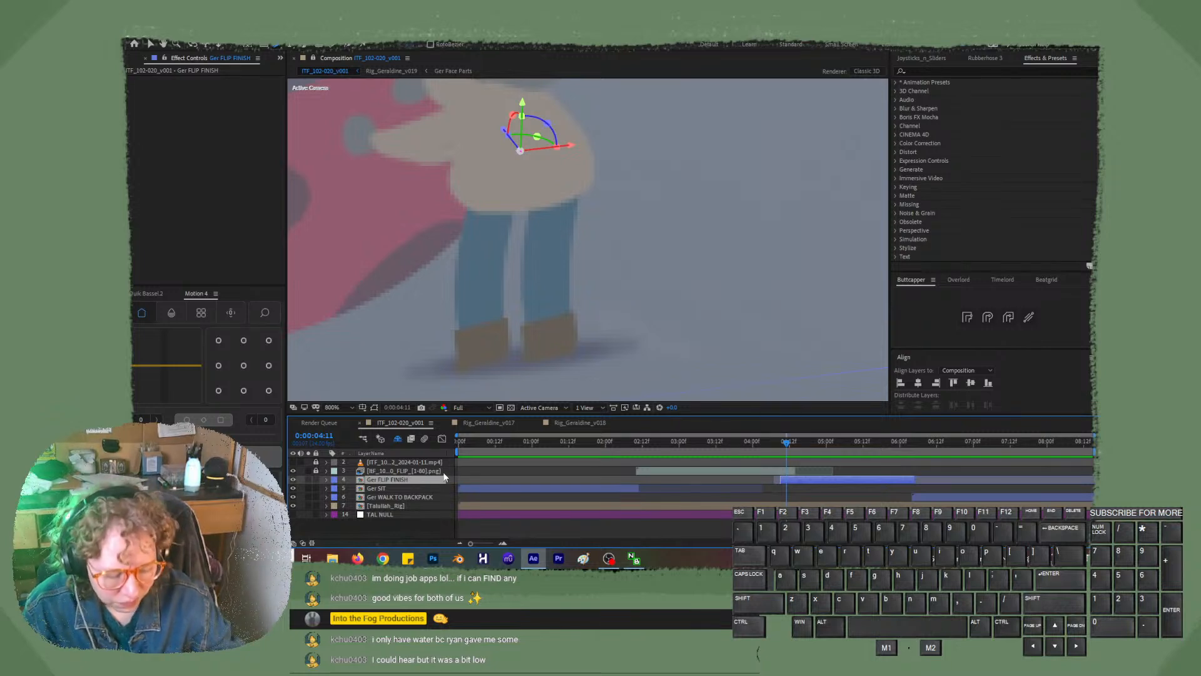
key(t)
right_click(424, 488)
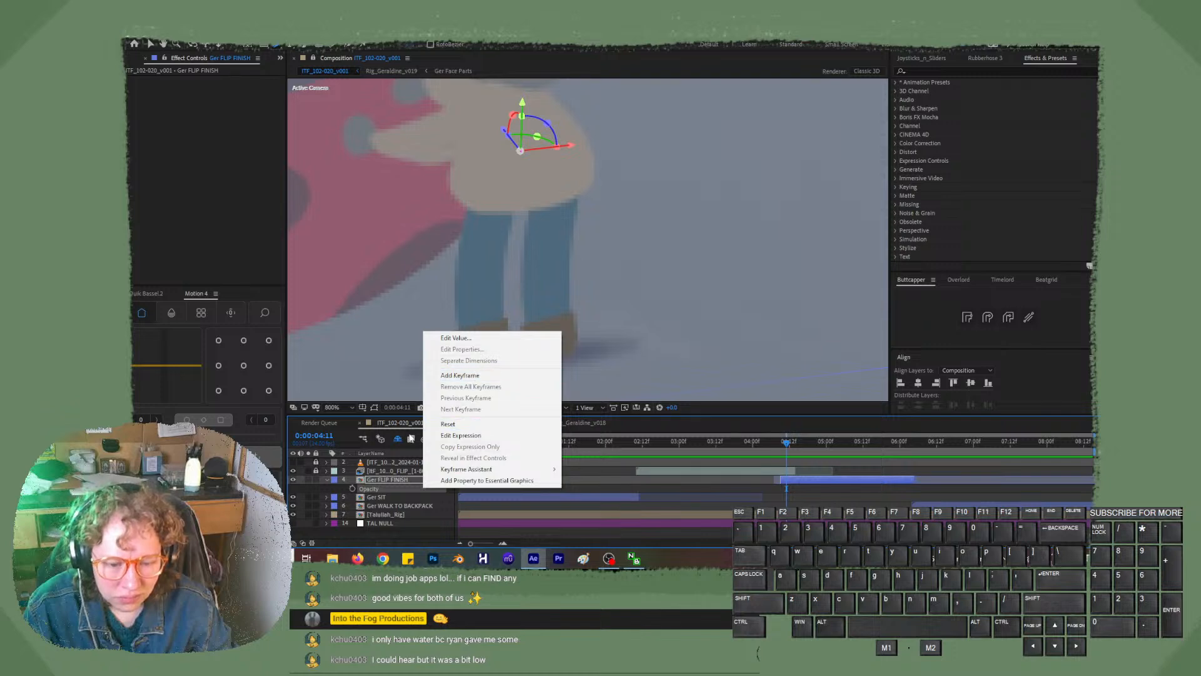
click(410, 454)
right_click(410, 455)
mouse_move(466, 485)
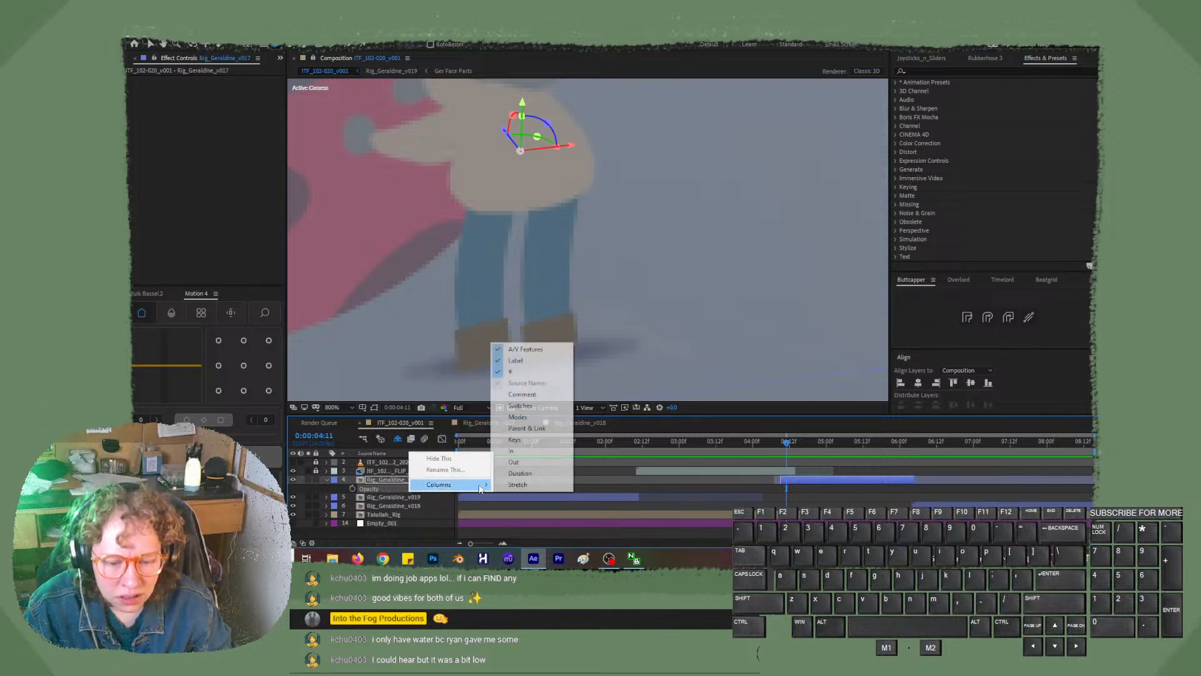
click(550, 413)
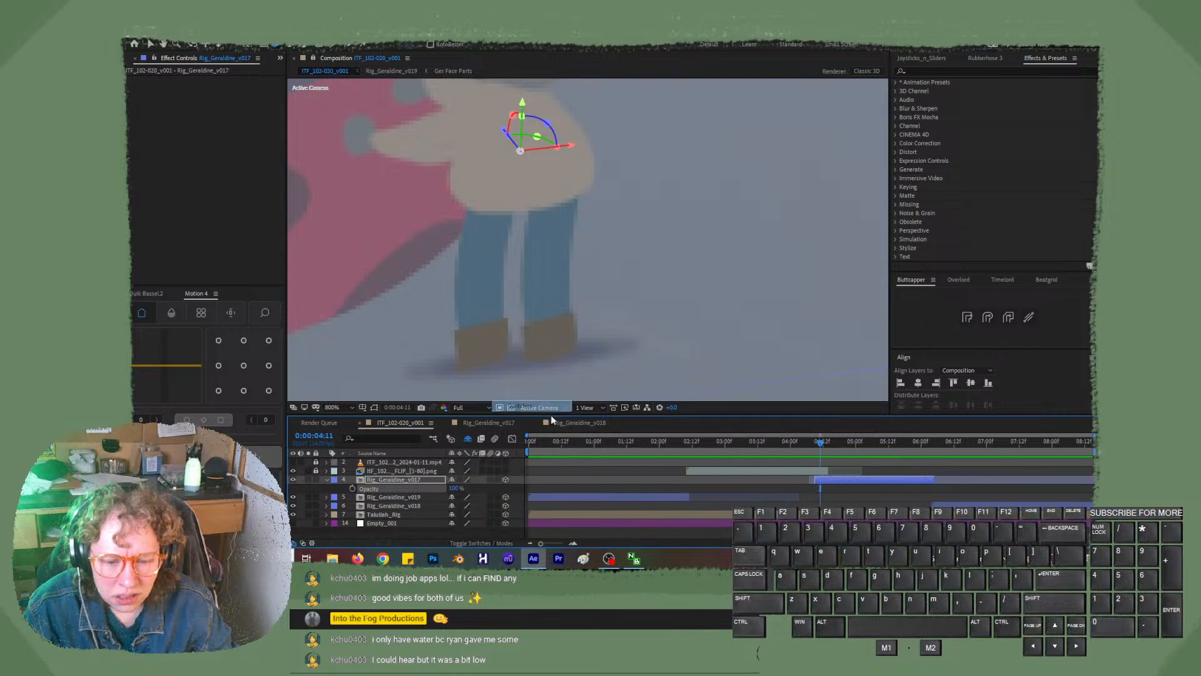
- Unlock the FLIP_[1-80].png sequence layer and reveal its Opacity property, showing the whole pushing pose
click(419, 469)
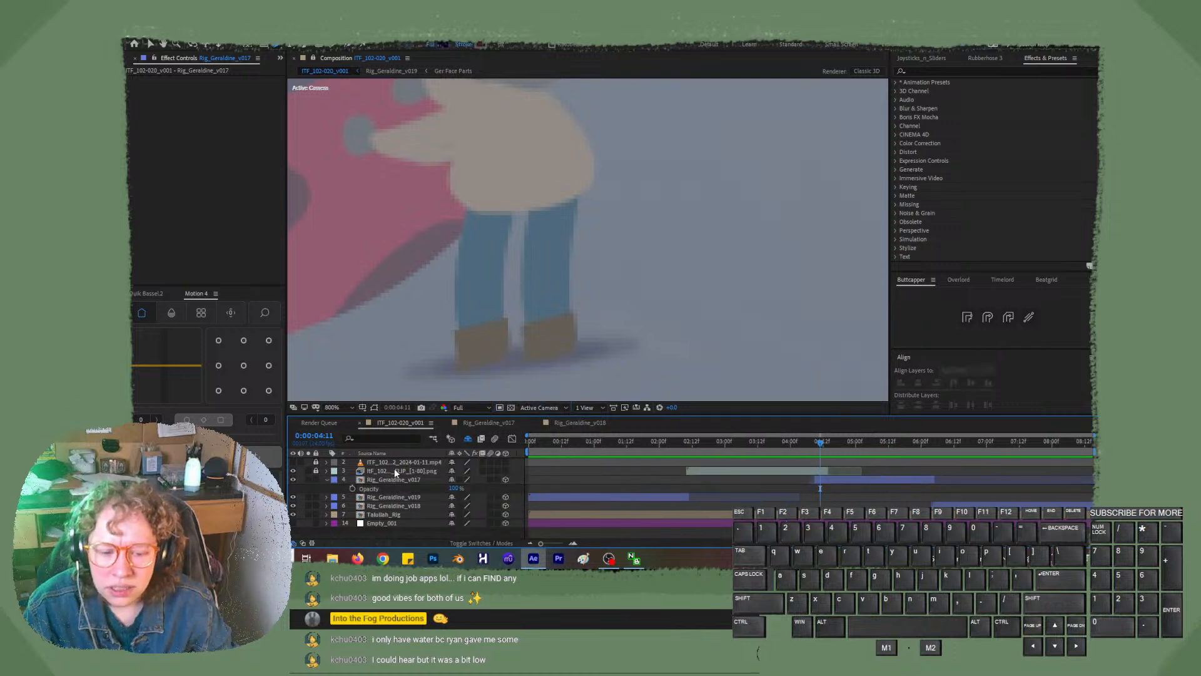
click(393, 472)
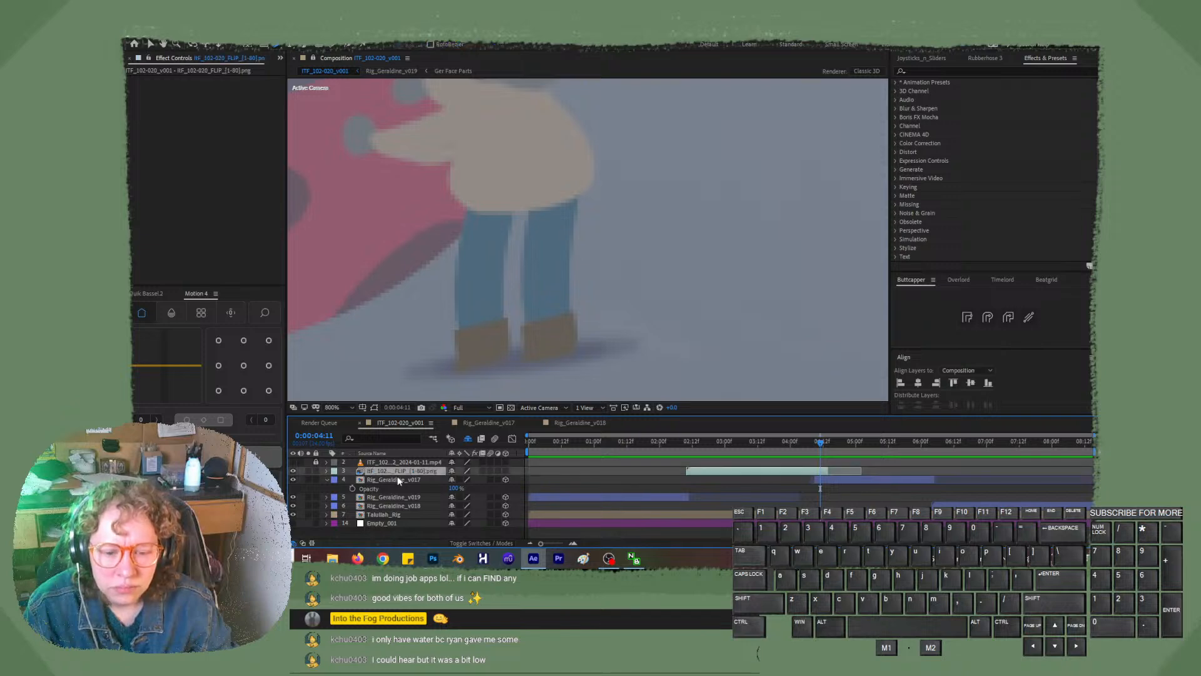
key(t)
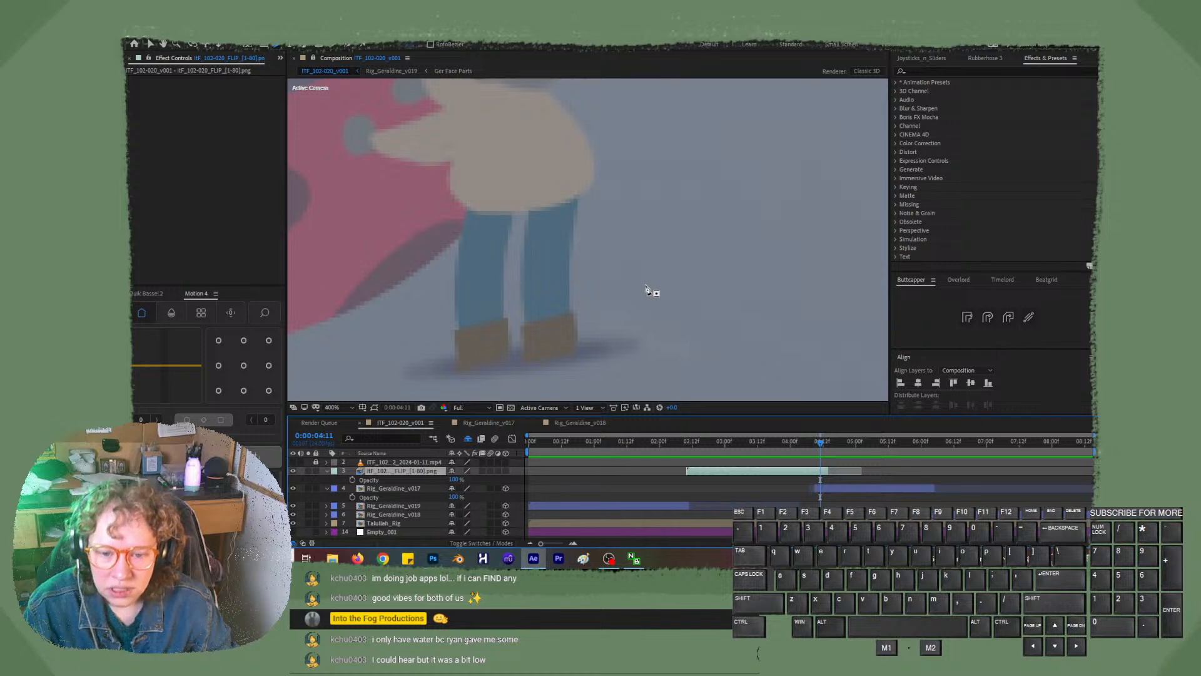
key(comma)
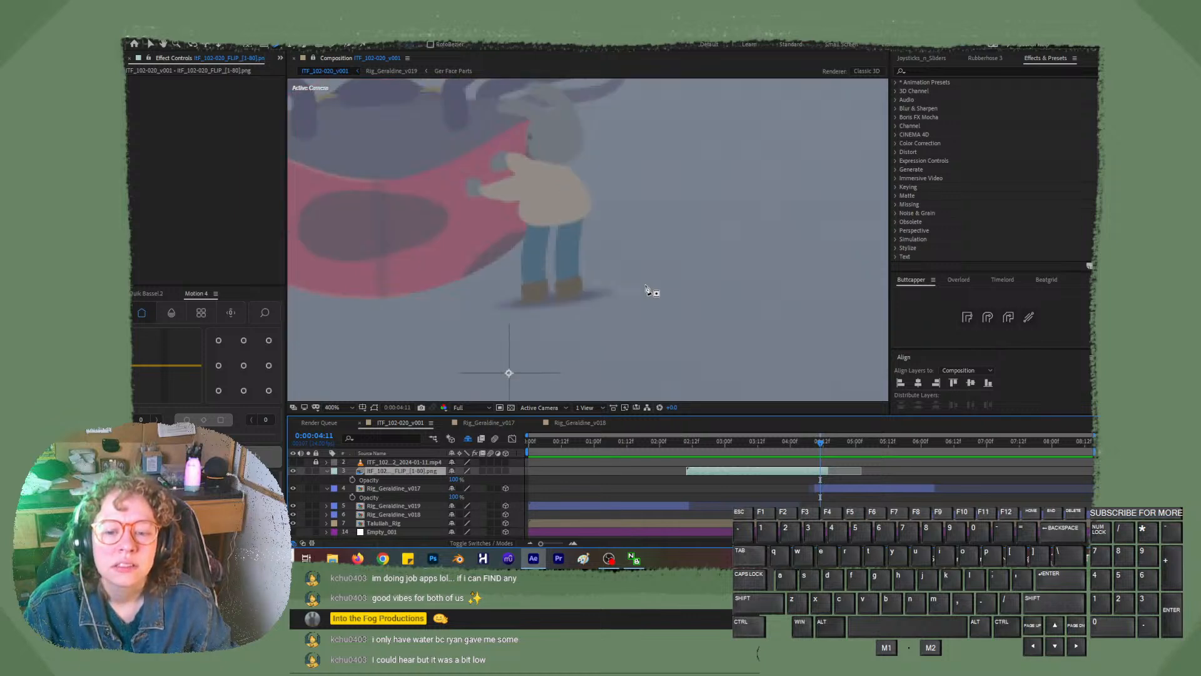
- Check which source composition the Ger FLIP FINISH layer uses, comparing layer and source names, and bring up the project's item list
click(413, 487)
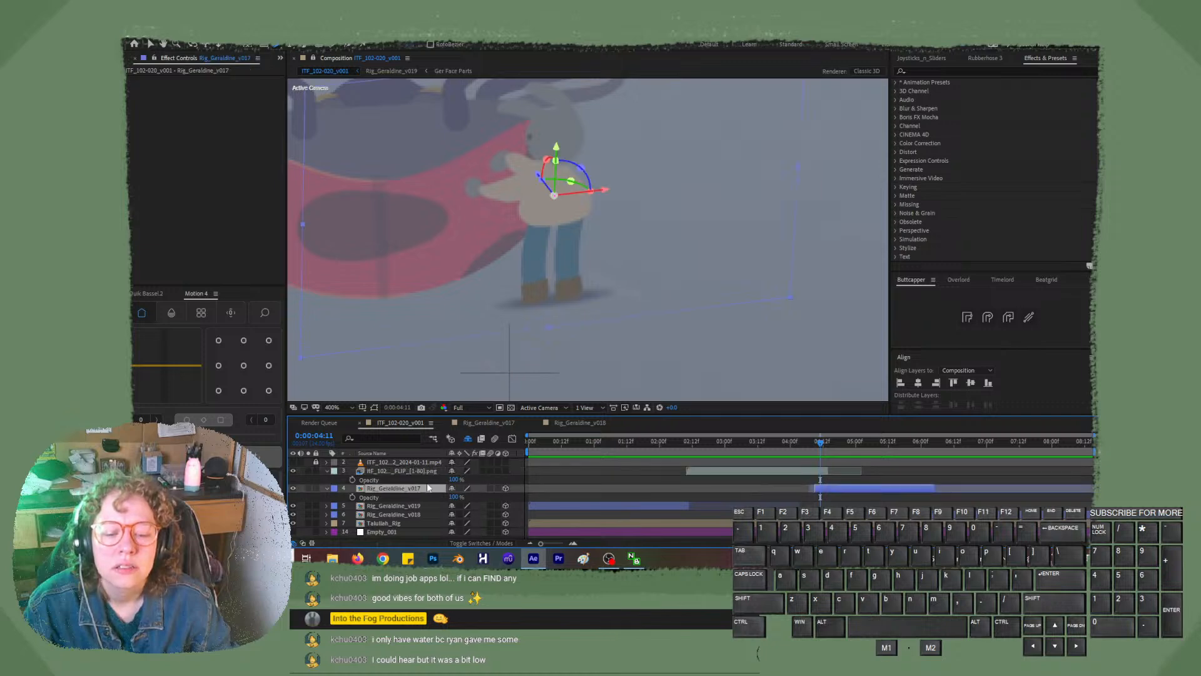
click(489, 423)
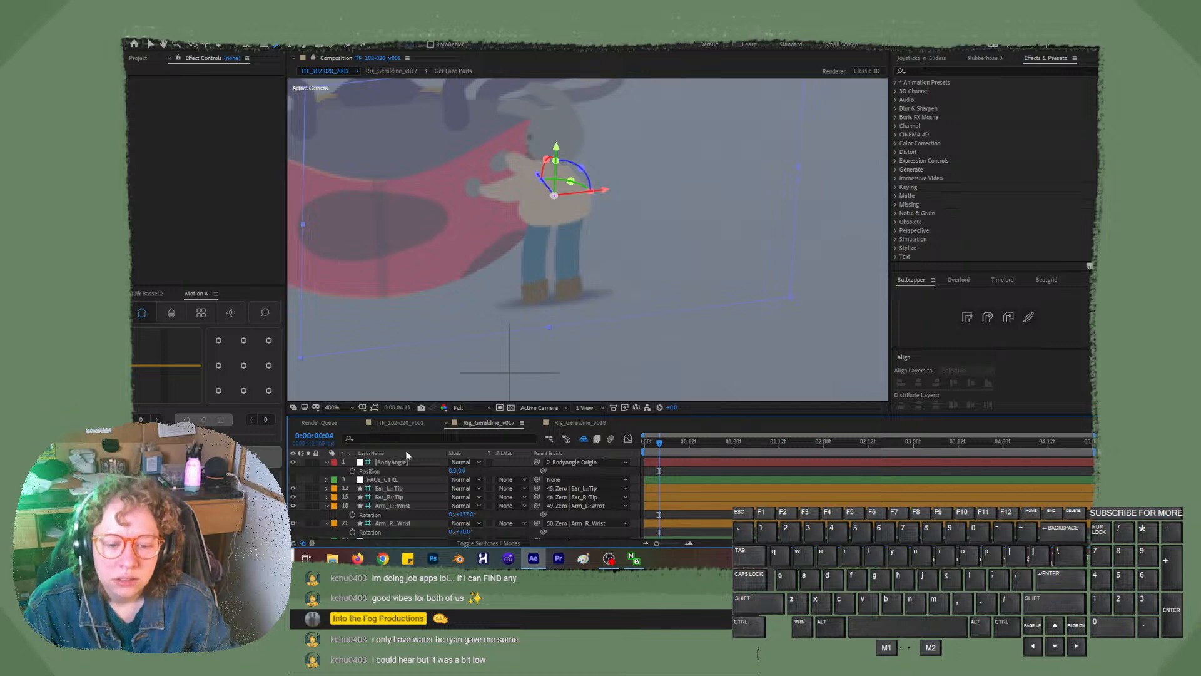
click(402, 423)
click(389, 452)
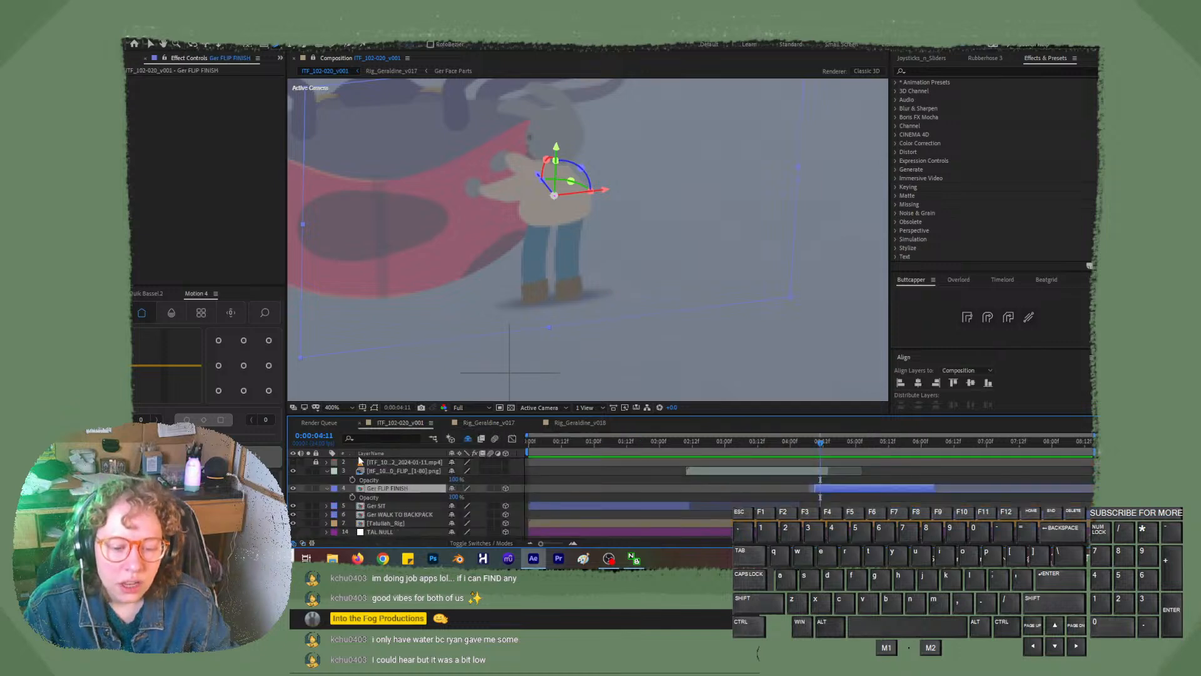
click(383, 453)
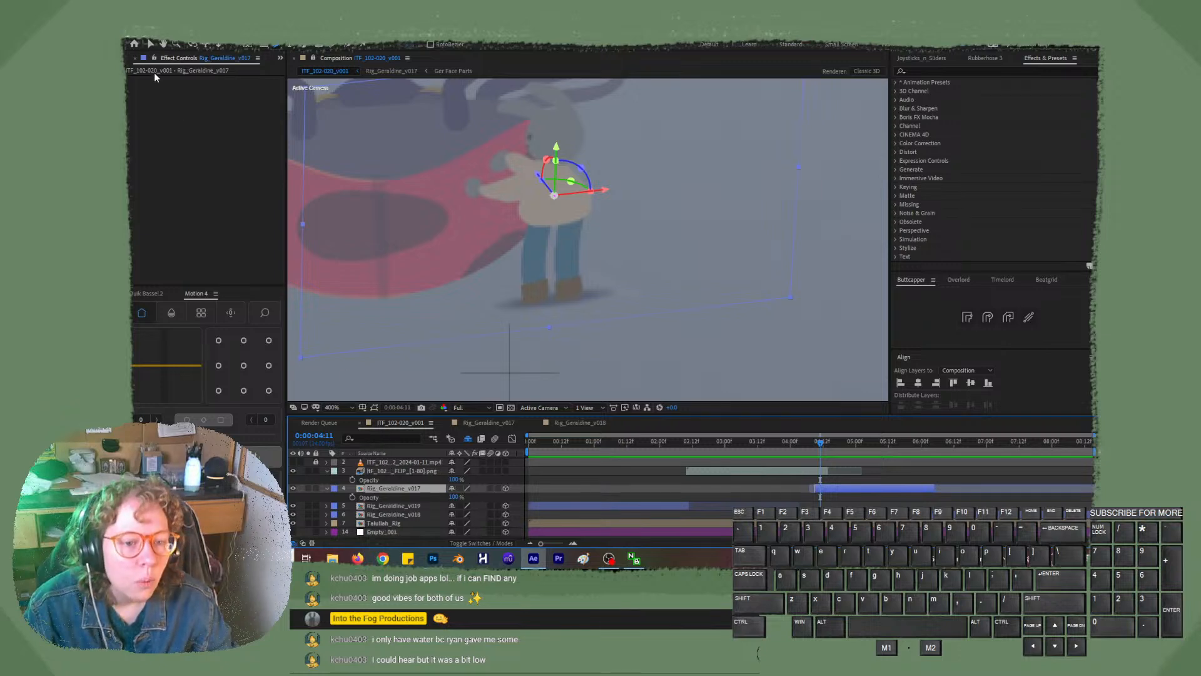
click(280, 60)
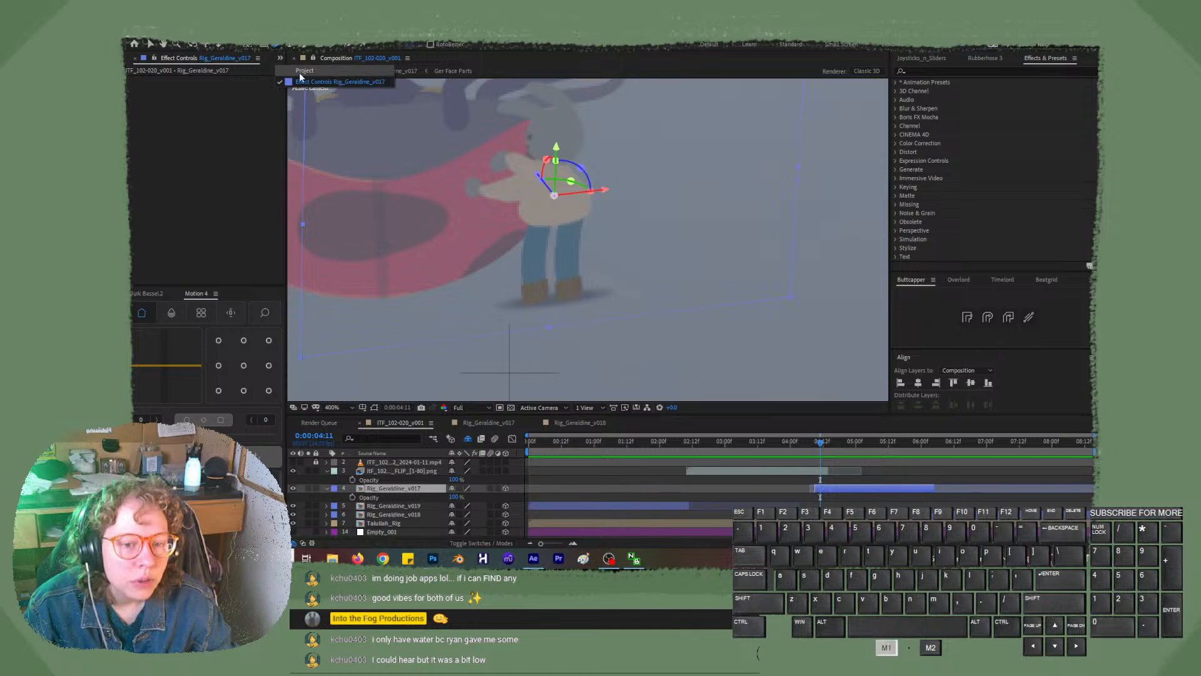
click(297, 72)
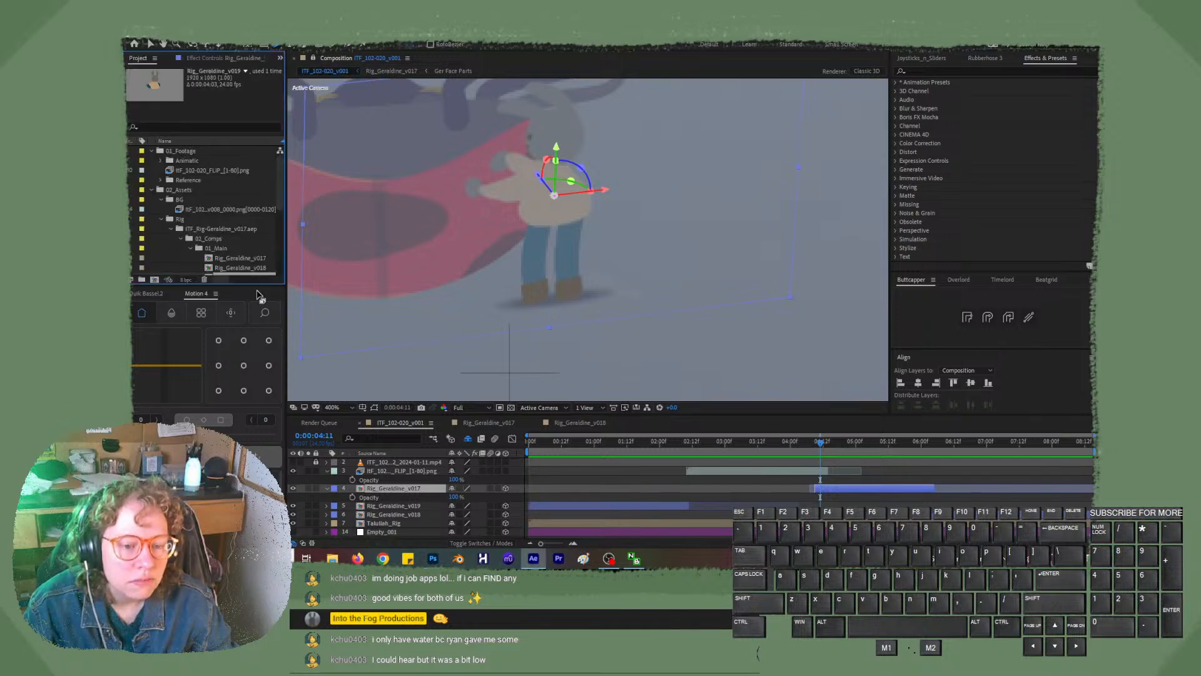
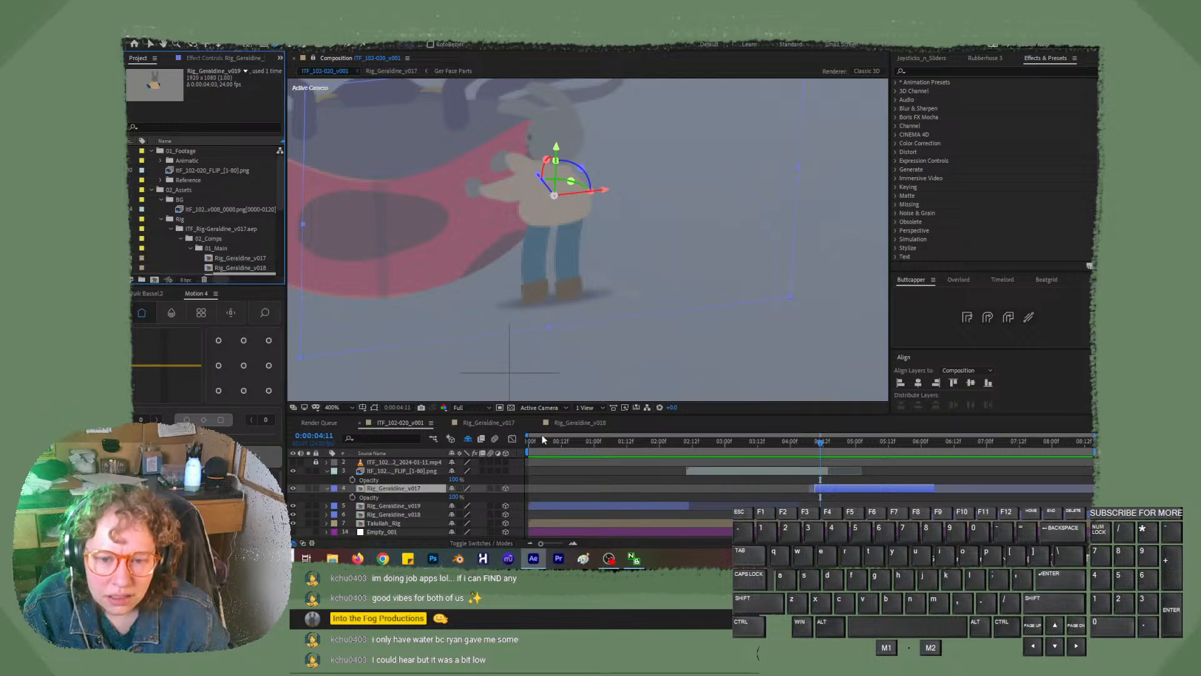
- Open Rig_Geraldine_v017 in a separate viewer beside the ITF_102-020_v001 viewer, widen the shot viewer, and save the project
click(475, 407)
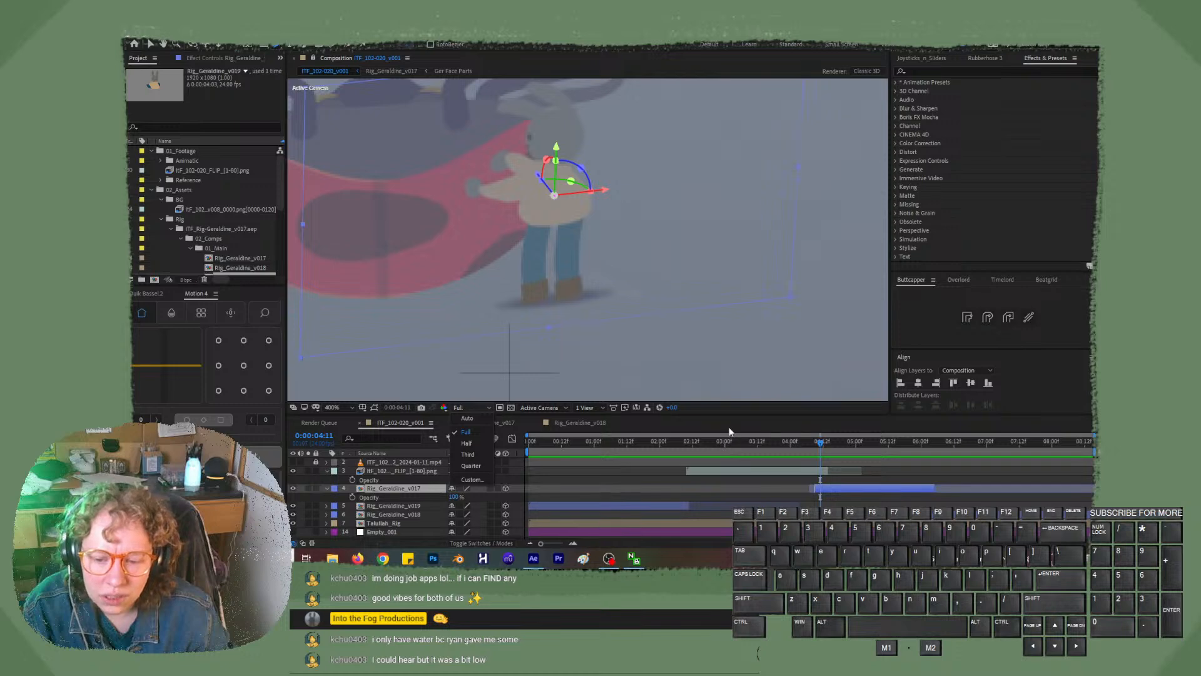
click(730, 426)
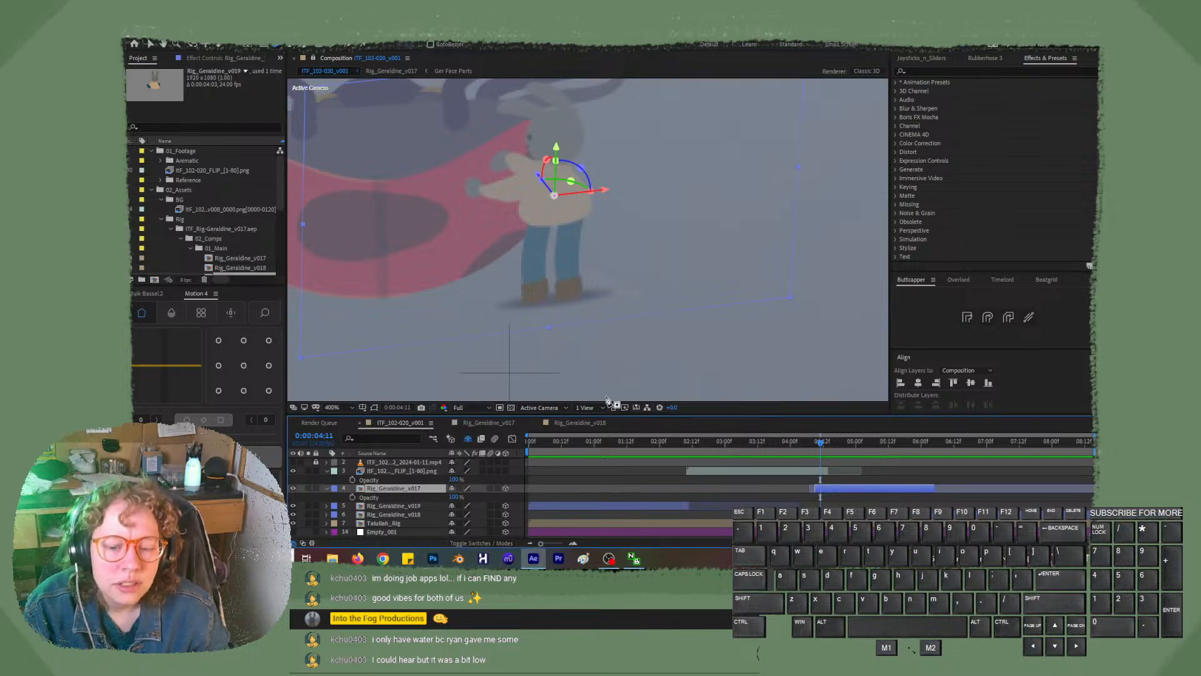
double_click(386, 487)
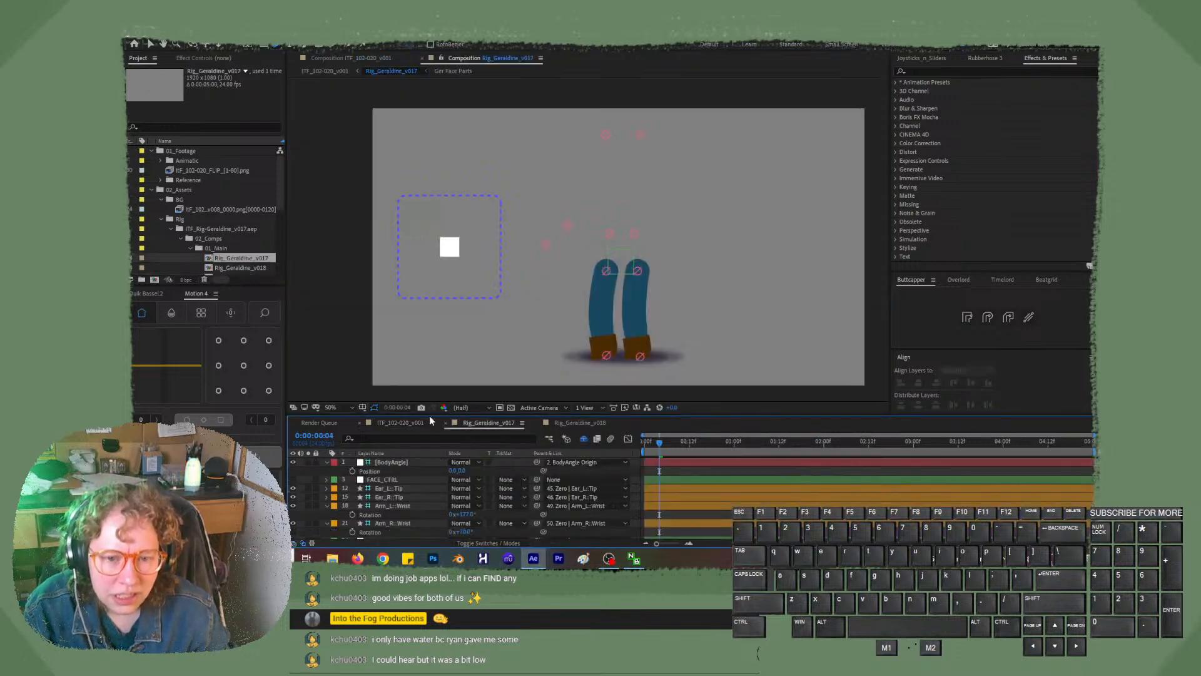
drag(475, 61, 1090, 266)
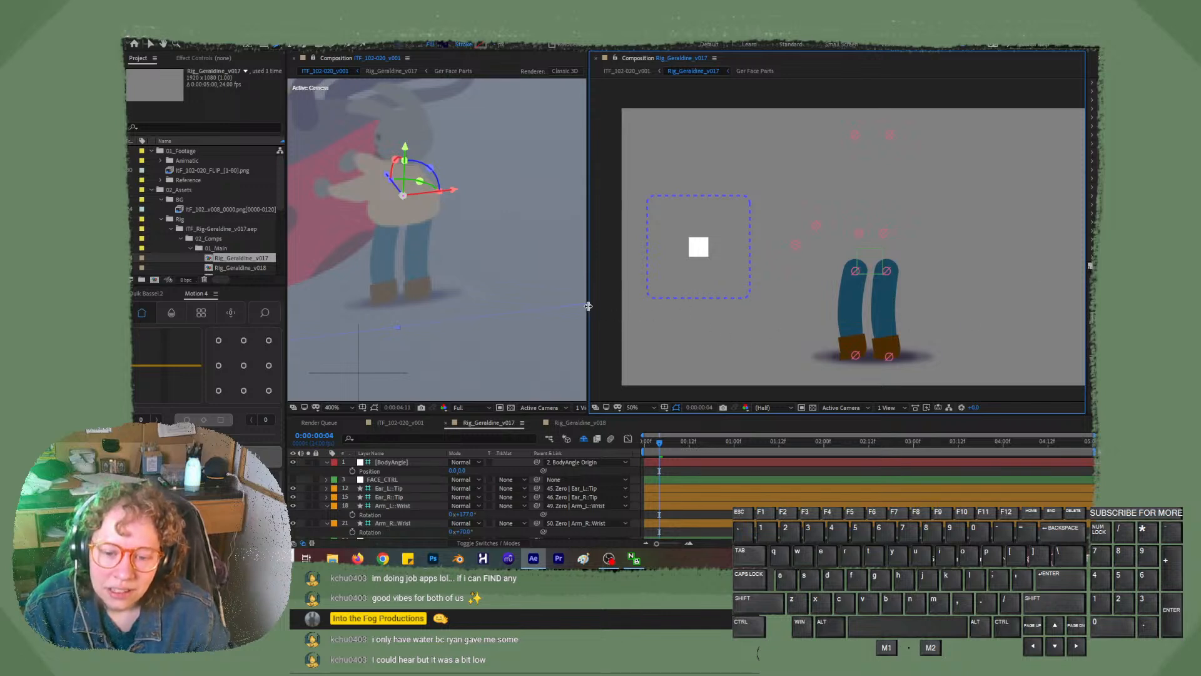
drag(588, 311, 645, 311)
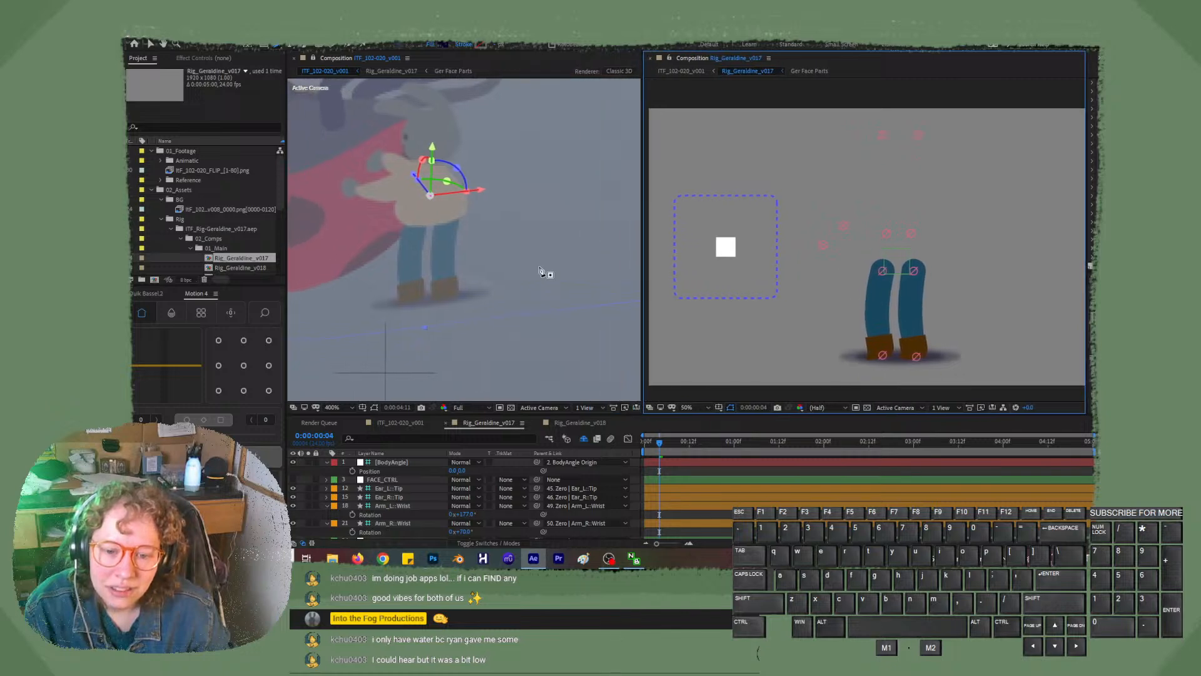
key(space)
drag(525, 217, 563, 293)
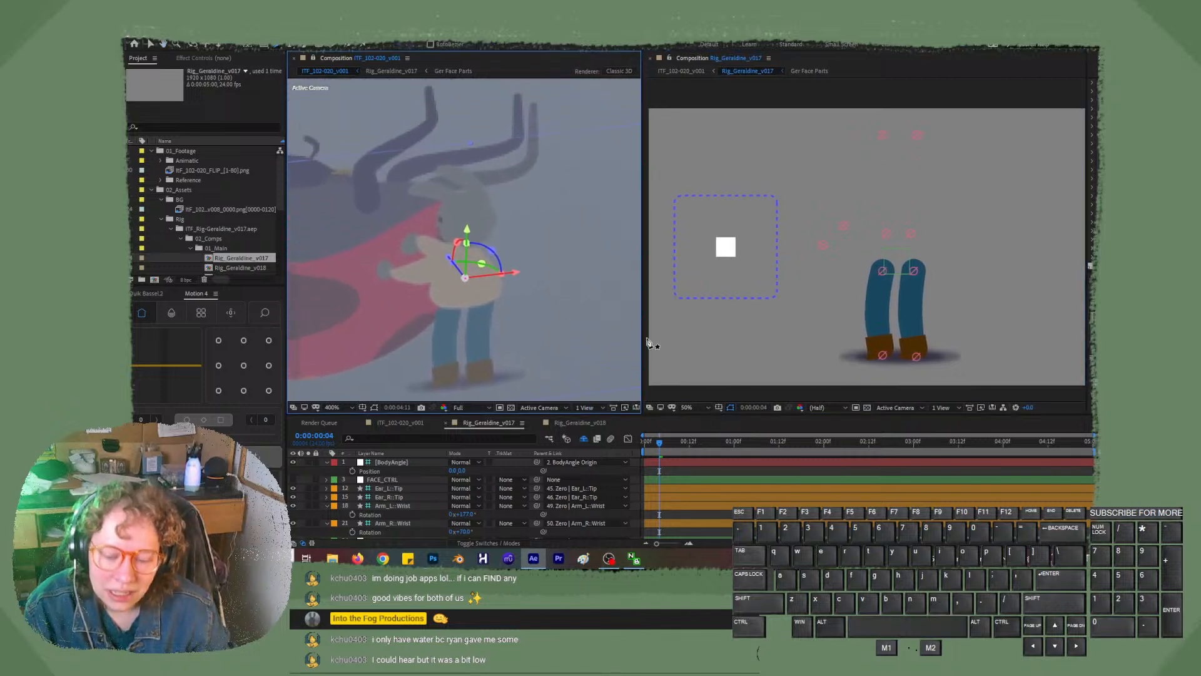
key(ctrl+s)
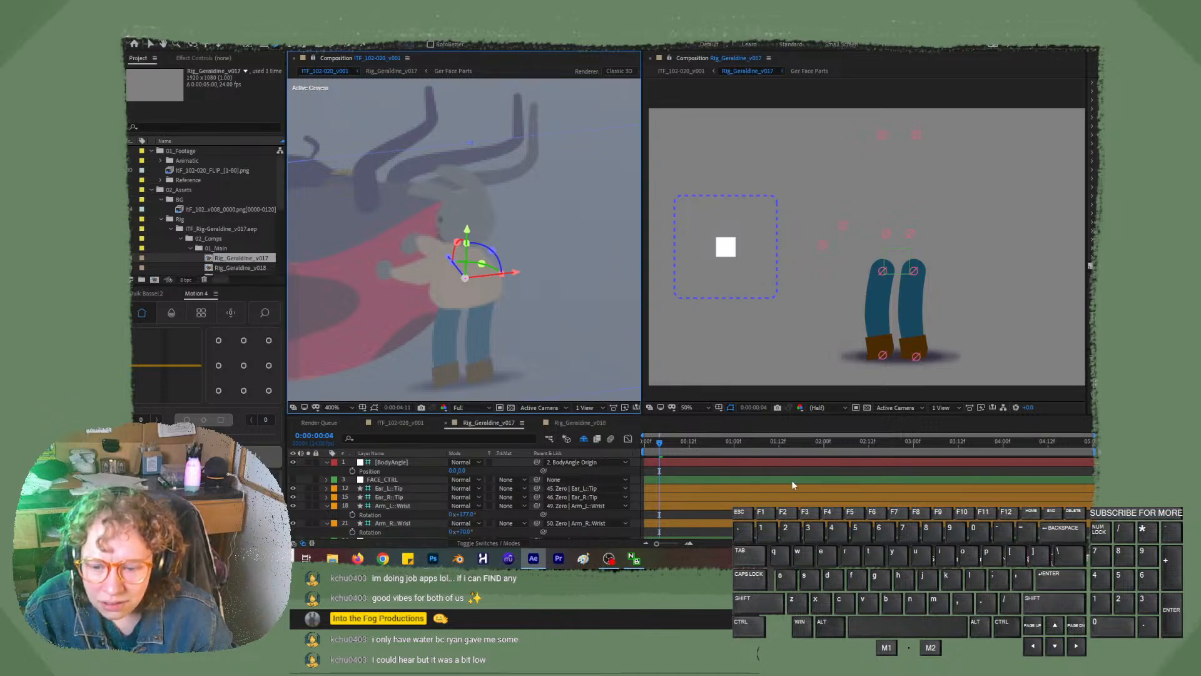
- Show the hidden shy layers in Rig_Geraldine_v017, try unlocking the head and body layers, and undo the unlocking
click(661, 452)
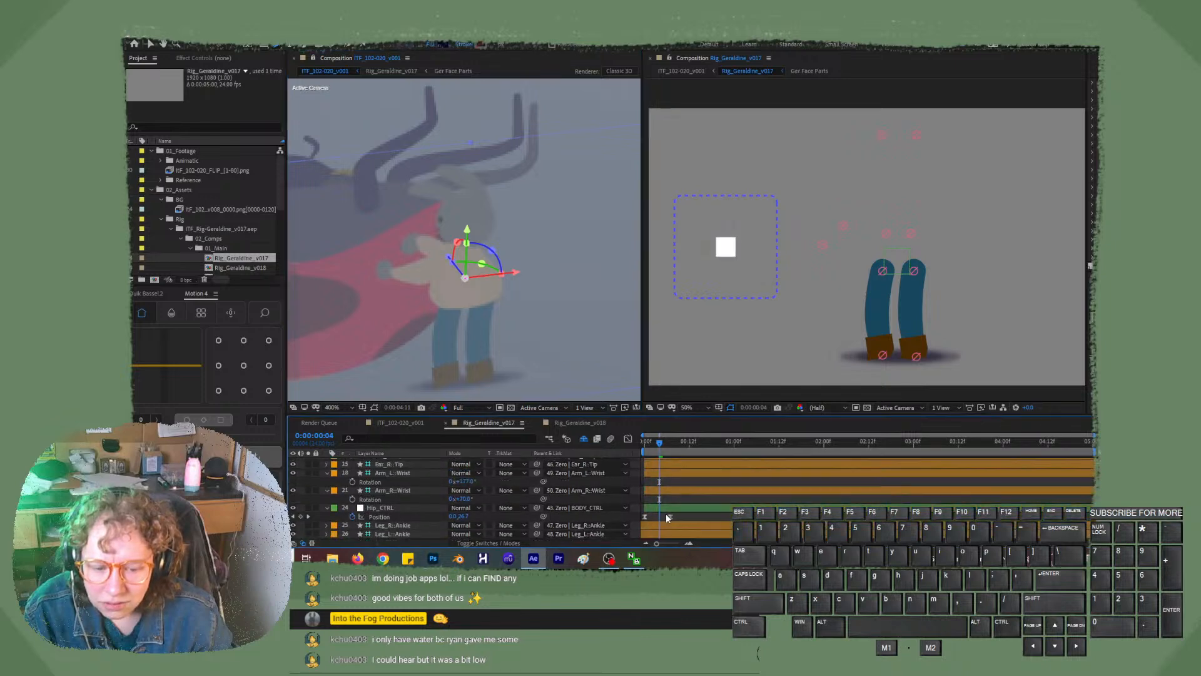
click(585, 440)
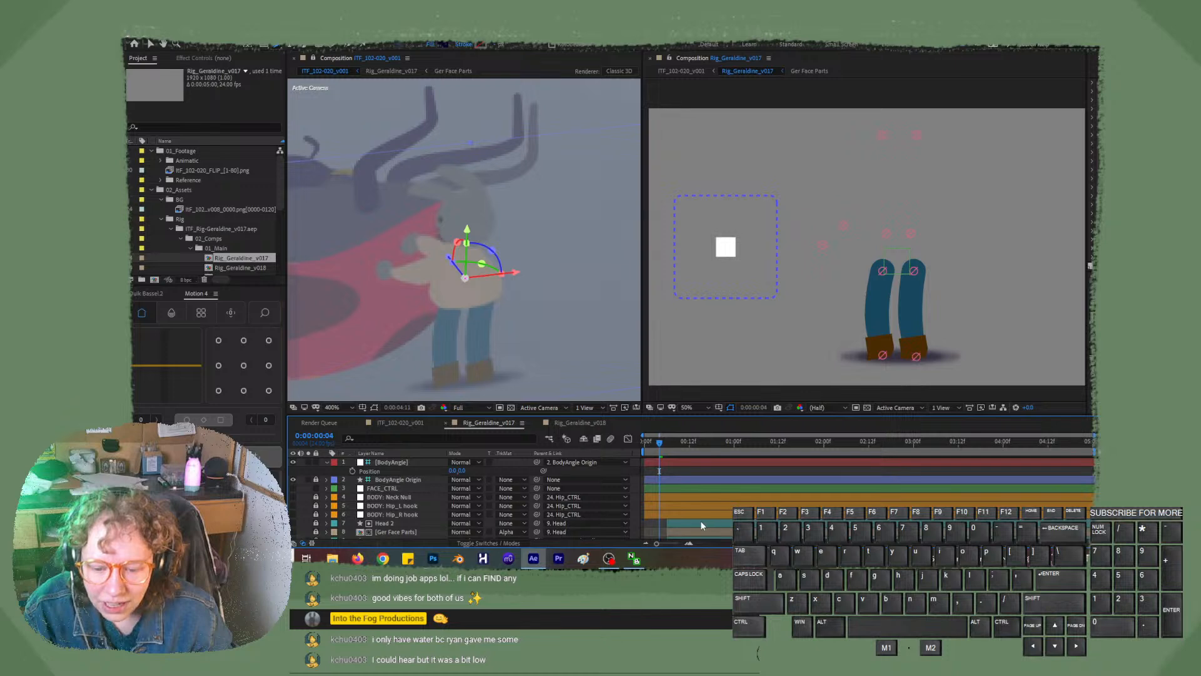
scroll(701, 526, down, 2)
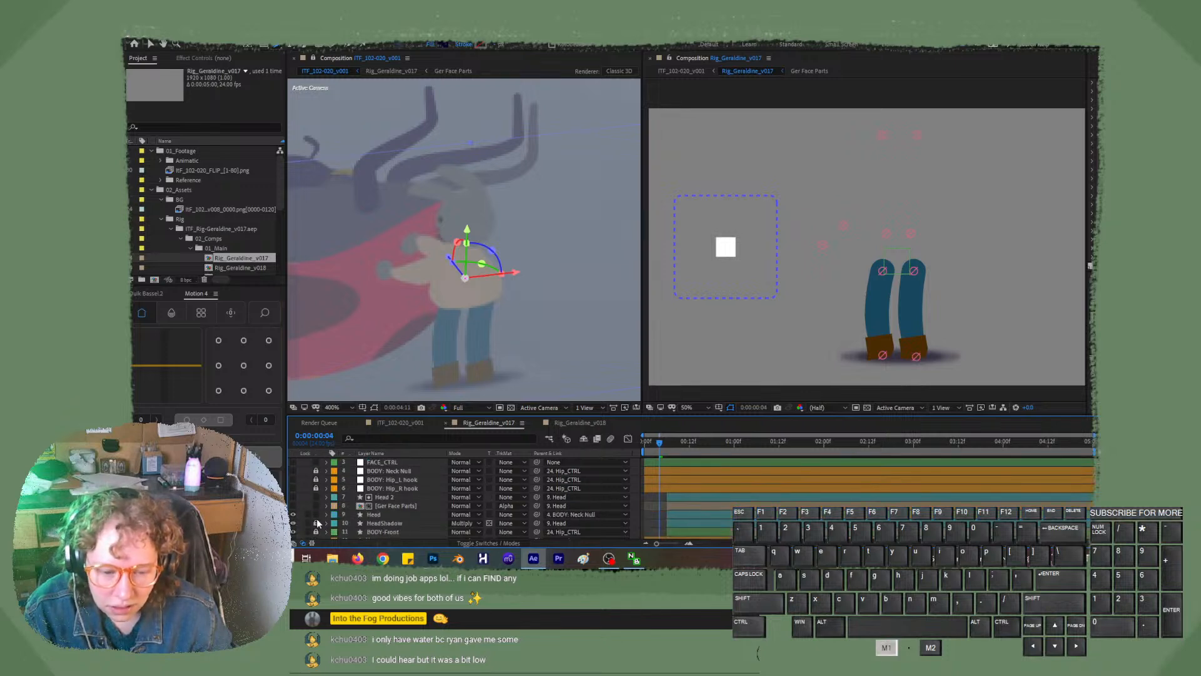
scroll(319, 535, down, 2)
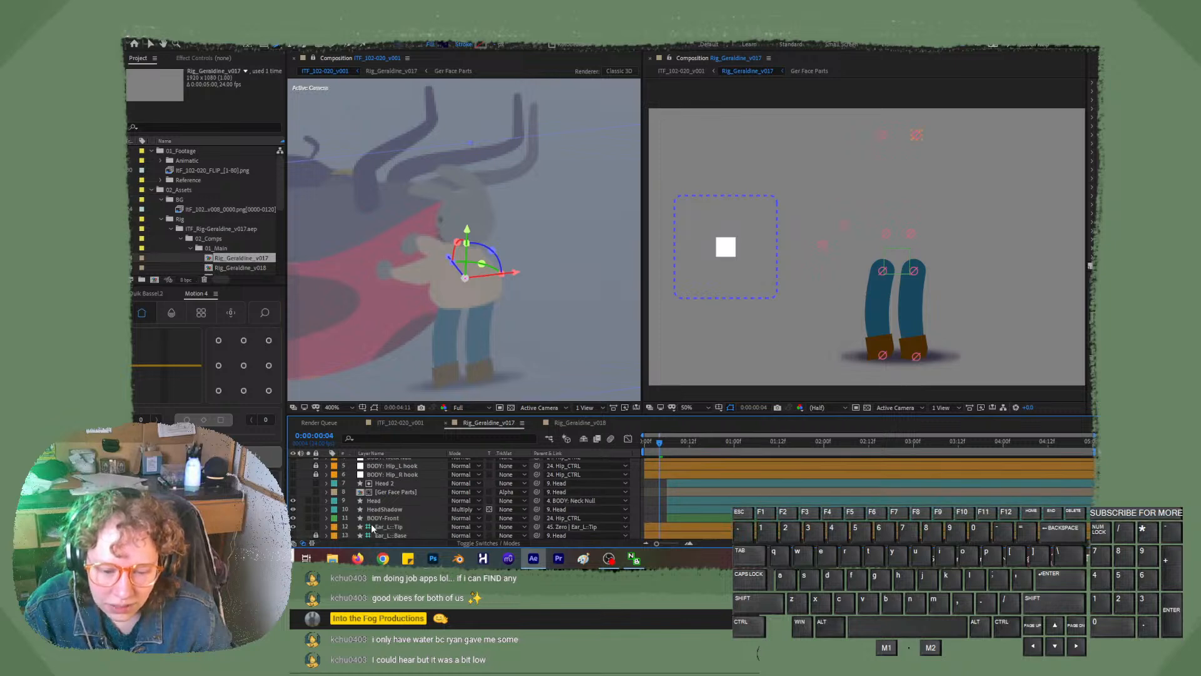
key(ctrl+z)
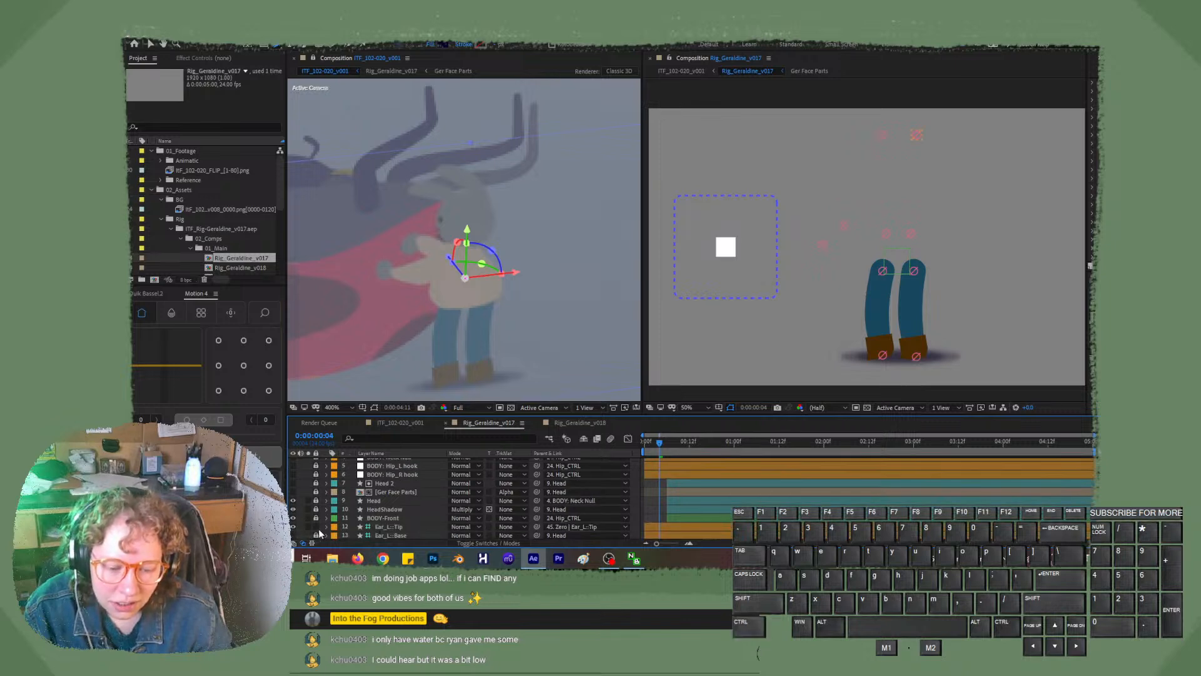
- Return to the ITF_102-020_v001 timeline and shift the Rig_Geraldine_v017 layer about two frames earlier
click(412, 425)
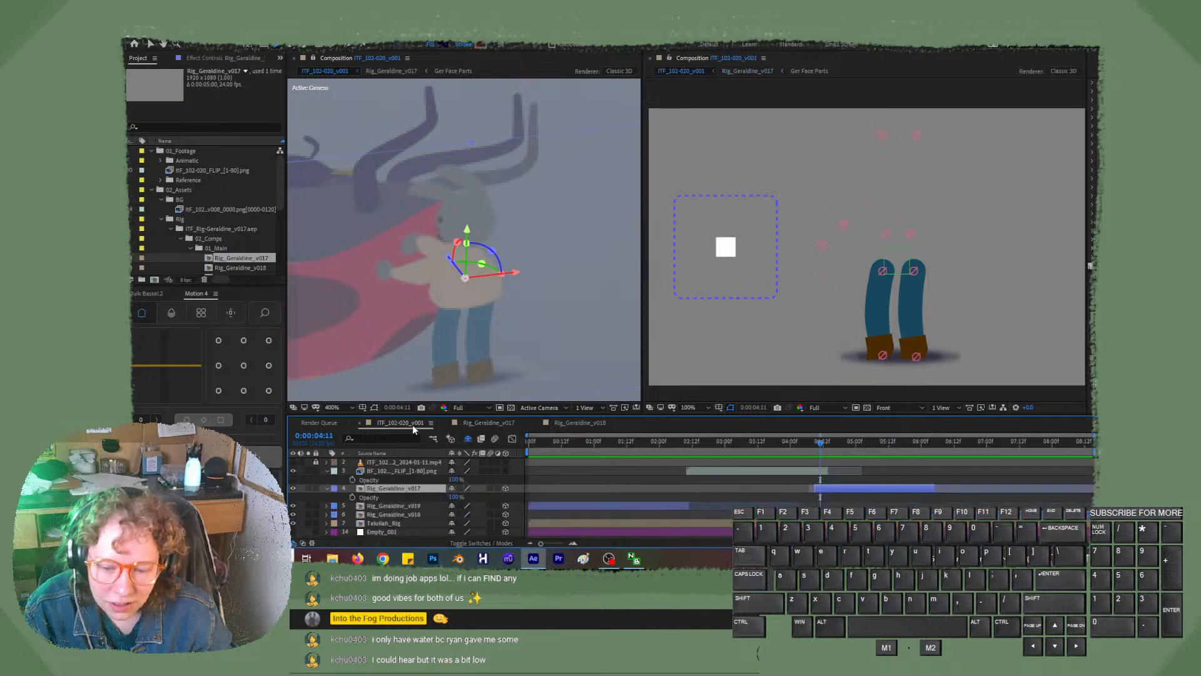
click(823, 494)
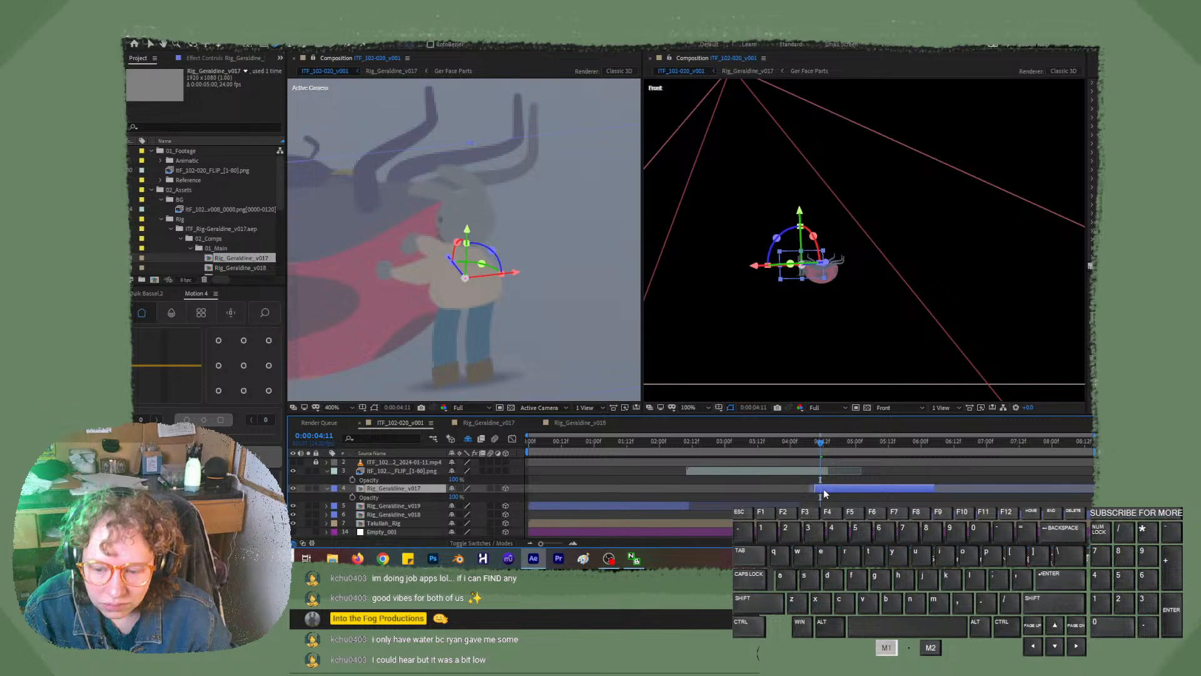
drag(824, 494, 821, 493)
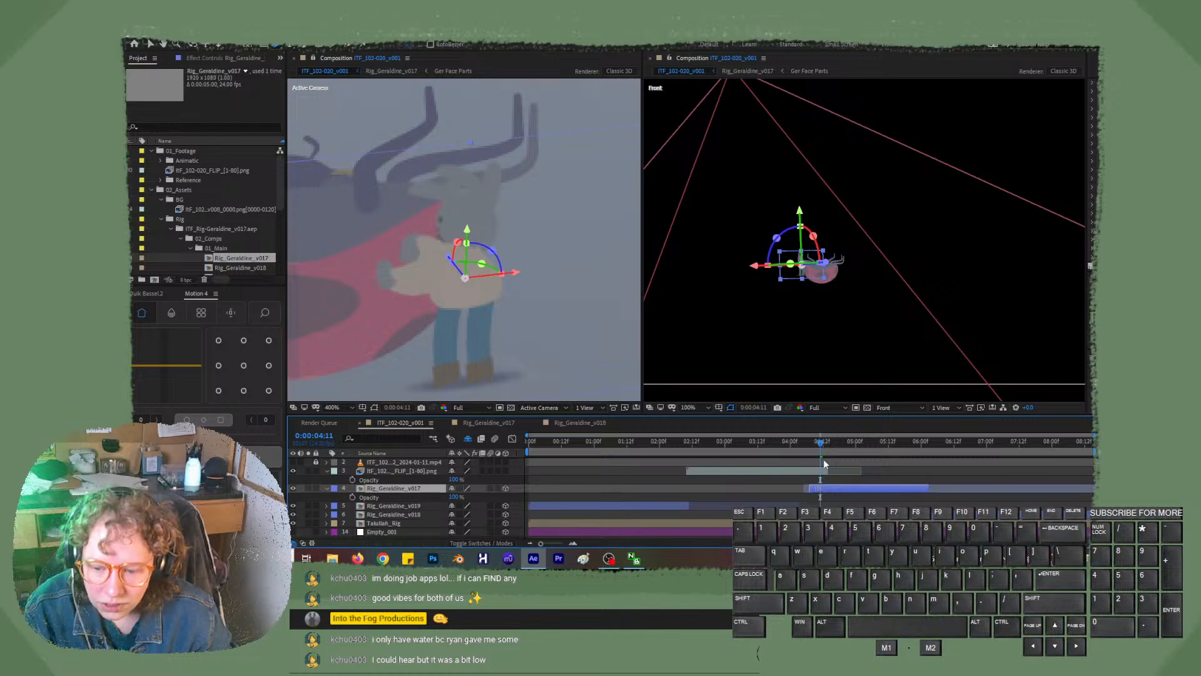
- Step between 0:00:04:07 and 0:00:04:09 to examine where the drawn flip hands over to the Rig_Geraldine_v017 layer
drag(818, 448, 813, 488)
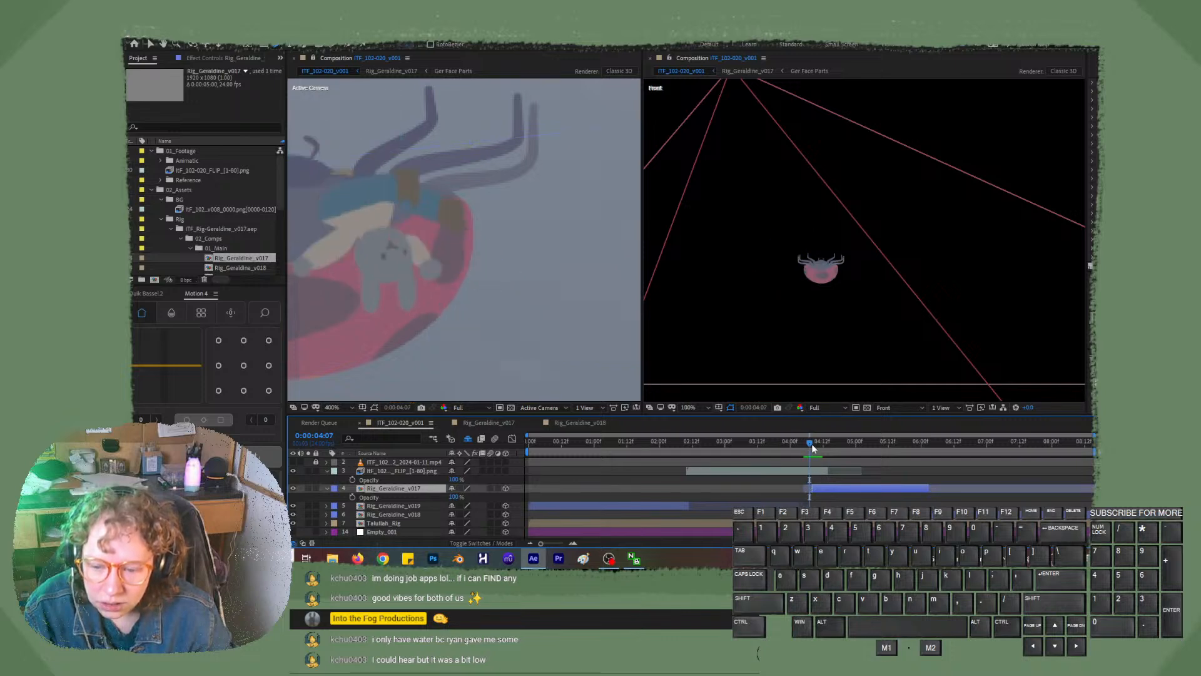
drag(812, 448, 816, 448)
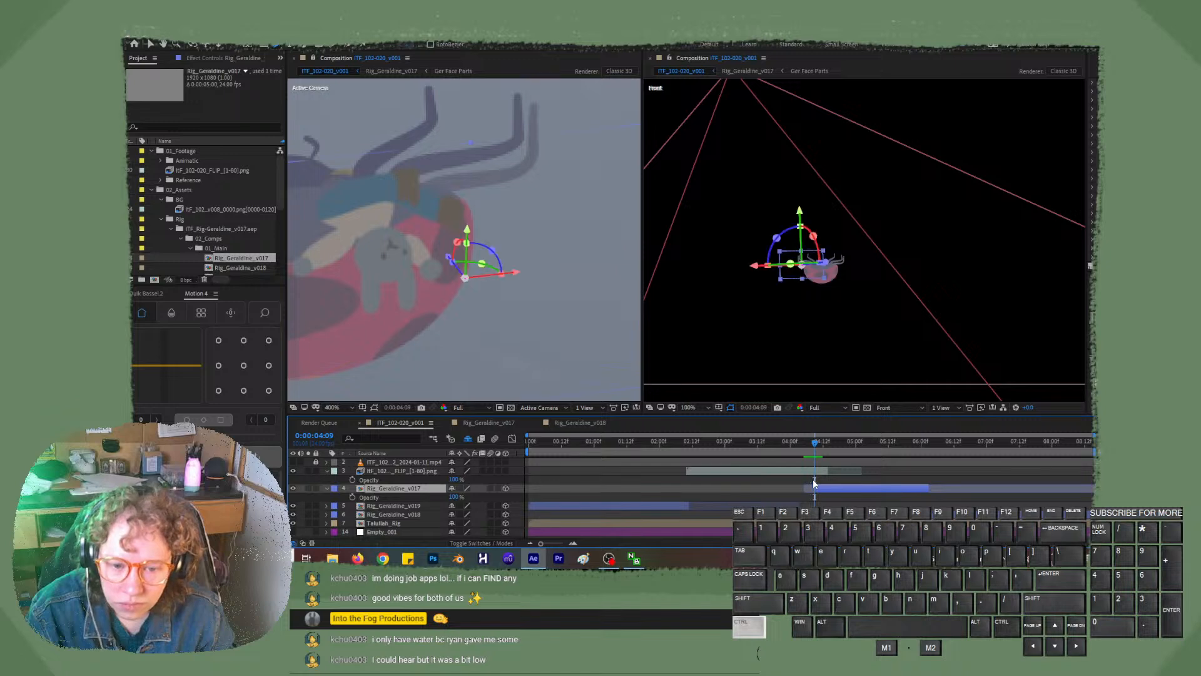
key(ctrl+Left)
key(ctrl+Right)
key(ctrl+Left)
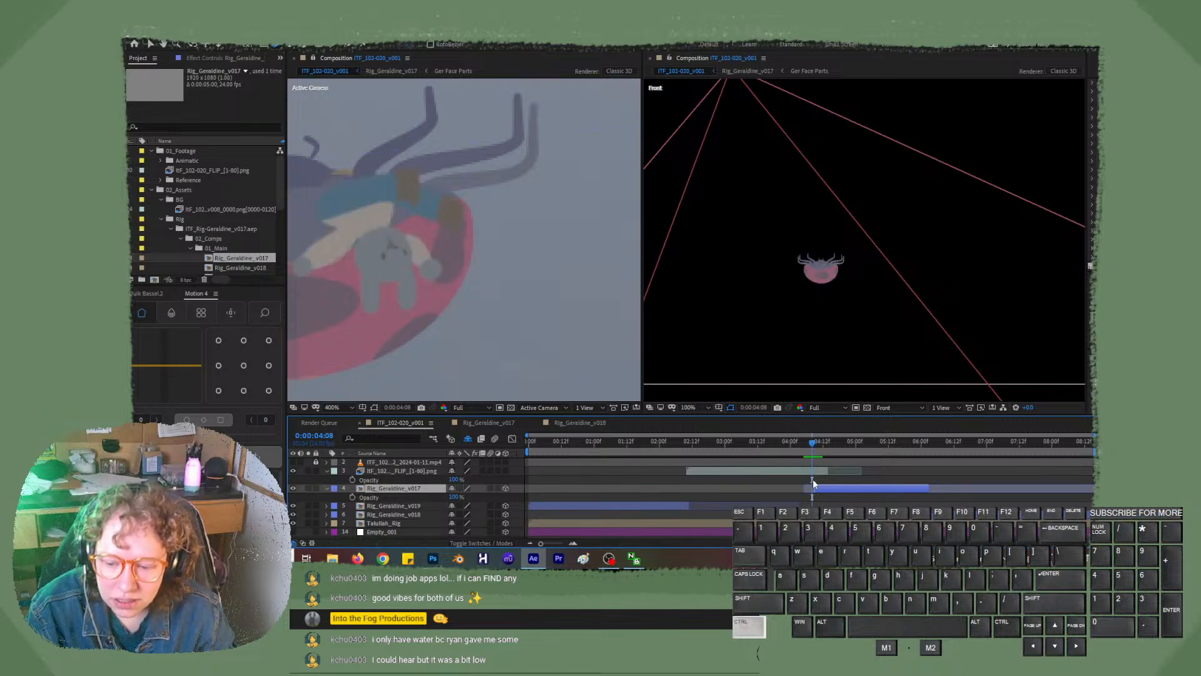
key(ctrl+Left)
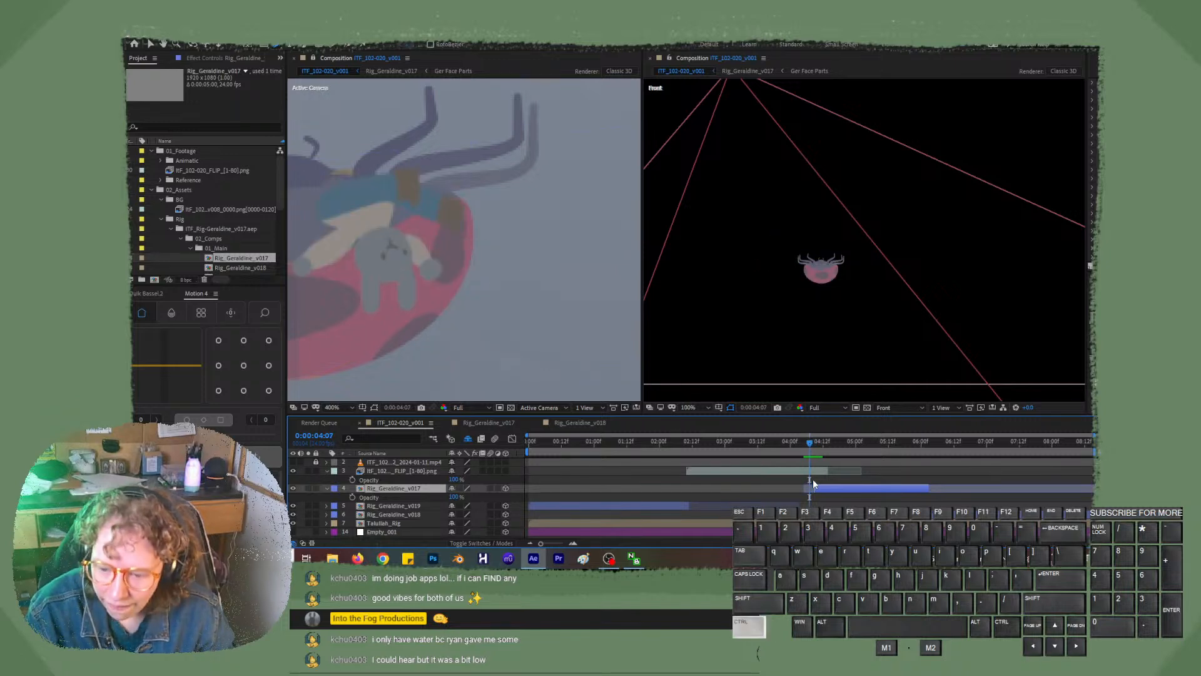
- Compare the flip drawings frame by frame between 0:00:04:08 and 0:00:04:09 in the shot
key(ctrl+Right)
key(ctrl+Right)
key(ctrl+Left)
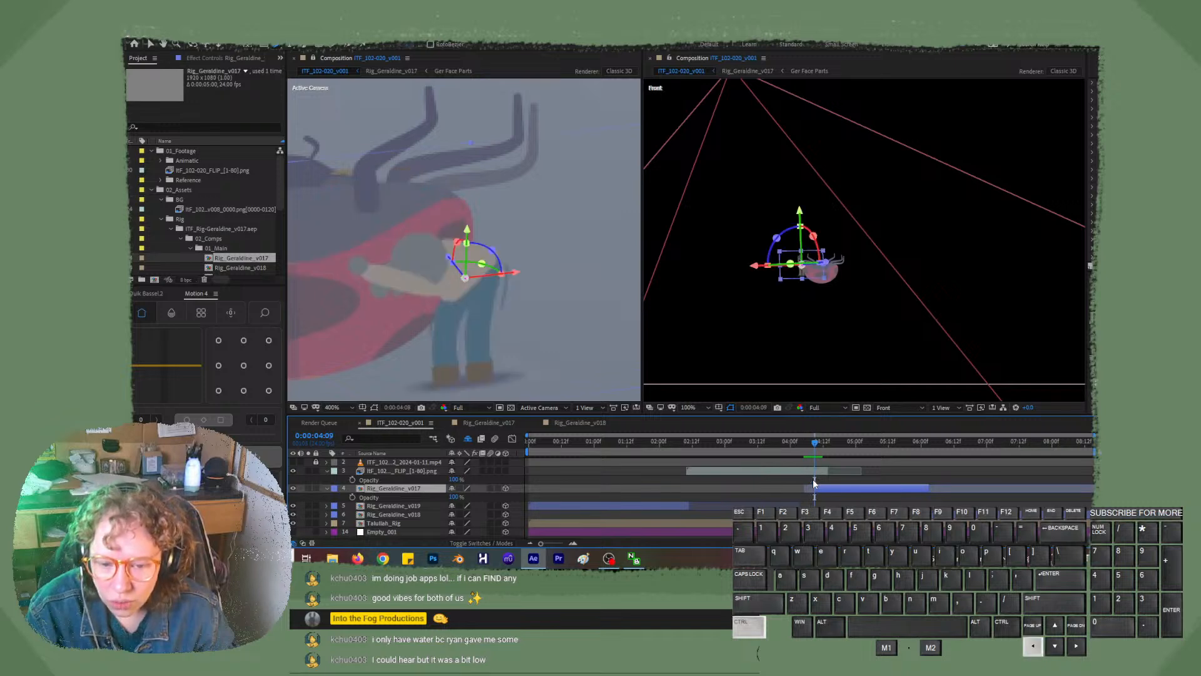
key(ctrl+Right)
key(ctrl+Left)
key(ctrl+Right)
key(ctrl+Left)
key(ctrl+Right)
key(ctrl+Left)
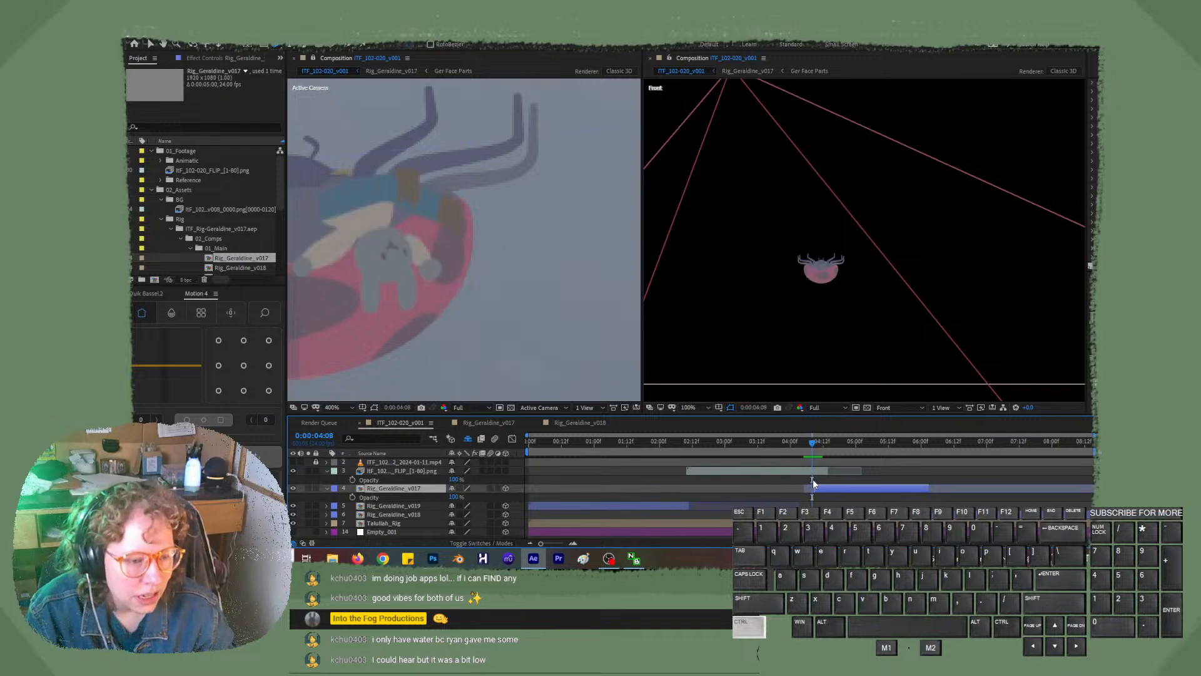
key(ctrl+Right)
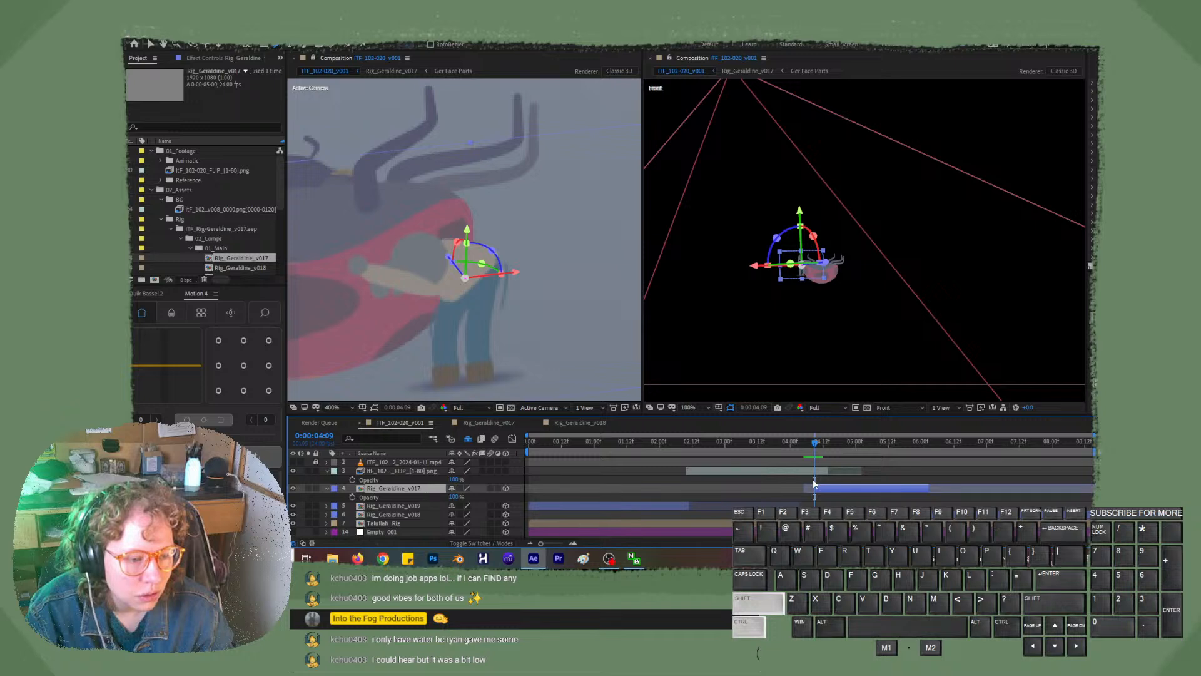
- Compare the bunny's pose at 0:00:04:09 with the pose ten frames earlier
key(ctrl+shift+Left)
key(ctrl+shift+Right)
key(ctrl+shift+Left)
key(ctrl+shift+Right)
key(ctrl+shift+Left)
key(ctrl+shift+Right)
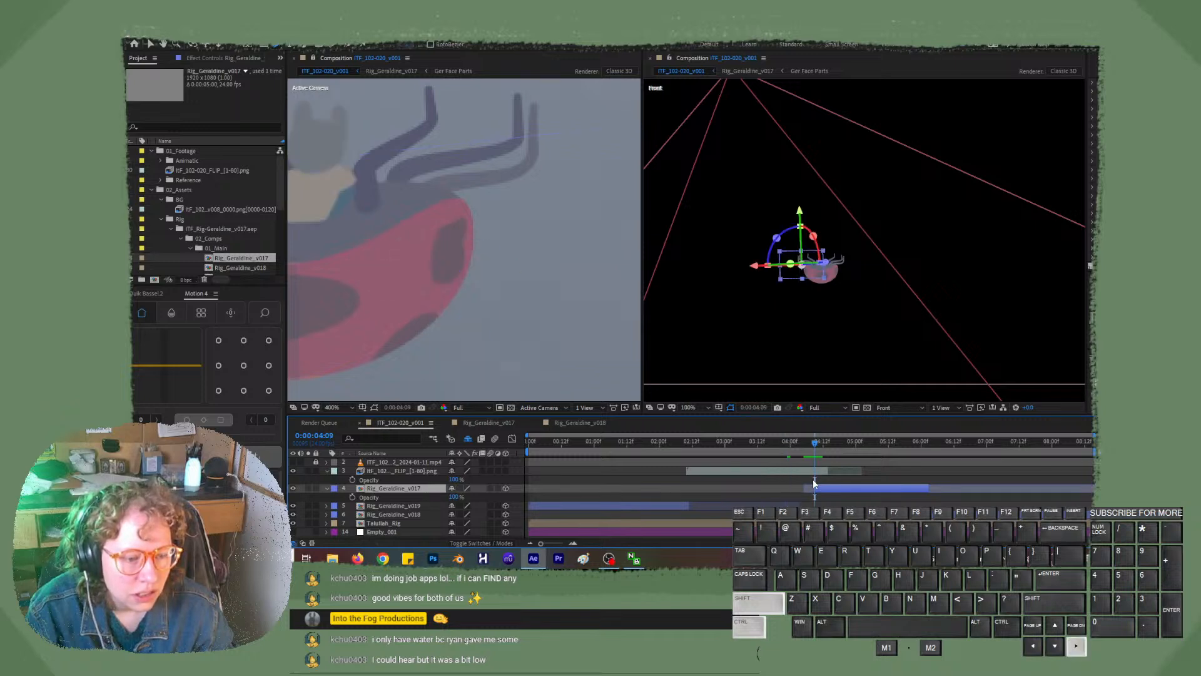
key(ctrl+shift+Left)
key(ctrl+shift+Right)
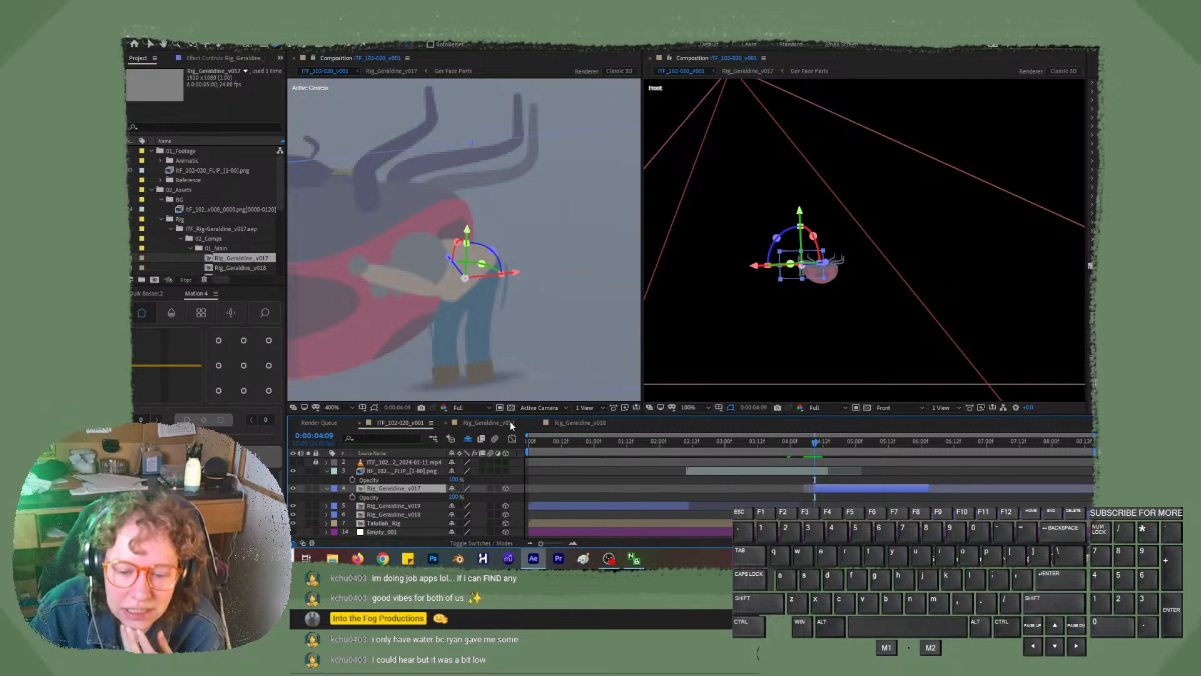
- Show Rig_Geraldine_v017 in the second viewer, lock that viewer, and go to 0:00:00:08
click(487, 423)
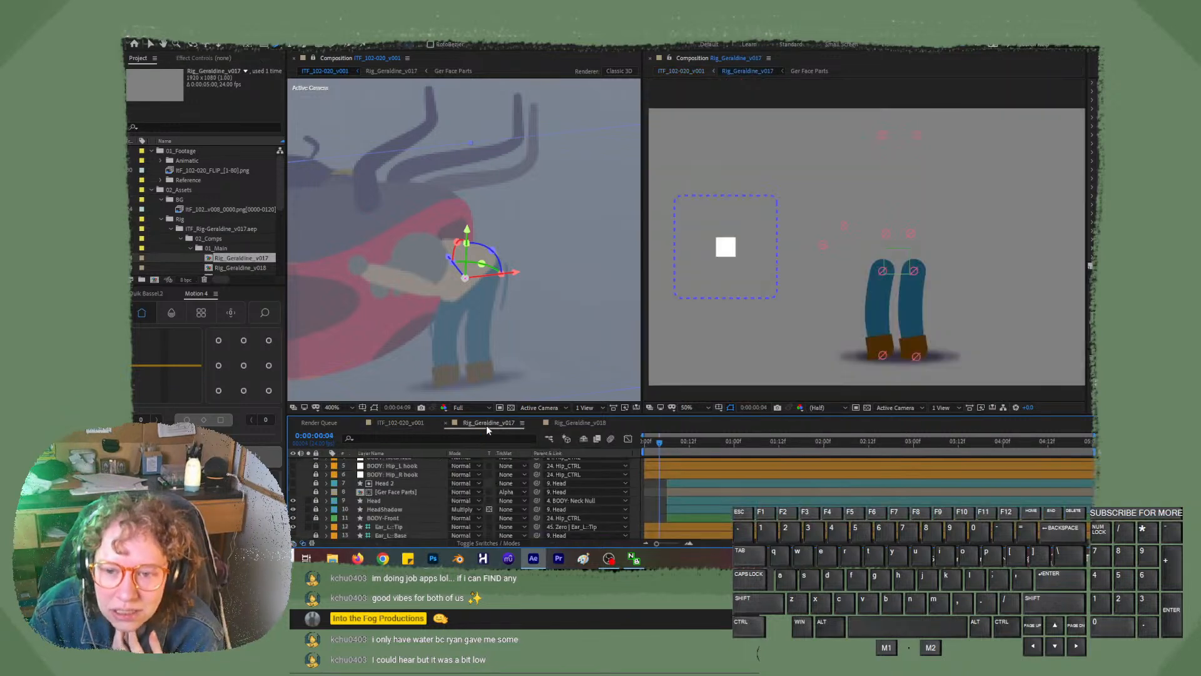
click(668, 56)
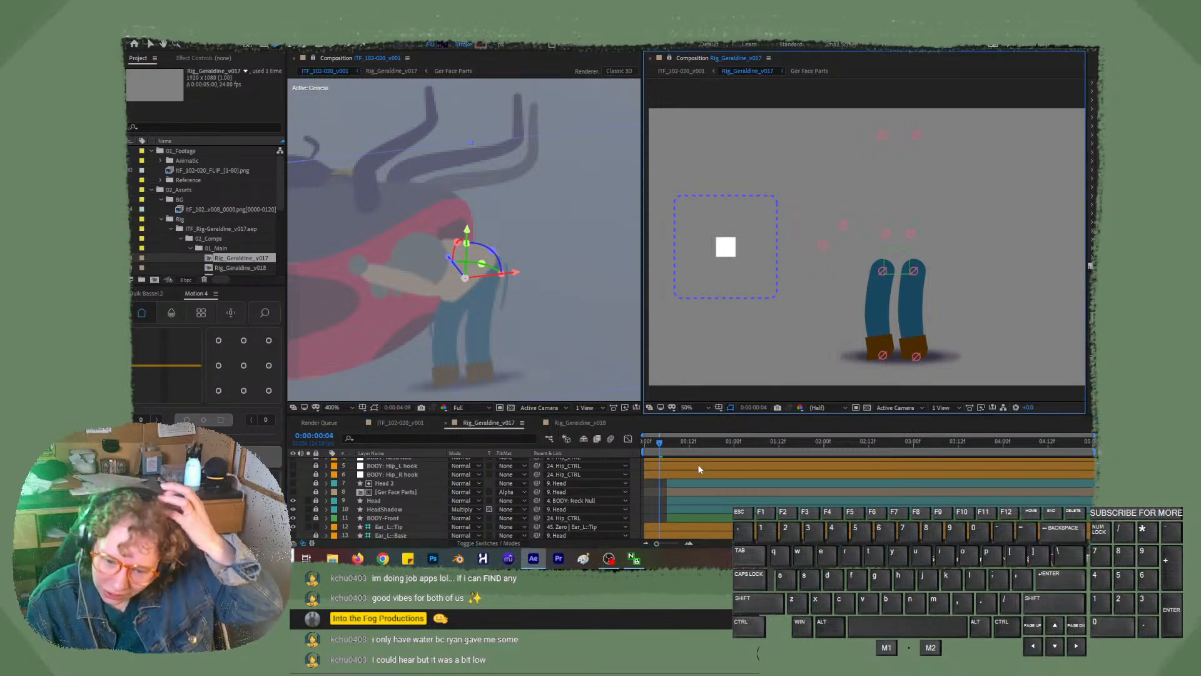
drag(666, 444, 674, 443)
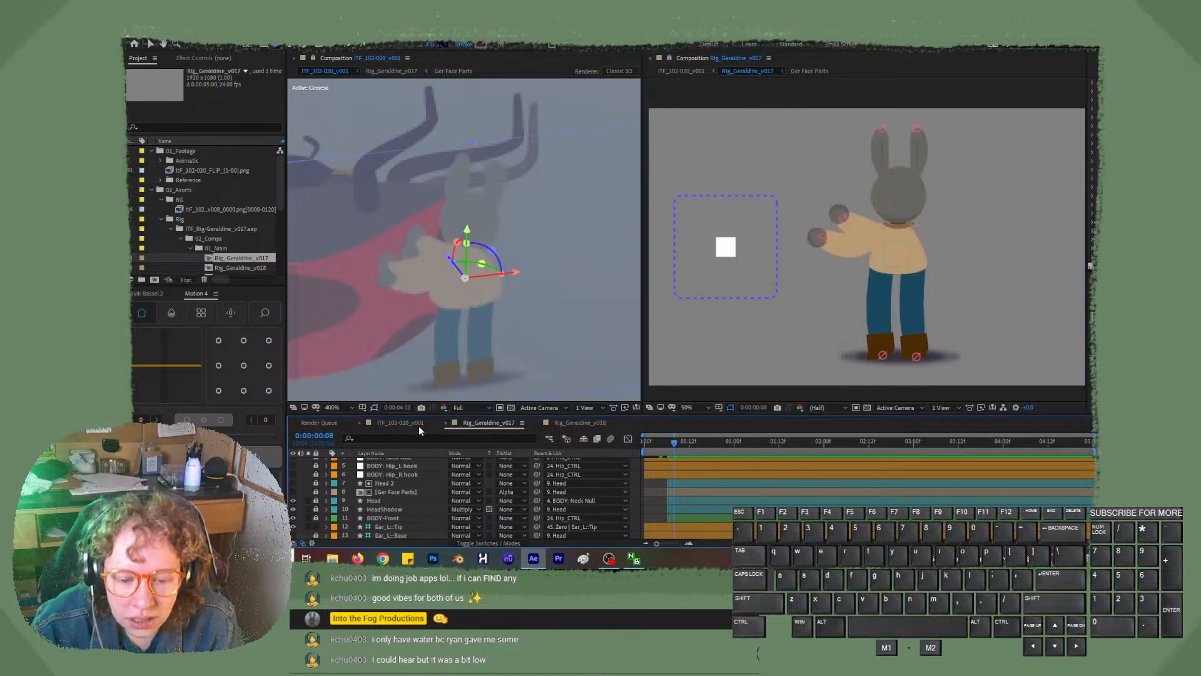
- Return to ITF_102-020_v001 and trim the end of the drawn flip layer to 0:00:04:11
click(403, 422)
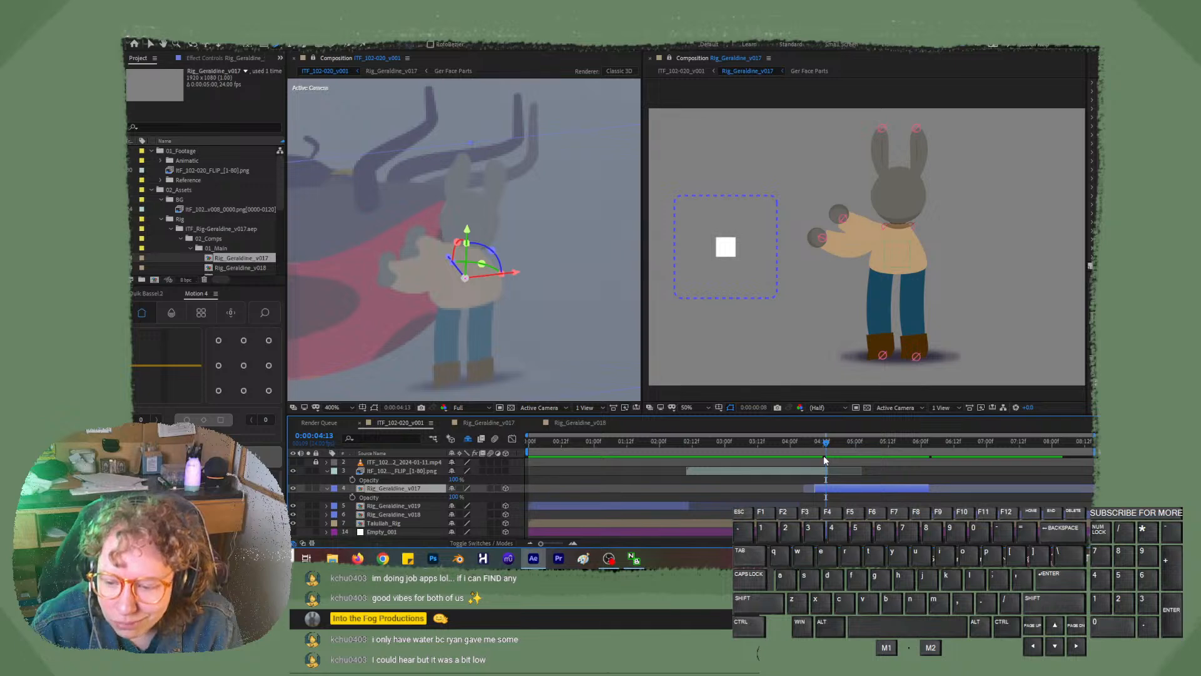
drag(824, 444, 823, 446)
key(ctrl+Left)
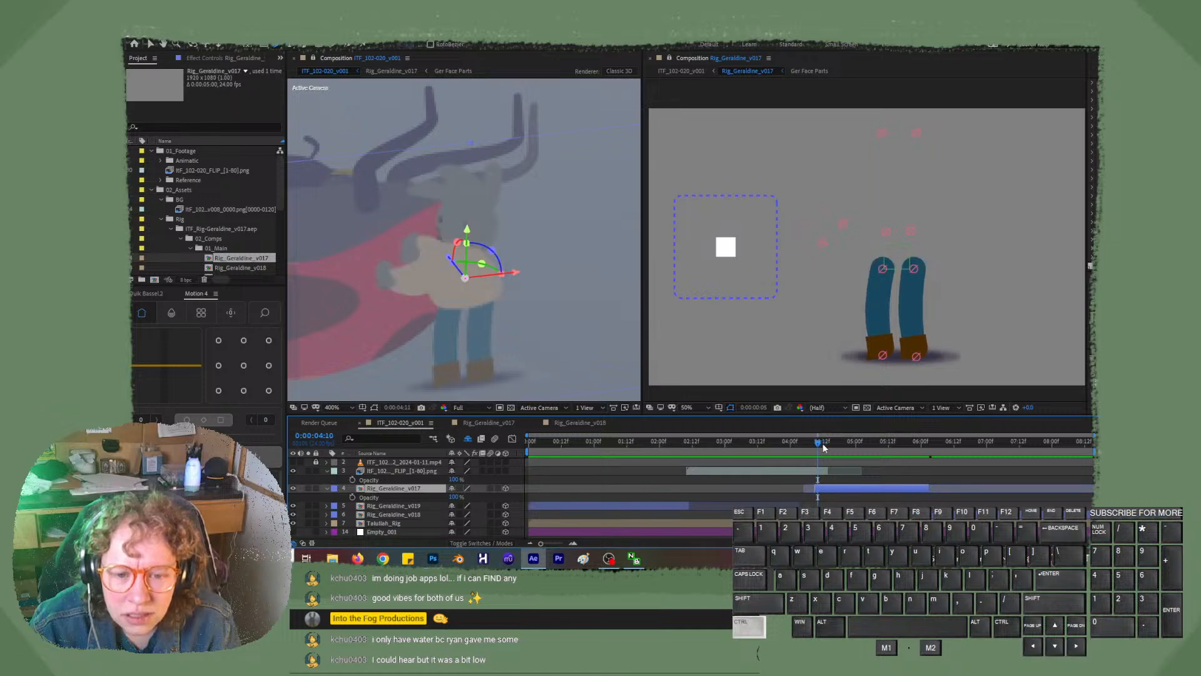
key(ctrl+Right)
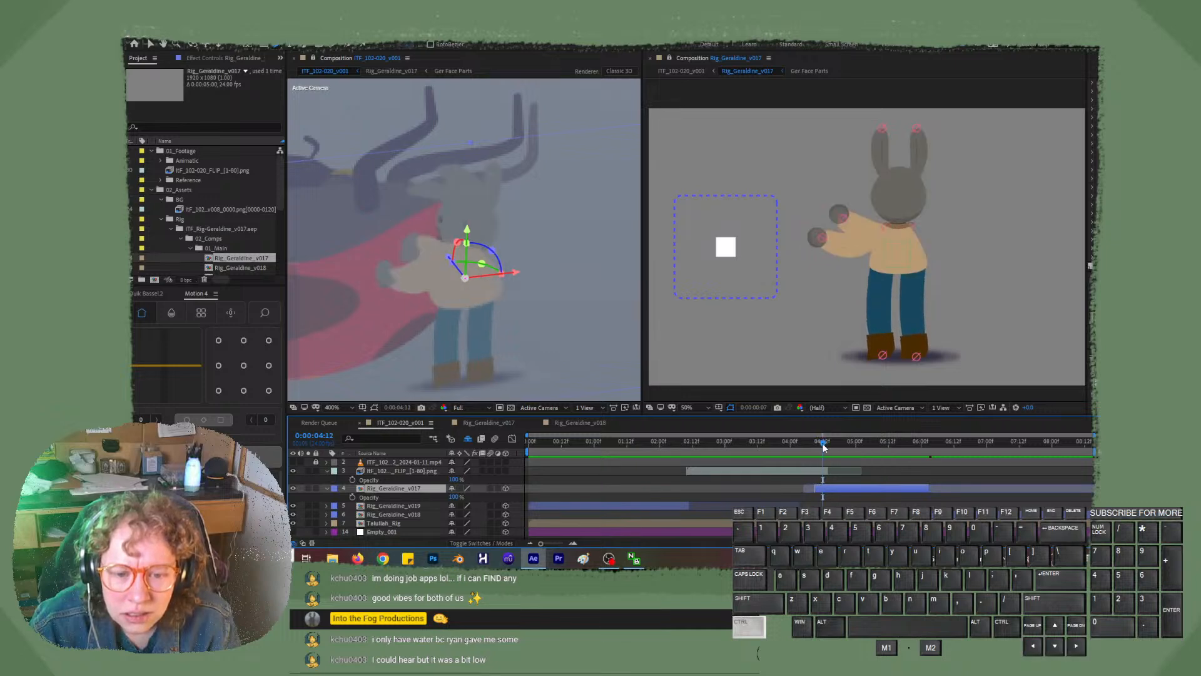
key(ctrl+Left)
key(ctrl+Up)
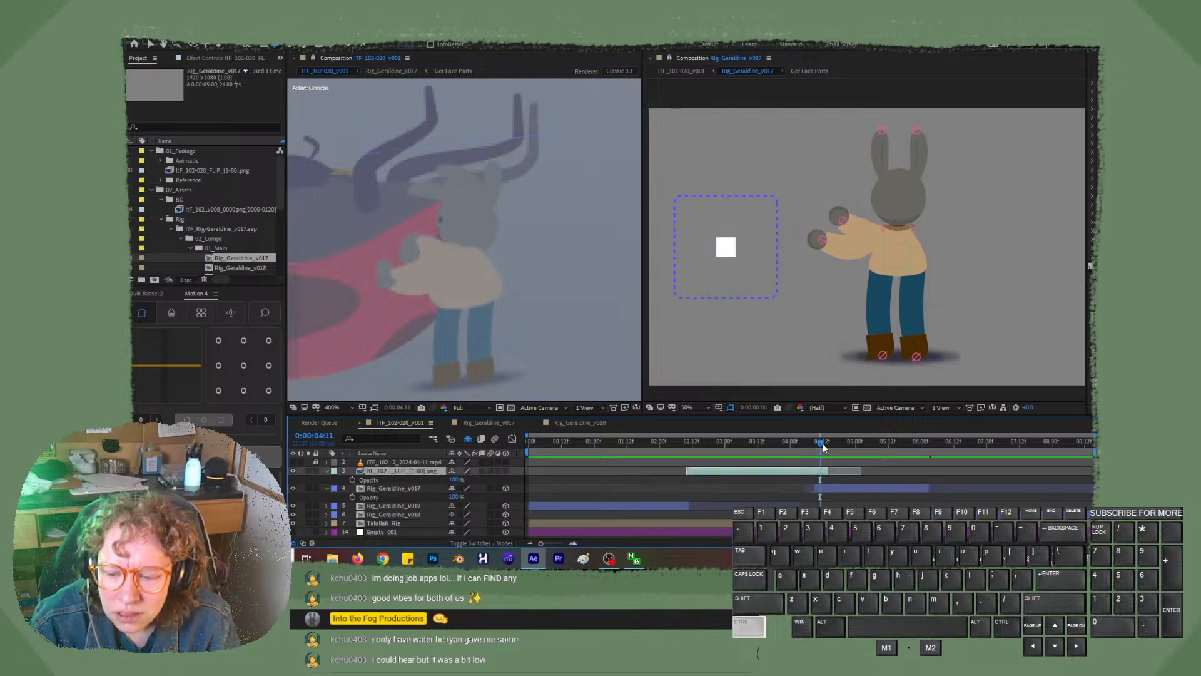
key(alt+bracketright)
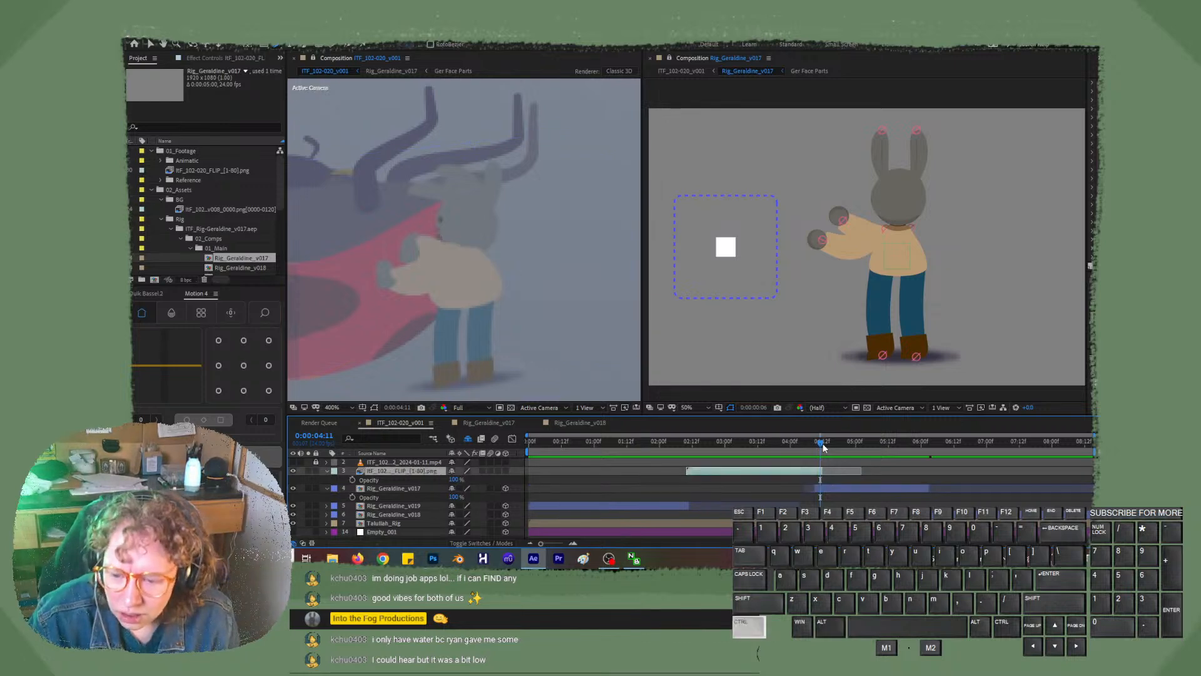
- Step through the frames from 0:00:04:09 to 0:00:04:13 to check the handover from flip to rig
key(ctrl+Right)
key(ctrl+Right)
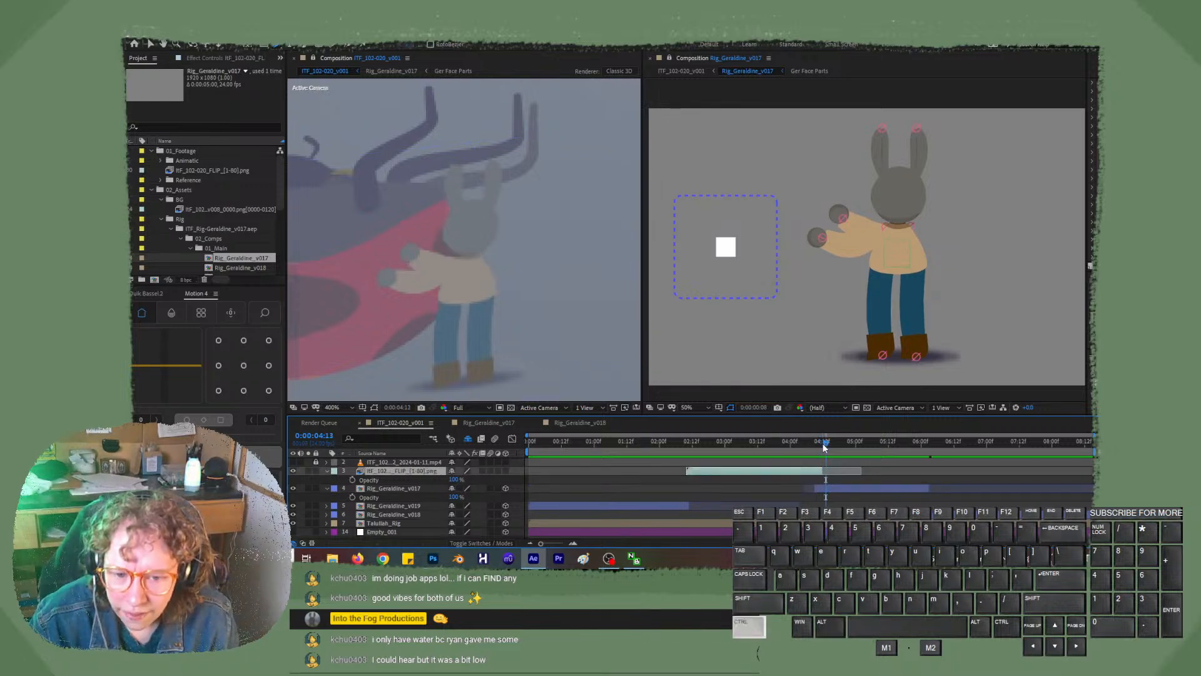
key(ctrl+Left)
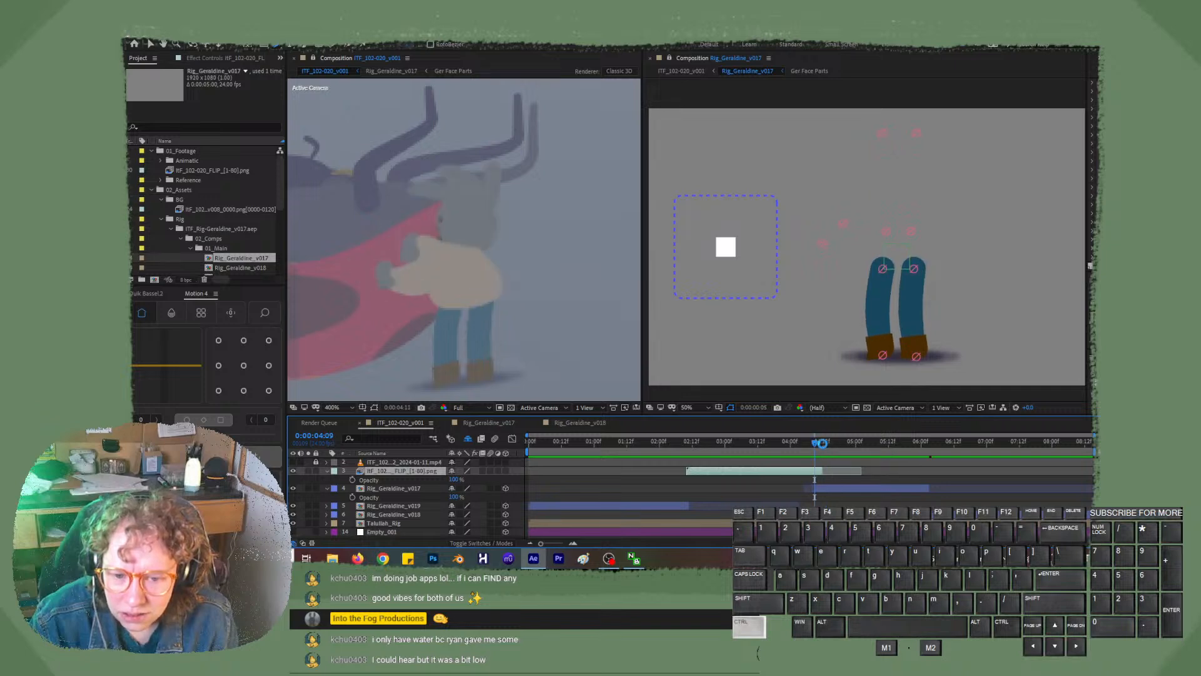
key(ctrl+Left)
key(ctrl+Left)
key(ctrl+Left)
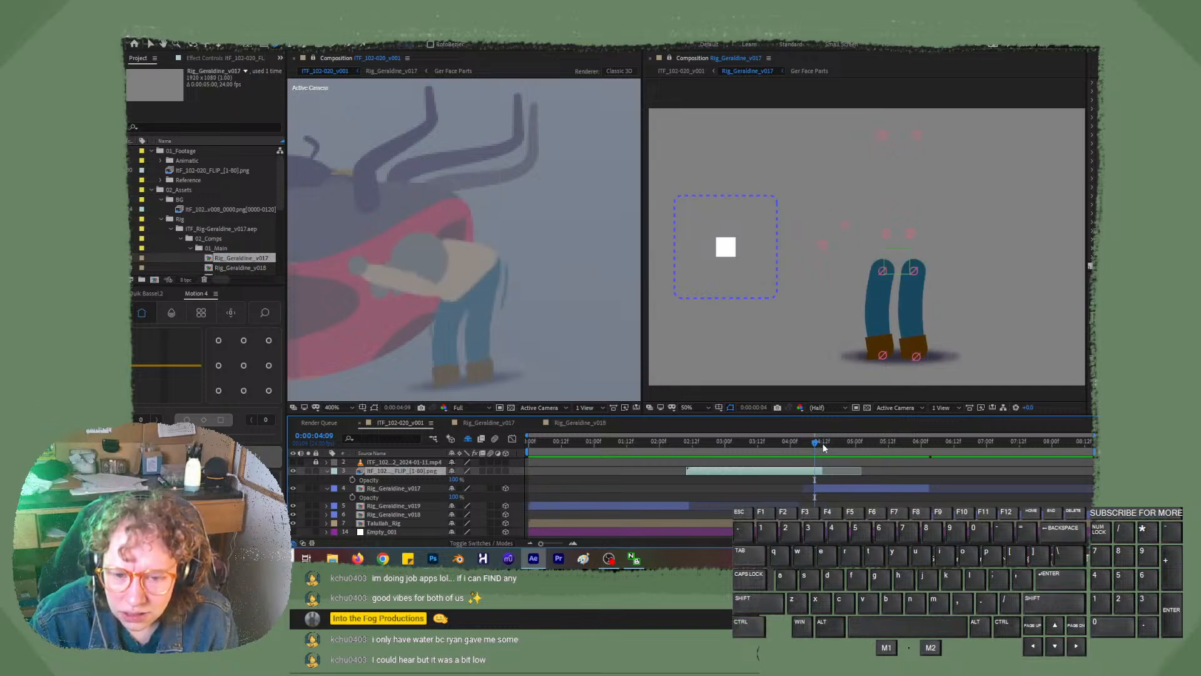
click(817, 445)
mouse_move(832, 444)
mouse_down()
mouse_move(804, 444)
mouse_move(817, 446)
mouse_up()
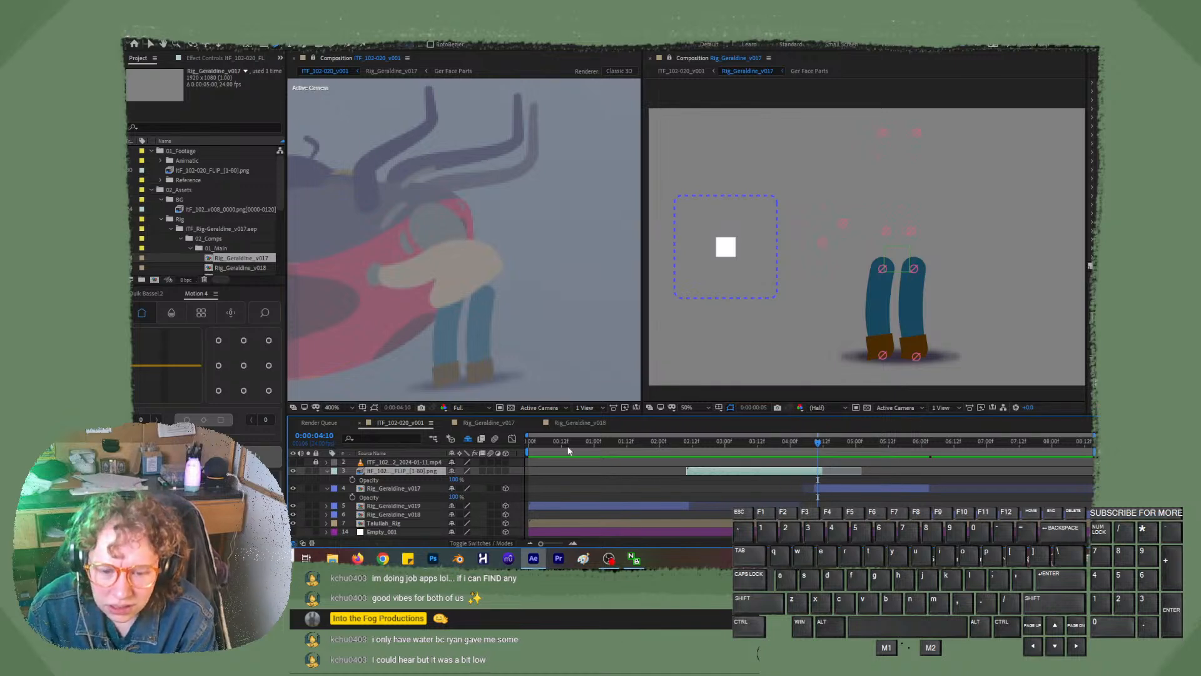
- In Rig_Geraldine_v017, extend the BODY-Front layer's start to 0:00:00:05, relock it, and hide the shy layers
click(489, 423)
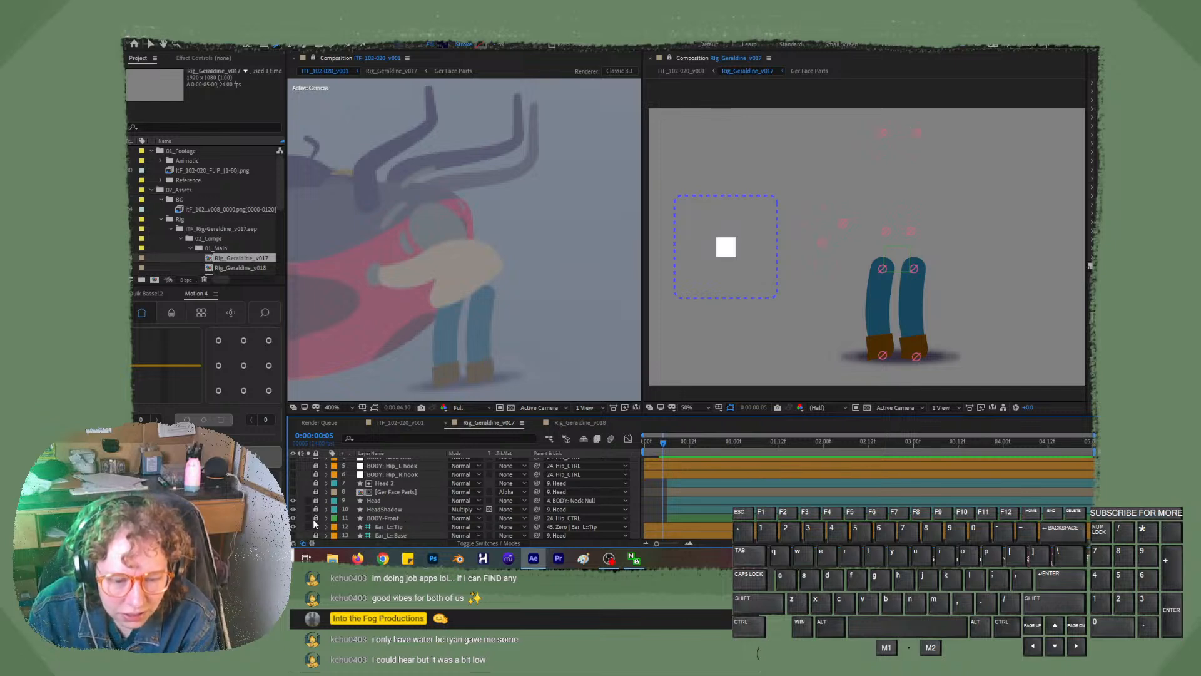
click(666, 519)
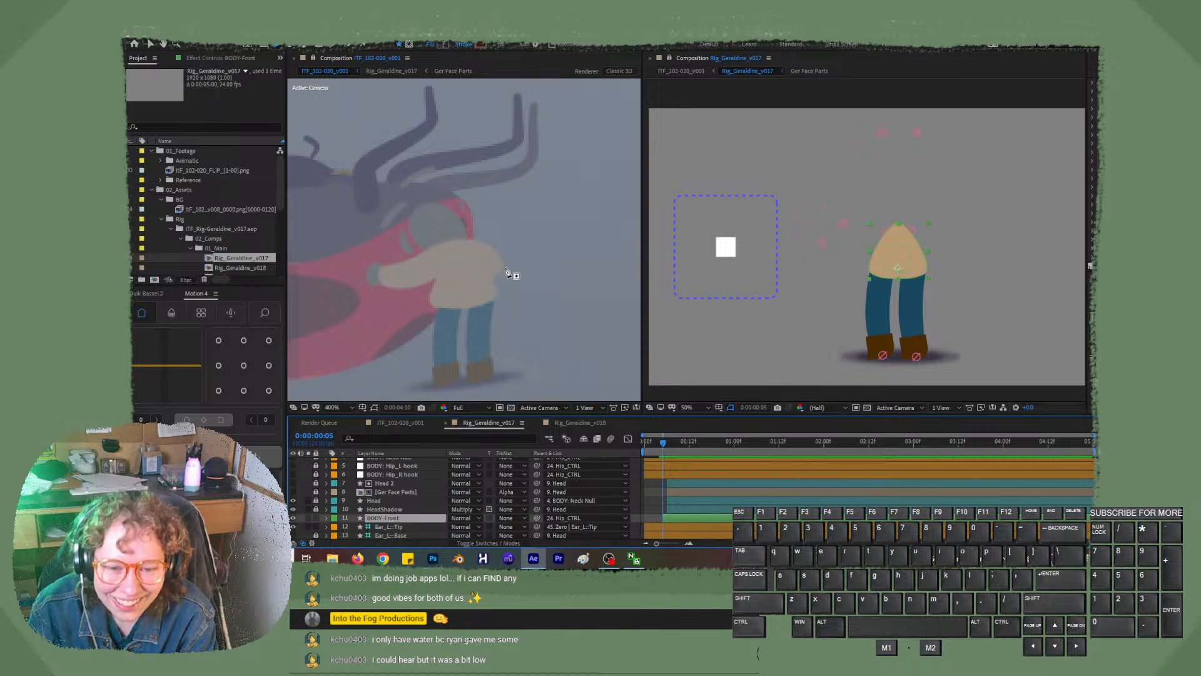
drag(663, 444, 668, 444)
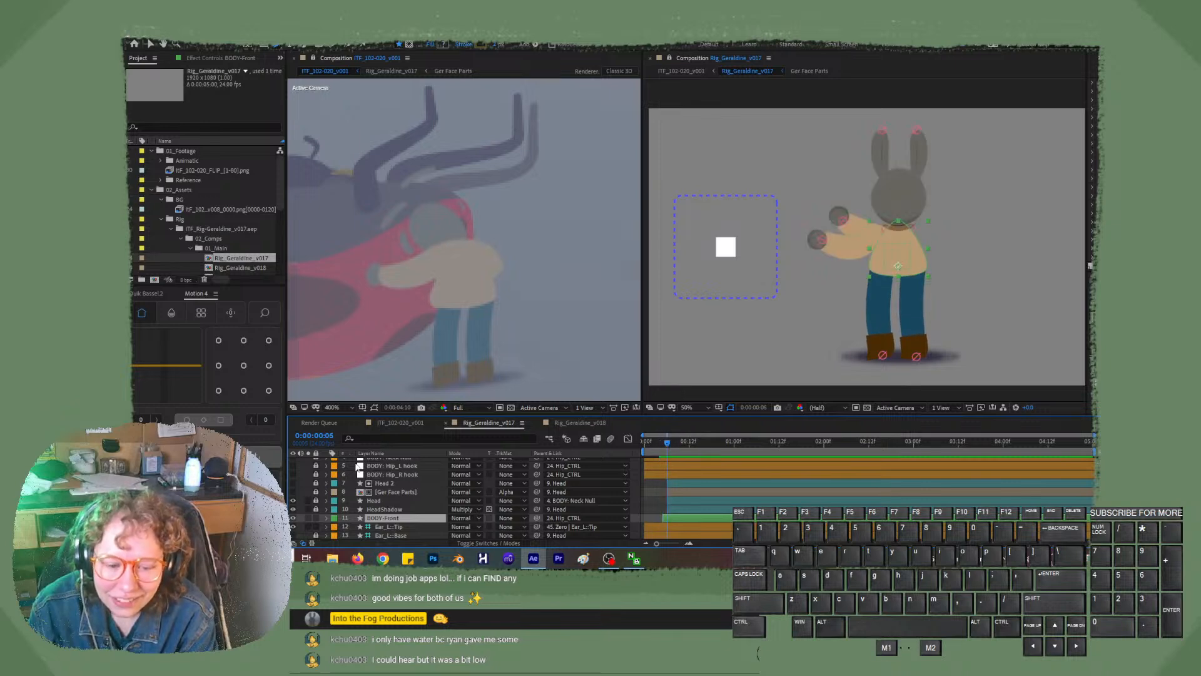
click(316, 518)
click(584, 440)
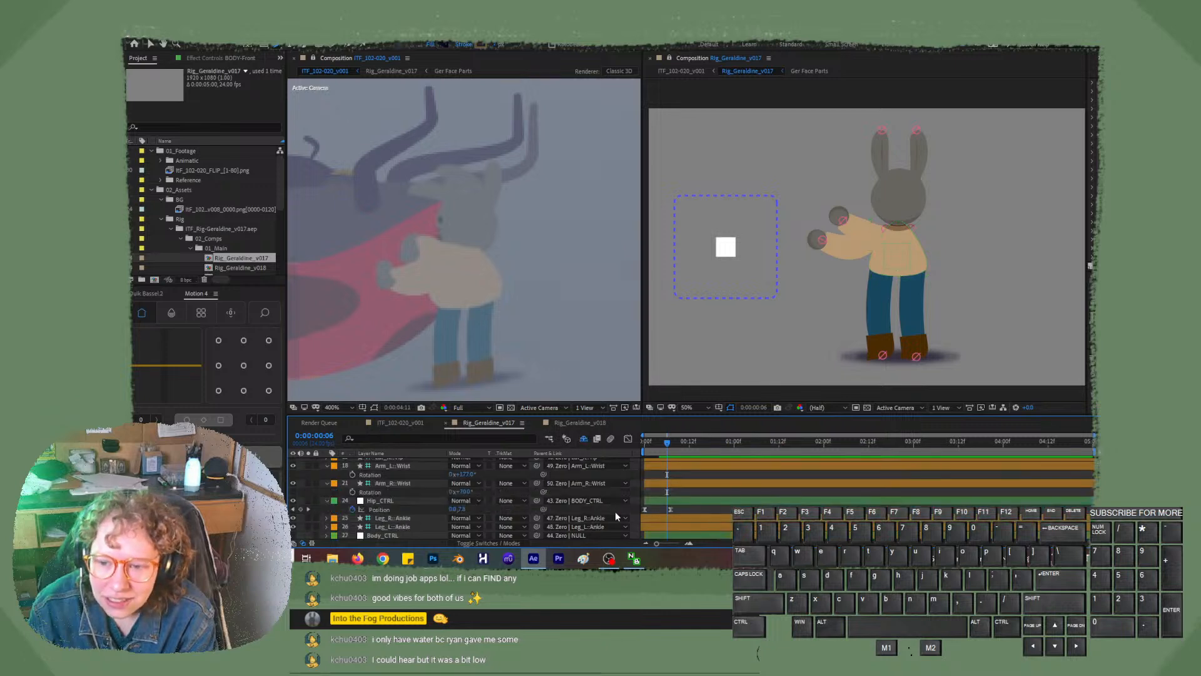
- Close the Rig_Geraldine_v018 timeline and return to ITF_102-020_v001 to check the frame at 0:00:04:11
click(577, 423)
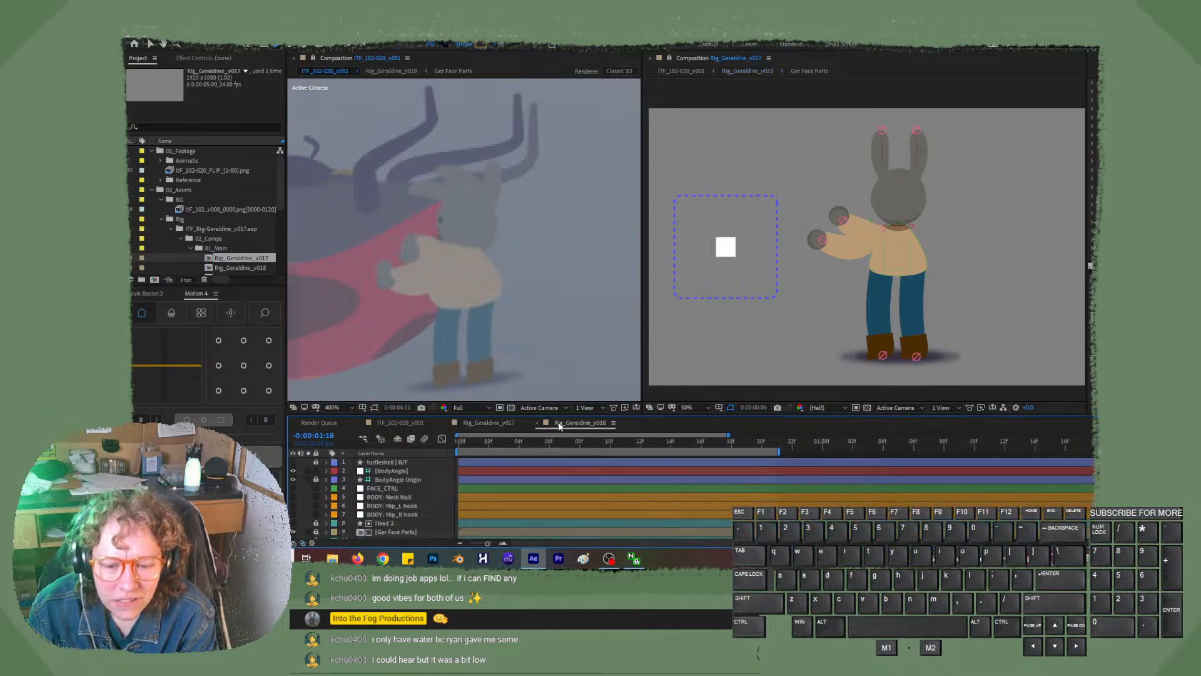
click(532, 422)
click(537, 422)
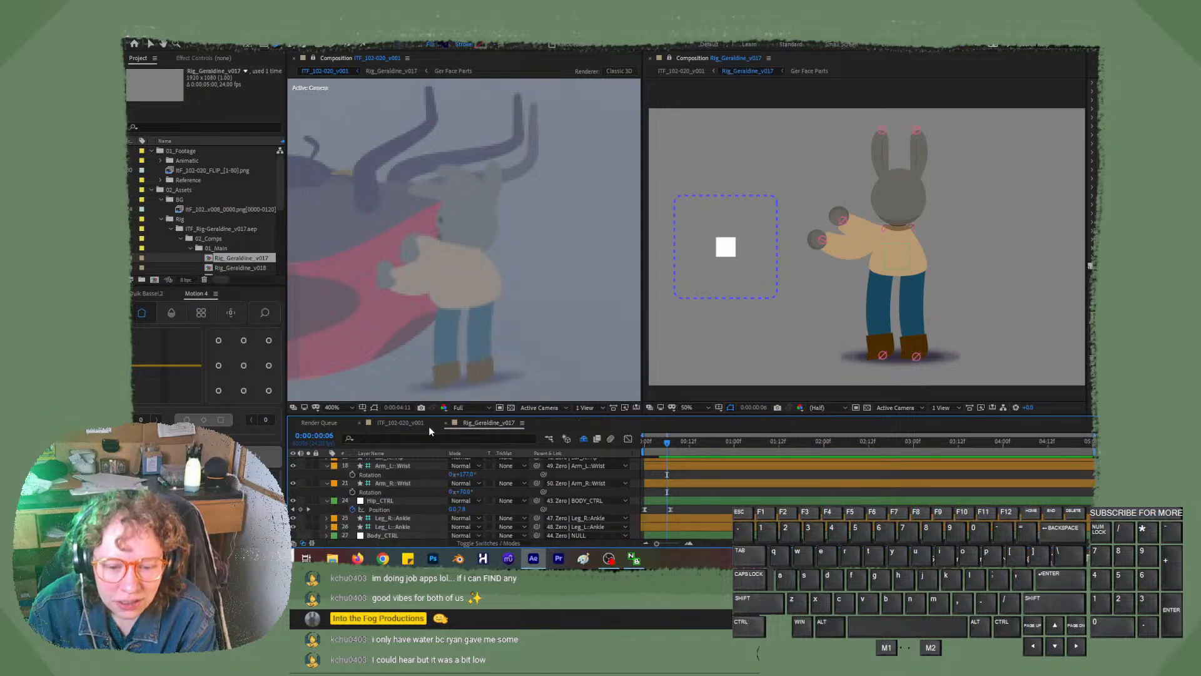
click(410, 423)
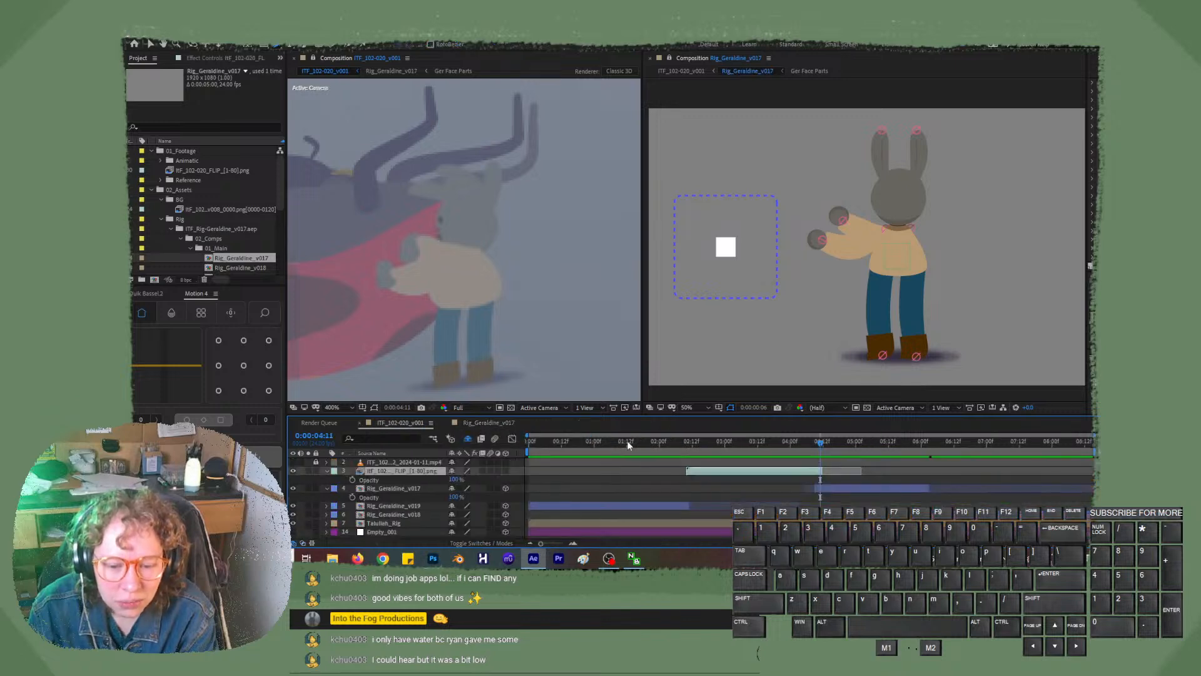
click(821, 445)
drag(820, 446, 820, 446)
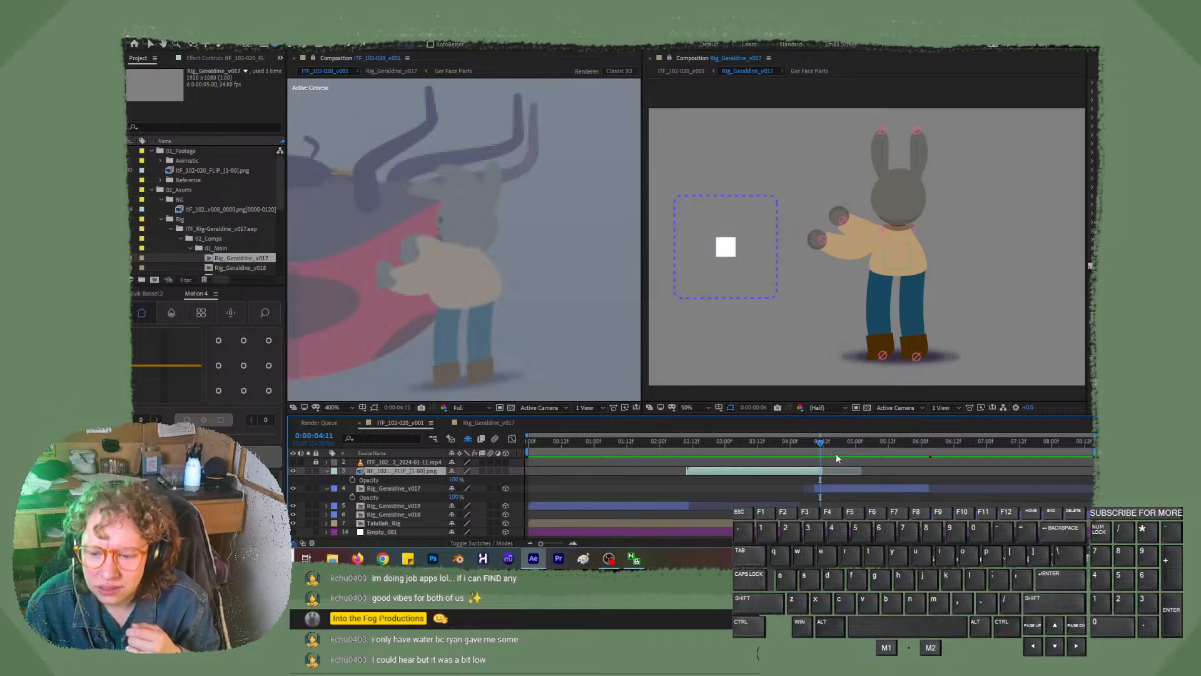
- Delete all Position keyframes of Hip_CTRL in Rig_Geraldine_v017 with the time set to 0:00:00:03
click(476, 423)
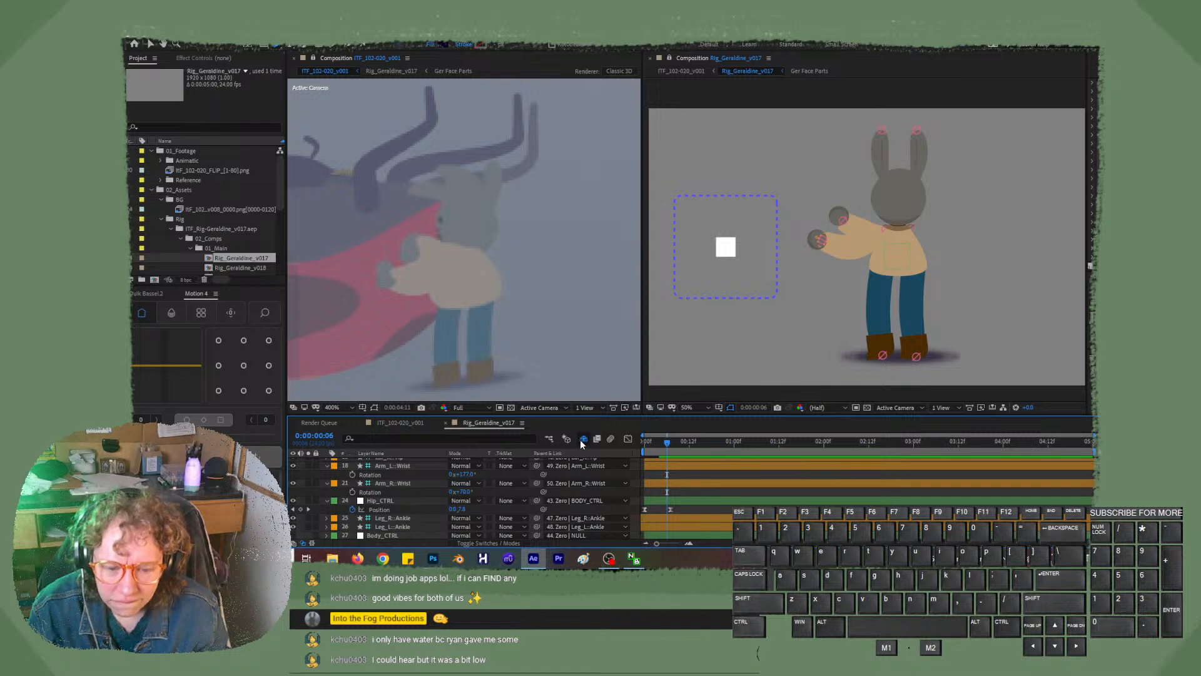
scroll(501, 507, up, 2)
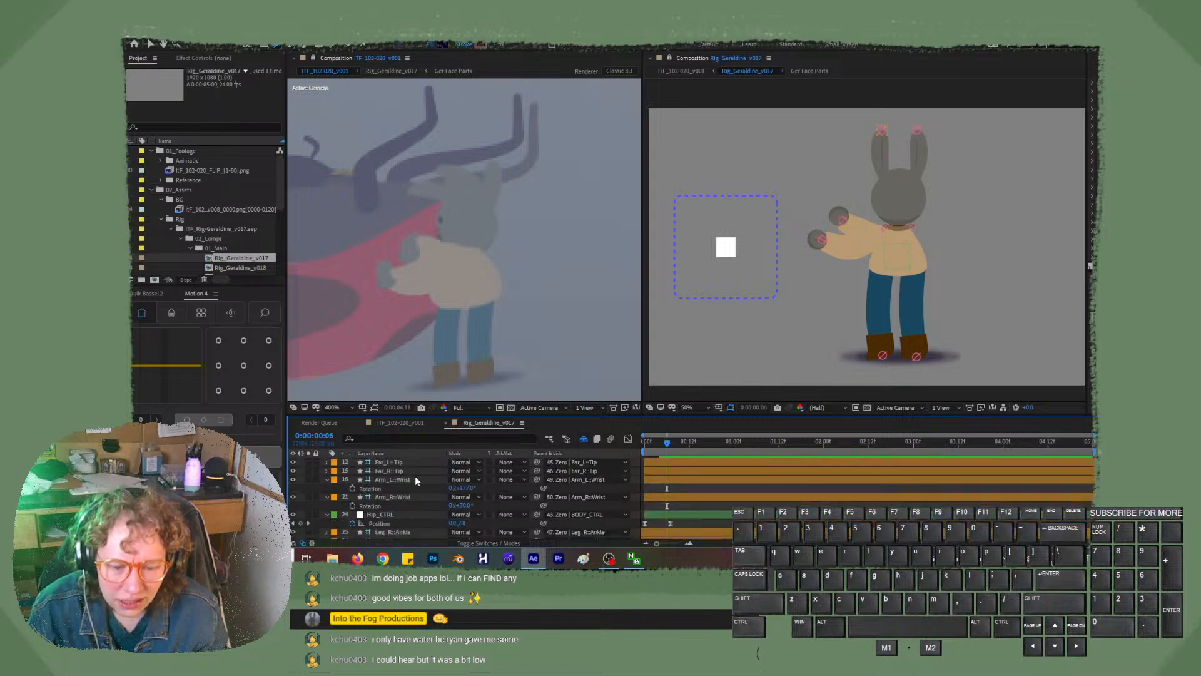
click(415, 480)
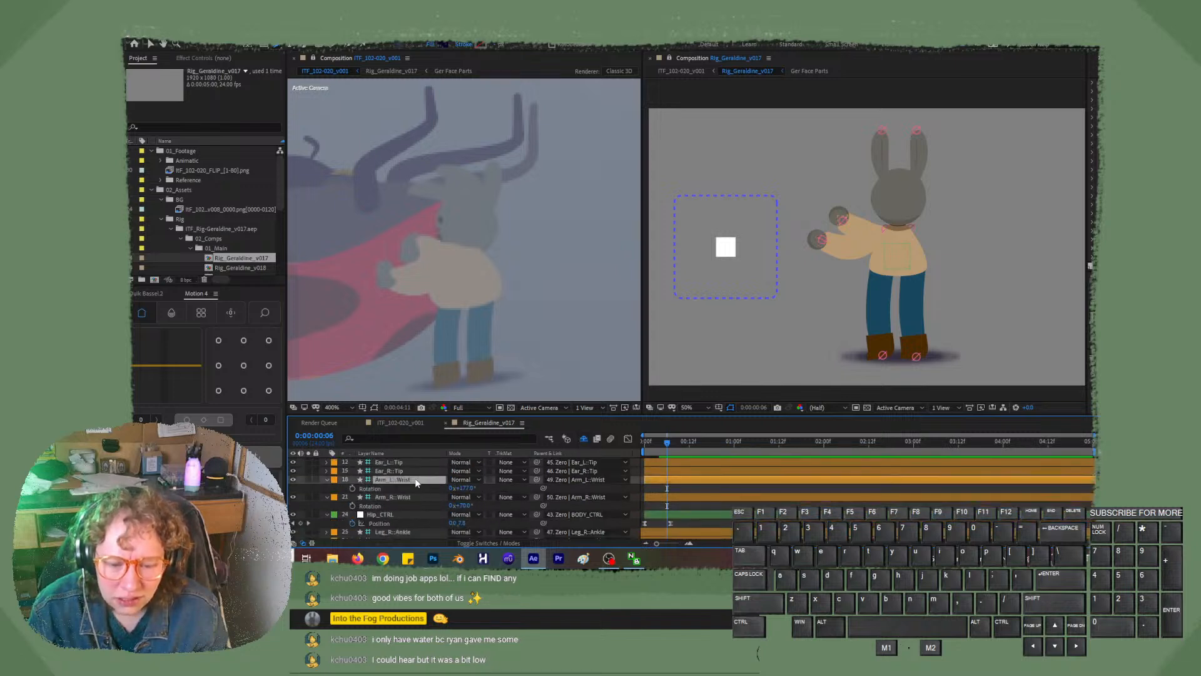
click(439, 515)
mouse_move(660, 444)
mouse_down()
mouse_move(649, 449)
mouse_move(669, 451)
mouse_move(655, 448)
mouse_up()
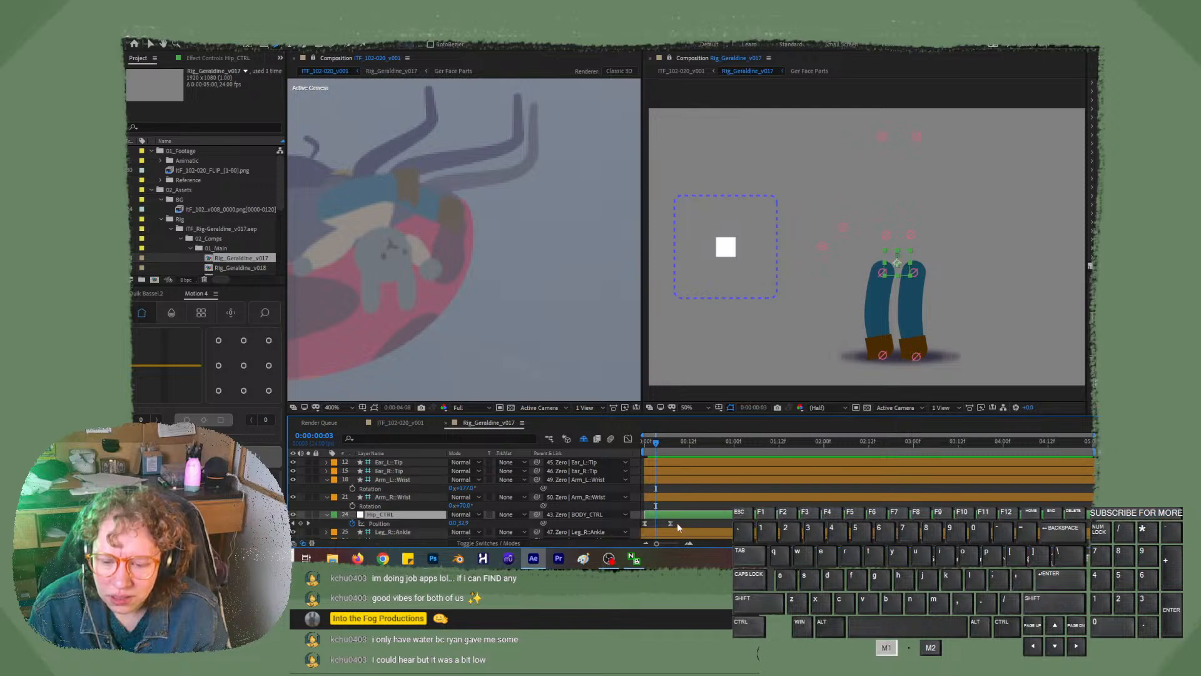
drag(677, 523, 631, 521)
key(Delete)
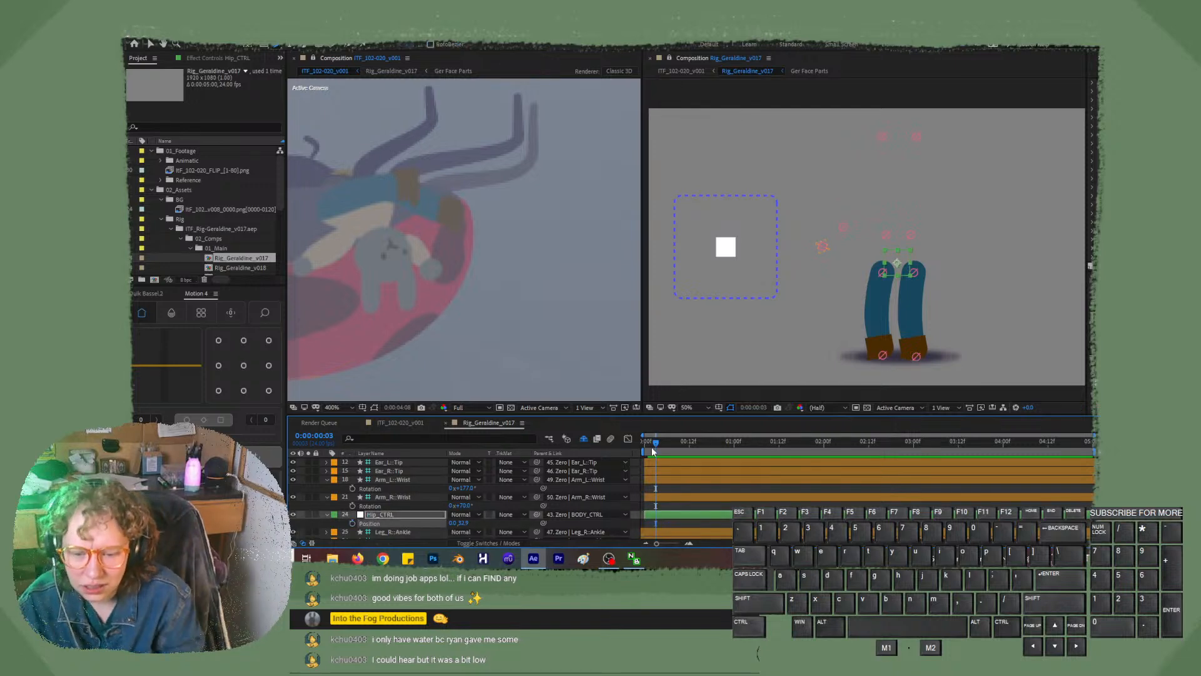
- At 0:00:00:06, raise the Arm_L::Wrist controller toward the drawn hand and set its Rotation to 134°
drag(656, 442, 670, 450)
scroll(670, 505, up, 2)
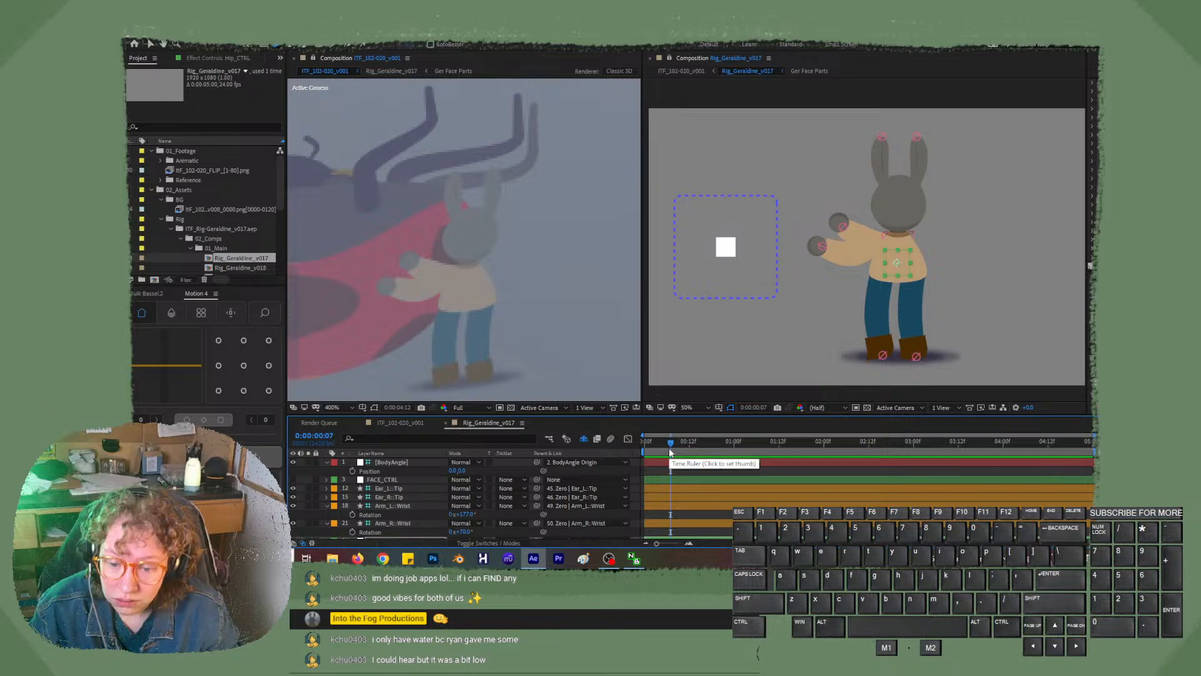
click(667, 451)
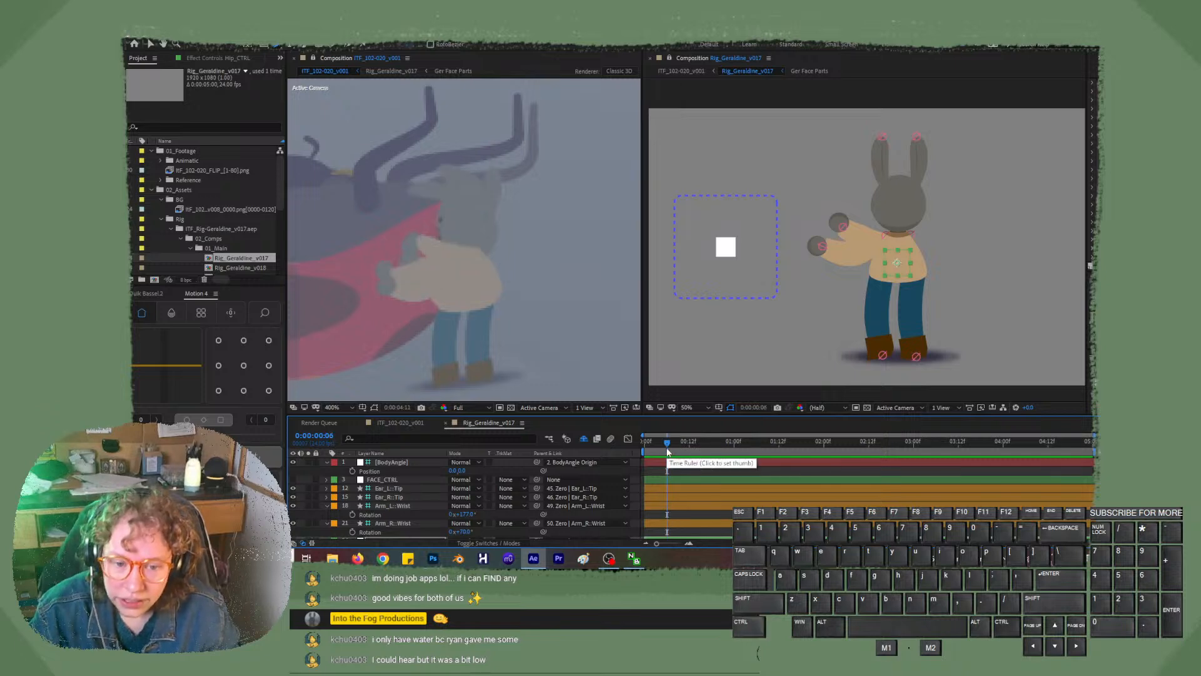
key(ctrl+Left)
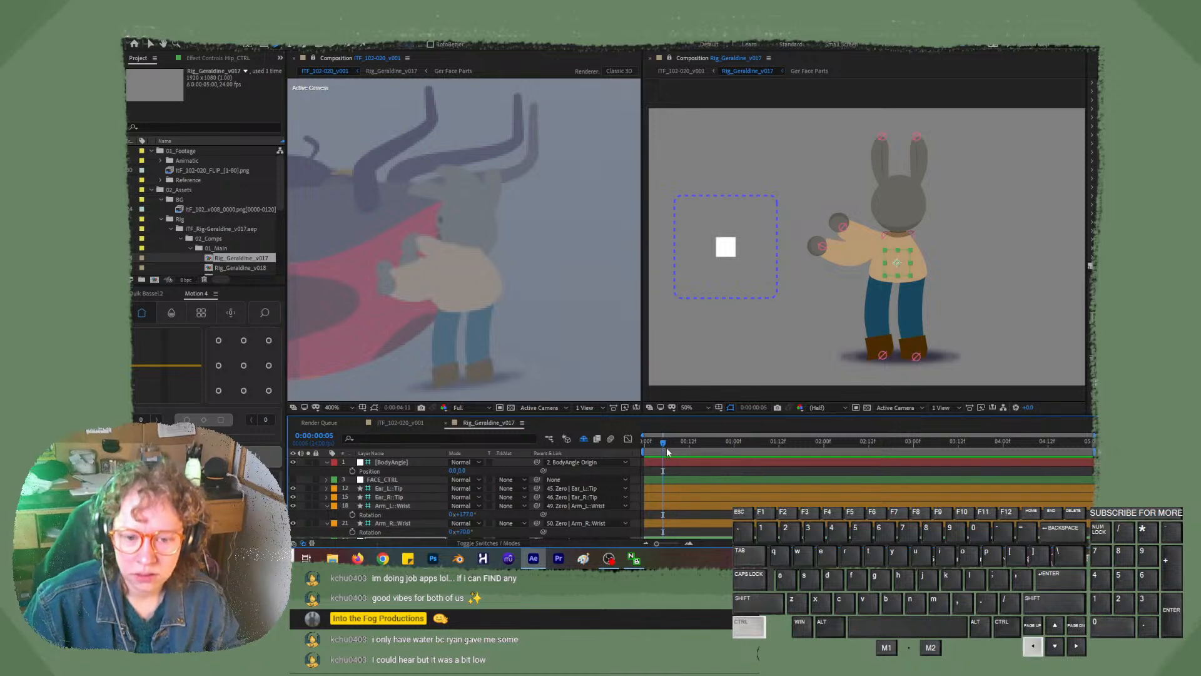
key(ctrl+Right)
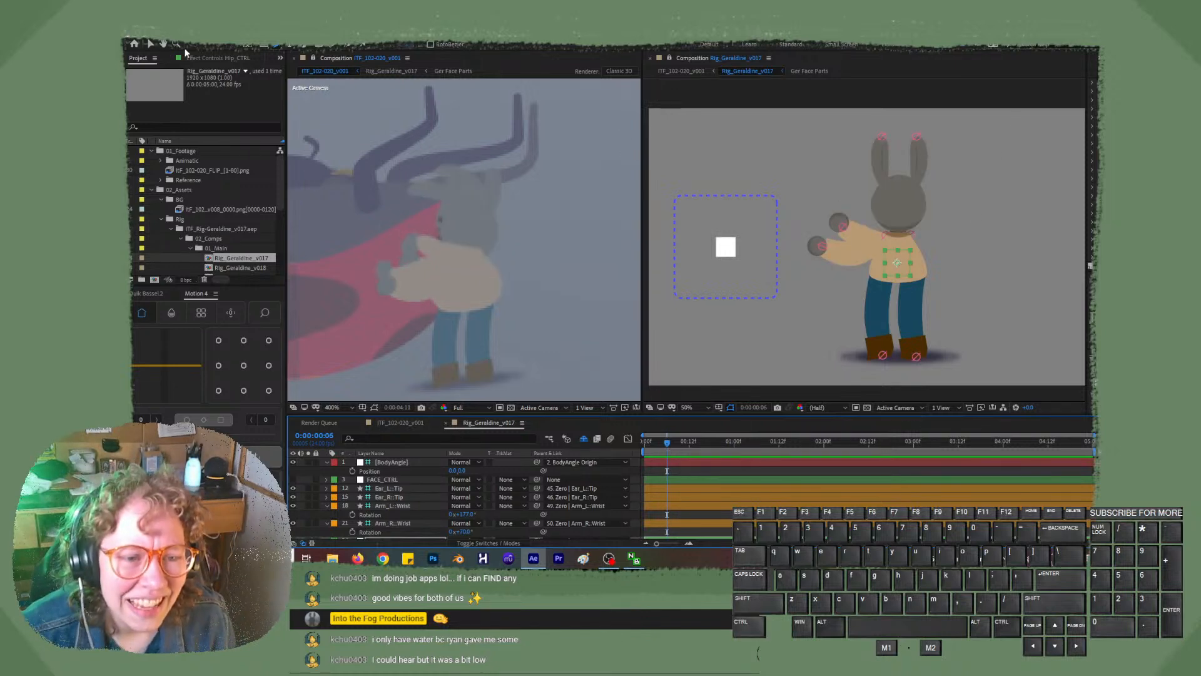
click(151, 44)
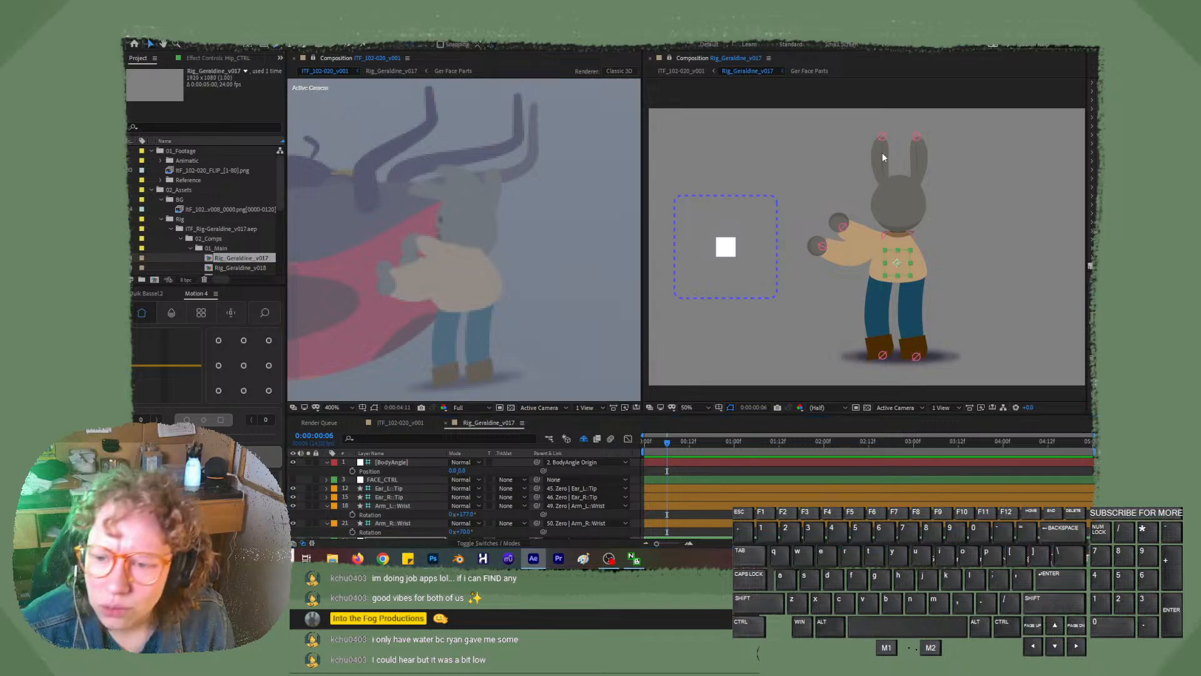
click(843, 227)
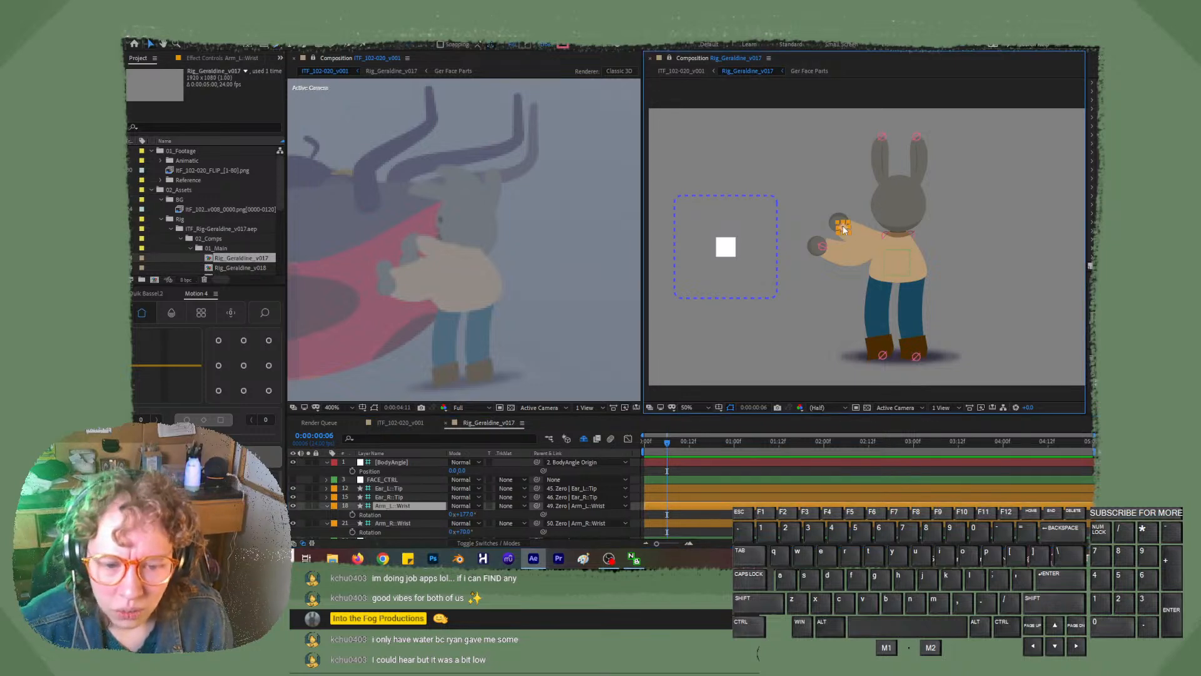
key(shift+Up)
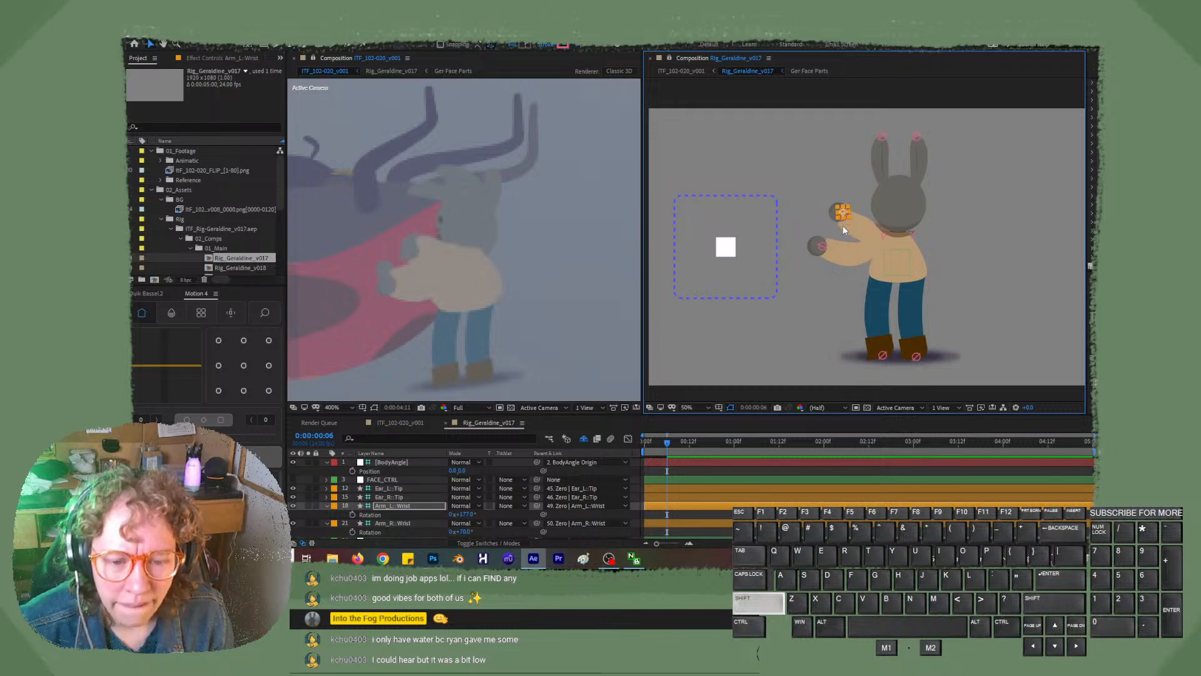
key(shift+Up)
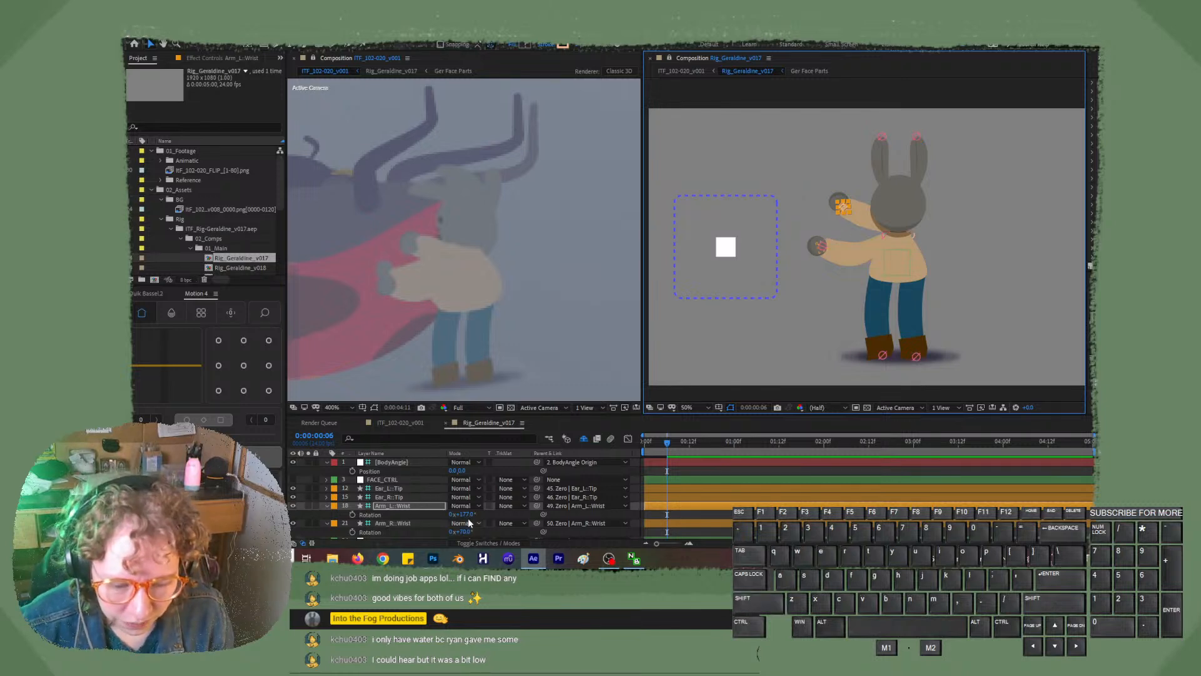
drag(466, 513, 448, 514)
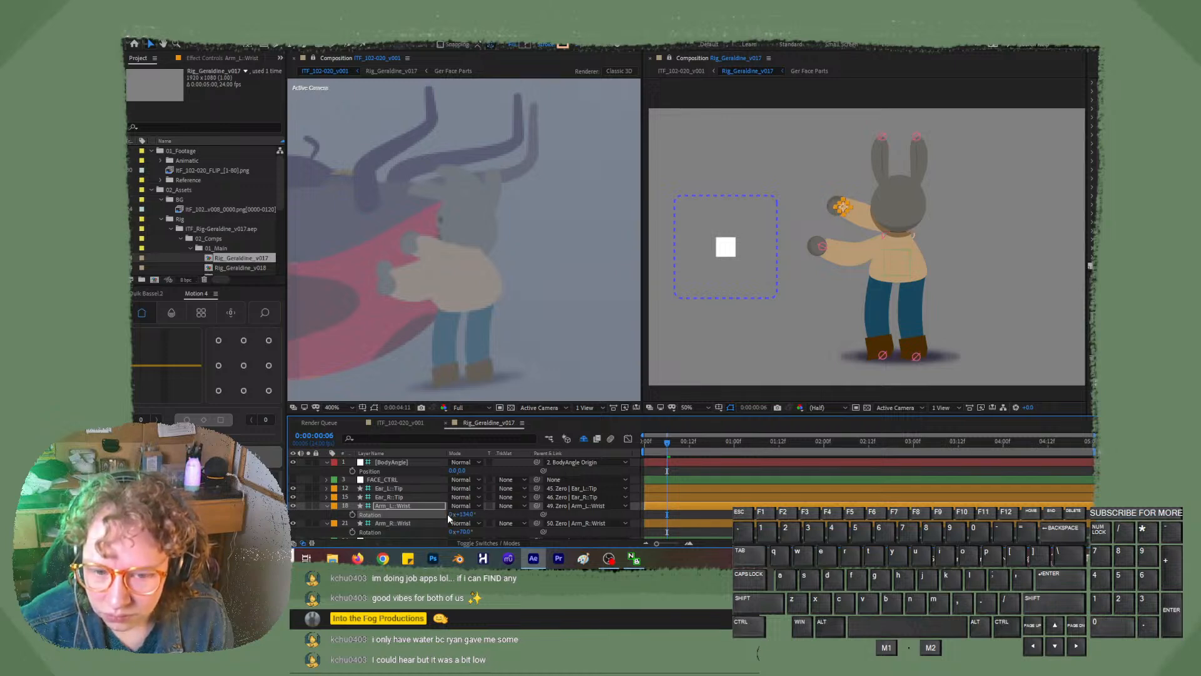
key(shift)
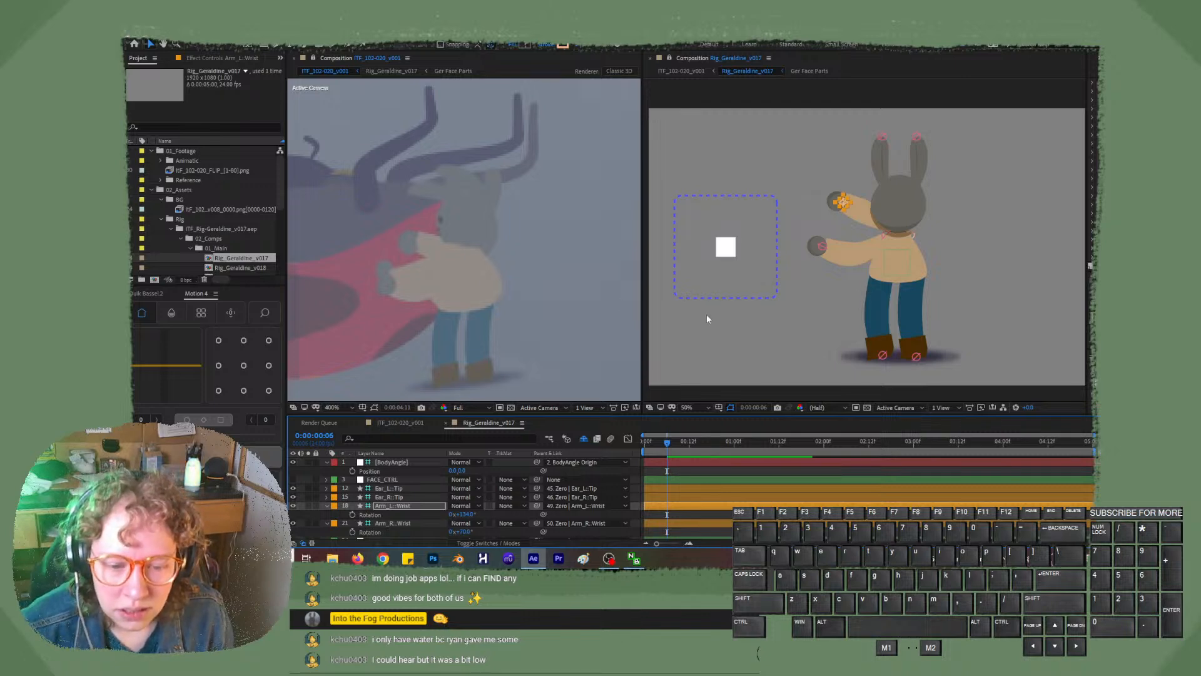
- Raise the Arm_R::Wrist controller and fine-tune its position to match the drawn lower hand
click(824, 246)
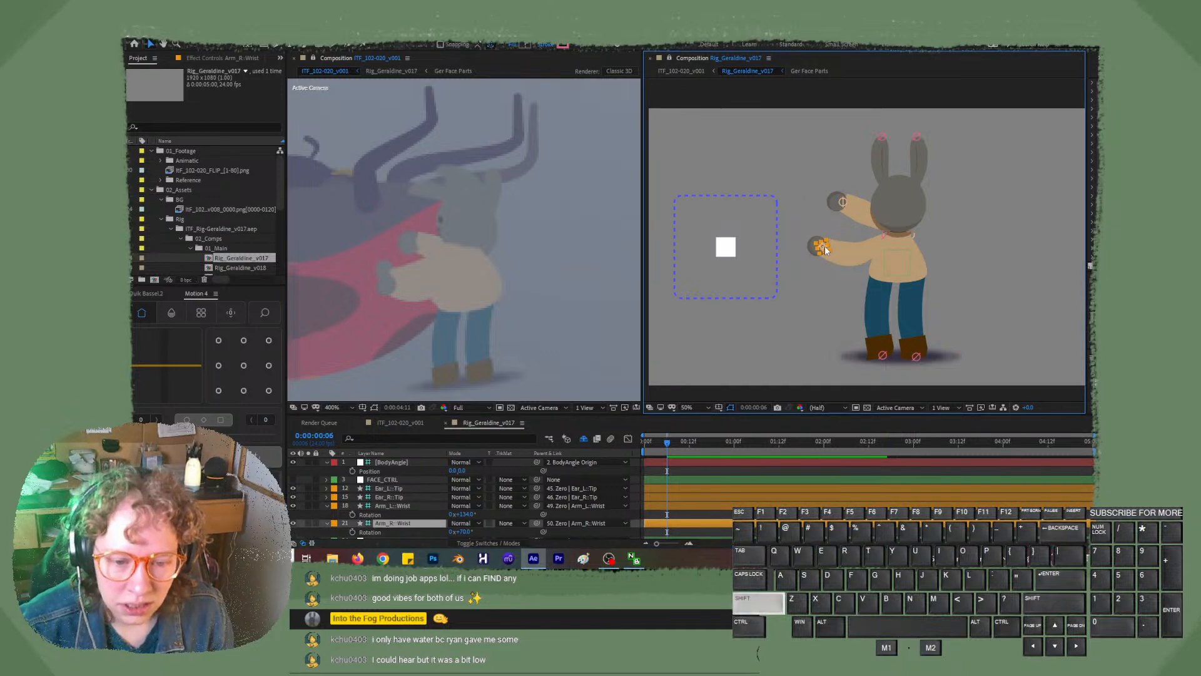
key(shift+Up)
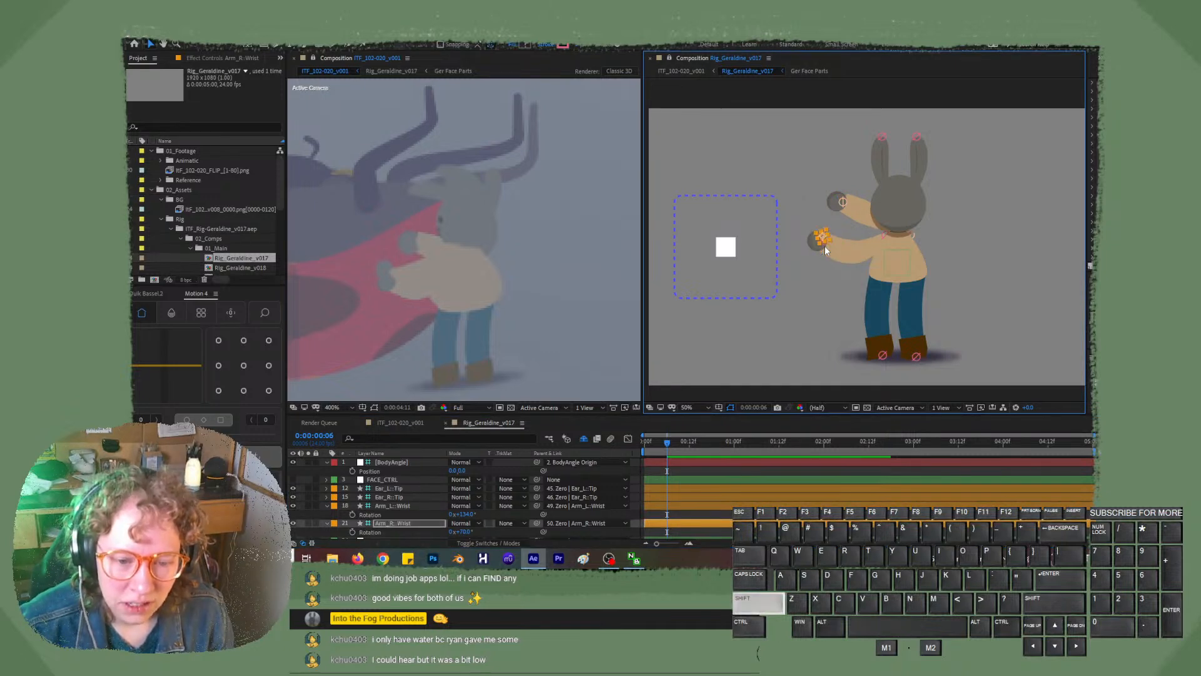
key(shift+Up)
key(shift+Up)
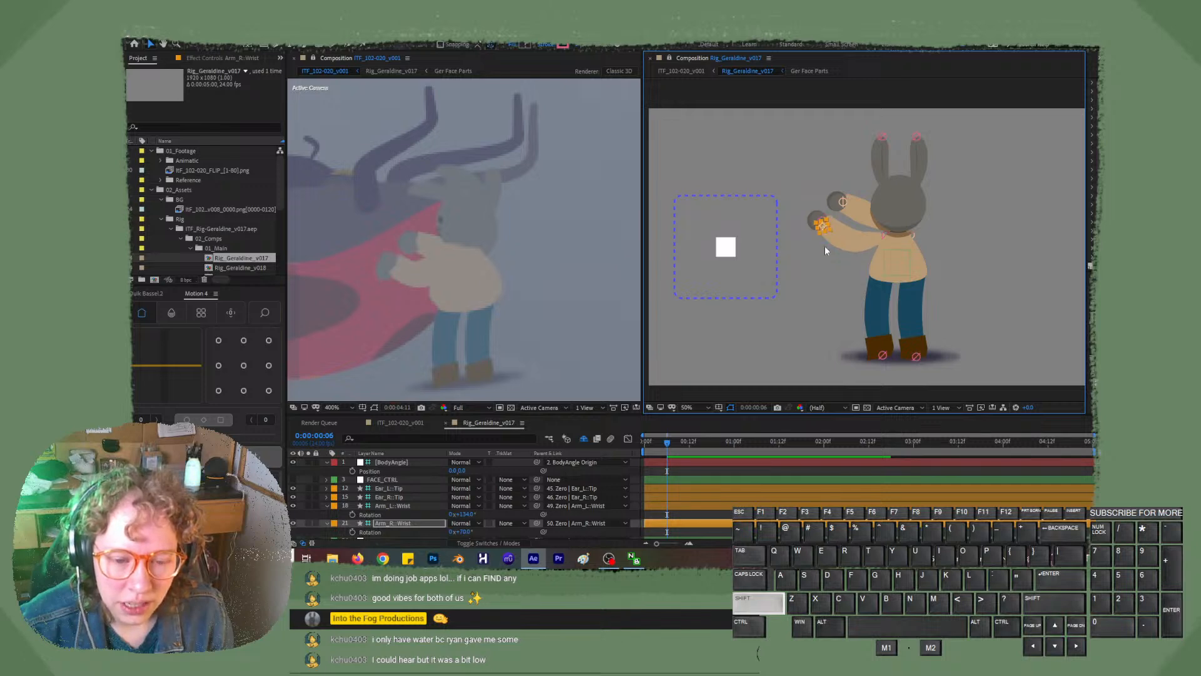
key(shift+Down)
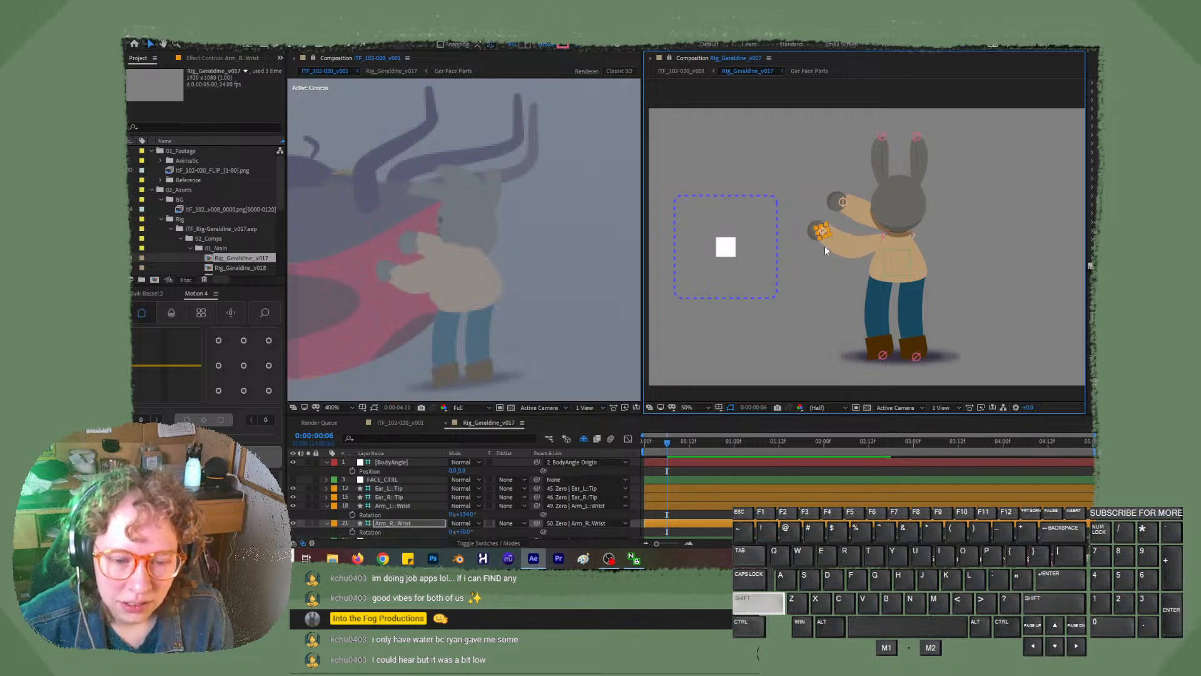
key(Up)
key(Up)
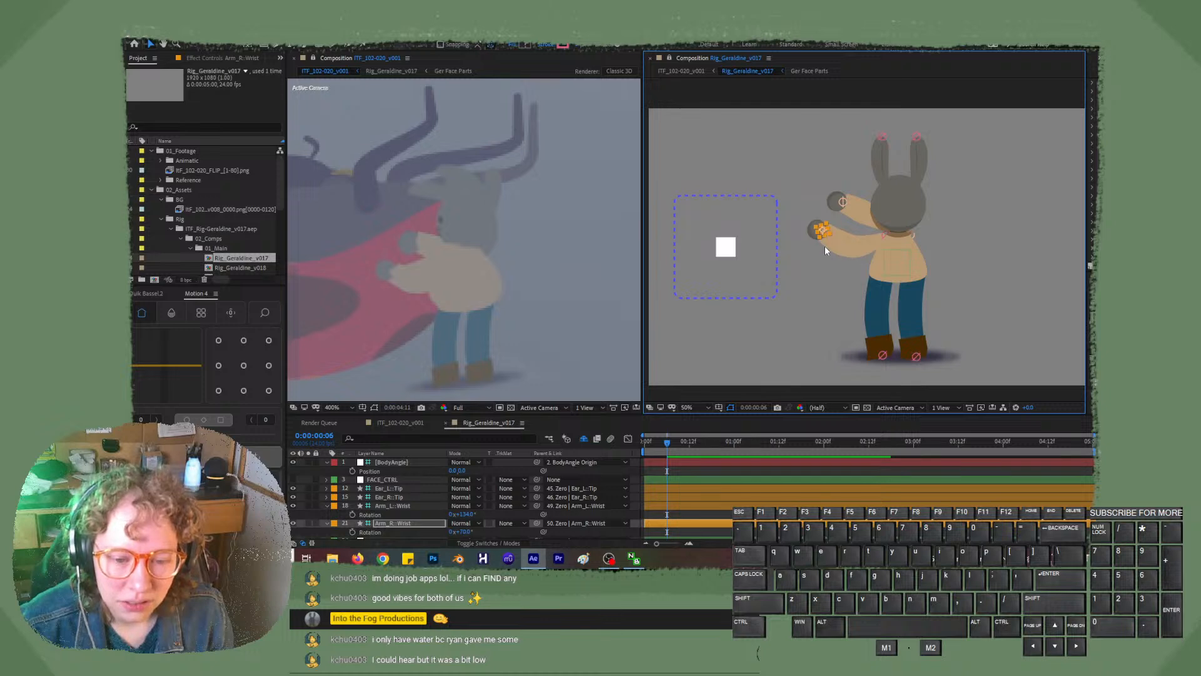
key(Left)
key(Down)
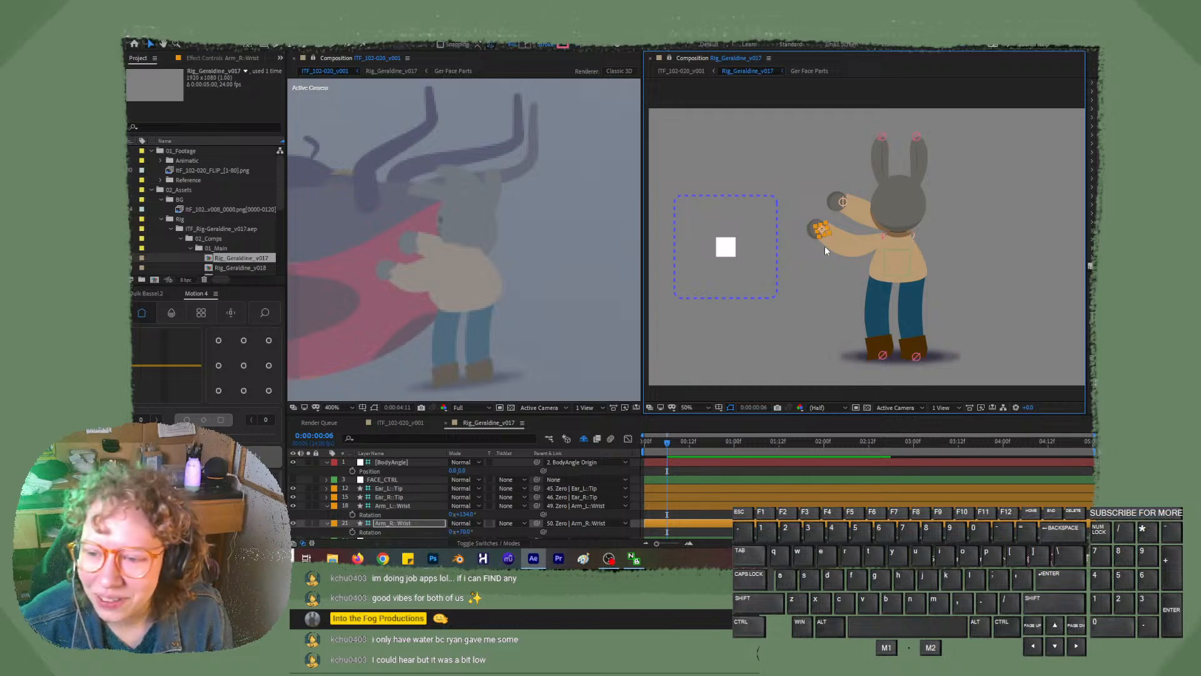
- Select the Body_CTRL layer and show its effect controls
scroll(394, 513, down, 3)
click(393, 517)
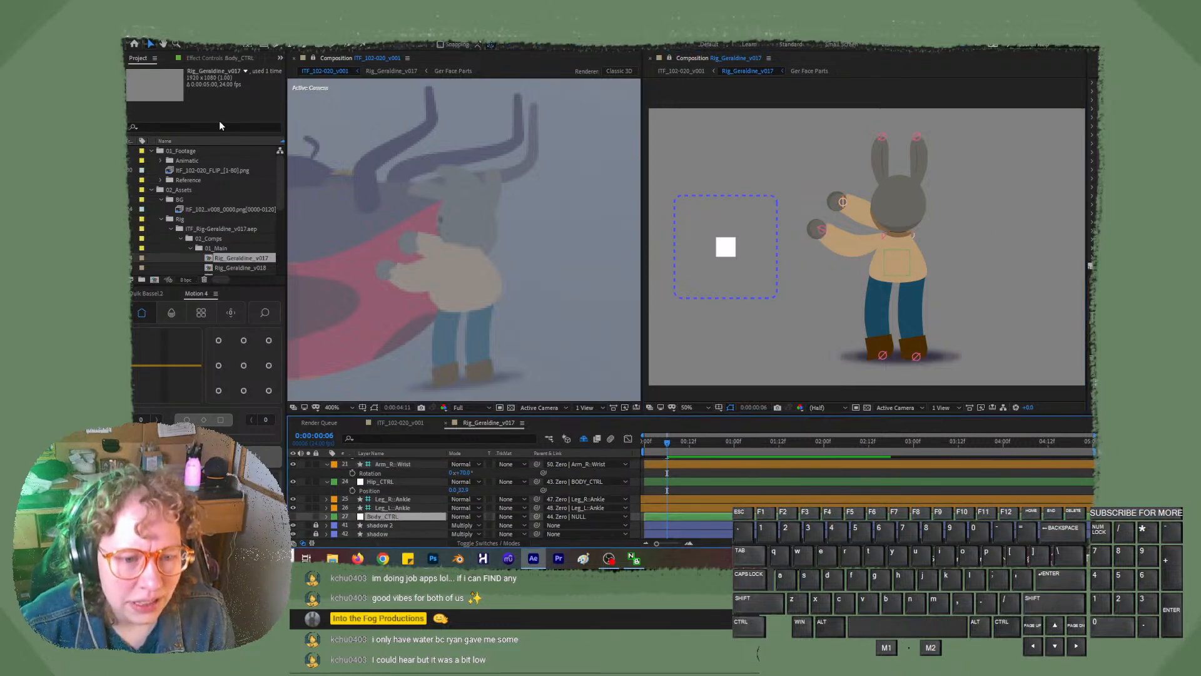
click(210, 58)
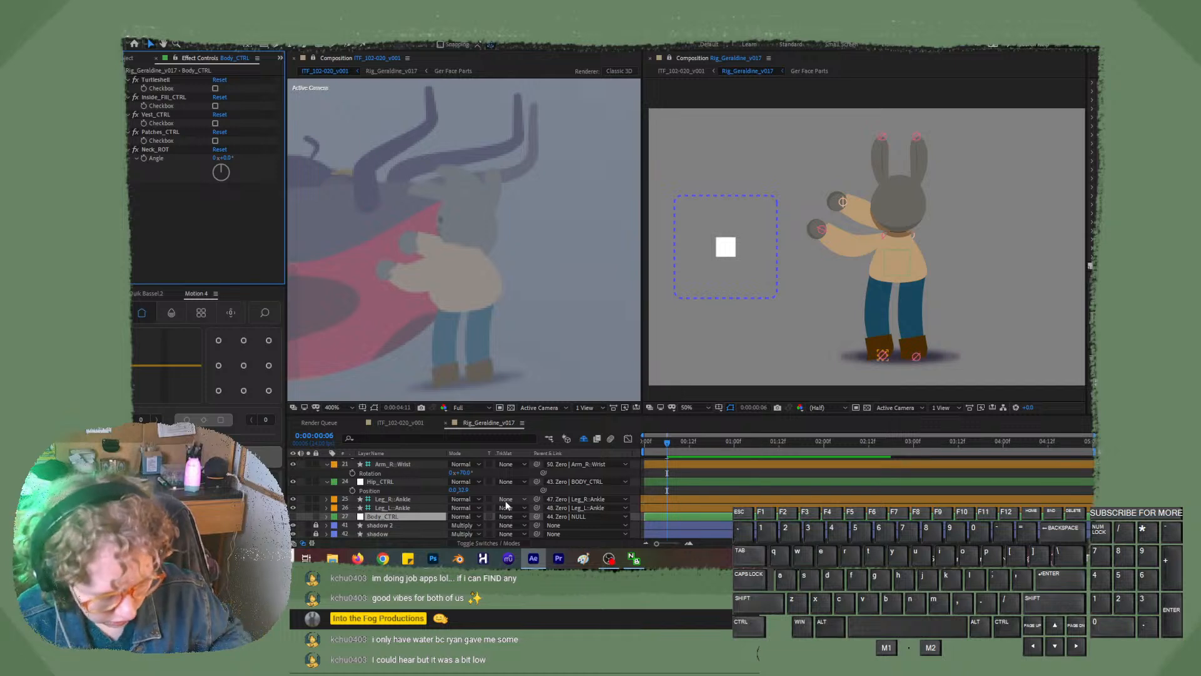
key(r)
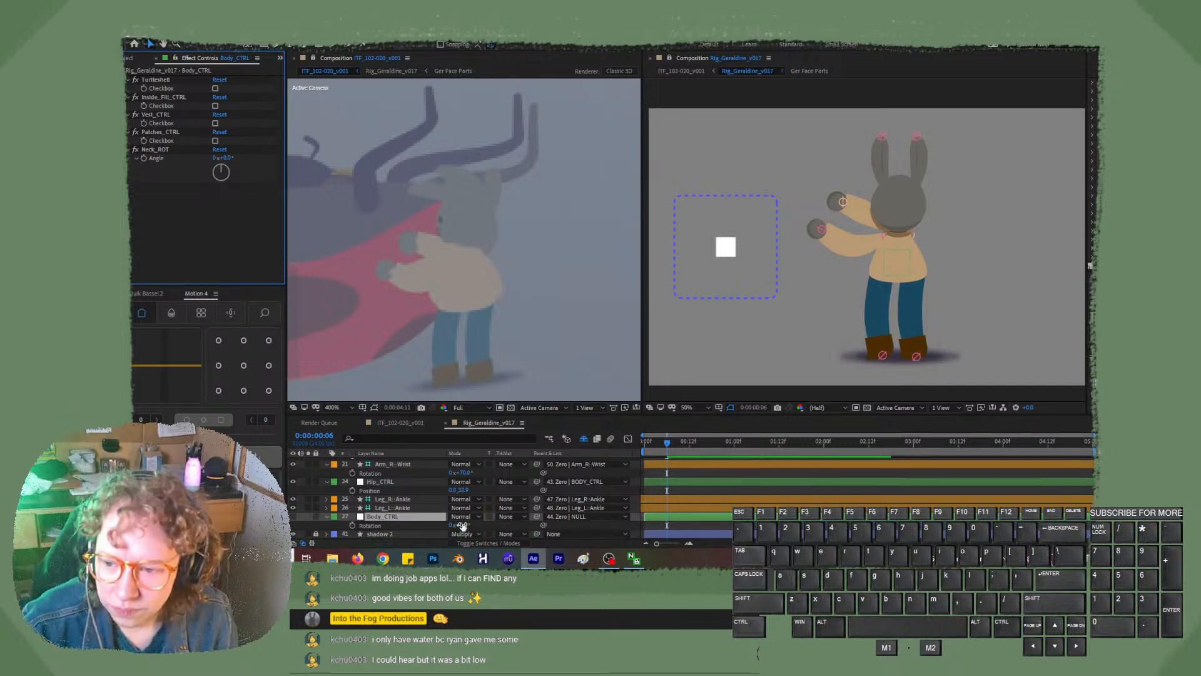
drag(463, 526, 457, 524)
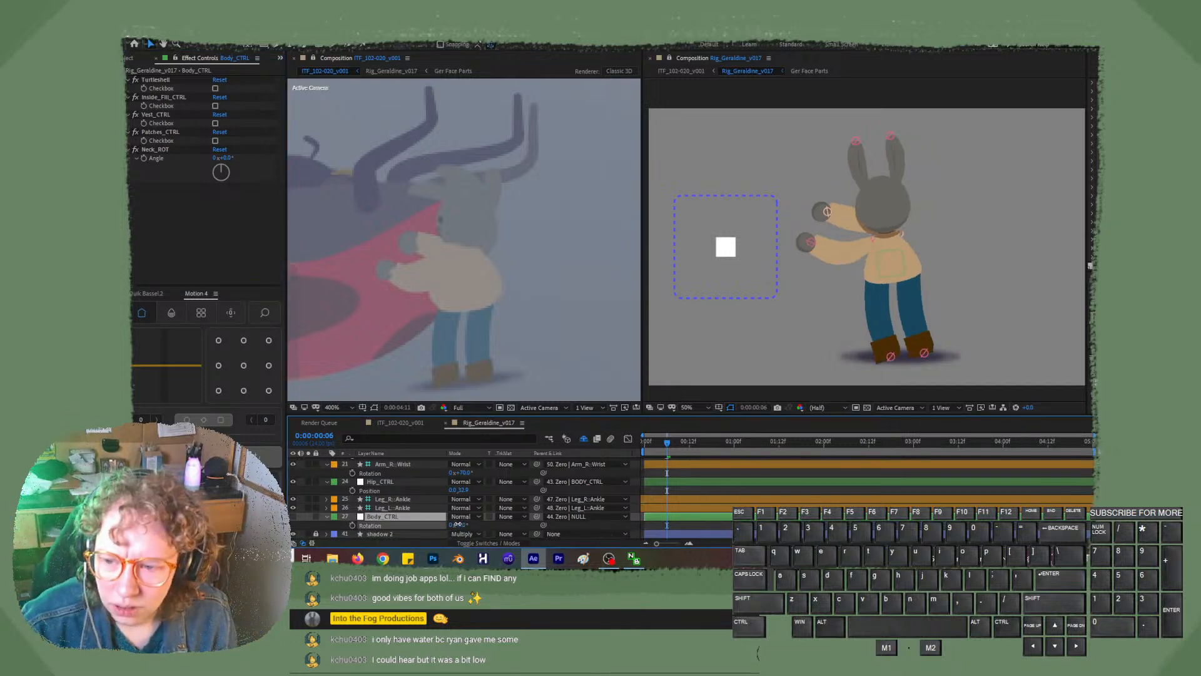
key(ctrl+z)
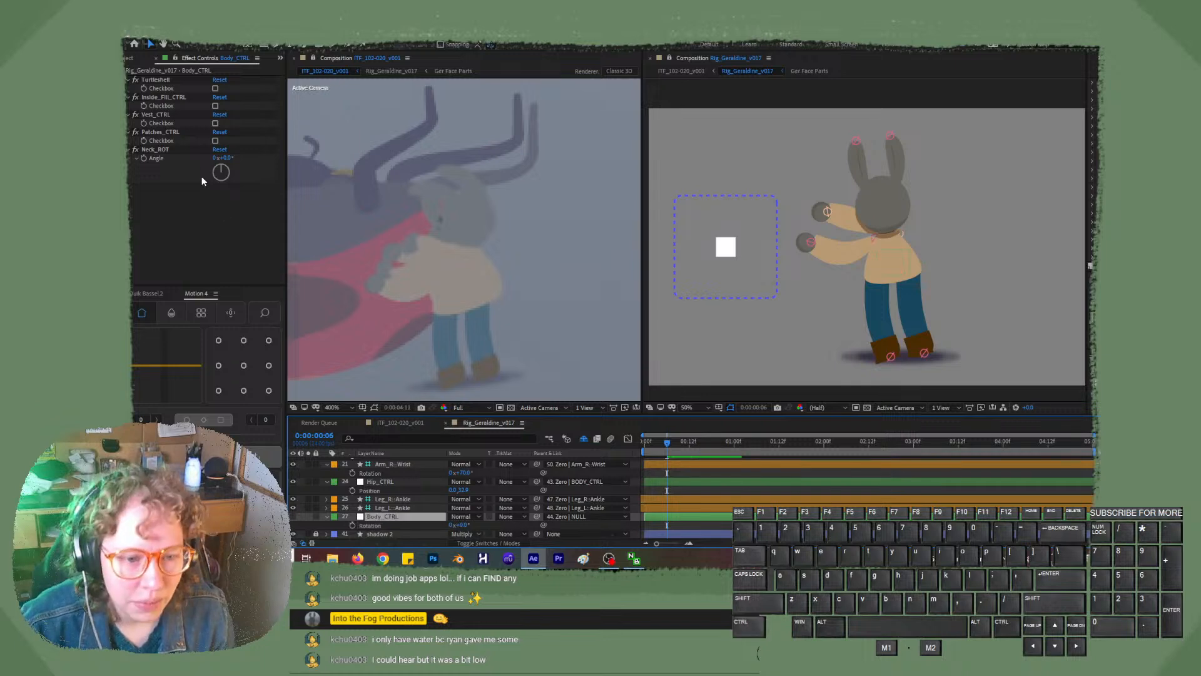
- Tilt the head with a Neck_ROT Angle of -14°, and bend Ear_R::Tip with RH Bend Direction -100%, moving the tip outward and down
drag(230, 158, 221, 159)
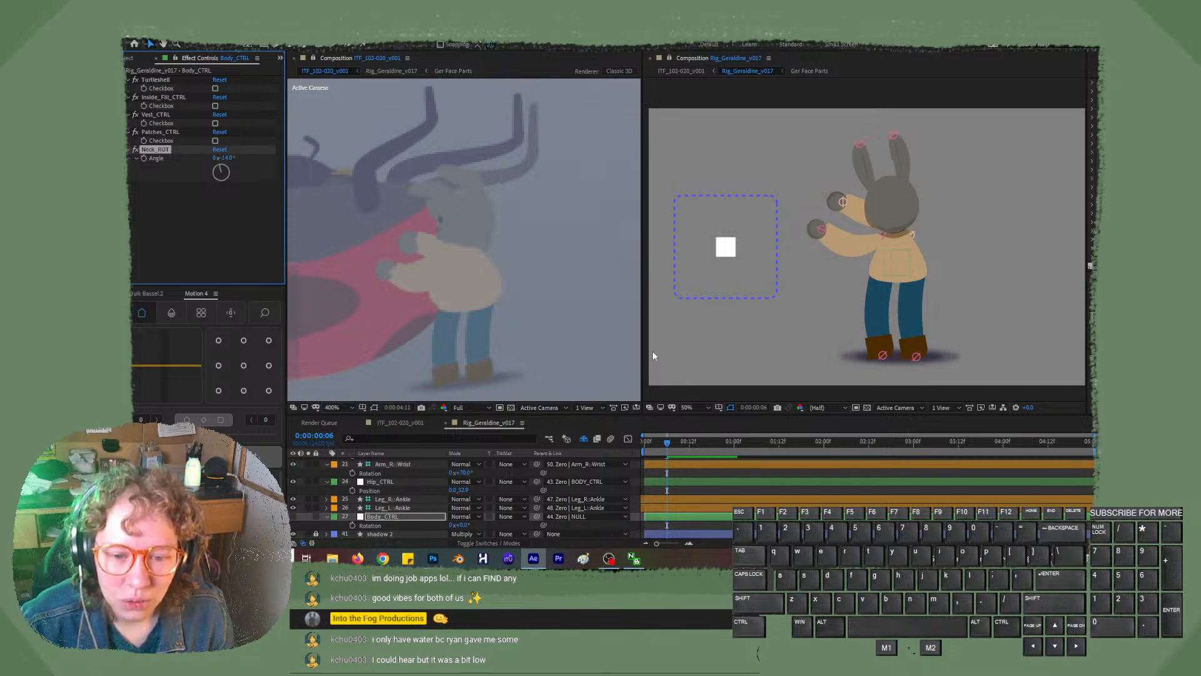
click(860, 145)
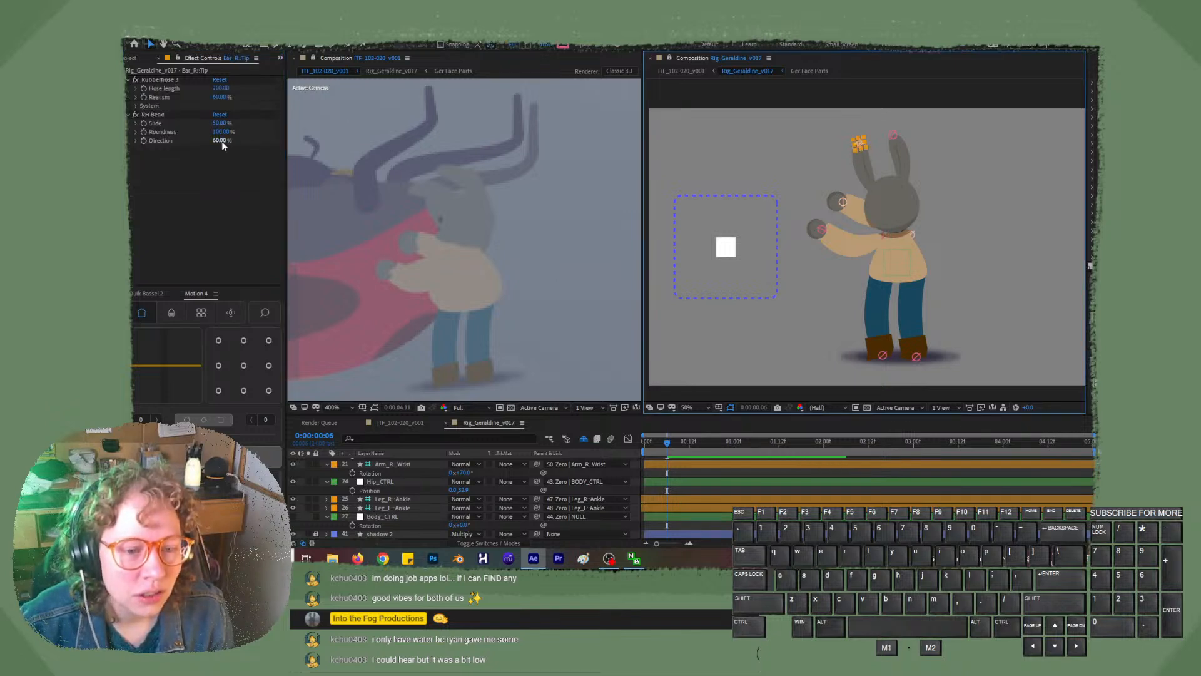
drag(221, 141, 249, 141)
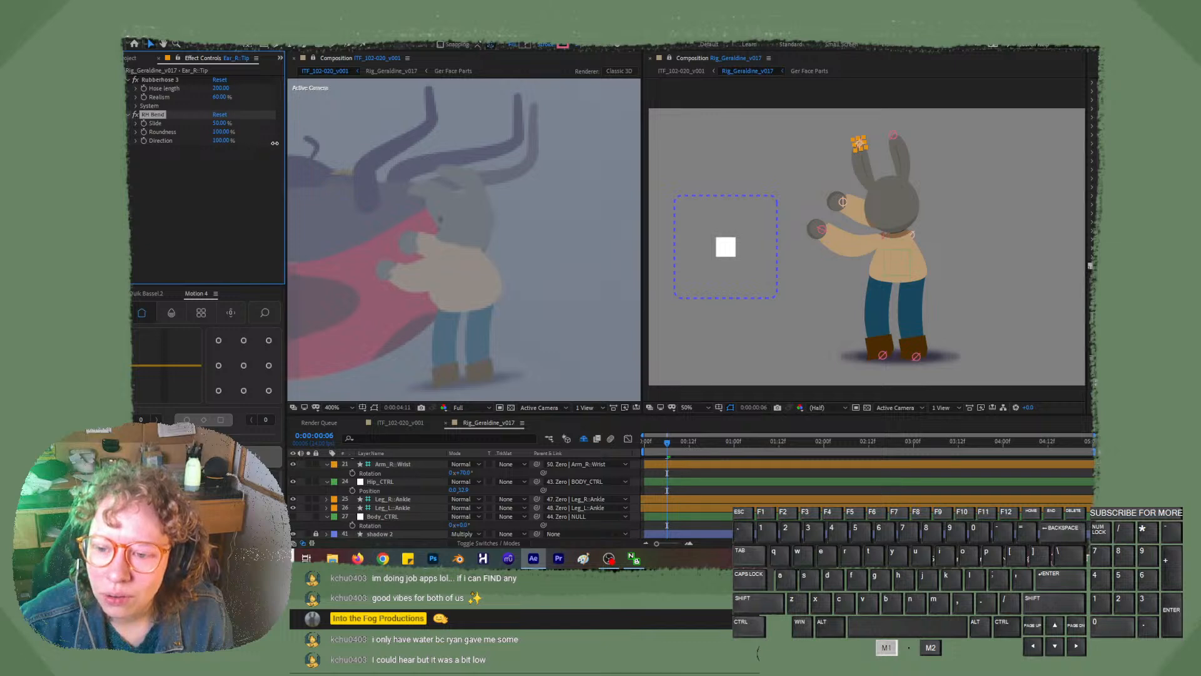
drag(348, 146, 178, 174)
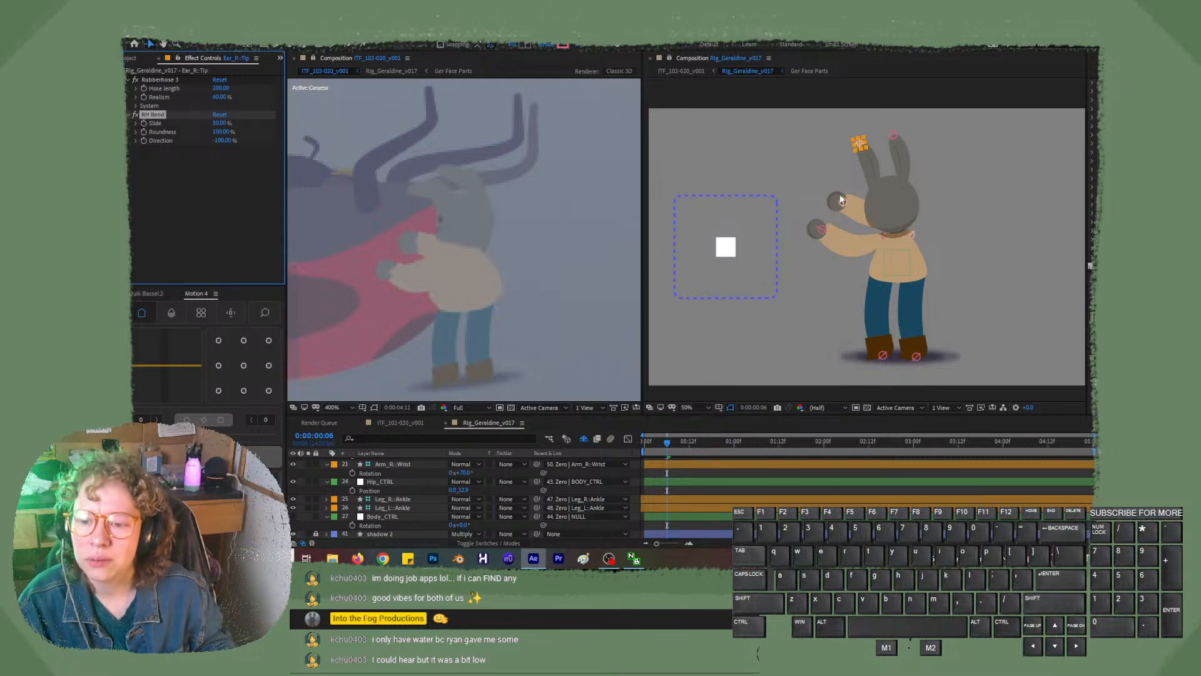
mouse_move(860, 144)
mouse_down()
mouse_move(833, 160)
mouse_move(852, 154)
mouse_up()
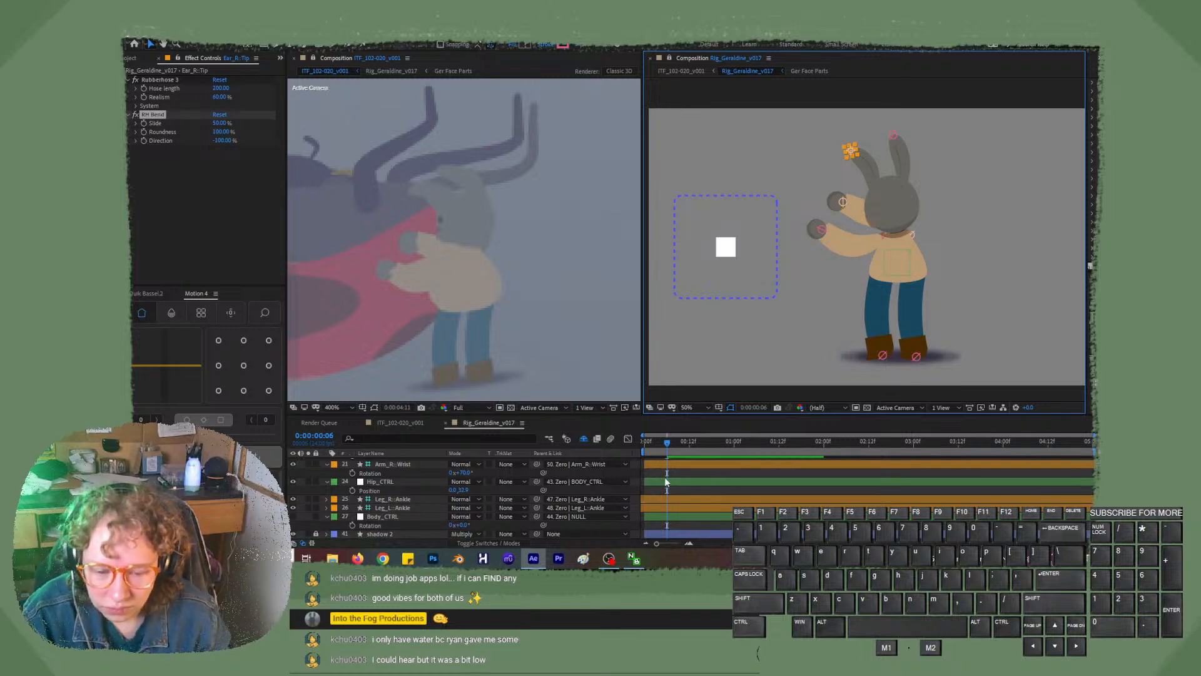
- Nudge Hip_CTRL vertically to a Position Y of about 34, and move the BodyAngle controller to just outside the left edge of its dashed box
click(423, 482)
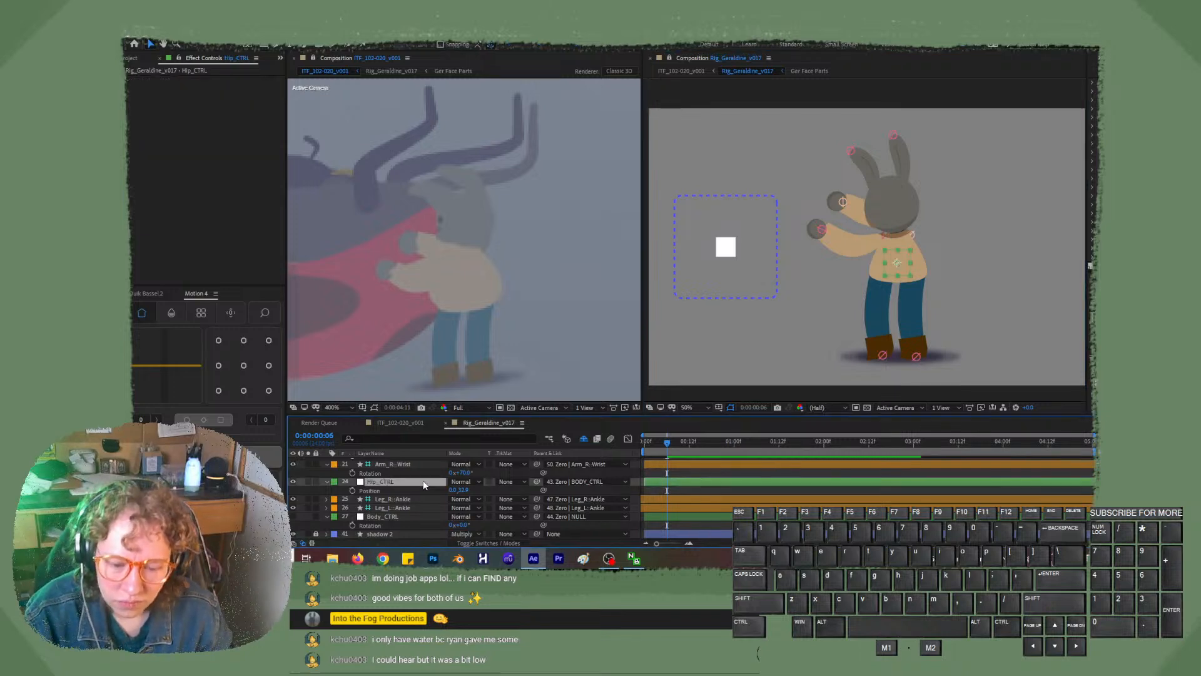
key(Up)
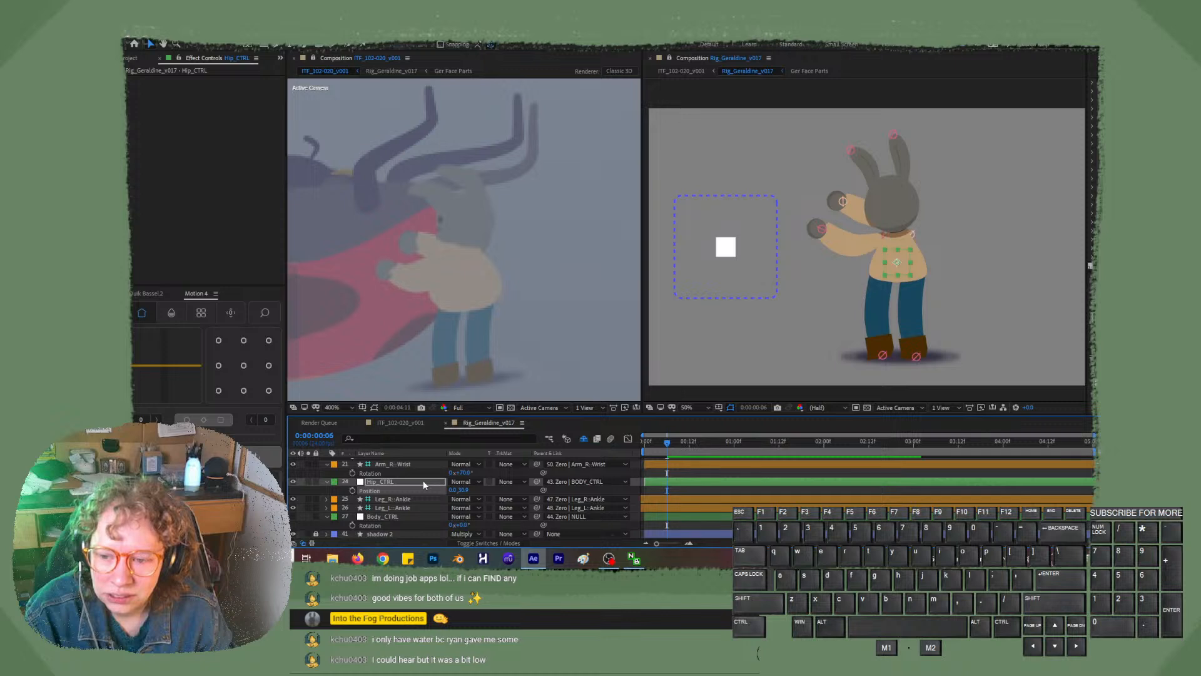
key(Up)
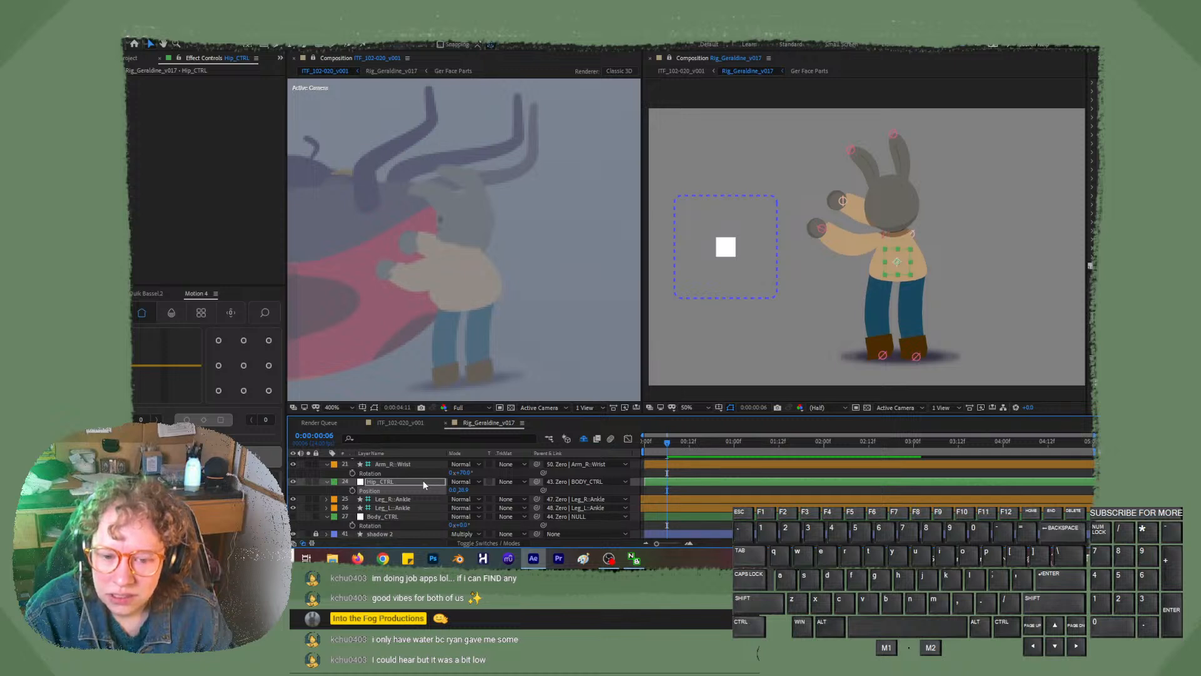
key(Down)
key(Down)
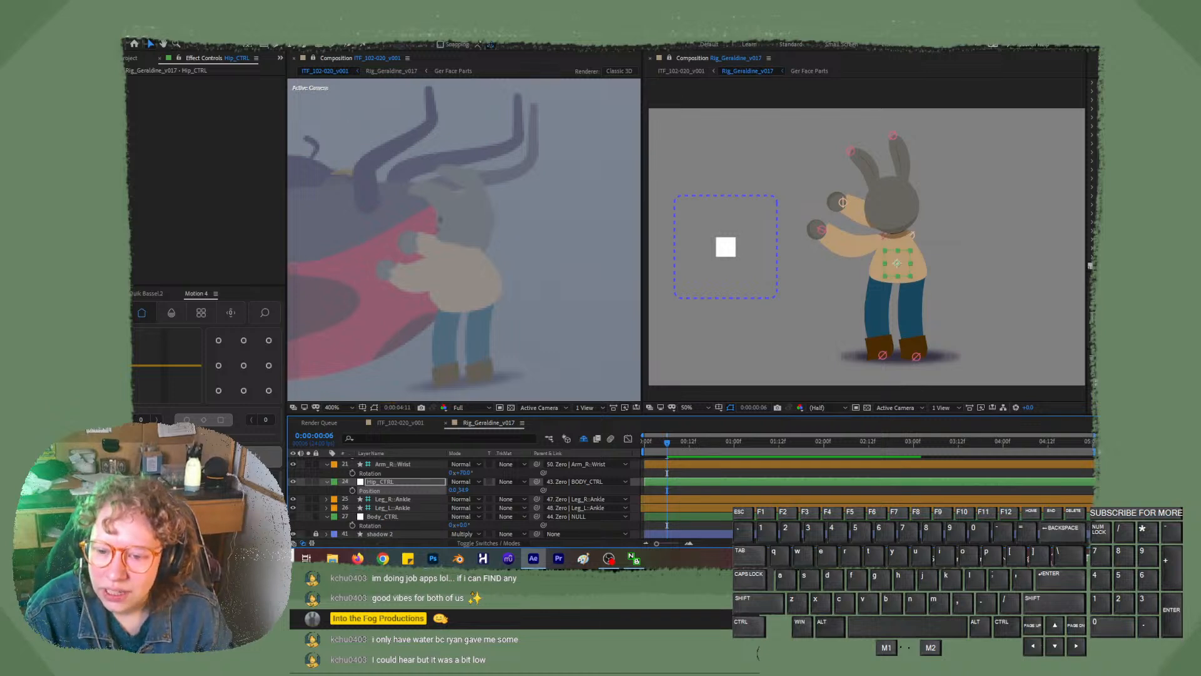
drag(723, 247, 713, 205)
drag(682, 217, 664, 245)
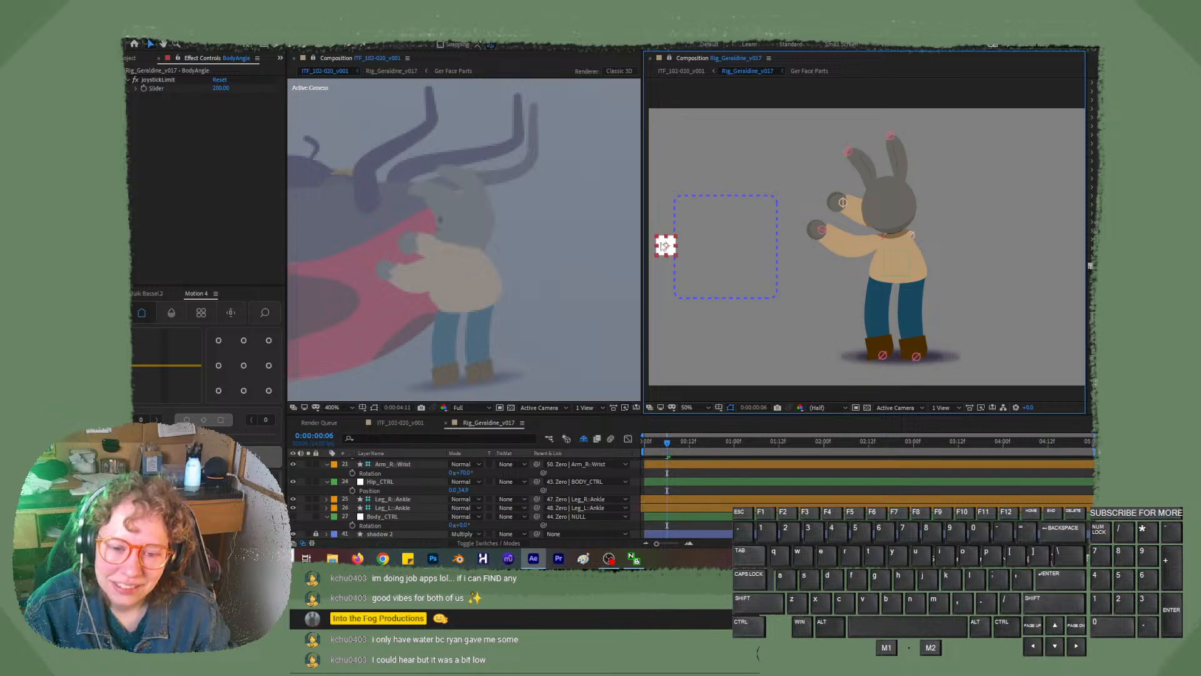
- Move Ear_R::Tip slightly farther left, enable keyframing on its Hose length, and set the length to 238
click(850, 151)
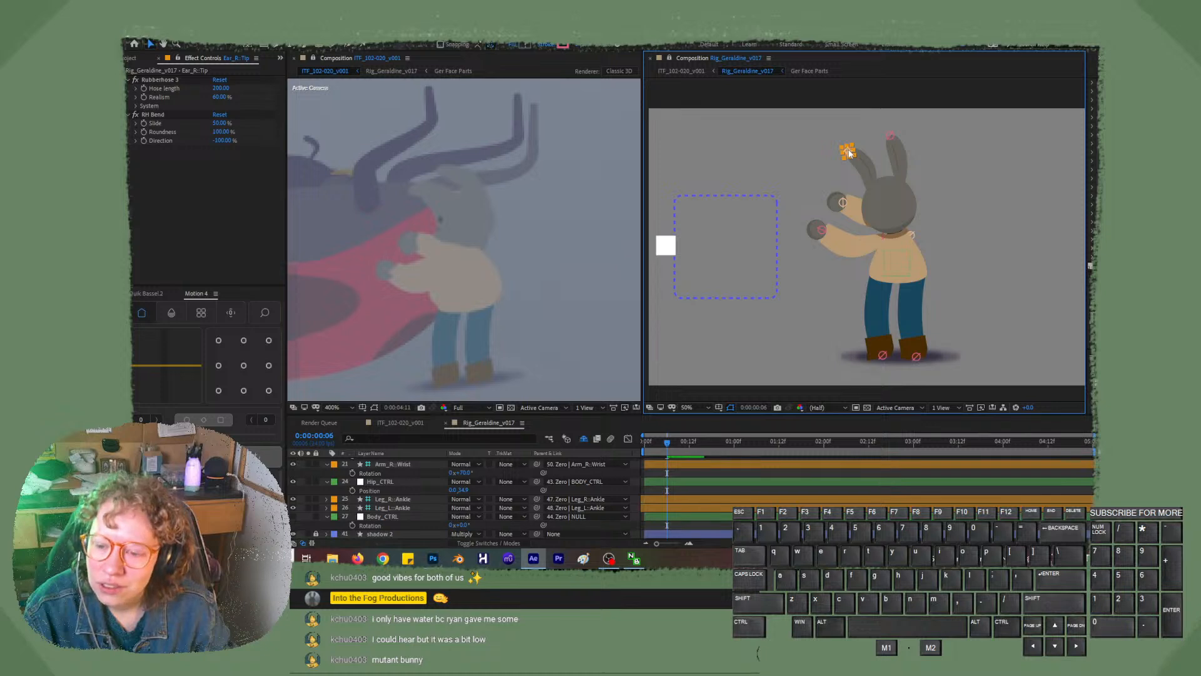
drag(849, 152, 843, 151)
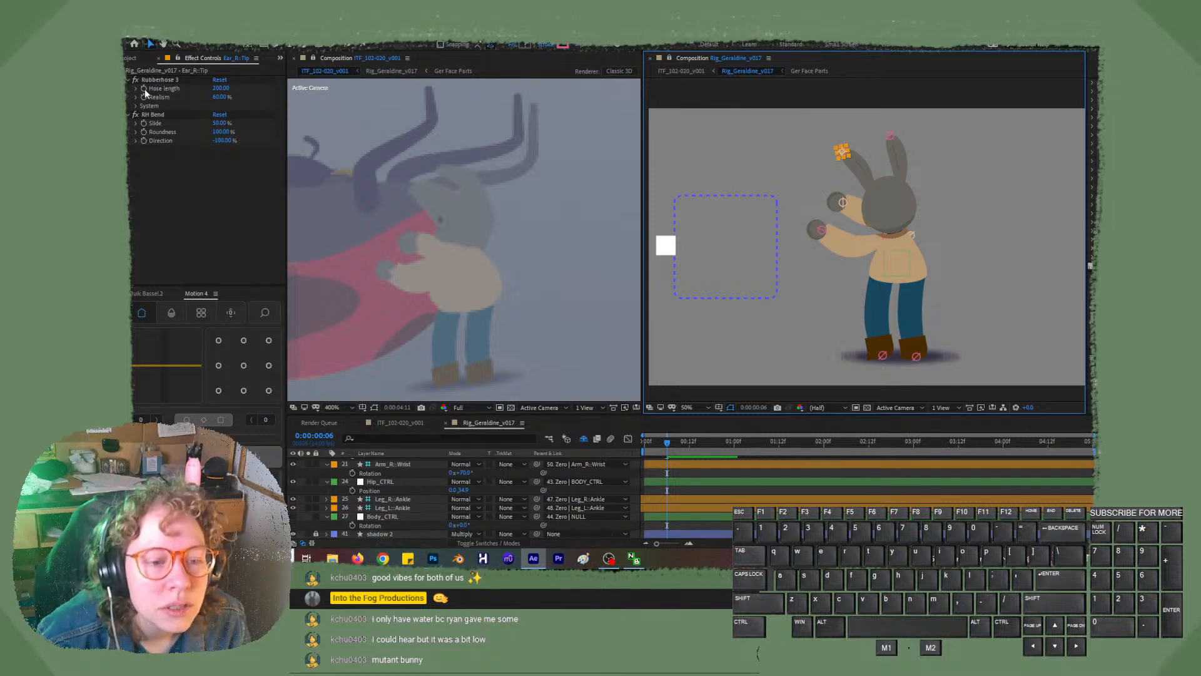
click(221, 89)
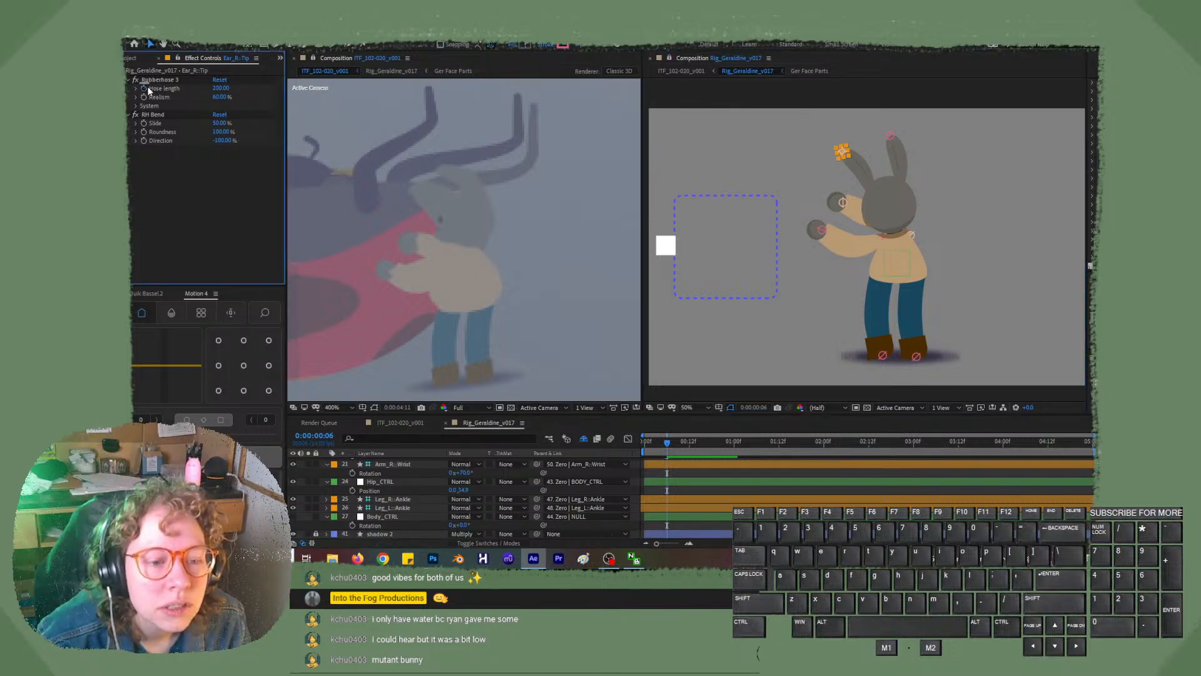
click(223, 91)
drag(228, 90, 244, 92)
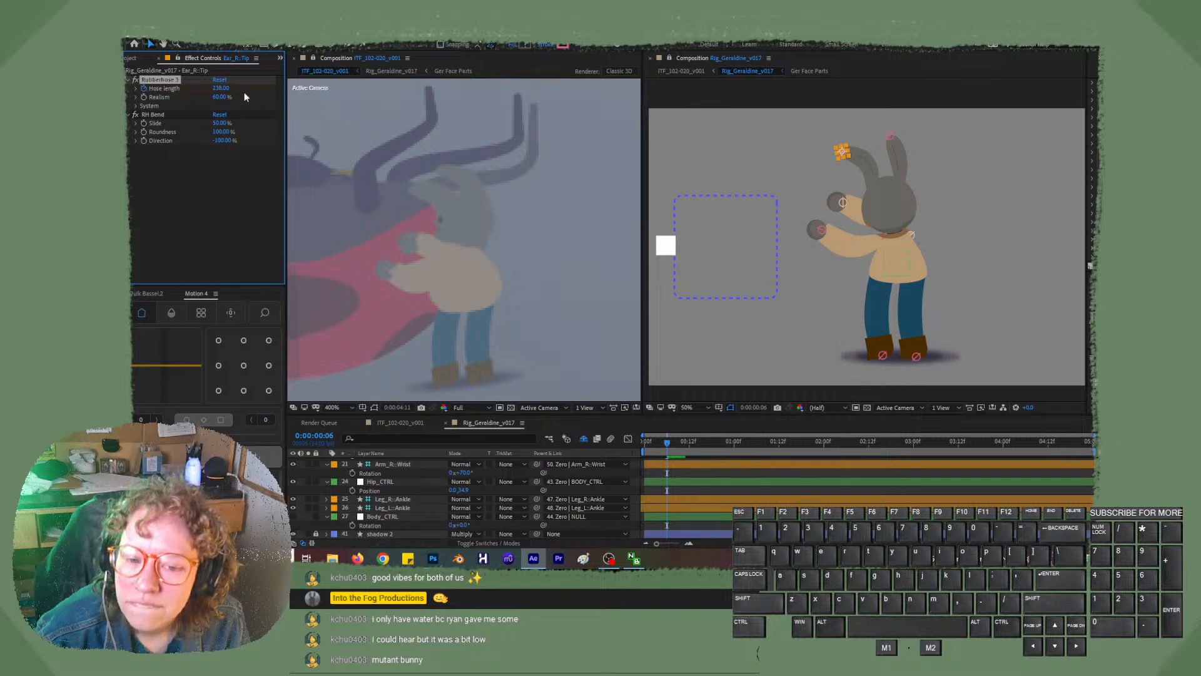
- Set Ear_R::Tip's Hose length to 248 and select the Ear_L::Tip controller
drag(224, 89, 229, 89)
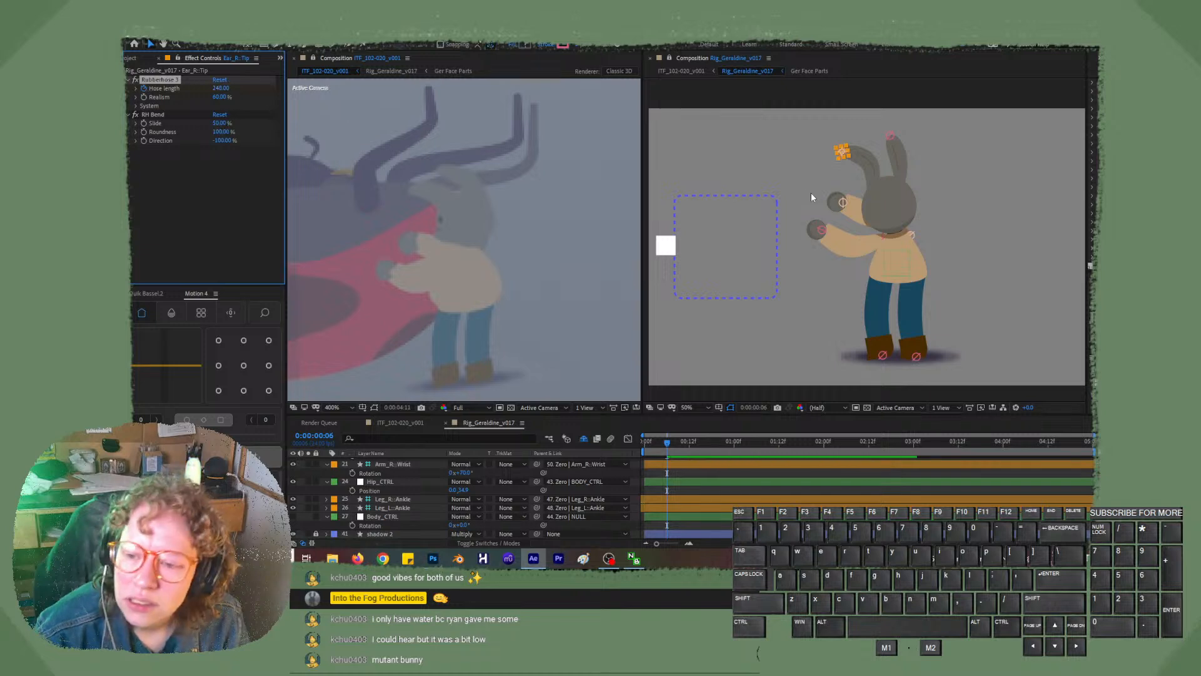
click(891, 134)
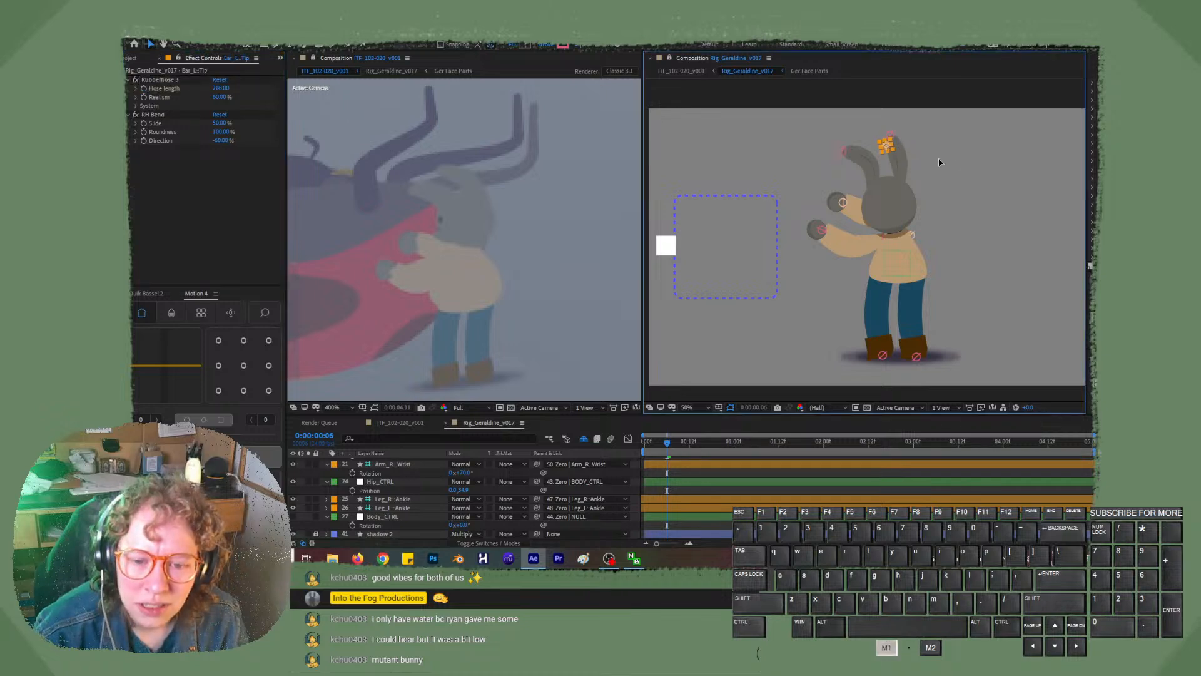
drag(887, 148, 959, 164)
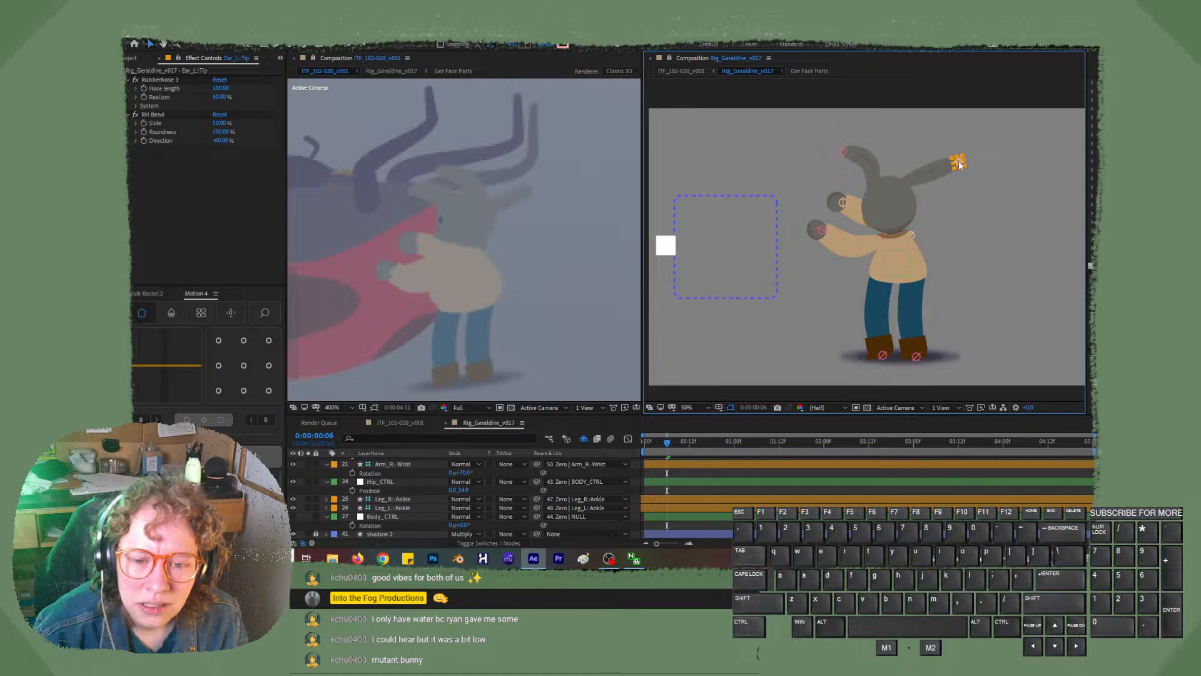
key(ctrl)
key(ctrl+z)
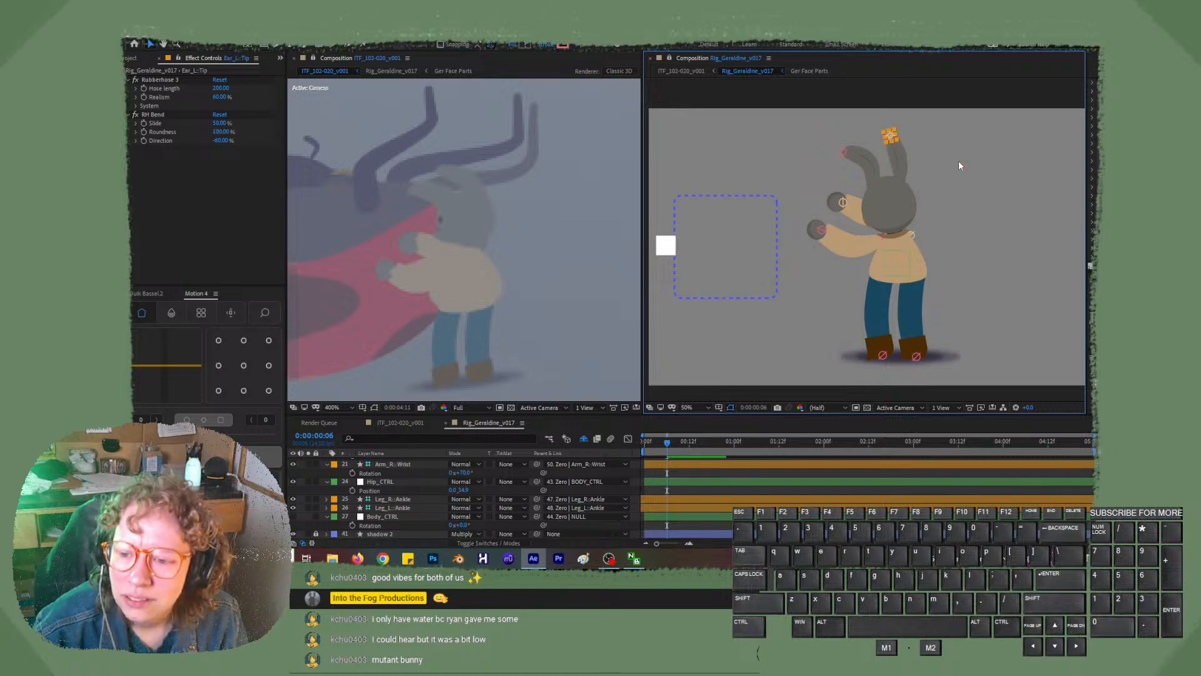
- Move Ear_L::Tip slightly left and reshape its ear with a Hose length of 232 and an RH Bend Direction of -100%
drag(890, 137, 879, 136)
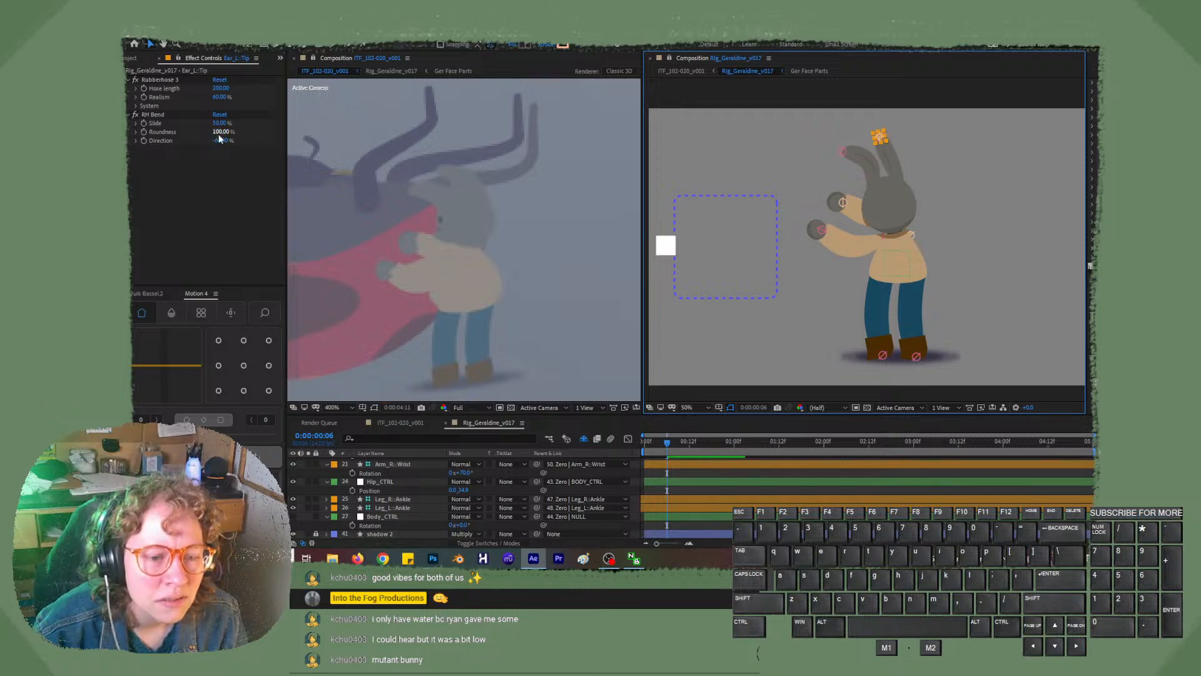
drag(220, 141, 367, 142)
drag(476, 148, 473, 149)
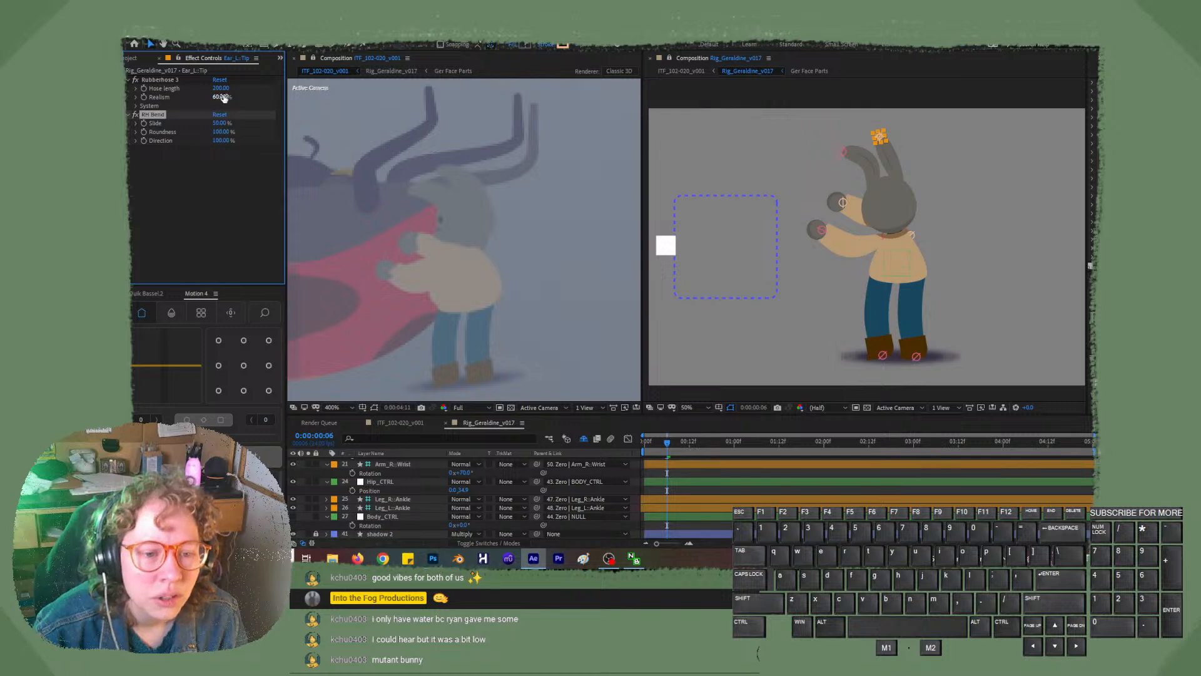
drag(224, 90, 233, 90)
drag(222, 141, 131, 140)
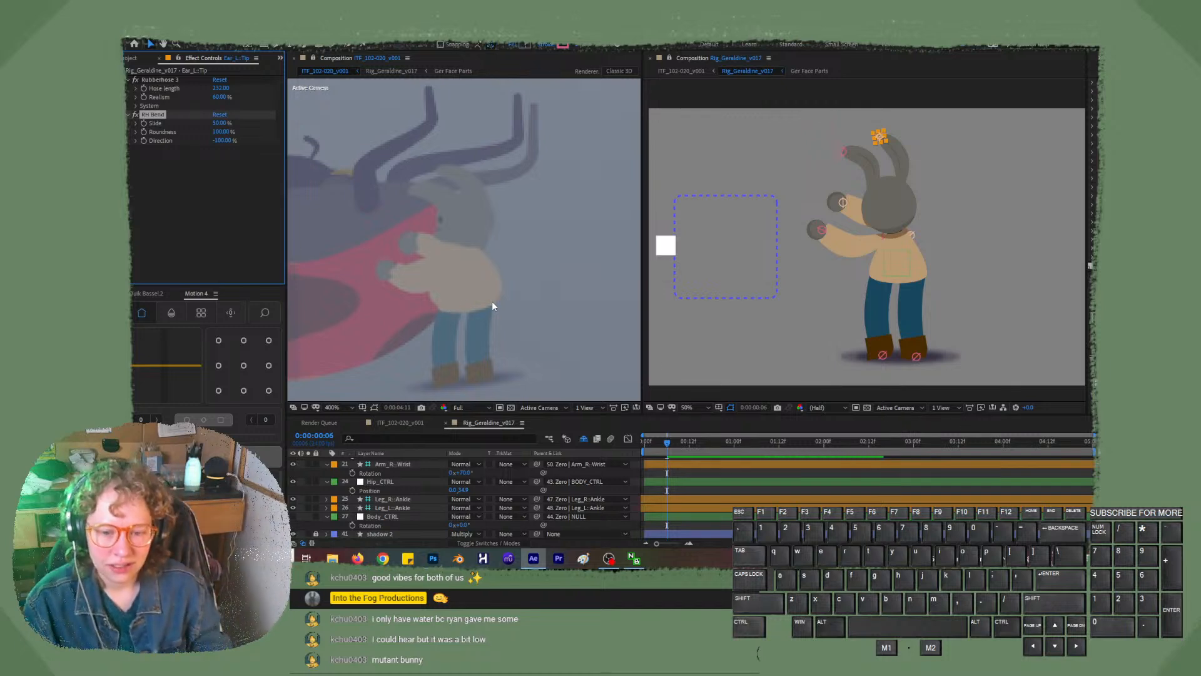
- Enable keyframing at 0:00:00:06 on Hip_CTRL's Position and Arm_R::Wrist's Rotation
key(comma)
key(comma)
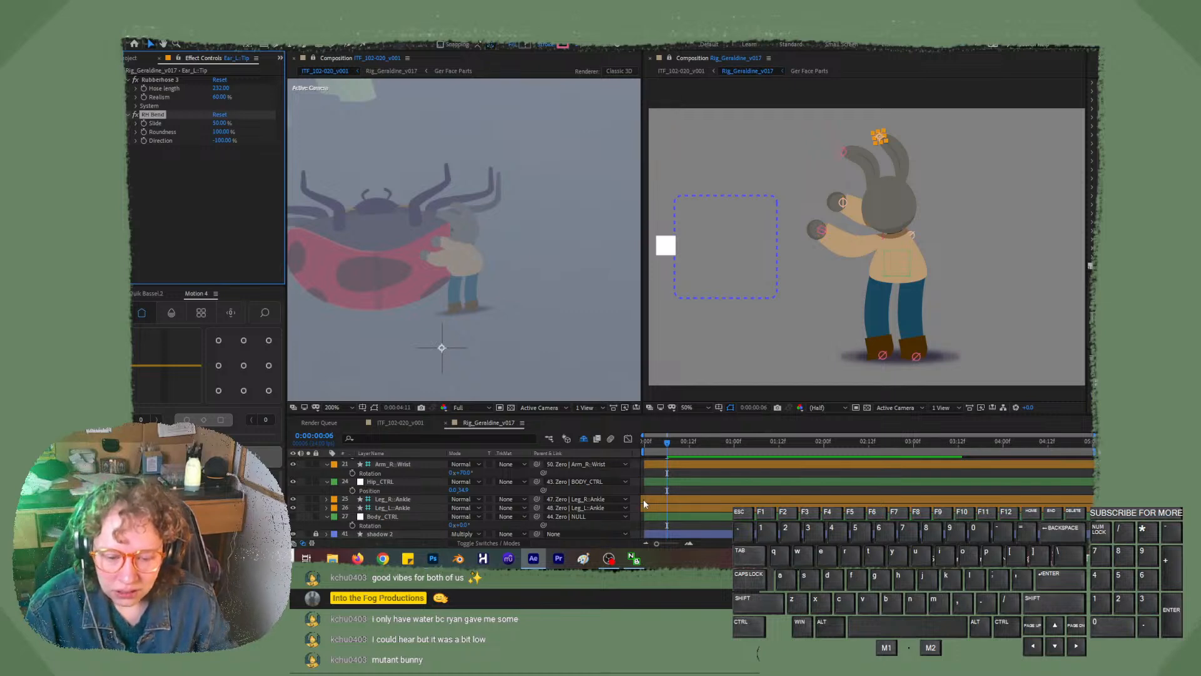
click(613, 500)
click(351, 489)
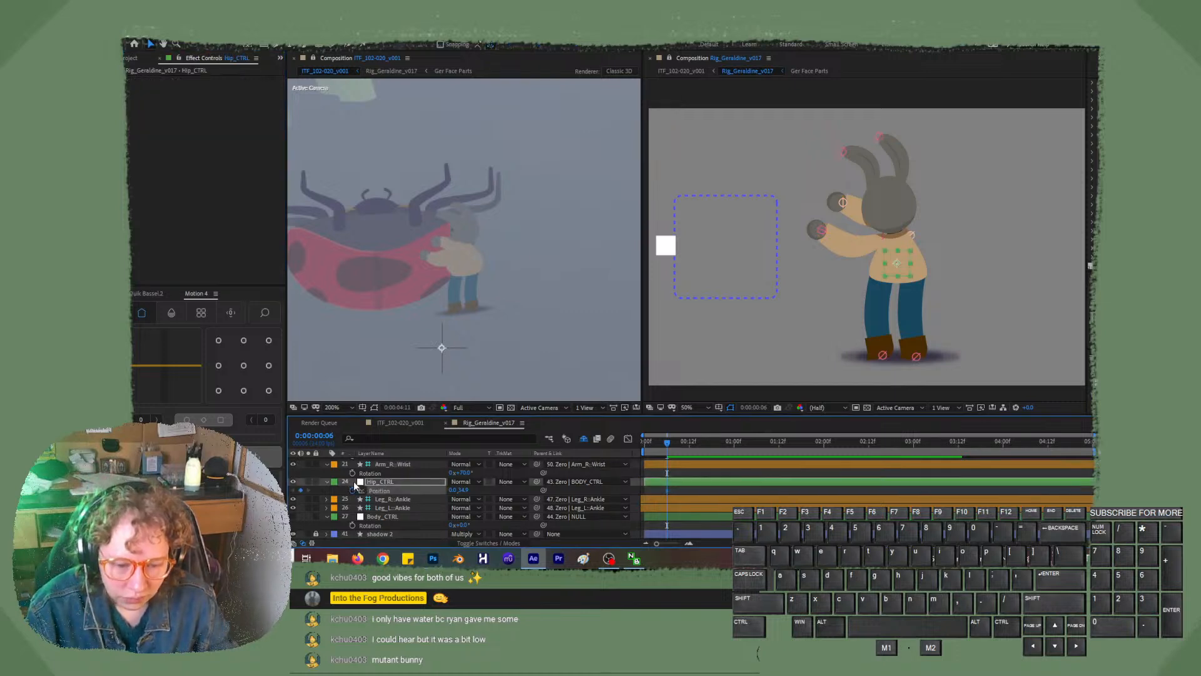
click(354, 474)
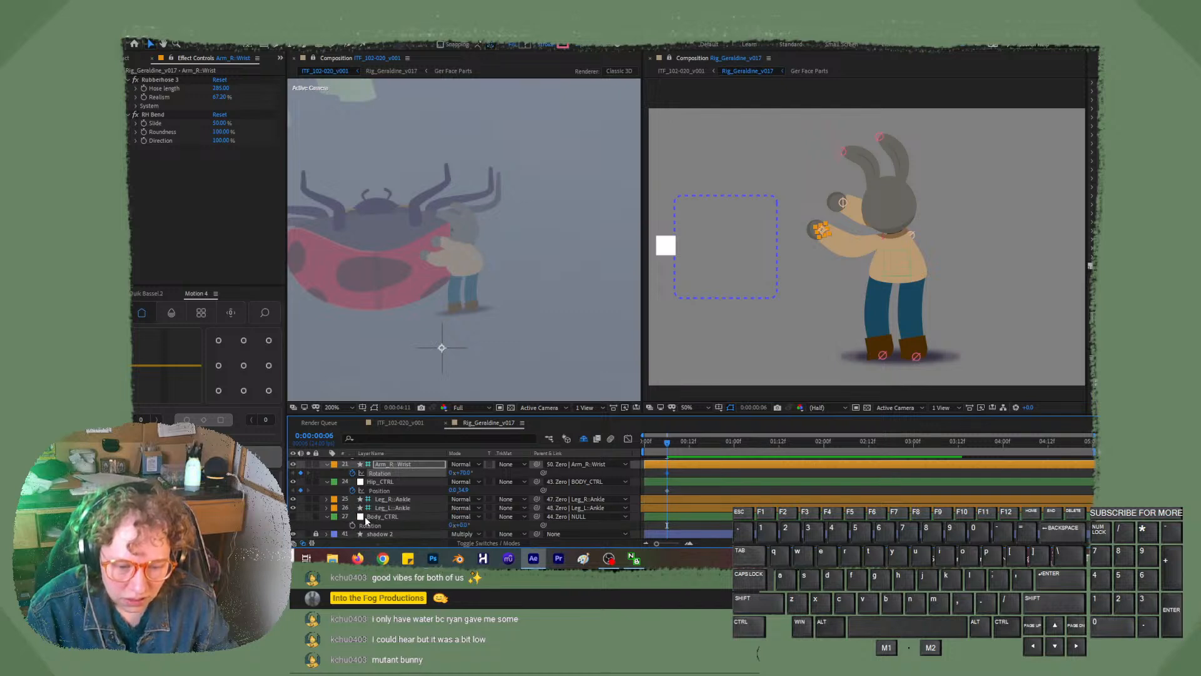
- Collapse Body_CTRL's revealed properties and enable keyframing on its Neck_ROT Angle at 0:00:00:06
click(380, 516)
key(u)
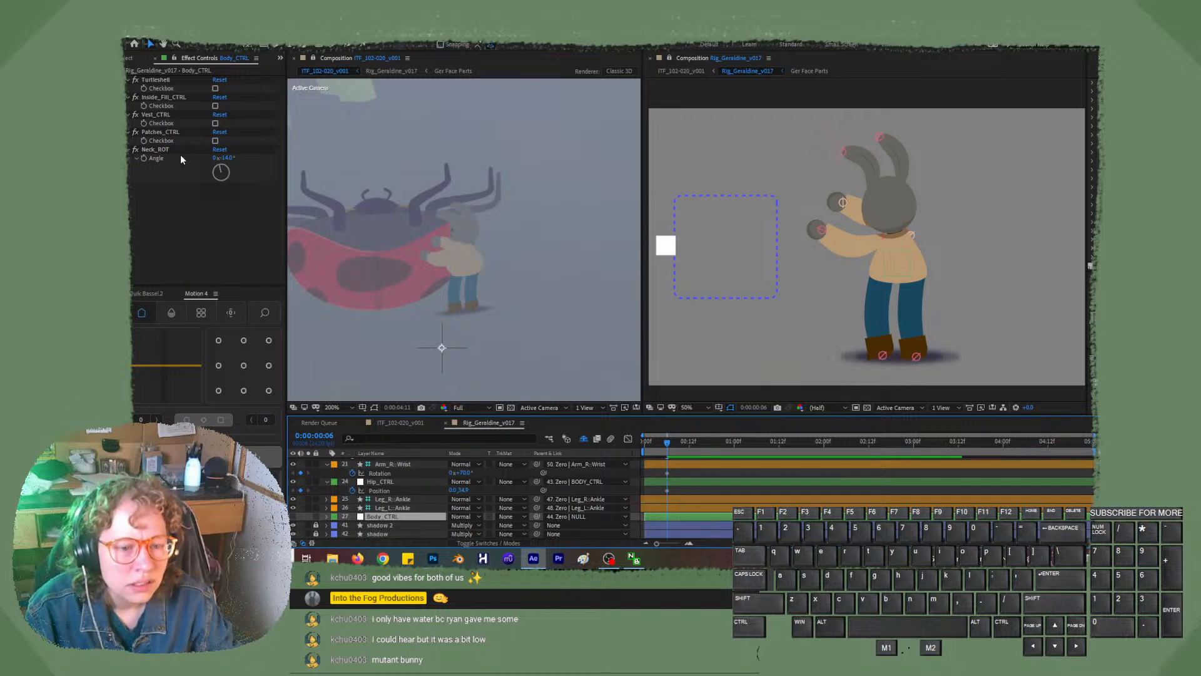
click(145, 159)
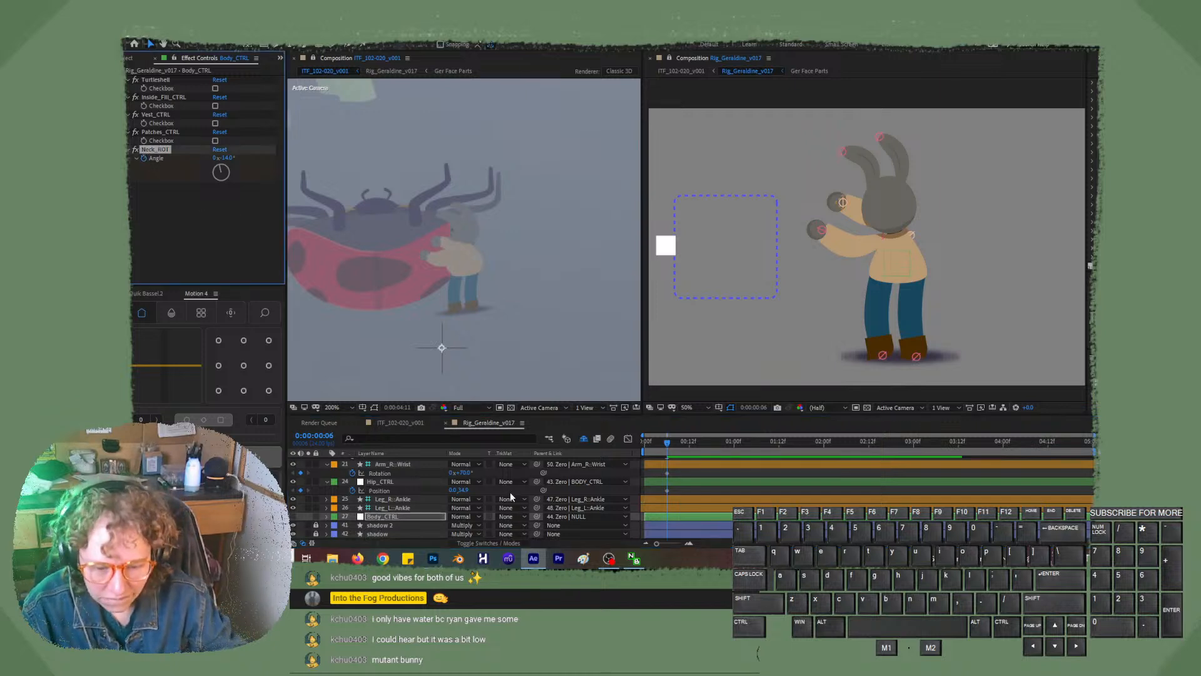
- Turn off Separate Dimensions for the Position of both Ear_L::Tip and Ear_R::Tip
scroll(524, 515, up, 4)
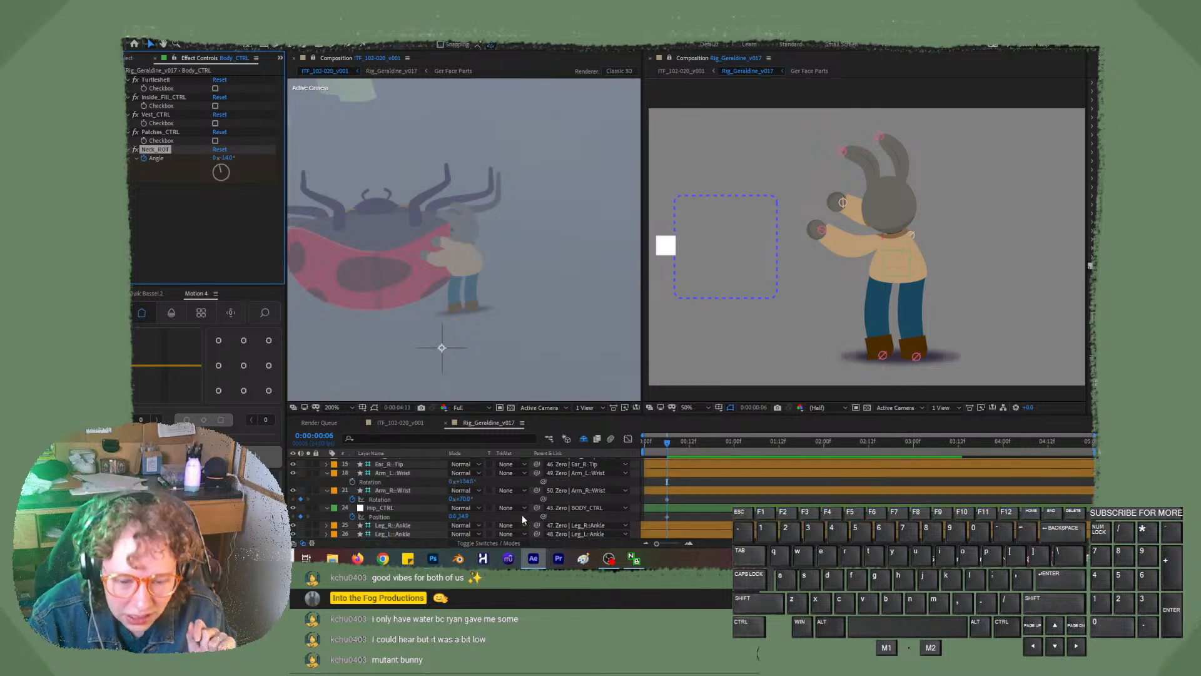
click(404, 490)
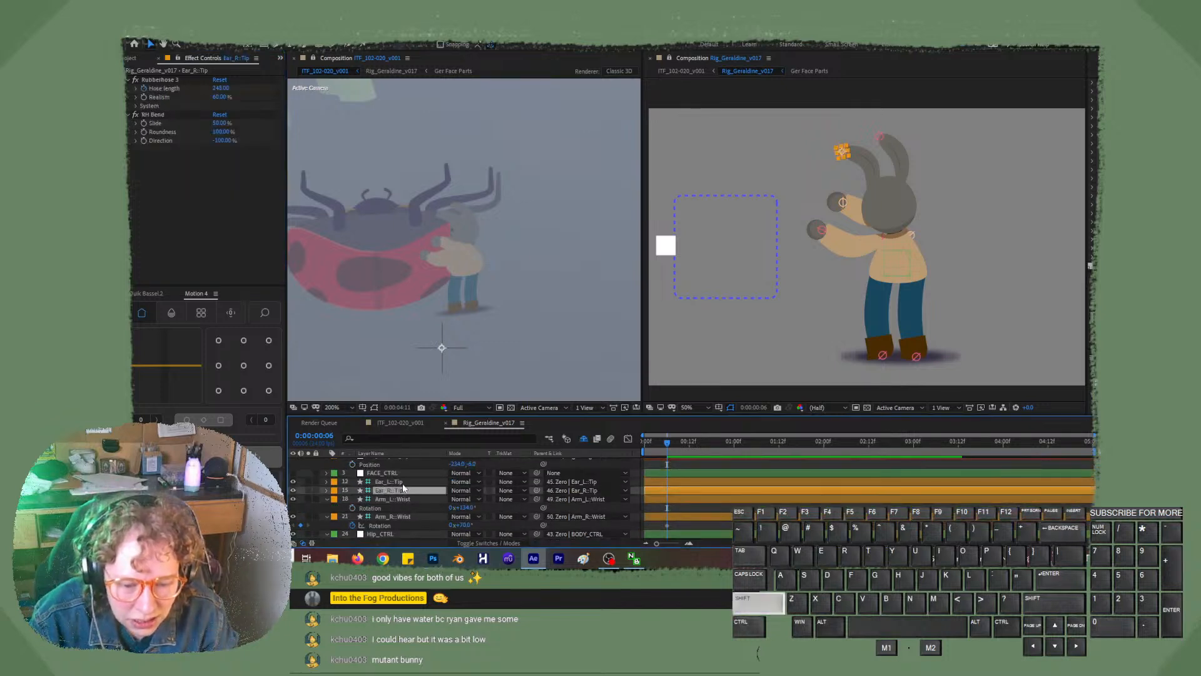
shift+click(403, 483)
key(p)
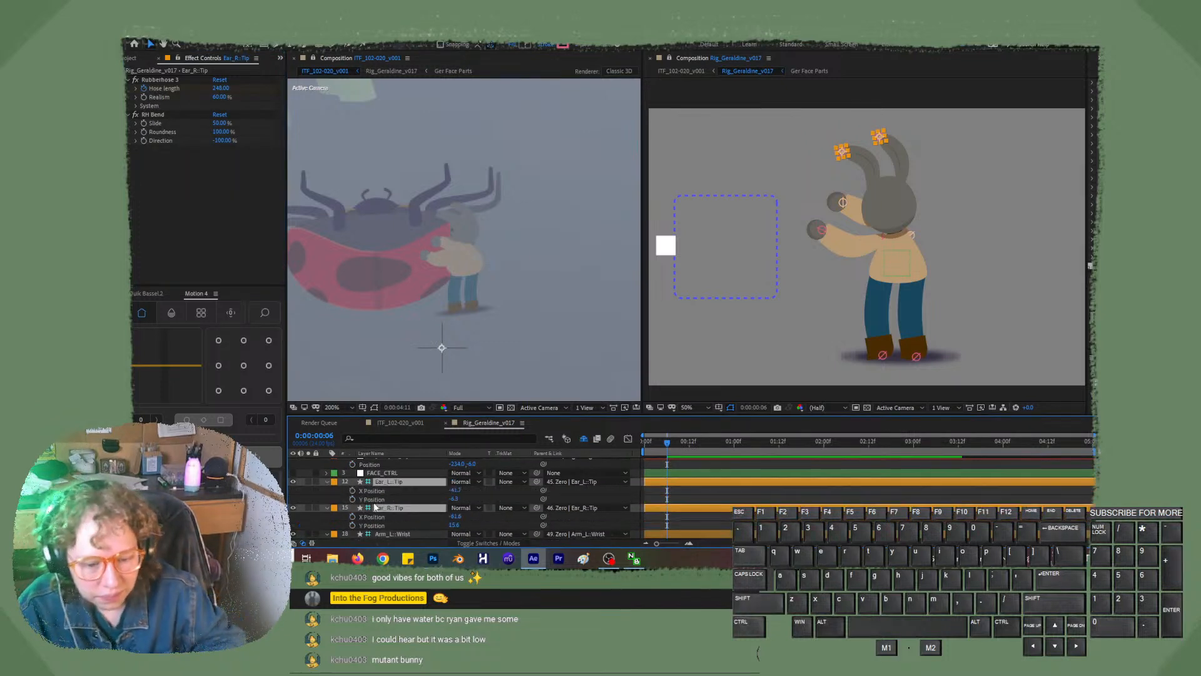
right_click(371, 496)
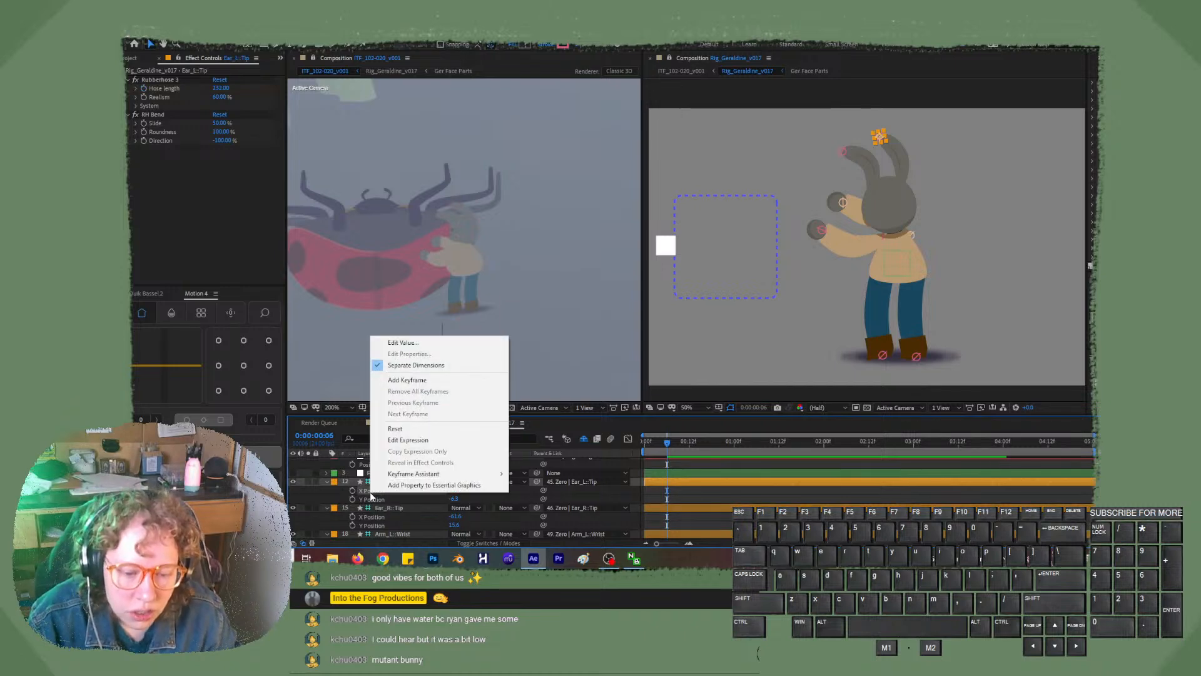
click(426, 365)
right_click(373, 512)
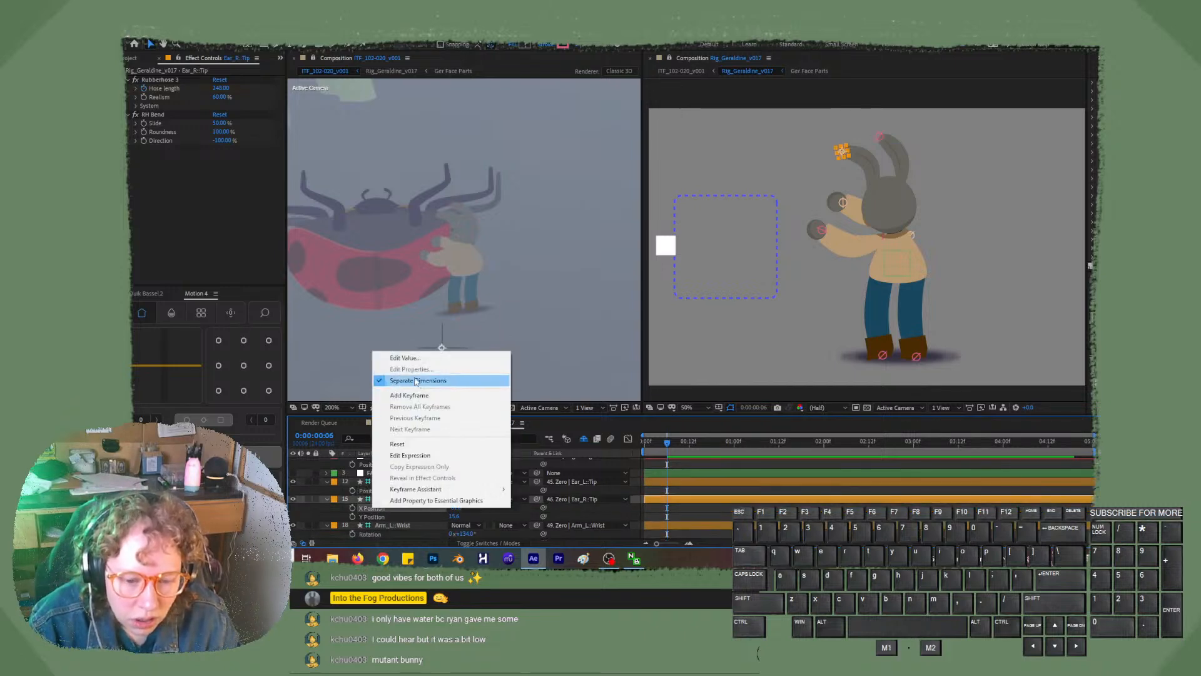
click(426, 381)
- Enable Position keyframing on Ear_L::Tip and Ear_R::Tip at 0:00:00:06
click(351, 491)
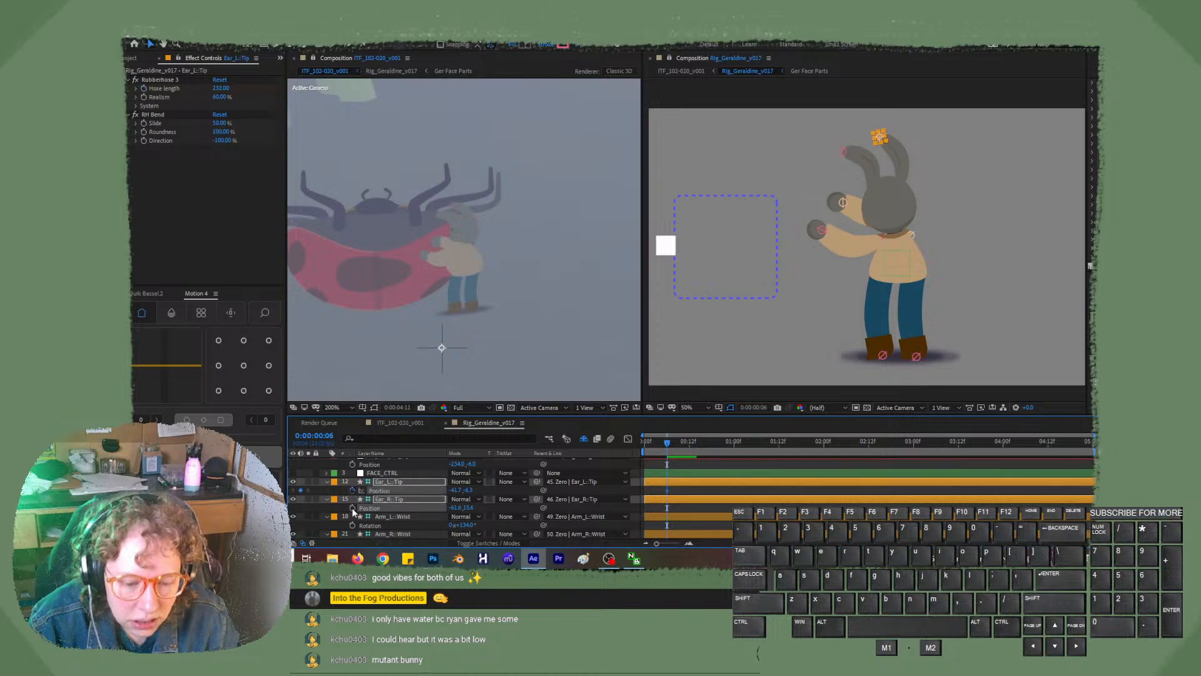
click(352, 508)
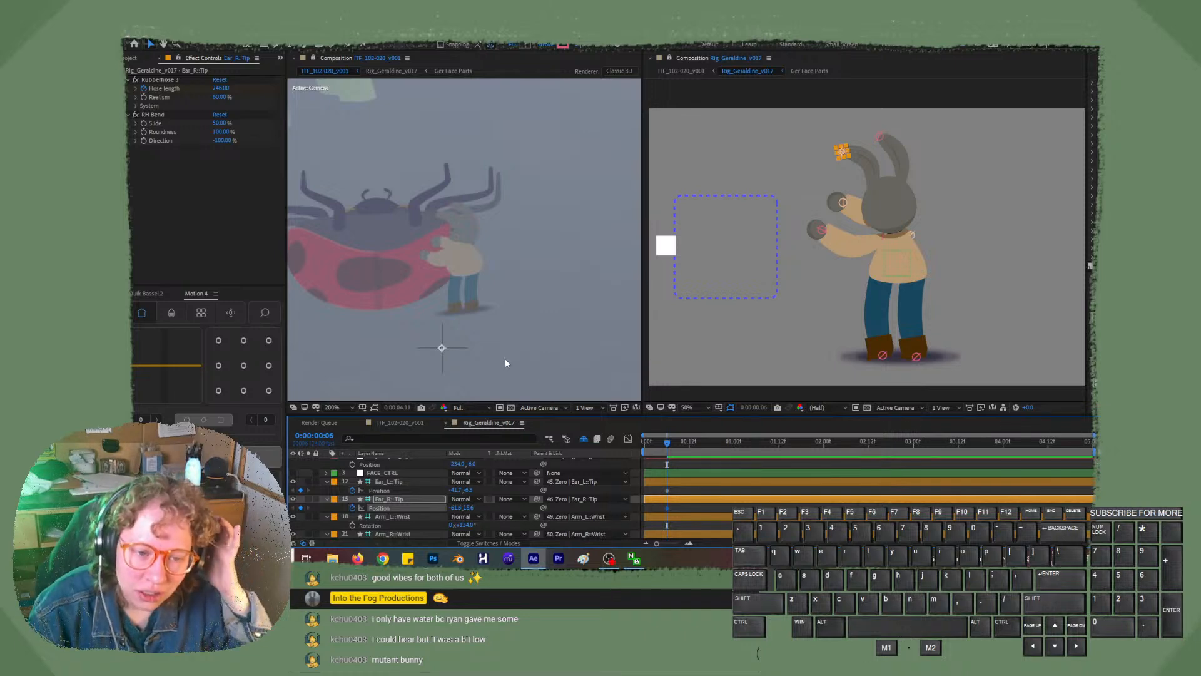
key(comma)
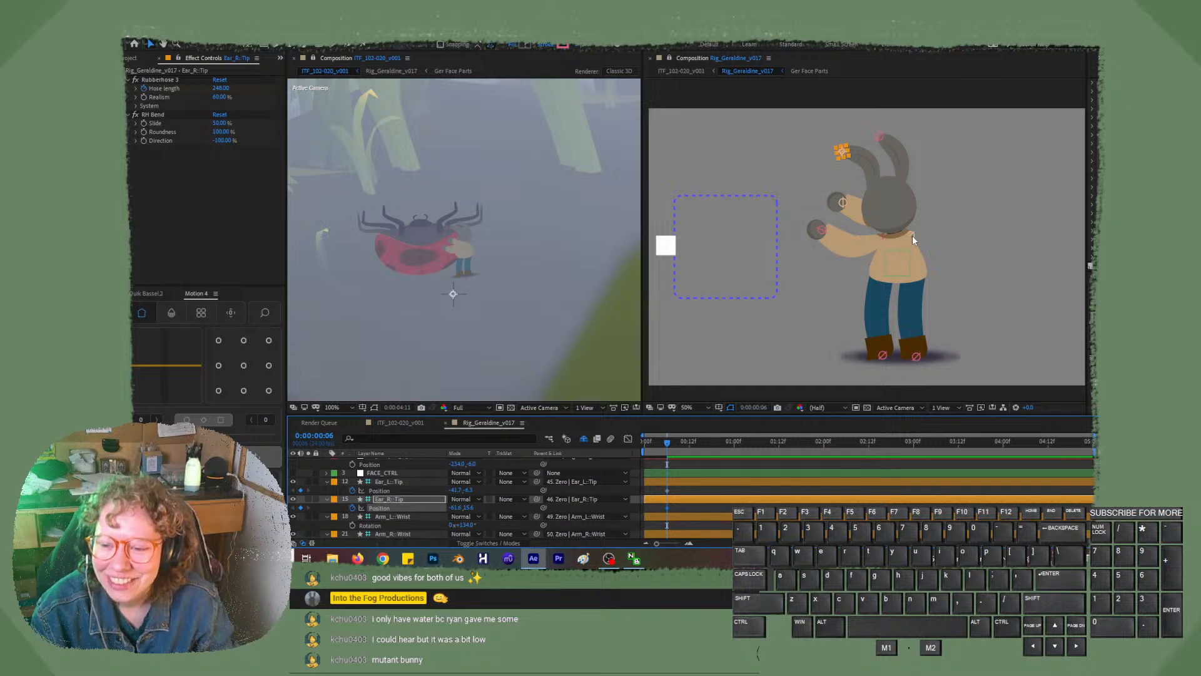
key(period)
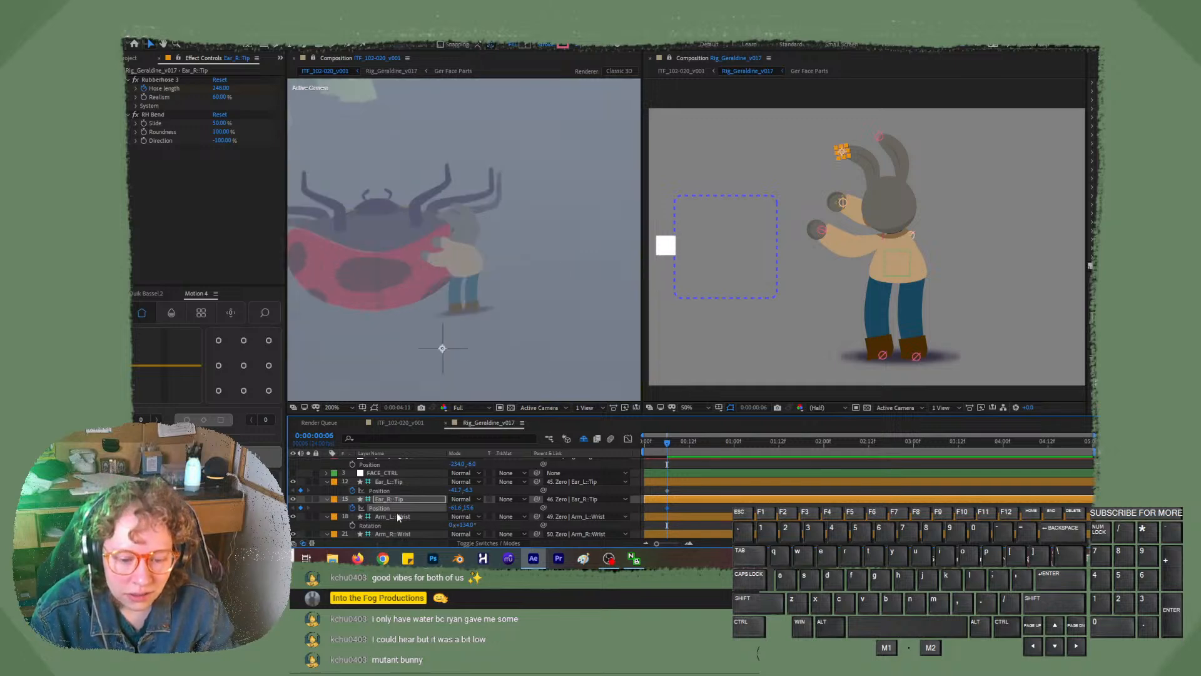
- Select FACE_CTRL and make the shy Ger Face Parts layer visible, keeping shy layers hidden in the timeline
scroll(403, 497, up, 1)
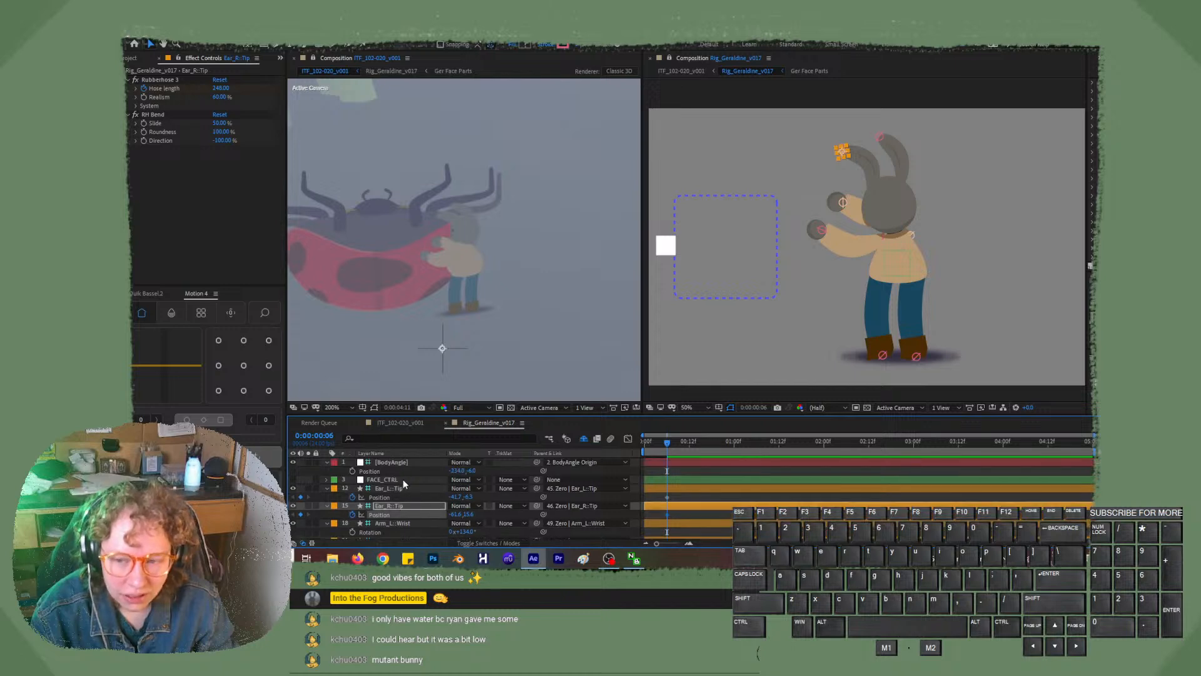
click(404, 480)
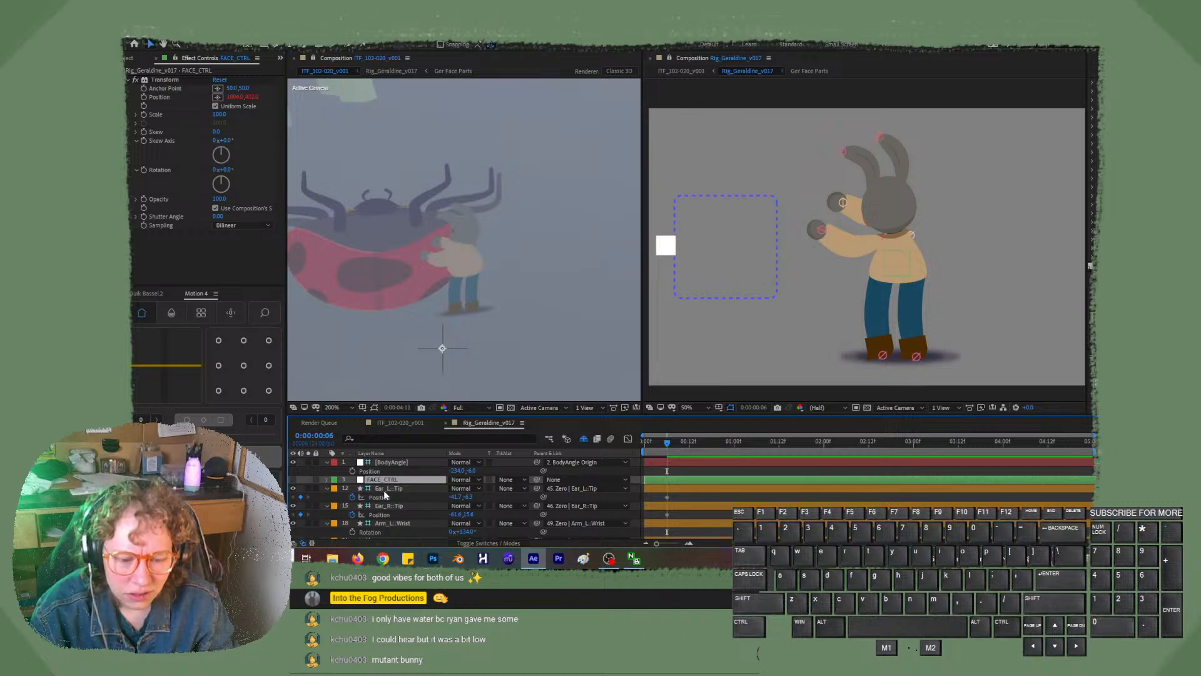
click(583, 440)
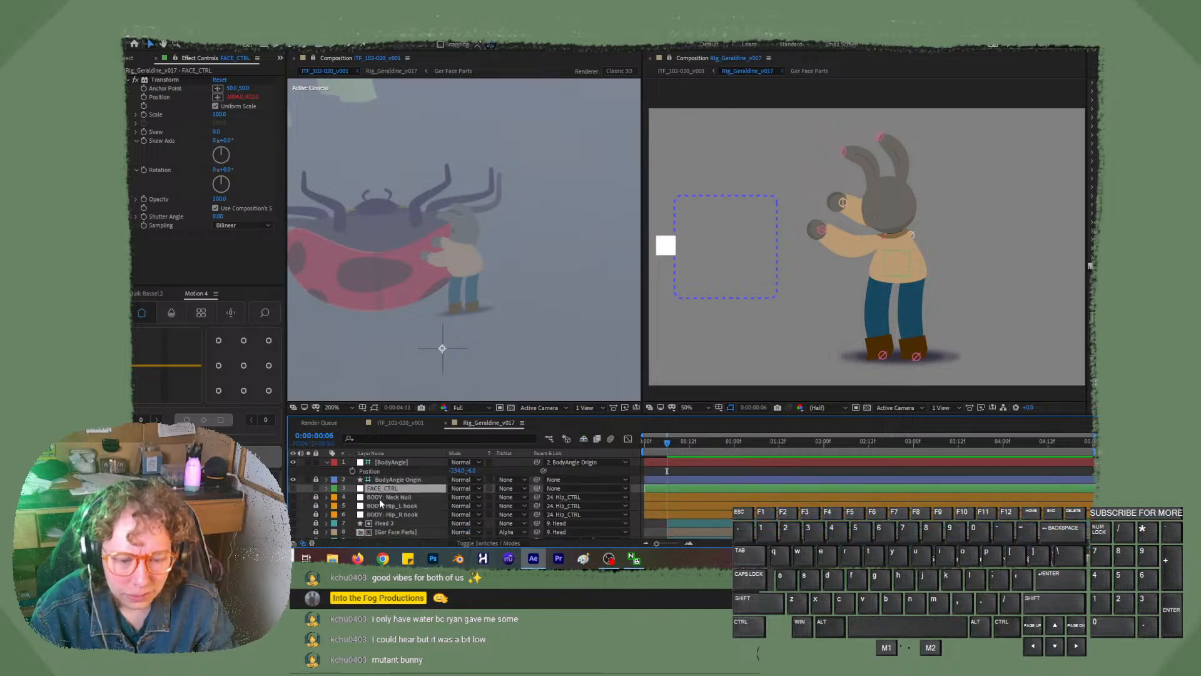
click(293, 532)
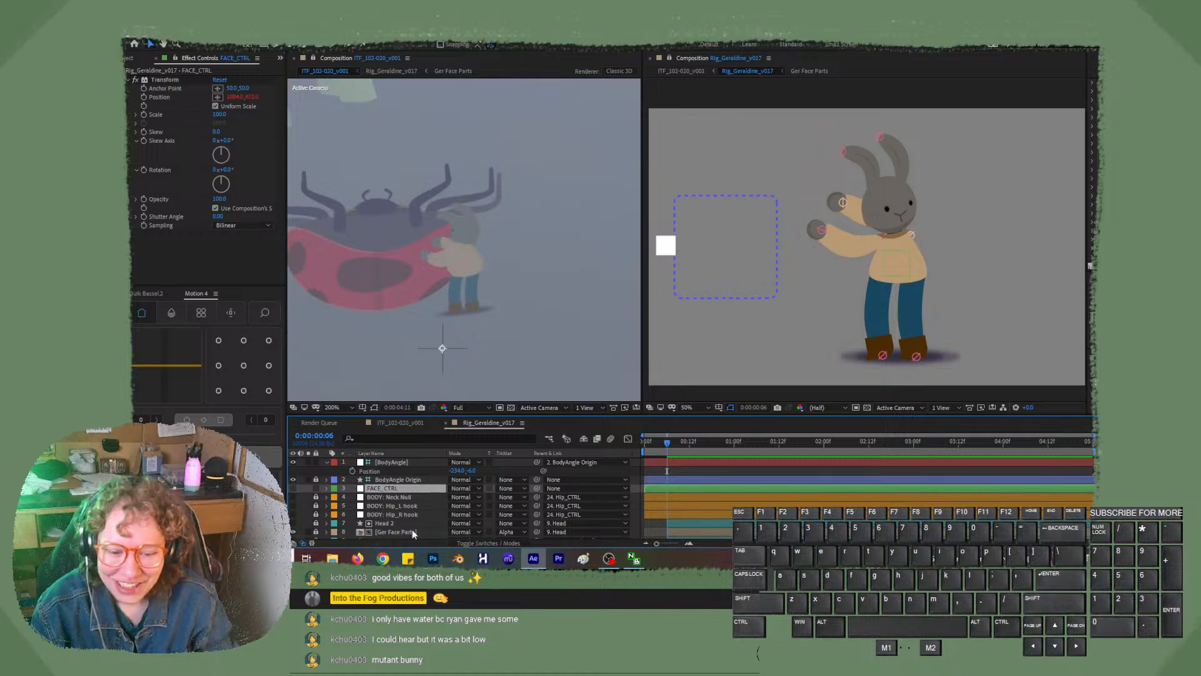
click(583, 438)
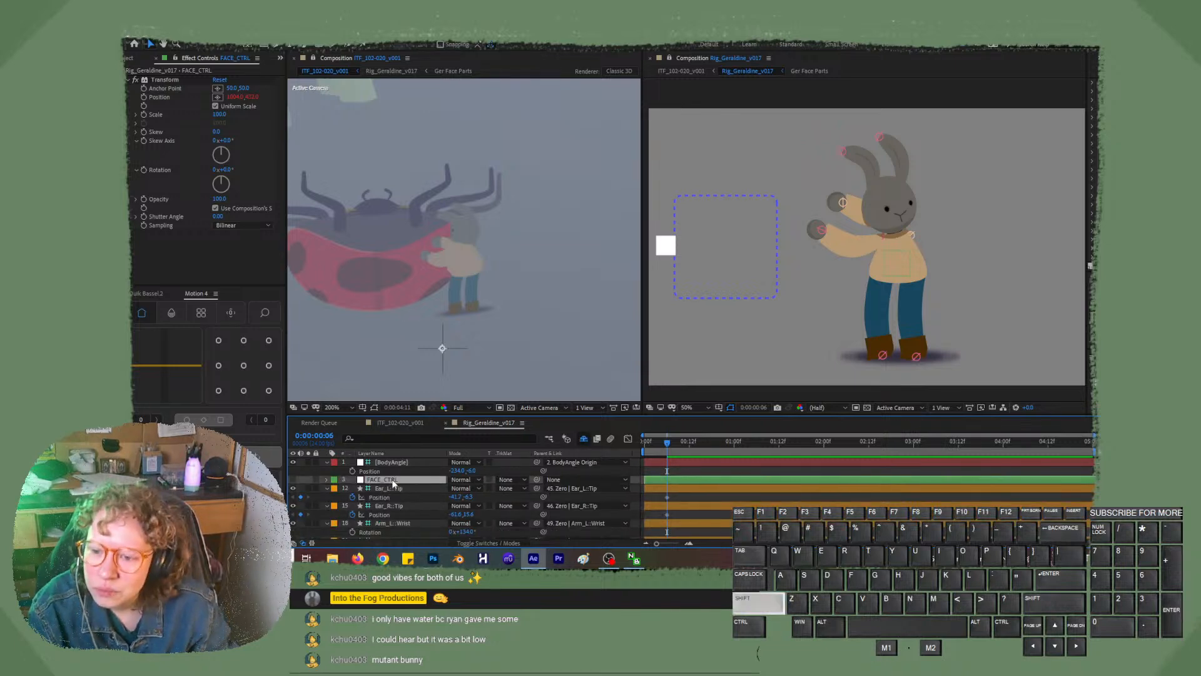
- Nudge FACE_CTRL left and slightly up until the bunny's face looks toward its raised hands in profile
key(Return)
key(shift+Left)
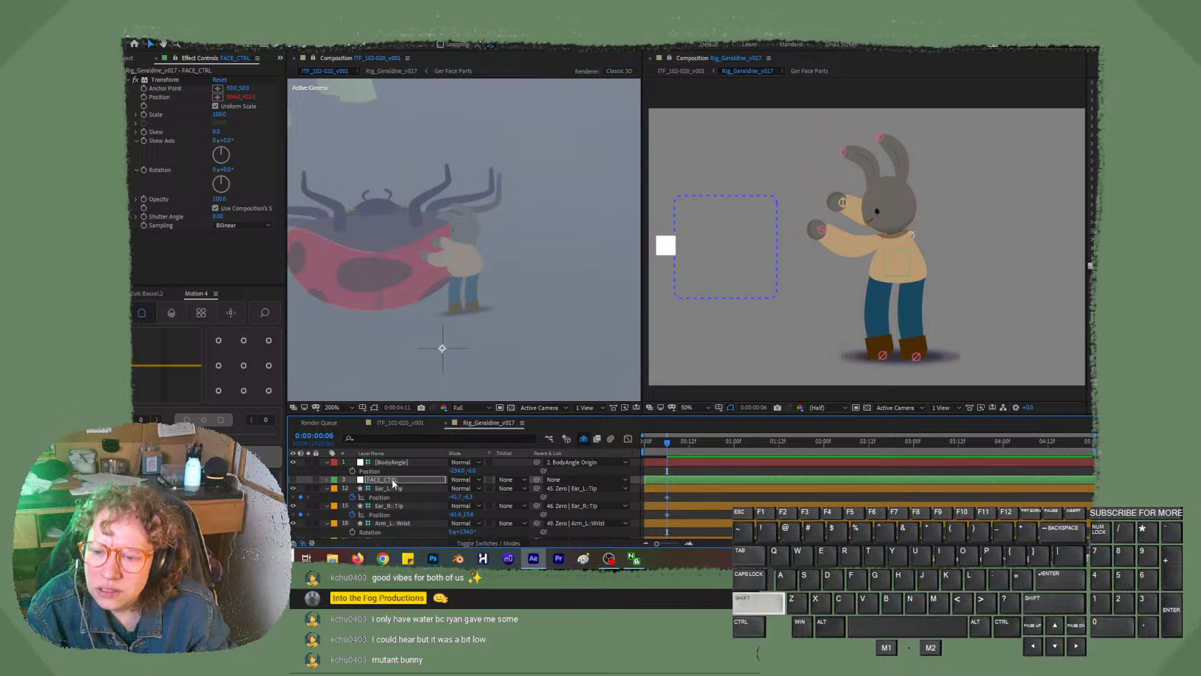
key(shift+Left)
key(shift+Left)
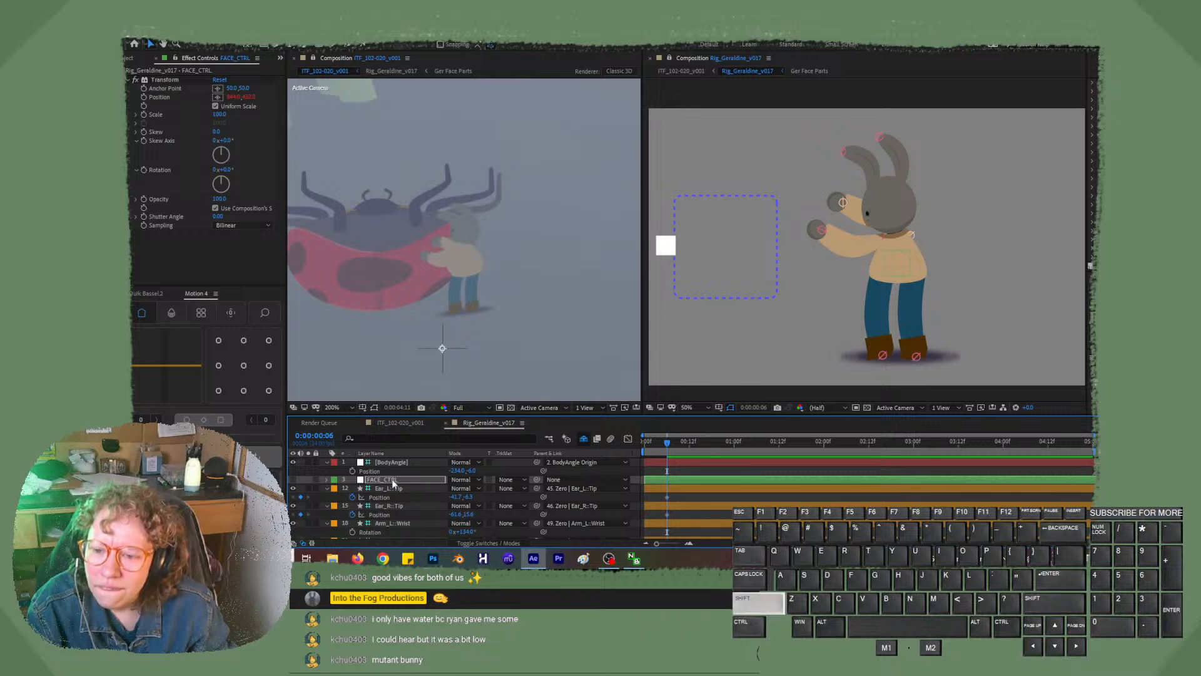
key(shift+Up)
key(shift+Up)
- In the ITF_102-020_v001 timeline, enable Scale keyframing on the ITF_102-020_FLIP_[1-80].png layer at 0:00:04:10
click(413, 423)
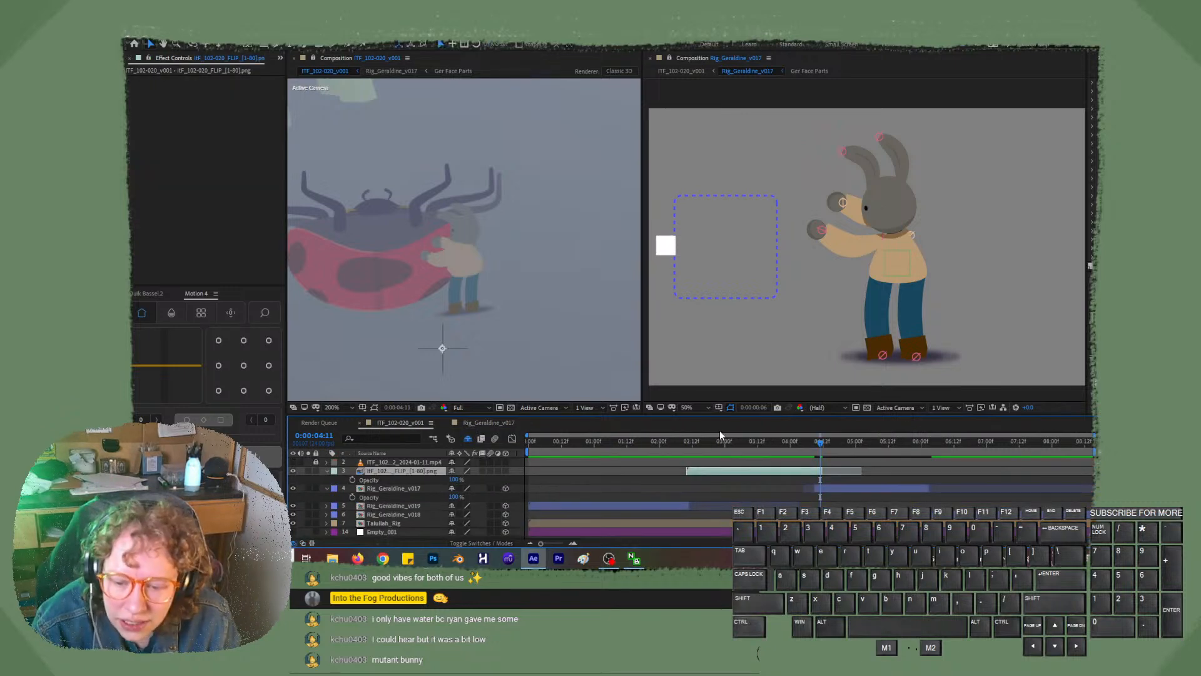
click(826, 443)
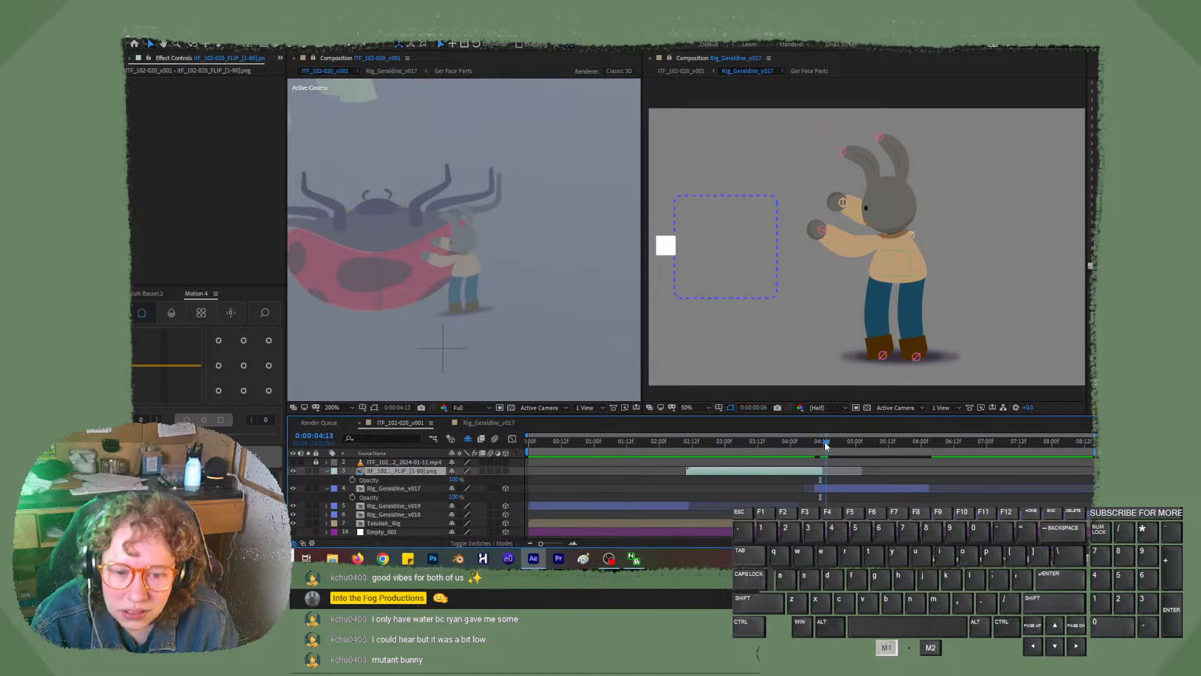
mouse_move(826, 444)
mouse_down()
mouse_move(871, 445)
mouse_move(786, 444)
mouse_move(838, 444)
mouse_move(790, 452)
mouse_move(837, 452)
mouse_move(795, 451)
mouse_move(827, 457)
mouse_move(817, 456)
mouse_up()
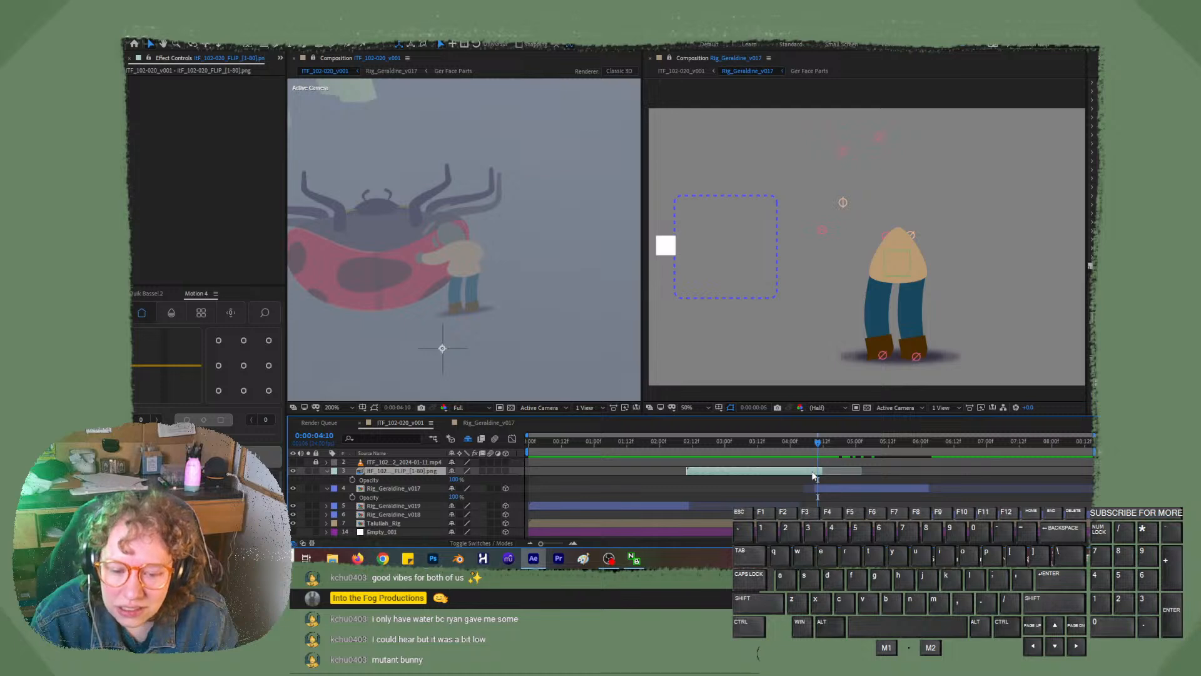
click(813, 476)
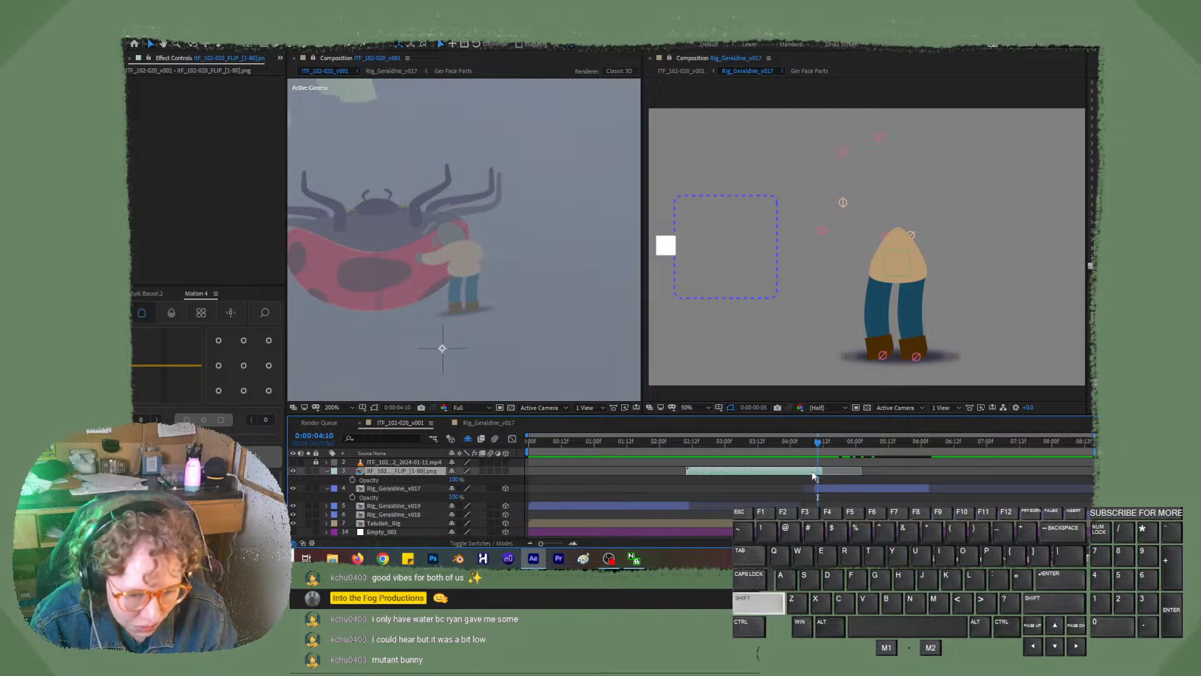
key(shift+s)
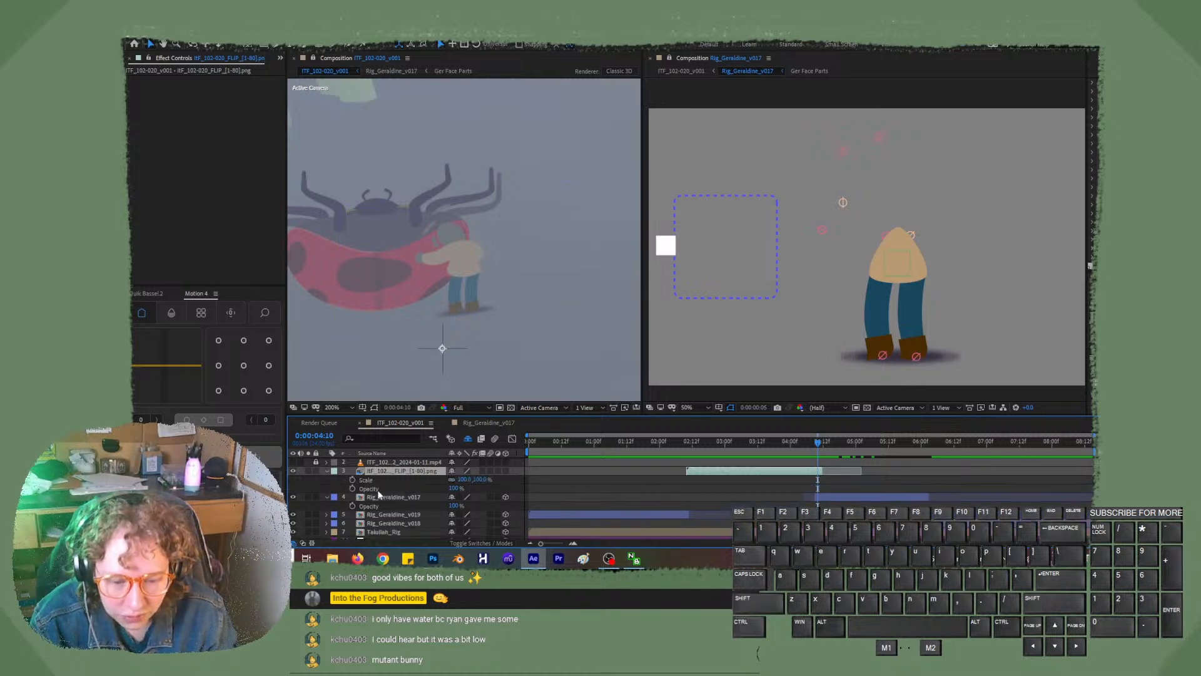
click(353, 481)
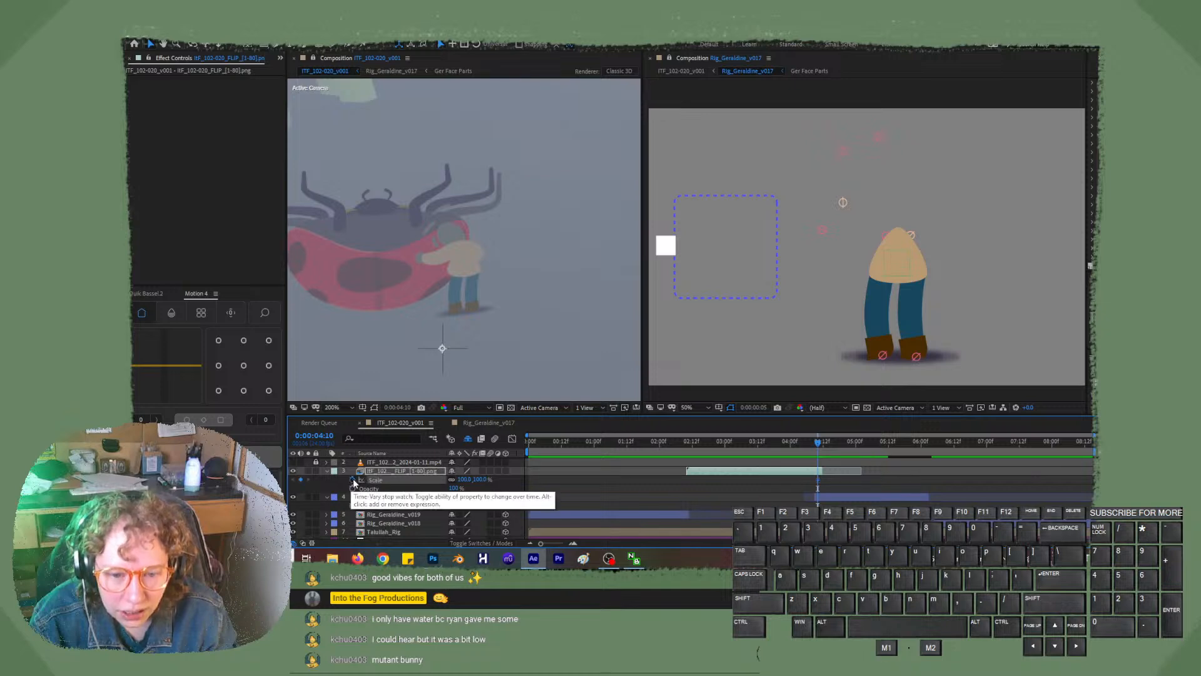
- Move the anchor point of the ITF_102-020_FLIP_[1-80].png layer onto the drawn bunny's lower torso with the Pan Behind tool
click(248, 47)
drag(444, 354, 445, 349)
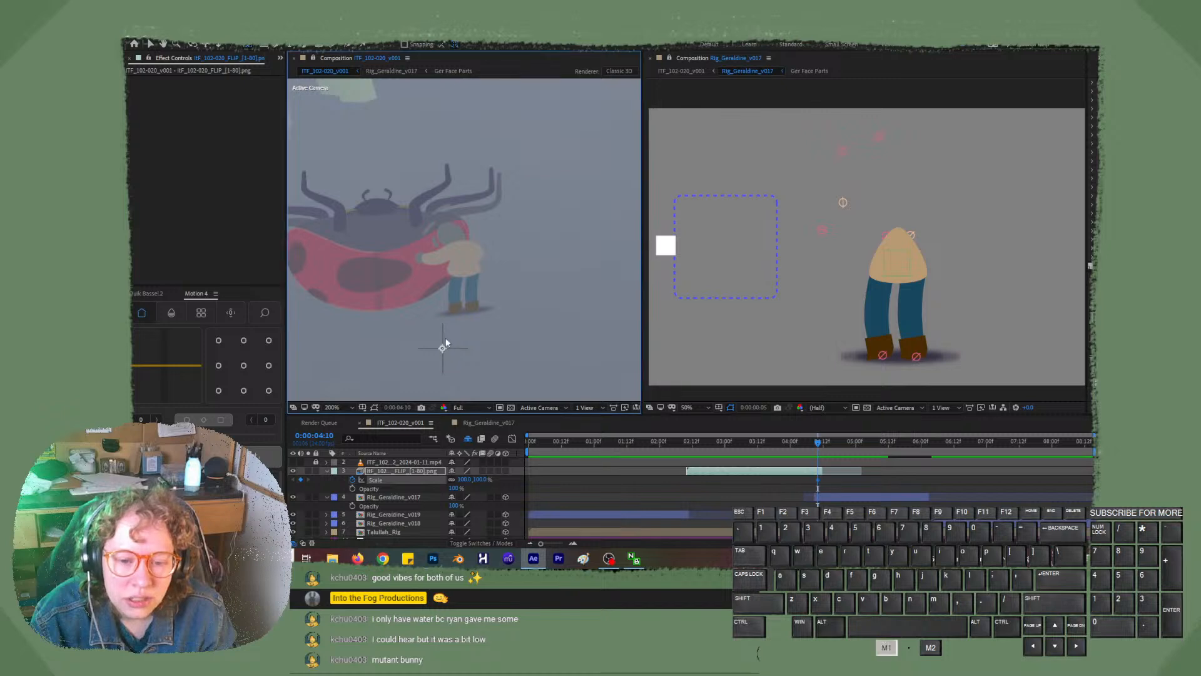
drag(471, 292, 469, 269)
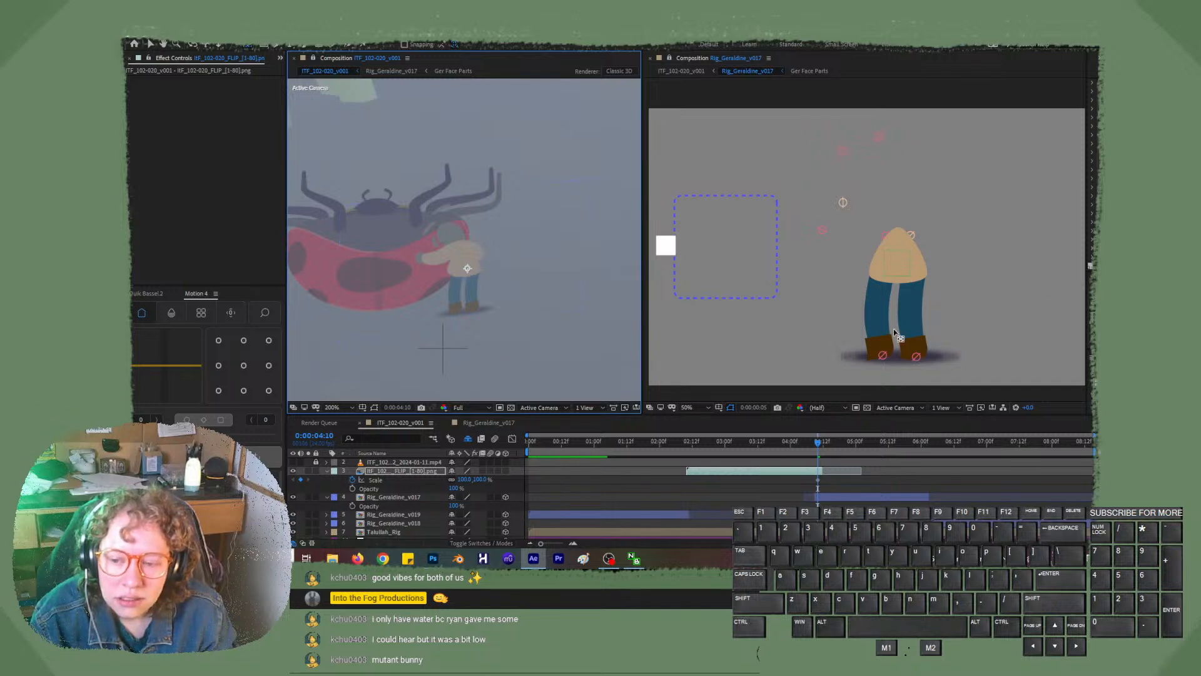
- Set the flip layer's Scale to 98% at 0:00:04:10
click(464, 480)
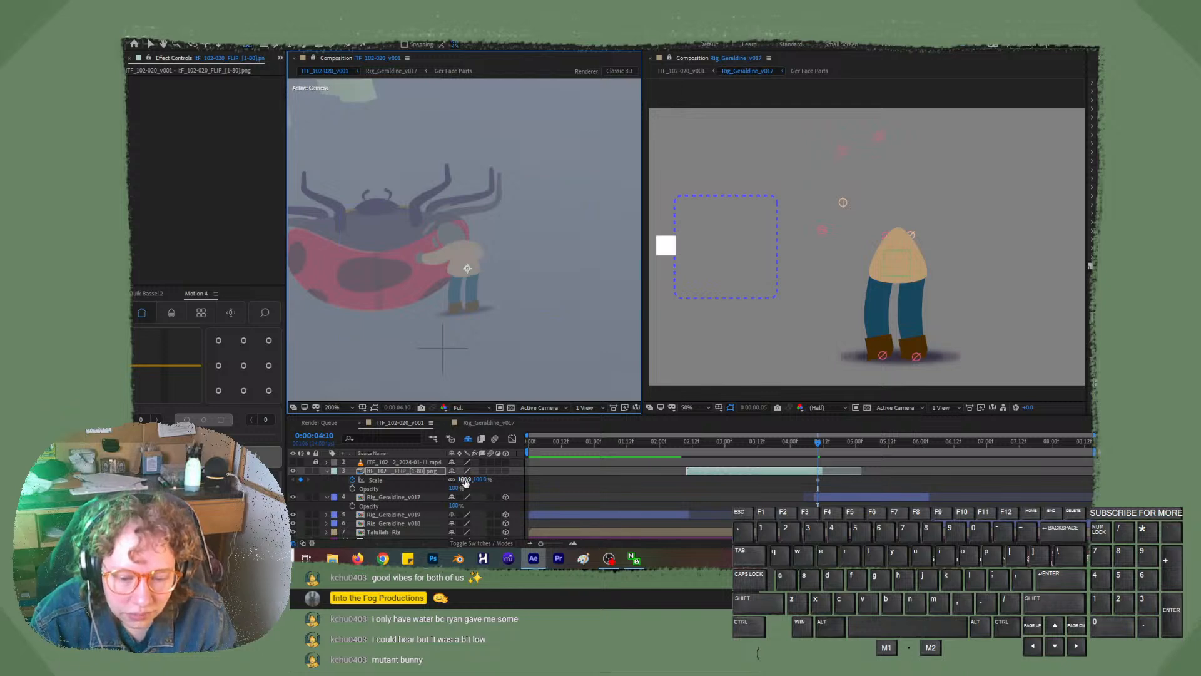
click(465, 479)
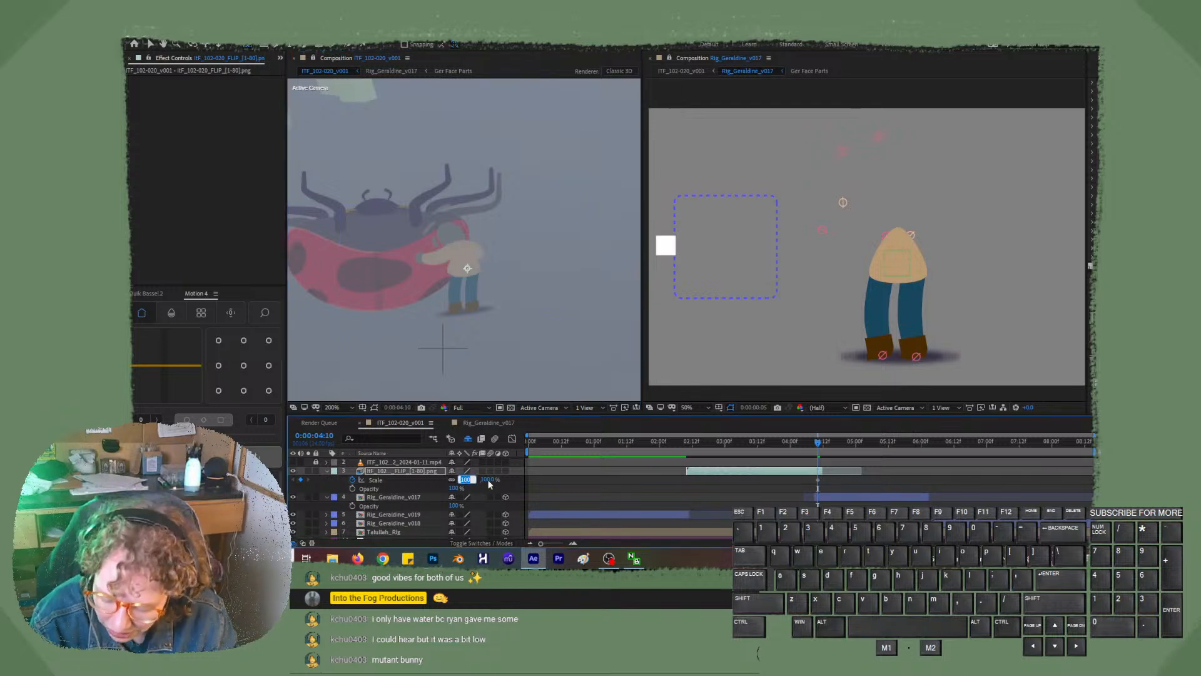
text(98)
key(Return)
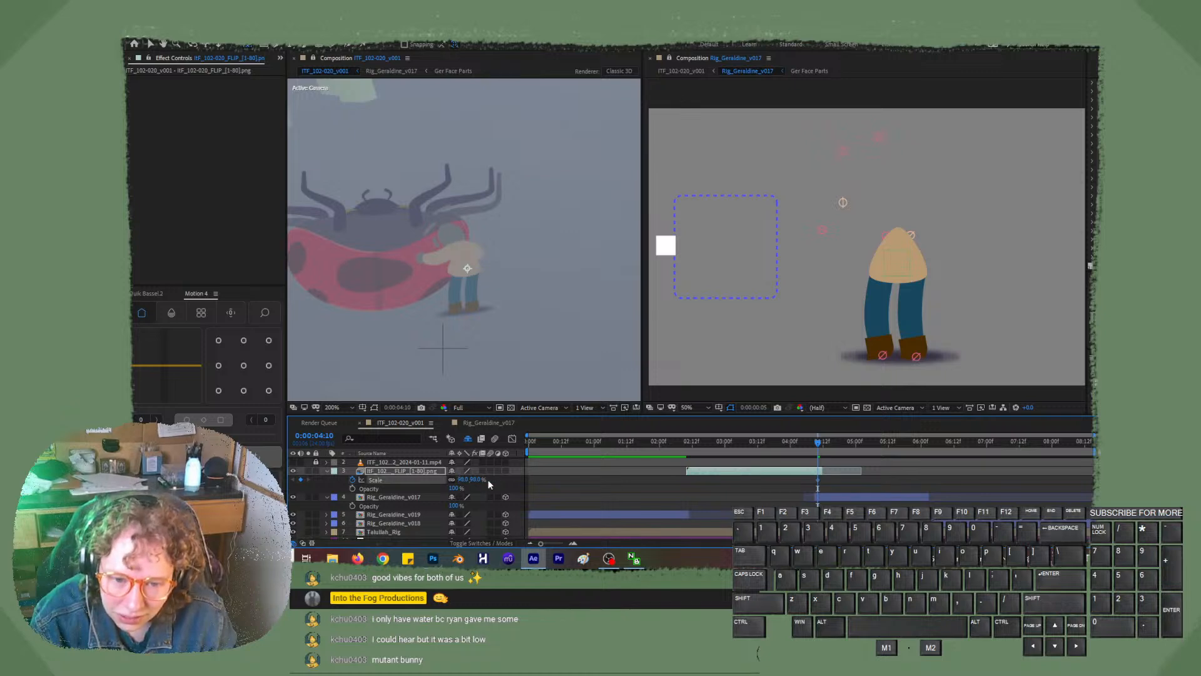
- Keyframe the flip layer's Scale at 0:00:04:11, trying 95% before settling on 90%
click(822, 442)
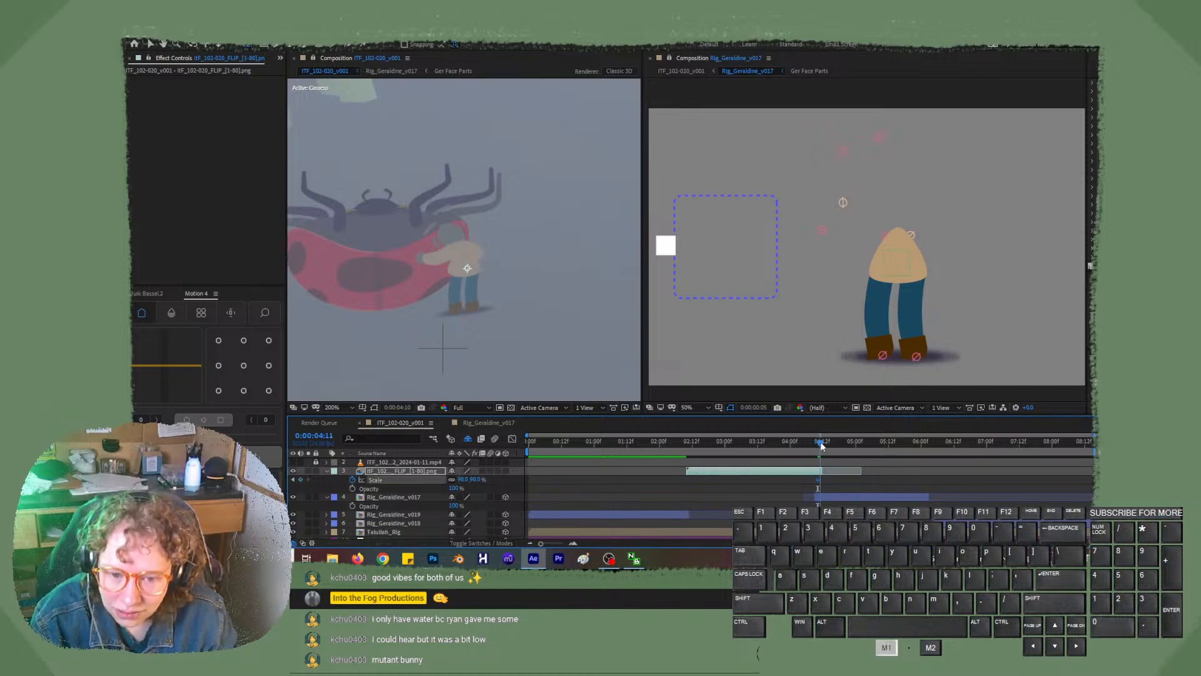
drag(822, 445, 821, 445)
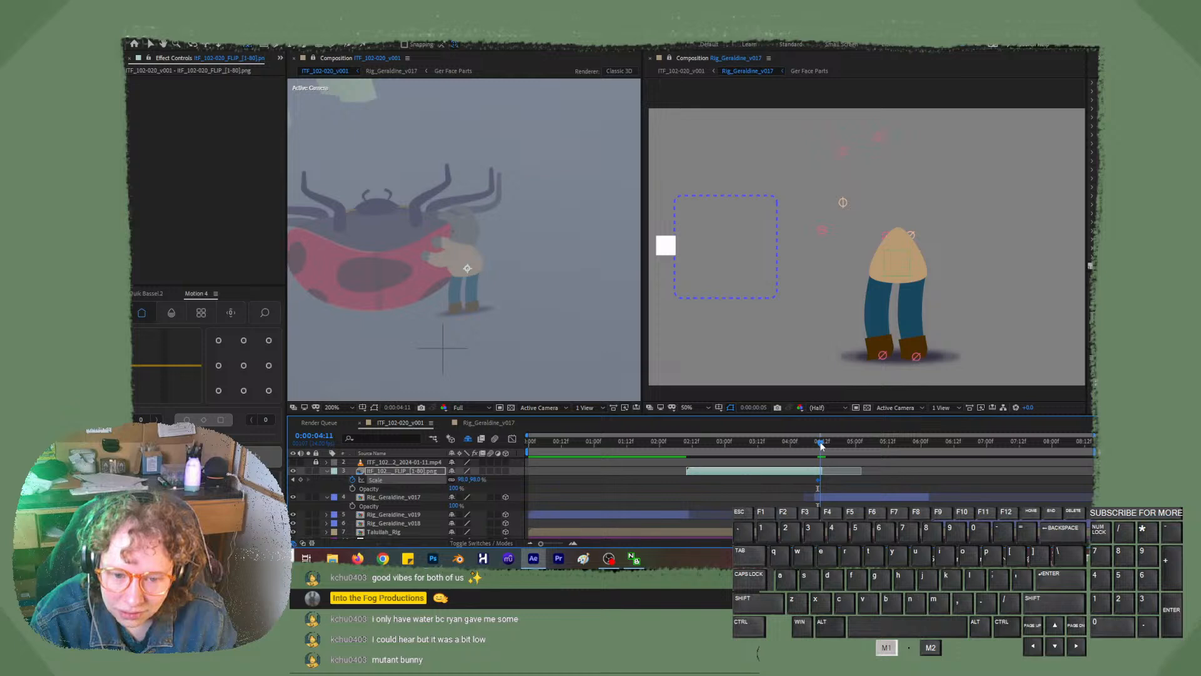
click(464, 479)
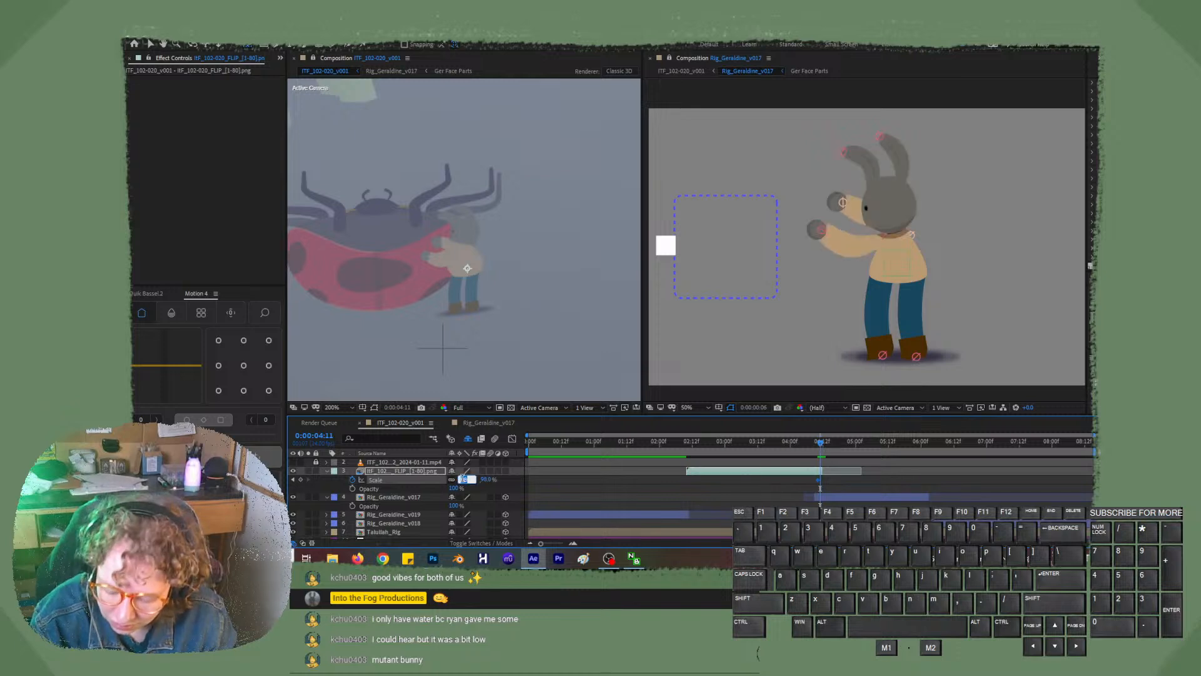
text(95)
key(Return)
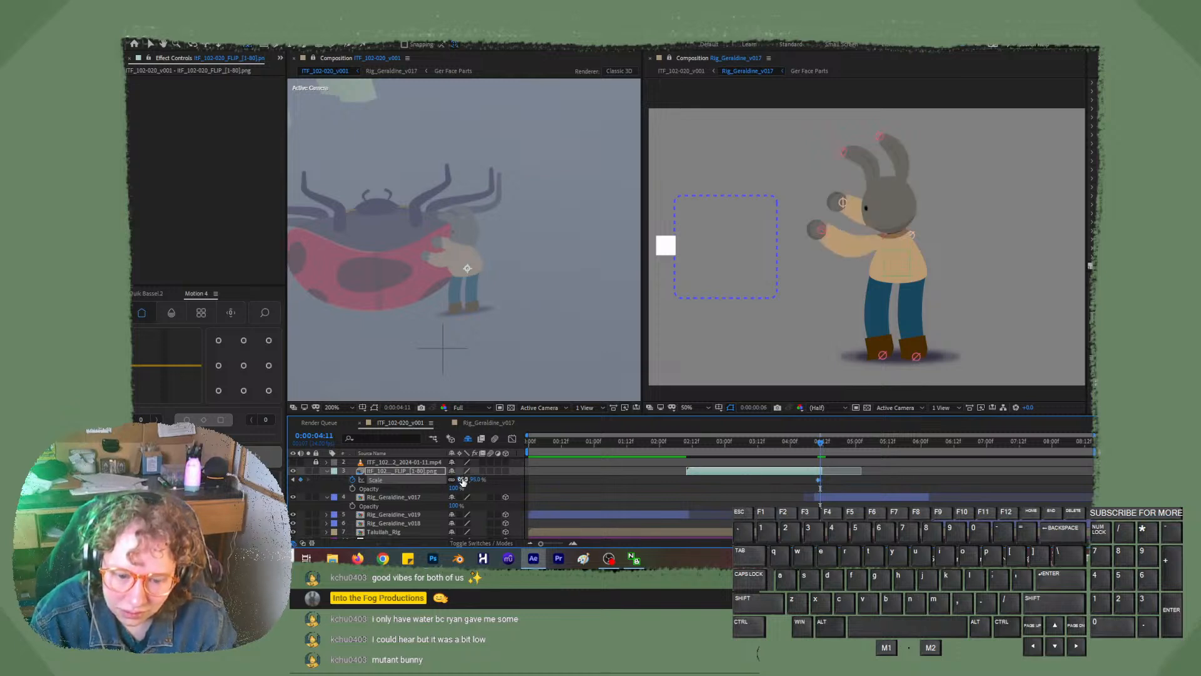
click(463, 480)
text(90)
key(Return)
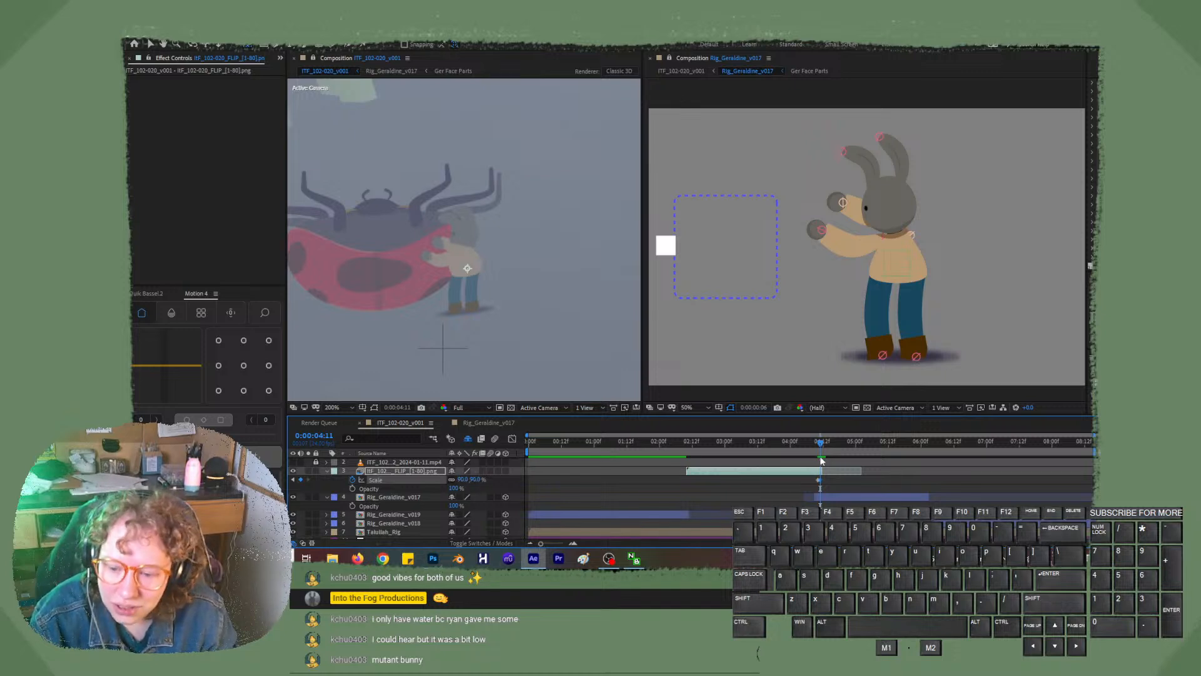
- Preview the handover and move the flip layer's 98% Scale keyframe to 0:00:04:09
drag(820, 451, 786, 458)
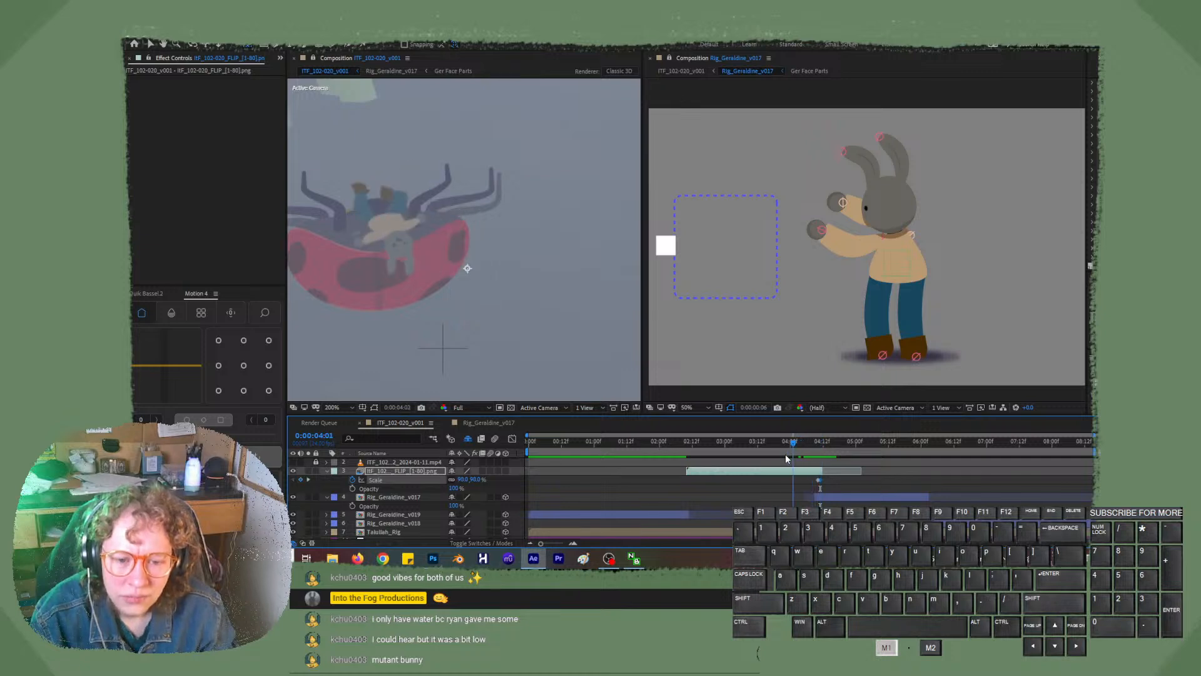
key(space)
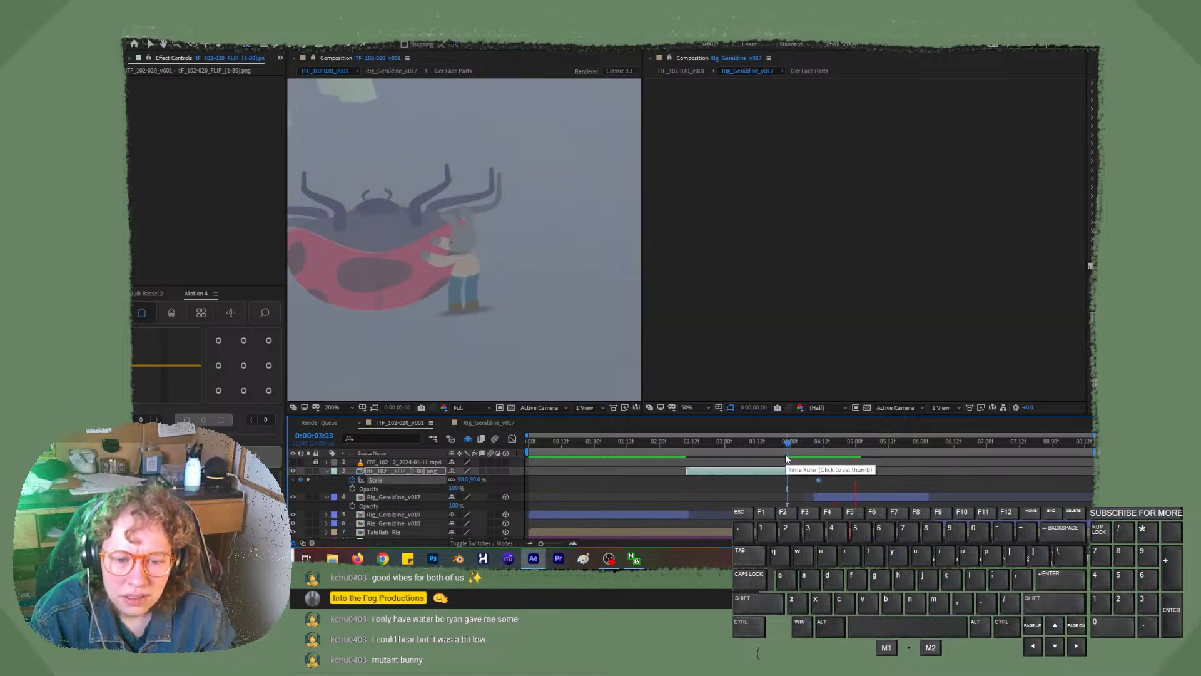
key(space)
drag(805, 449, 816, 485)
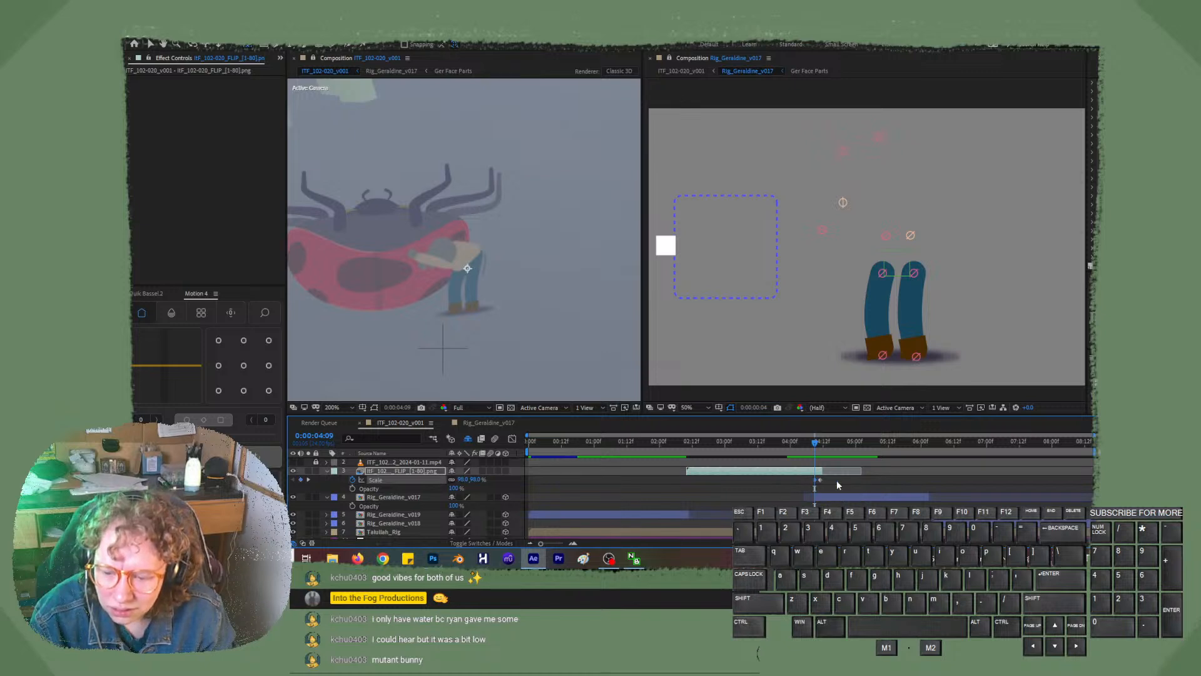
- Set the flip layer's Scale to 85% at 0:00:04:11
drag(817, 444, 821, 445)
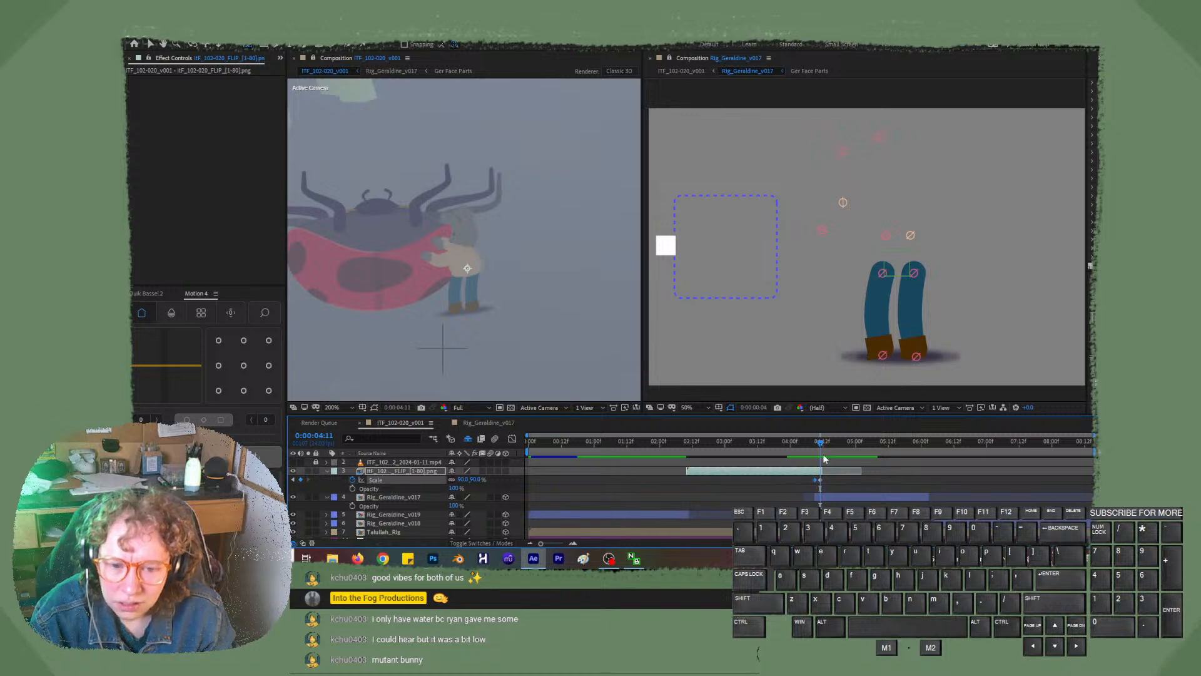
click(464, 479)
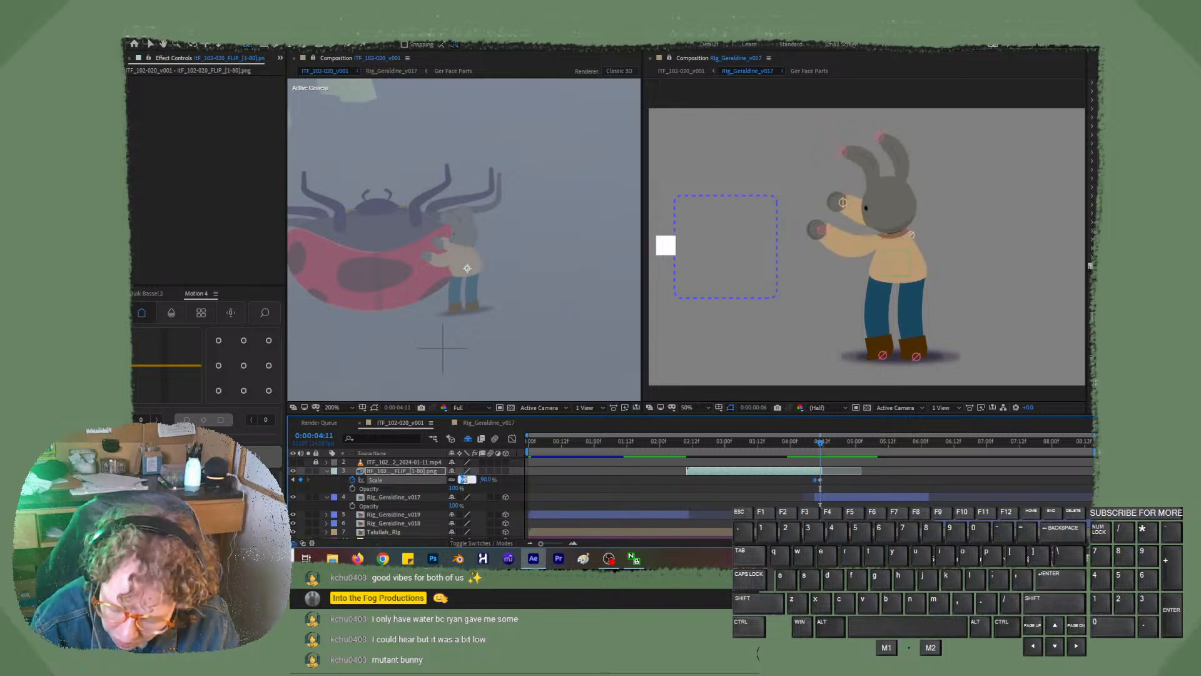
text(85)
key(Return)
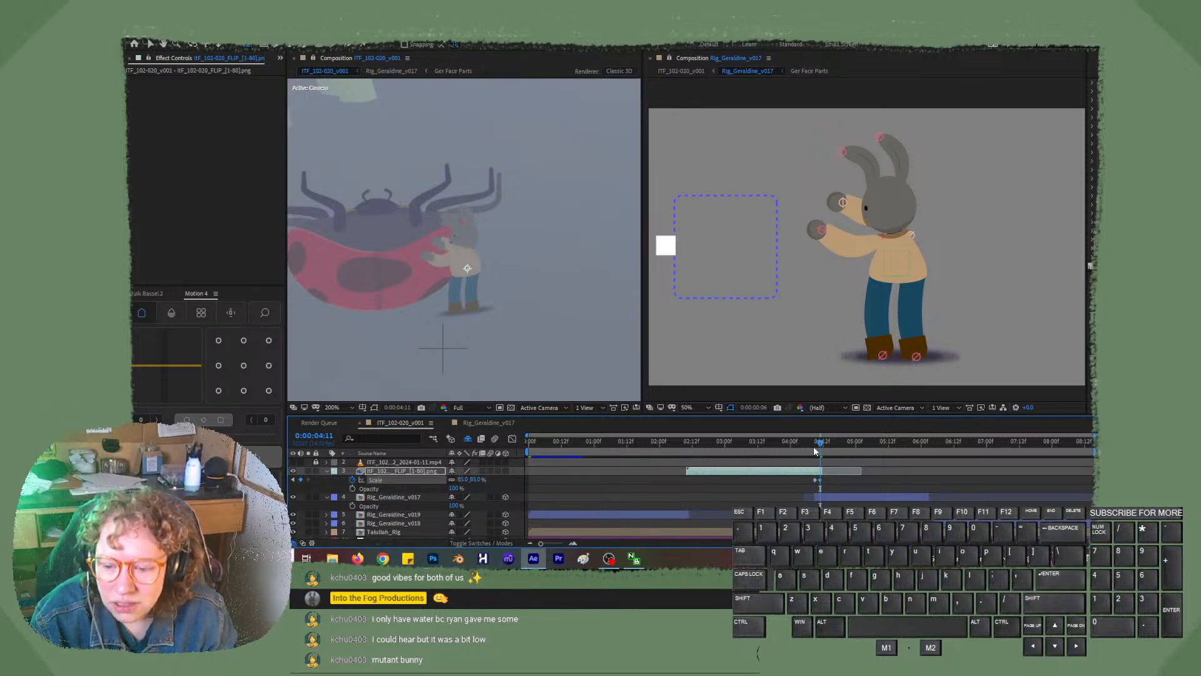
- Move the flip layer's second Scale keyframe to 0:00:04:12 and set its value to 80%
drag(815, 448, 823, 452)
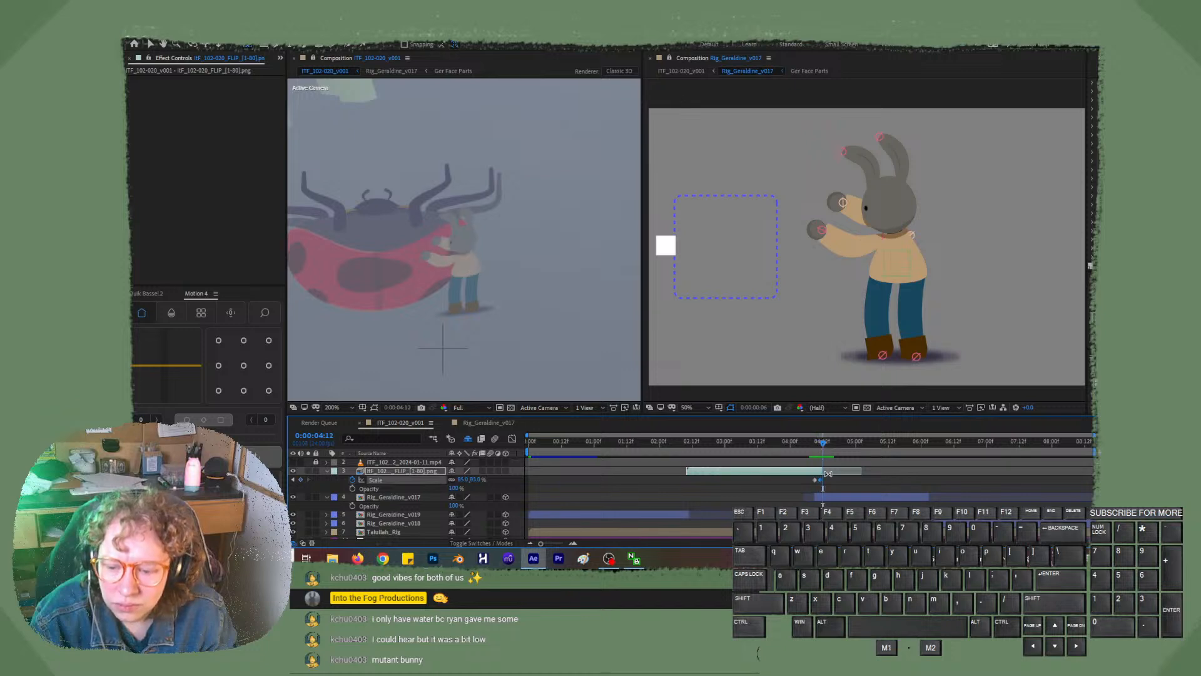
click(821, 482)
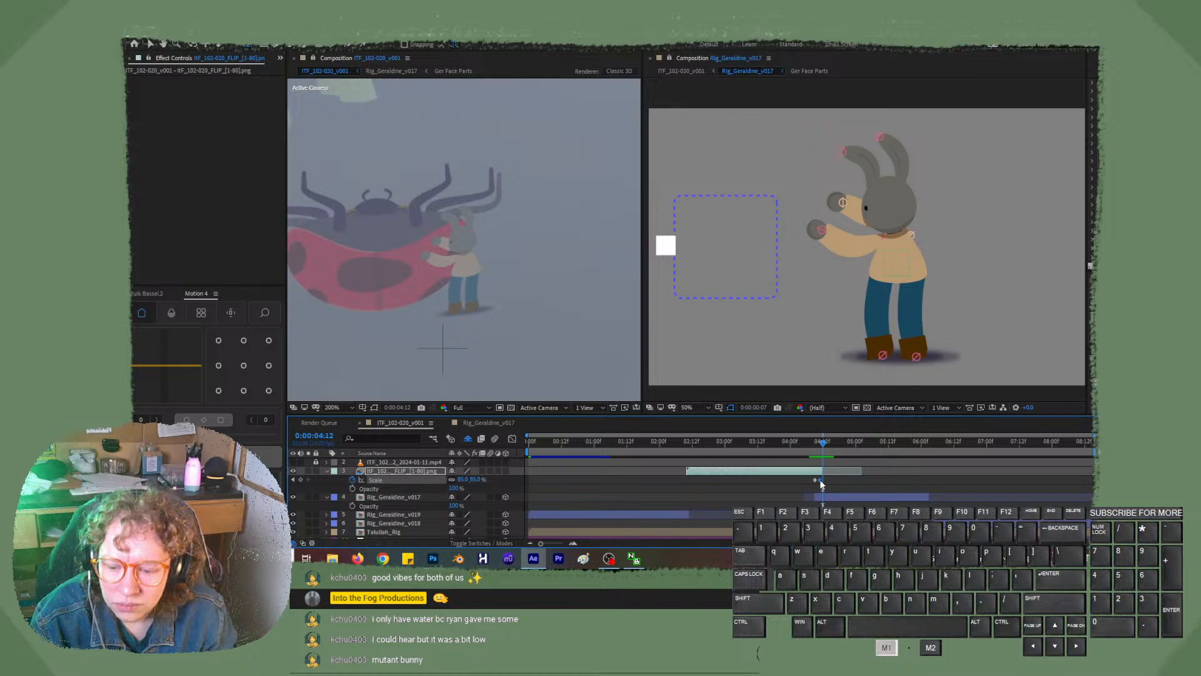
click(464, 479)
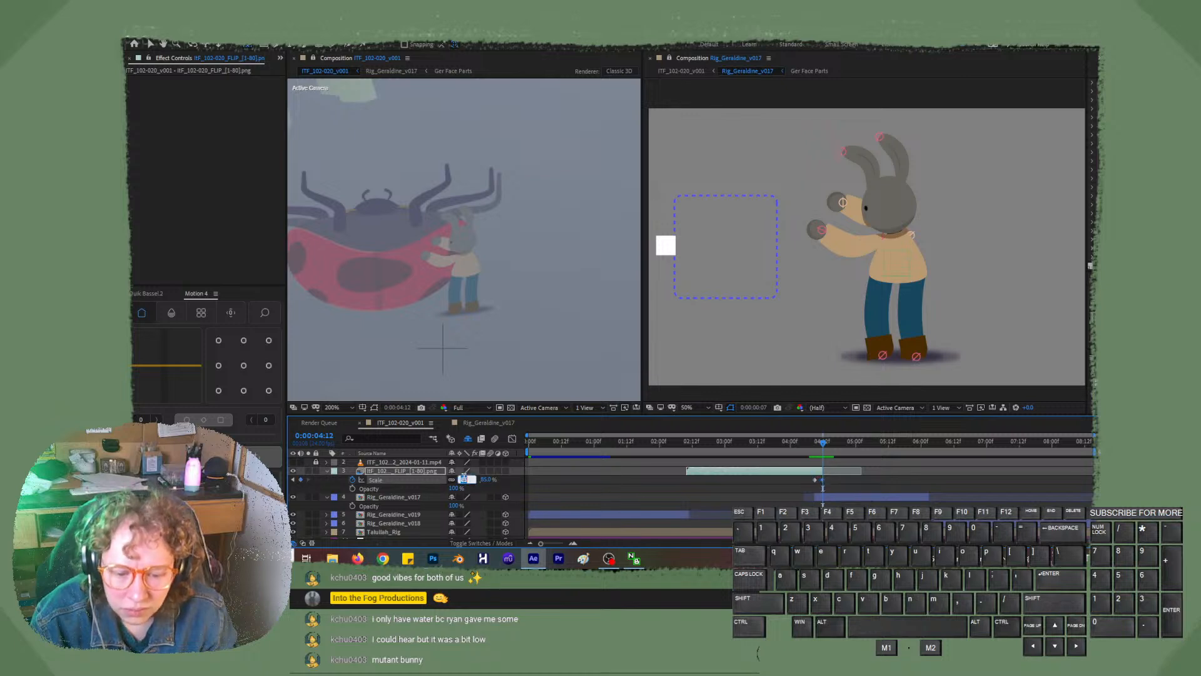
text(80)
key(Return)
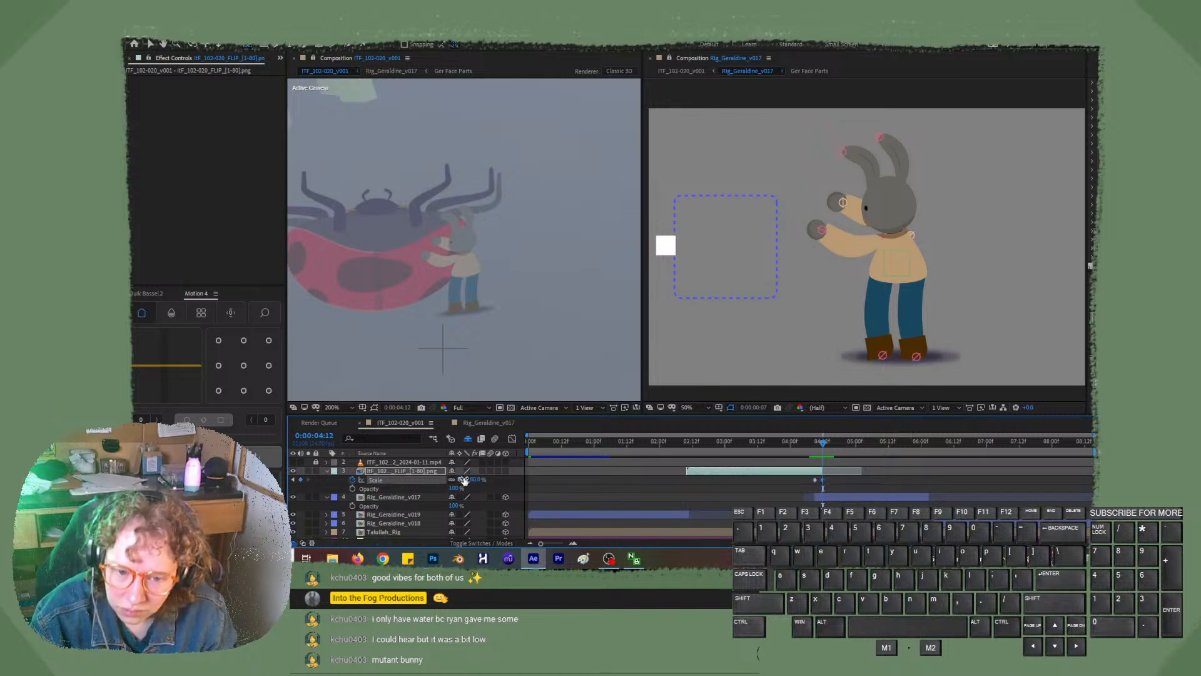
- Ease both Scale keyframes of the flip layer with the Motion 4 curve and preview the handover from 0:00:04:05
drag(817, 452, 794, 478)
drag(178, 339, 189, 380)
drag(816, 441, 804, 442)
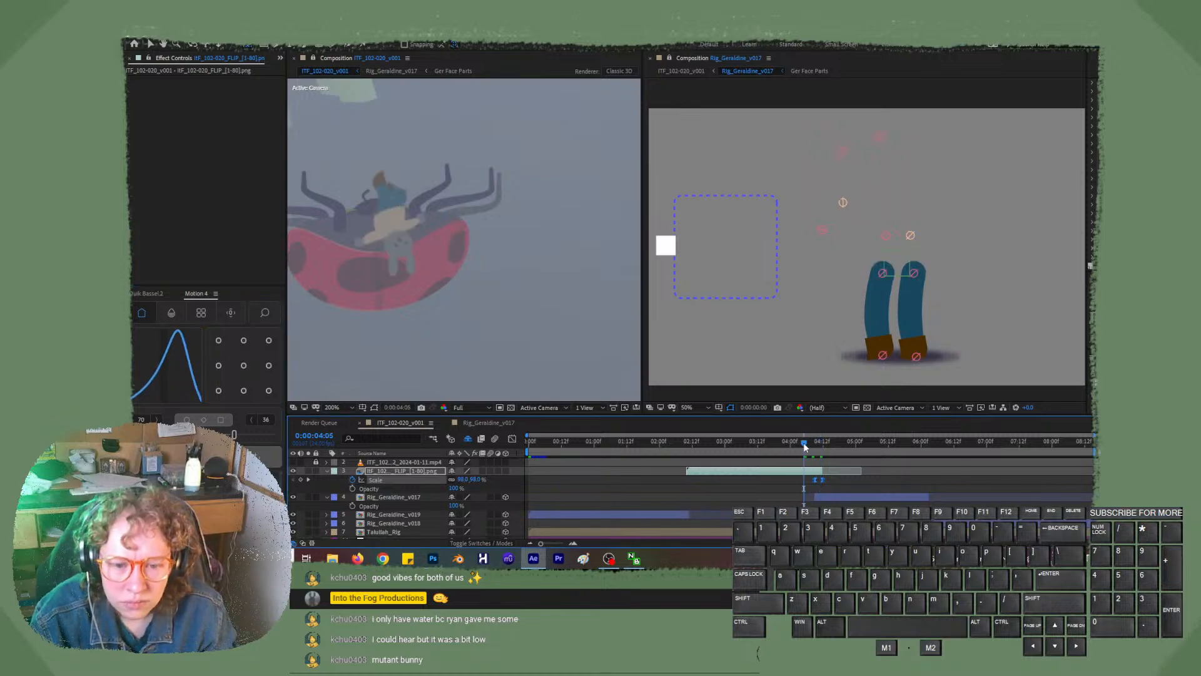
key(space)
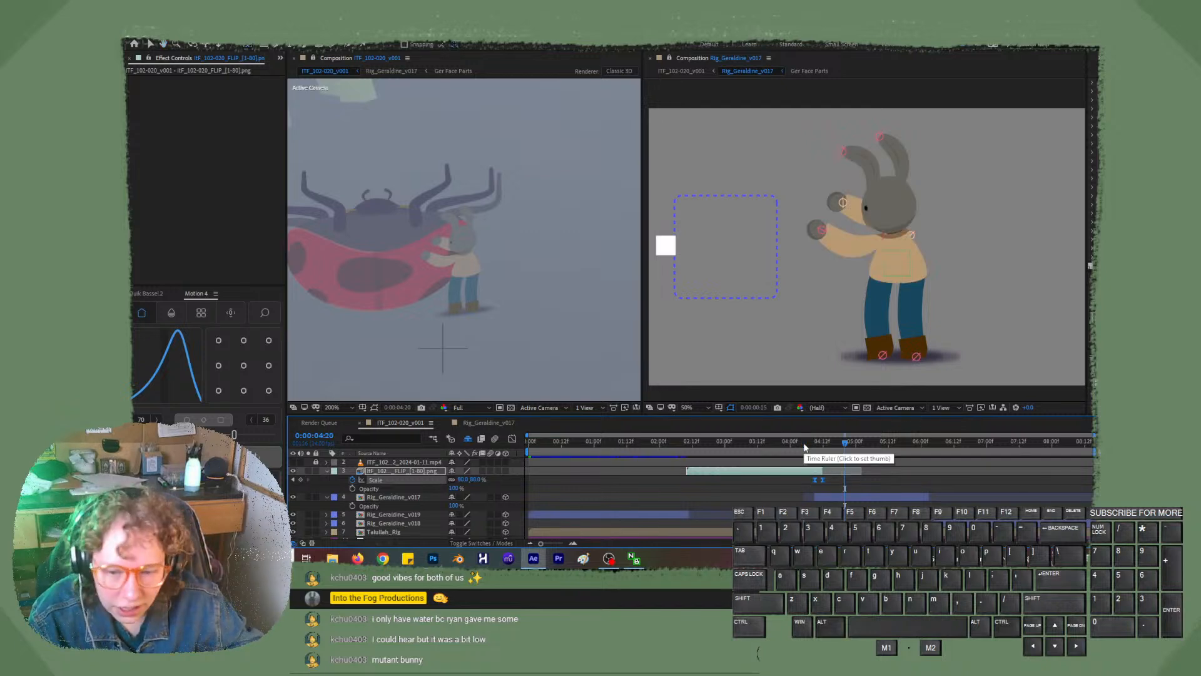
- At 0:00:04:11, nudge Arm_R::Wrist slightly up and Arm_L::Wrist slightly down and right in Rig_Geraldine_v017
click(807, 446)
mouse_move(813, 445)
mouse_down()
mouse_move(826, 445)
mouse_move(797, 445)
mouse_move(821, 449)
mouse_up()
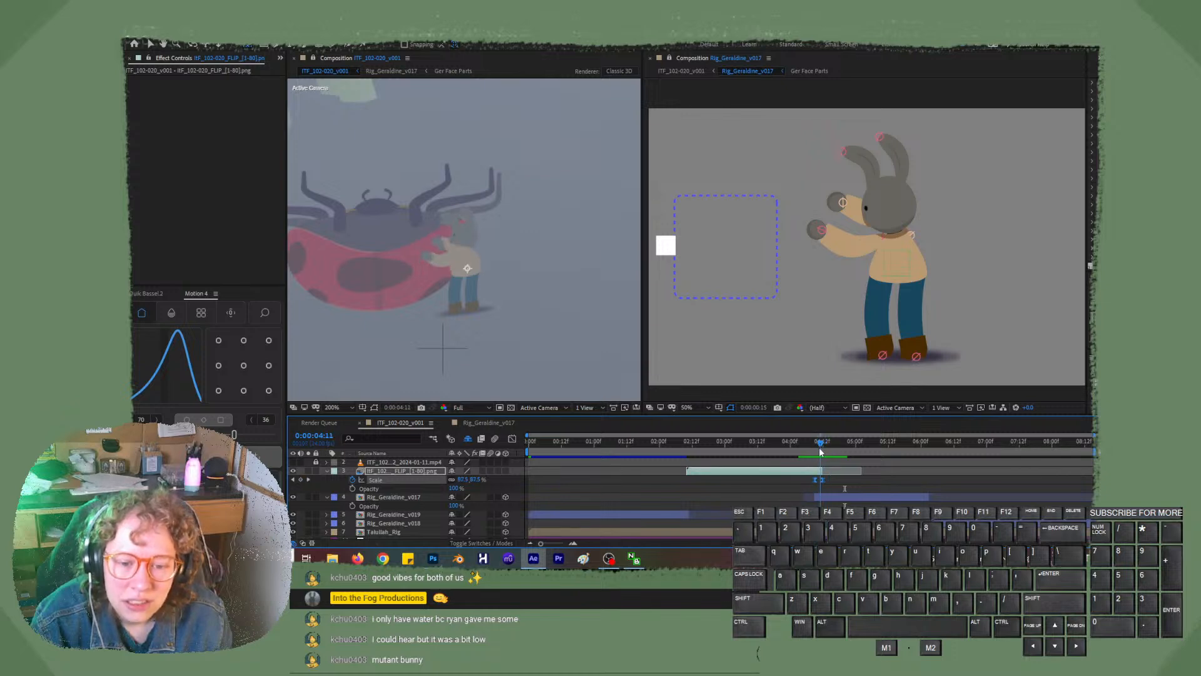
click(824, 230)
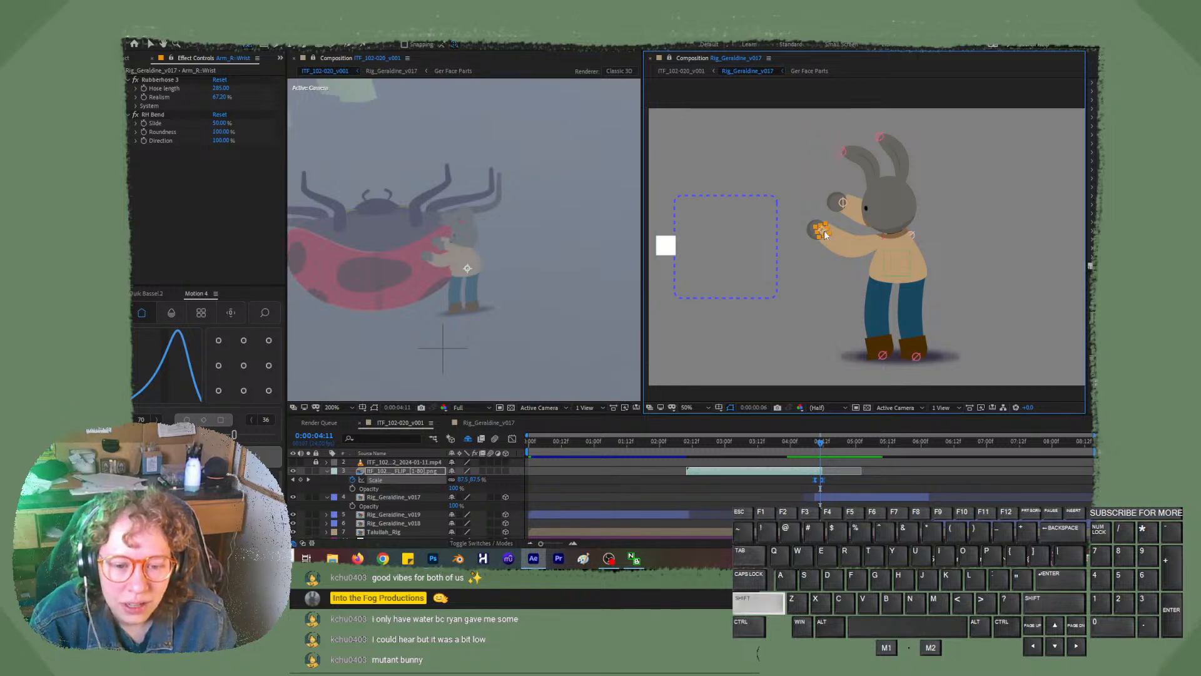
key(shift+Up)
key(Down)
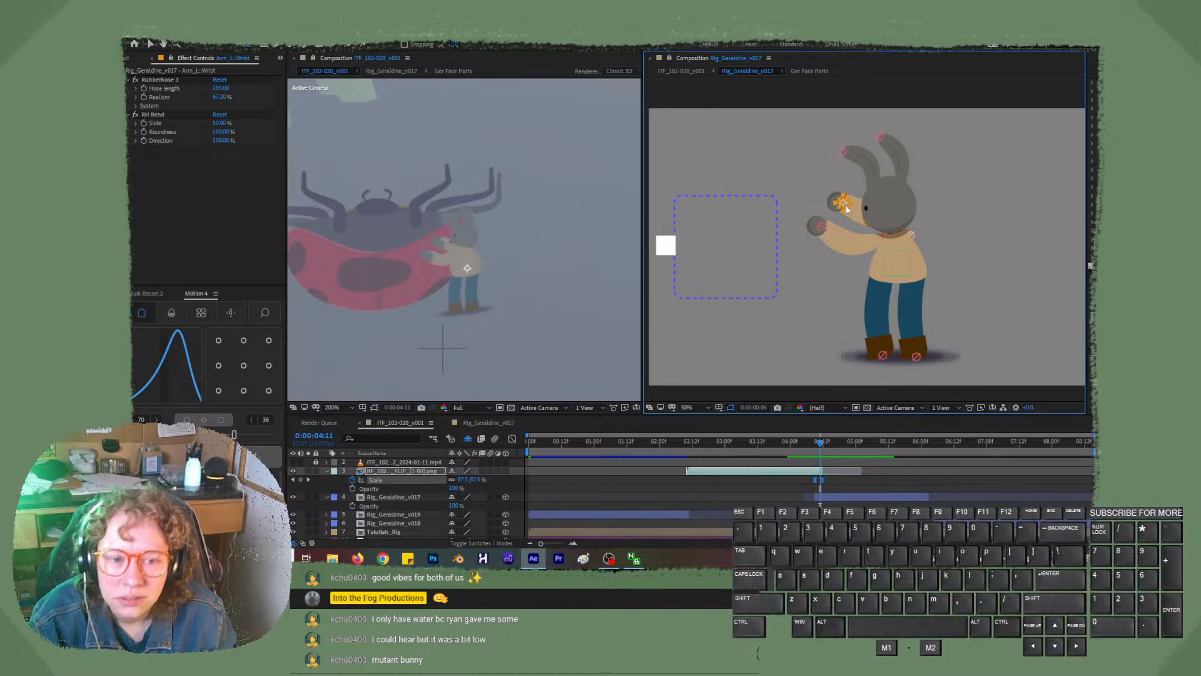
click(402, 95)
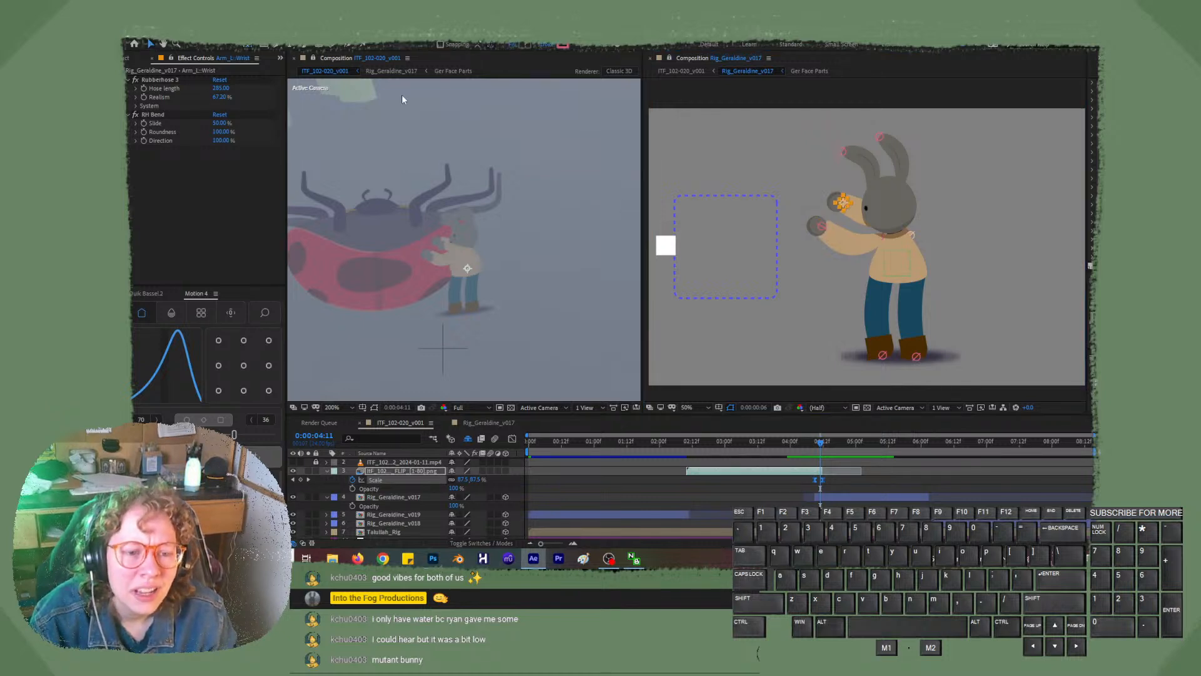
key(shift+Down)
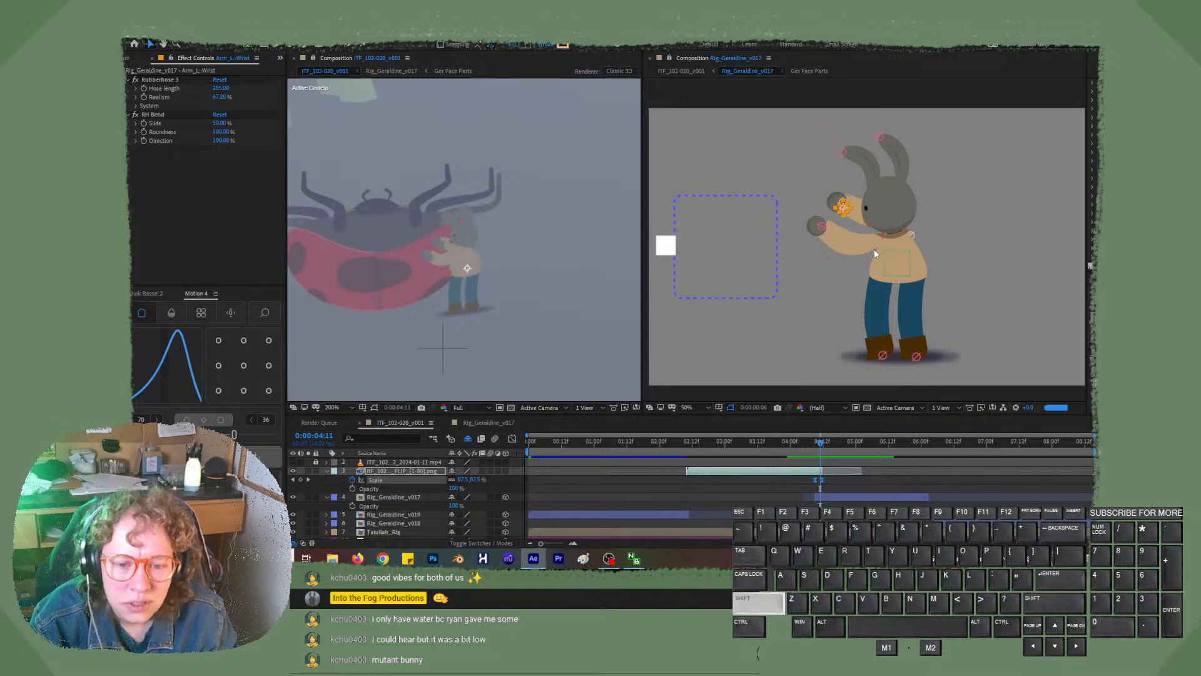
key(shift+Right)
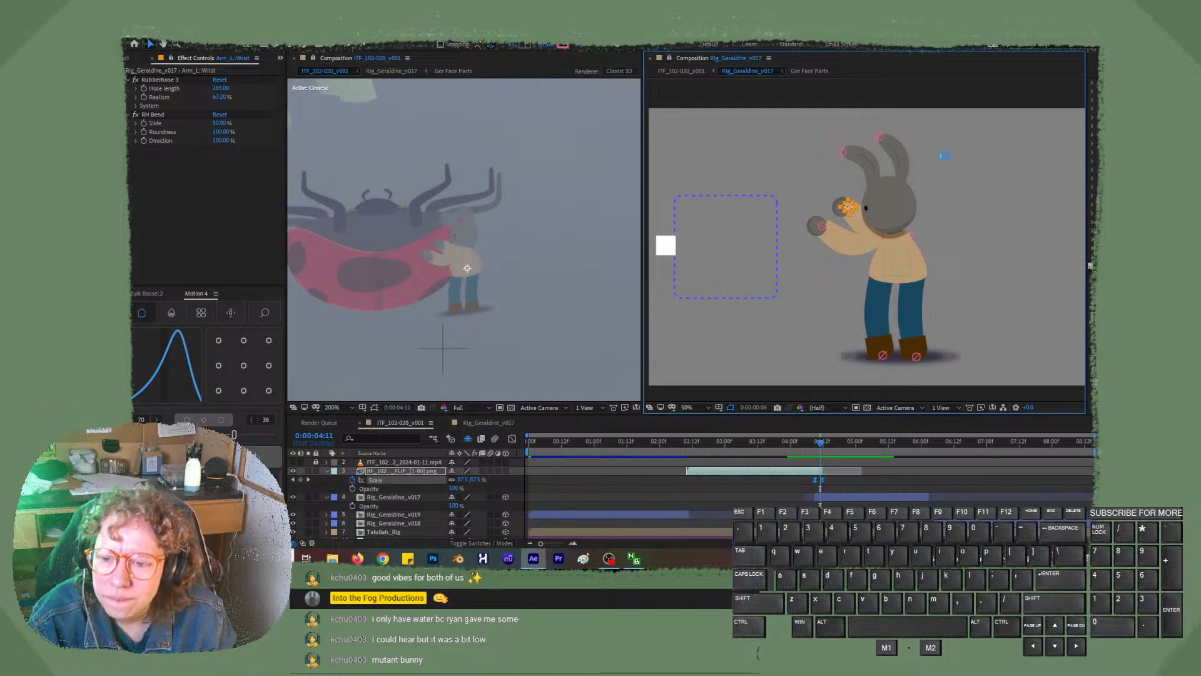
- Lower Ear_R::Tip and reduce its Rubberhose Hose length so the ear bends forward at 0:00:00:06
click(841, 154)
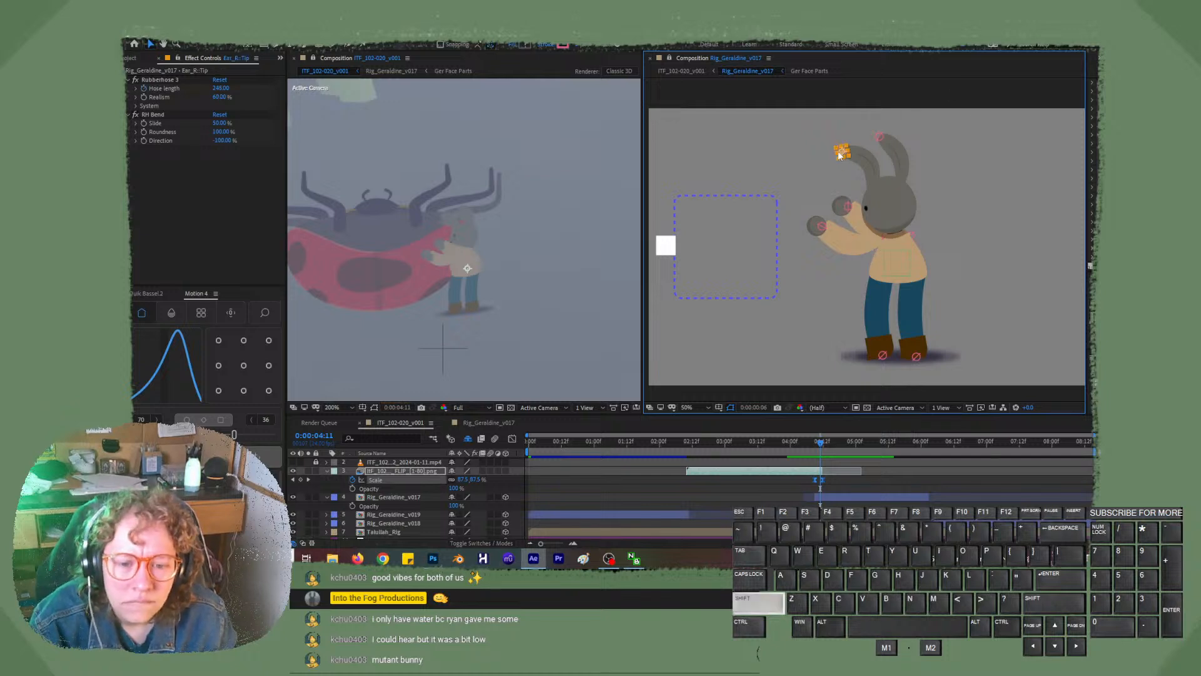
key(shift+Down)
key(shift+Down)
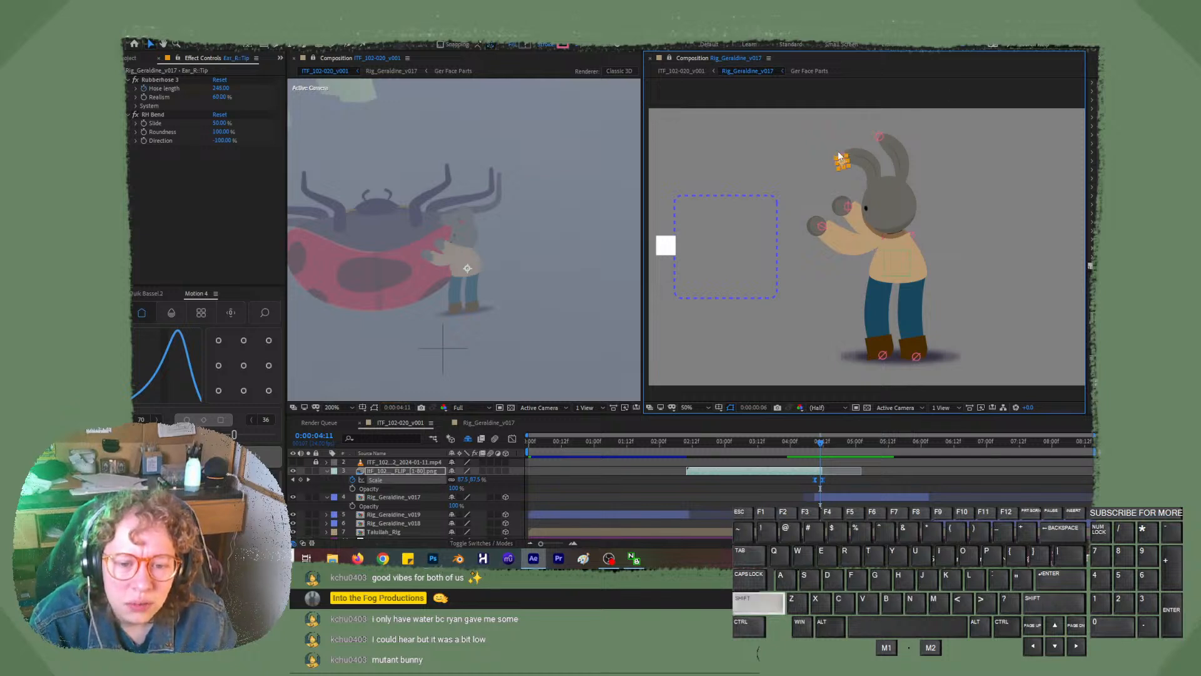
key(shift+Down)
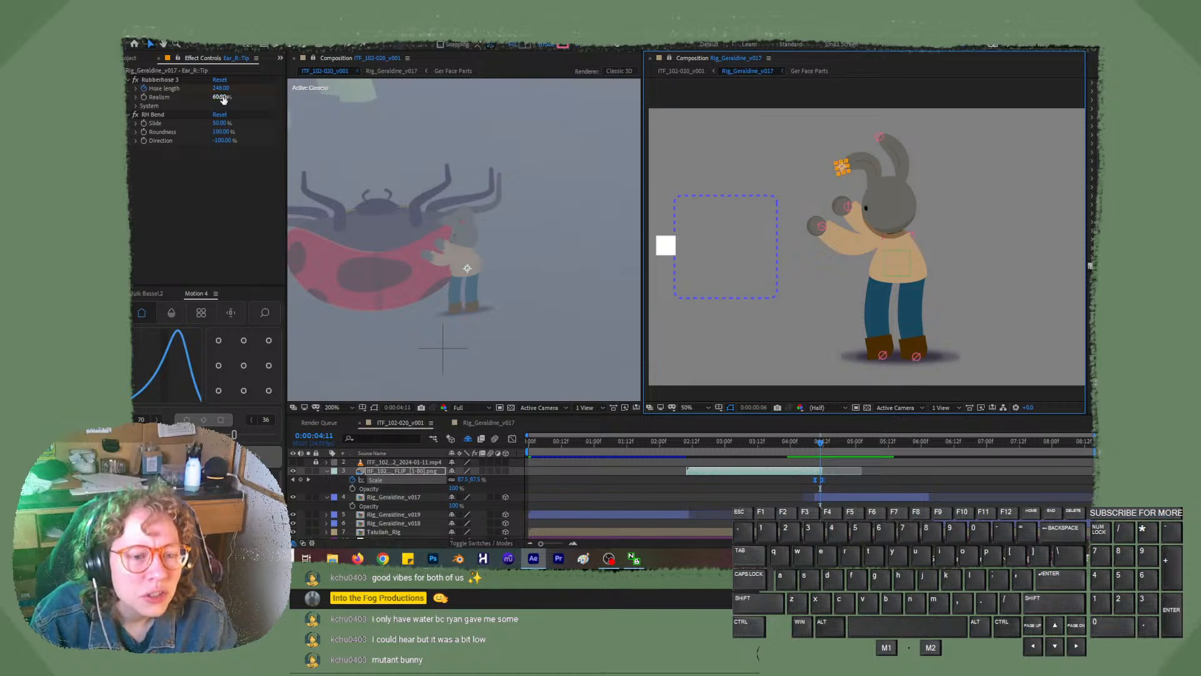
drag(219, 88, 196, 93)
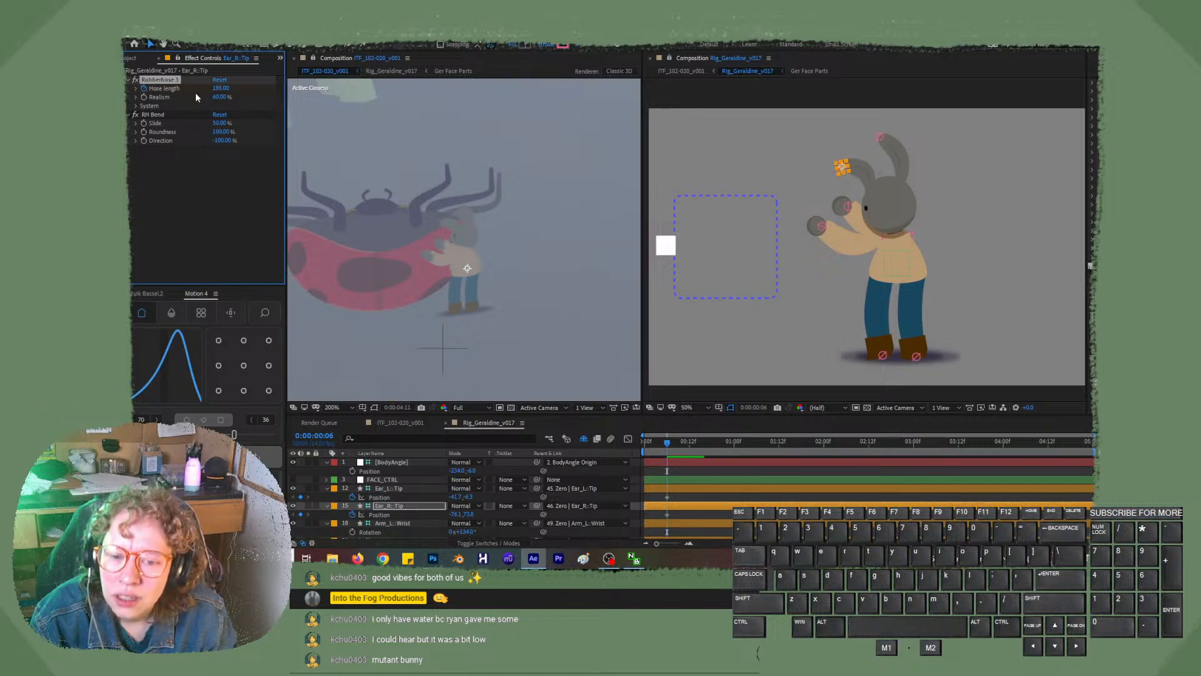
- Nudge Ear_L::Tip left and slightly down at 0:00:00:06 to bend that ear forward
click(879, 136)
key(shift+Down)
key(shift+Left)
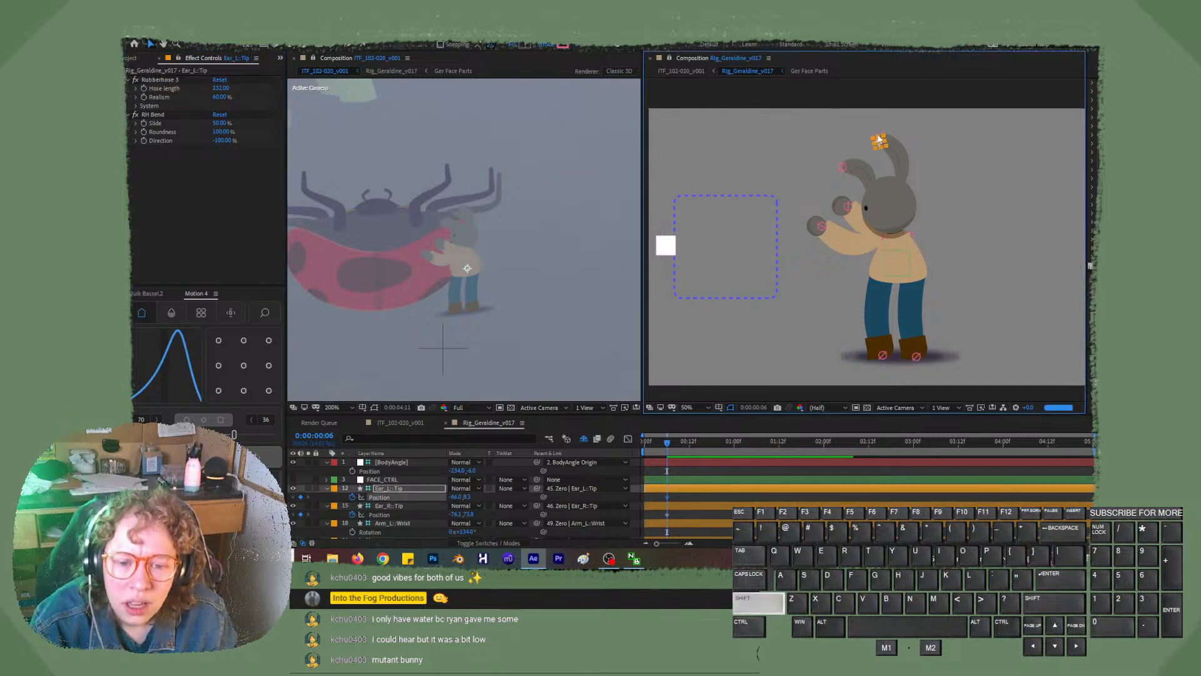
key(shift+Left)
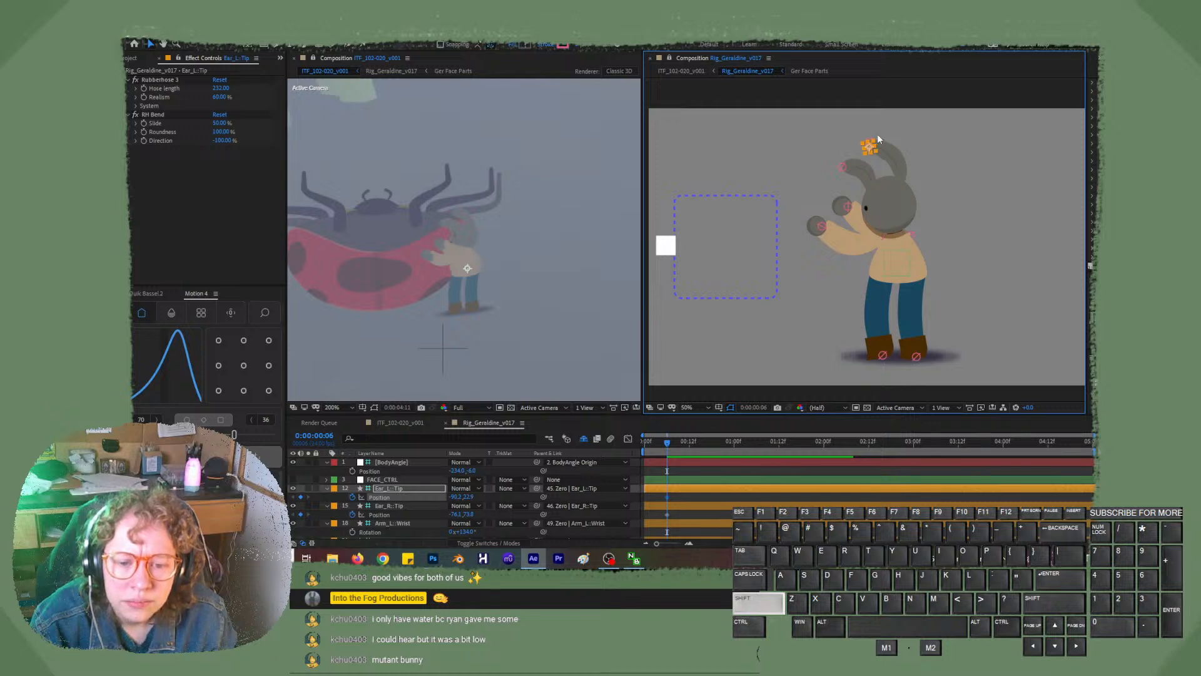
- Examine the handover in Rig_Geraldine_v017 and in ITF_102-020_v001 between 0:00:04:12 and 0:00:04:15
click(668, 449)
drag(708, 453, 678, 451)
click(428, 425)
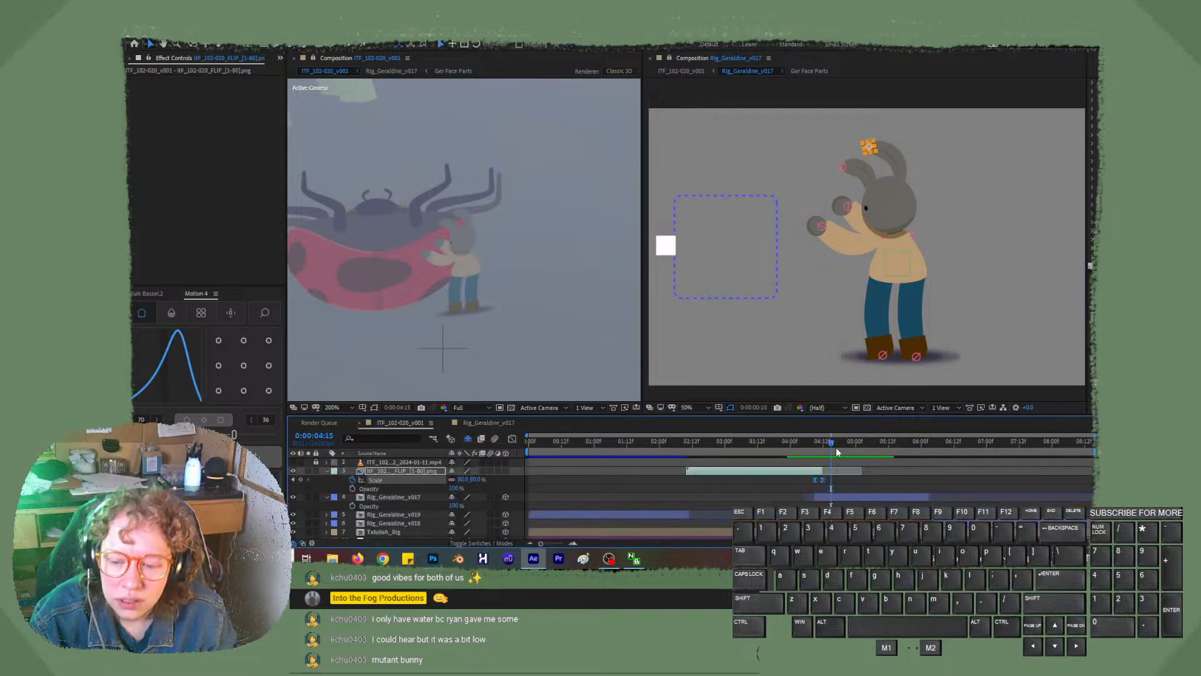
mouse_move(824, 443)
mouse_down()
mouse_move(806, 444)
mouse_move(889, 447)
mouse_move(776, 452)
mouse_move(826, 455)
mouse_up()
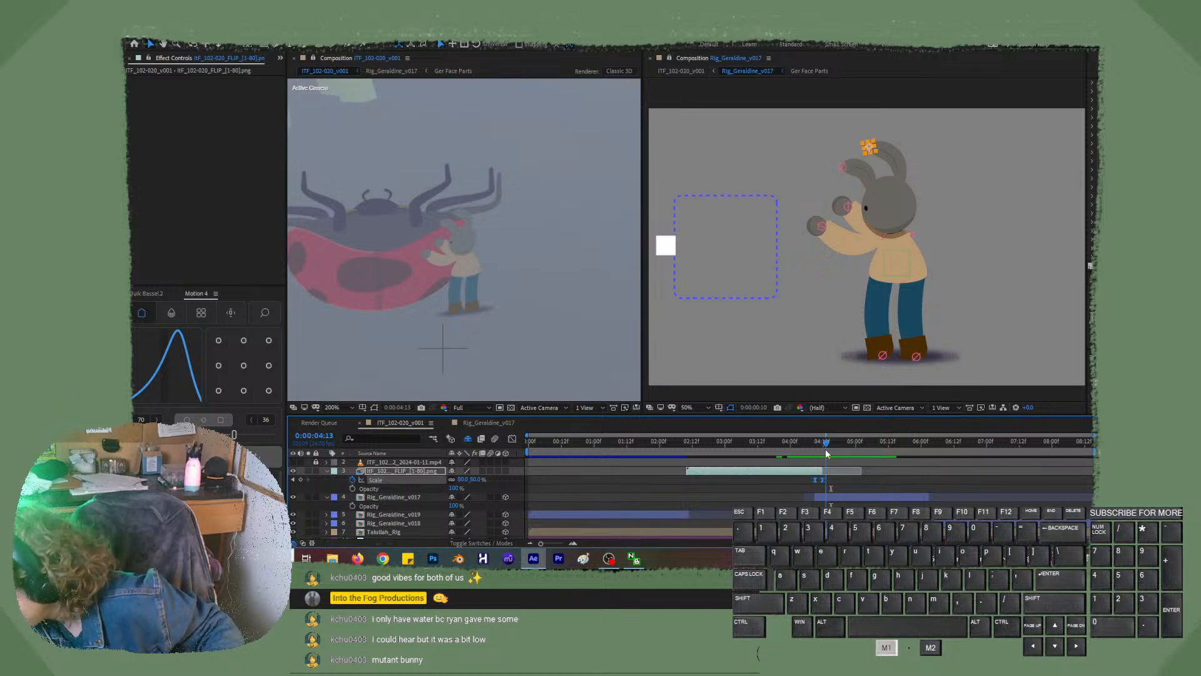
mouse_move(826, 450)
mouse_down()
mouse_move(807, 447)
mouse_move(835, 446)
mouse_move(811, 448)
mouse_move(824, 448)
mouse_up()
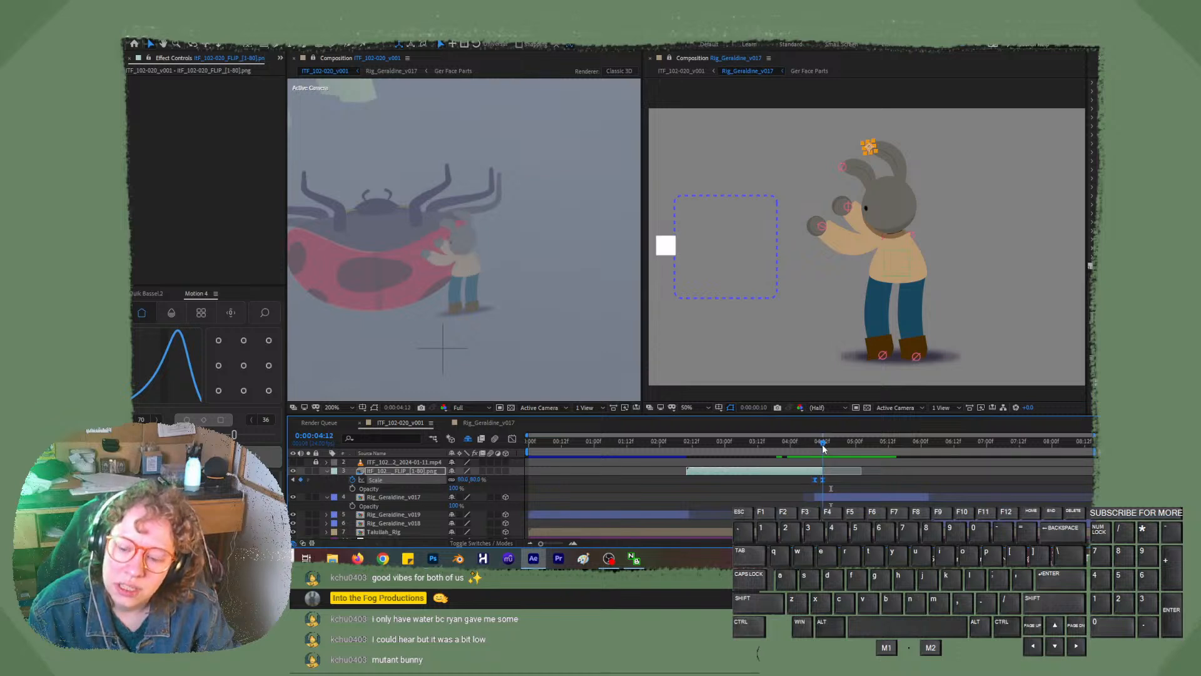
- Try to add a timeline marker at 0:00:00:07 in Rig_Geraldine_v017
click(488, 422)
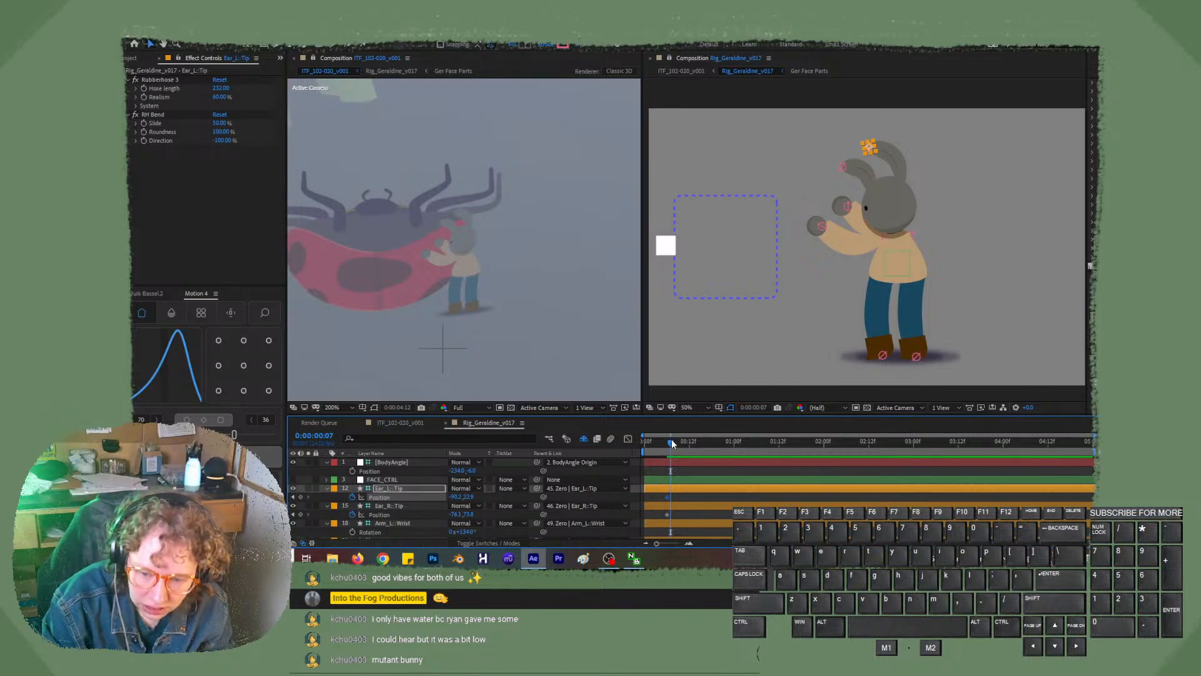
key(ctrl+8)
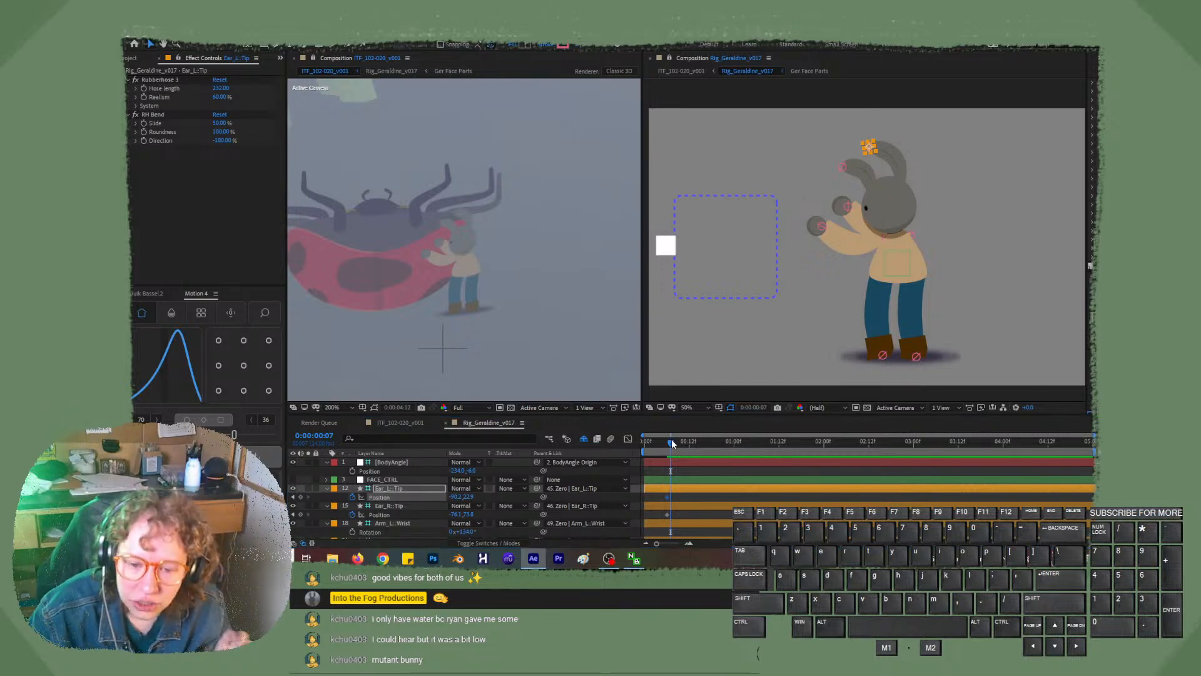
key(alt+8)
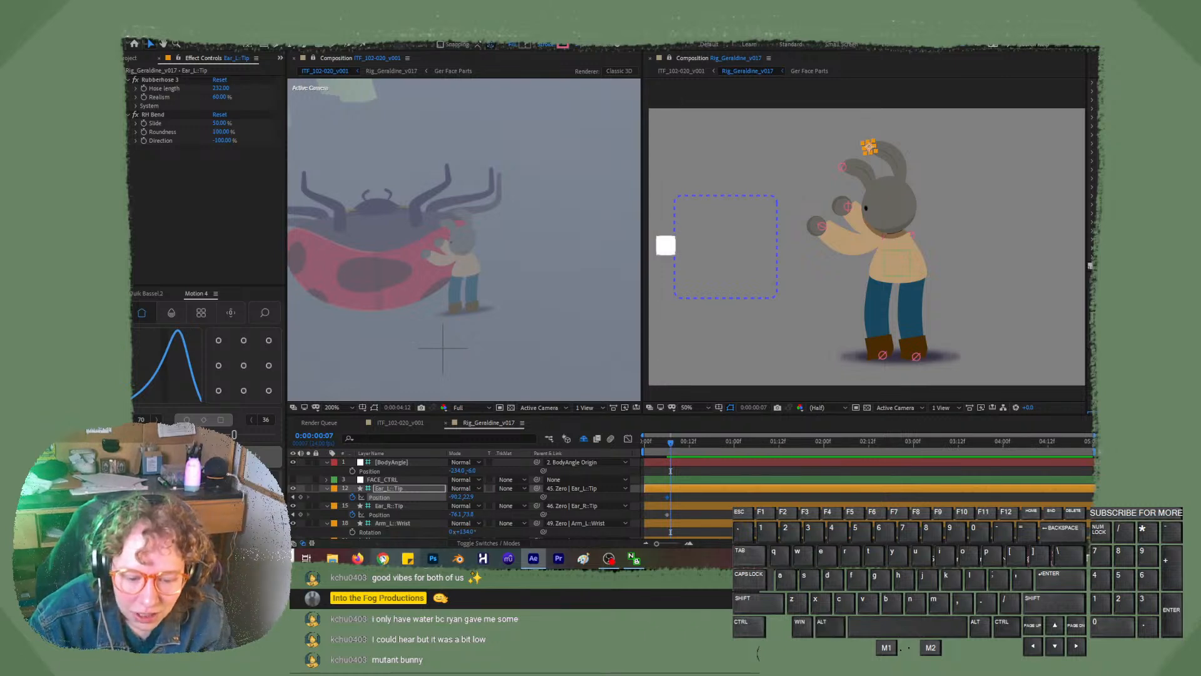
- Search the web in Firefox for "put marker on AE timeline", read how to add one, and return to After Effects
mouse_move(357, 558)
click(365, 501)
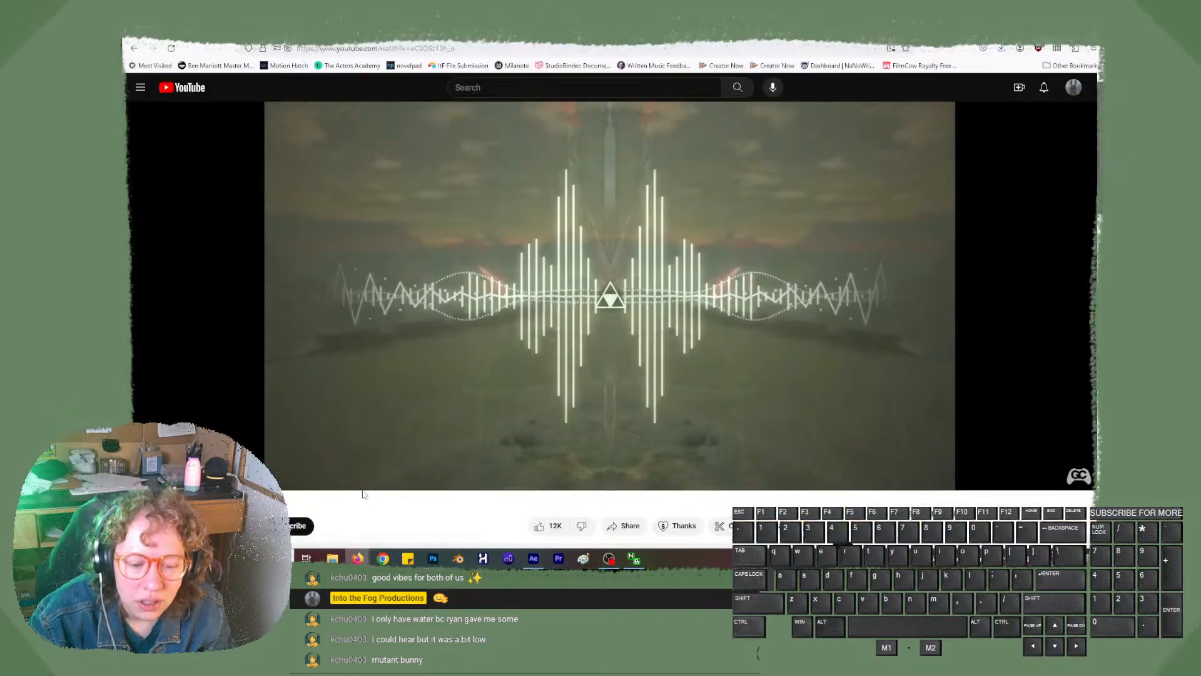
key(ctrl+t)
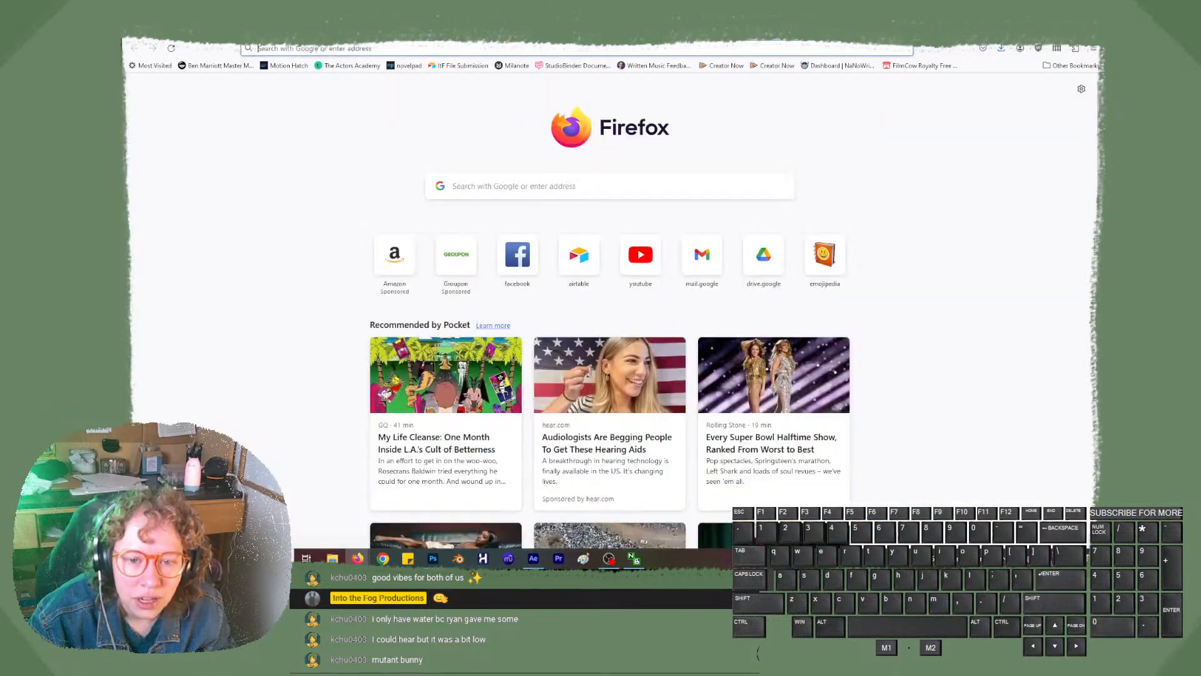
text(put ma)
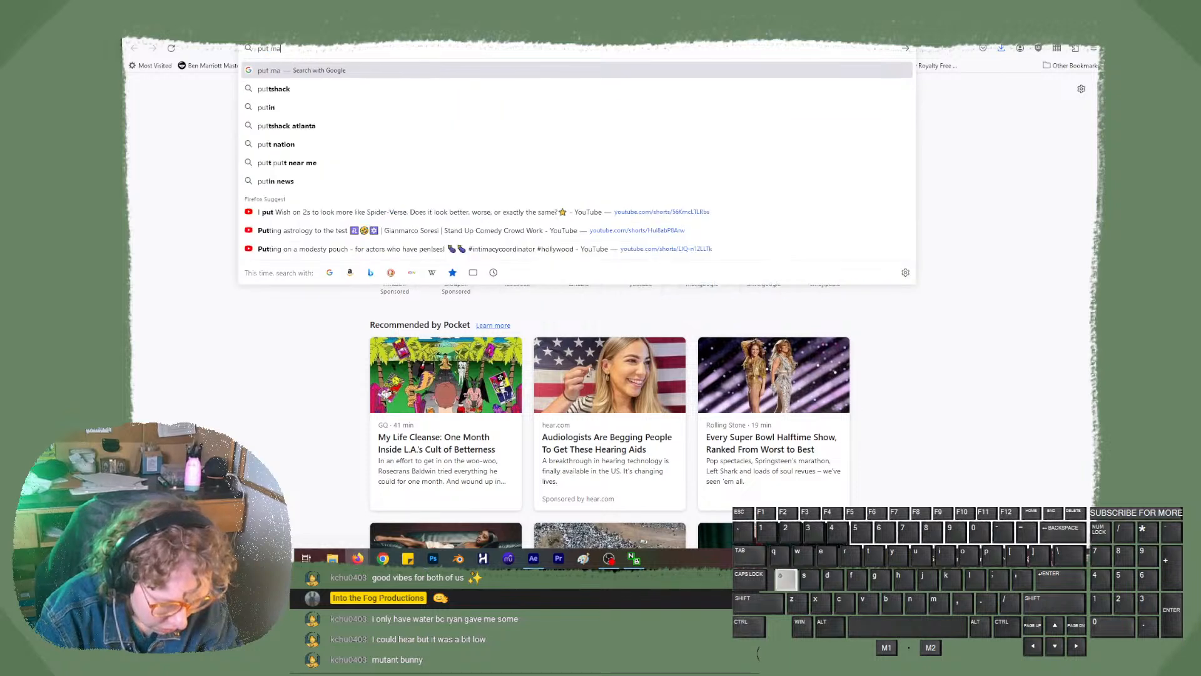
text(rker on AE timeline)
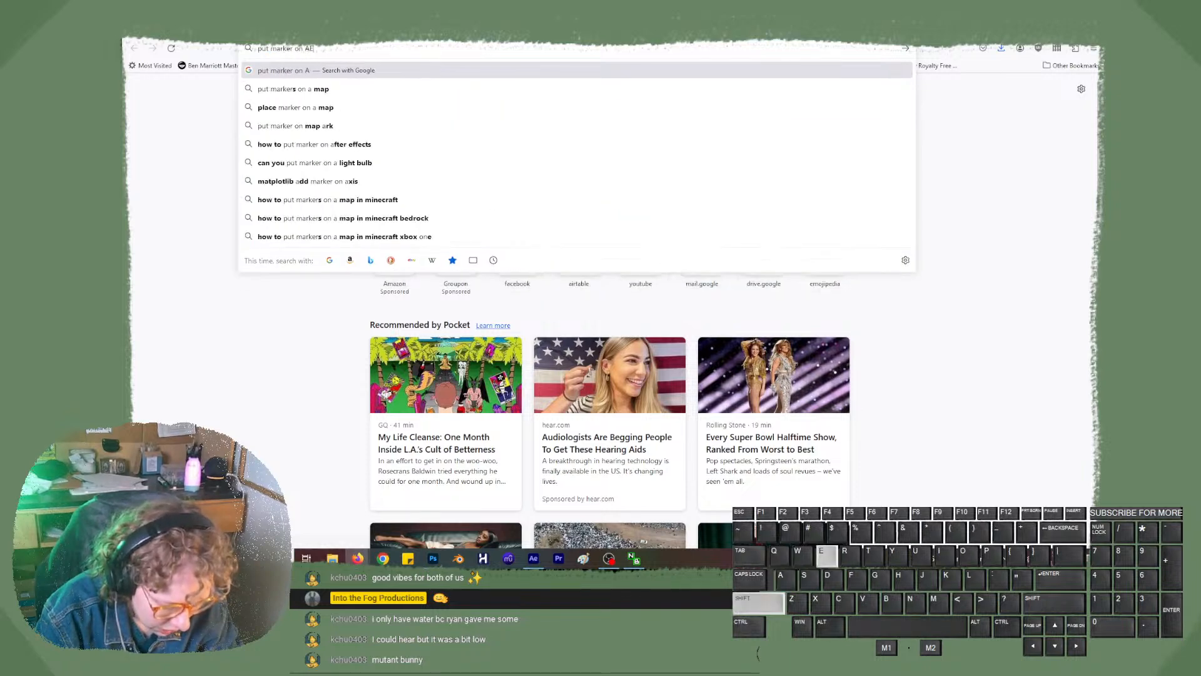
key(Return)
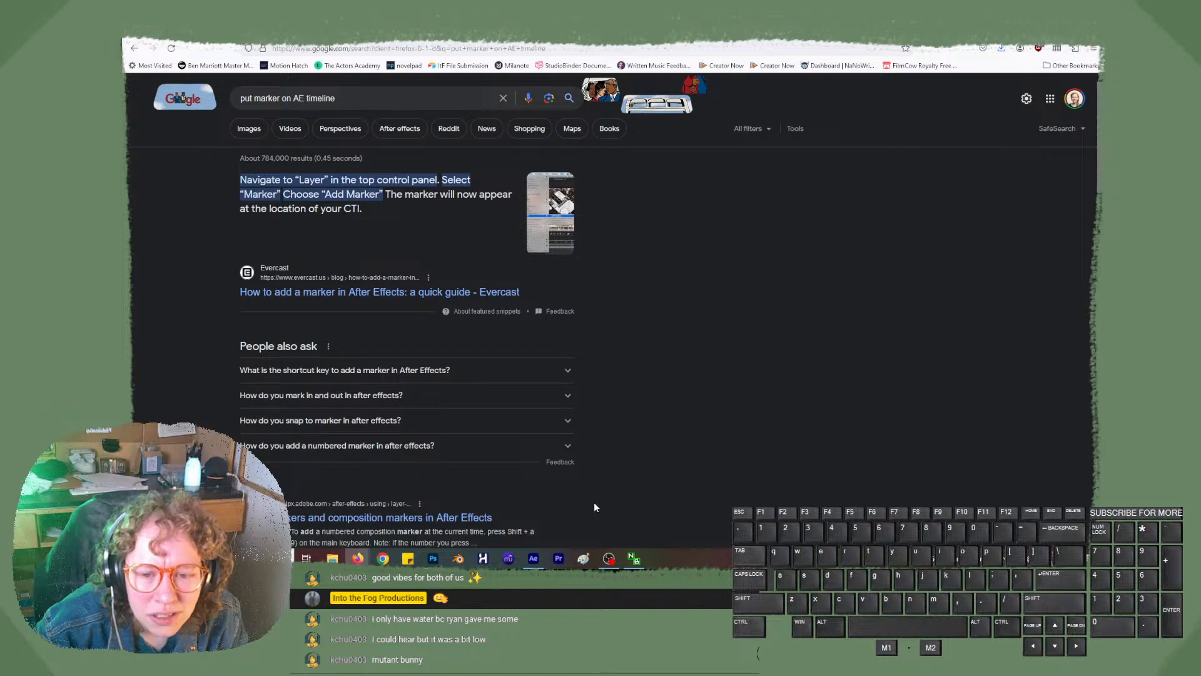
click(540, 562)
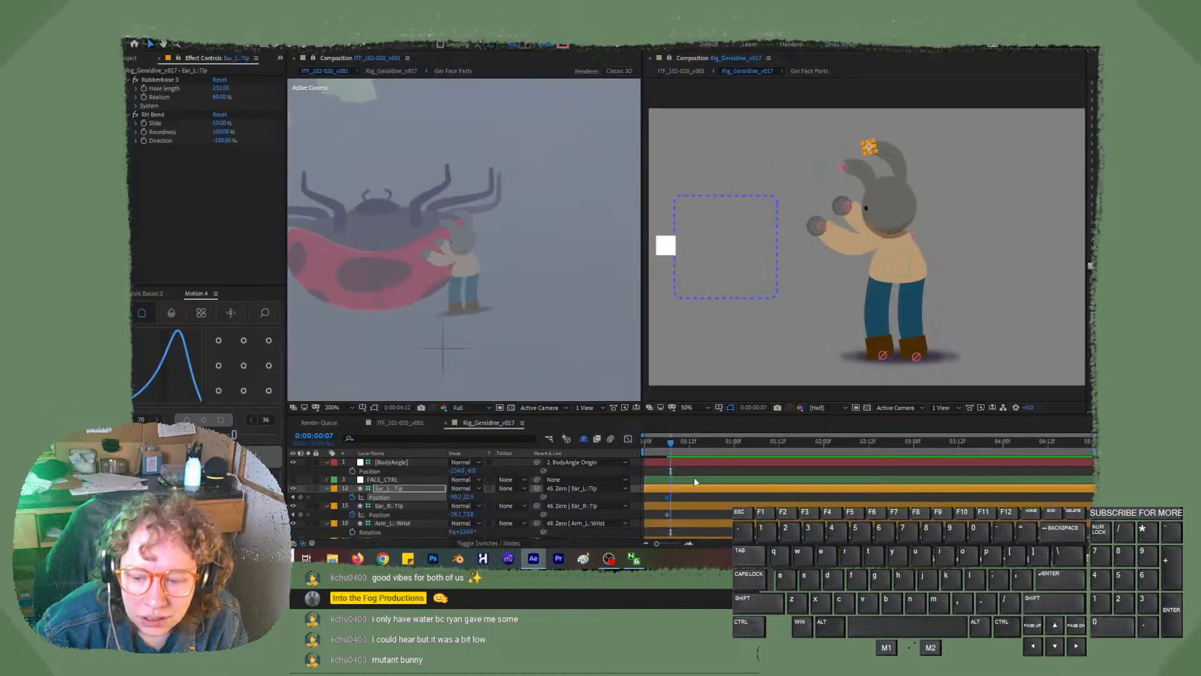
- Try a layer marker on Ear_L::Tip at 0:00:00:07 and undo it
click(209, 33)
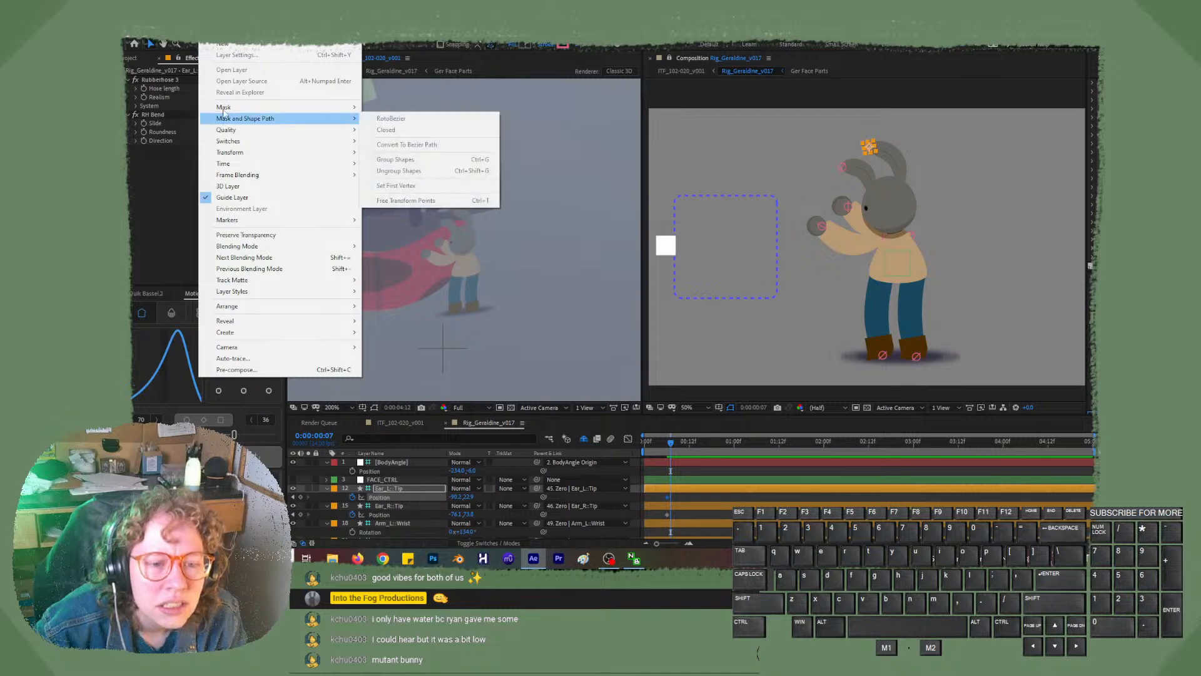
mouse_move(247, 221)
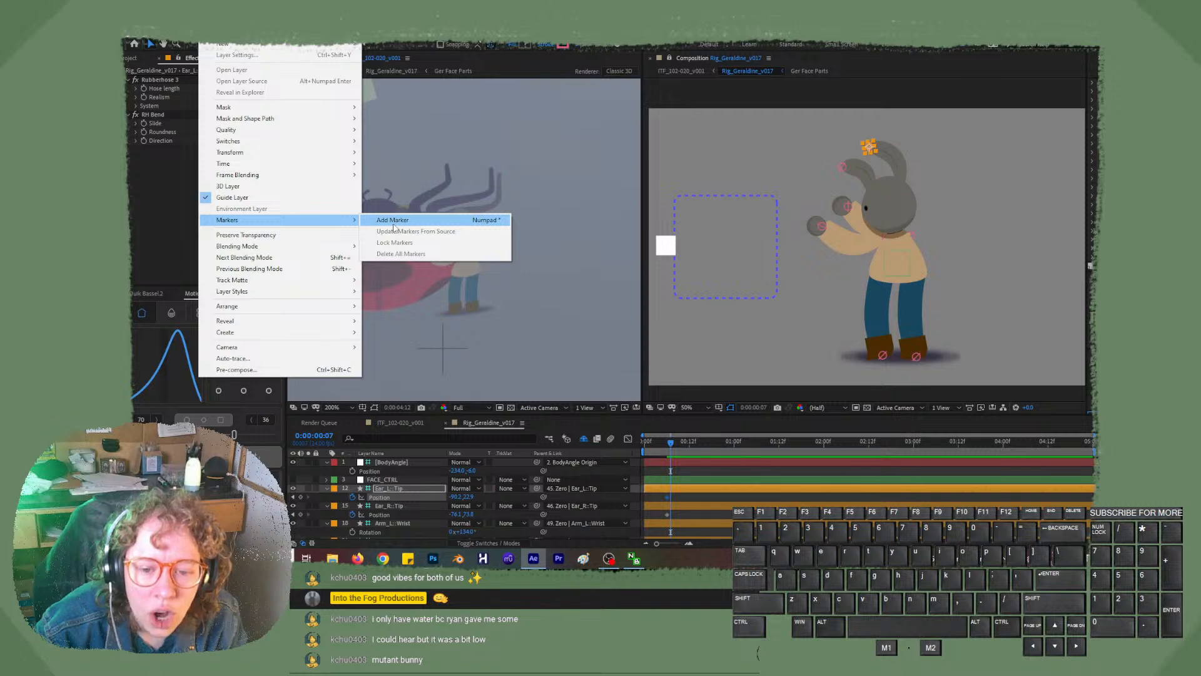
click(394, 226)
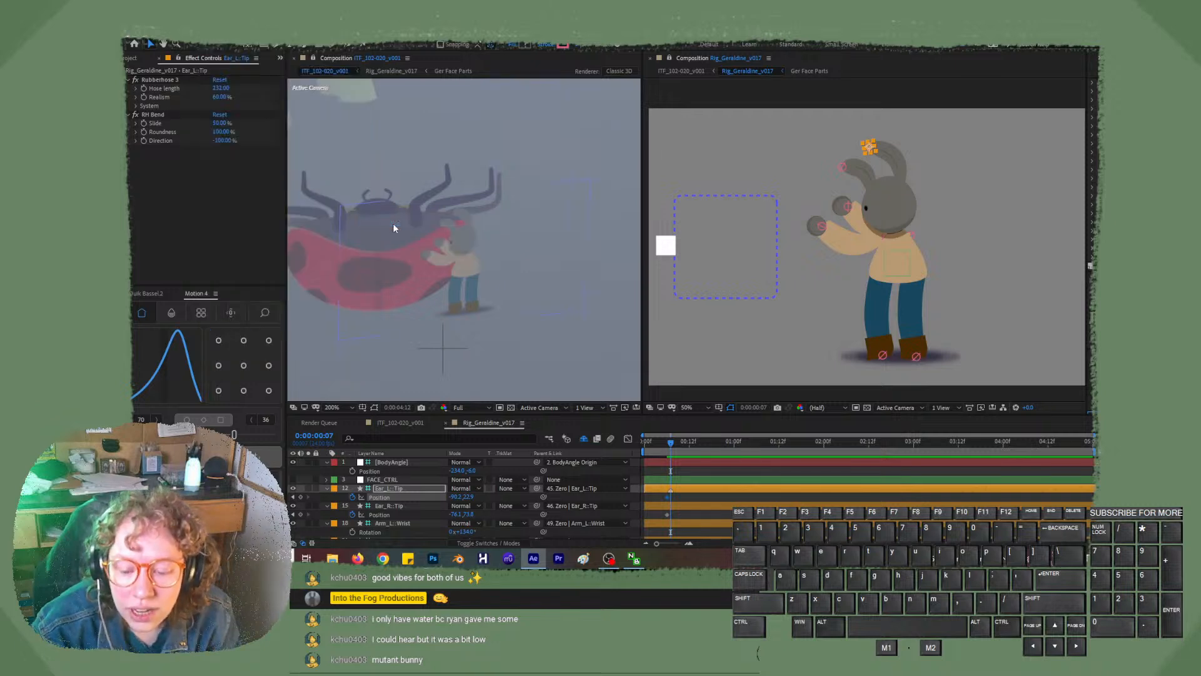
key(ctrl+z)
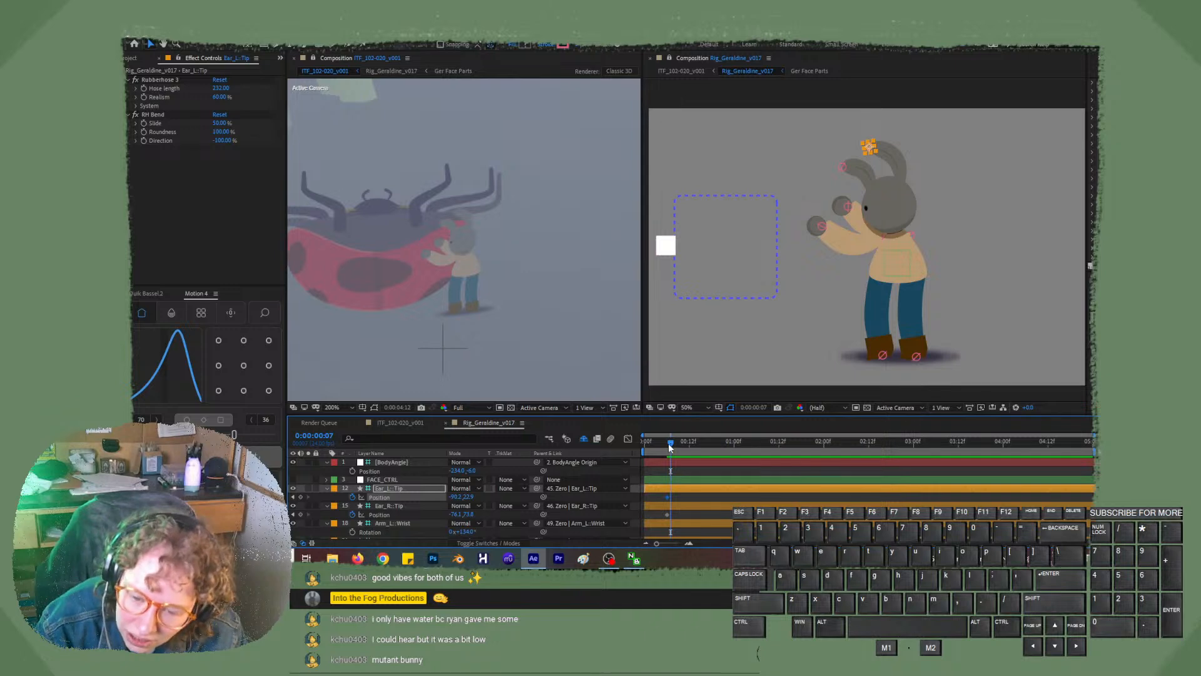
- Go to 0:00:00:06 in Rig_Geraldine_v017 and purge all memory and the disk cache, accepting the deletion
drag(668, 443, 667, 448)
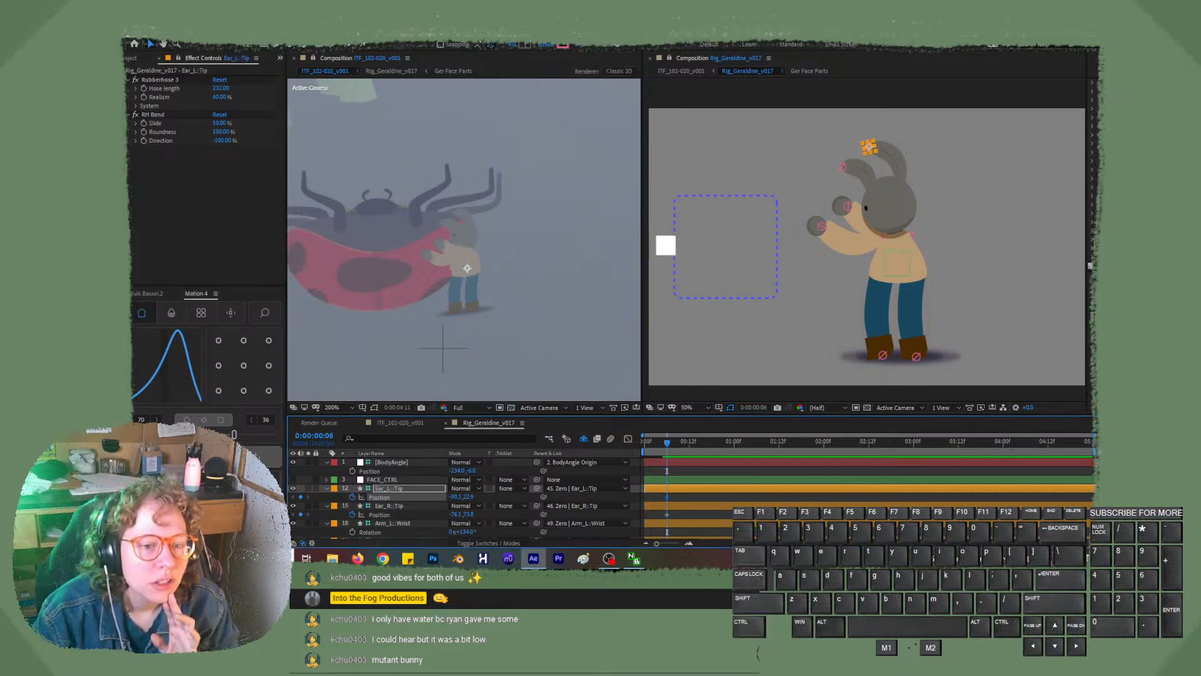
click(153, 39)
mouse_move(225, 252)
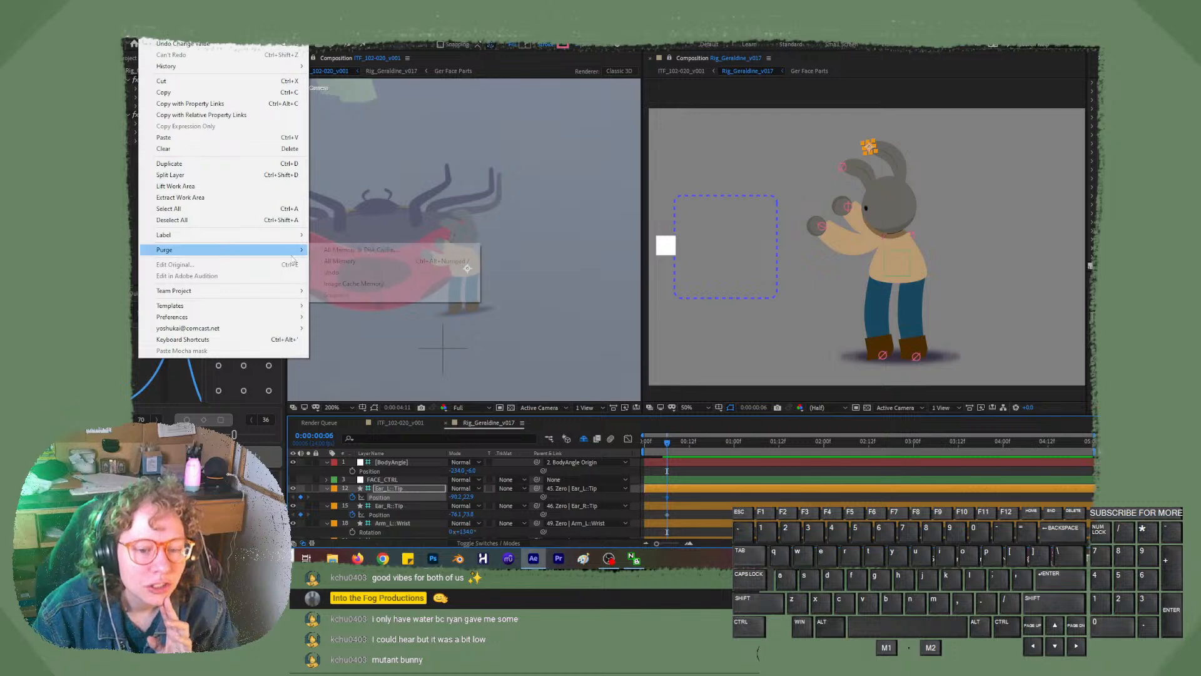
click(352, 251)
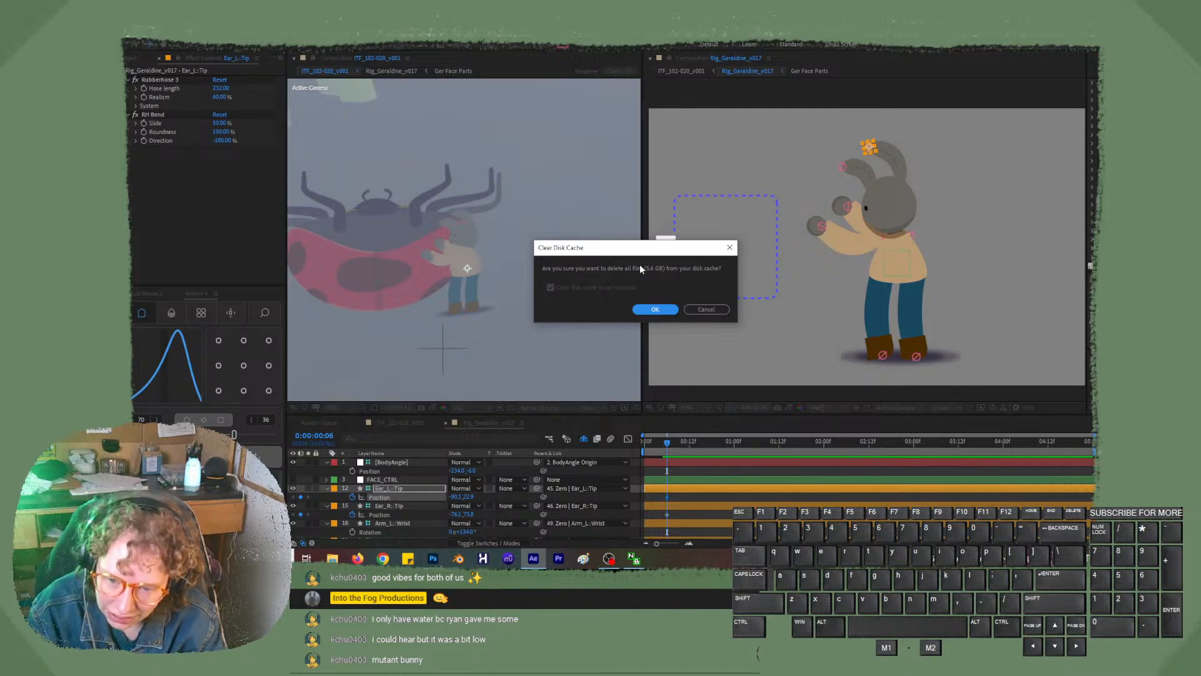
click(656, 309)
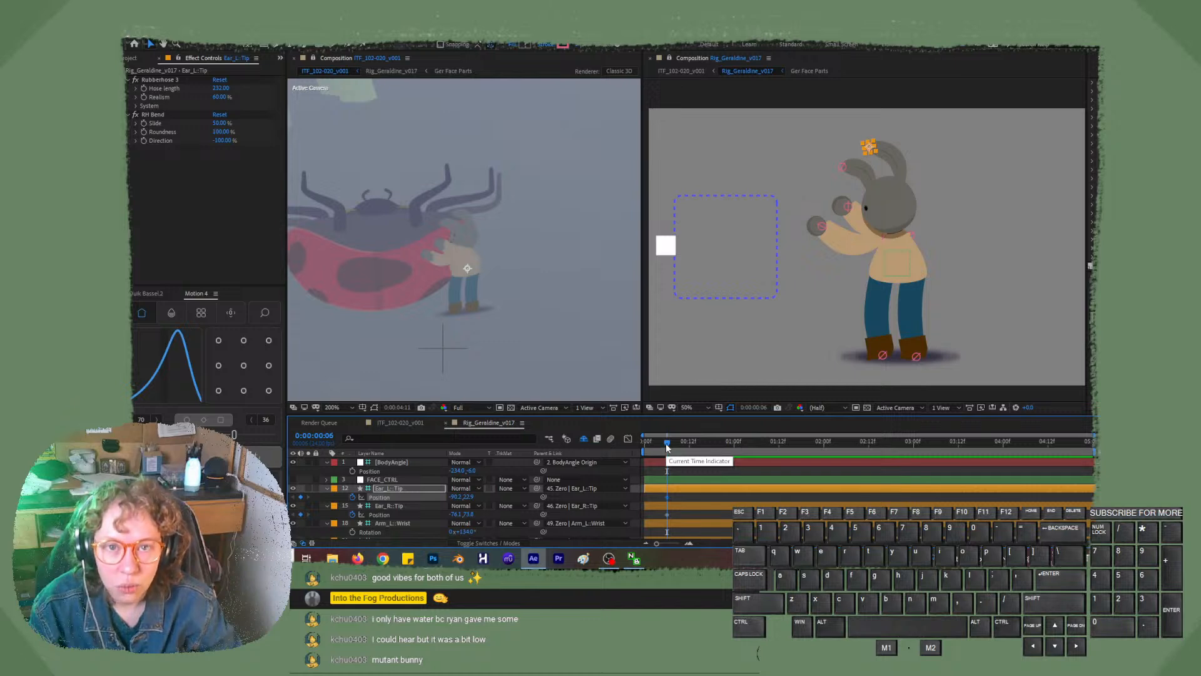
- Check the rig through 0:00:03:12 in Rig_Geraldine_v017 and the wider shot near 0:00:07:02 in ITF_102-020_v001
drag(667, 446, 958, 453)
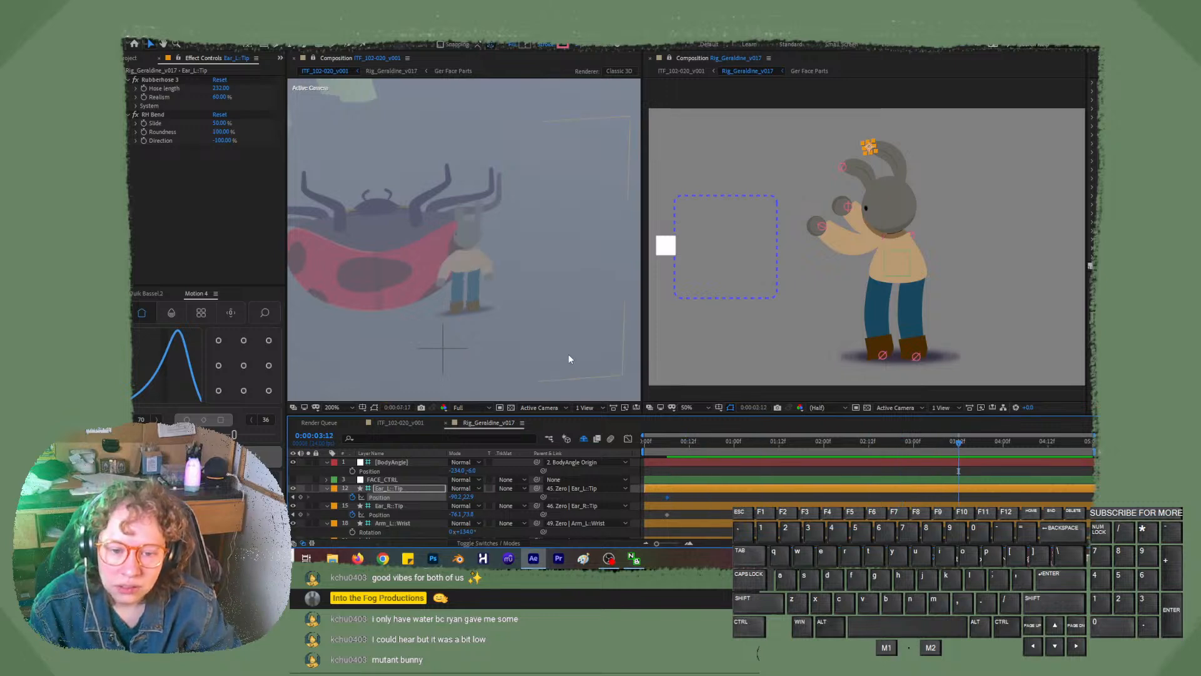
key(comma)
click(400, 422)
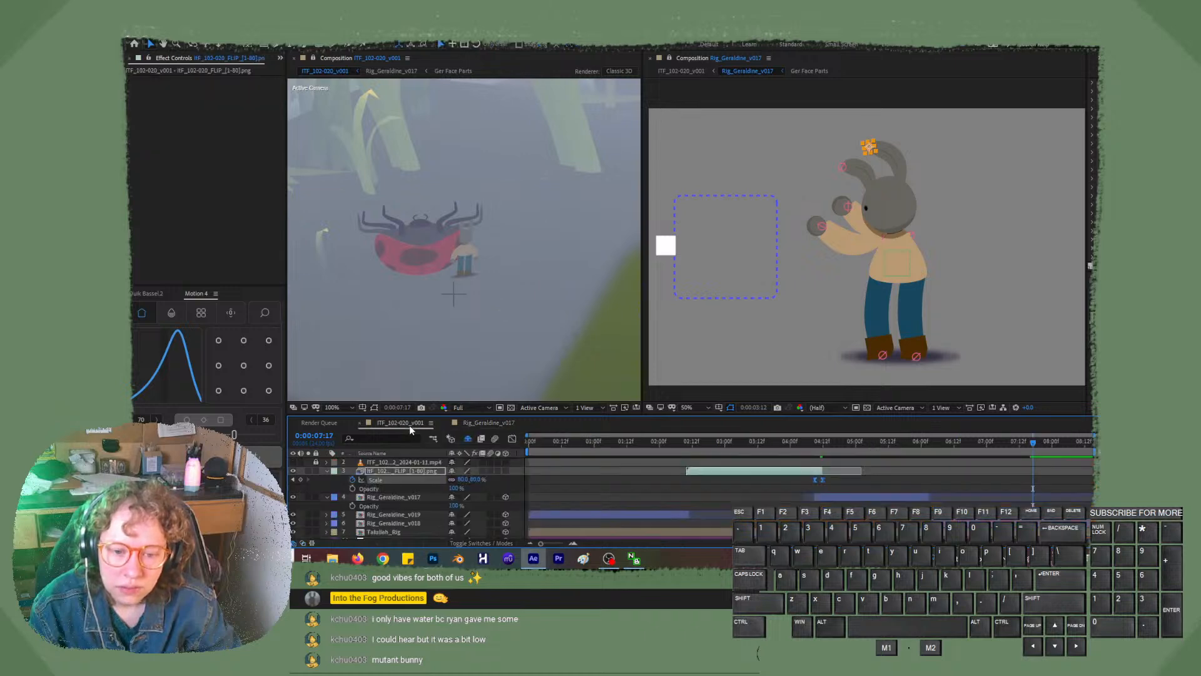
mouse_move(999, 447)
mouse_down()
mouse_move(921, 448)
mouse_move(1089, 453)
mouse_move(992, 451)
mouse_up()
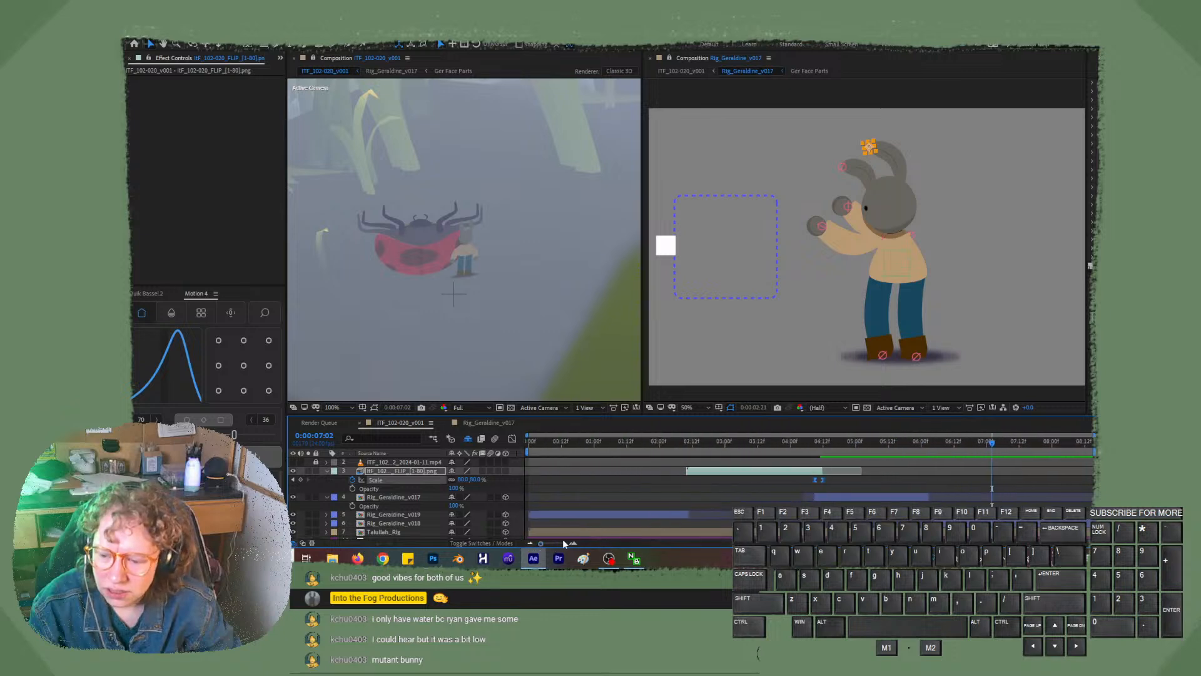
- Open the Rig_Geraldine_v018 precomp from ITF_102-020_v001 and inspect its FACE_CTRL layer
drag(936, 442, 959, 452)
double_click(959, 523)
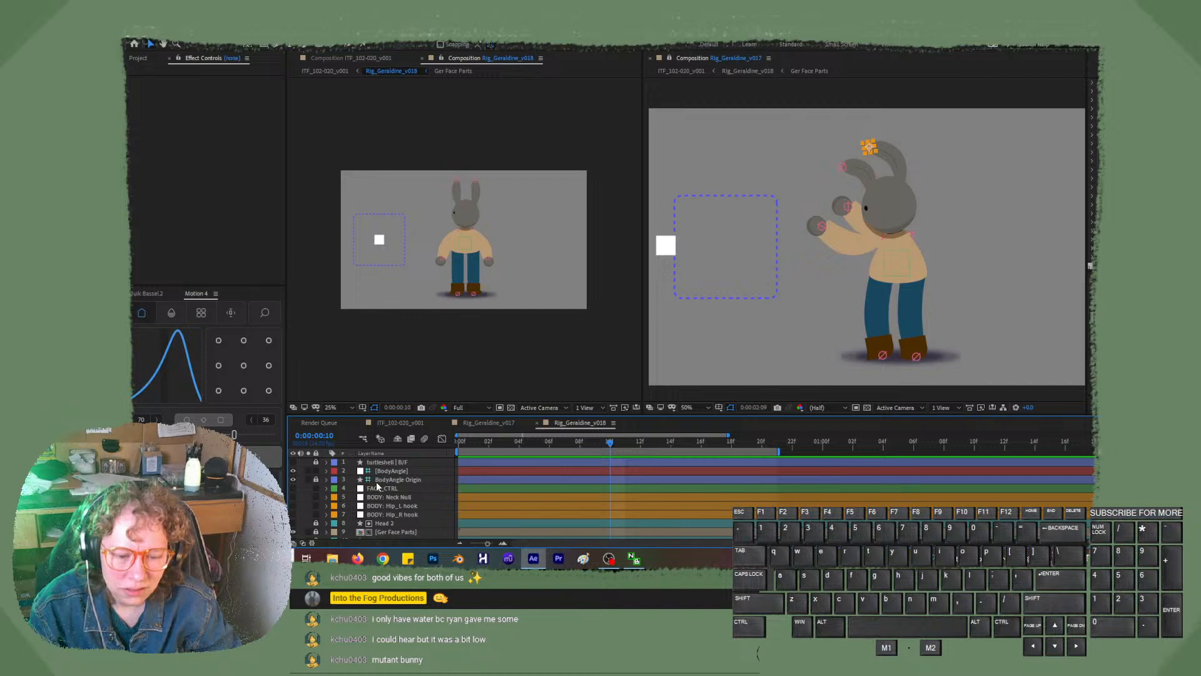
click(394, 487)
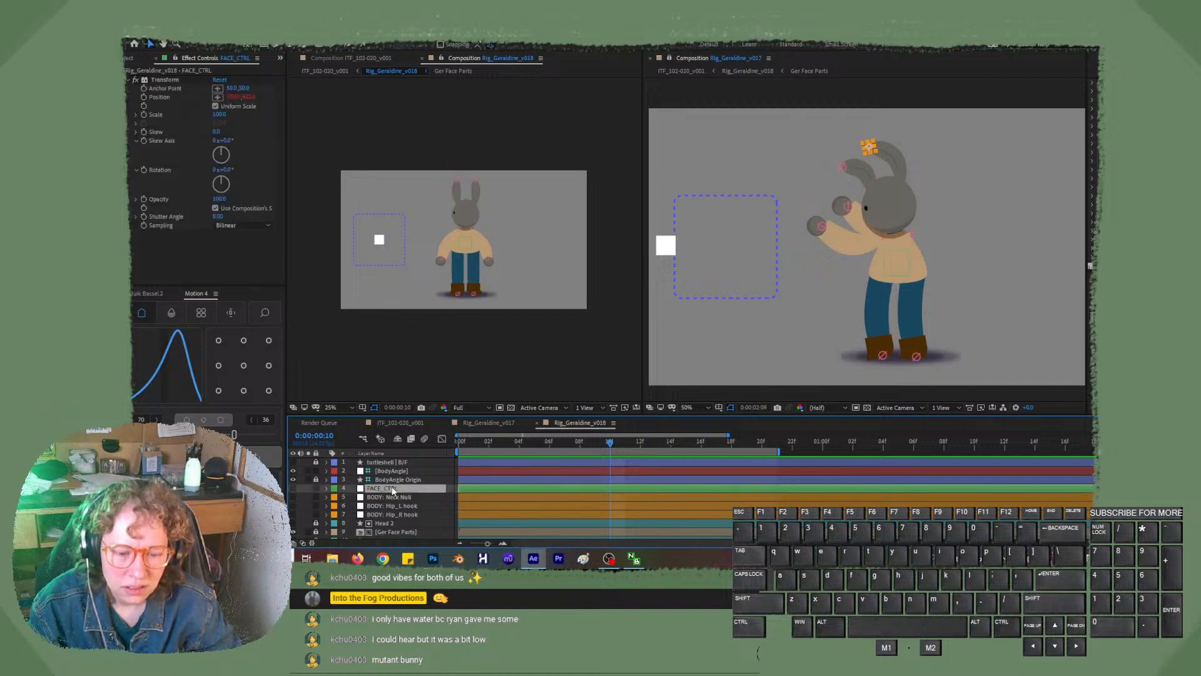
key(Return)
key(Right)
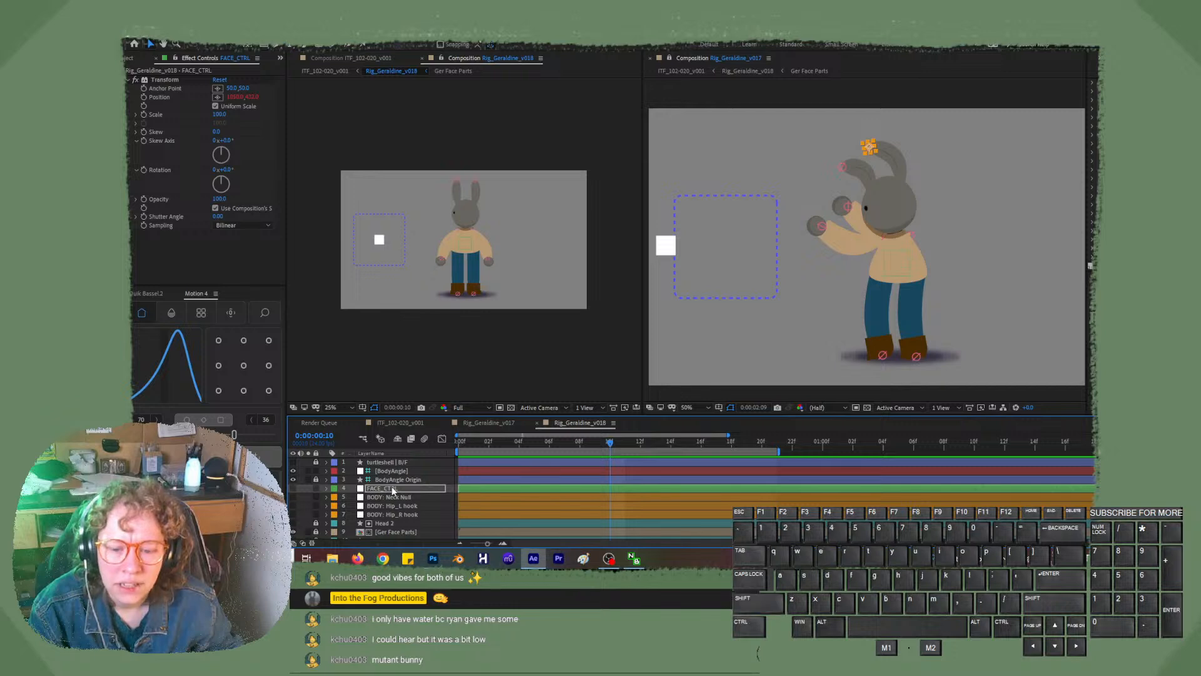
click(393, 489)
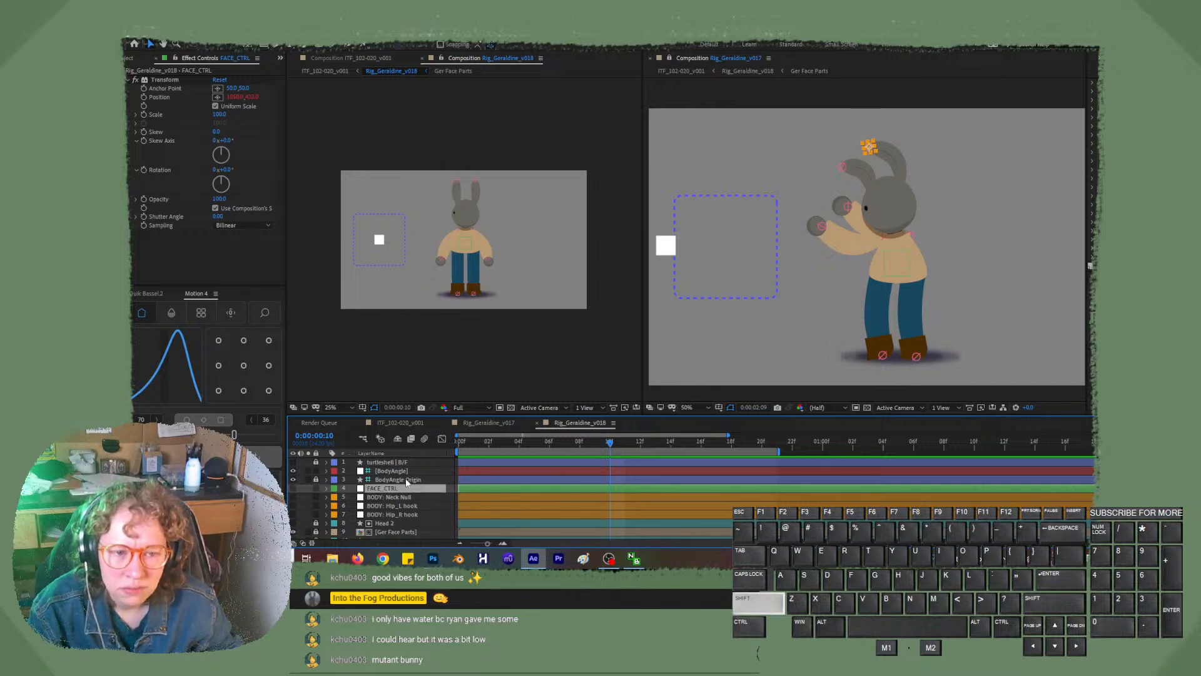
key(Right)
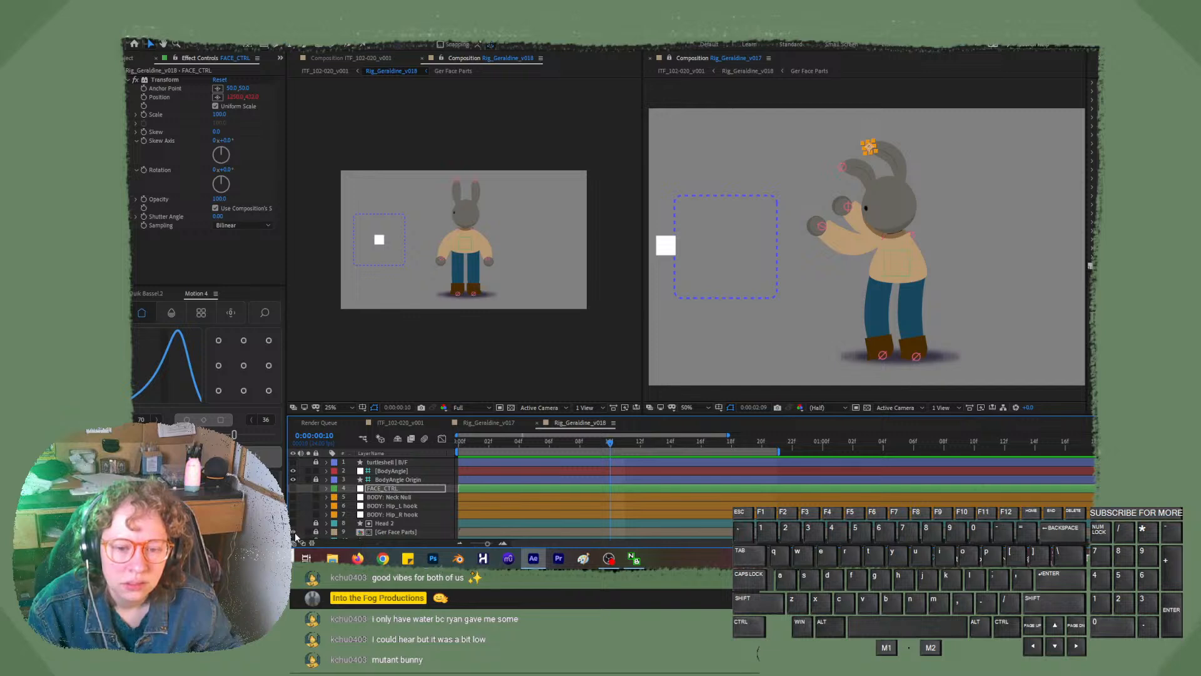
- Unlock the Ger Face Parts layer in Rig_Geraldine_v018, view its precomp, and return to the rig composition
click(392, 534)
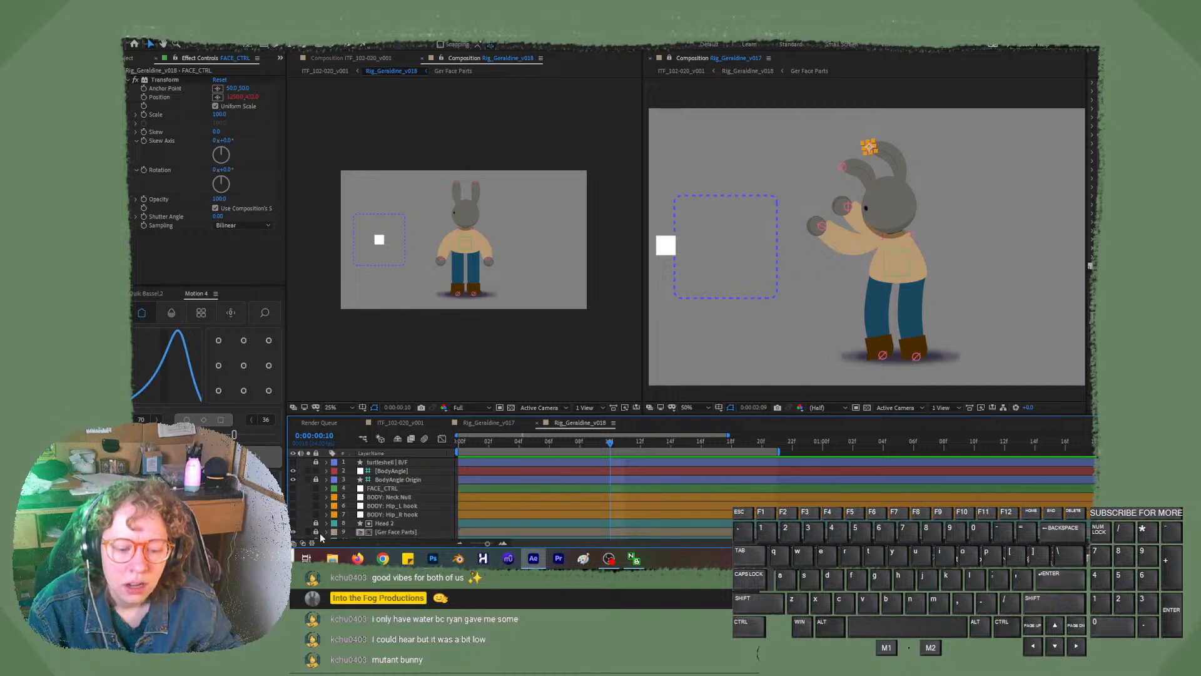
double_click(373, 533)
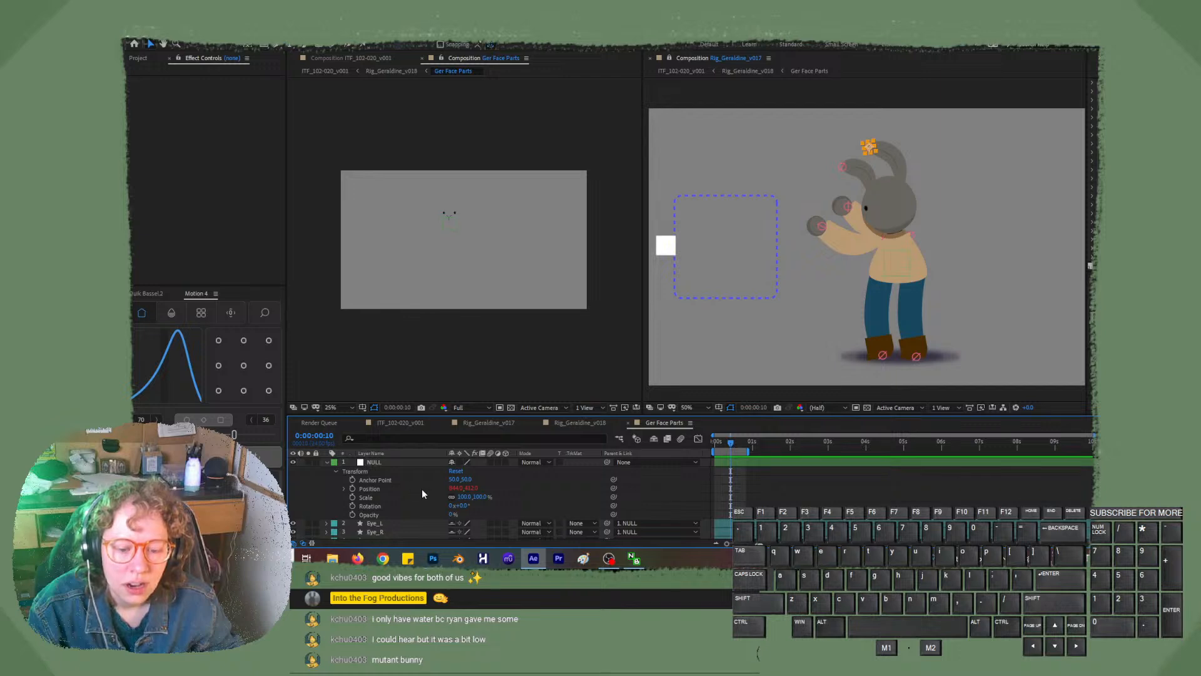
click(629, 424)
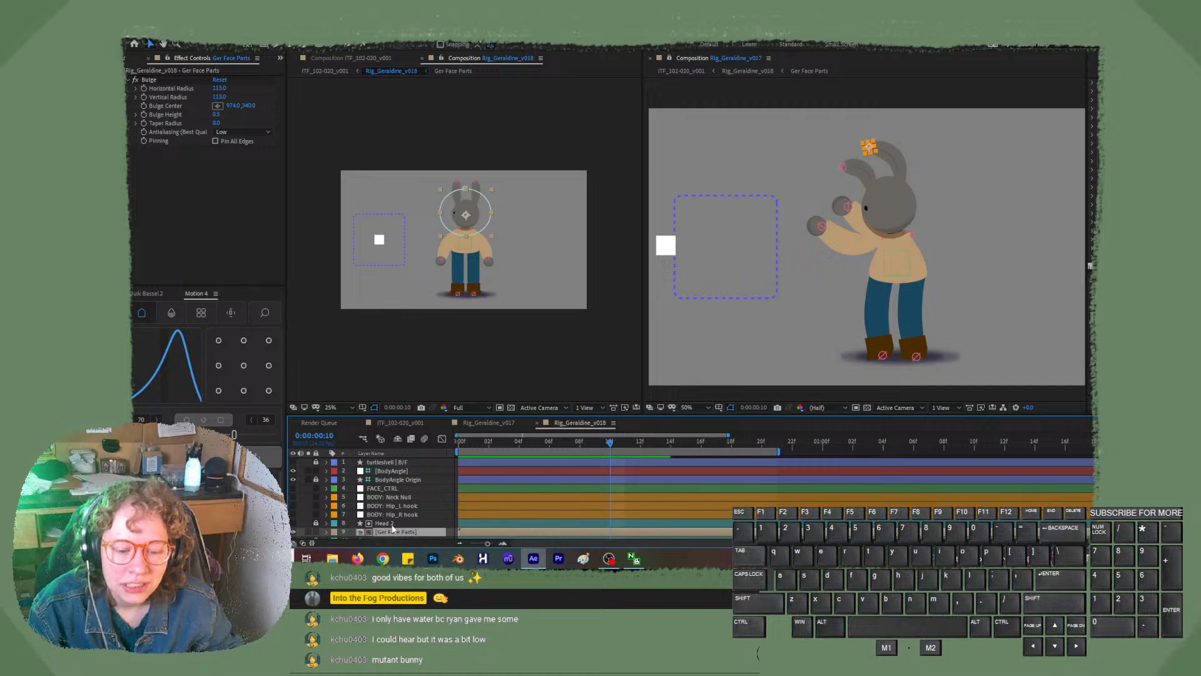
- Expand the 02_Precomps folder of the Geraldine rig project and select the Ger Face Parts composition
click(134, 58)
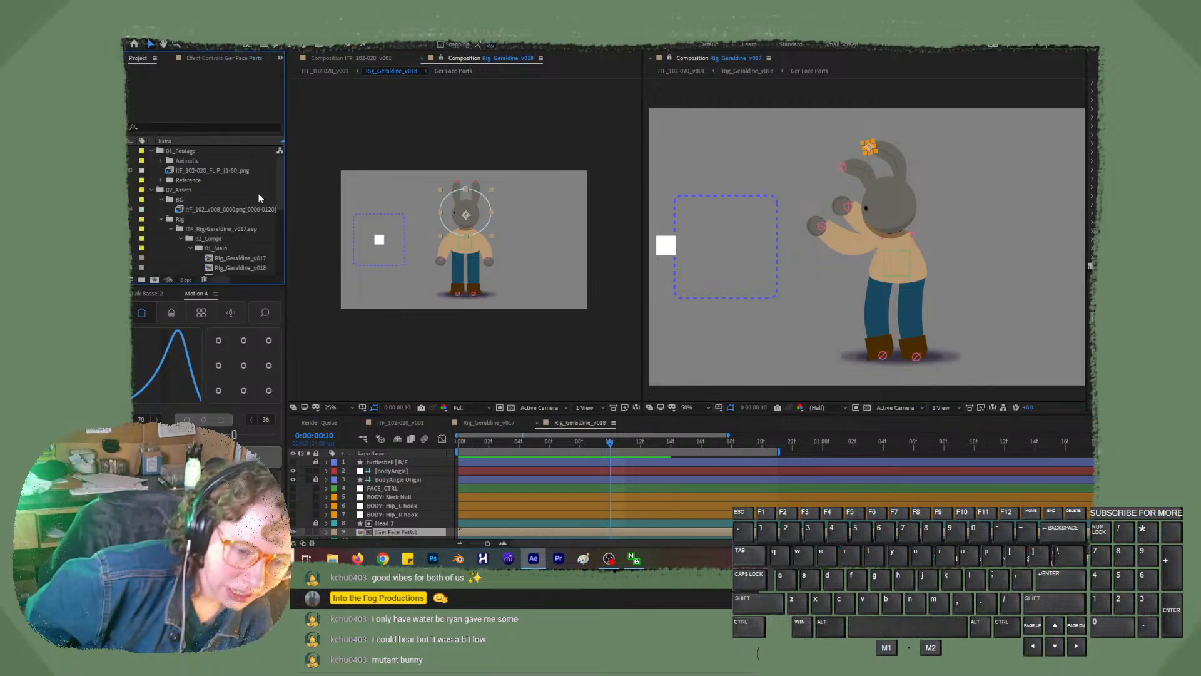
scroll(258, 198, down, 3)
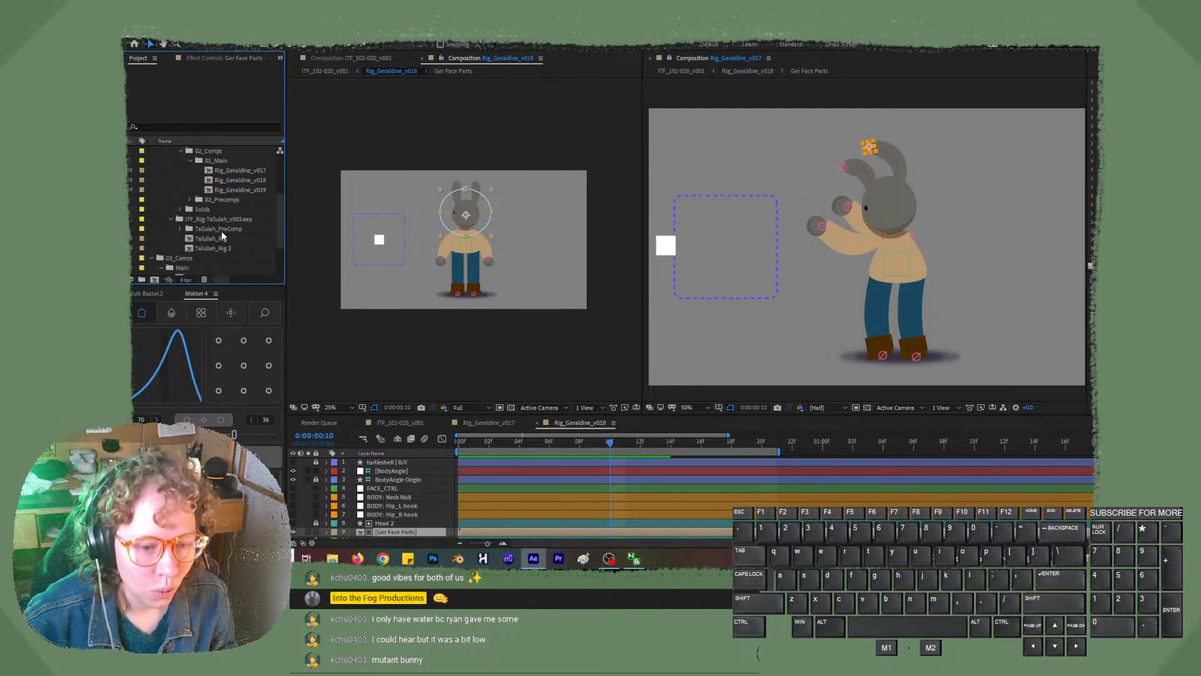
click(190, 199)
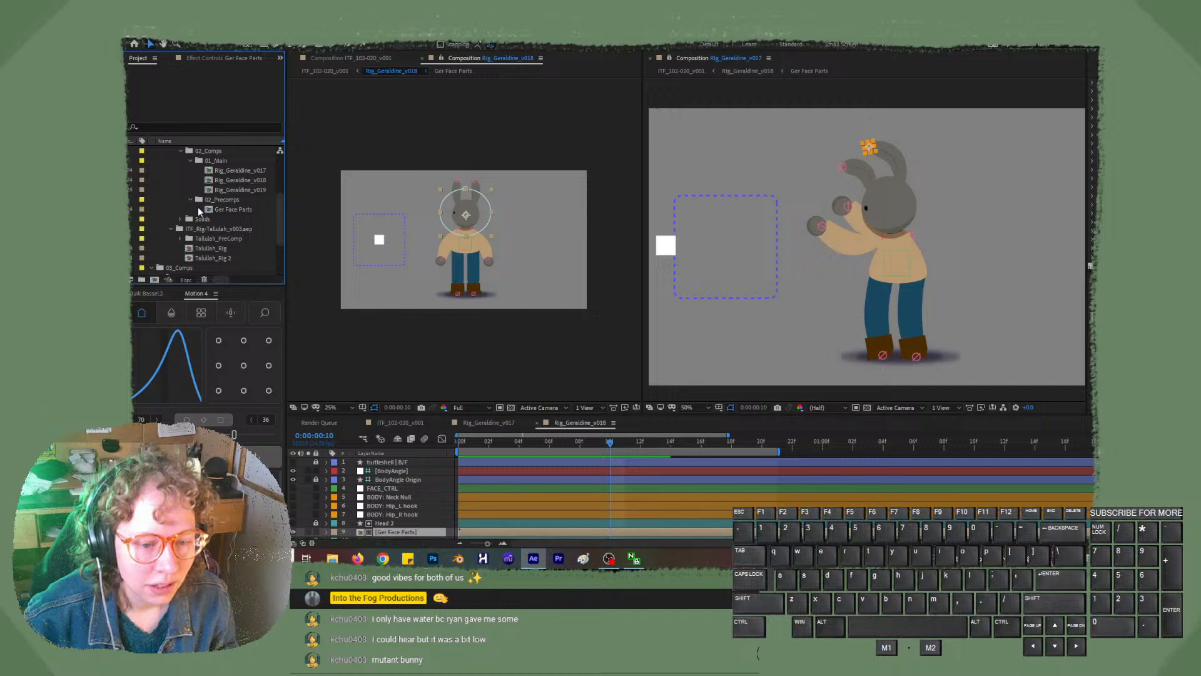
click(242, 209)
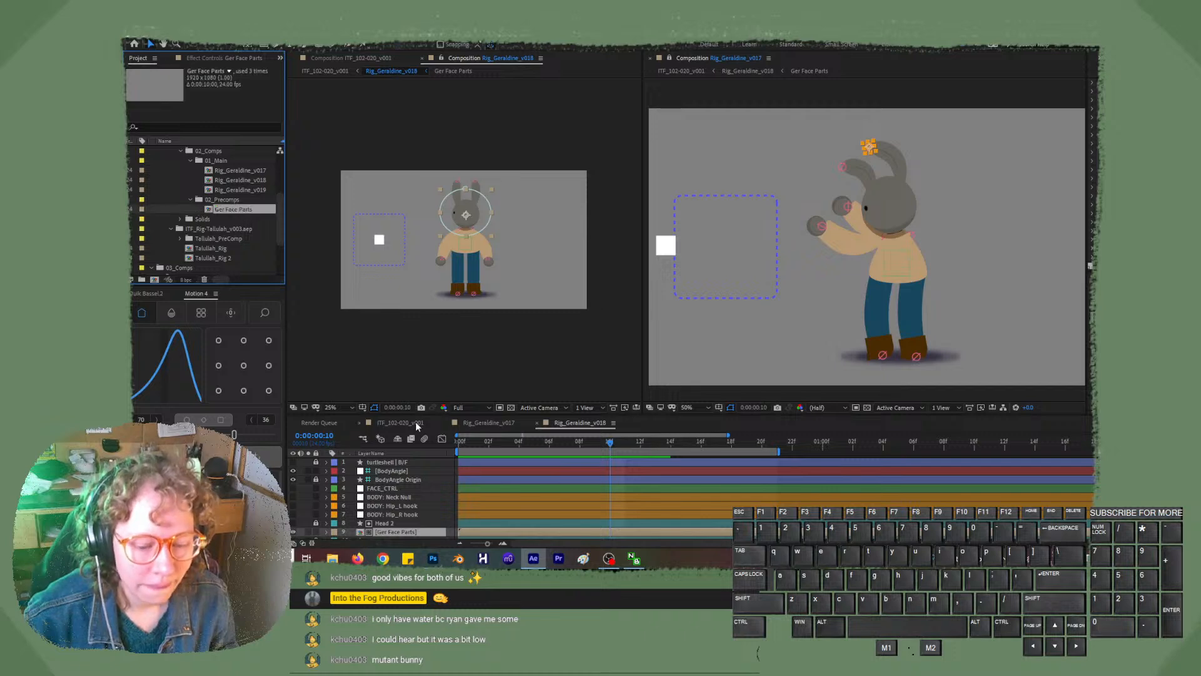
- Inspect the NULL layer's transform in the Ger Face Parts precomp, and return to the Rig_Geraldine_v018 composition
double_click(406, 532)
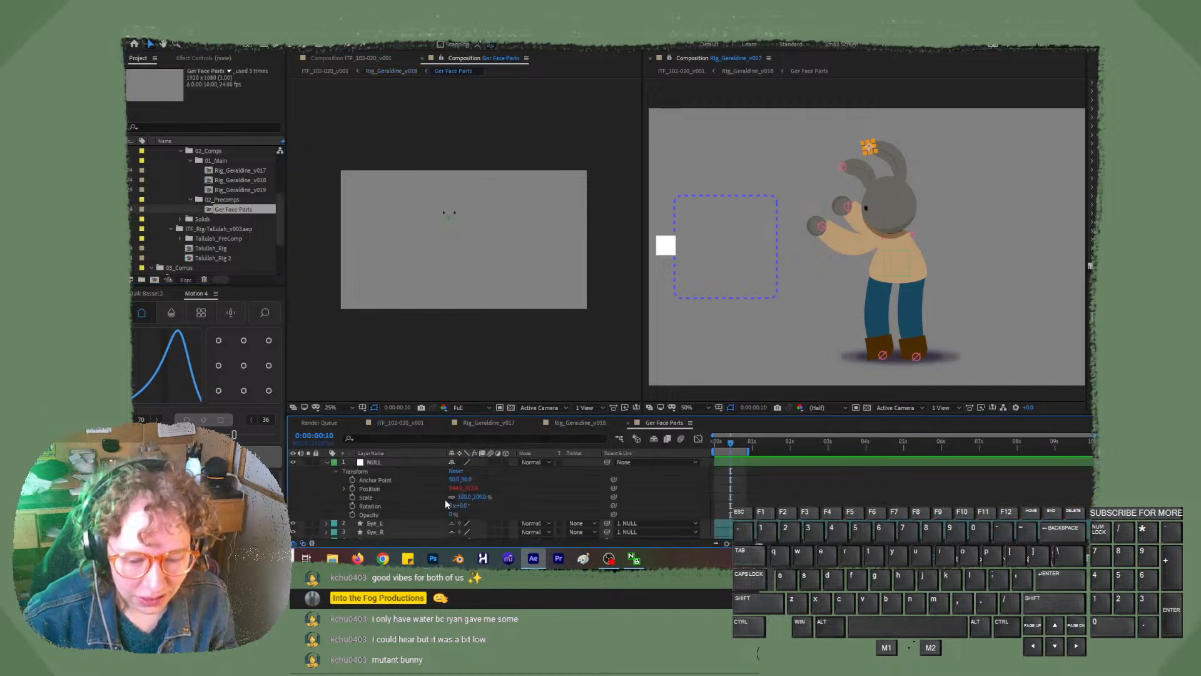
click(408, 466)
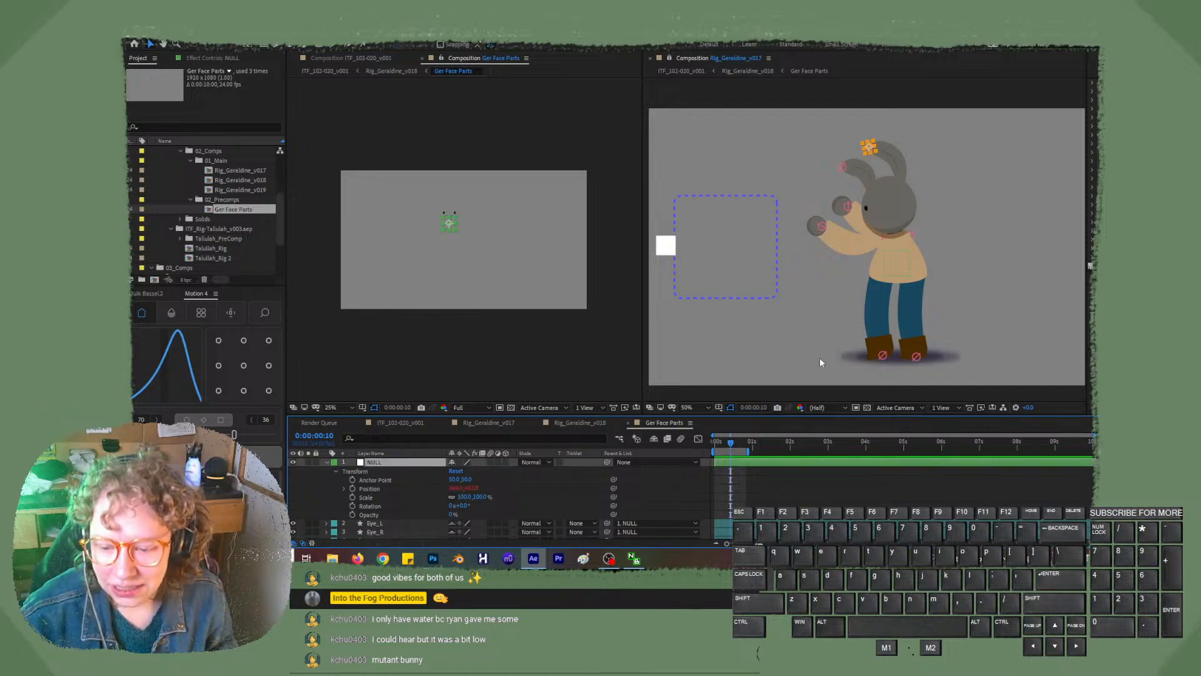
click(569, 424)
click(568, 422)
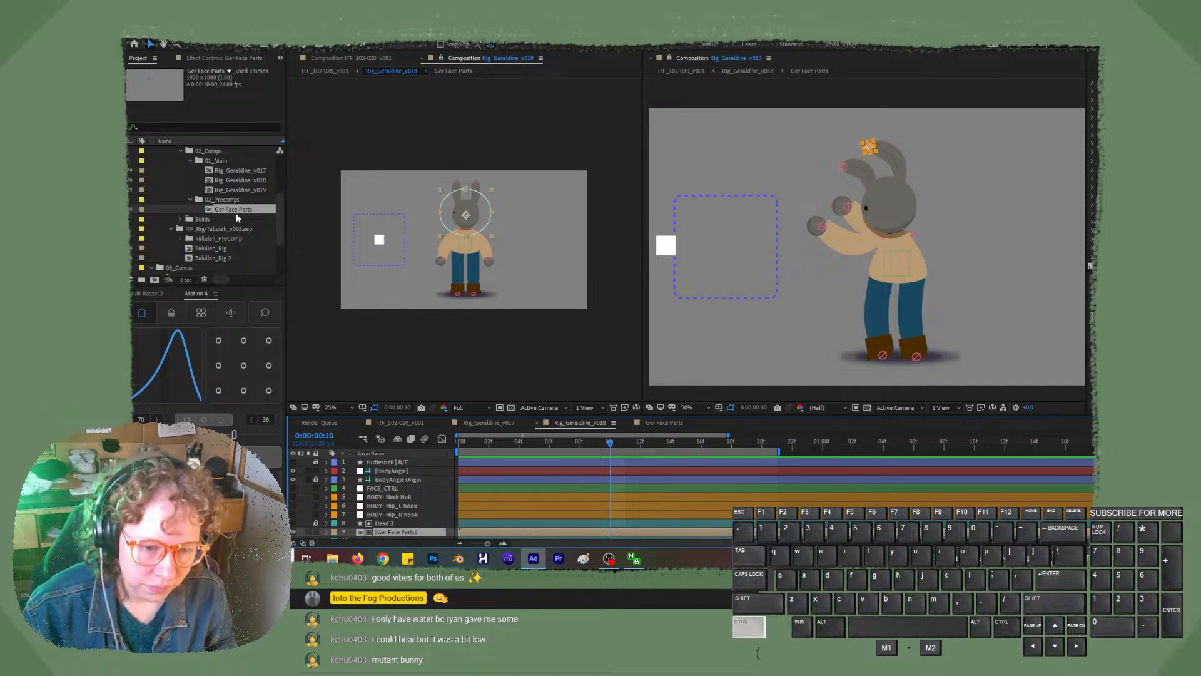
key(ctrl+slash)
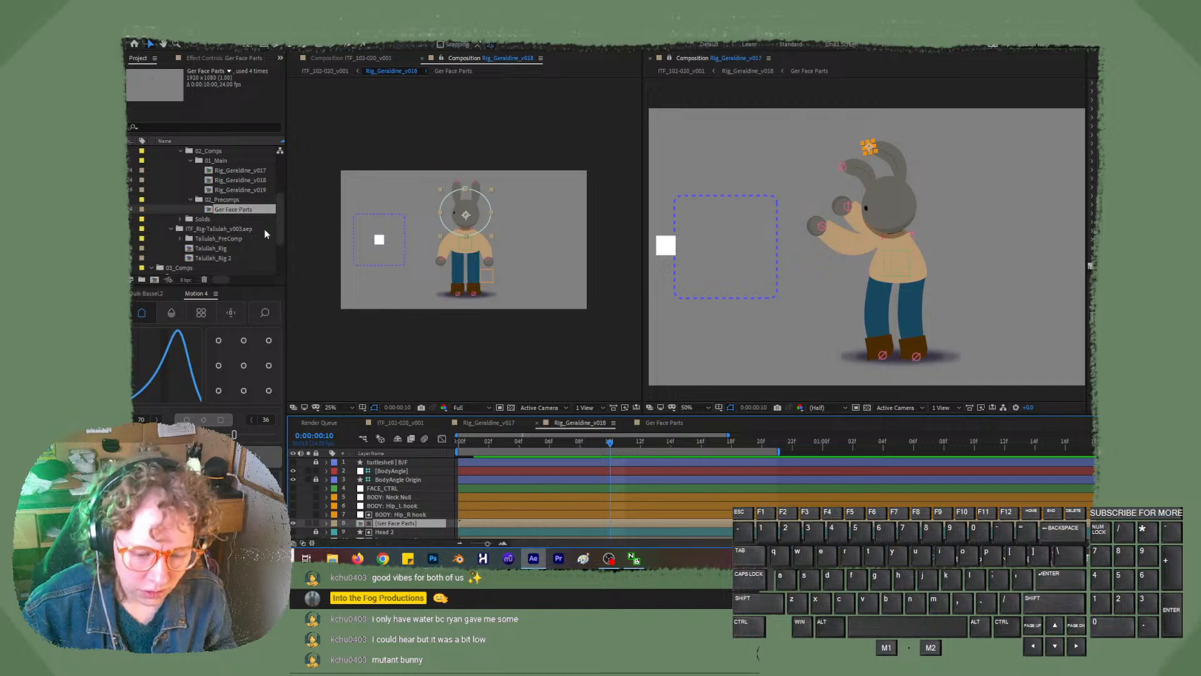
scroll(486, 502, down, 1)
key(ctrl+z)
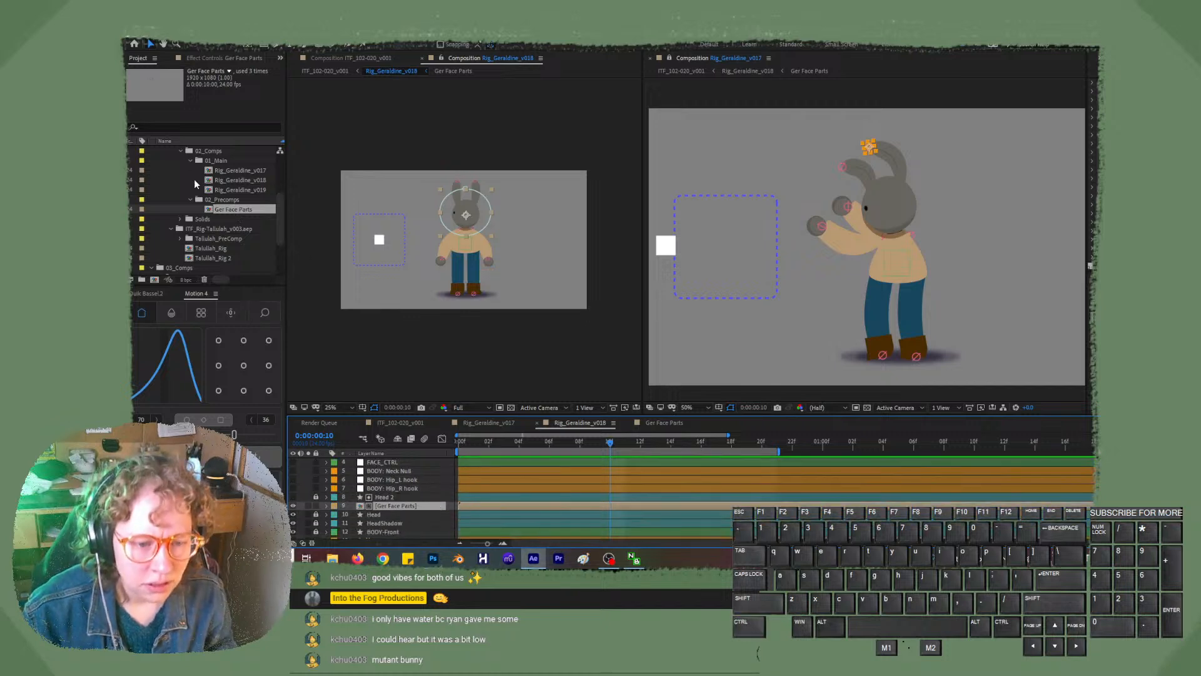
- Duplicate the Ger Face Parts composition in the 02_Precomps folder and open the copy
click(224, 212)
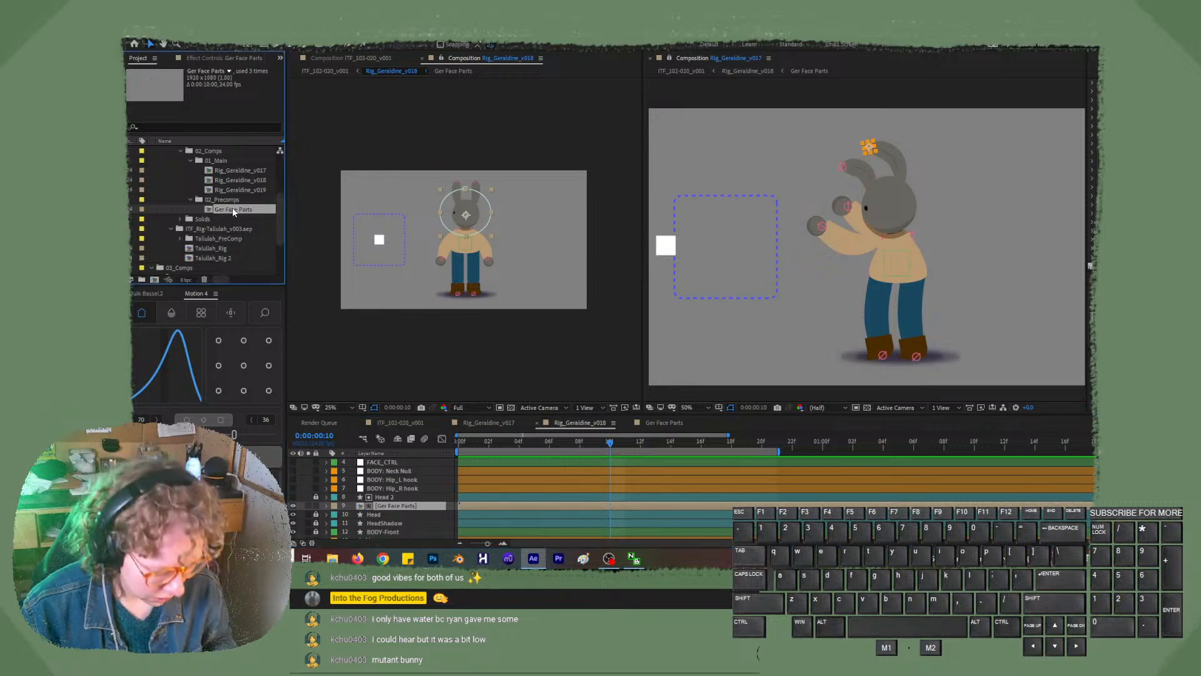
key(ctrl+d)
scroll(212, 241, down, 1)
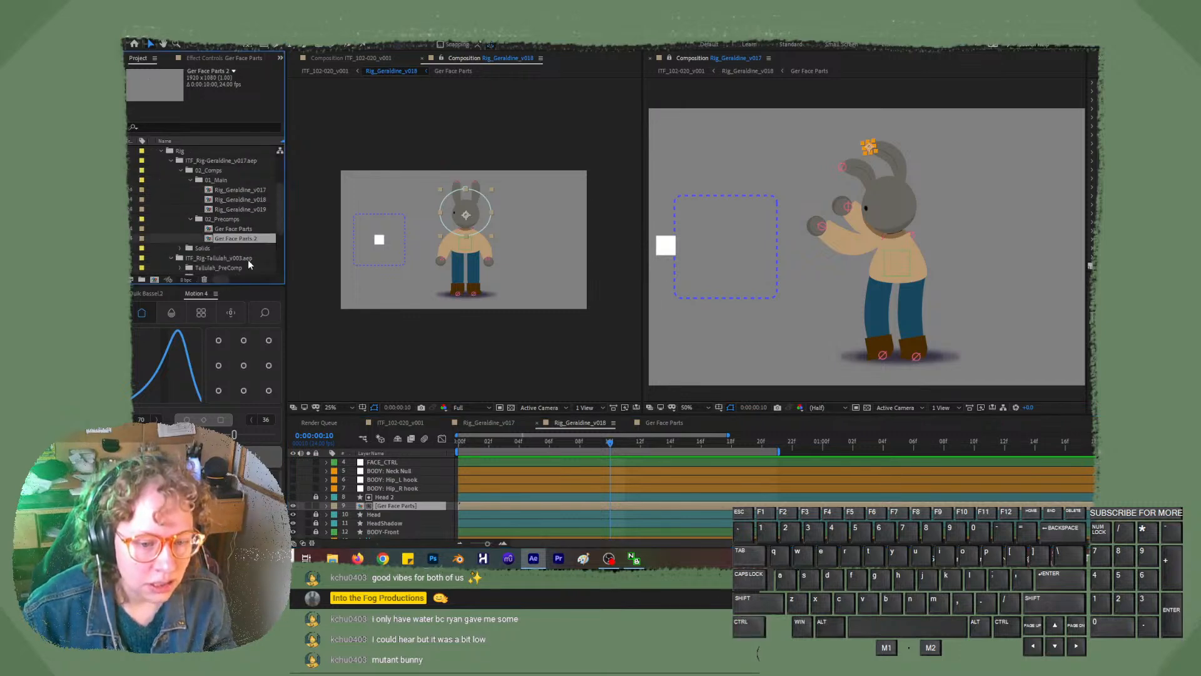
double_click(236, 238)
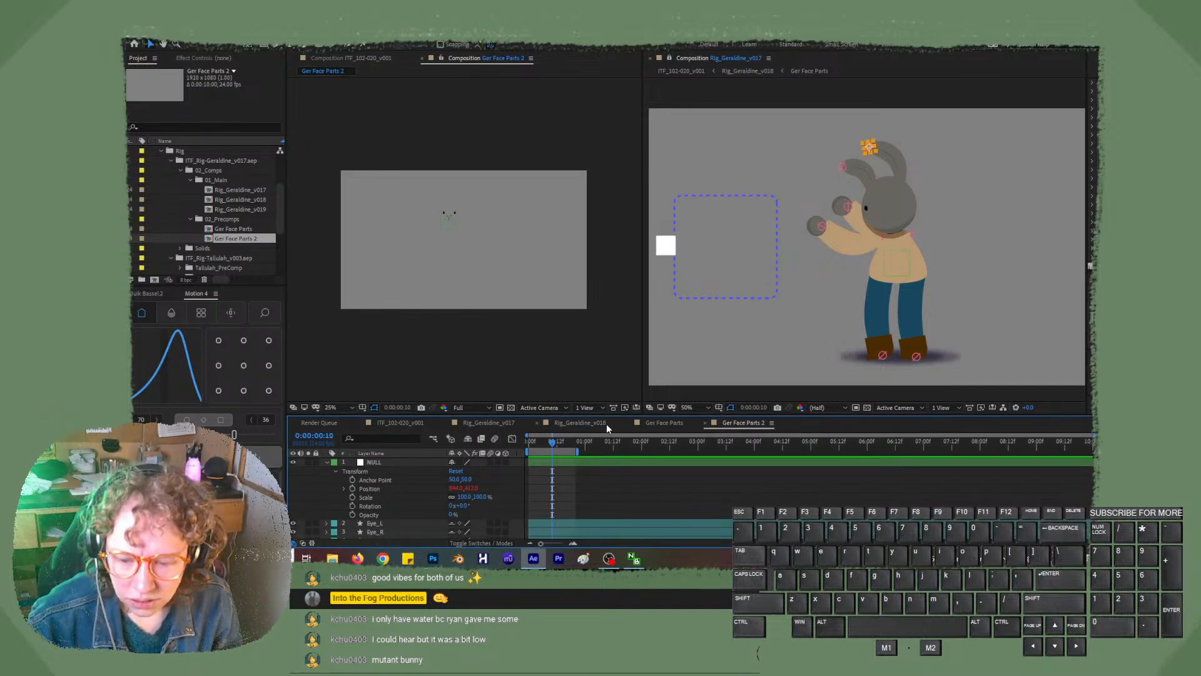
- Close the original Ger Face Parts timeline and switch to the Rig_Geraldine_v017 composition
click(651, 423)
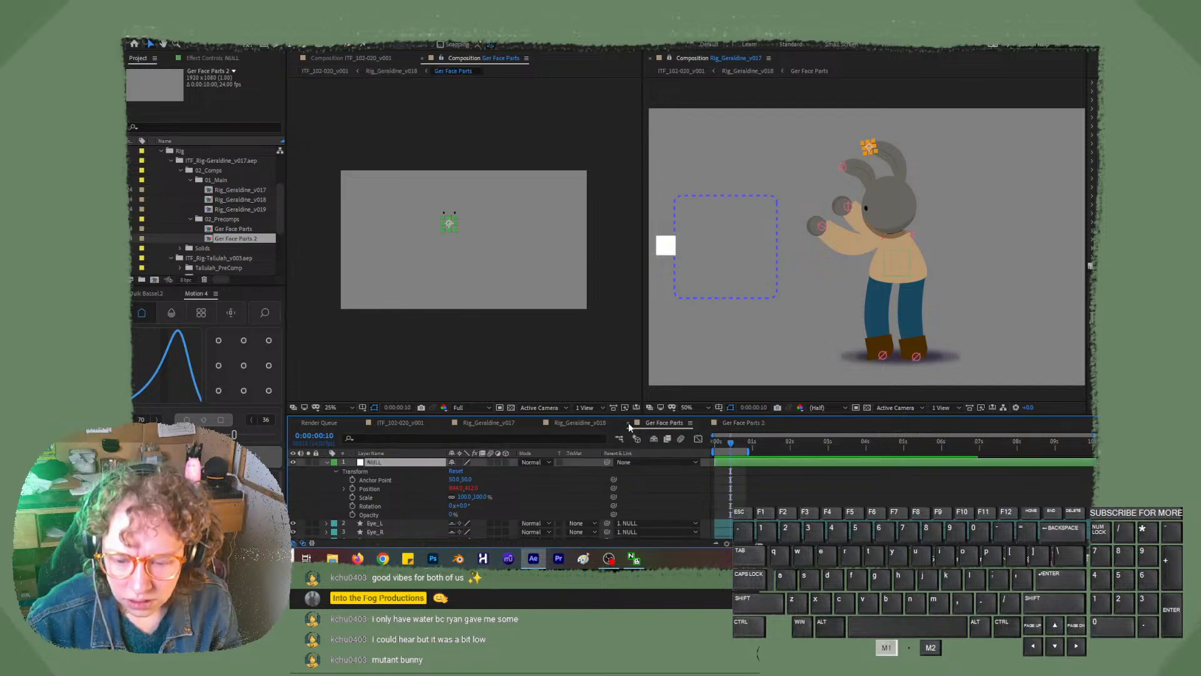
click(628, 422)
click(581, 423)
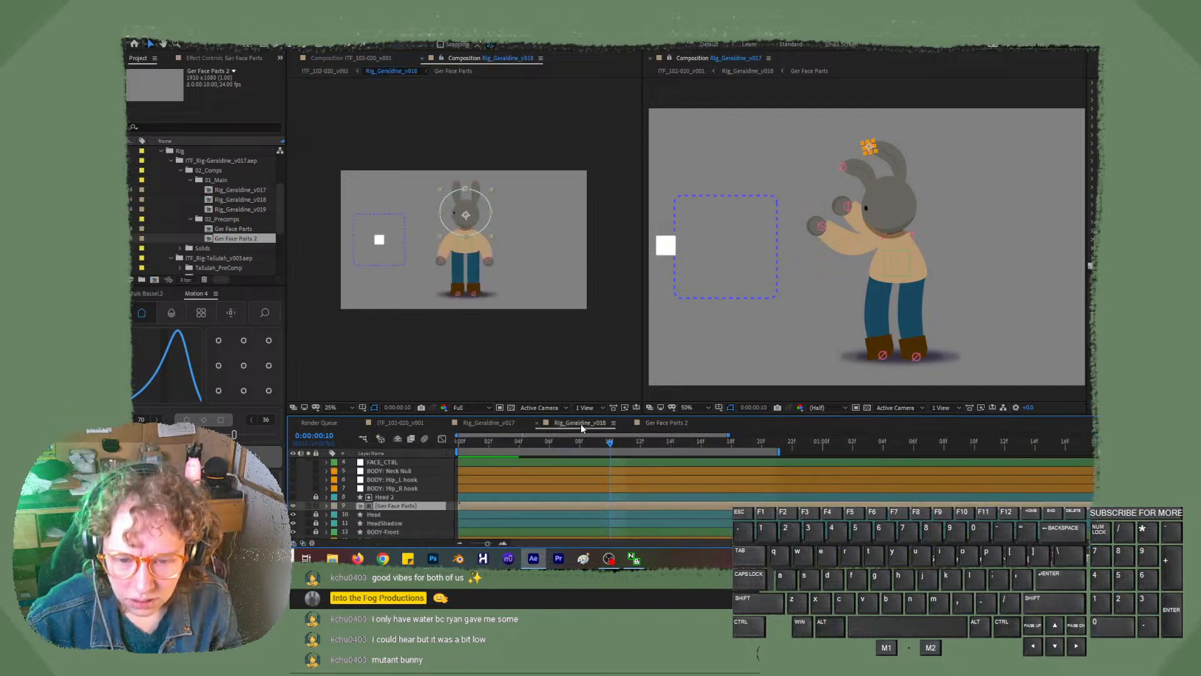
click(487, 423)
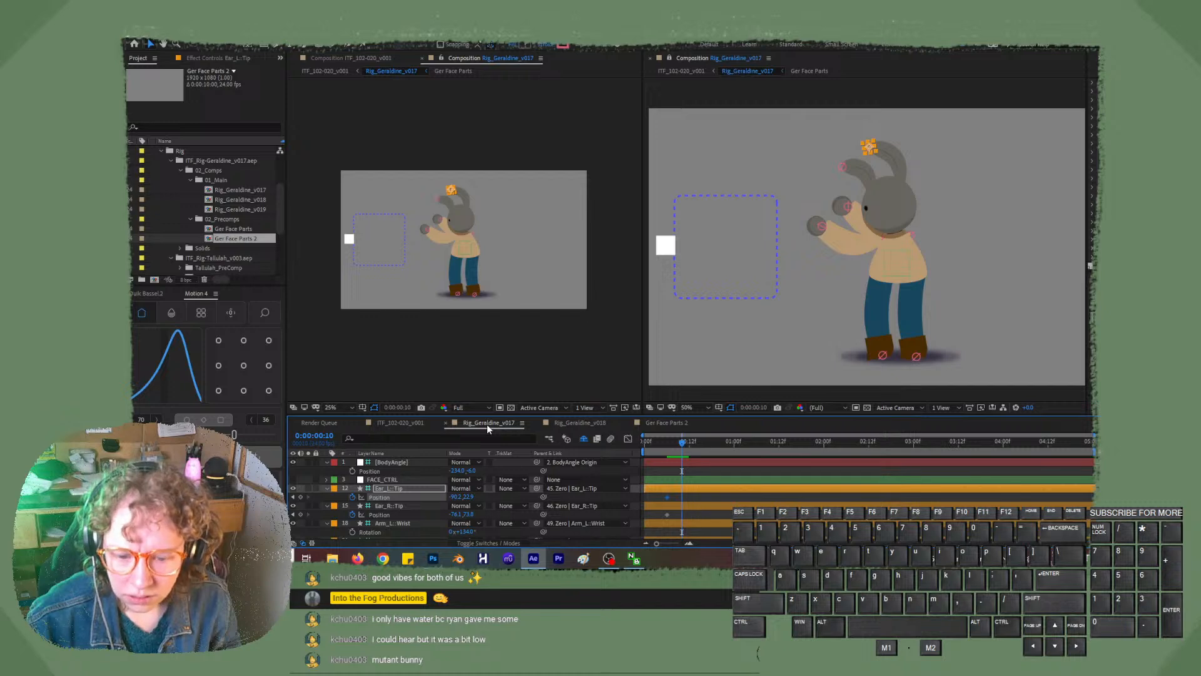
- Rename the original Ger Face Parts composition as Ger Face Parts 17
click(241, 229)
key(Return)
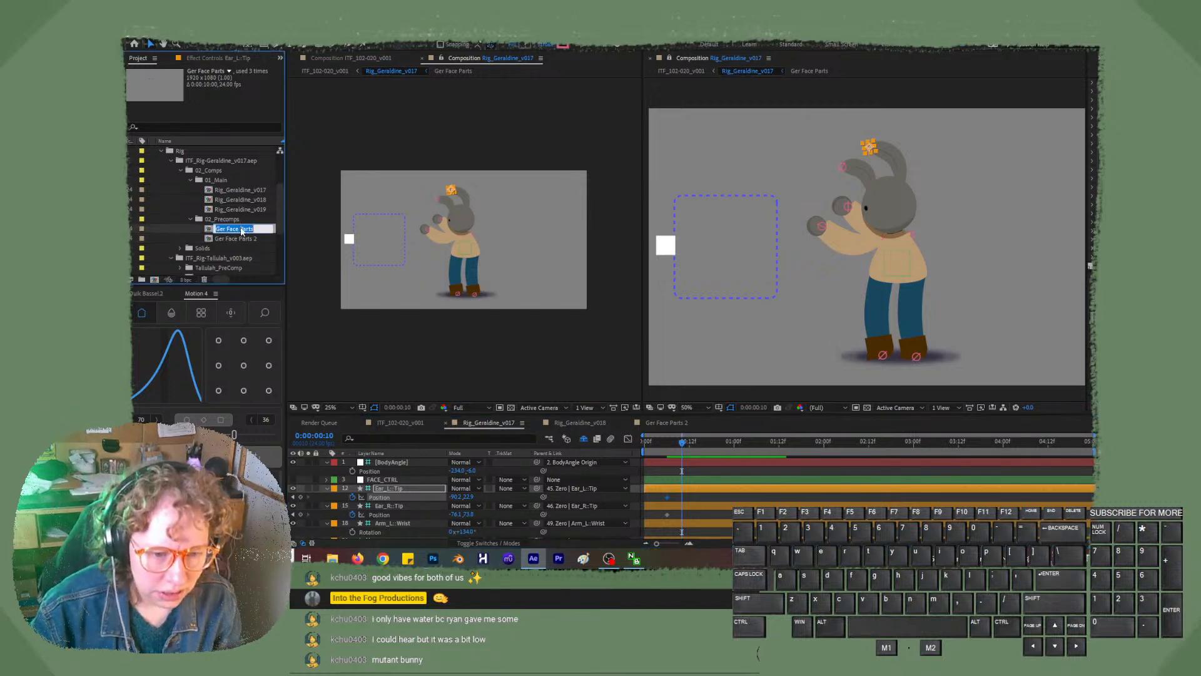
key(Right)
text(17)
key(Return)
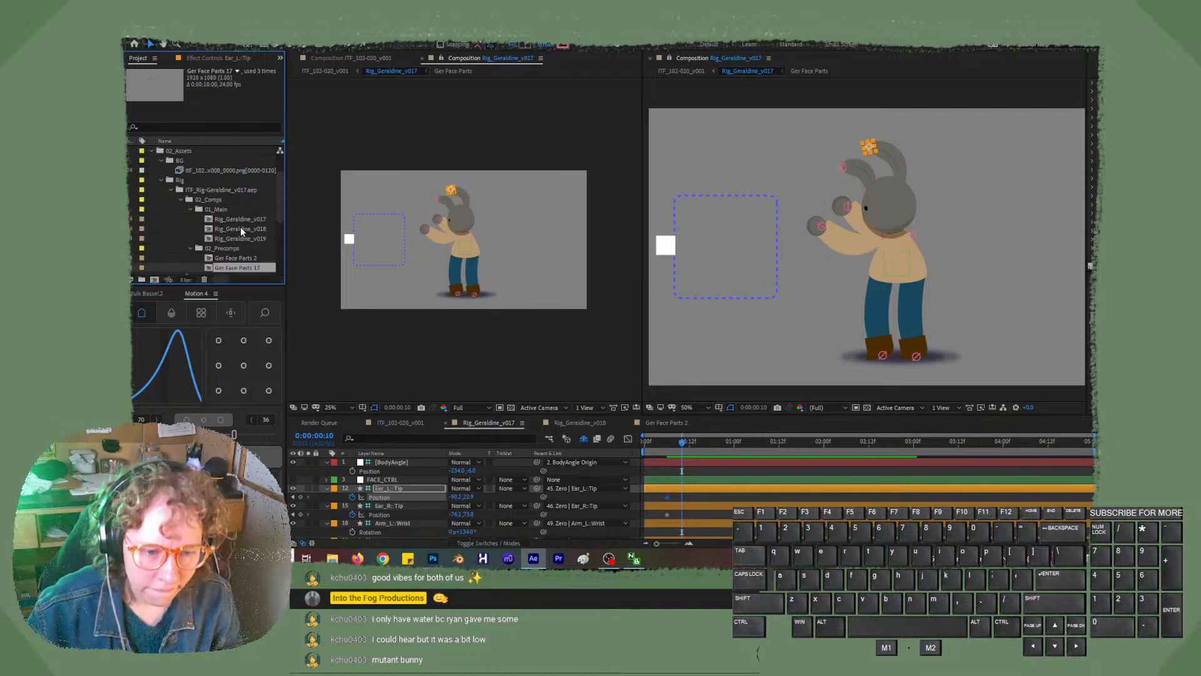
- Rename the duplicated face parts composition as Ger Face Parts 18
click(249, 259)
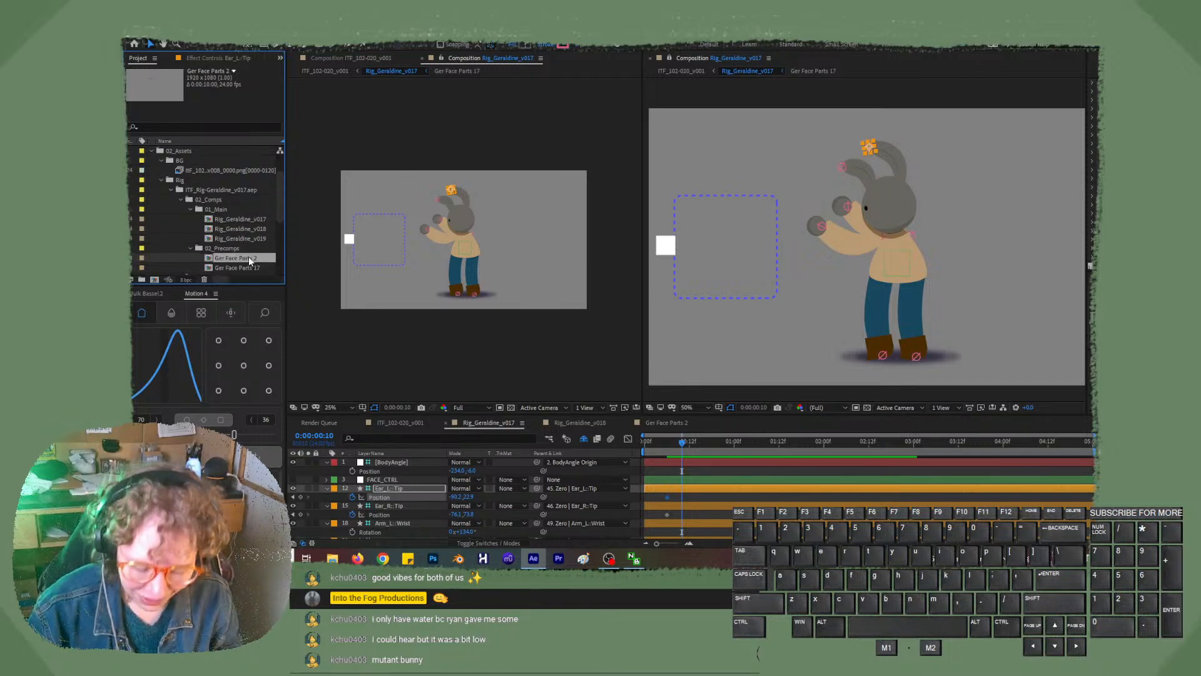
key(Return)
key(Right)
key(BackSpace)
text(1)
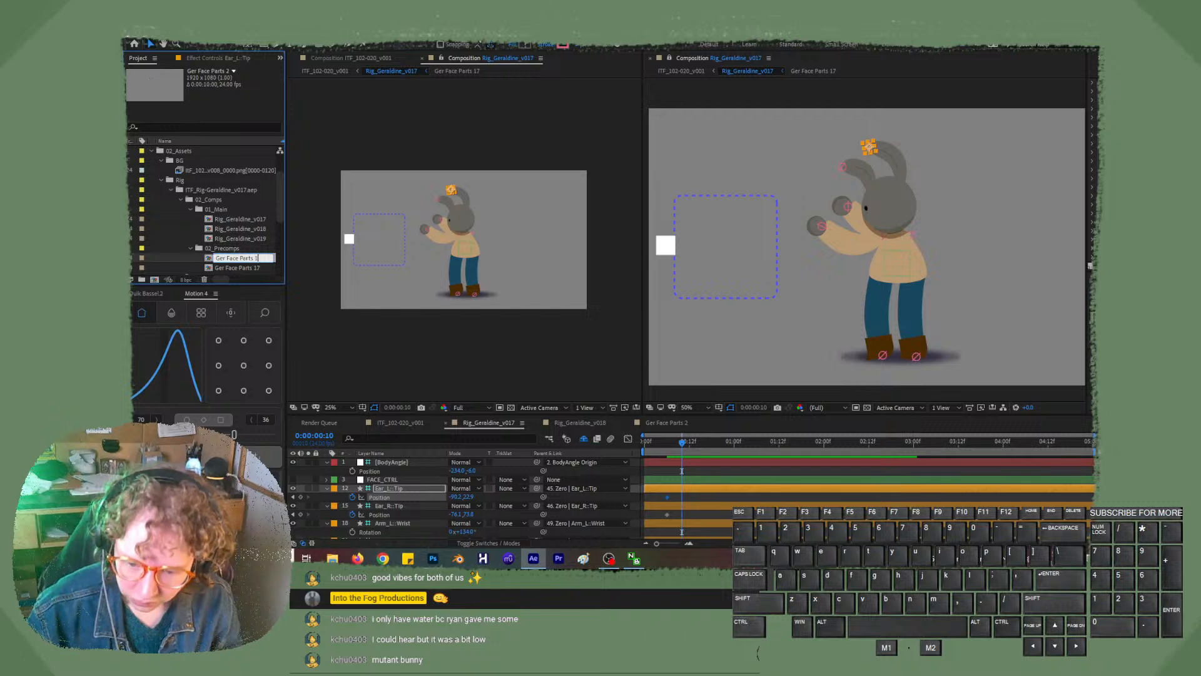
text(8)
key(Return)
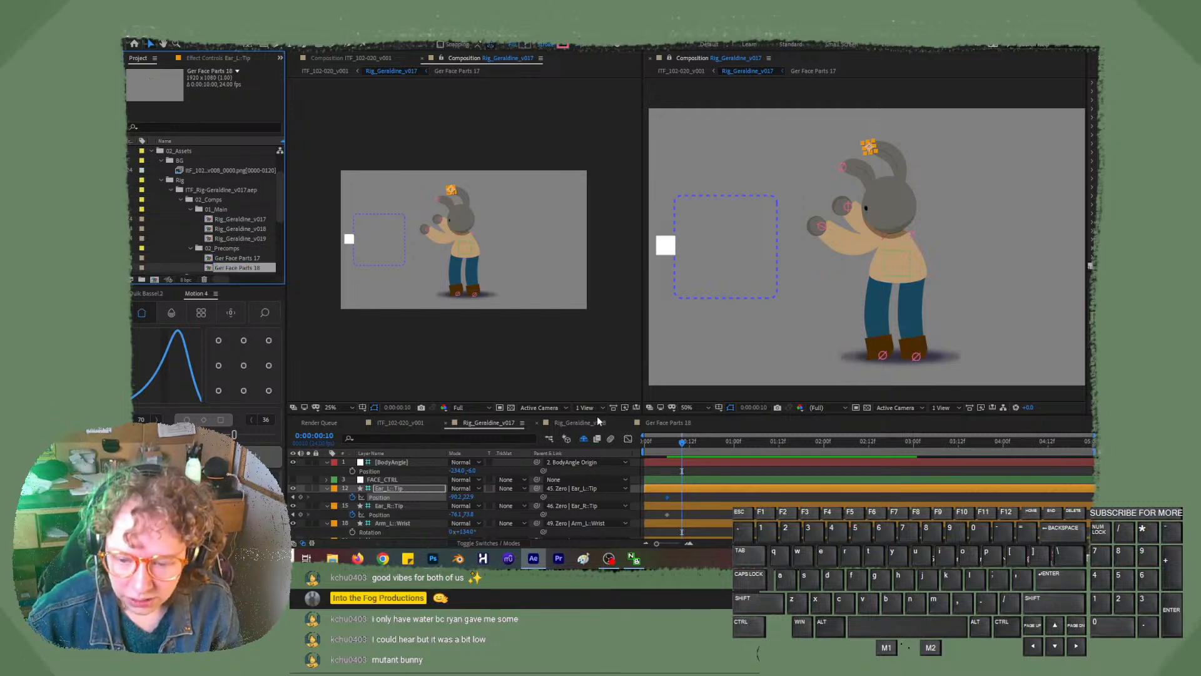
- In Ger Face Parts 18, change the NULL layer's Position expression to reference comp("Rig_Geraldine_v018")
click(675, 426)
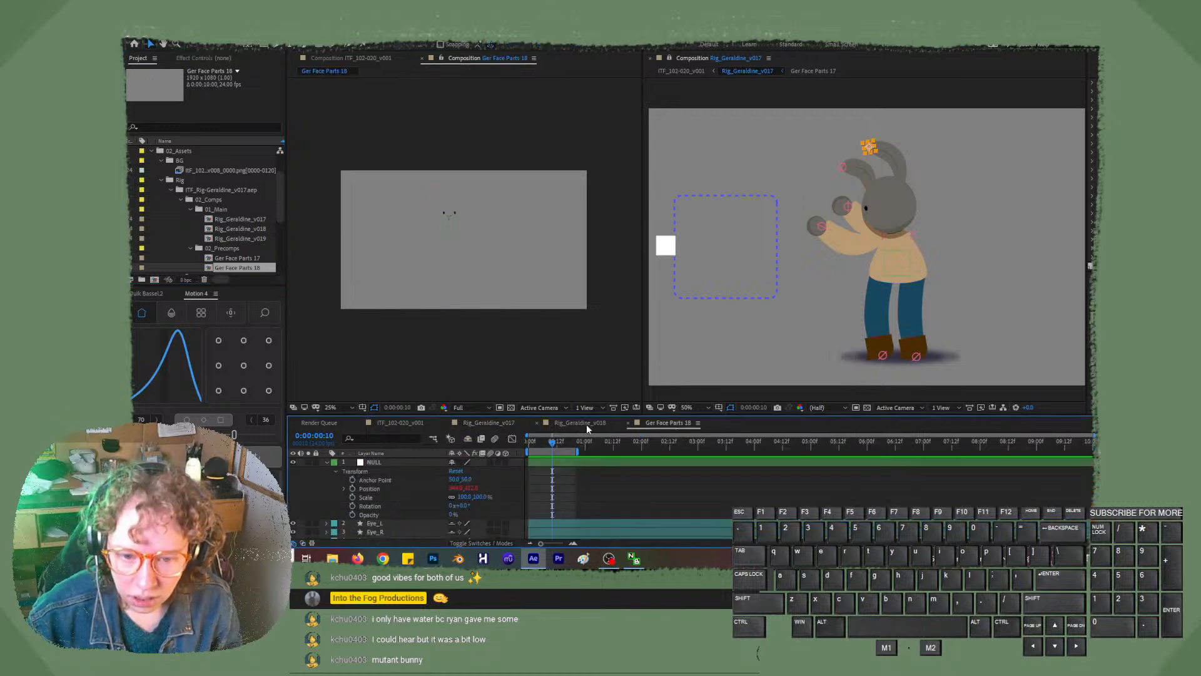
click(344, 489)
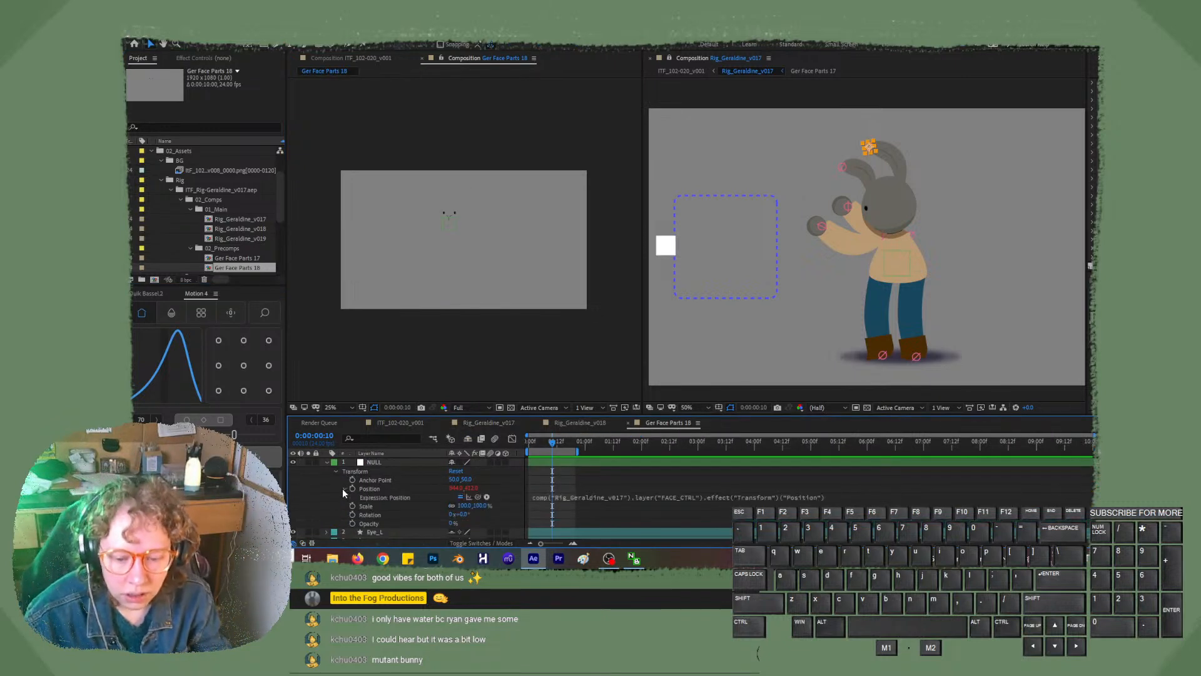
click(622, 497)
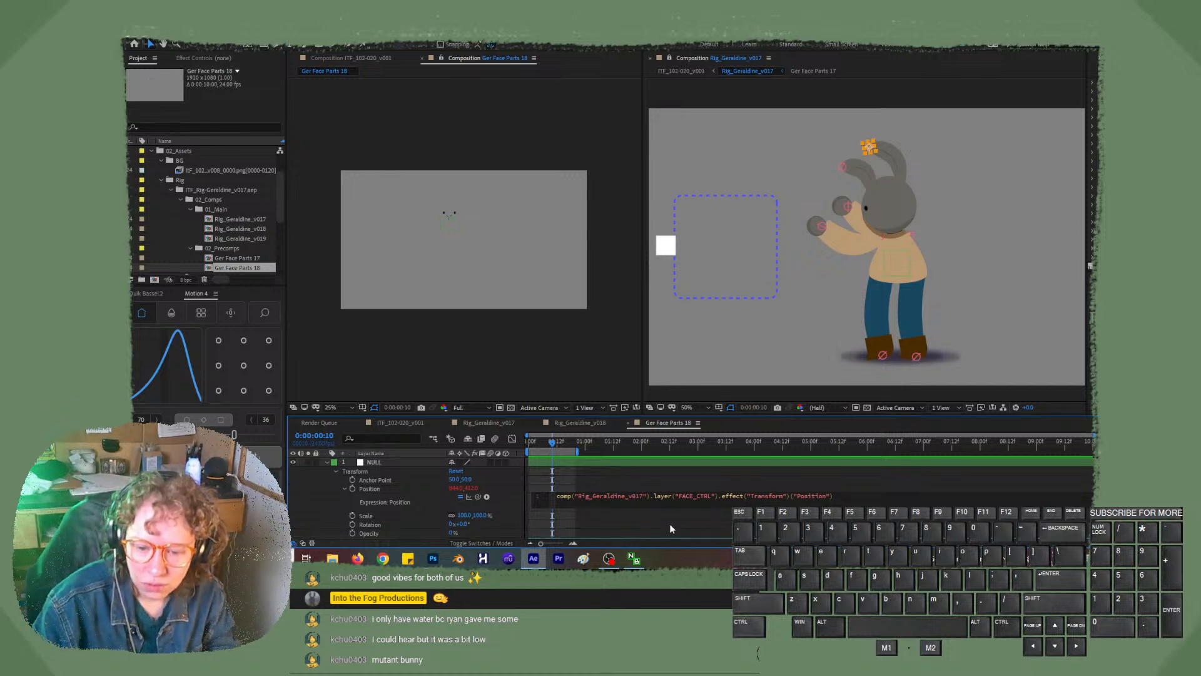
key(BackSpace)
text(8)
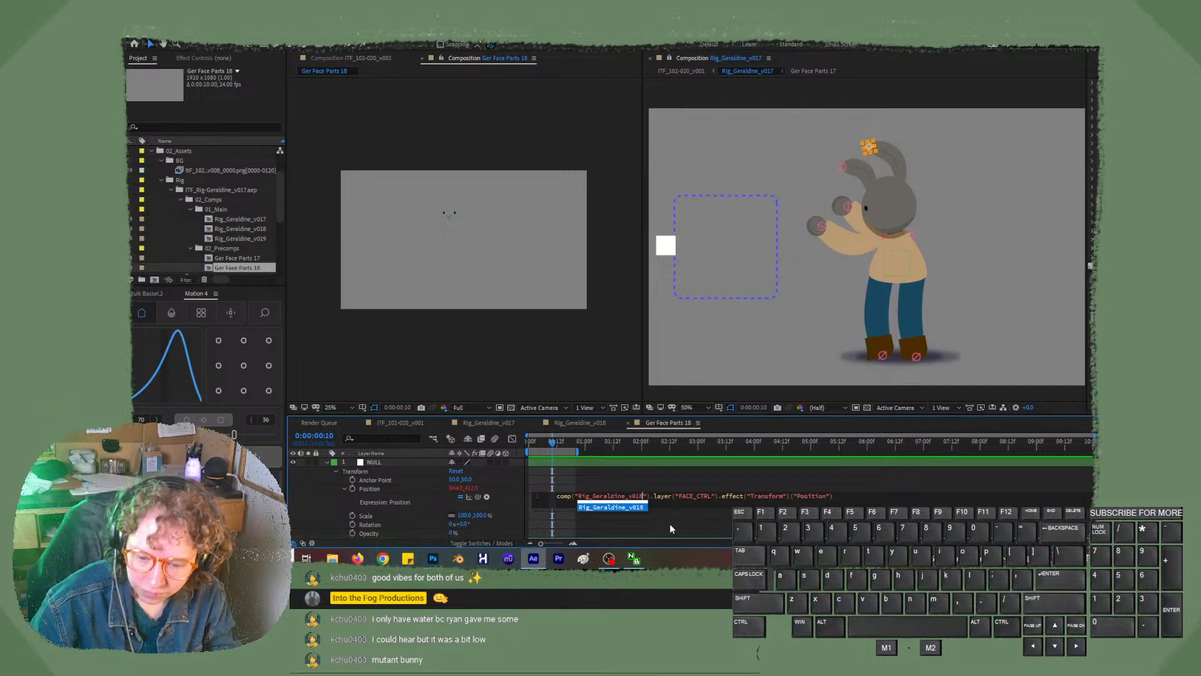
key(Escape)
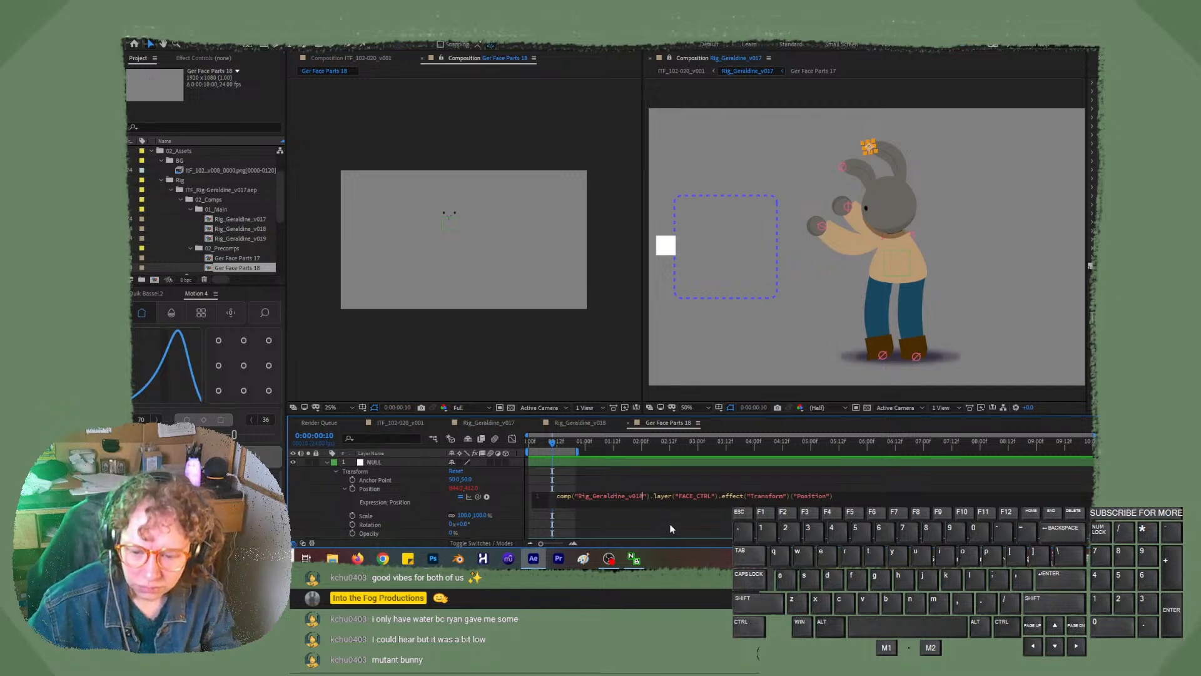
click(670, 525)
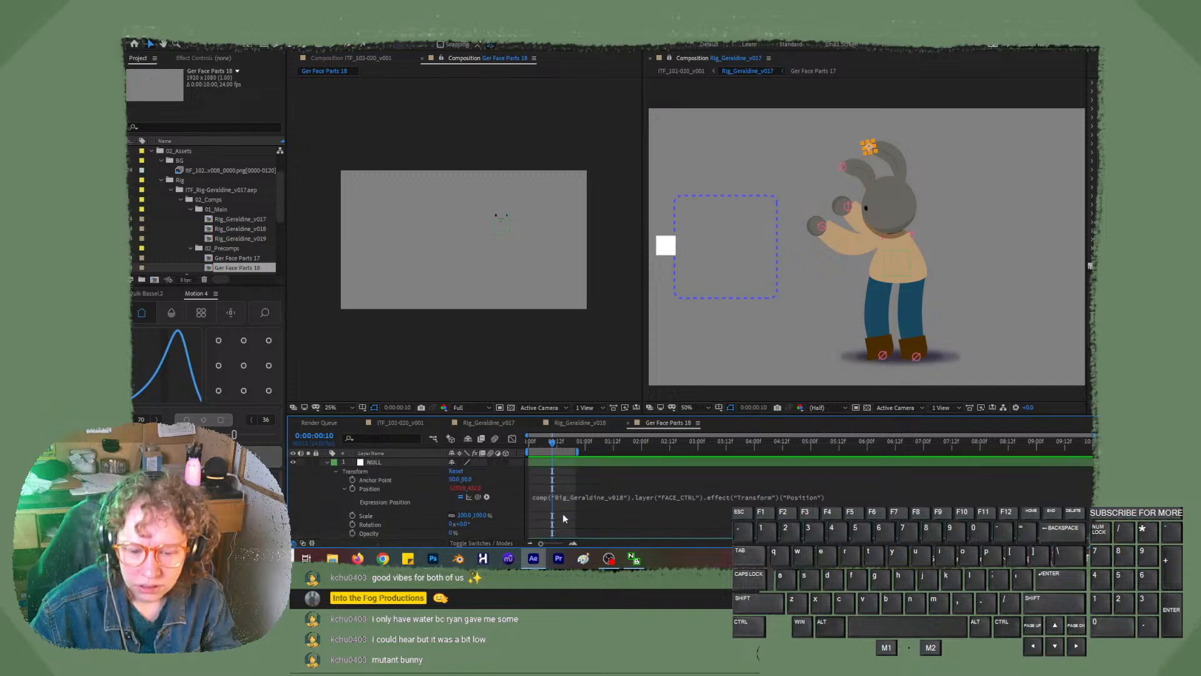
- In Rig_Geraldine_v018, replace the source of the Ger Face Parts 17 layer with the Ger Face Parts 18 composition
click(572, 423)
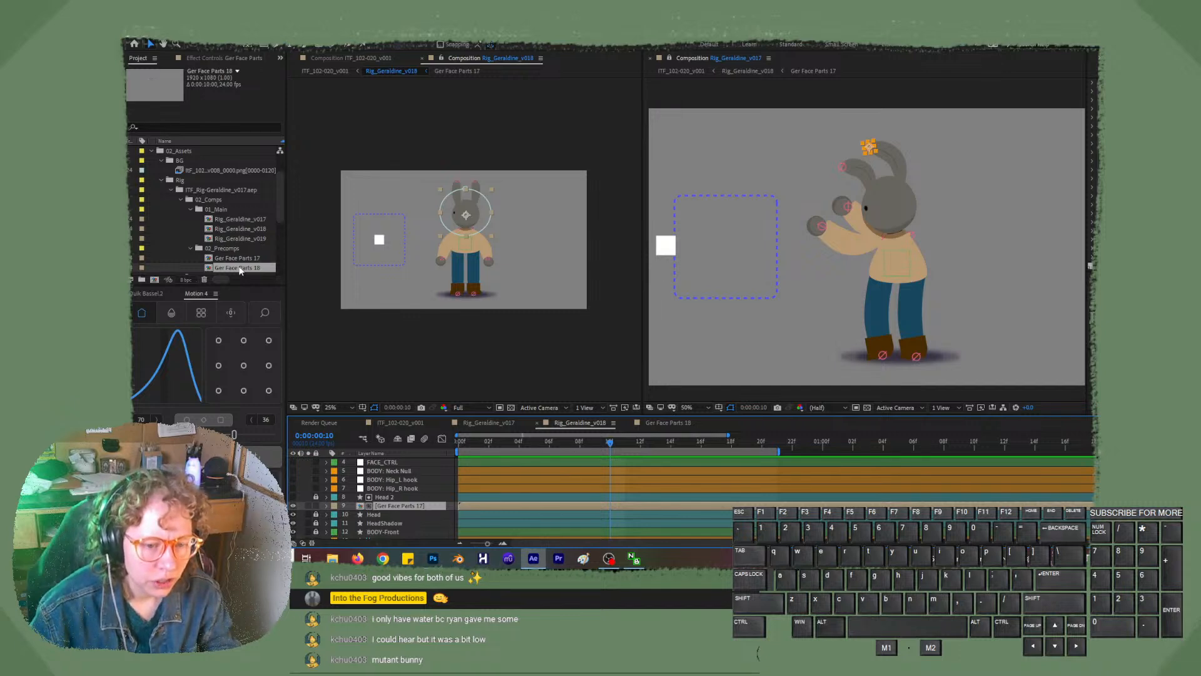
click(239, 271)
scroll(249, 271, down, 4)
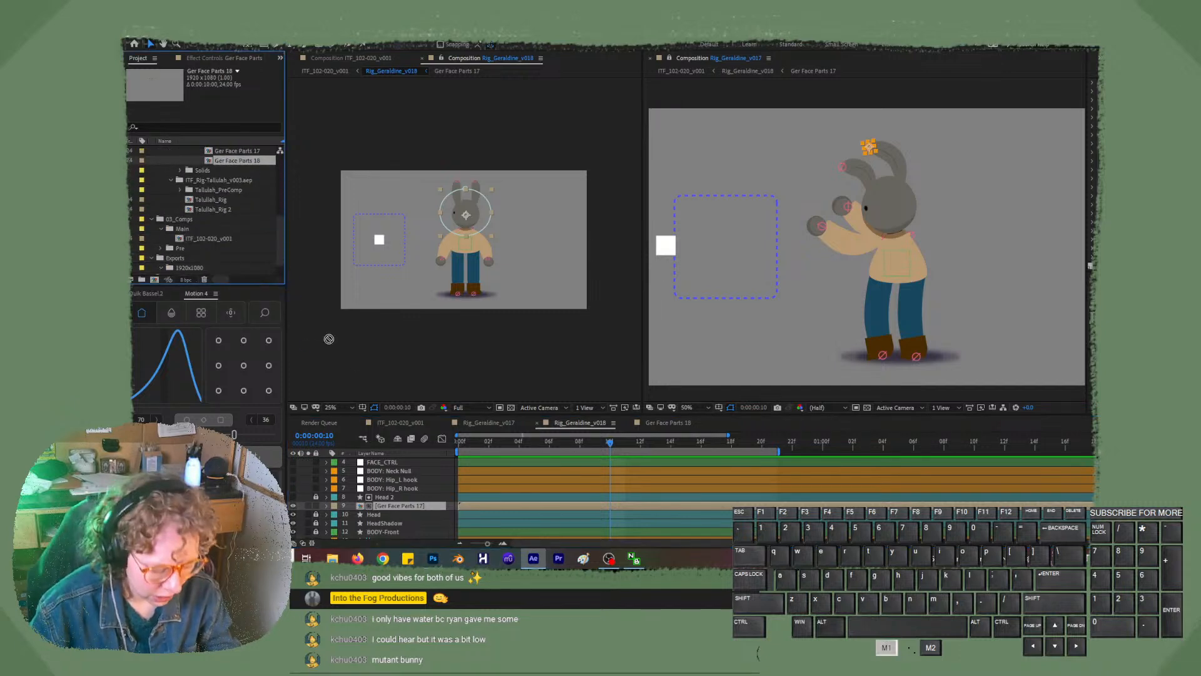
drag(329, 339, 417, 507)
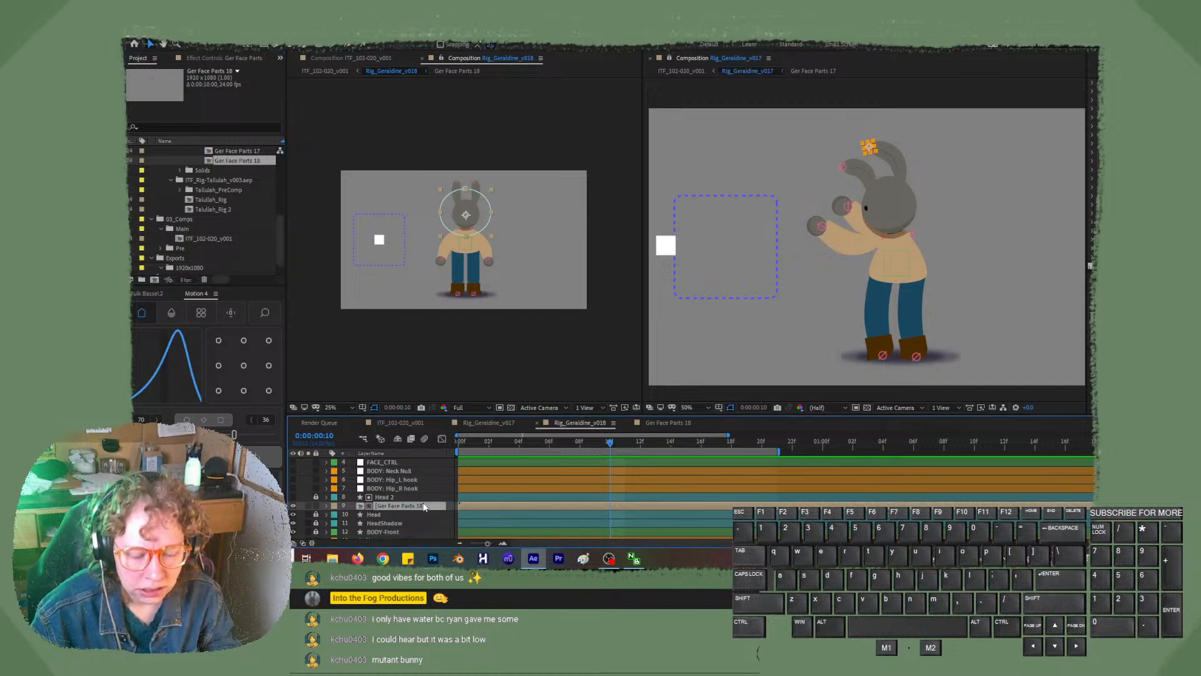
- Turn on visibility of the FACE_CTRL layer in Rig_Geraldine_v018 and nudge it left until the face is centred on the head
scroll(423, 505, up, 2)
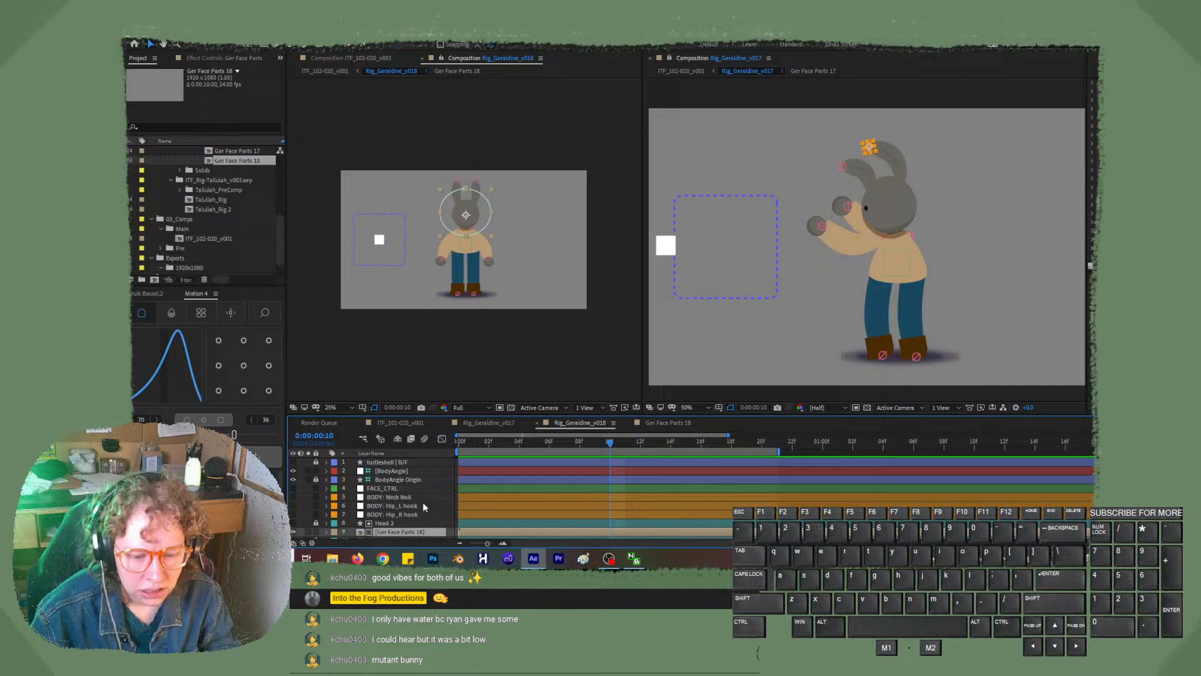
click(394, 486)
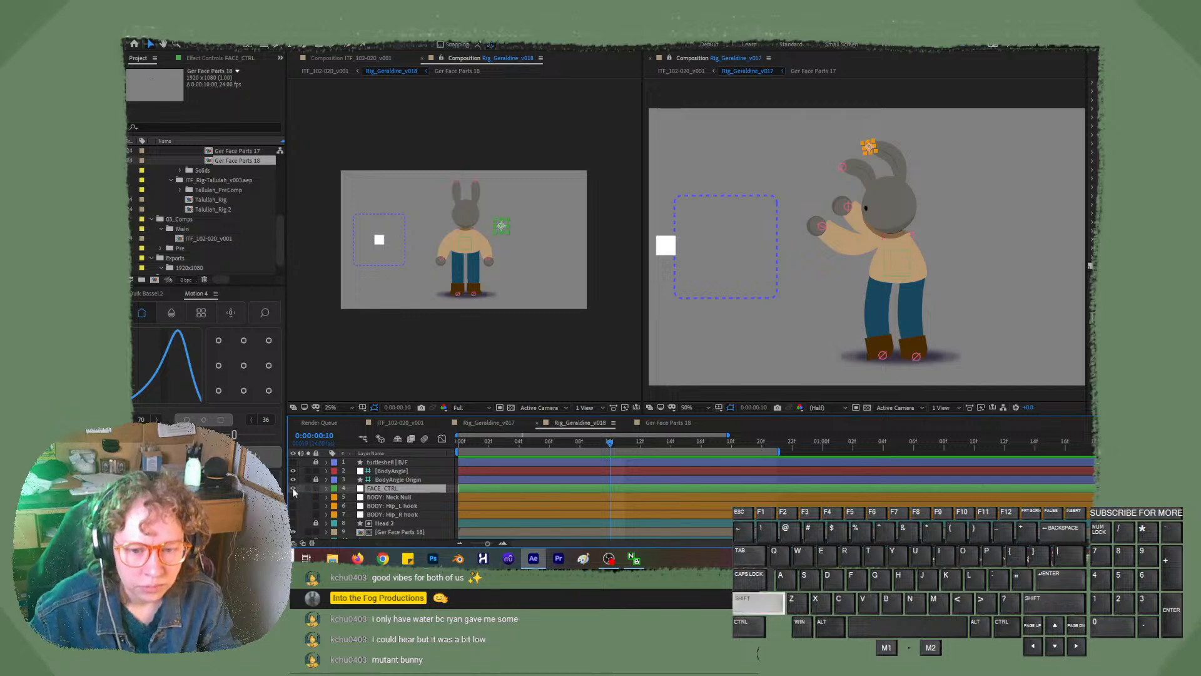
key(shift+Left)
key(shift+Left)
key(shift+Left)
key(shift+Left)
key(shift+Left)
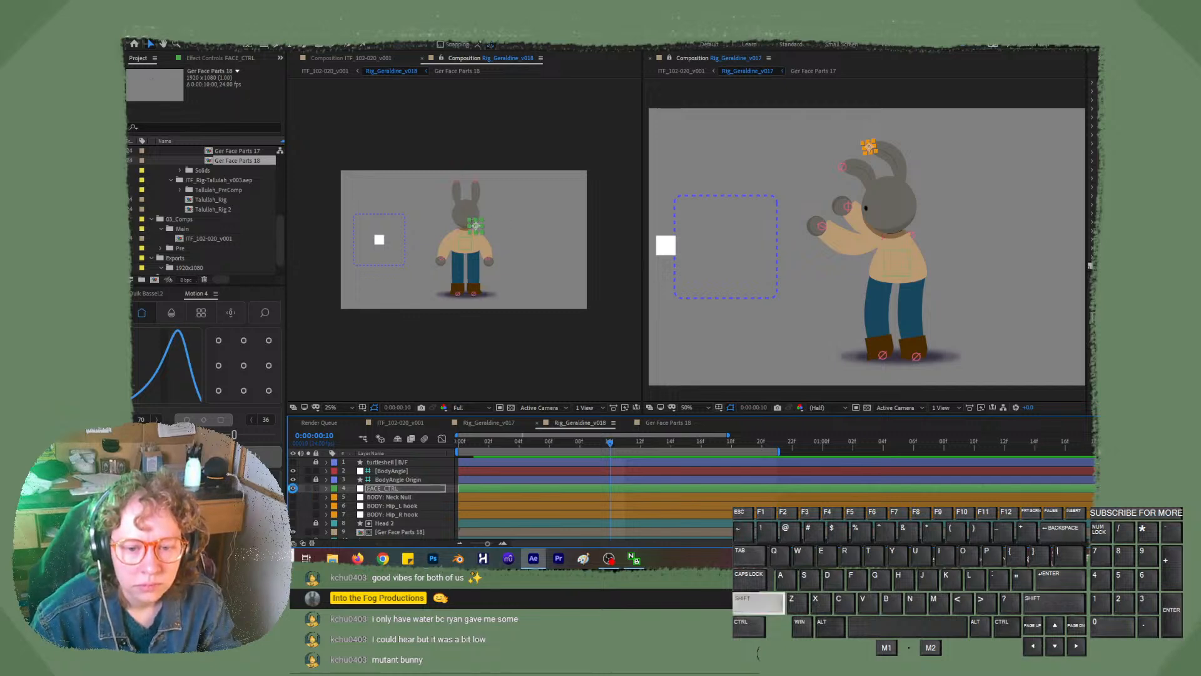
key(shift+Left)
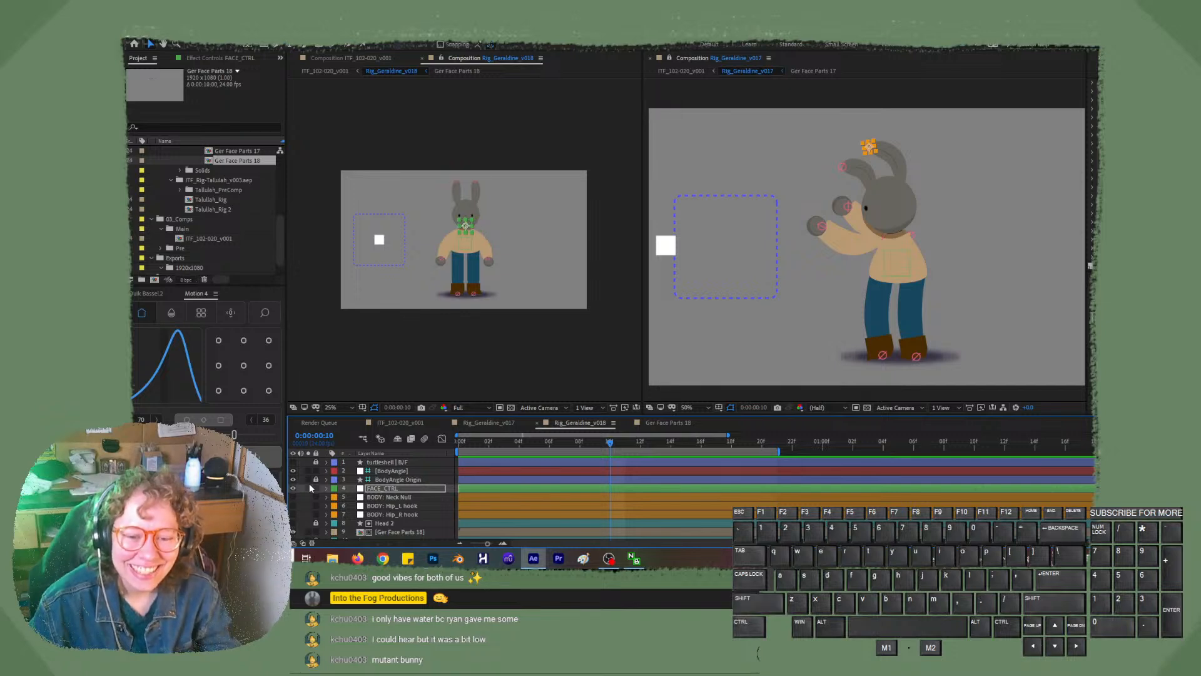
- Check the repositioned face on the Rig_Geraldine_v018 character up close and save the project
scroll(489, 269, up, 2)
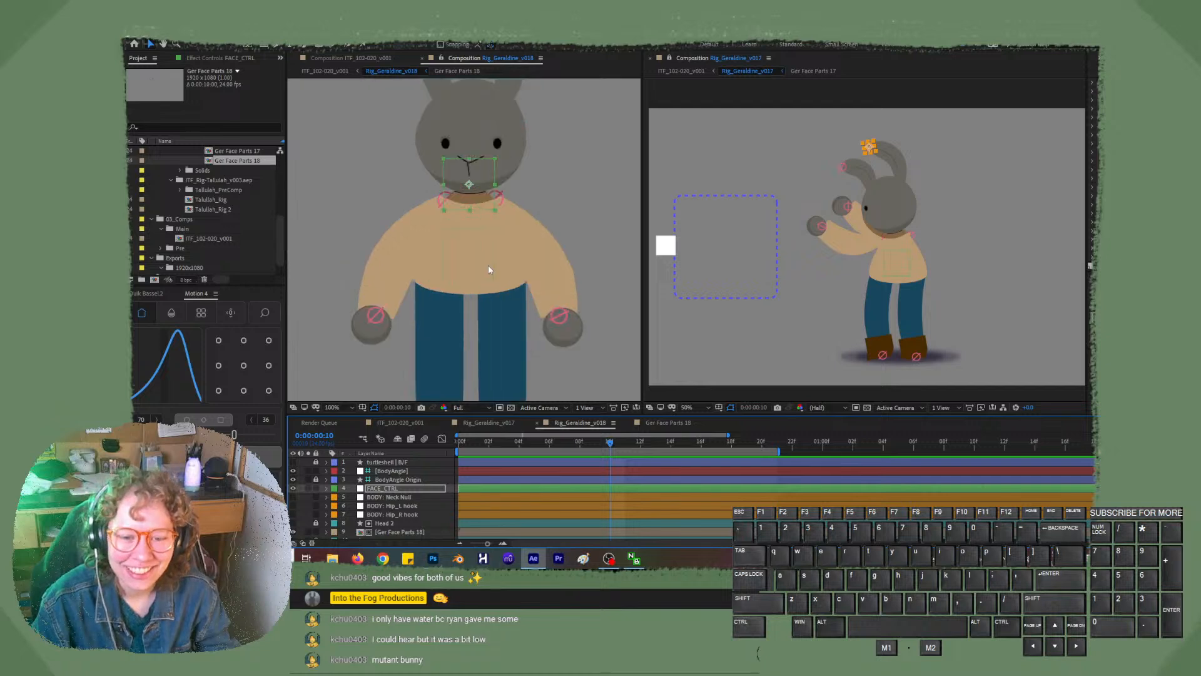
scroll(490, 269, down, 1)
scroll(490, 269, down, 1)
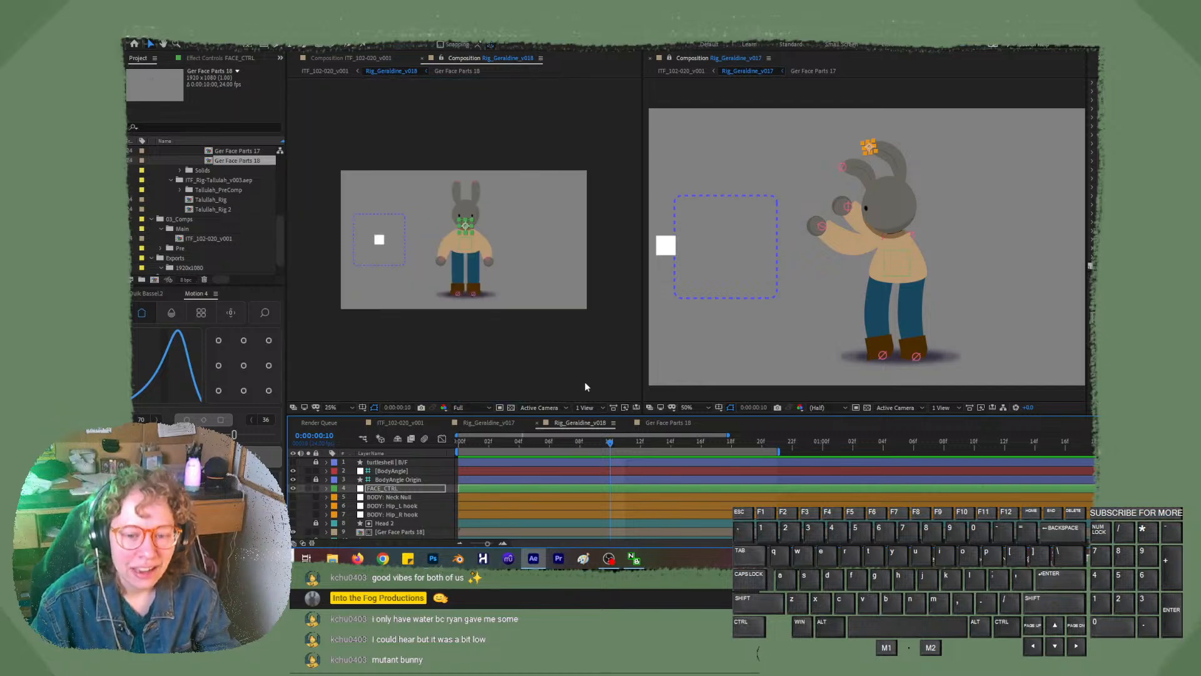
key(ctrl+s)
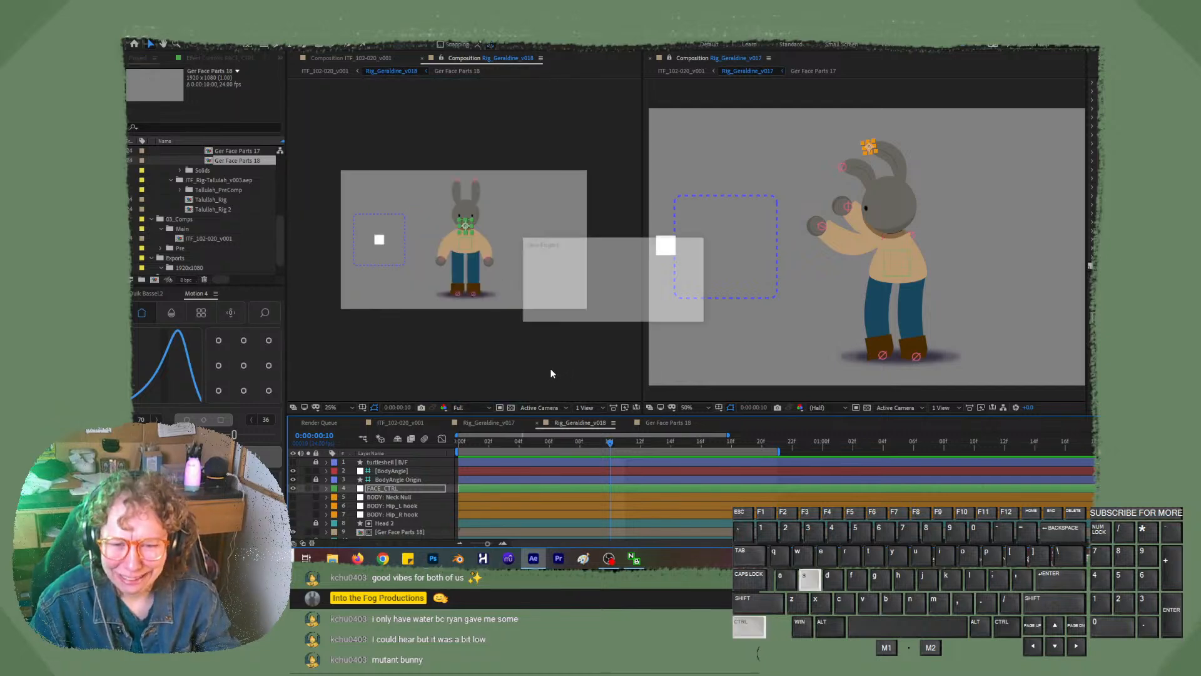
- Hide the FACE_CTRL layer and check the front-facing rig's face without the control overlay
click(293, 488)
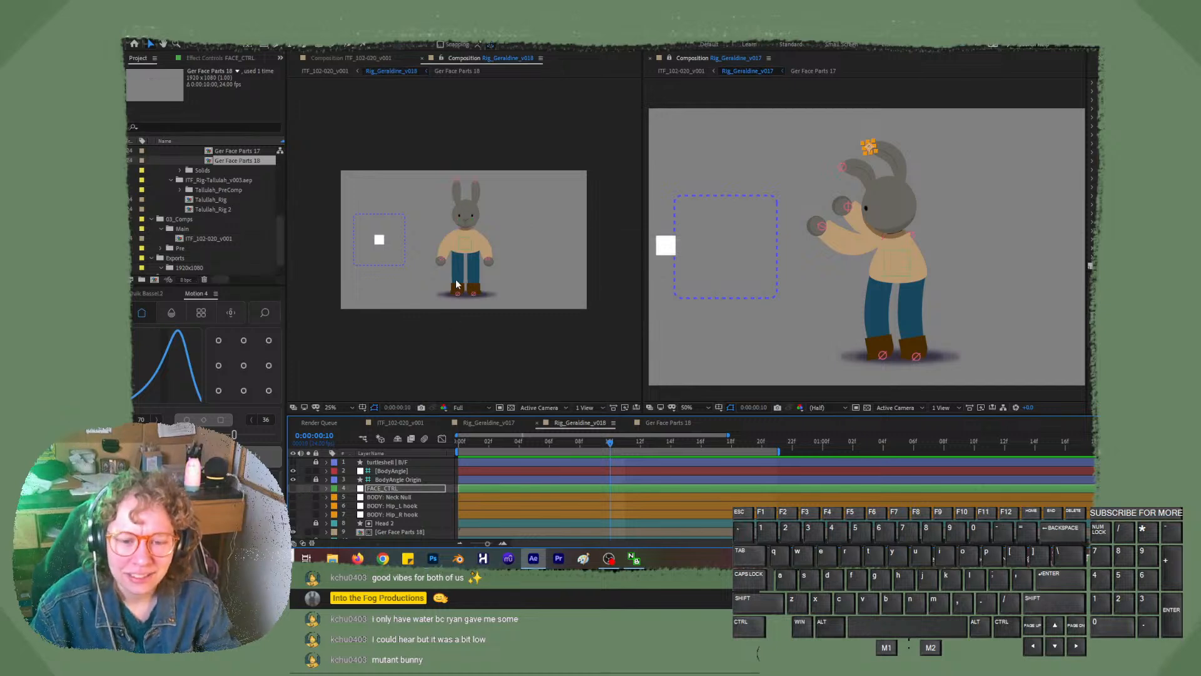
scroll(459, 273, up, 1)
scroll(489, 264, up, 1)
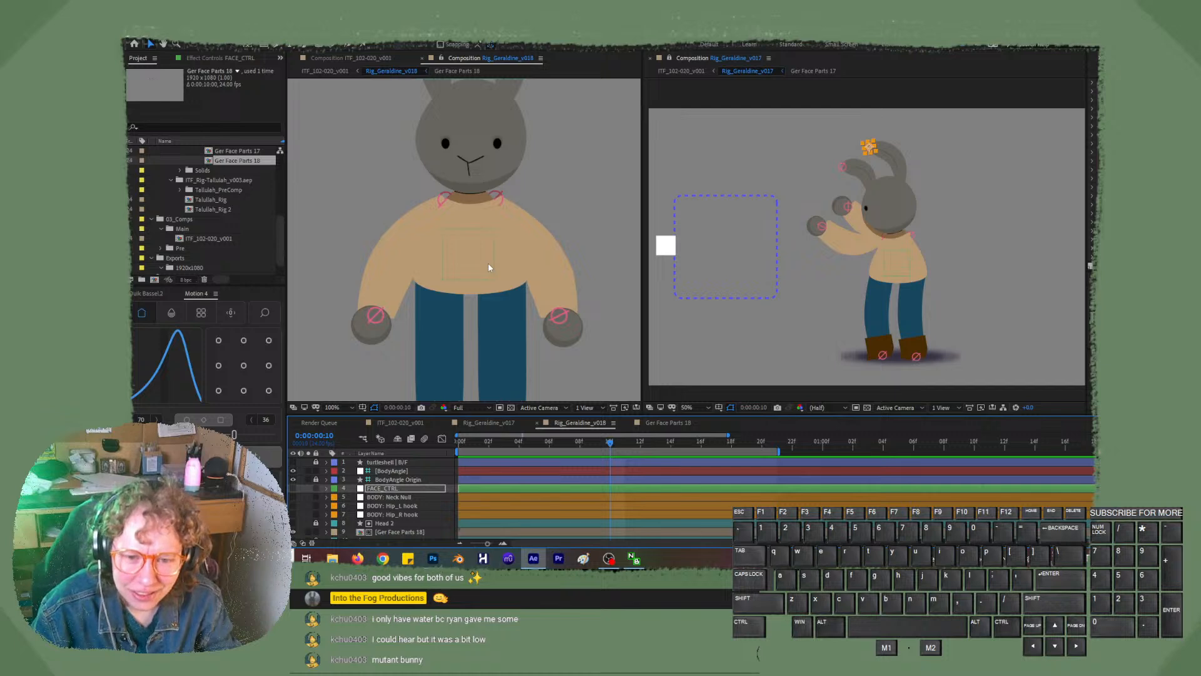
scroll(489, 267, down, 1)
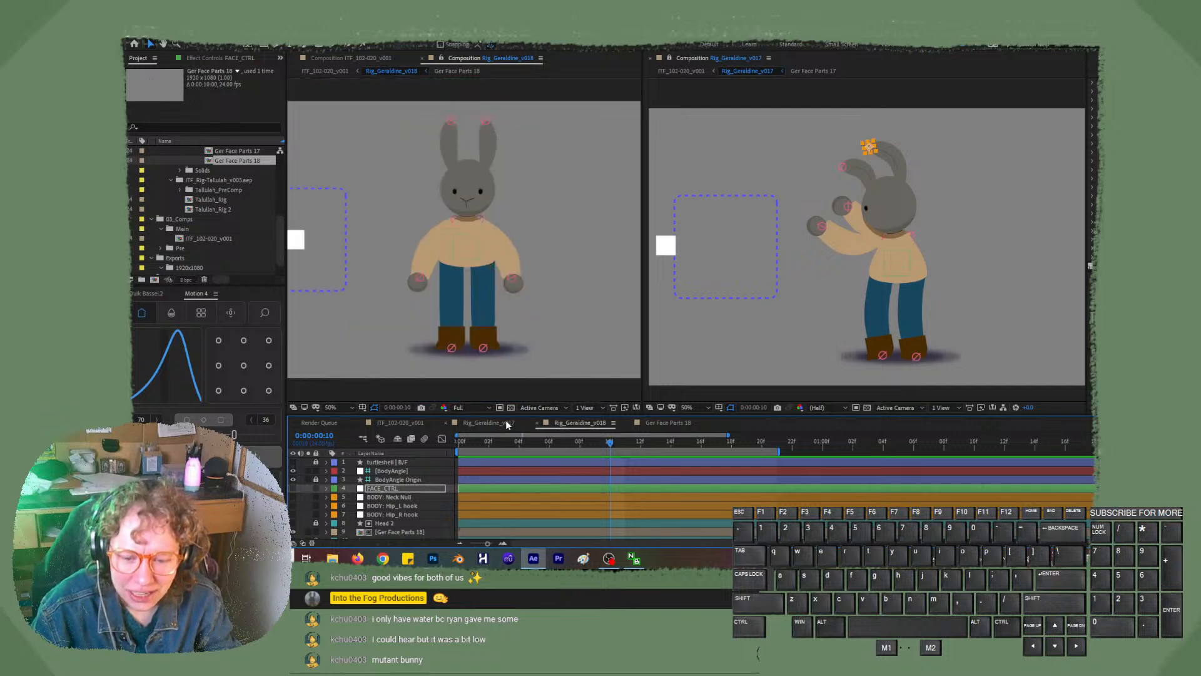
- Close the Ger Face Parts 18 and Rig_Geraldine_v017 compositions and return to the main ITF_102-020_v001 composition
click(664, 423)
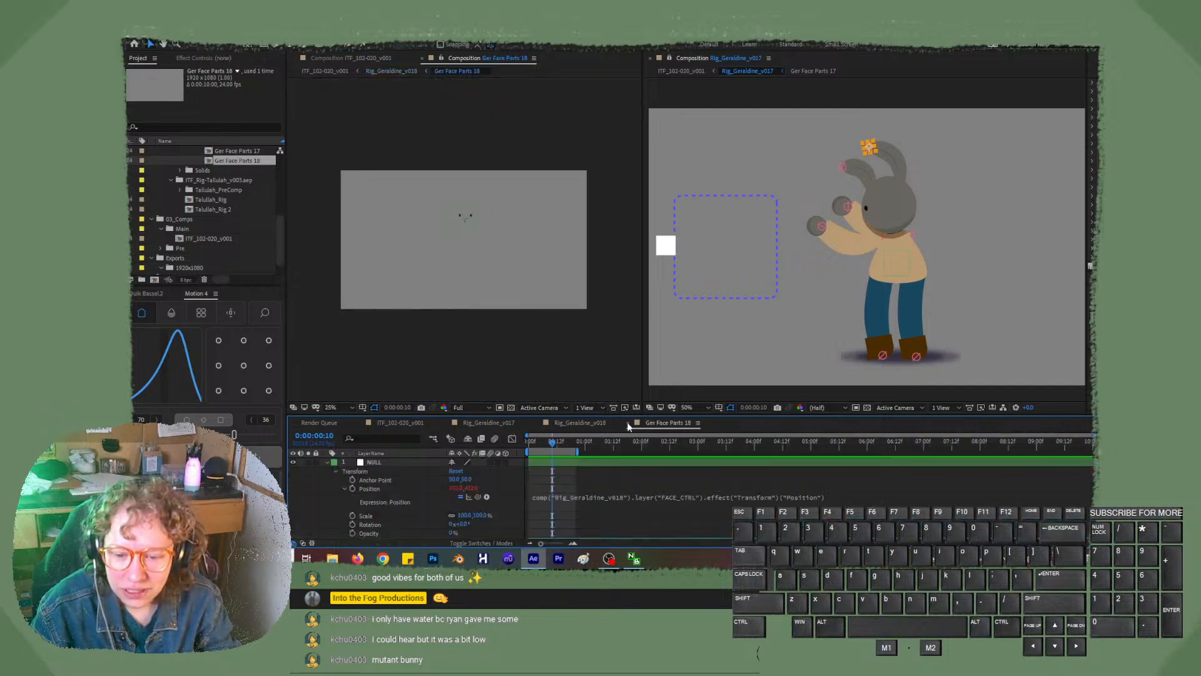
click(628, 423)
click(488, 423)
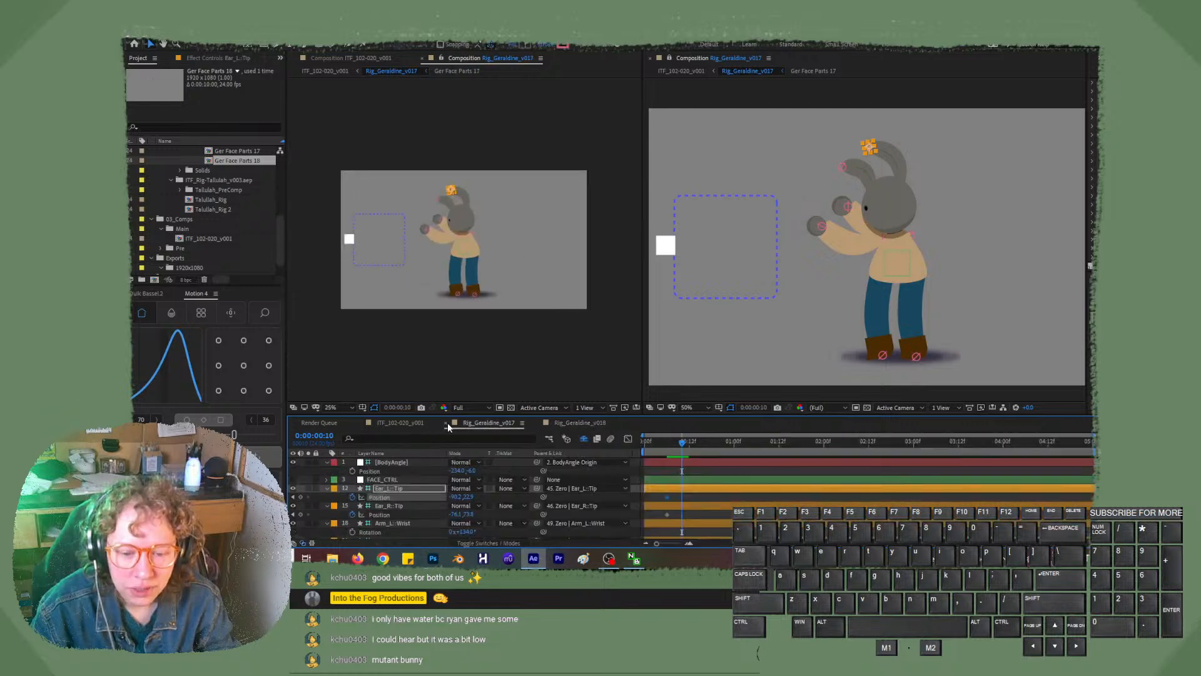
click(446, 423)
click(413, 423)
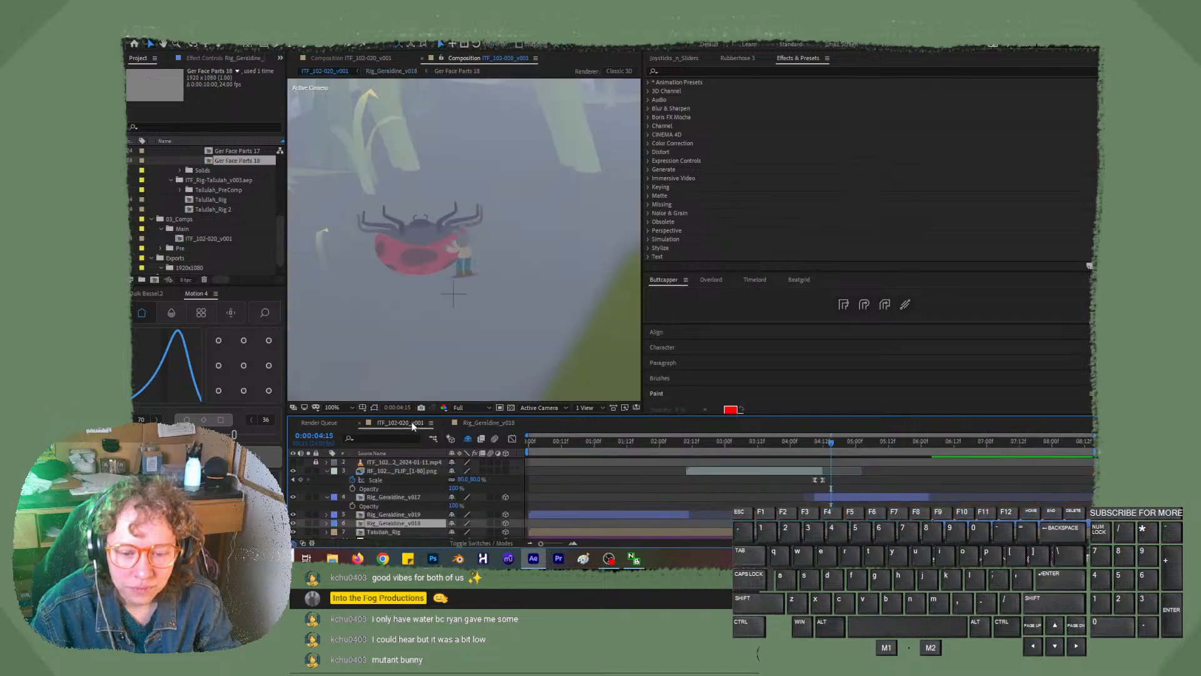
- Extend the end of the Rig_Geraldine_v017 layer slightly, to just past the 6-second mark in ITF_102-020_v001
drag(835, 452, 912, 454)
click(876, 497)
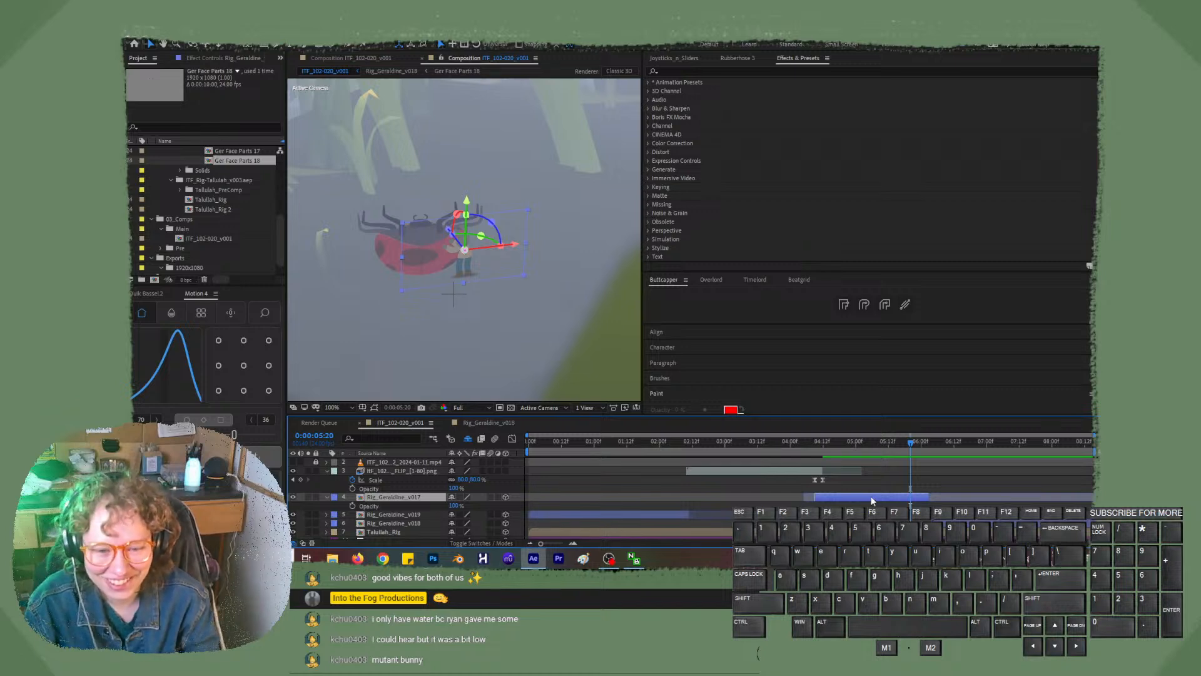
drag(913, 446, 932, 448)
drag(930, 499, 932, 498)
- Scrub back through ITF_102-020_v001 to its opening frames to review the shot, and save the project
drag(930, 446, 632, 479)
drag(723, 480, 525, 524)
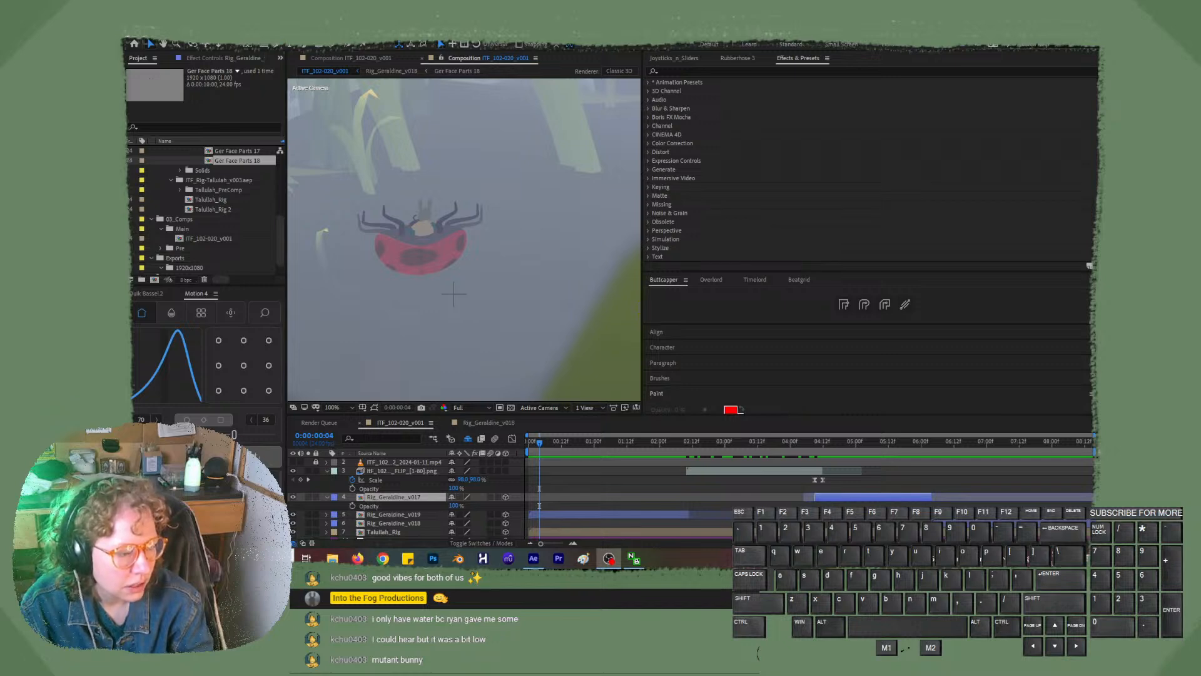
click(371, 35)
key(ctrl+s)
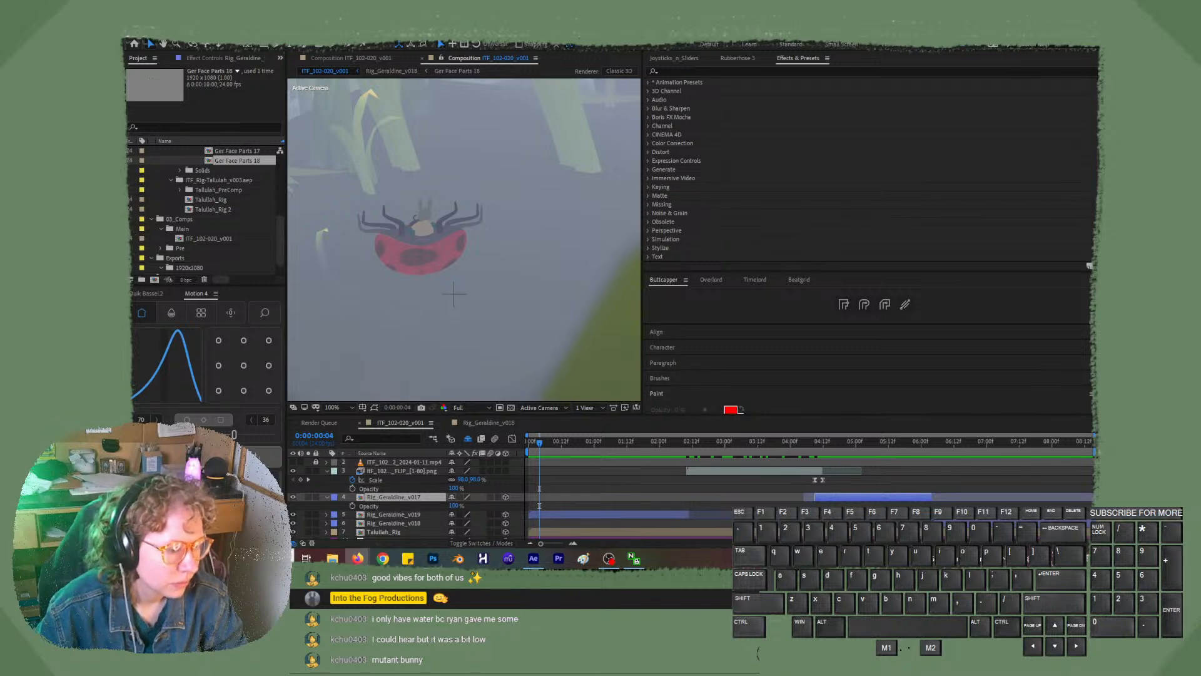
click(609, 558)
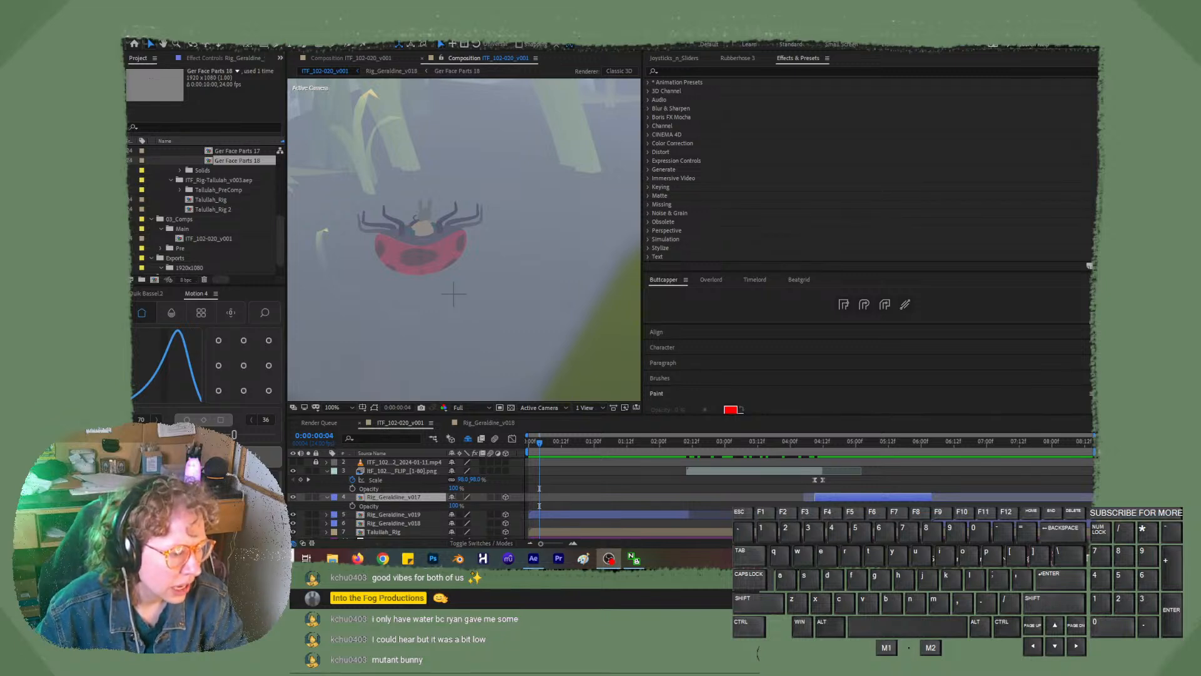